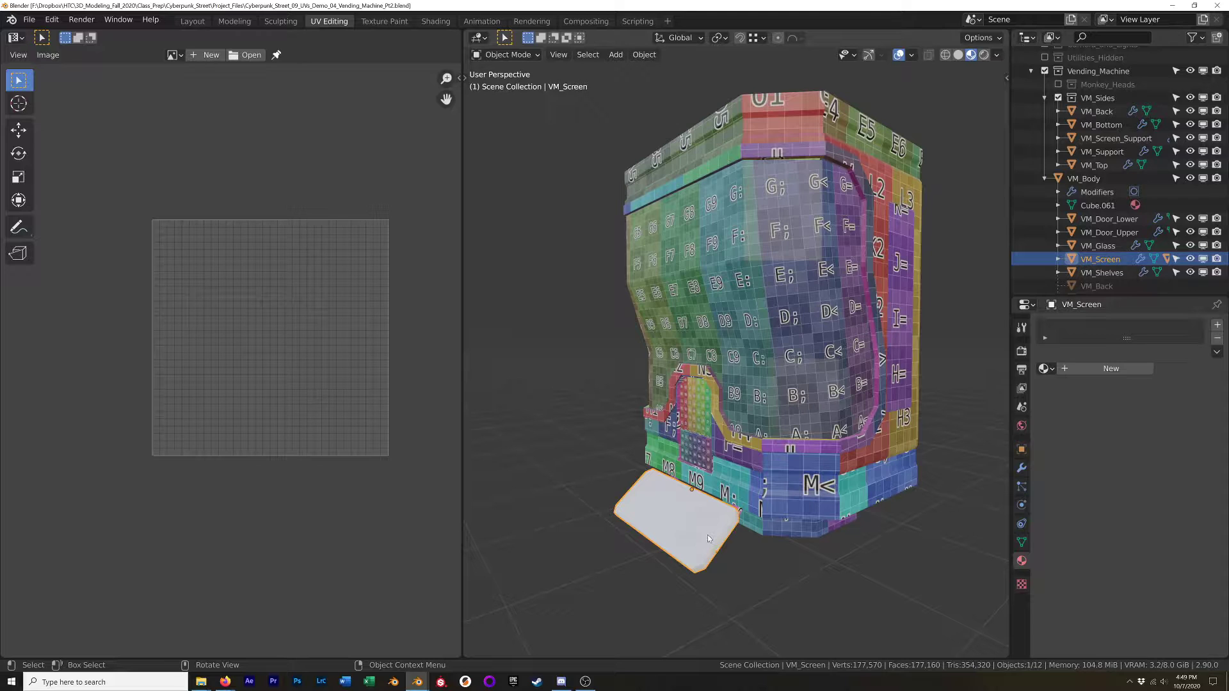
Isolate the VM_Screen object in local view and enter Edit Mode on its mesh.
middle_drag(706, 523, 732, 463)
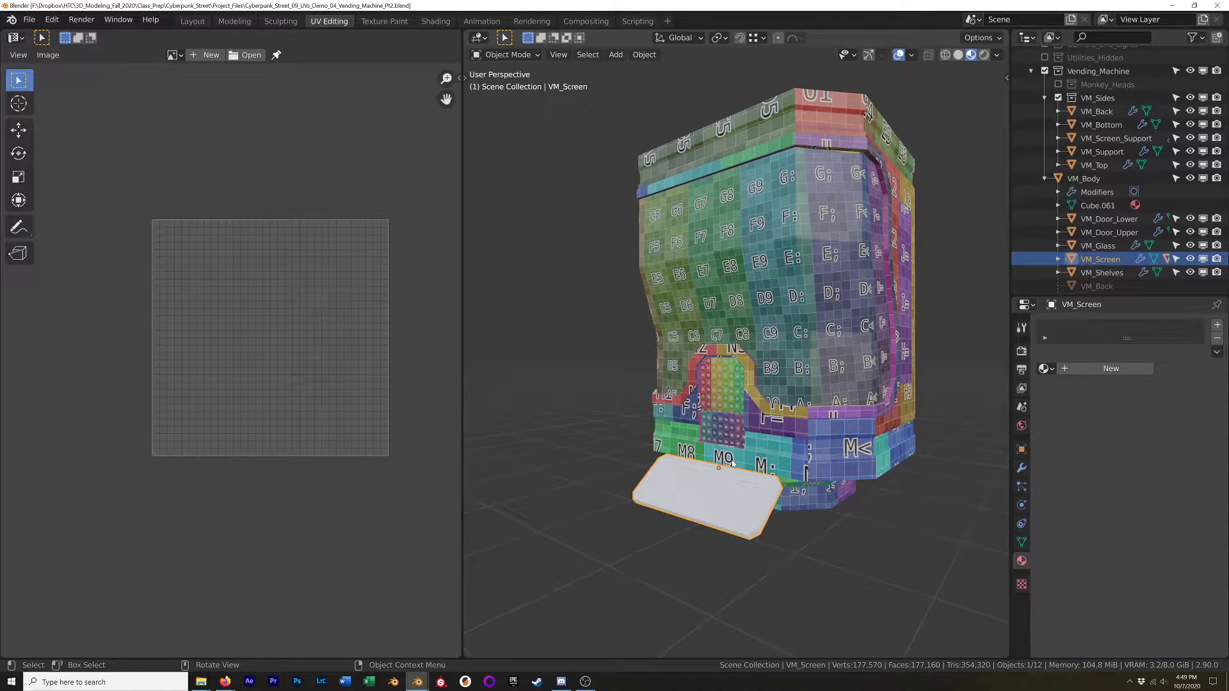
key(KP_Divide)
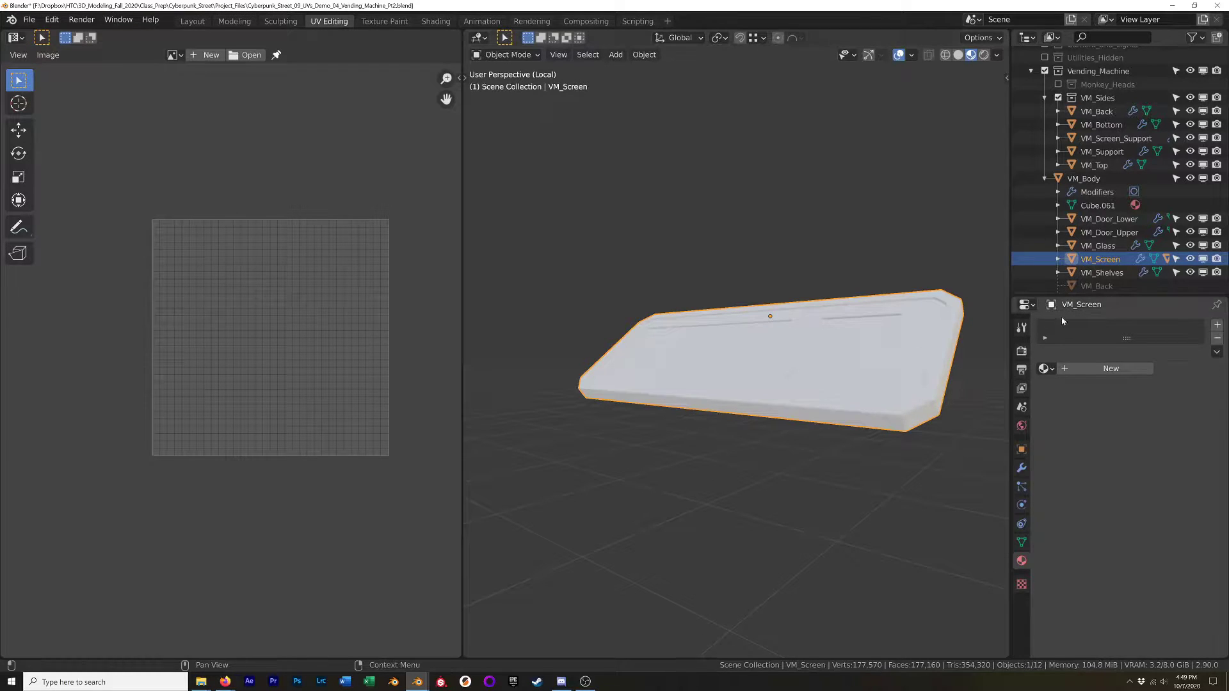
middle_drag(780, 301, 804, 428)
key(Tab)
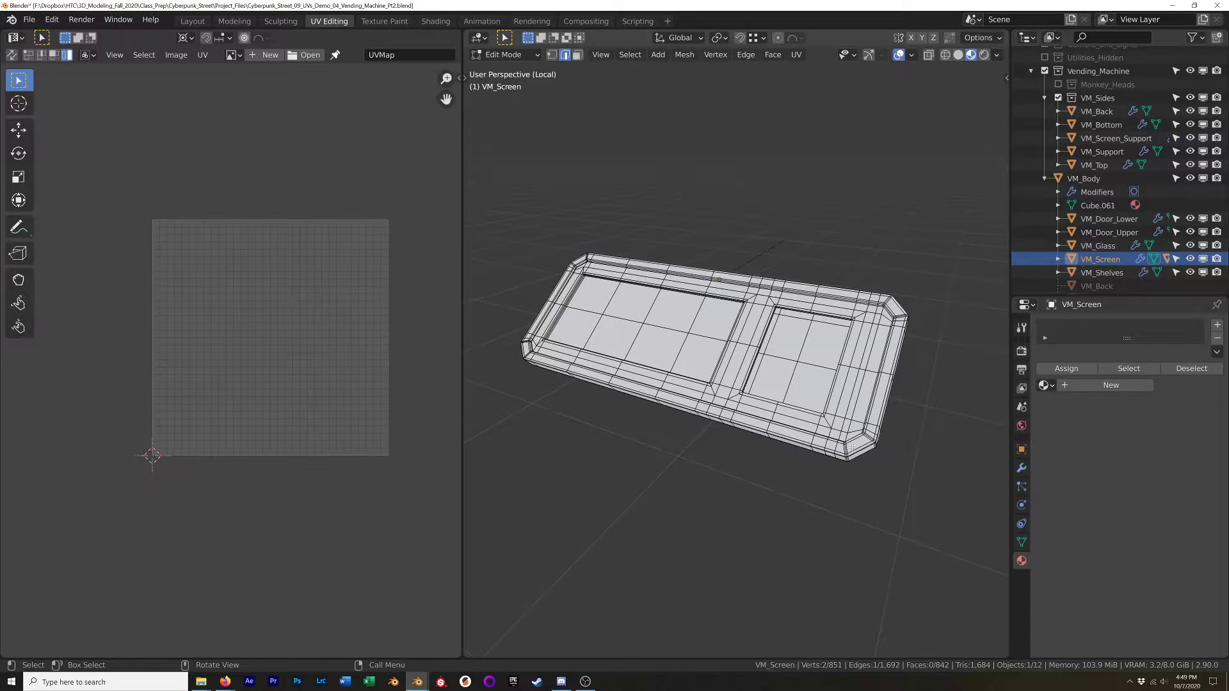
Unwrap the entire screen mesh without any seams.
middle_drag(826, 384, 859, 420)
key(a)
key(u)
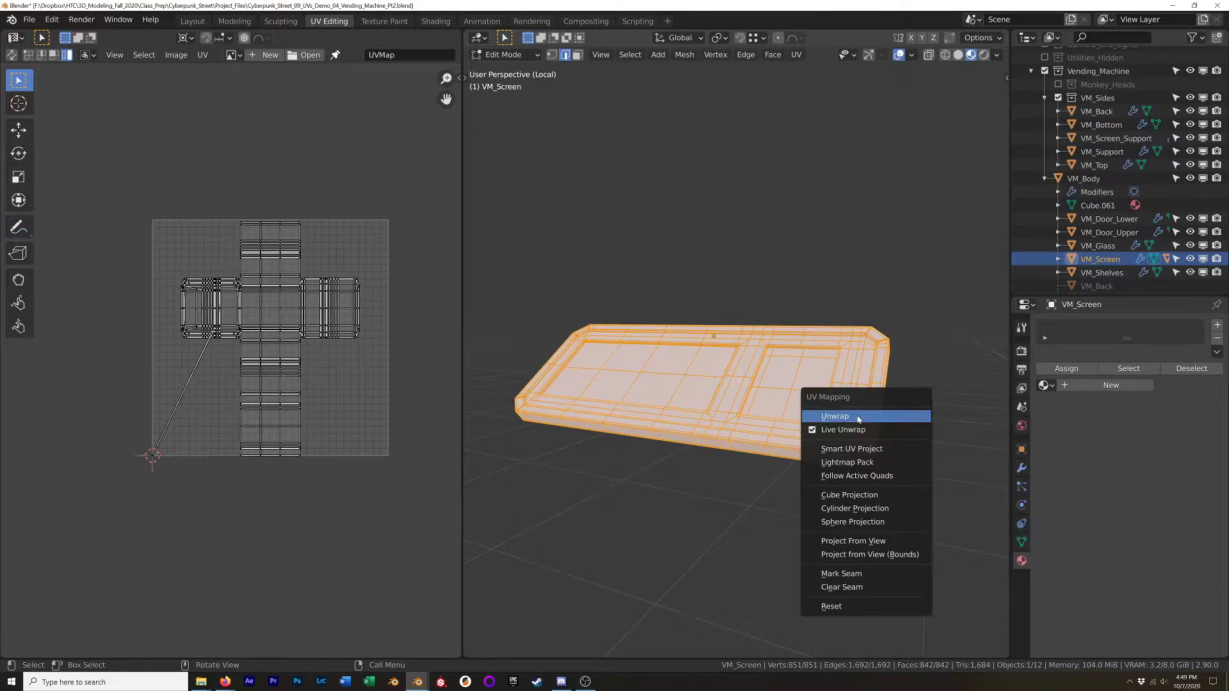
click(858, 418)
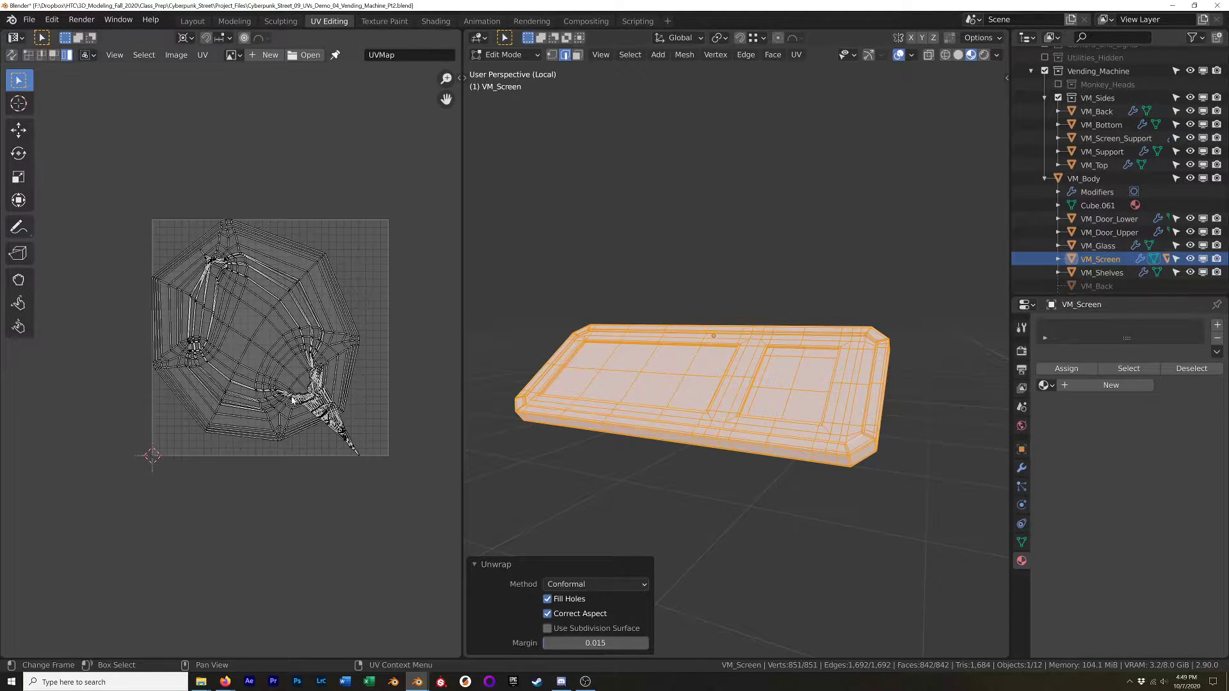
Mark the edge loop around the perimeter of the screen's back face as a seam.
click(845, 388)
middle_drag(845, 388, 769, 426)
scroll(772, 390, up, 6)
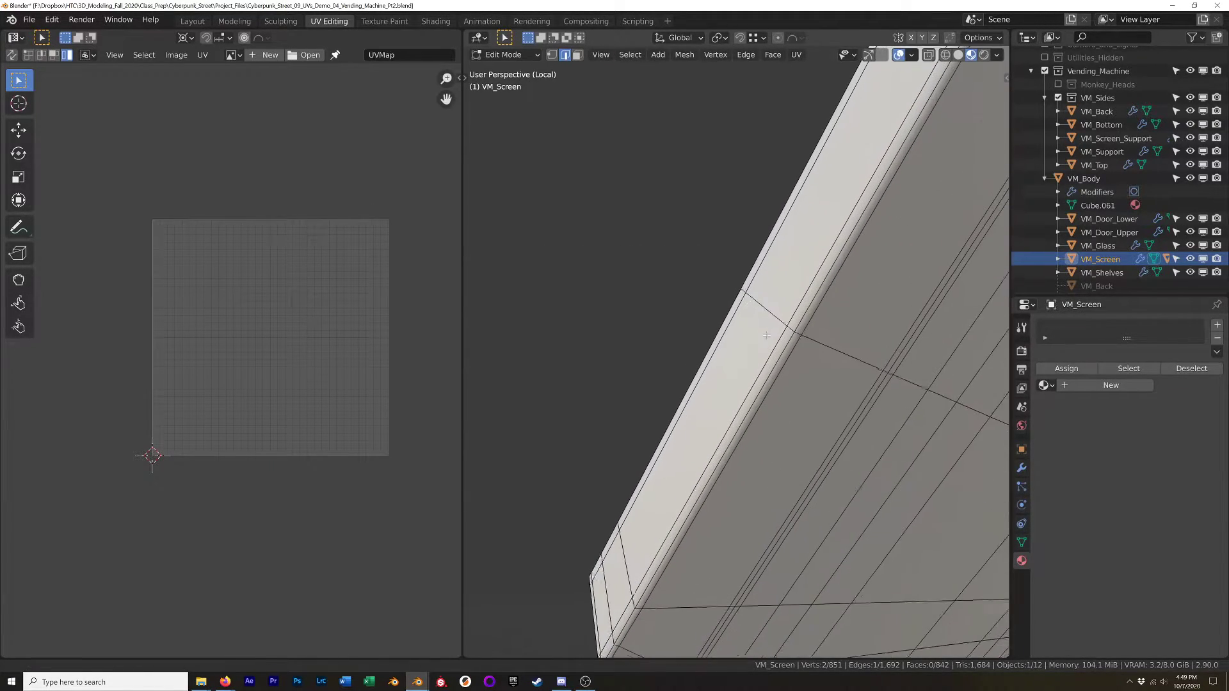
alt+click(776, 359)
scroll(776, 359, down, 4)
middle_drag(776, 360, 814, 349)
scroll(814, 350, up, 4)
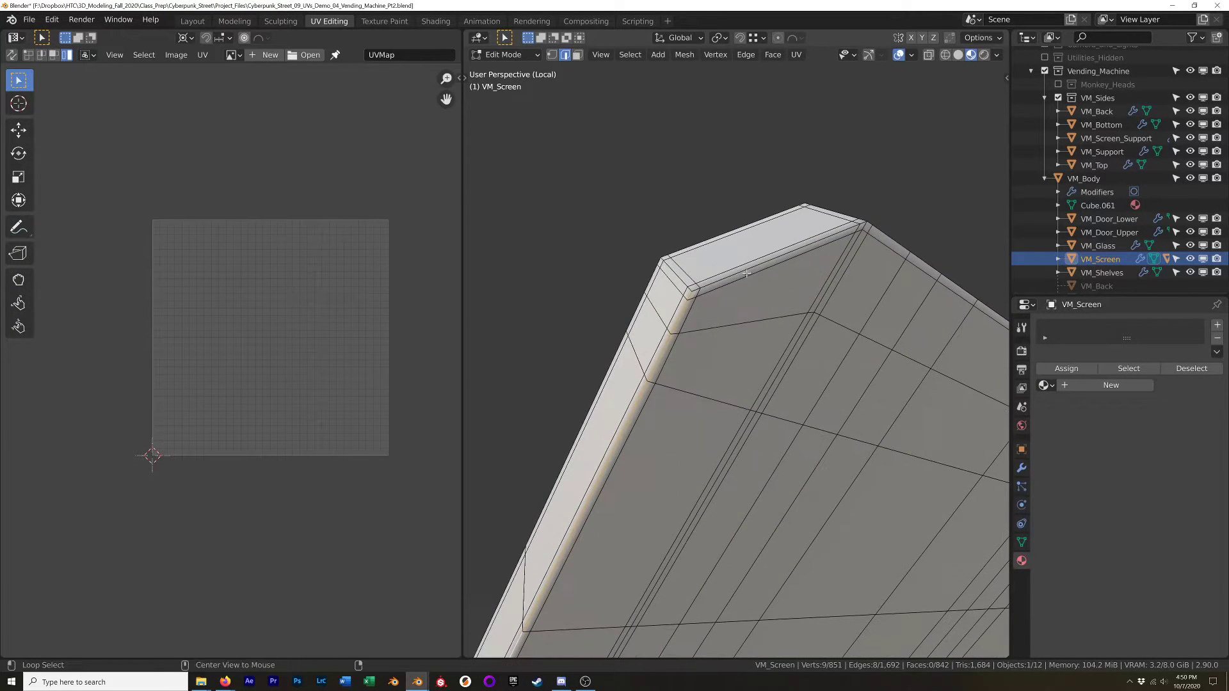
middle_drag(861, 305, 711, 392)
scroll(711, 283, down, 5)
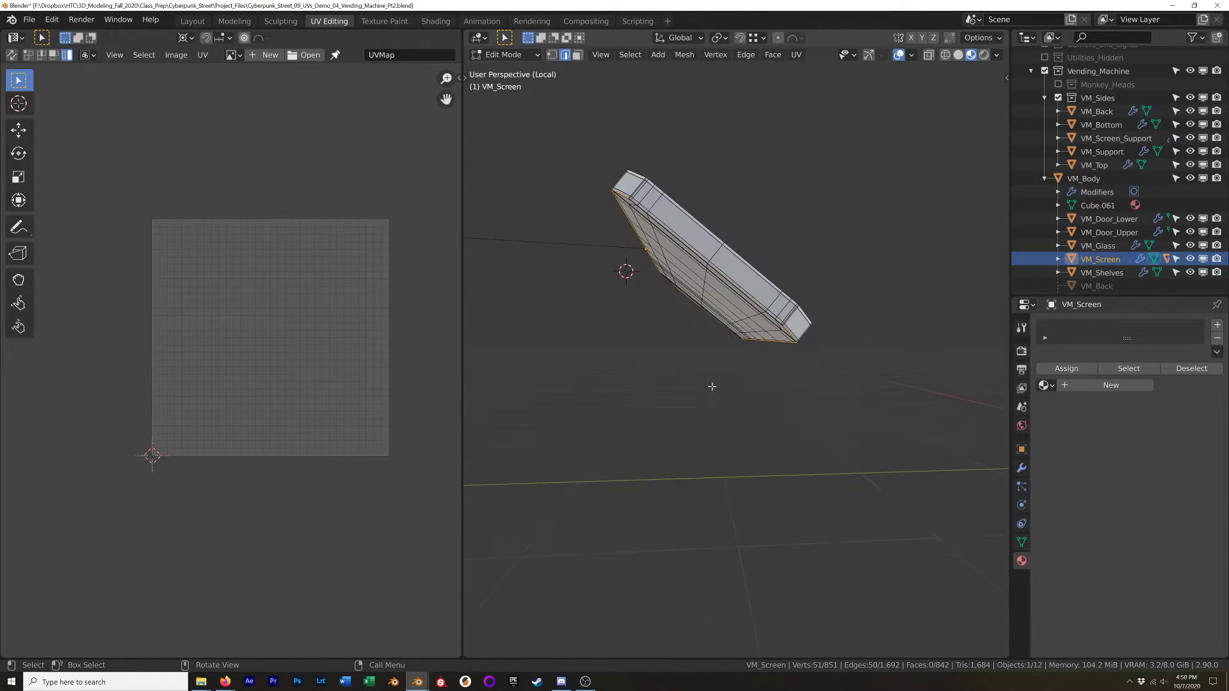
scroll(738, 253, up, 5)
middle_drag(741, 224, 832, 224)
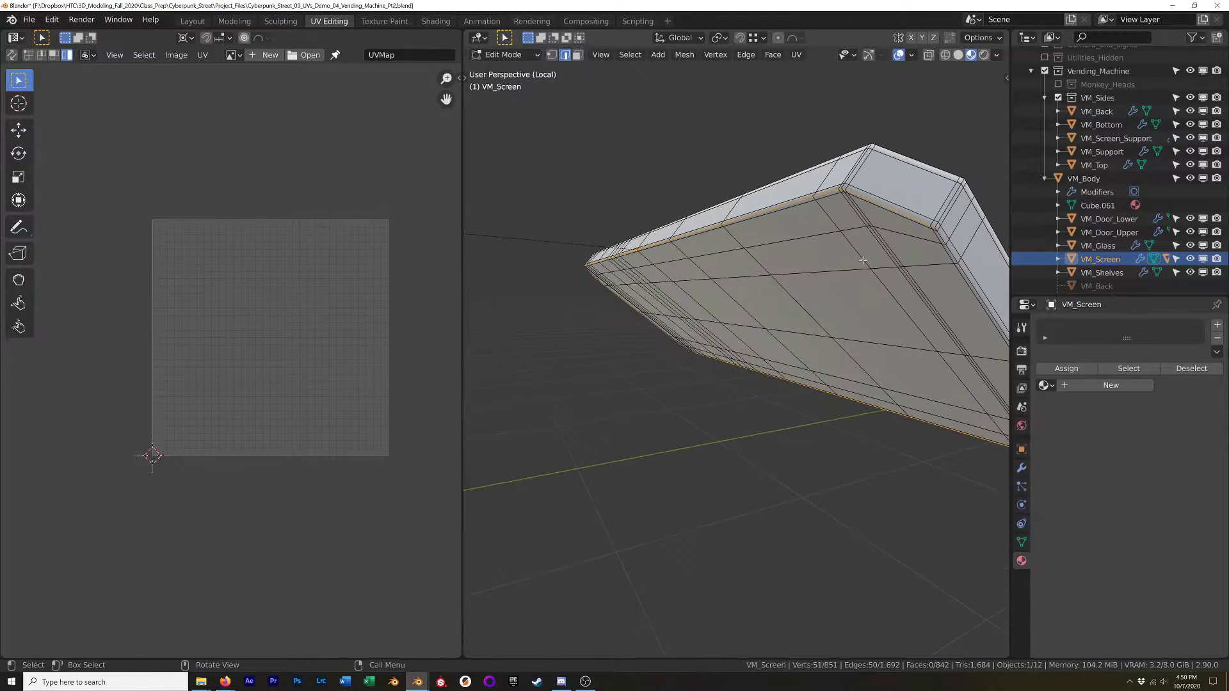
scroll(932, 219, up, 2)
middle_drag(965, 258, 922, 253)
right_click(805, 249)
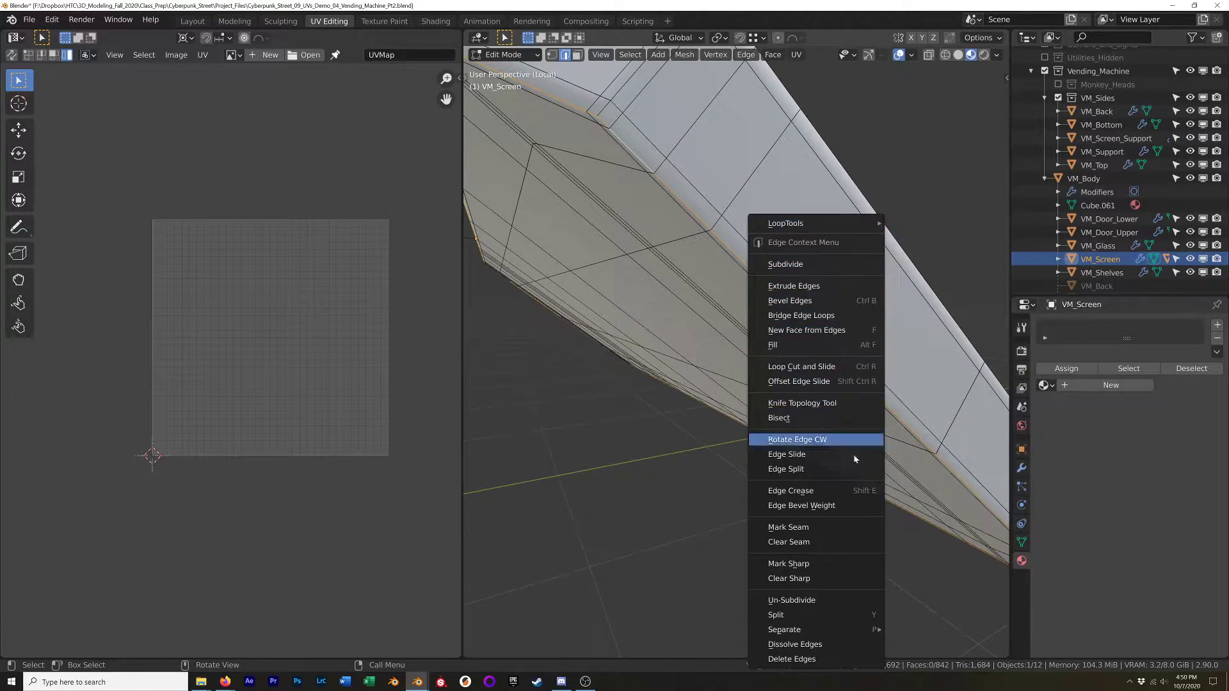
click(824, 526)
scroll(770, 443, down, 5)
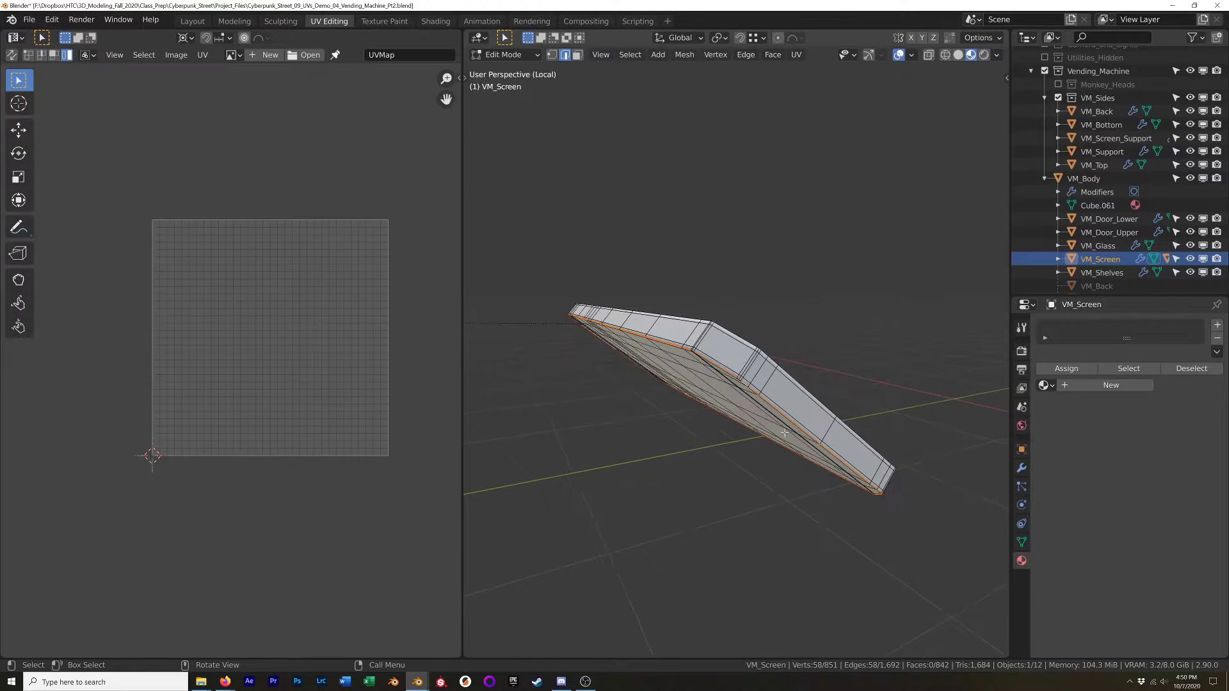
Unwrap the whole screen mesh again using the back-face seam and inspect the UV islands.
key(a)
key(u)
click(787, 435)
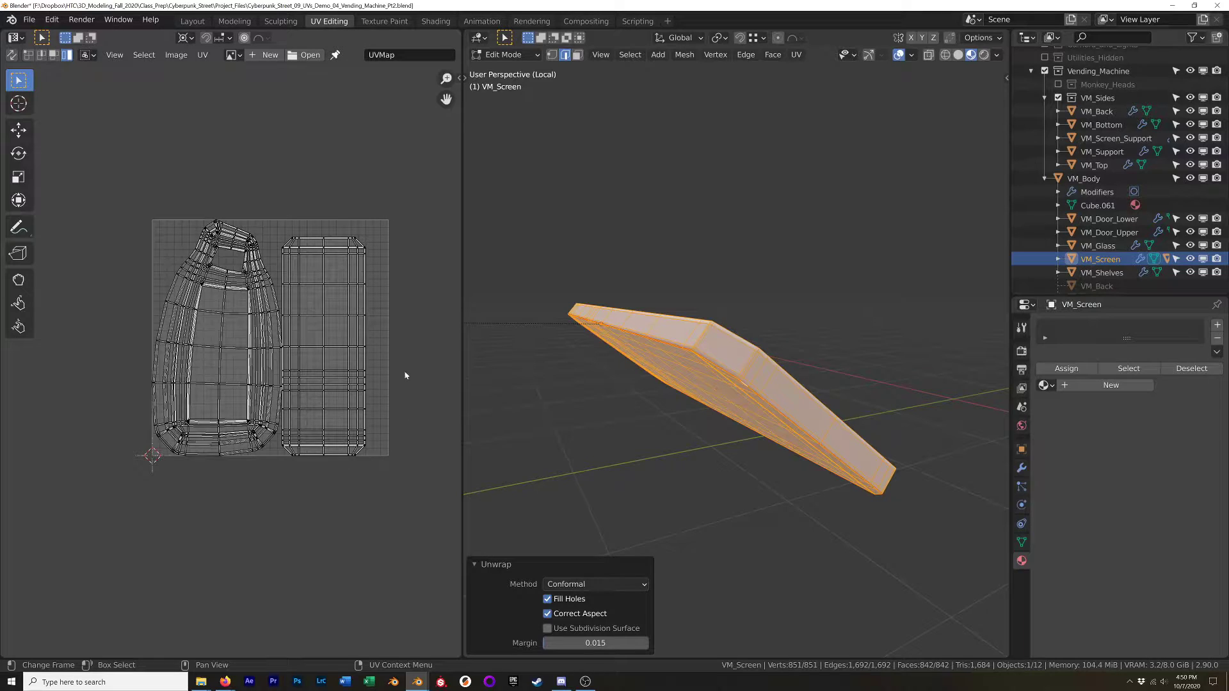
scroll(295, 275, up, 3)
scroll(842, 437, down, 2)
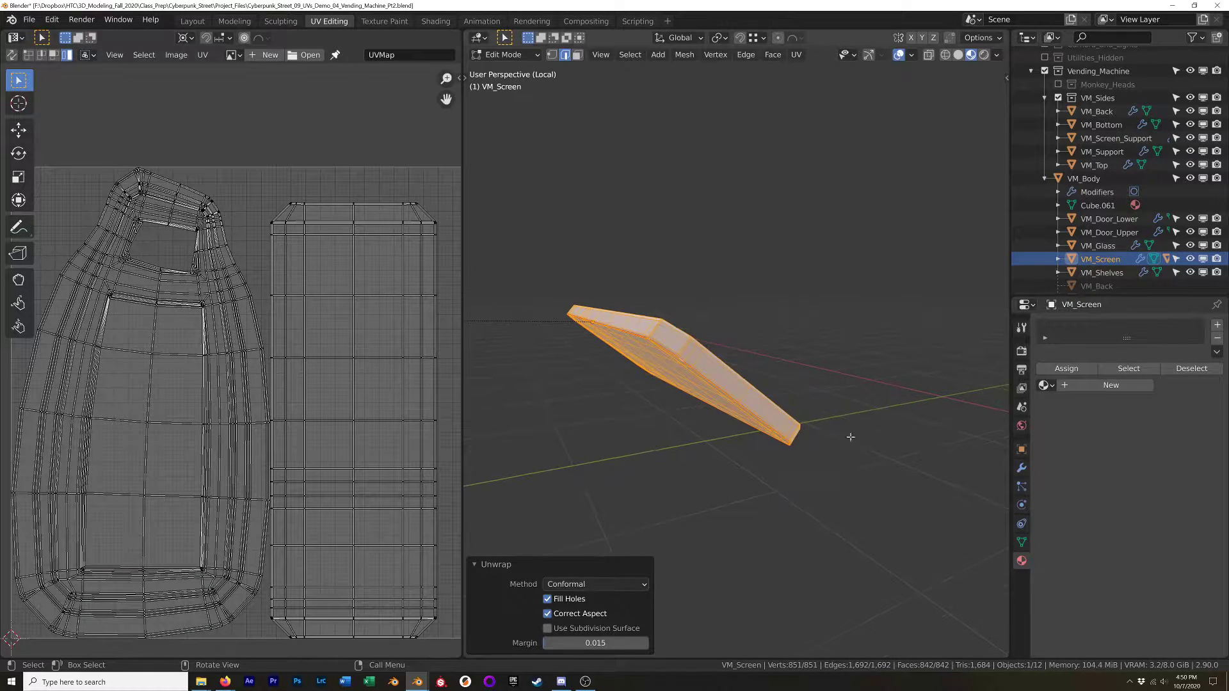
Assign the existing UV_Test material to the screen and check the test grid on its back in Object Mode.
click(1046, 384)
click(1075, 438)
middle_drag(736, 365, 765, 328)
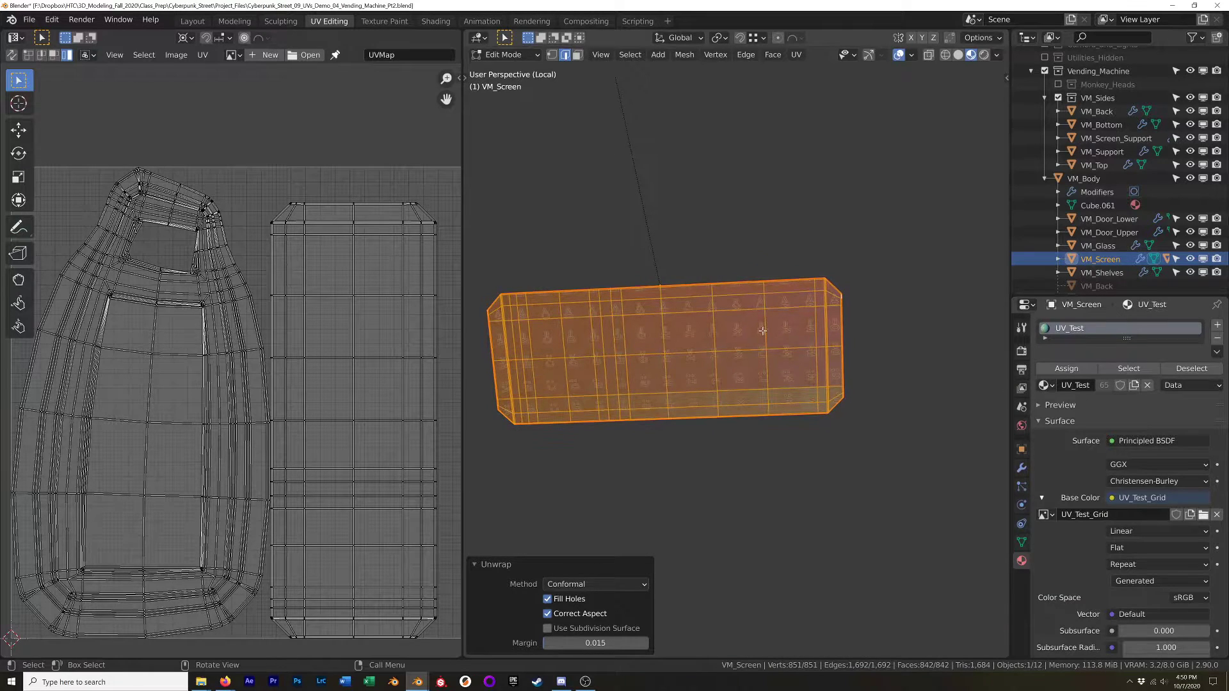
key(Tab)
scroll(674, 379, up, 5)
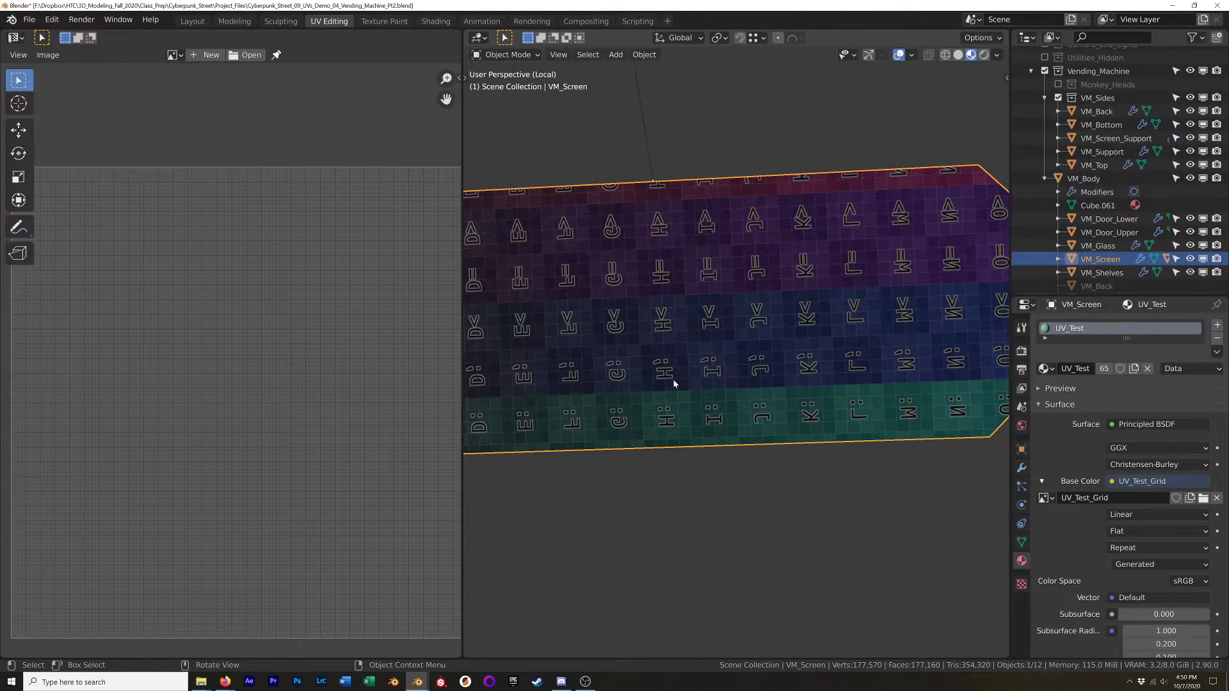
scroll(674, 382, down, 4)
Check the screen's front, return to Edit Mode and switch the viewport to Solid shading.
key(Tab)
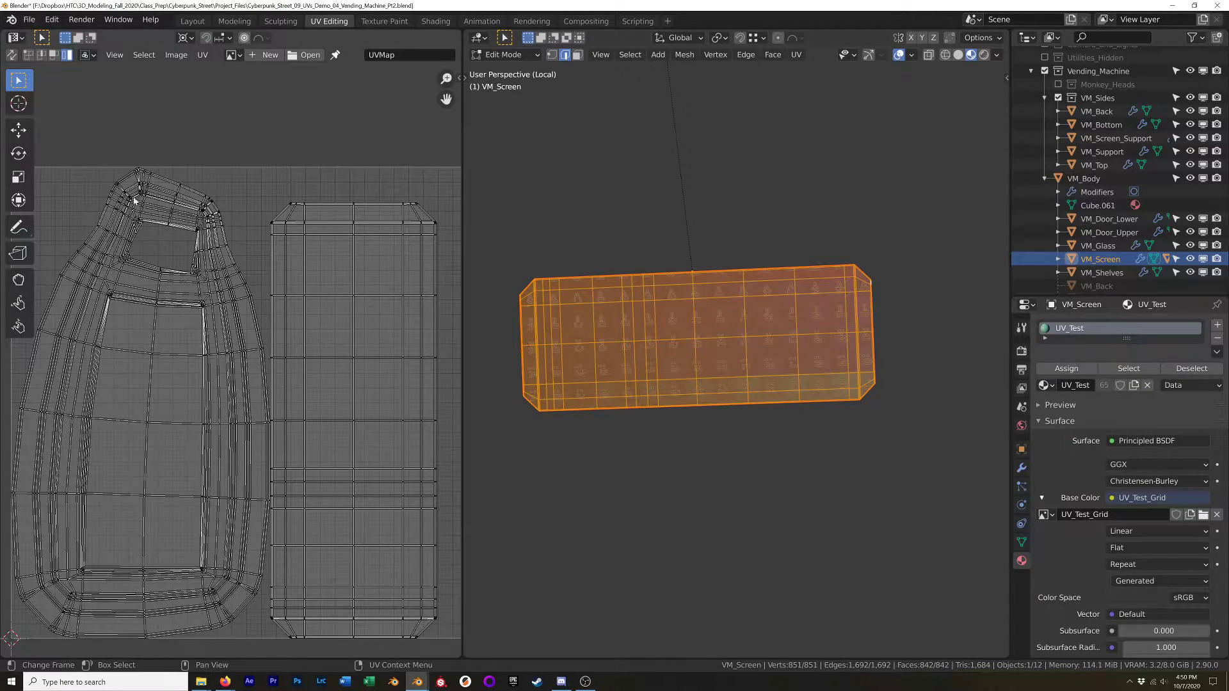
mouse_move(842, 296)
middle_down()
mouse_move(691, 398)
mouse_move(628, 411)
mouse_move(761, 379)
mouse_move(735, 362)
middle_up()
key(Tab)
key(Tab)
key(z)
click(832, 362)
middle_drag(831, 363, 768, 346)
Maximize the 3D viewport and mark the edge loop around the large recessed panel as a seam.
click(768, 346)
scroll(818, 259, up, 6)
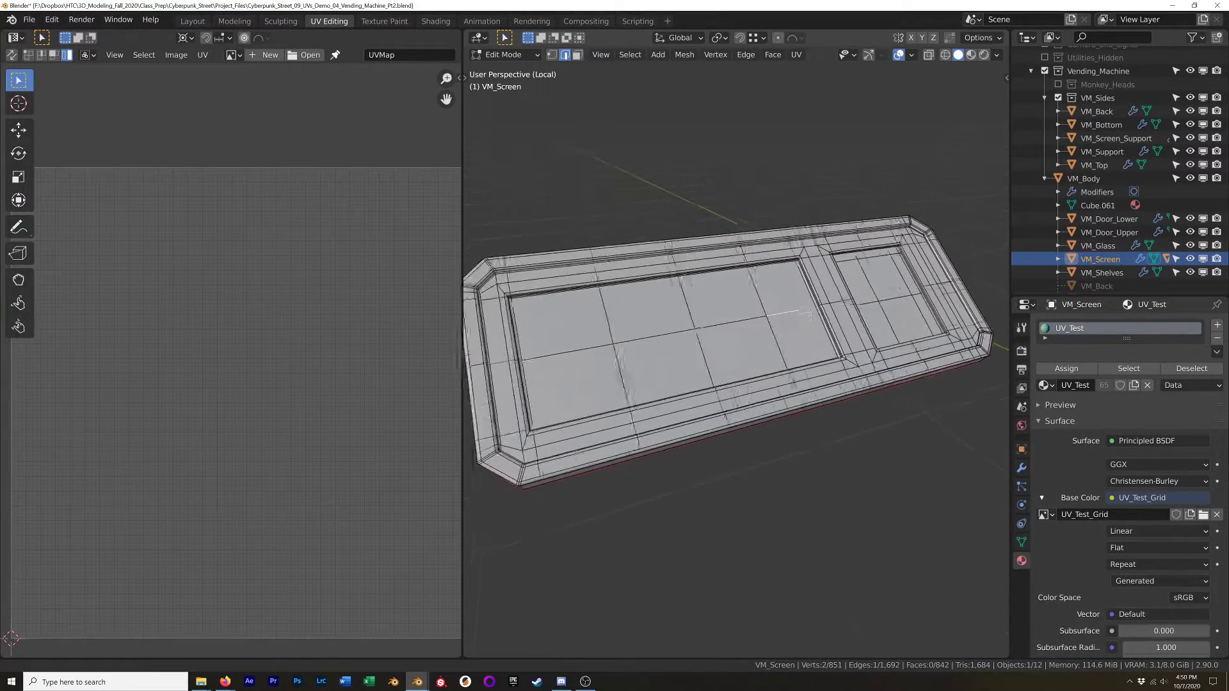
scroll(818, 260, up, 5)
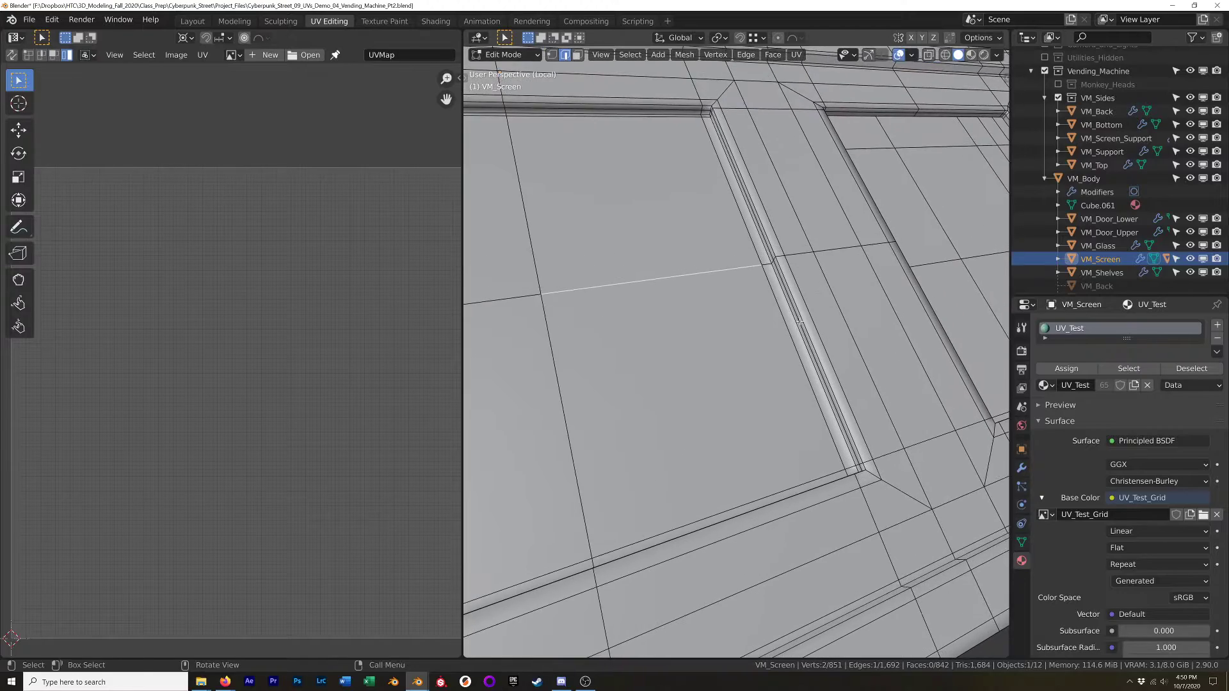
scroll(797, 310, up, 2)
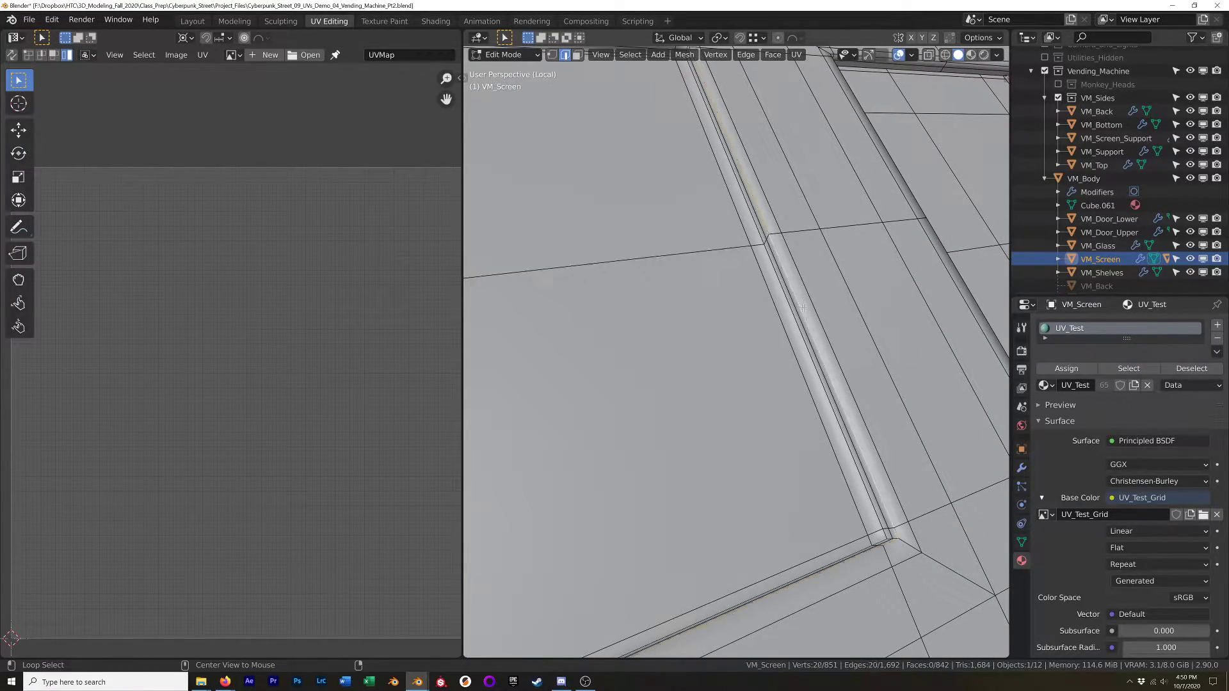
scroll(833, 552, down, 5)
scroll(646, 333, up, 2)
shift+middle_drag(640, 327, 799, 359)
key(ctrl+space)
scroll(589, 370, down, 6)
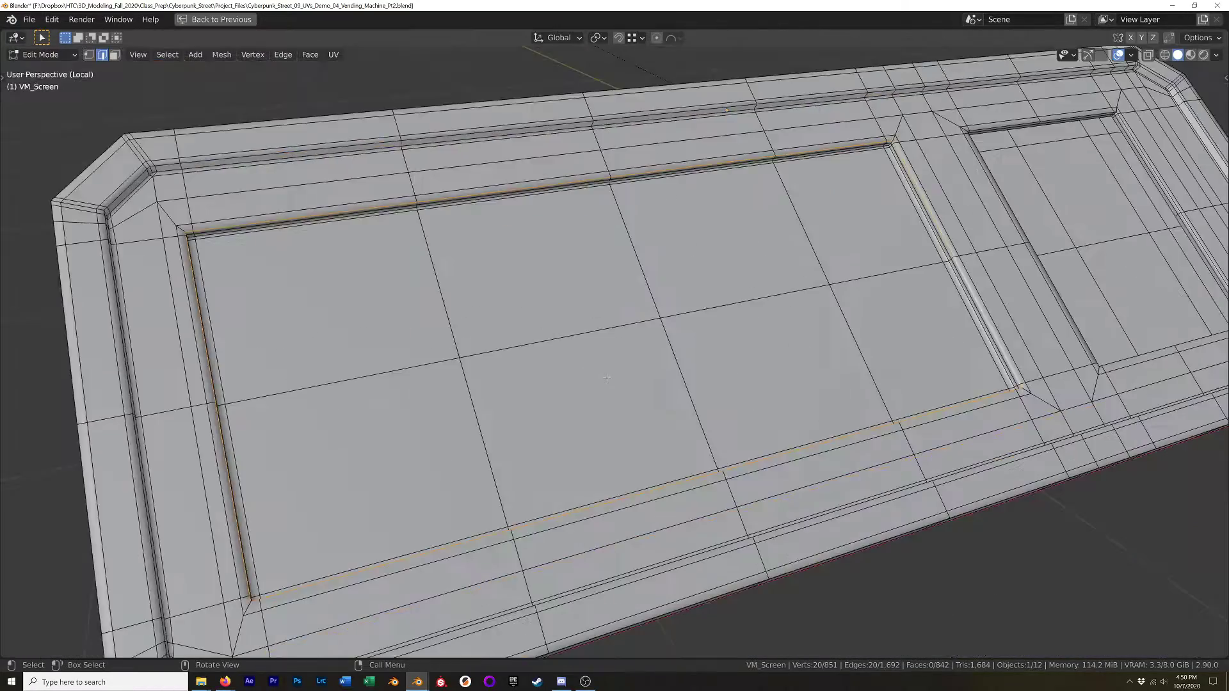
mouse_move(589, 370)
middle_down()
mouse_move(581, 304)
mouse_move(651, 331)
mouse_move(678, 384)
mouse_move(697, 373)
middle_up()
key(z)
key(z)
right_click(894, 364)
click(894, 360)
Mark the edge loop around the small recessed panel as a seam.
middle_drag(894, 359, 711, 402)
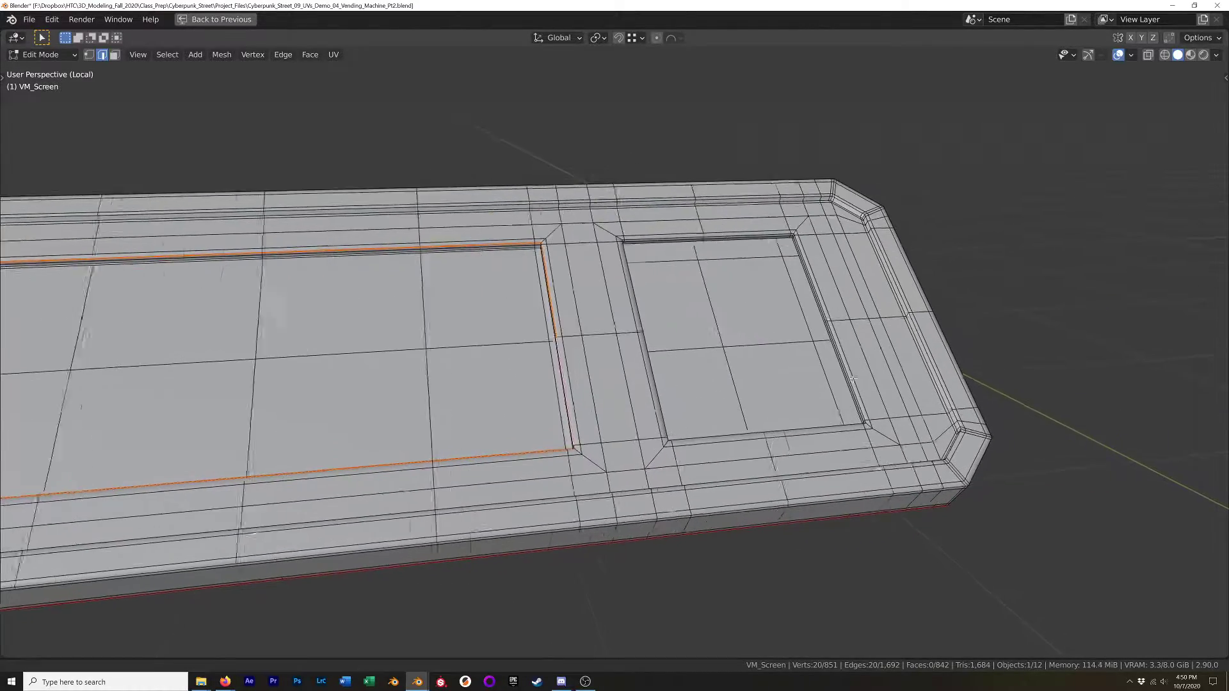
scroll(840, 325, up, 4)
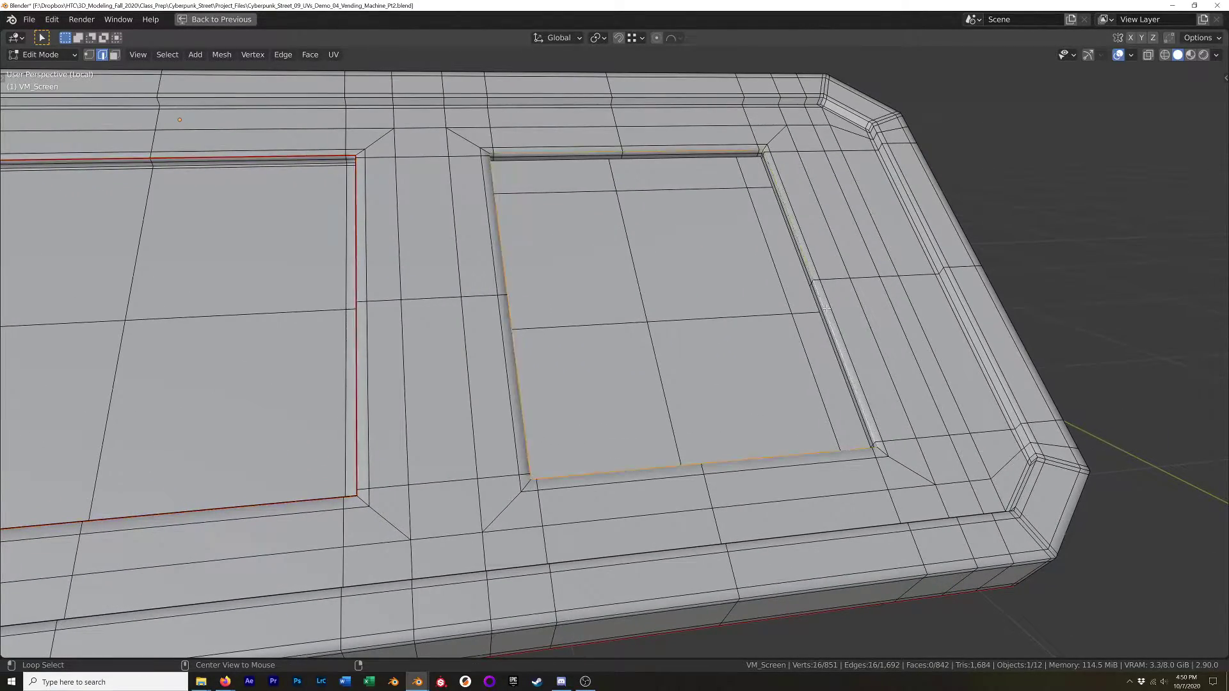
alt+click(827, 308)
right_click(827, 310)
click(830, 330)
scroll(832, 330, down, 4)
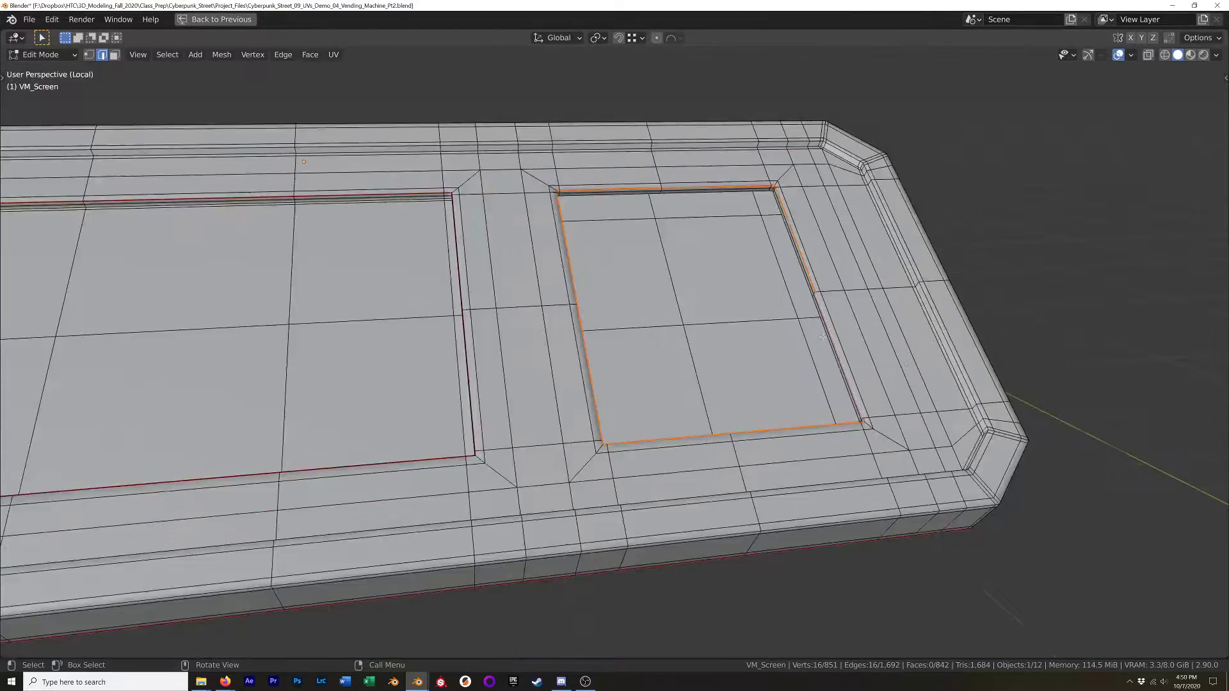
Select the faces of the raised outer border together with the side walls and their lower bevel in face mode.
scroll(874, 319, up, 5)
shift+middle_drag(874, 319, 917, 284)
scroll(912, 337, down, 4)
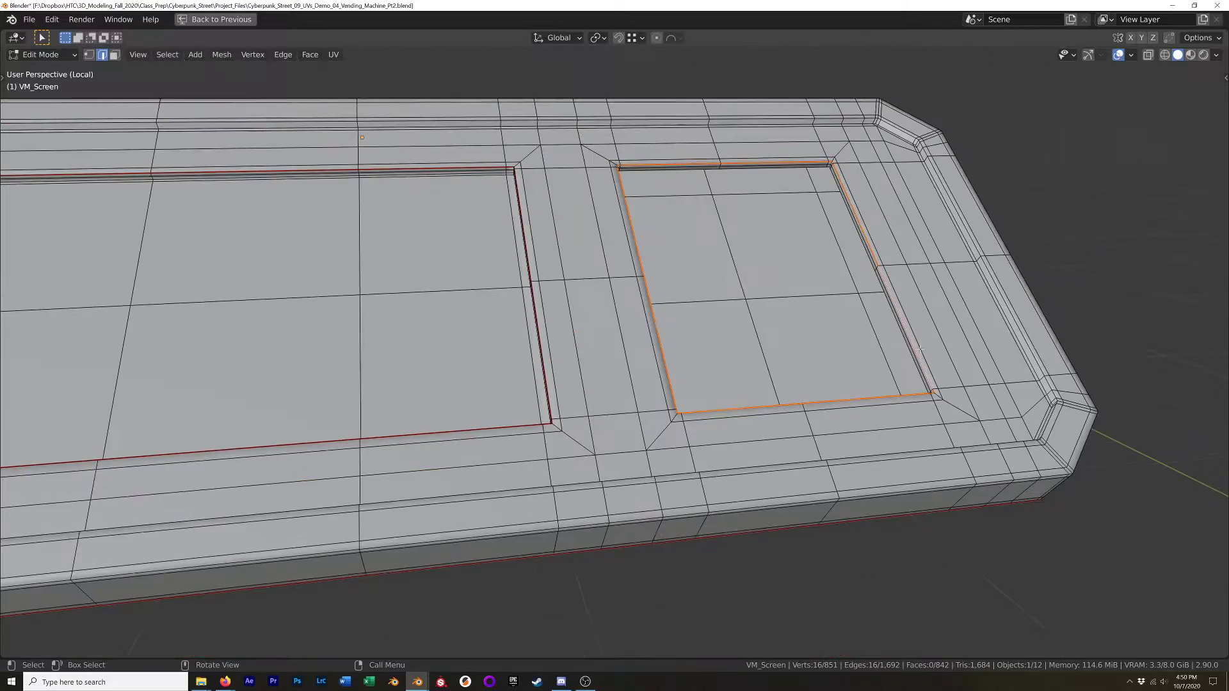
scroll(624, 320, up, 1)
middle_drag(624, 320, 630, 353)
shift+middle_drag(1036, 379, 881, 262)
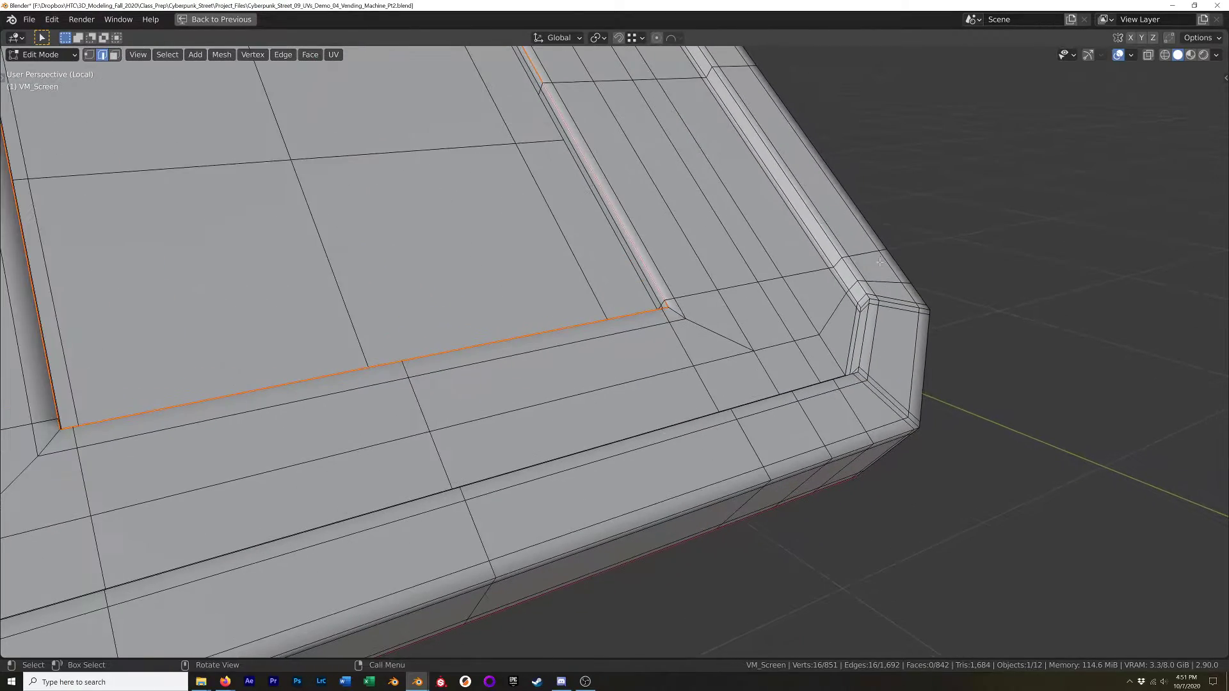
key(3)
alt+click(901, 303)
key(ctrl+KP_Add)
scroll(909, 306, down, 4)
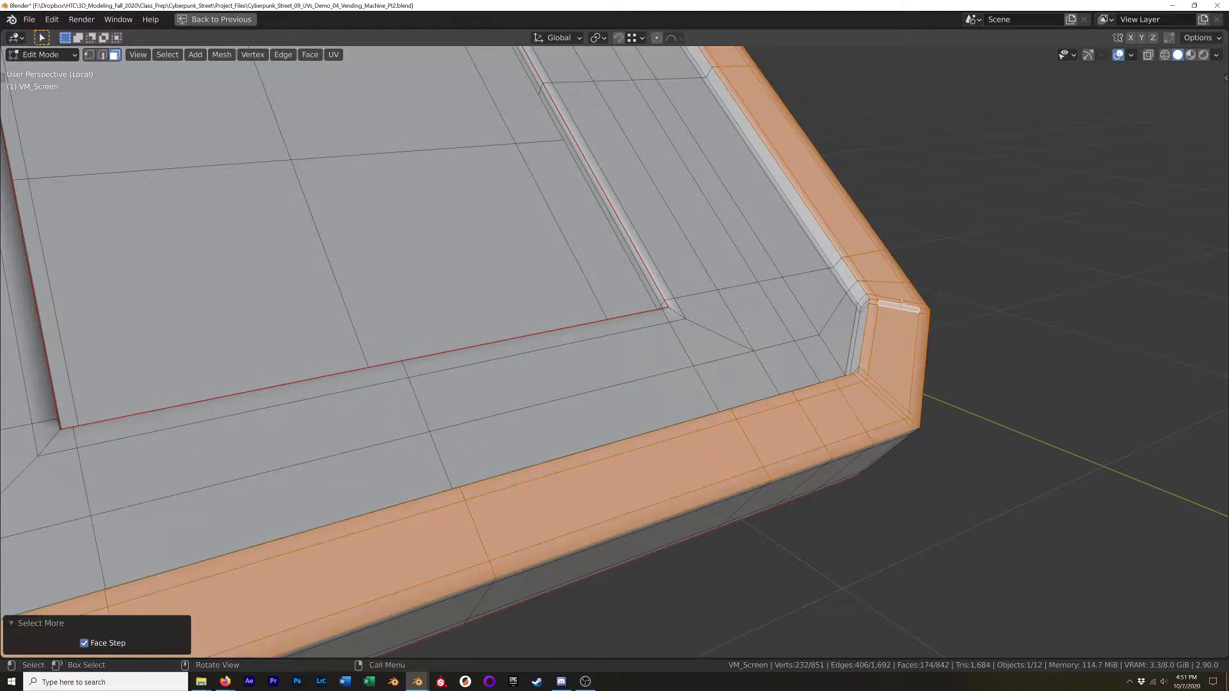
scroll(947, 351, down, 3)
middle_drag(922, 340, 859, 306)
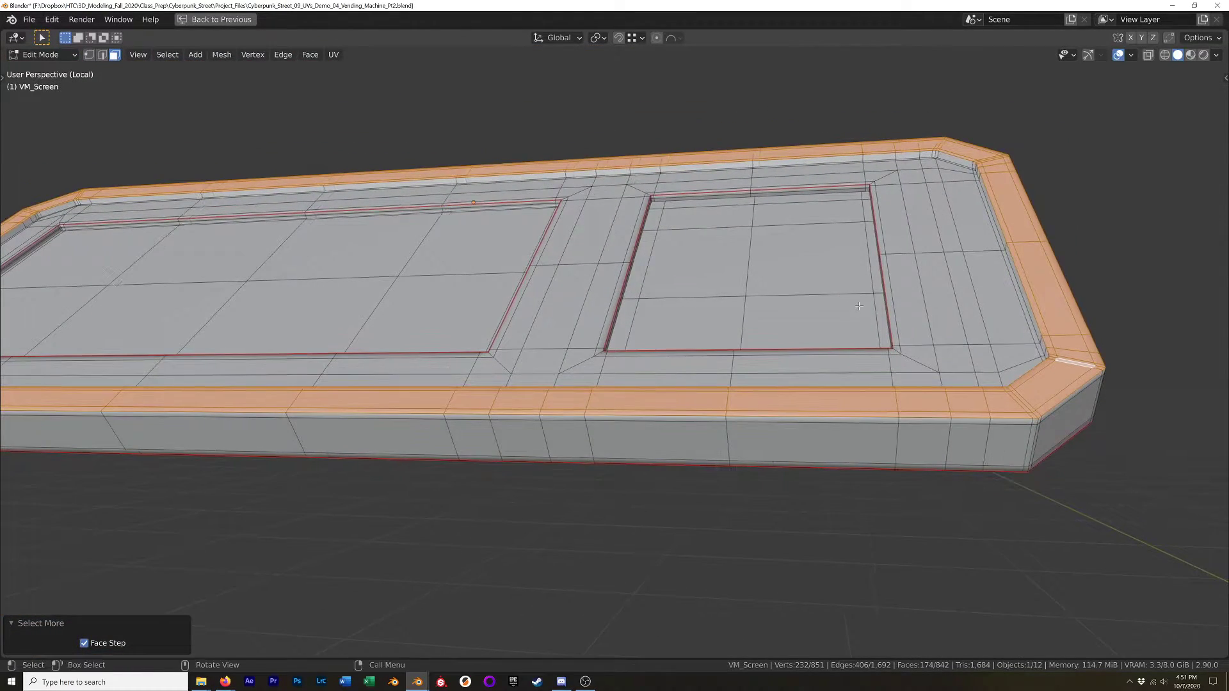
alt+shift+click(991, 431)
middle_drag(992, 430, 917, 357)
alt+shift+click(918, 357)
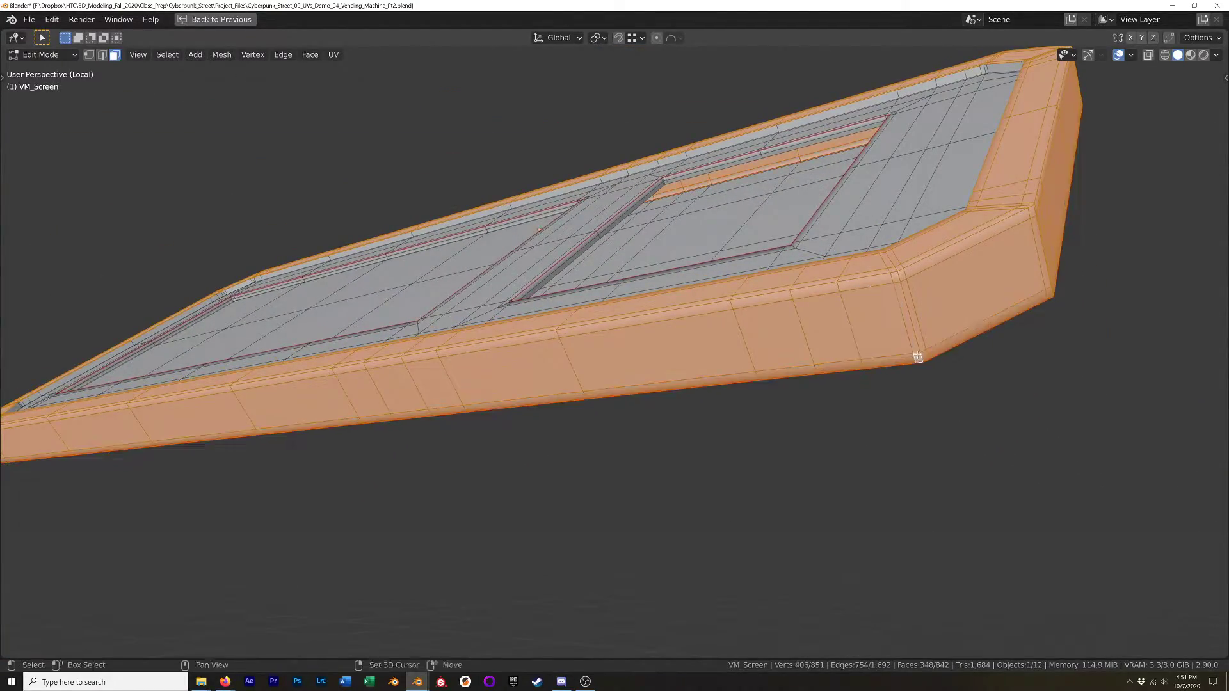
Try selecting the face loop running along the inner bevel of the raised outer border.
middle_drag(890, 297, 609, 305)
scroll(900, 290, up, 4)
alt+click(858, 327)
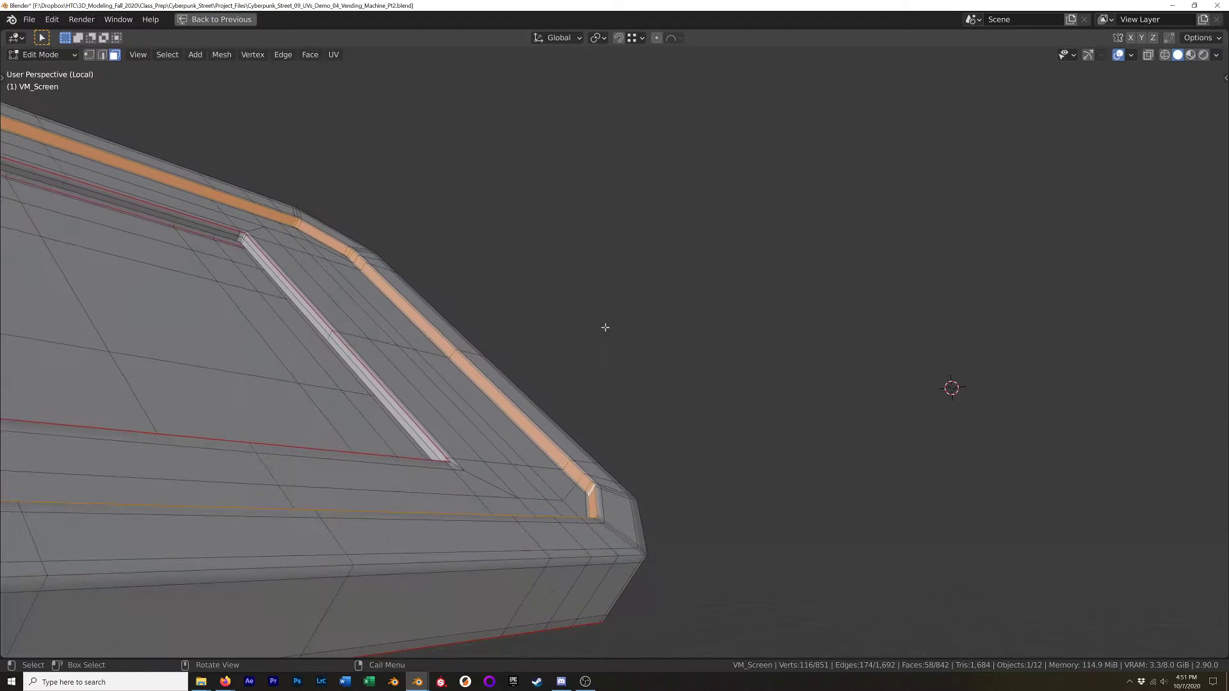
scroll(605, 405, up, 5)
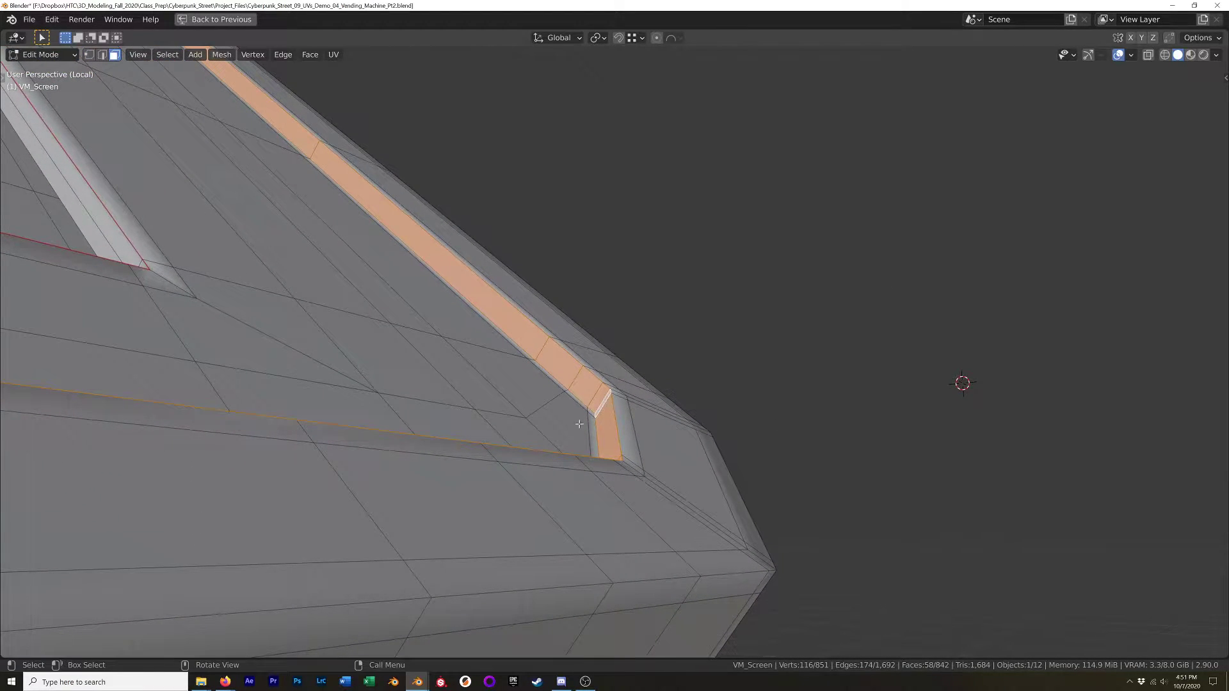
mouse_move(598, 401)
middle_down()
mouse_move(636, 483)
mouse_move(642, 474)
middle_up()
scroll(642, 475, down, 4)
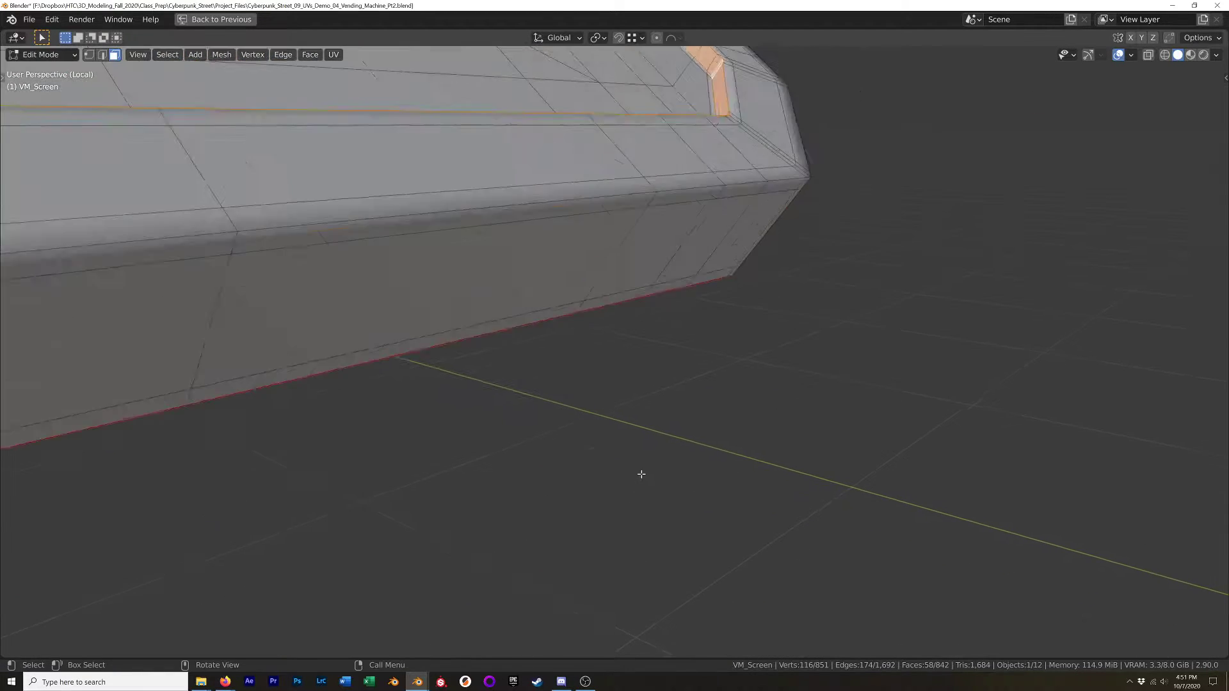
click(701, 244)
middle_drag(701, 244, 698, 346)
scroll(699, 342, up, 3)
shift+middle_drag(732, 223, 721, 254)
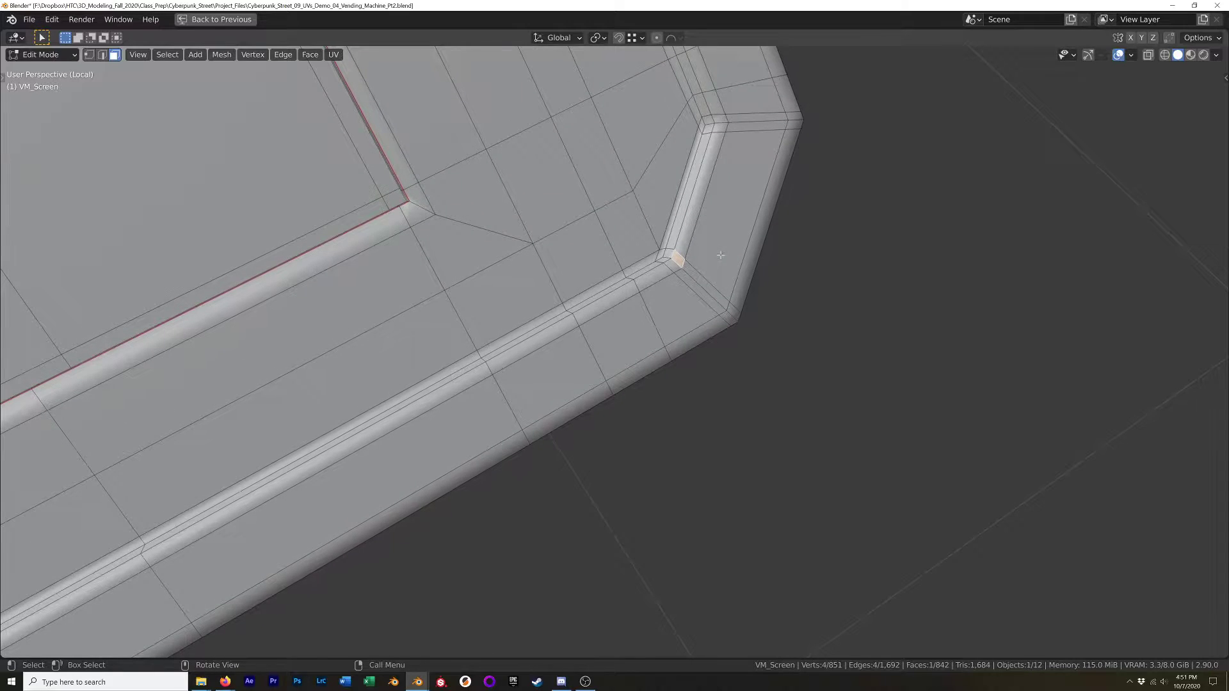
alt+click(693, 213)
Mark the edge loop along the inner bevel of the raised outer border as a seam in edge mode.
key(2)
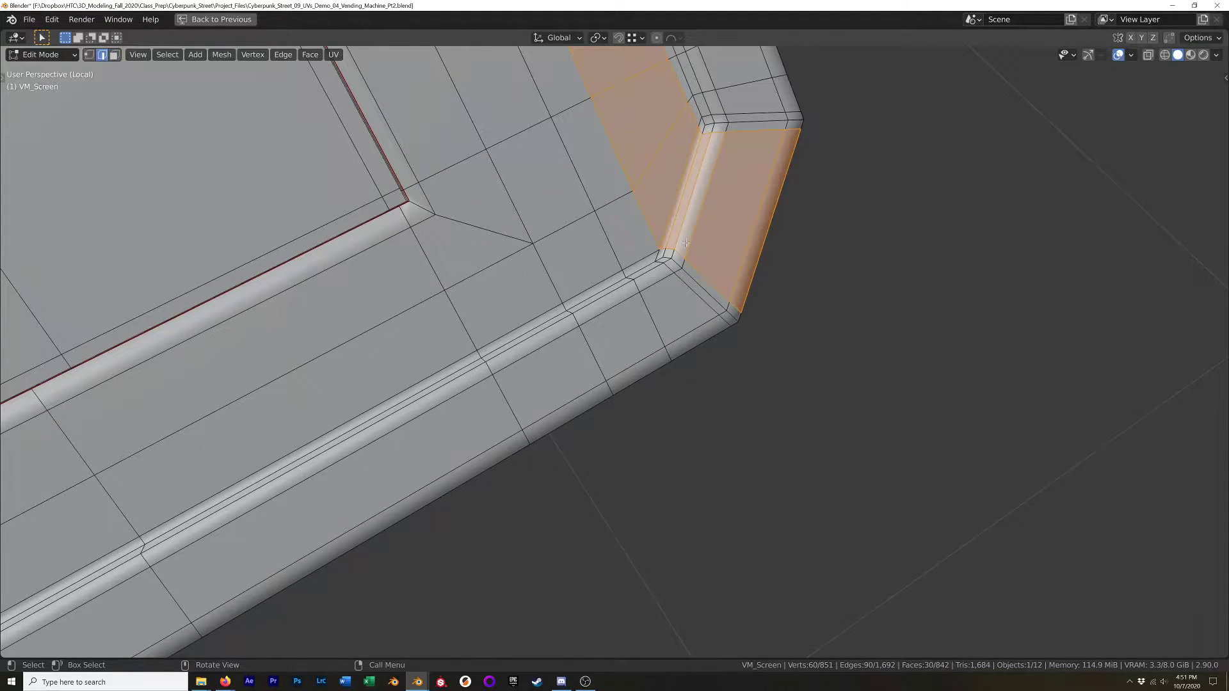
alt+click(685, 214)
scroll(685, 215, down, 8)
middle_drag(530, 255, 602, 204)
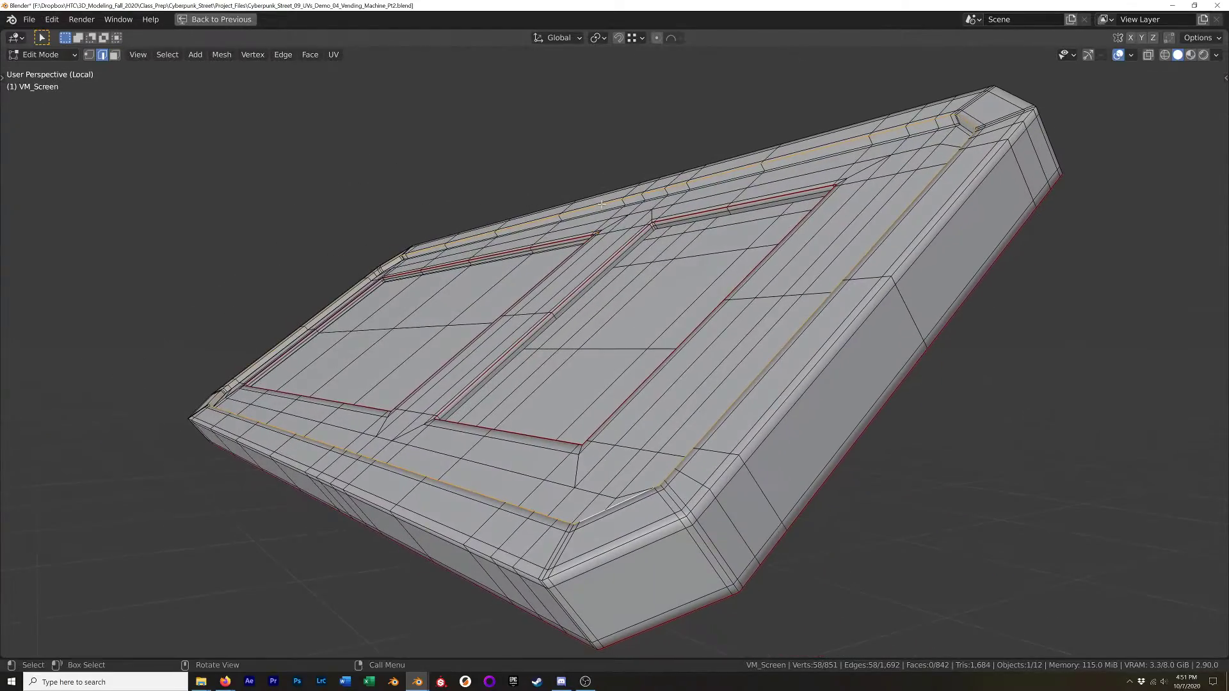
right_click(795, 237)
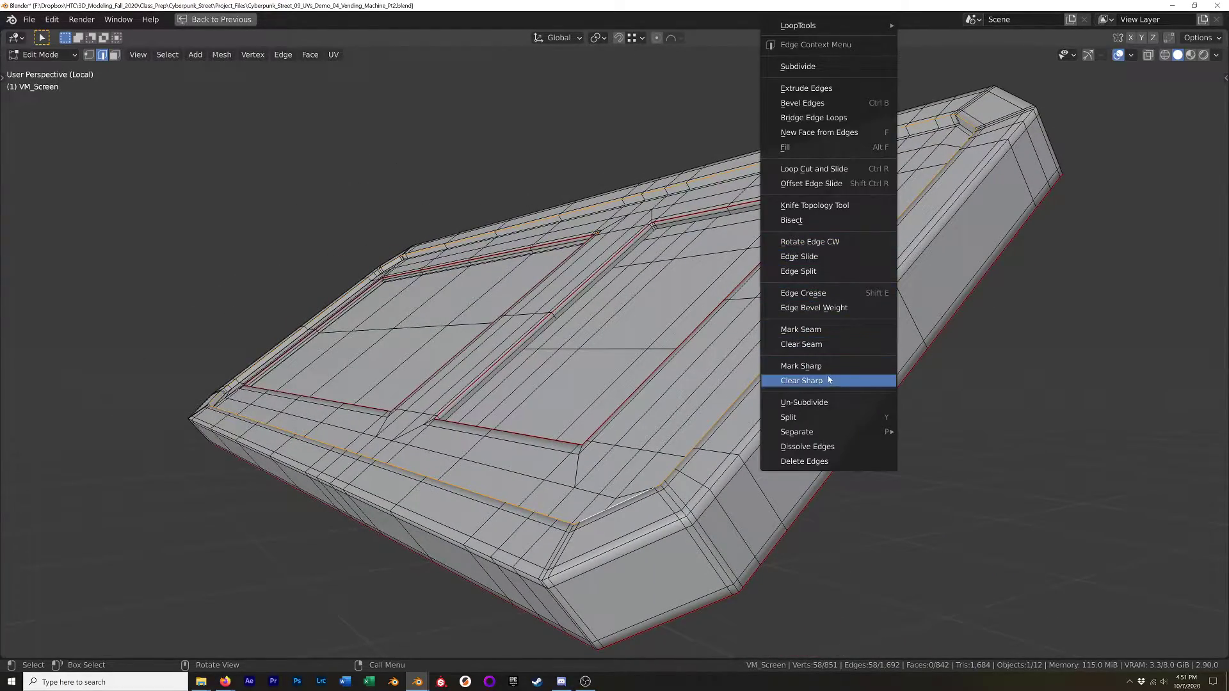
click(800, 329)
Select the whole mesh, fit its UV layout in the restored UV editor and unwrap it.
middle_drag(800, 329, 706, 340)
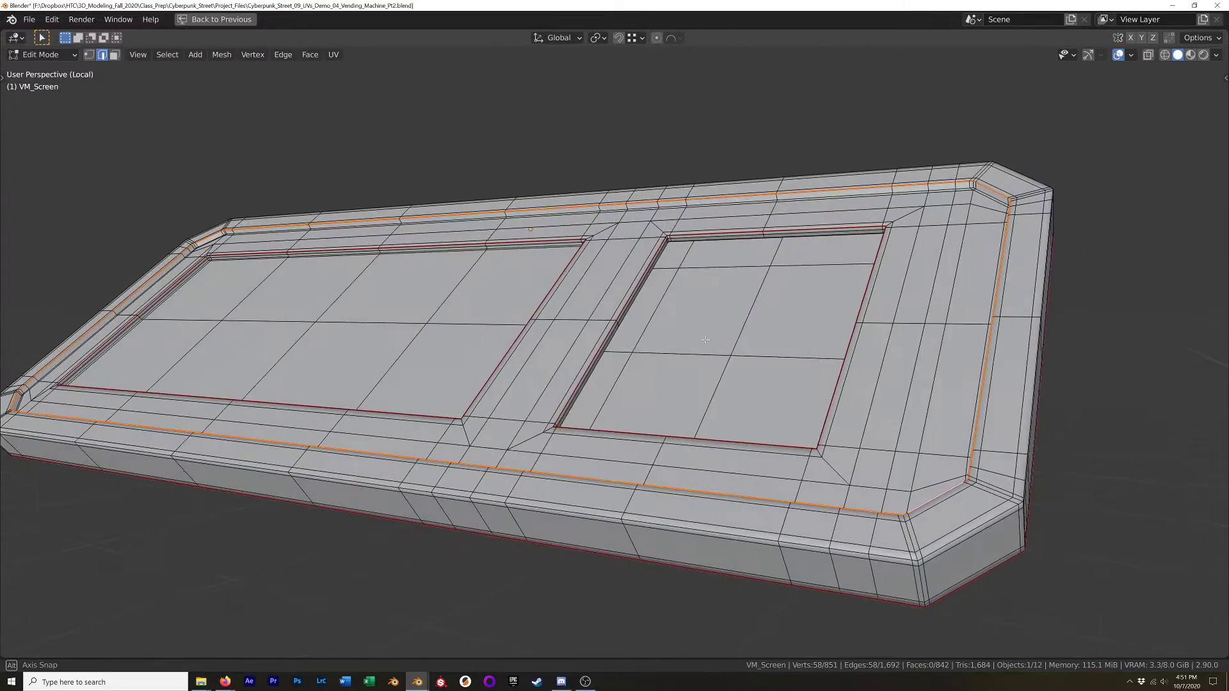
middle_drag(552, 365, 594, 358)
key(a)
key(ctrl+space)
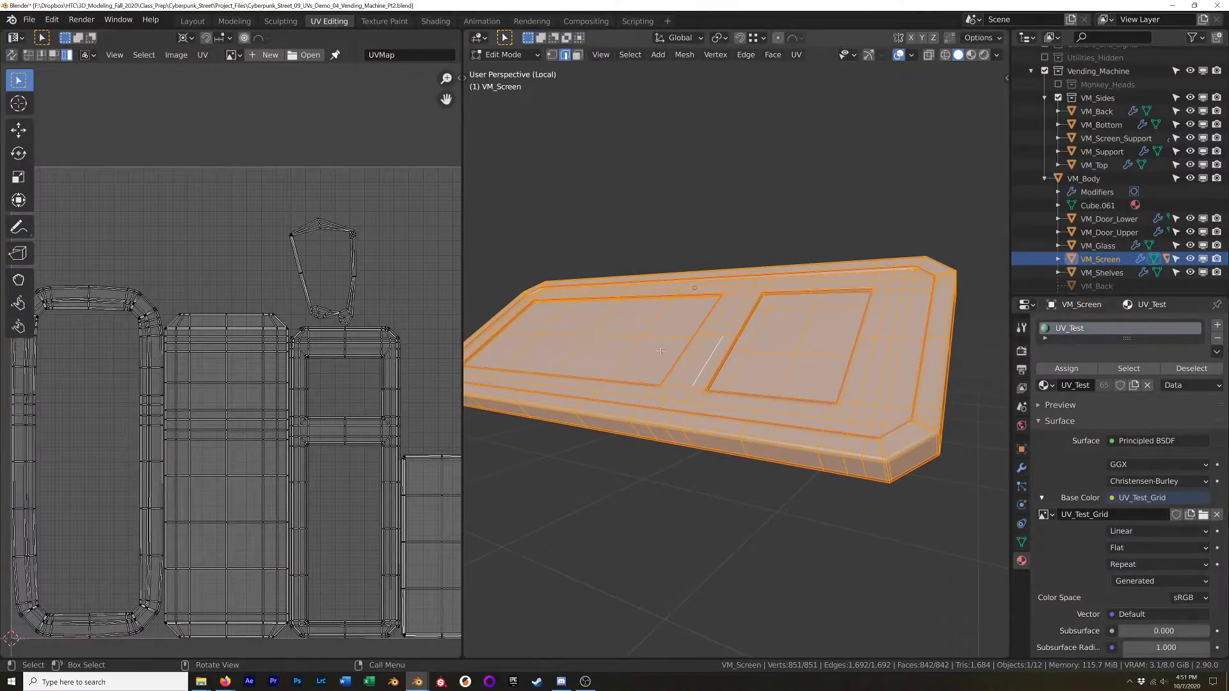
key(Home)
key(u)
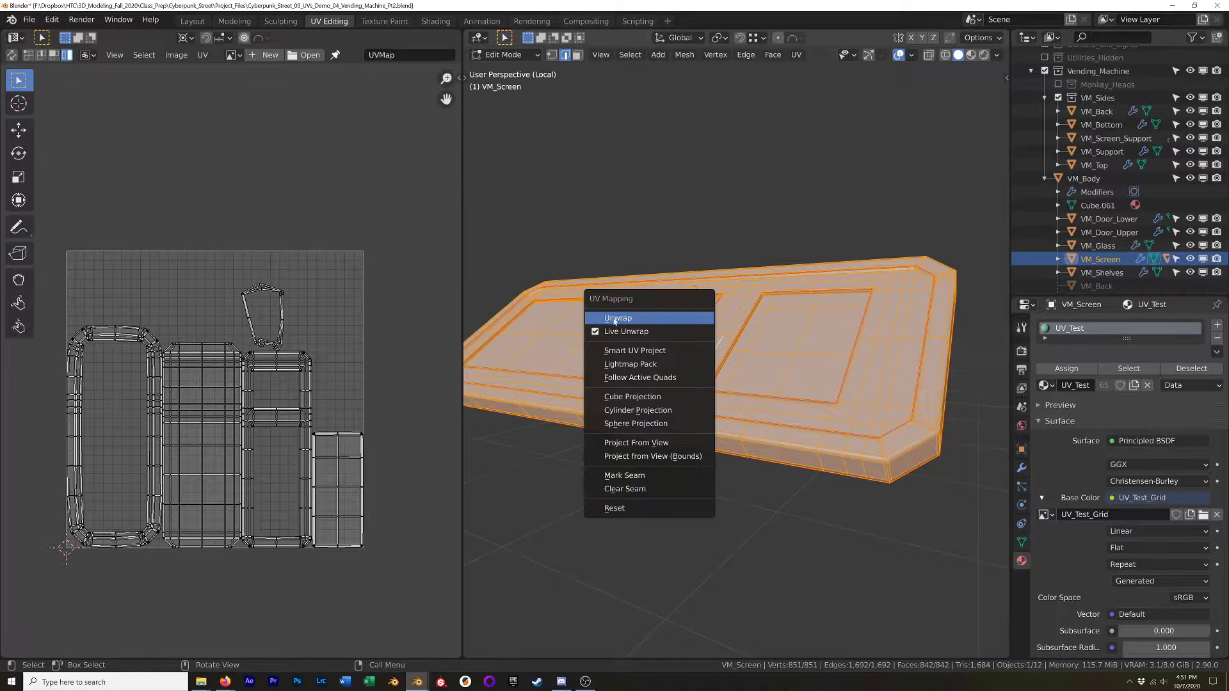
click(620, 334)
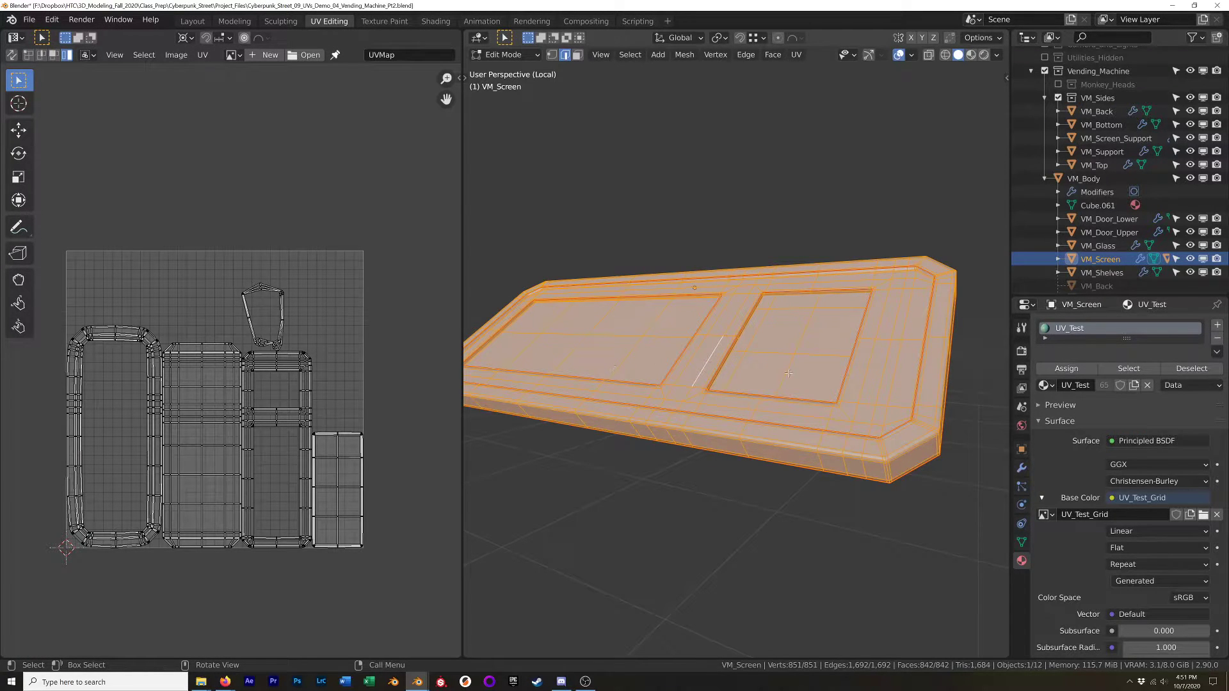
Examine the front frame island's chamfered corners in the UV layout and the test grid at the matching mesh corner in material preview.
scroll(347, 473, up, 4)
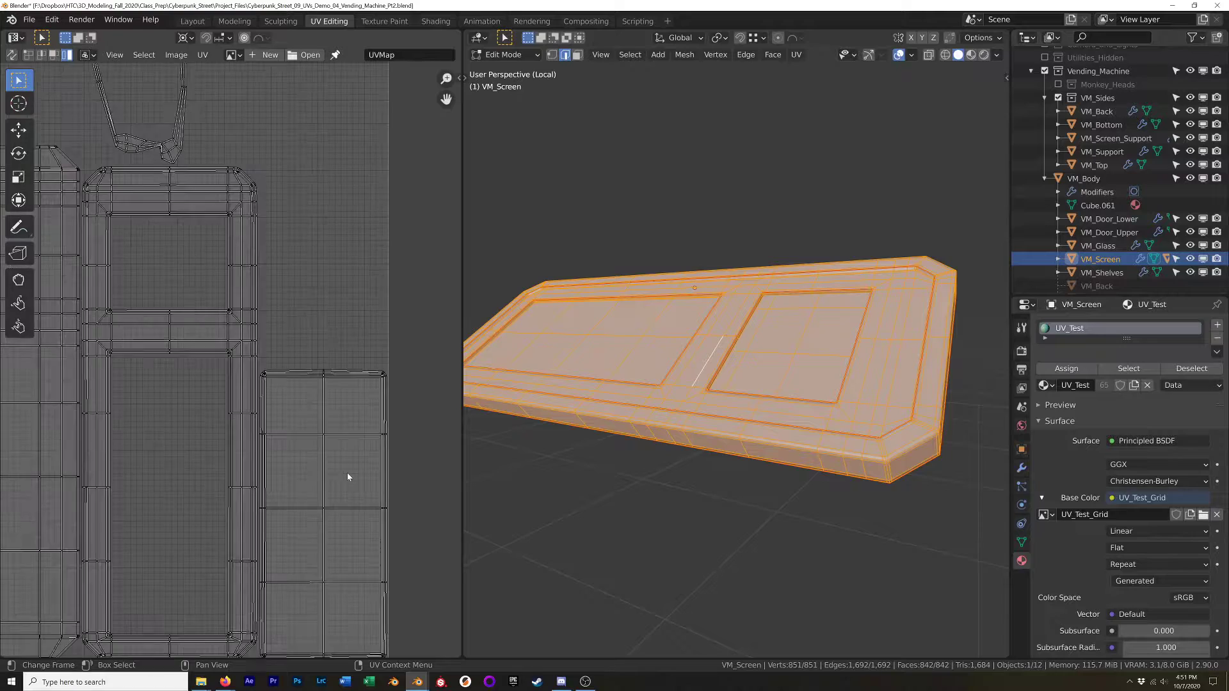
scroll(328, 333, down, 3)
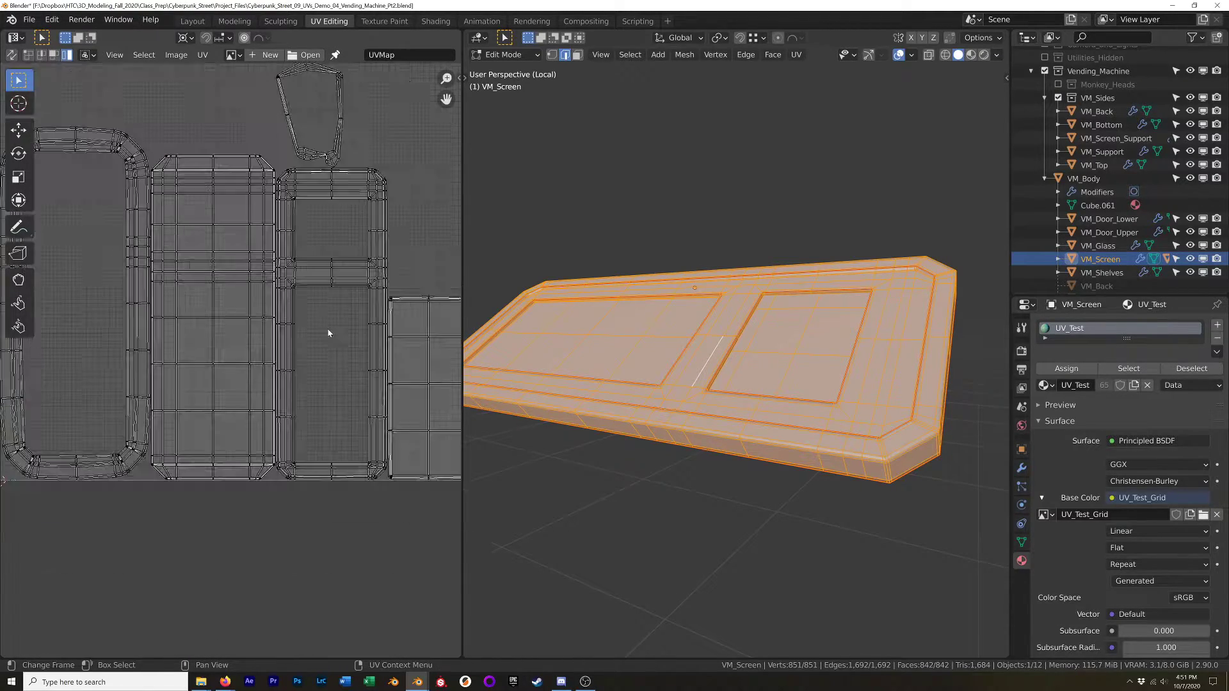
scroll(395, 298, up, 5)
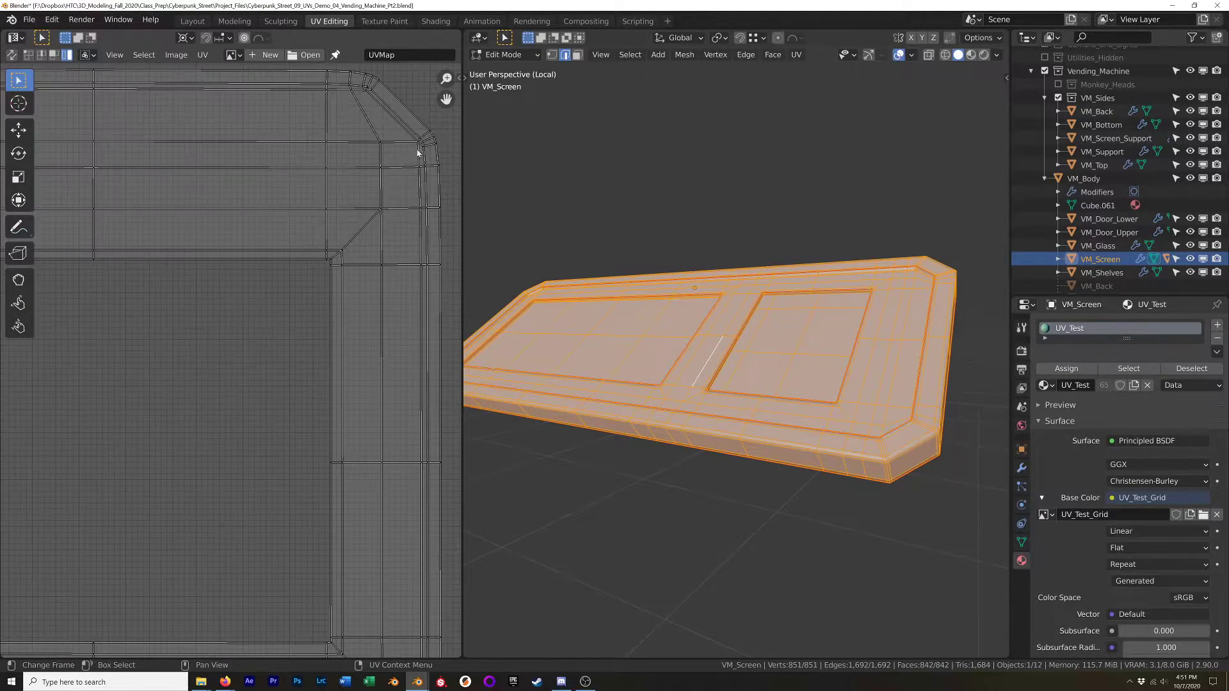
click(759, 555)
click(867, 512)
scroll(894, 499, up, 8)
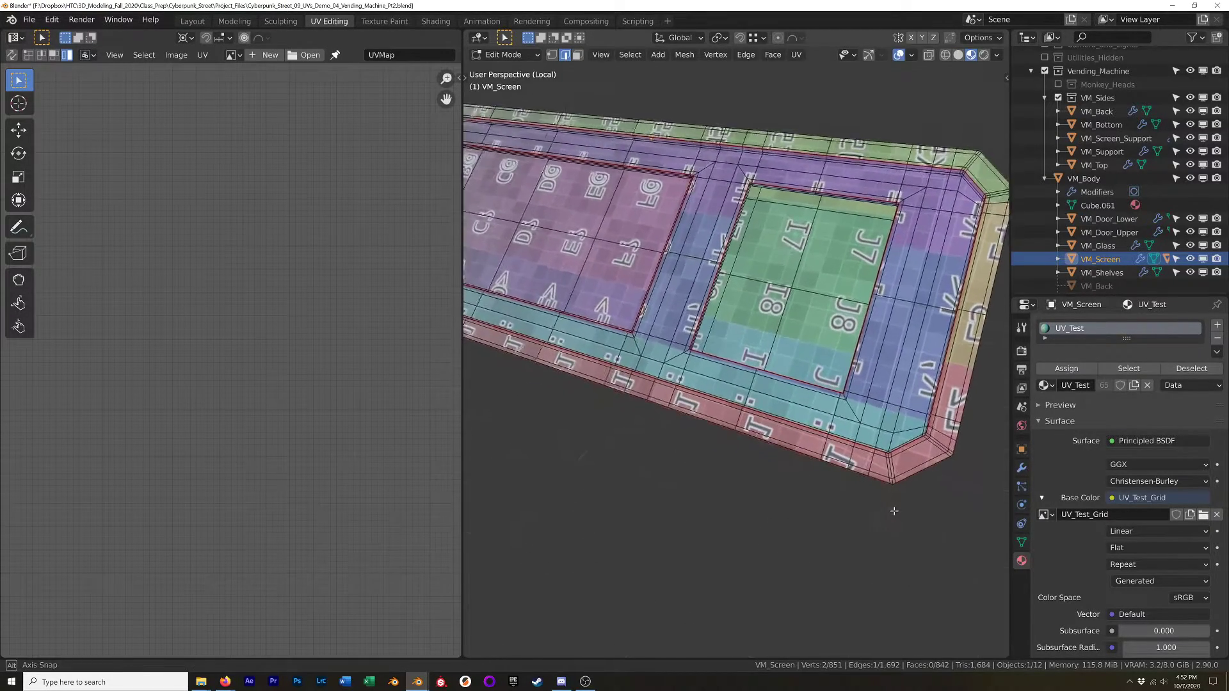
shift+middle_drag(911, 459, 840, 380)
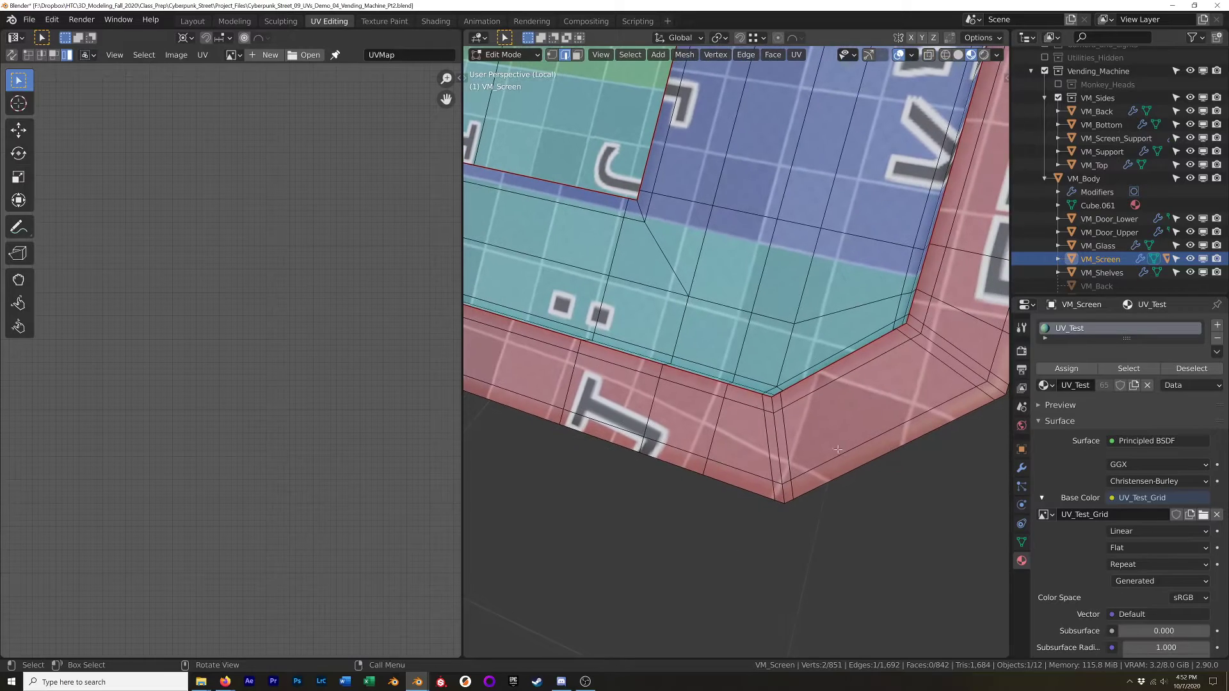
middle_drag(824, 466, 921, 424)
middle_drag(791, 383, 835, 366)
scroll(817, 367, up, 2)
scroll(817, 367, down, 2)
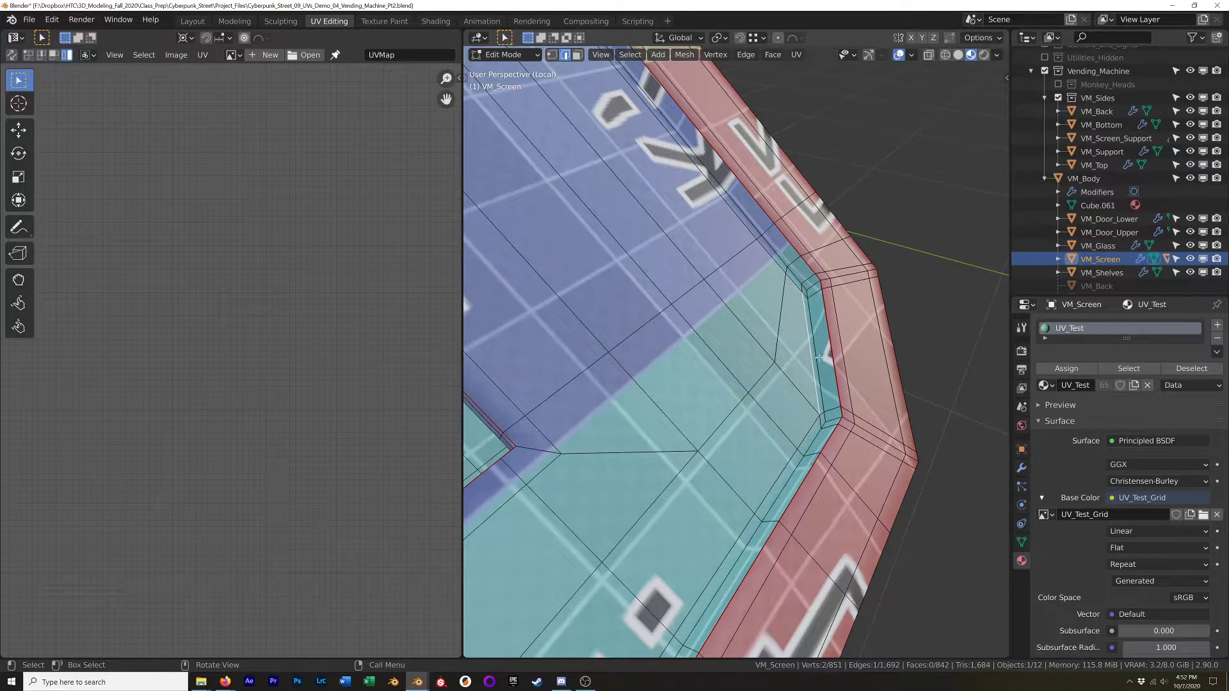
Mark the two short edges crossing the inner bevel at the ends of the chamfered corner as seams.
middle_drag(819, 325, 767, 303)
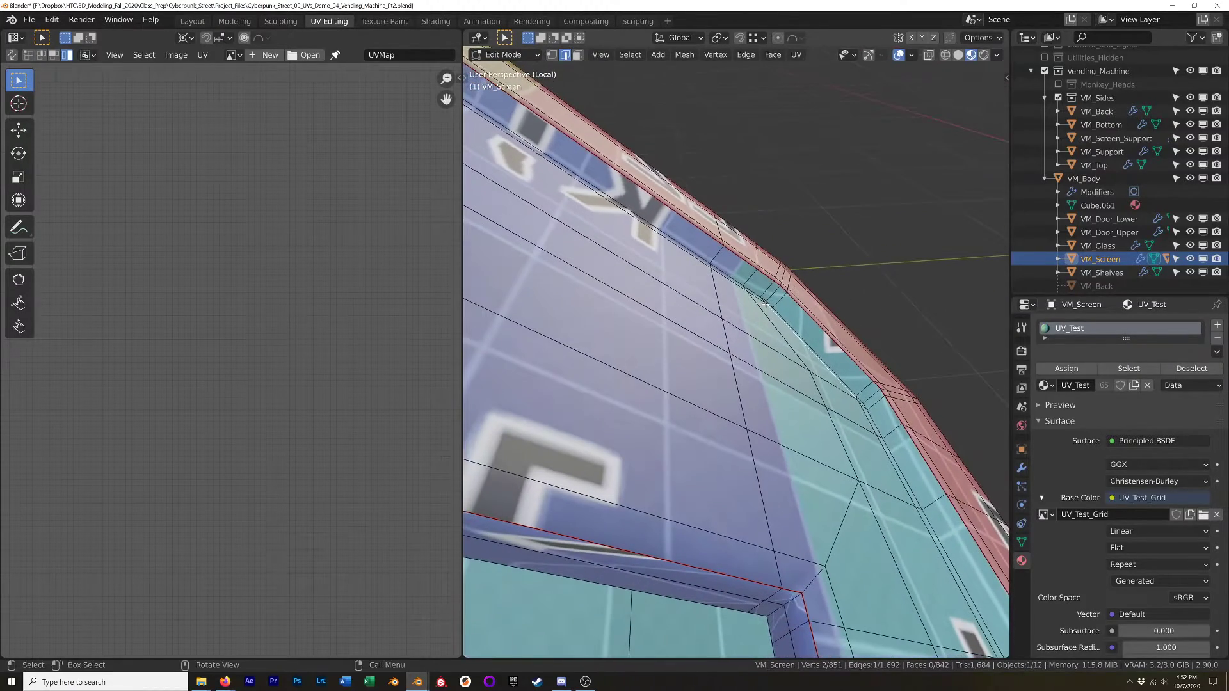
shift+click(872, 398)
right_click(863, 387)
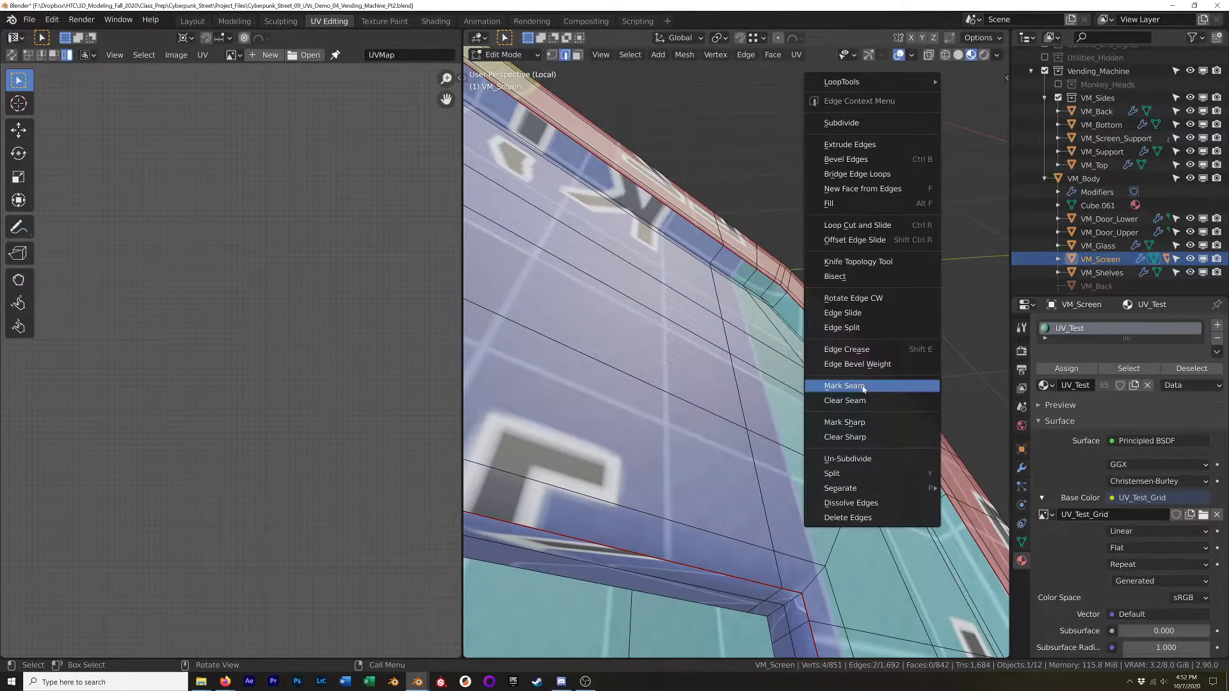
click(872, 386)
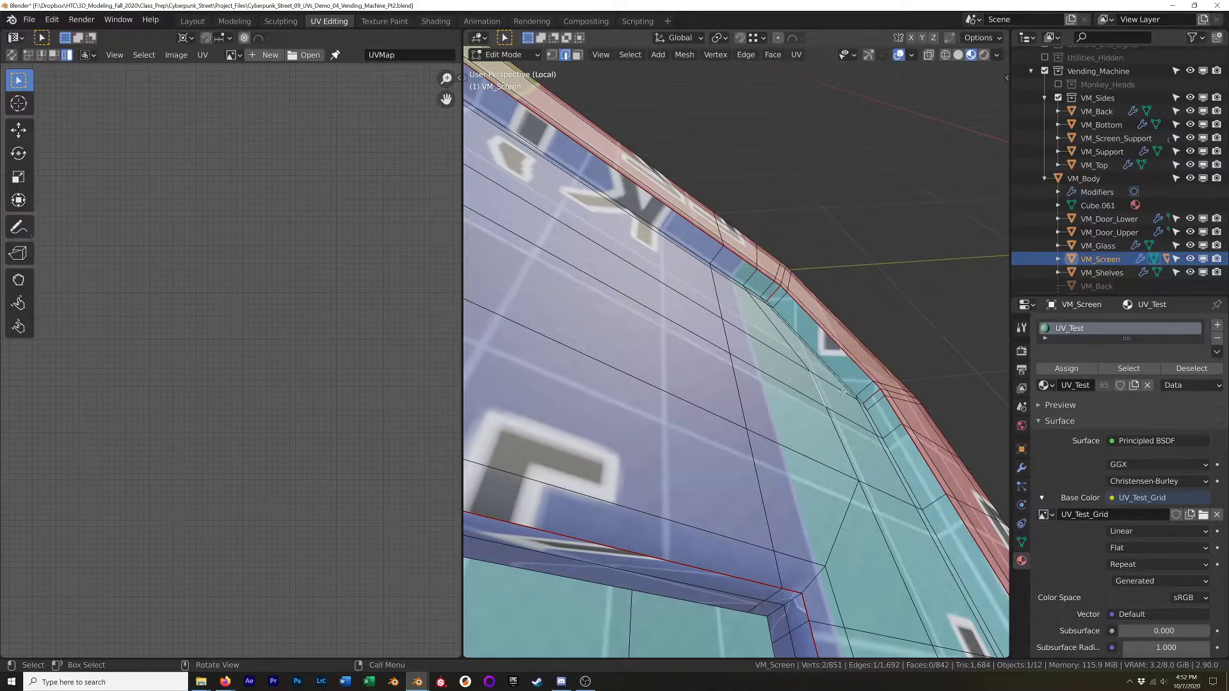
Switch to solid shading and mark the two short inner bevel edges at the next chamfered corner as seams.
mouse_move(897, 333)
middle_down()
mouse_move(924, 345)
mouse_move(888, 336)
middle_up()
scroll(846, 380, down, 4)
mouse_move(847, 379)
middle_down()
mouse_move(816, 355)
mouse_move(784, 281)
mouse_move(826, 401)
mouse_move(796, 387)
mouse_move(713, 390)
mouse_move(685, 429)
middle_up()
key(z)
mouse_move(685, 429)
shift+middle_down()
mouse_move(733, 379)
mouse_move(765, 317)
shift+middle_up()
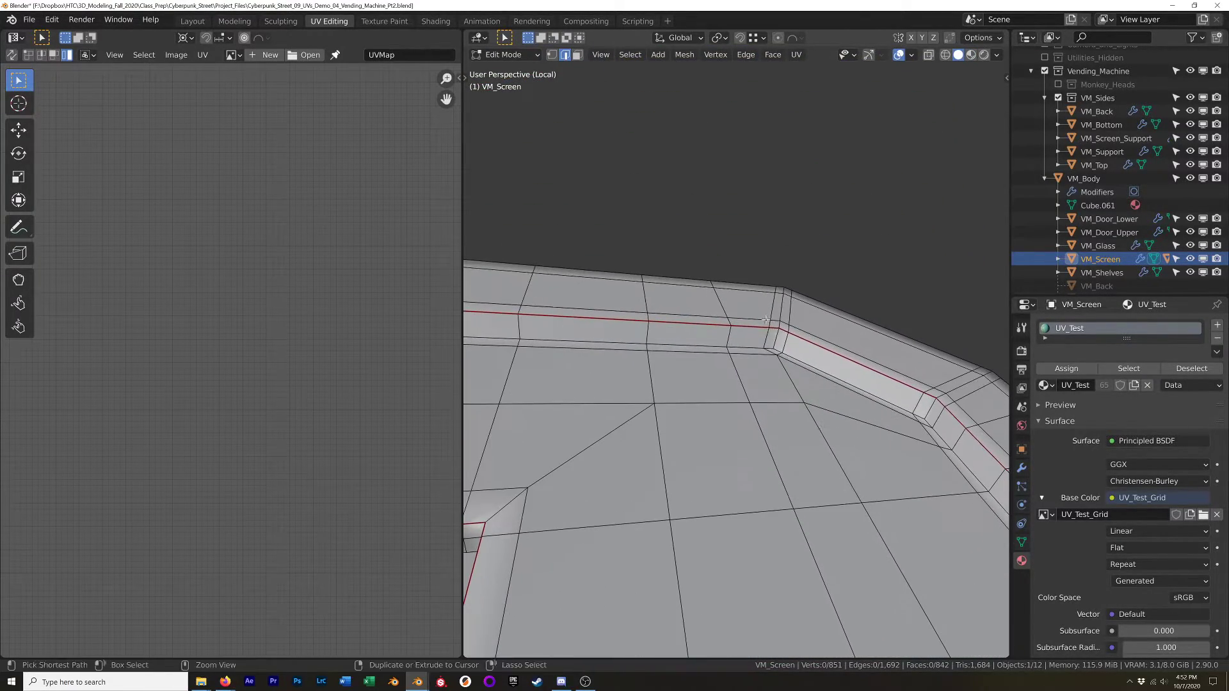
right_click(933, 410)
click(933, 409)
Mark the two short inner bevel edges at the third chamfered corner, beside the large recessed panel, as seams.
scroll(933, 409, down, 7)
middle_drag(826, 420, 922, 442)
shift+middle_drag(922, 441, 883, 402)
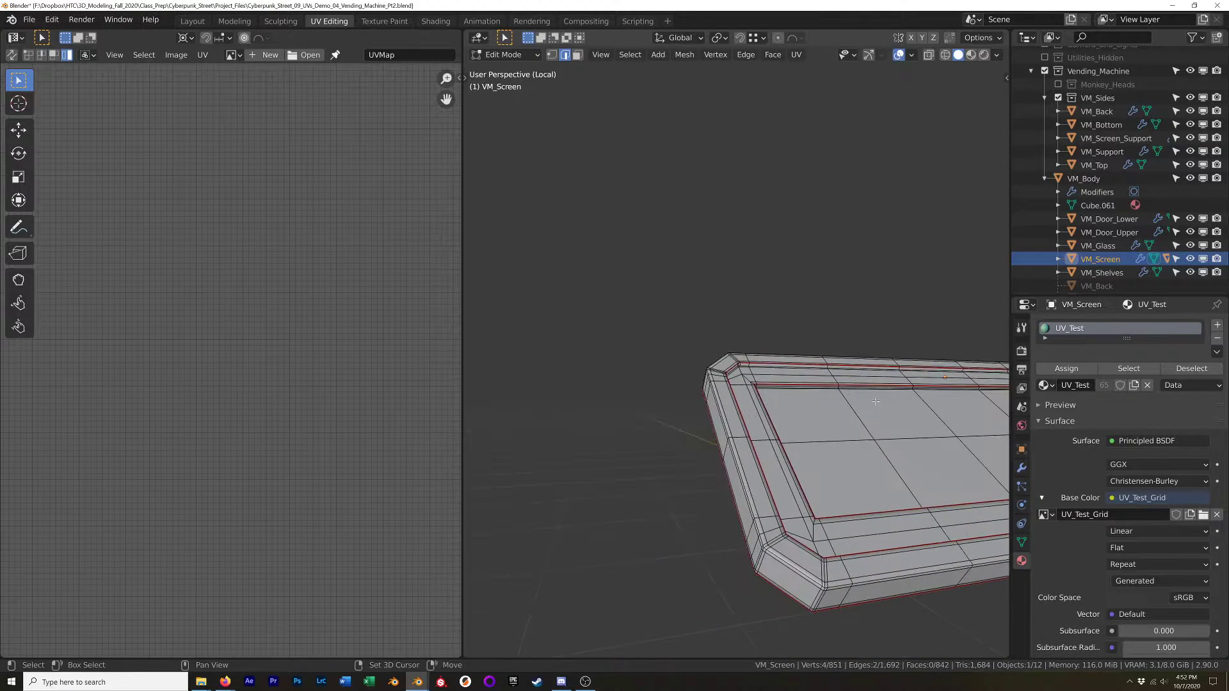
scroll(771, 352, up, 5)
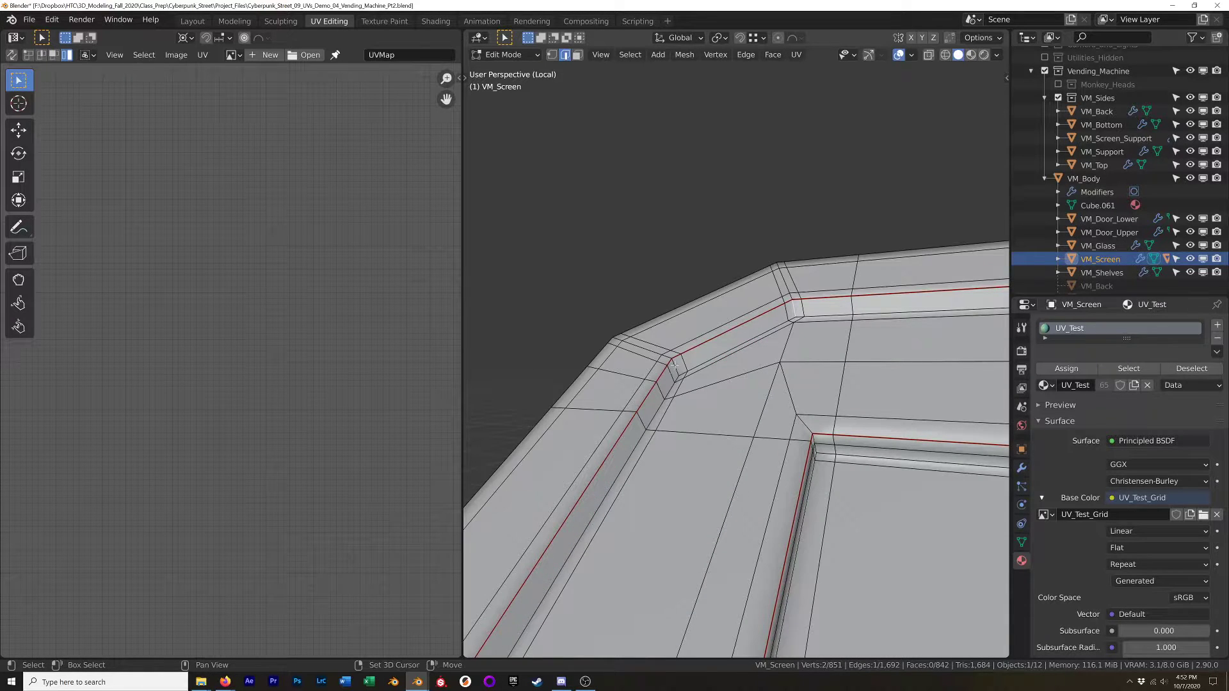
shift+click(674, 363)
right_click(677, 368)
click(676, 368)
Mark the two short inner bevel edges at the last remaining chamfered corner as seams.
shift+middle_drag(679, 397, 692, 224)
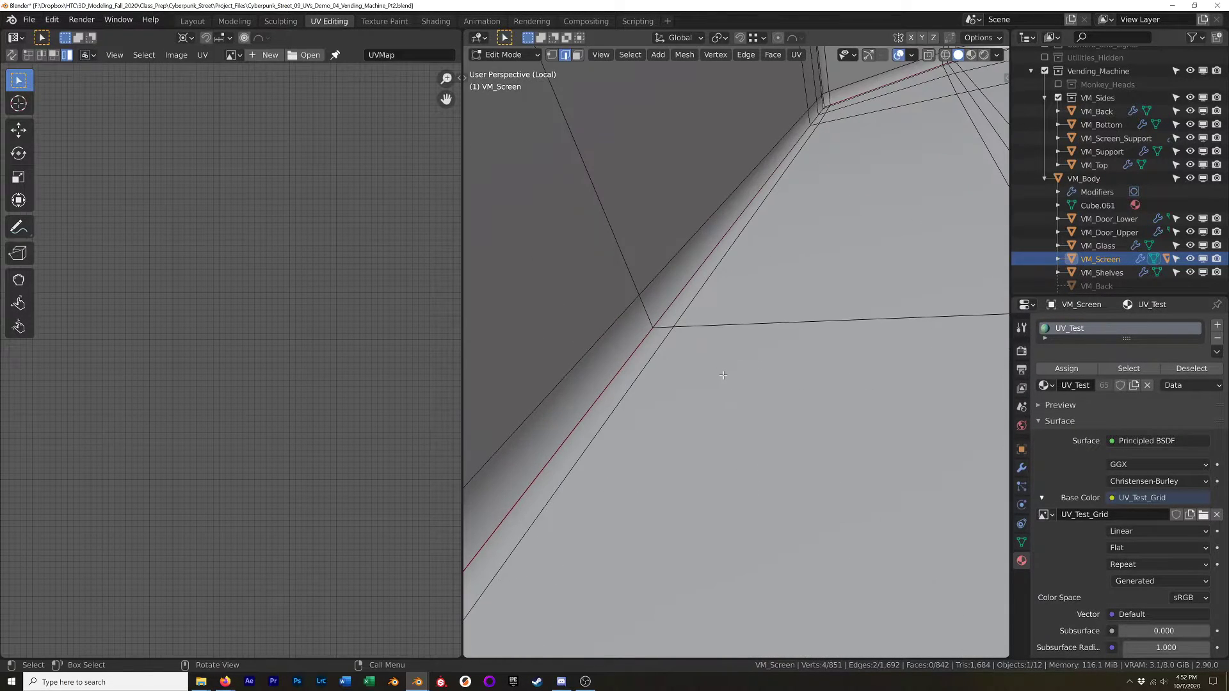
scroll(711, 371, down, 5)
middle_drag(733, 456, 577, 487)
click(653, 427)
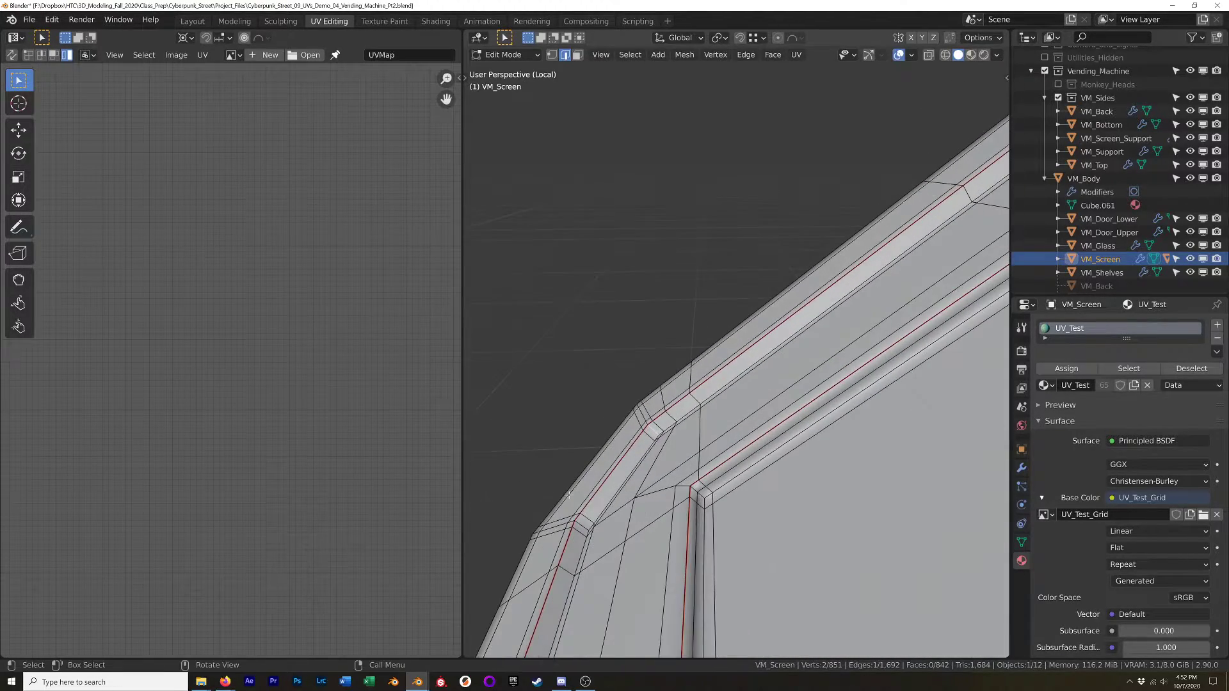
right_click(617, 493)
click(624, 493)
Select the whole mesh and examine the updated UV layout, including the corners of the front frame island.
middle_drag(624, 493, 742, 447)
scroll(800, 490, down, 3)
key(a)
scroll(274, 379, down, 6)
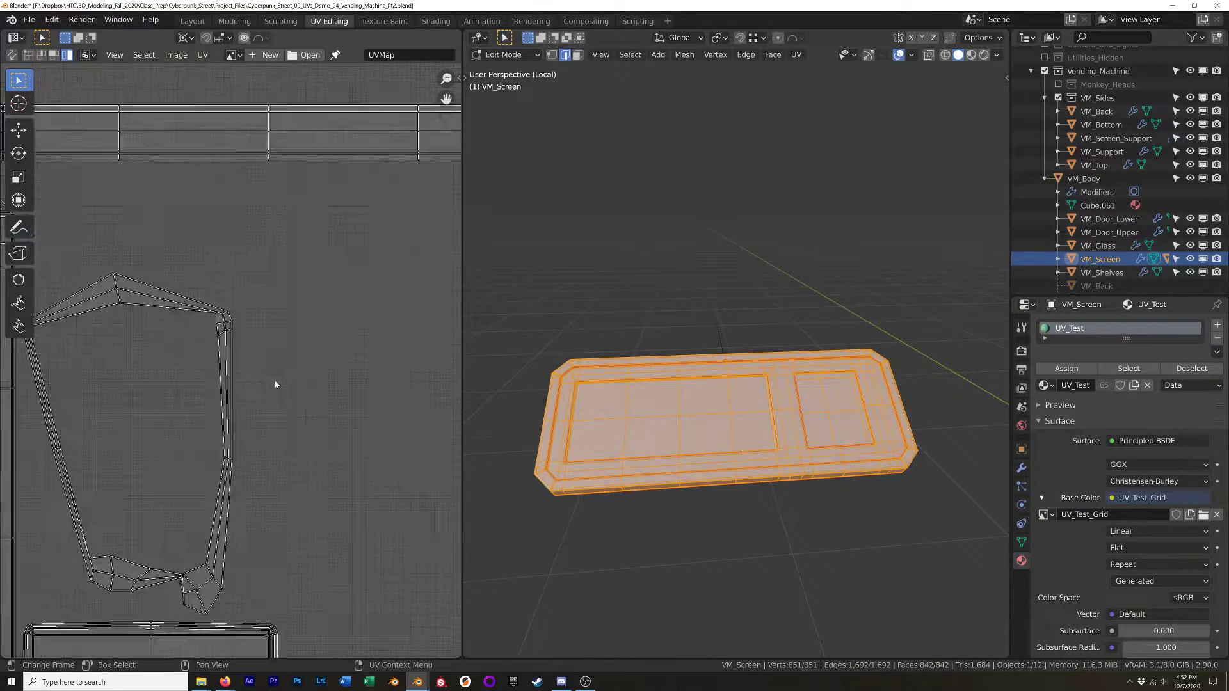
middle_drag(278, 387, 336, 332)
middle_drag(323, 373, 322, 363)
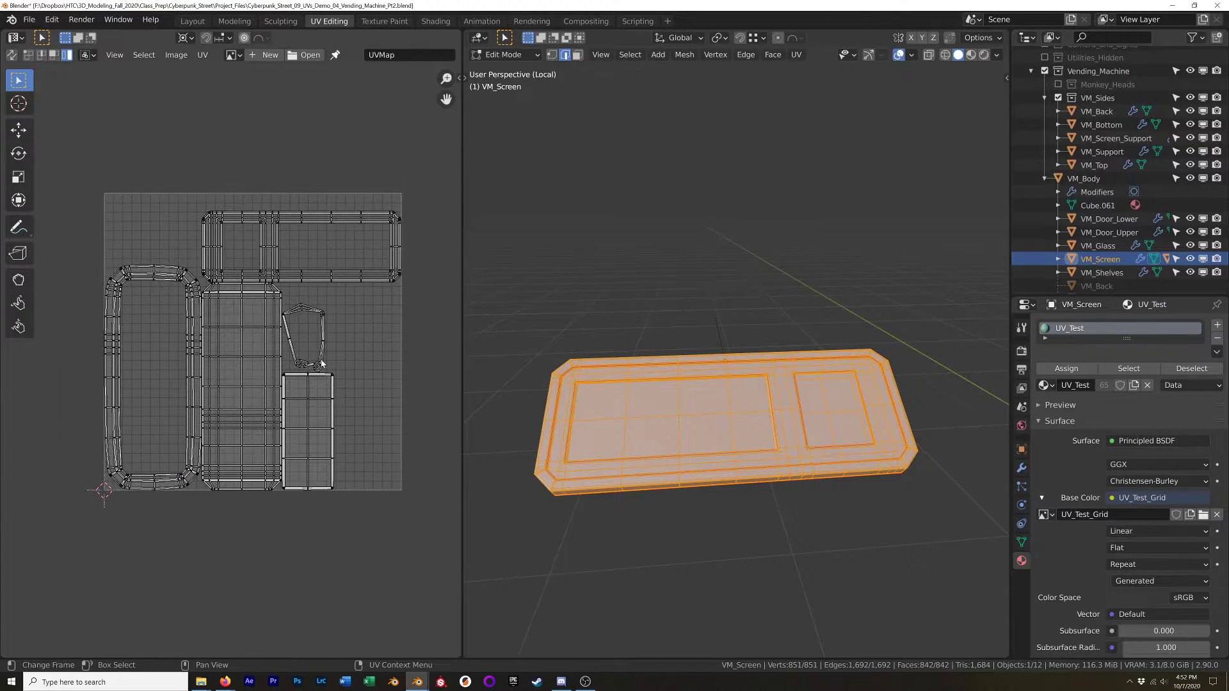
scroll(393, 283, up, 4)
scroll(414, 277, up, 3)
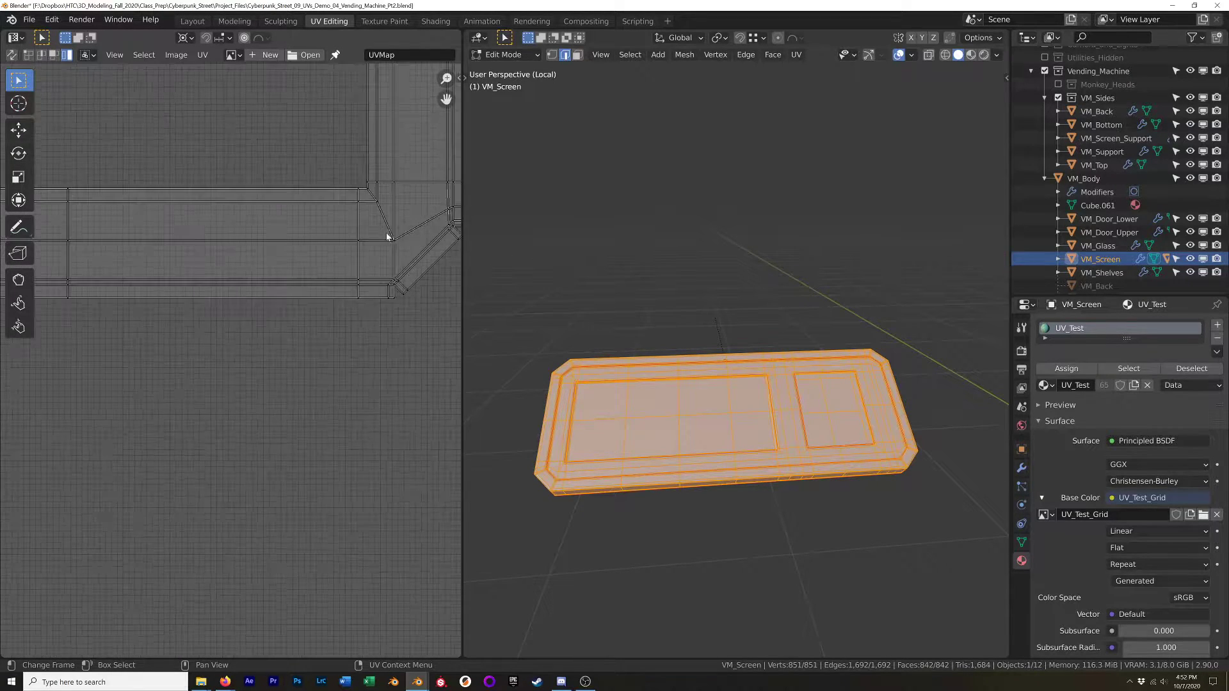
Maximize the UV editor, rotate the front frame island 180° and move it back into the upper part of the UV square.
click(386, 230)
scroll(256, 141, down, 4)
middle_drag(280, 129, 379, 315)
key(ctrl+space)
middle_drag(447, 278, 563, 276)
text(r180)
key(Return)
scroll(578, 450, down, 6)
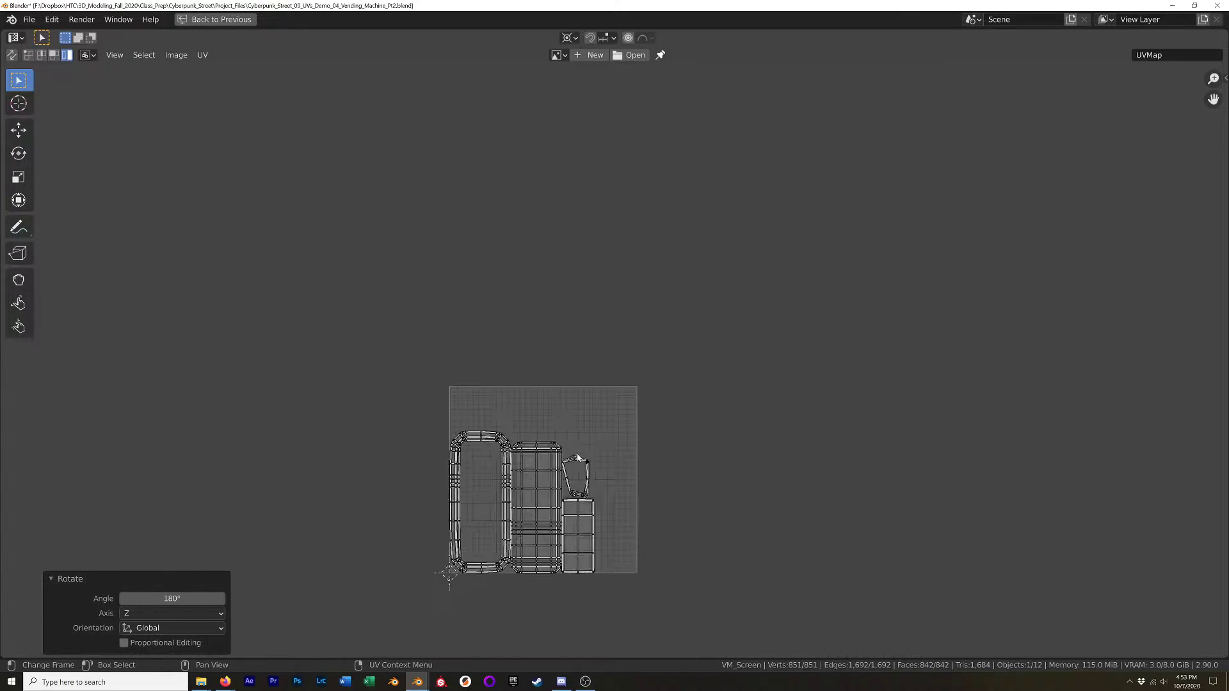
key(g)
click(718, 300)
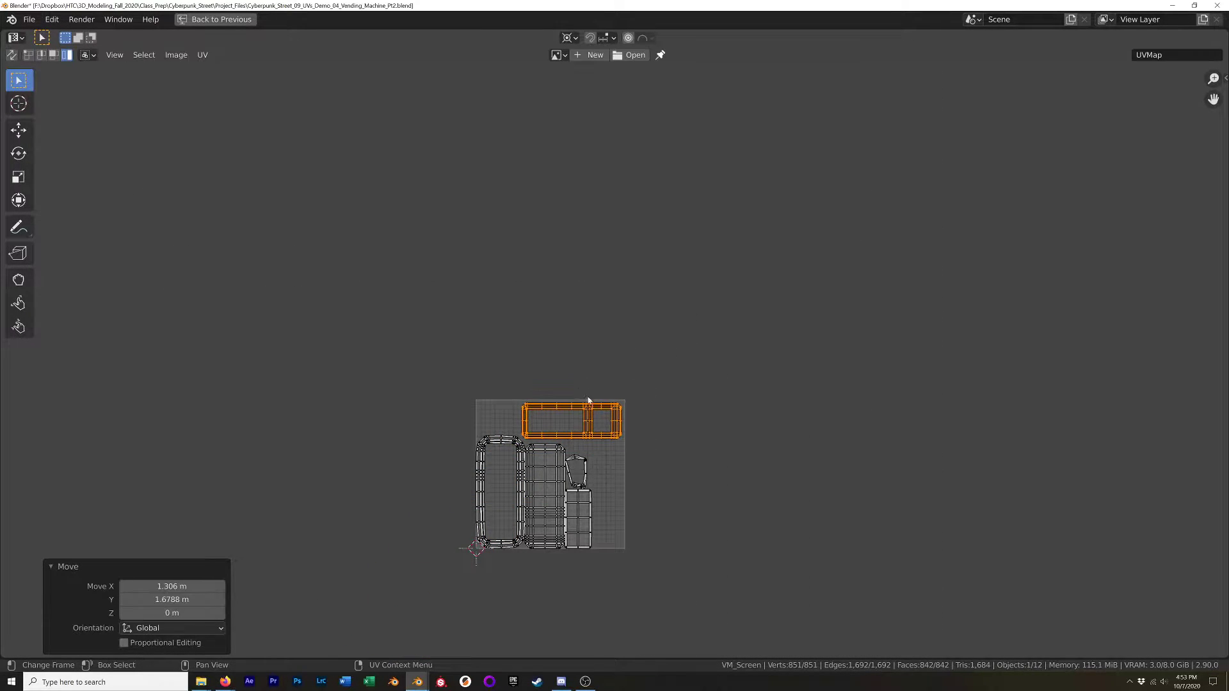
Examine the split chamfered corner of the front frame island up close and restore the split editor layout.
scroll(597, 471, up, 5)
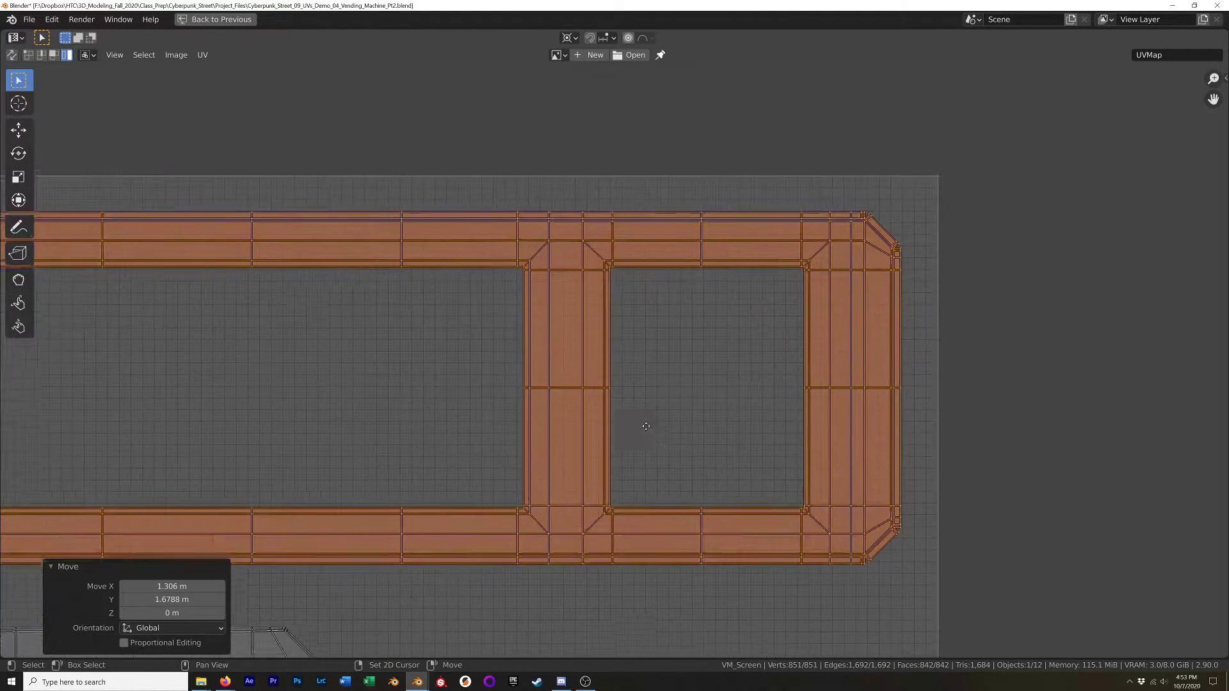
scroll(838, 480, up, 4)
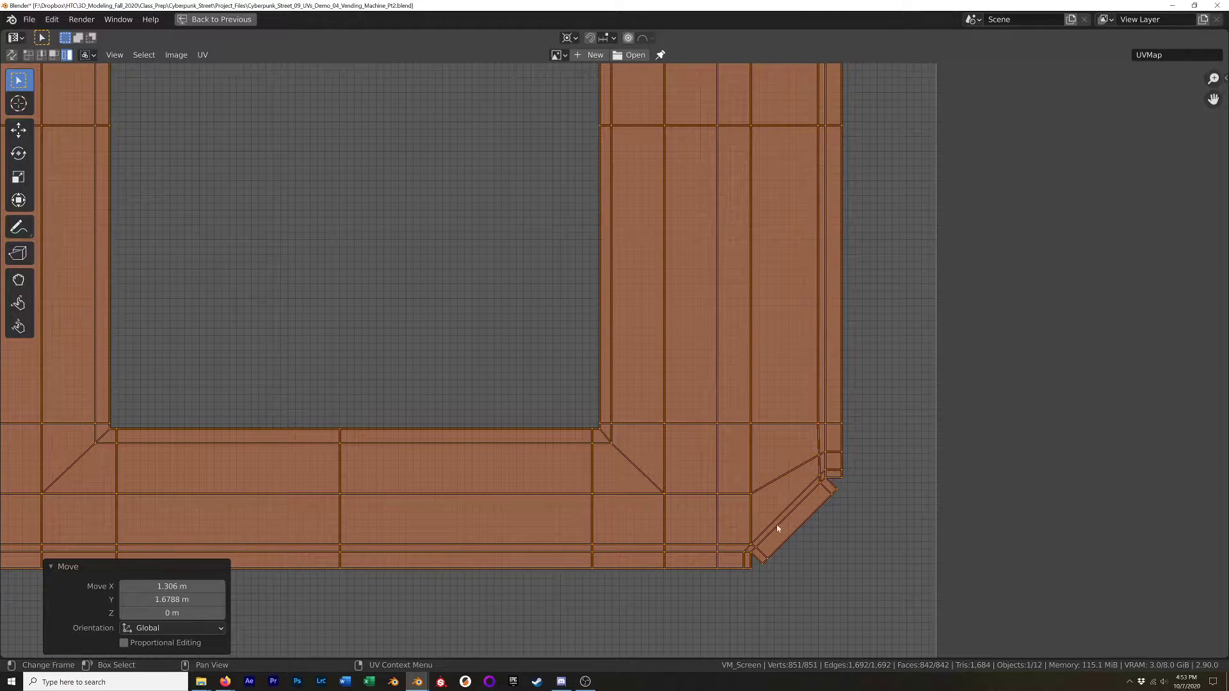
ctrl+alt+click(830, 477)
ctrl+alt+click(826, 493)
ctrl+alt+click(746, 564)
key(ctrl+l)
scroll(538, 425, down, 5)
scroll(386, 414, down, 2)
middle_drag(386, 415, 409, 324)
key(ctrl+space)
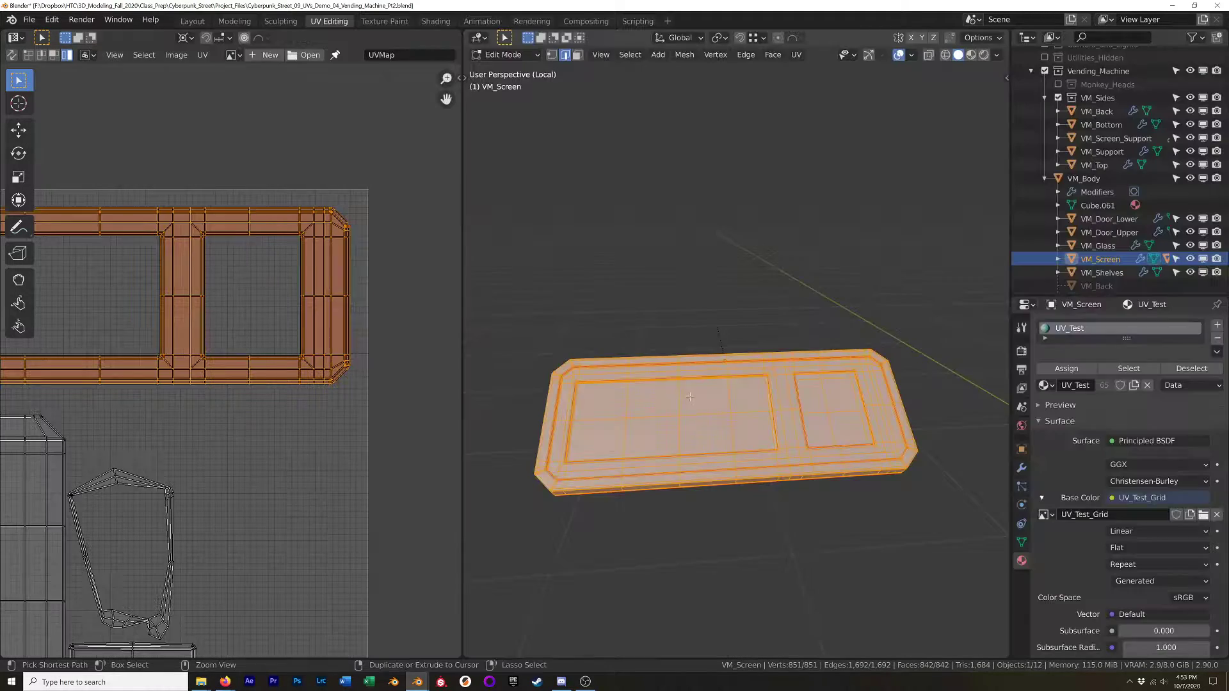
Select only the raised outer border with its side walls, using Select Linked delimited by Seam.
click(869, 455)
middle_drag(869, 459, 911, 464)
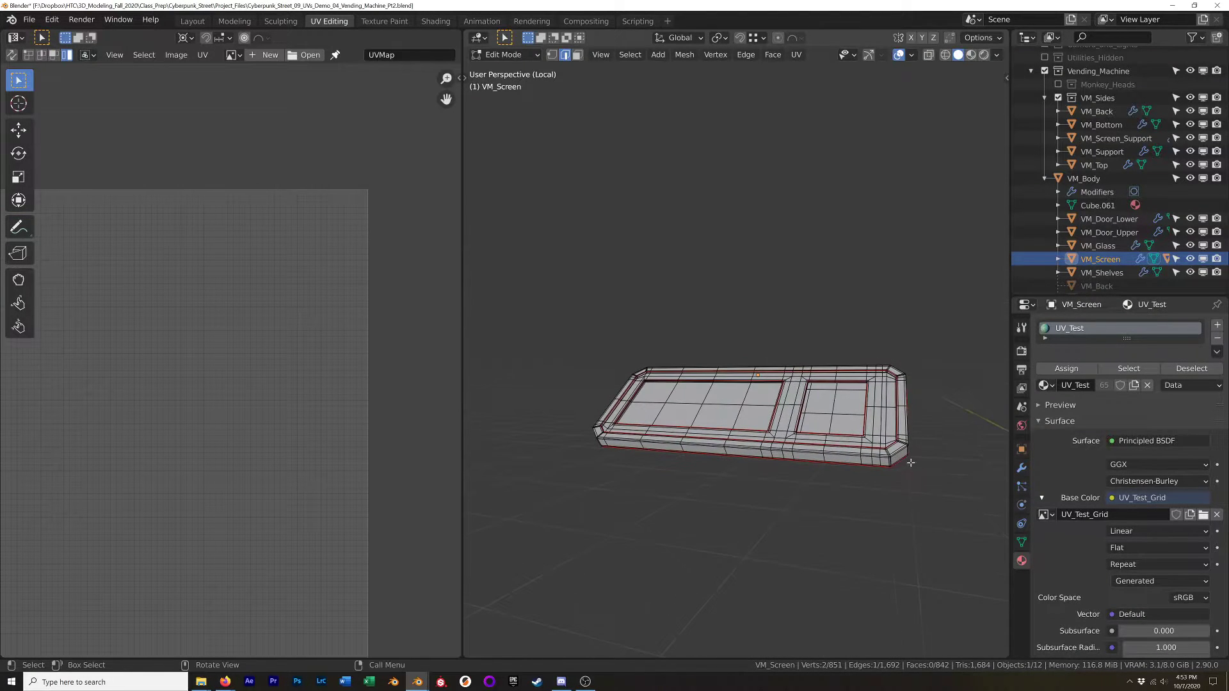
key(l)
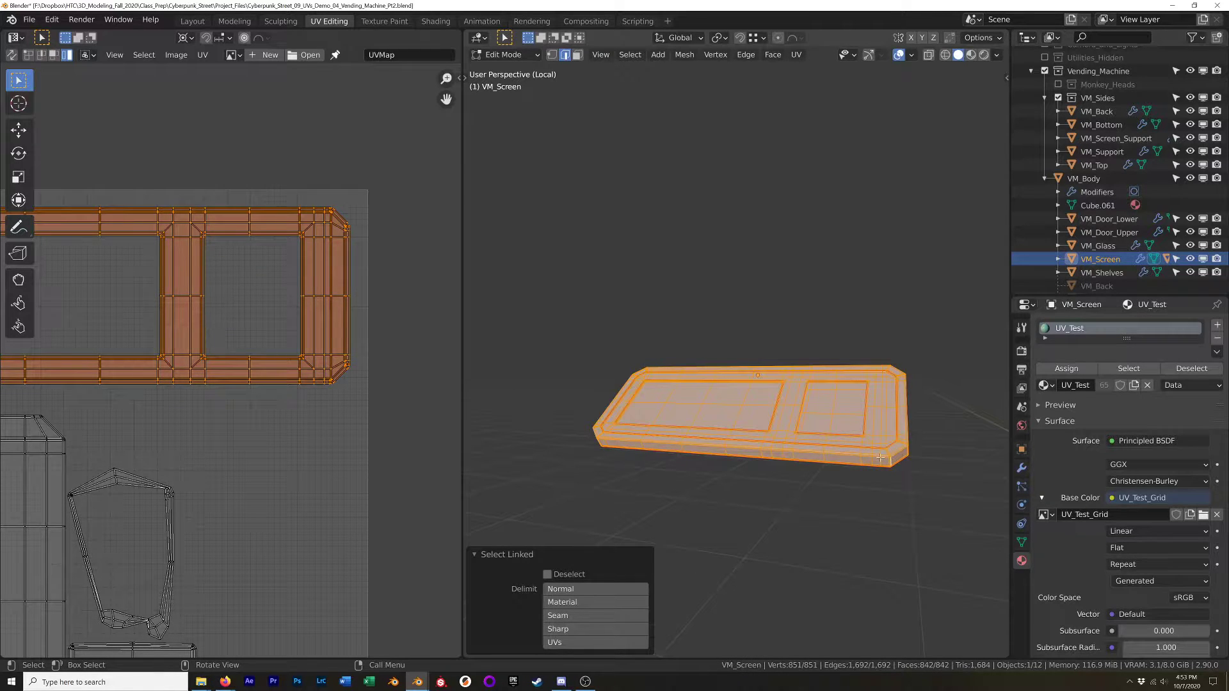
click(554, 616)
key(alt+a)
key(l)
Examine the corners of the outer border's UV island for distortion and compare them with the selected border on the mesh.
scroll(392, 475, down, 3)
middle_drag(245, 444, 391, 259)
scroll(221, 551, up, 1)
scroll(222, 552, up, 2)
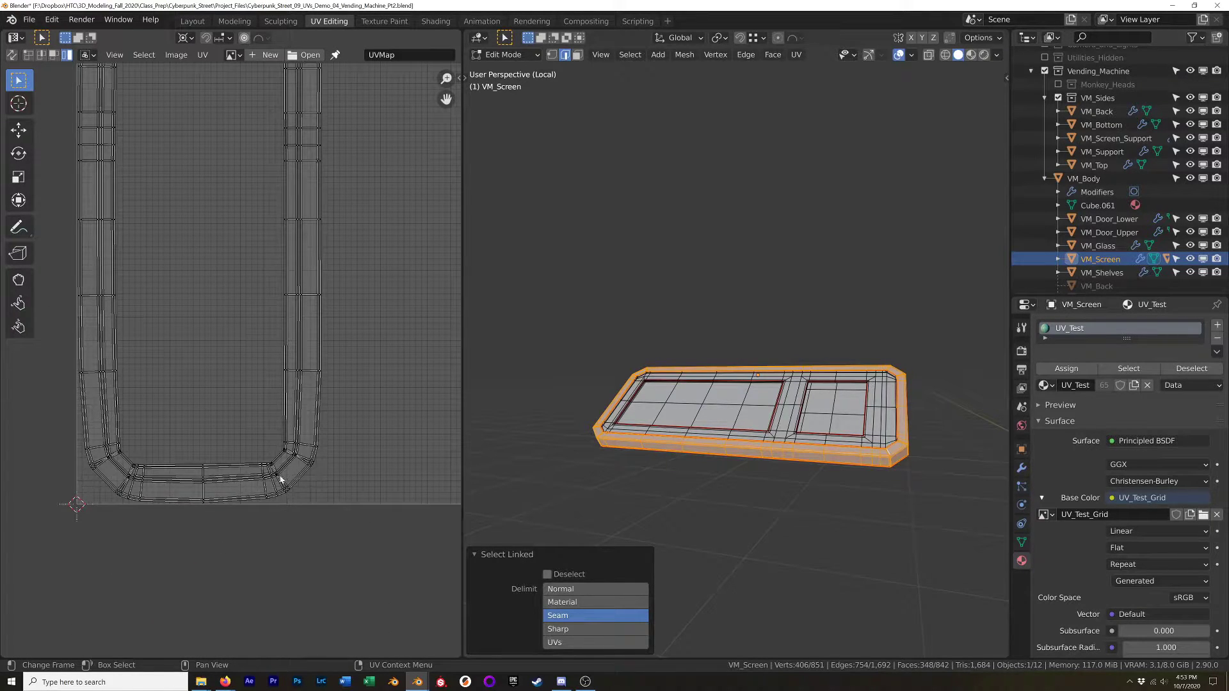
scroll(280, 479, up, 5)
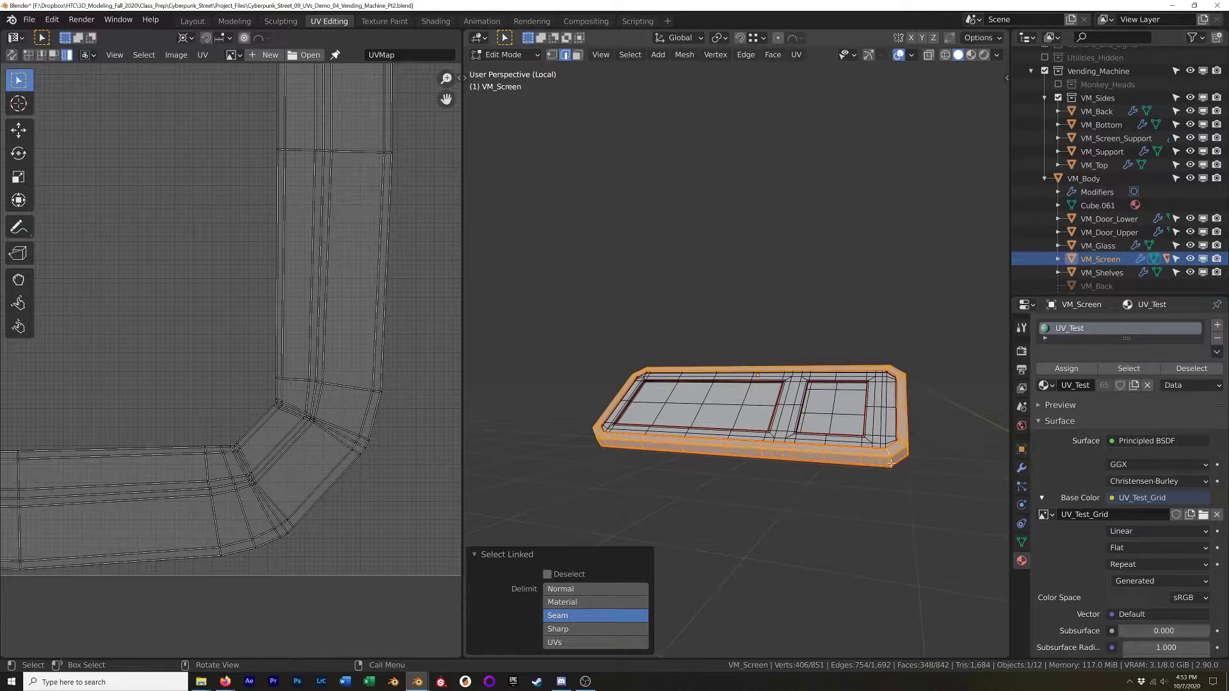
middle_drag(896, 468, 871, 442)
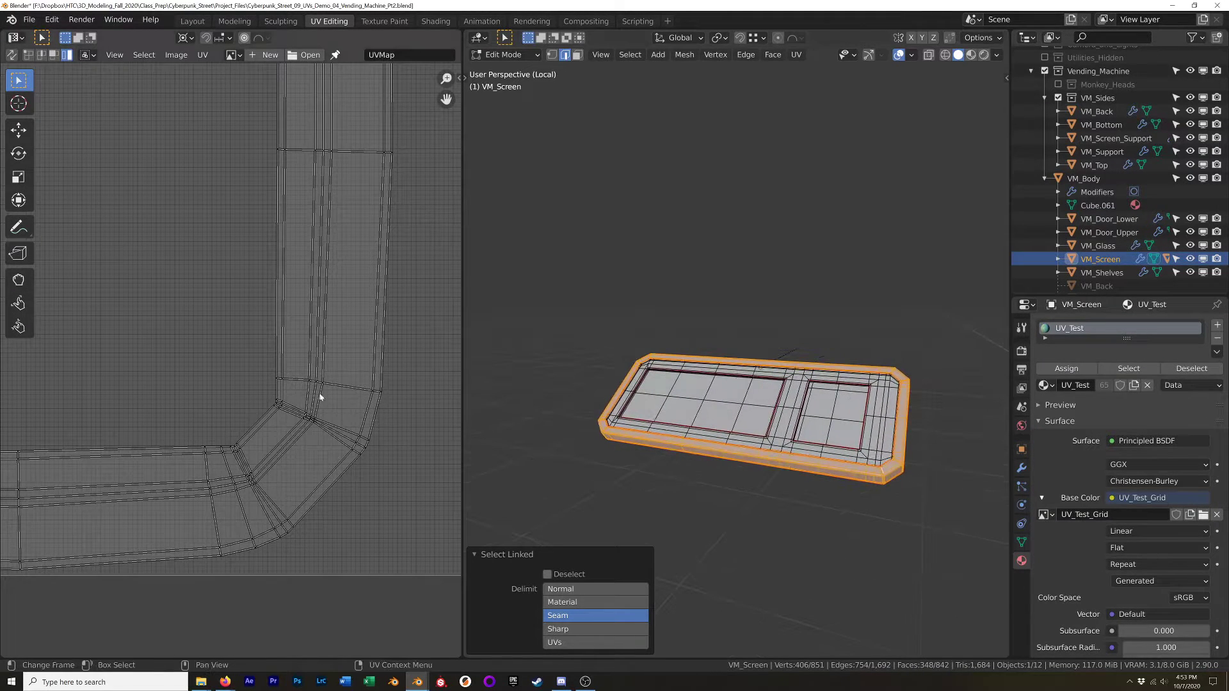
scroll(313, 389, down, 4)
scroll(313, 389, down, 2)
shift+middle_drag(337, 169, 342, 263)
scroll(278, 282, up, 4)
scroll(869, 498, up, 4)
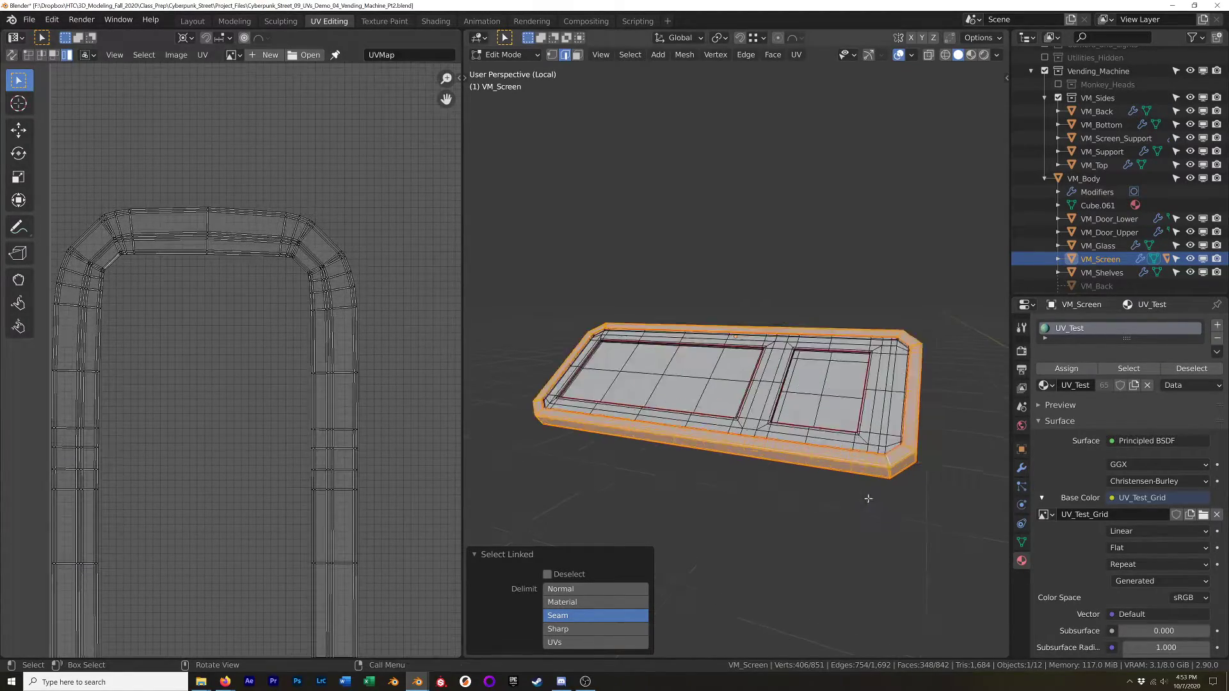
Mark a seam down one vertical side-wall edge beside a chamfered corner of the outer border.
click(917, 417)
mouse_move(917, 417)
middle_down()
mouse_move(936, 468)
mouse_move(904, 438)
middle_up()
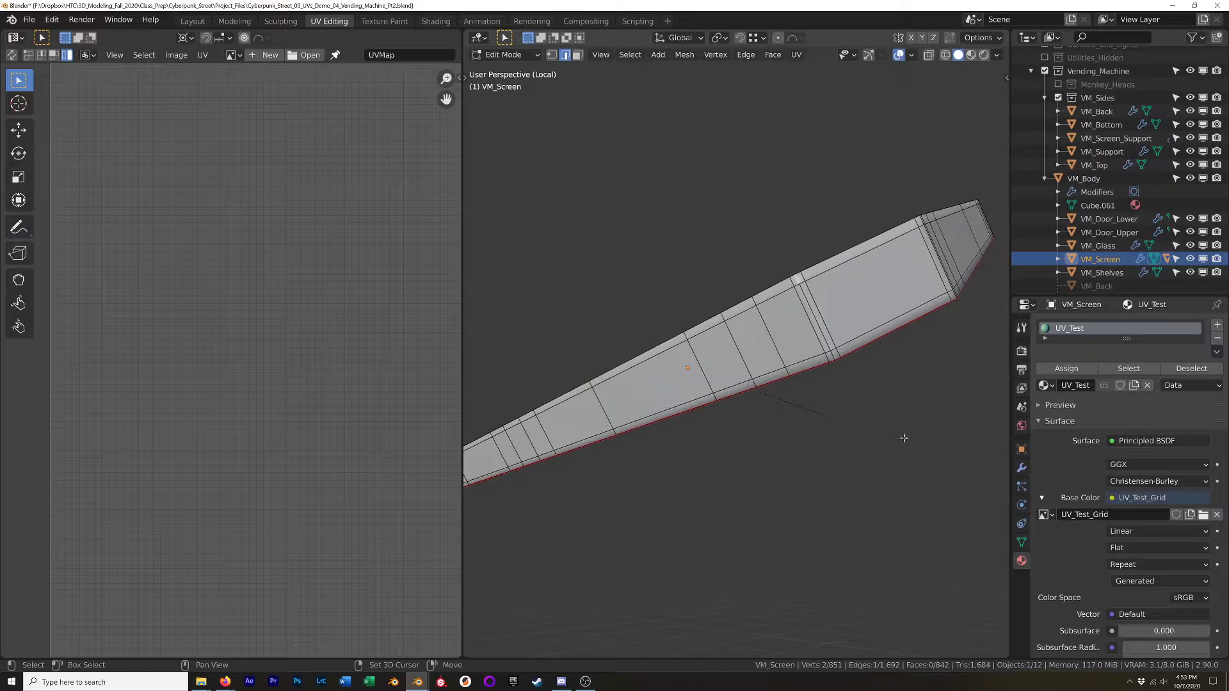
ctrl+click(831, 356)
middle_drag(830, 356, 851, 296)
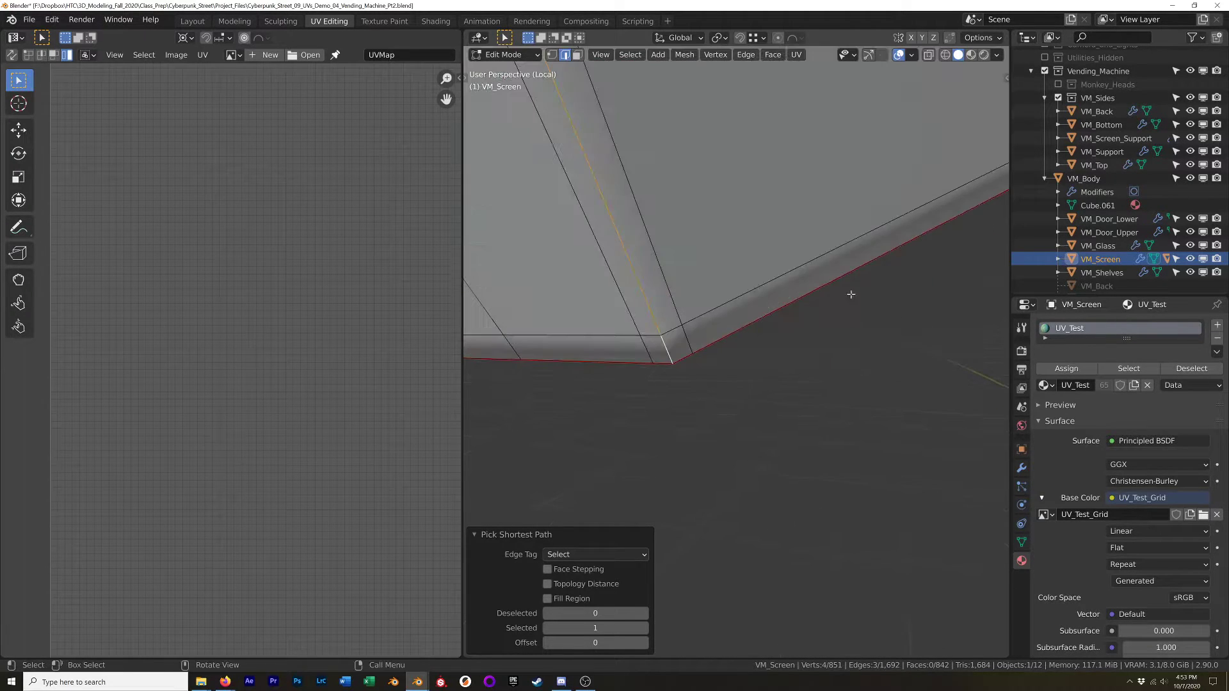
right_click(851, 296)
click(801, 329)
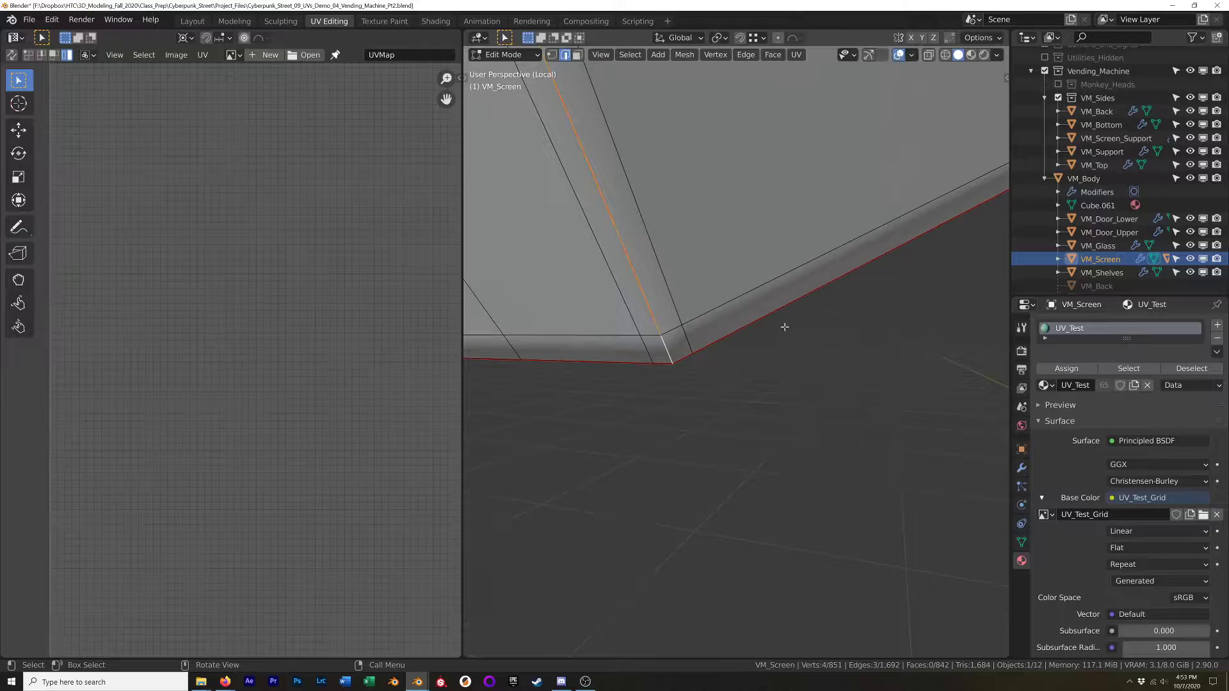
scroll(796, 329, down, 3)
middle_drag(796, 329, 743, 320)
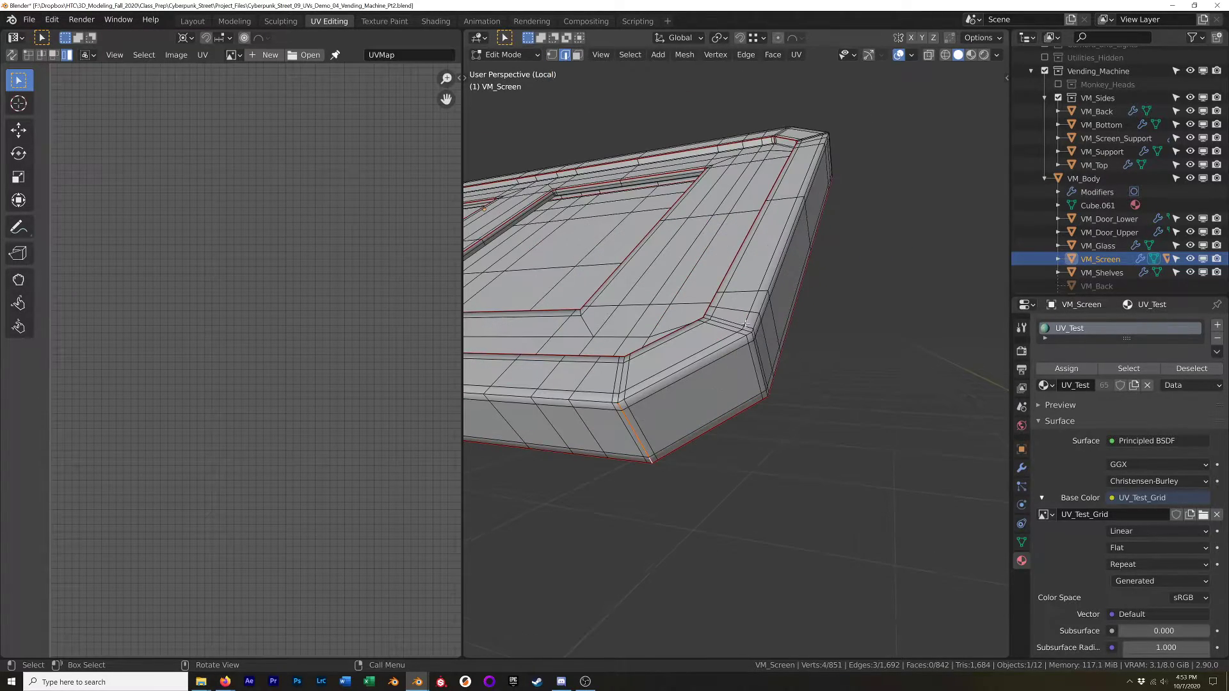
key(ctrl+z)
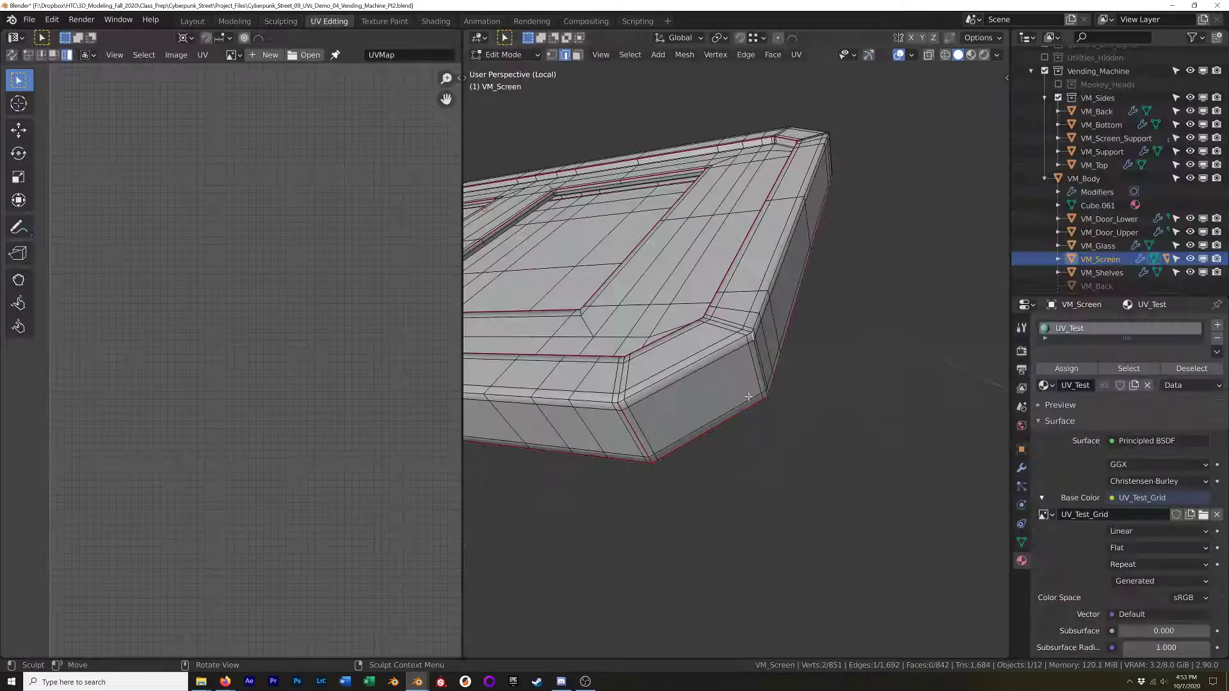
Mark a matching seam down the side-wall edge on the other side of the same chamfer.
middle_drag(788, 397, 750, 392)
scroll(750, 392, up, 5)
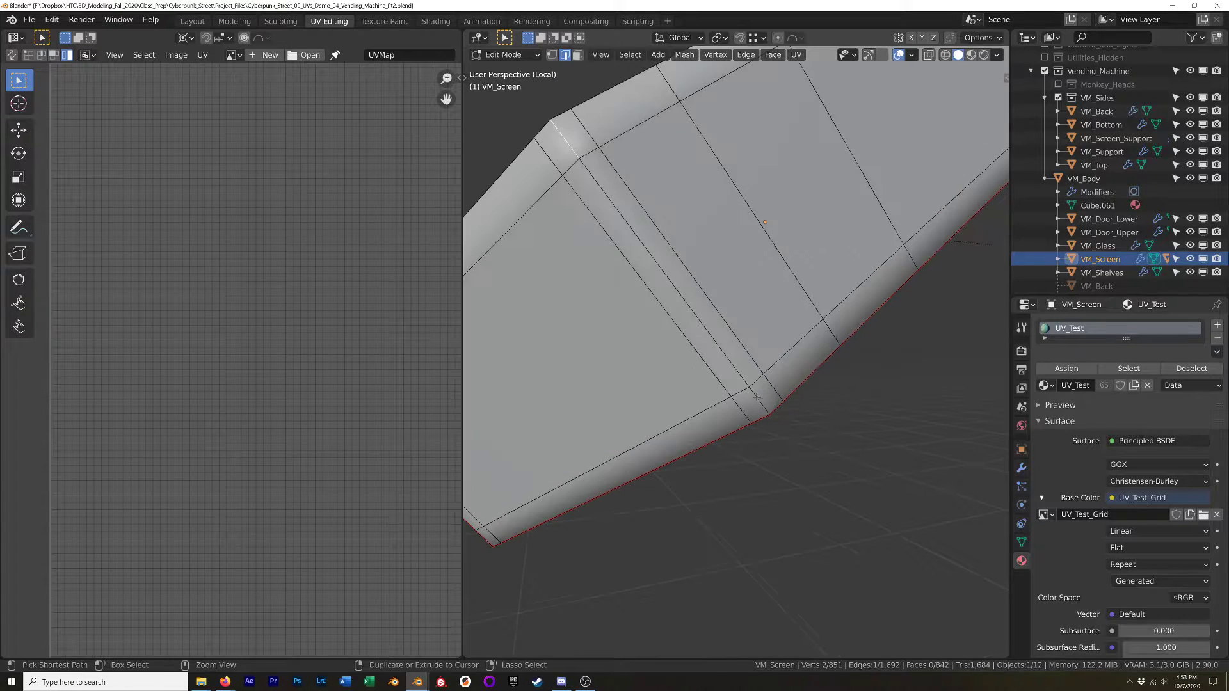
ctrl+click(752, 388)
key(ctrl+e)
click(752, 416)
scroll(736, 410, down, 6)
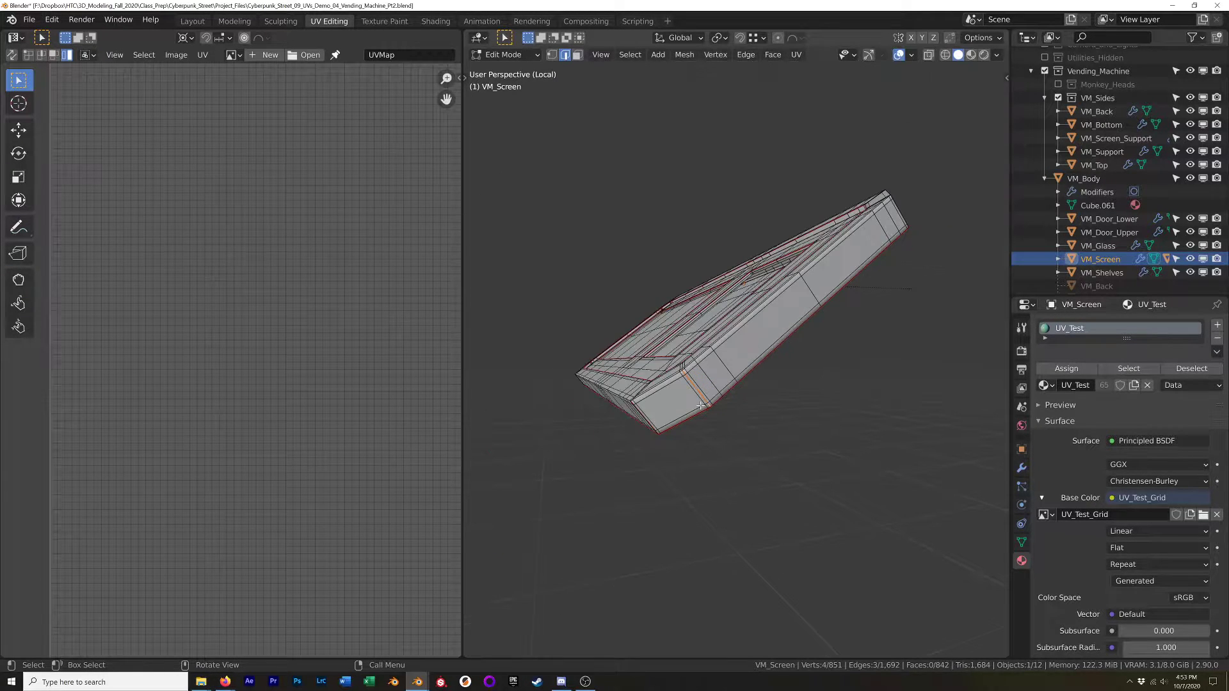
Select the whole mesh and examine the newly split chamfer corner of the outer border's UV island.
key(a)
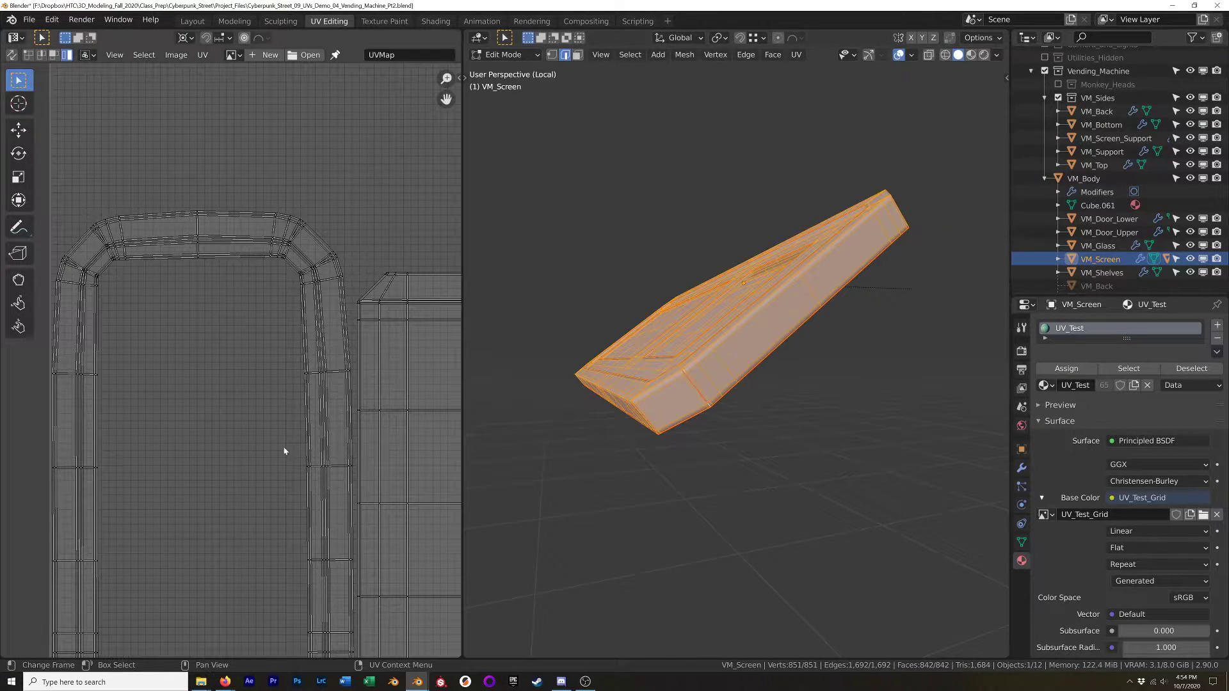
scroll(286, 452, down, 1)
middle_drag(261, 618, 328, 354)
middle_drag(280, 450, 222, 392)
scroll(306, 457, up, 3)
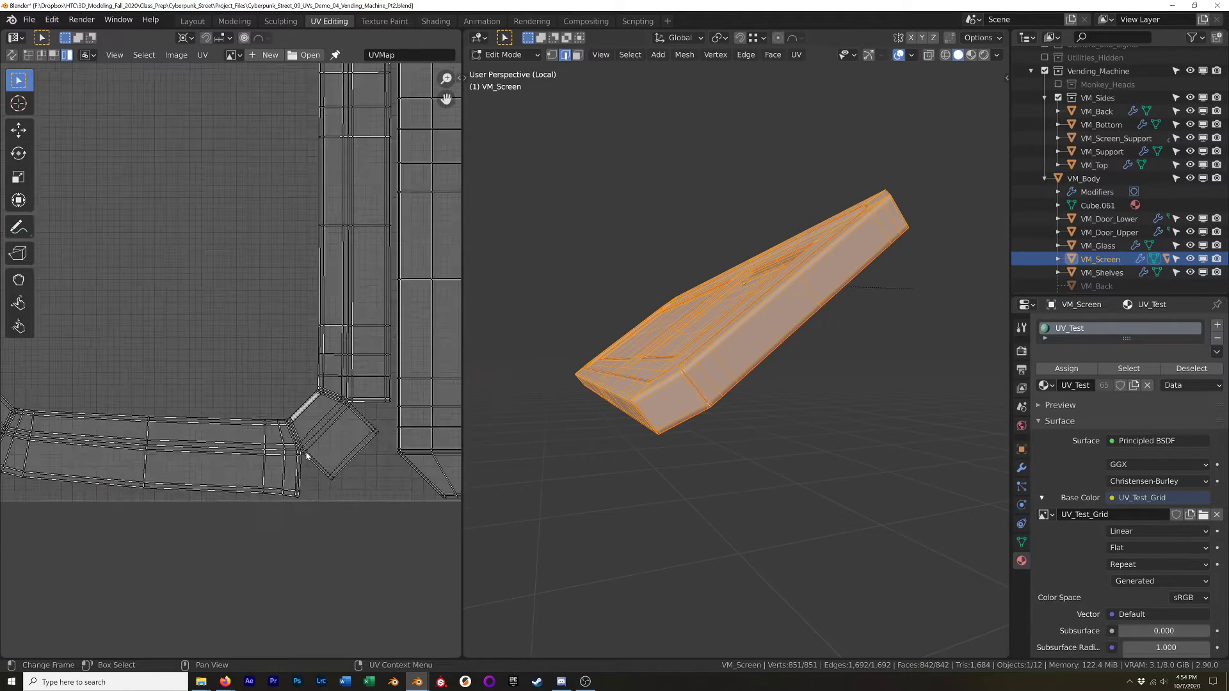
scroll(307, 456, up, 3)
middle_drag(384, 378, 338, 329)
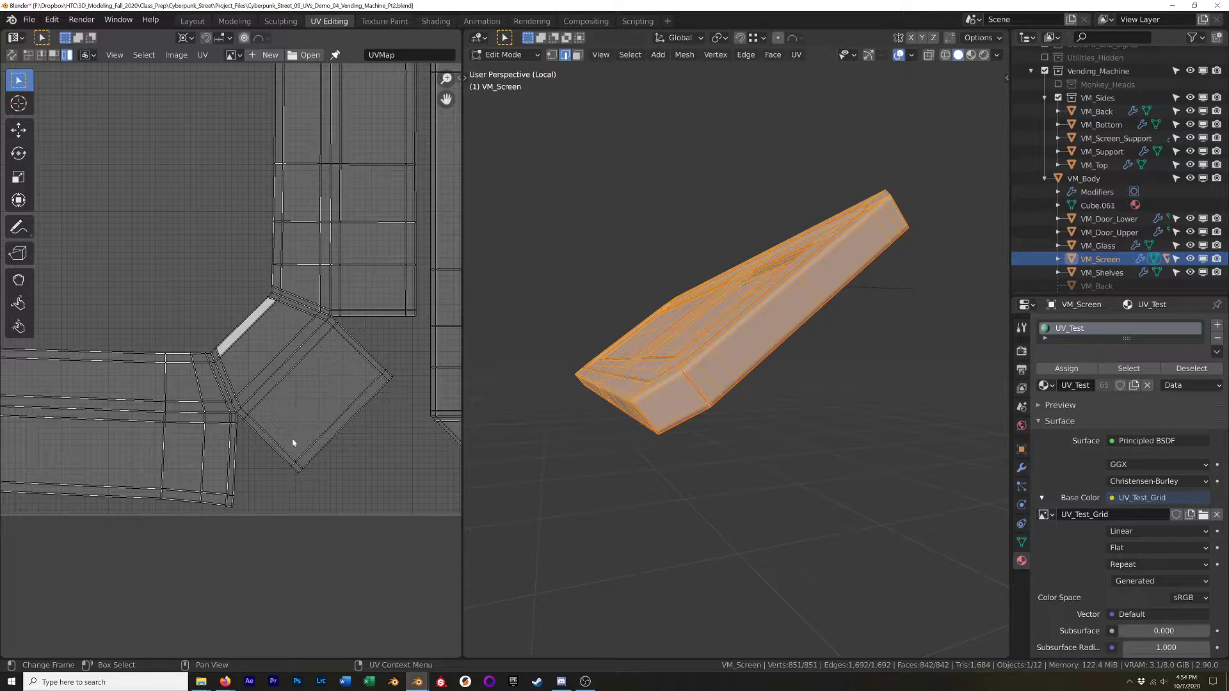
Switch the viewport to Material Preview and examine the UV grid on the border's corners and side walls.
middle_drag(662, 384, 747, 396)
key(z)
click(748, 475)
click(849, 413)
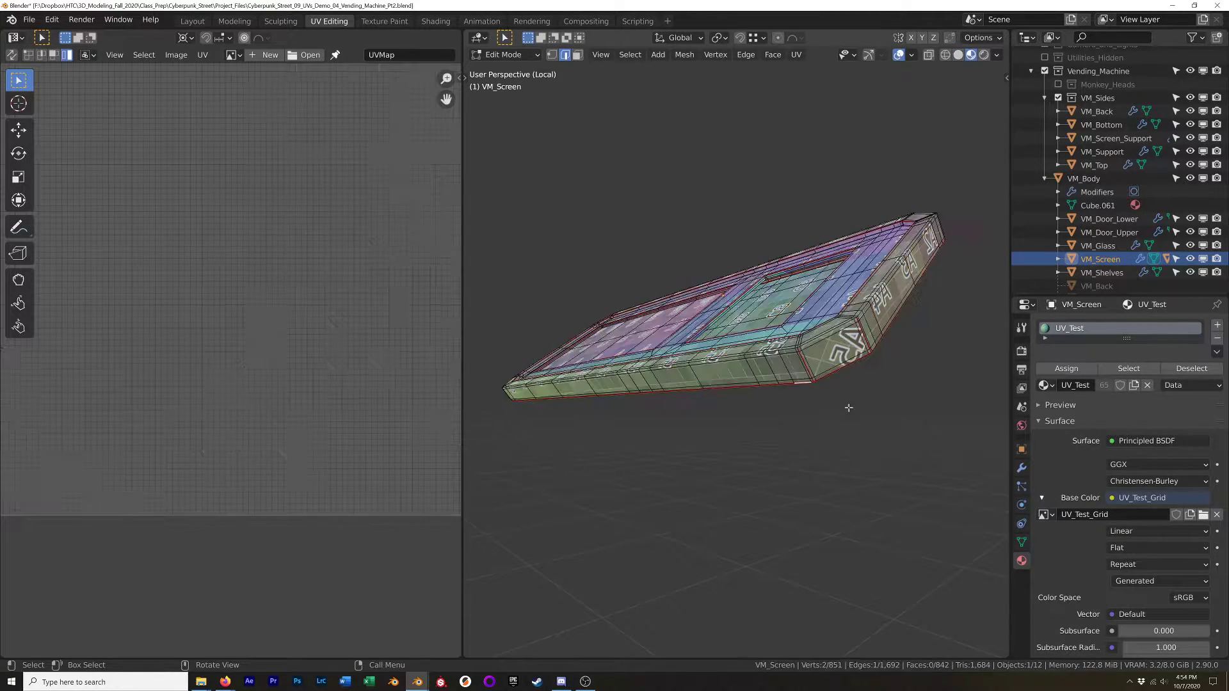
scroll(848, 400, up, 2)
middle_drag(830, 405, 903, 241)
middle_drag(951, 208, 774, 247)
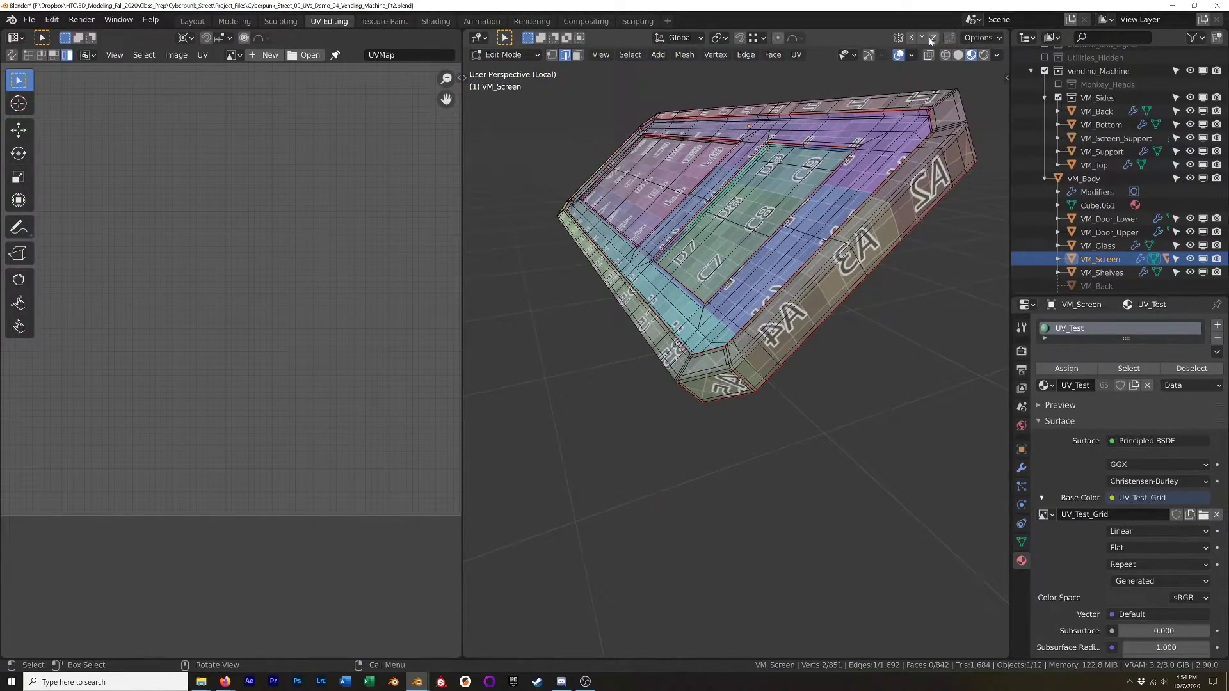
Turn on the Face Orientation overlay and inspect the direction of the mesh's faces.
click(914, 55)
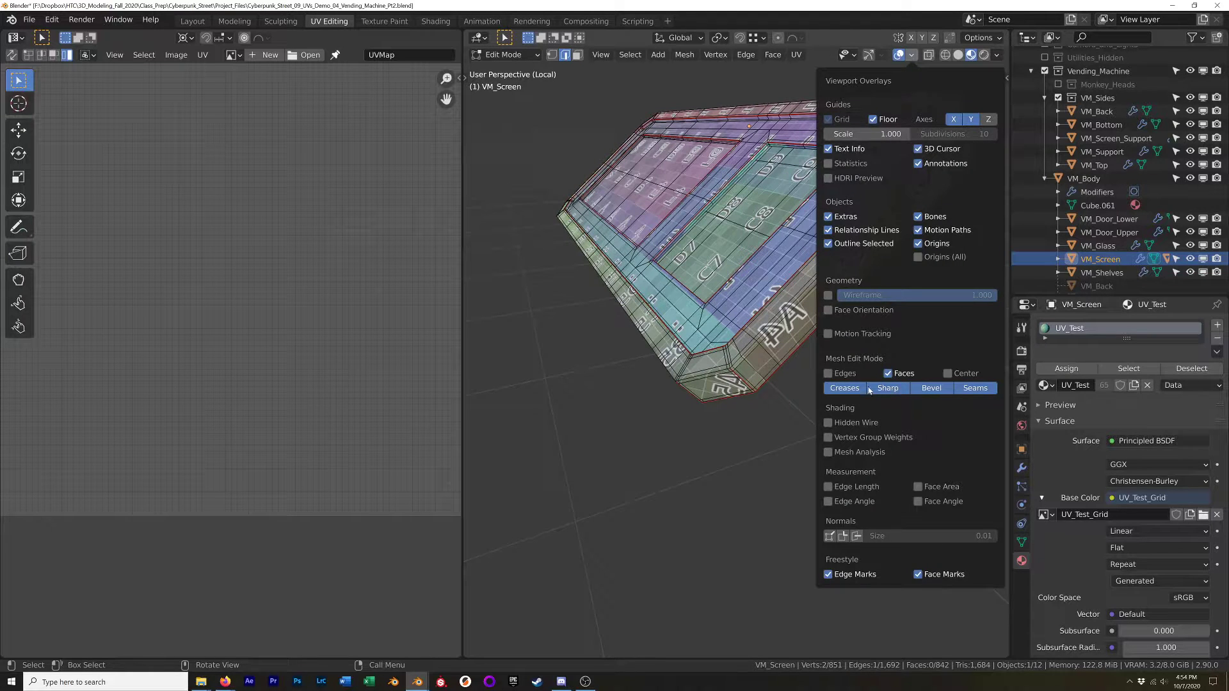
click(828, 310)
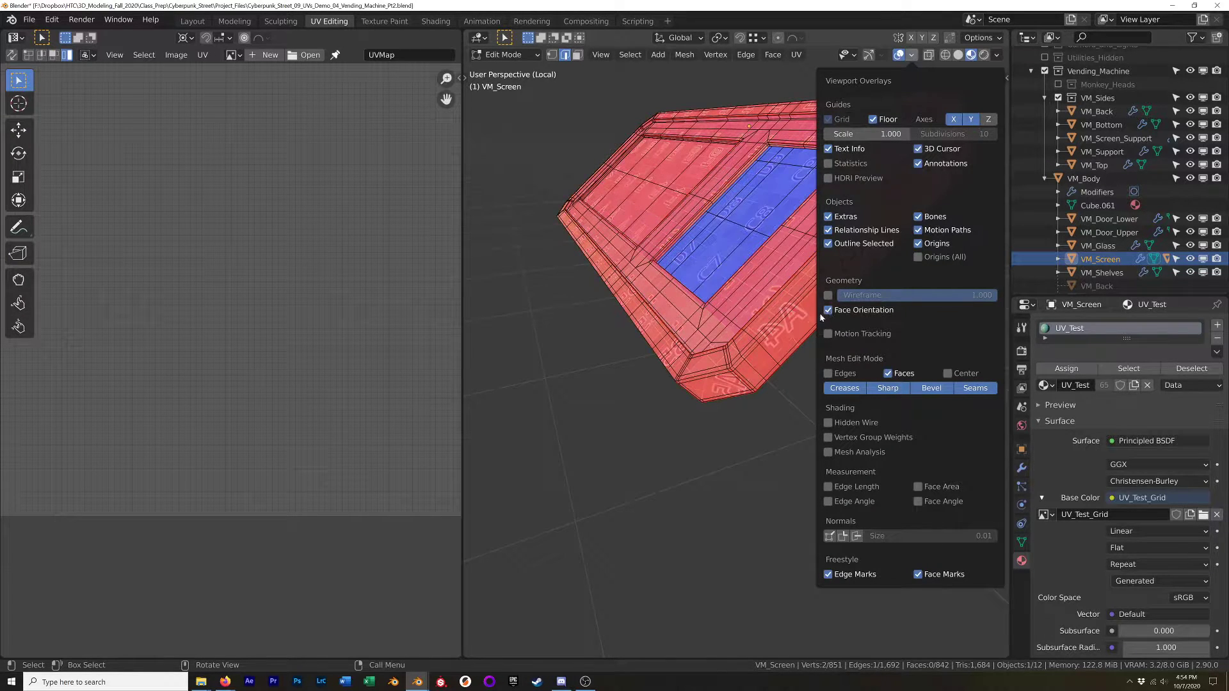
middle_drag(840, 347, 889, 238)
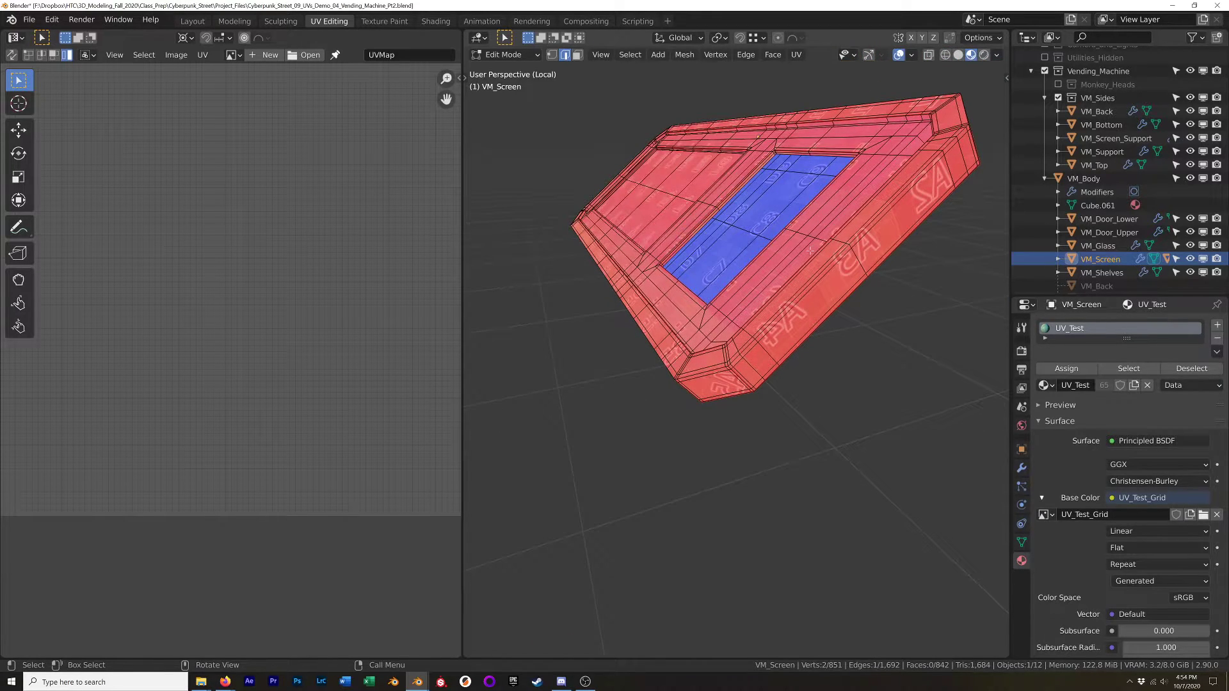
Recalculate the normals of the whole mesh to the outside and turn the Face Orientation overlay off.
key(a)
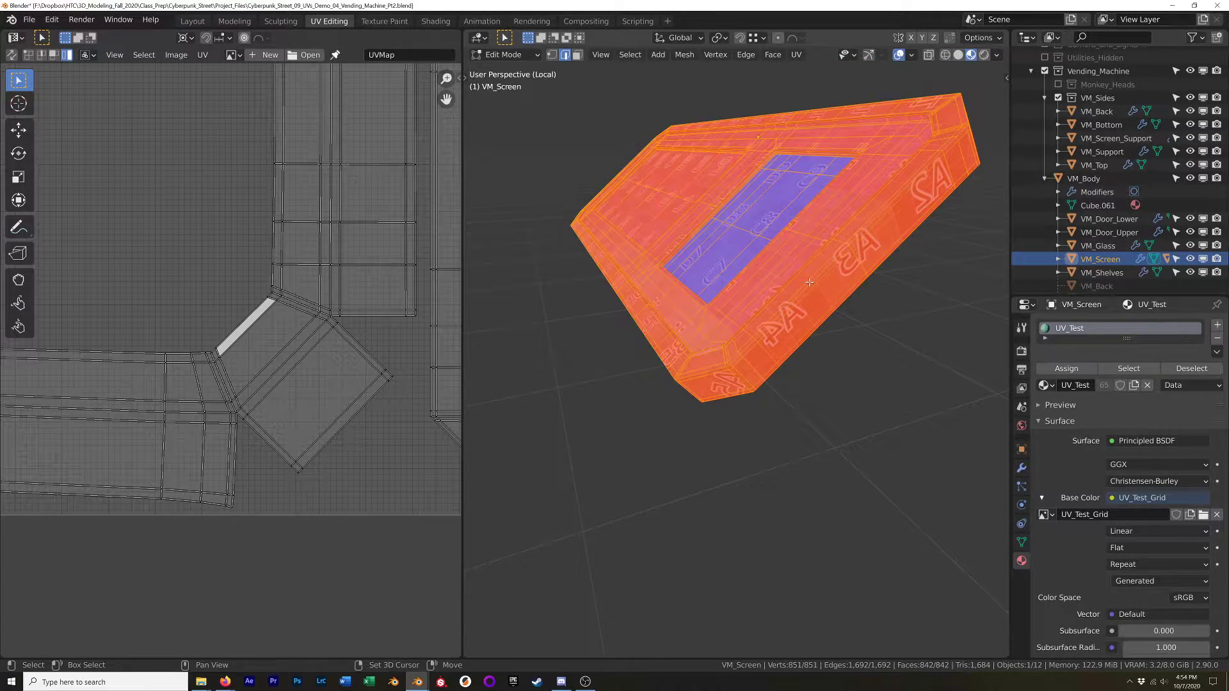
key(shift+n)
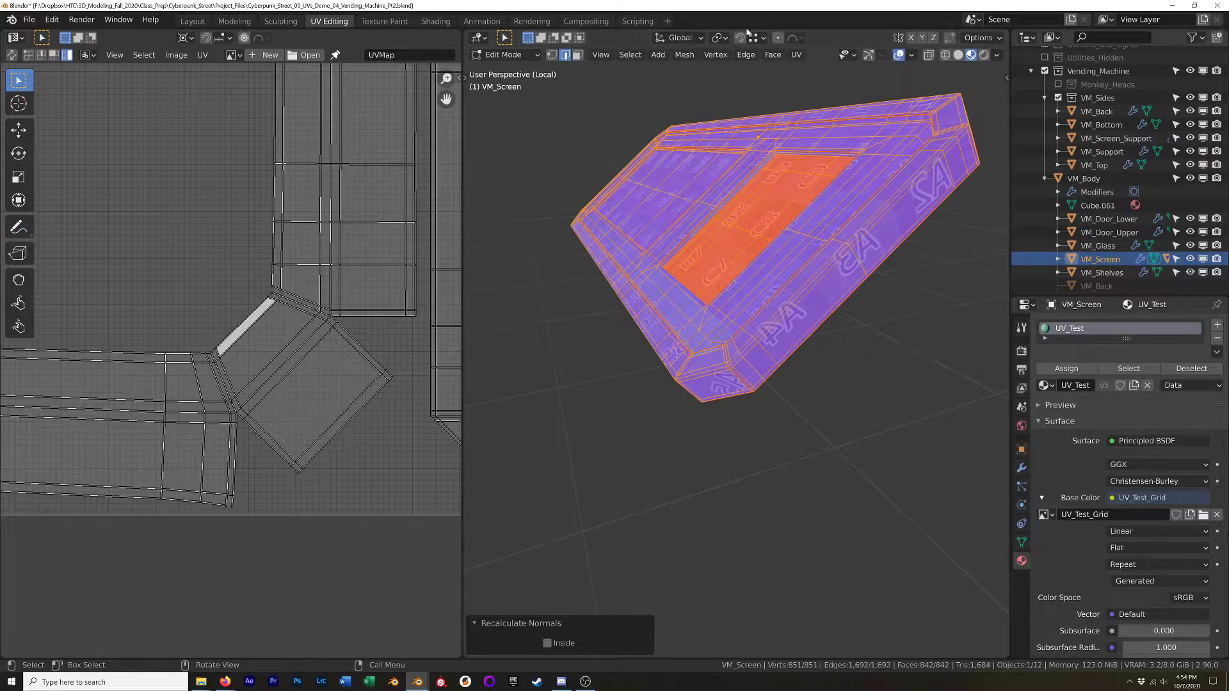
click(683, 56)
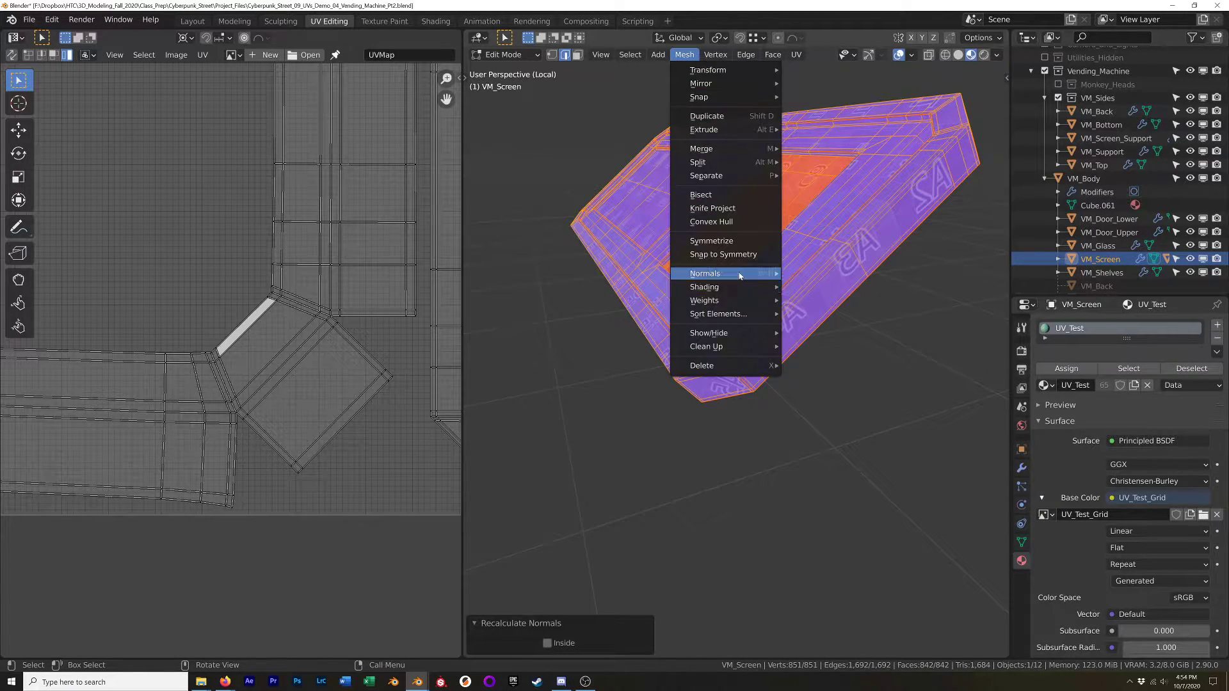
mouse_move(756, 273)
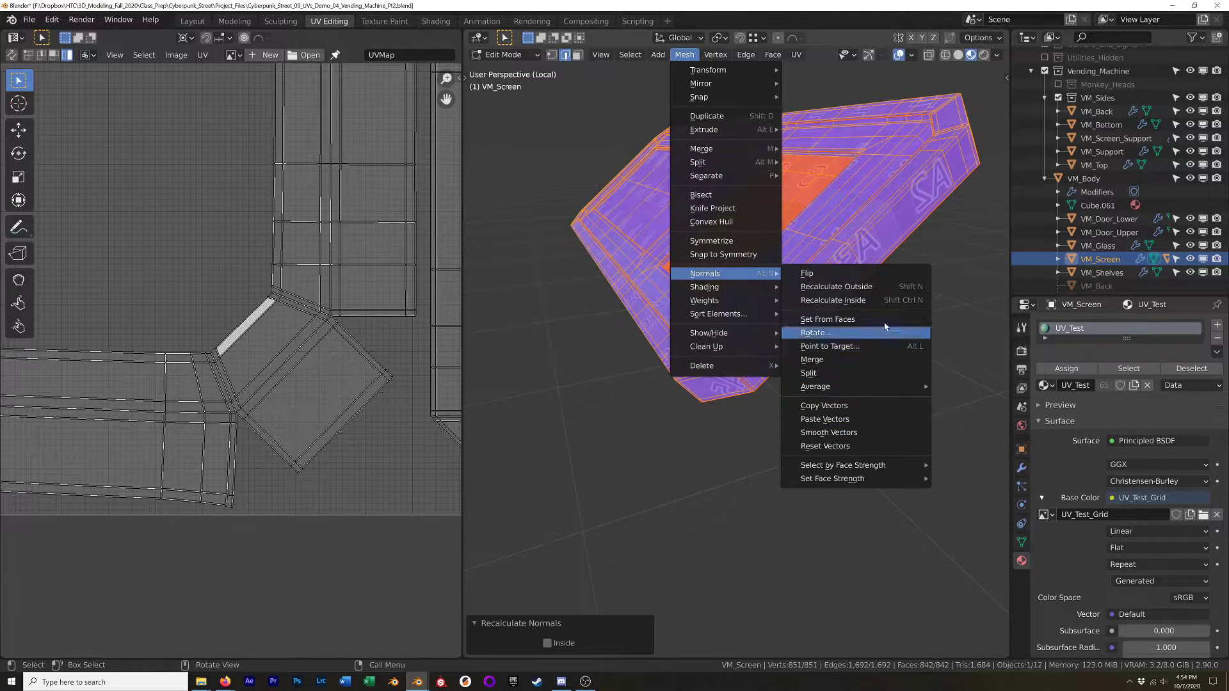
click(892, 286)
click(738, 486)
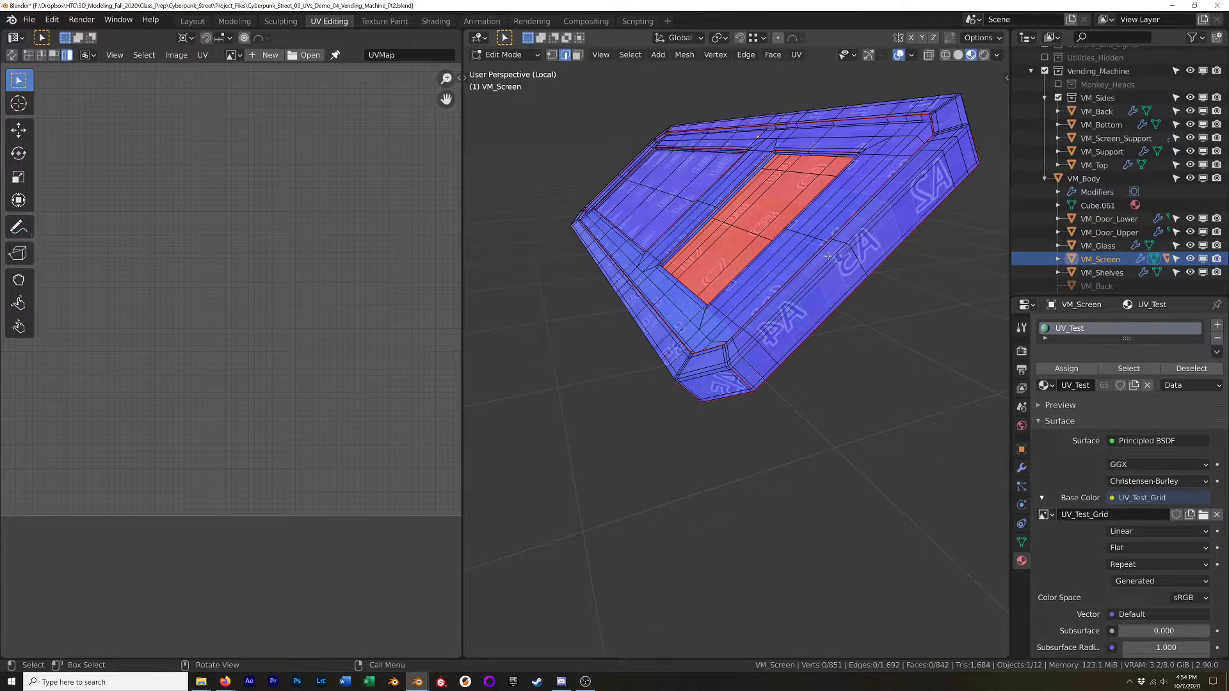
click(912, 55)
click(835, 311)
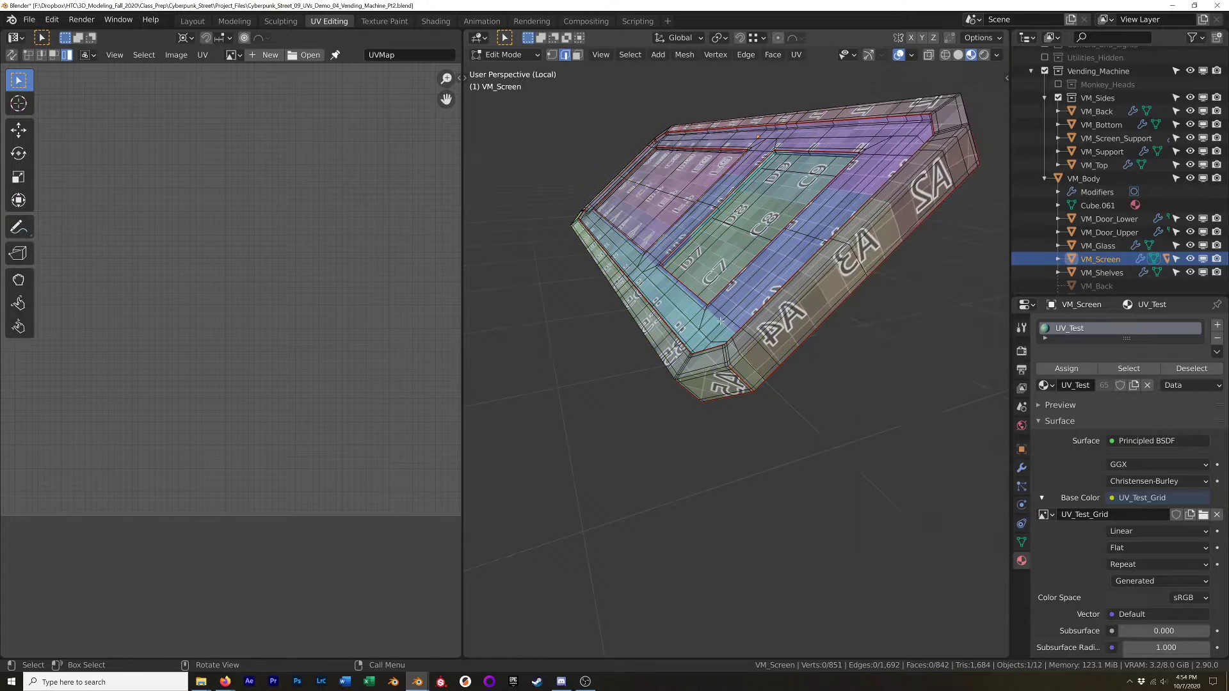
Unwrap the whole mesh again and inspect the grid texture across the front panel.
key(a)
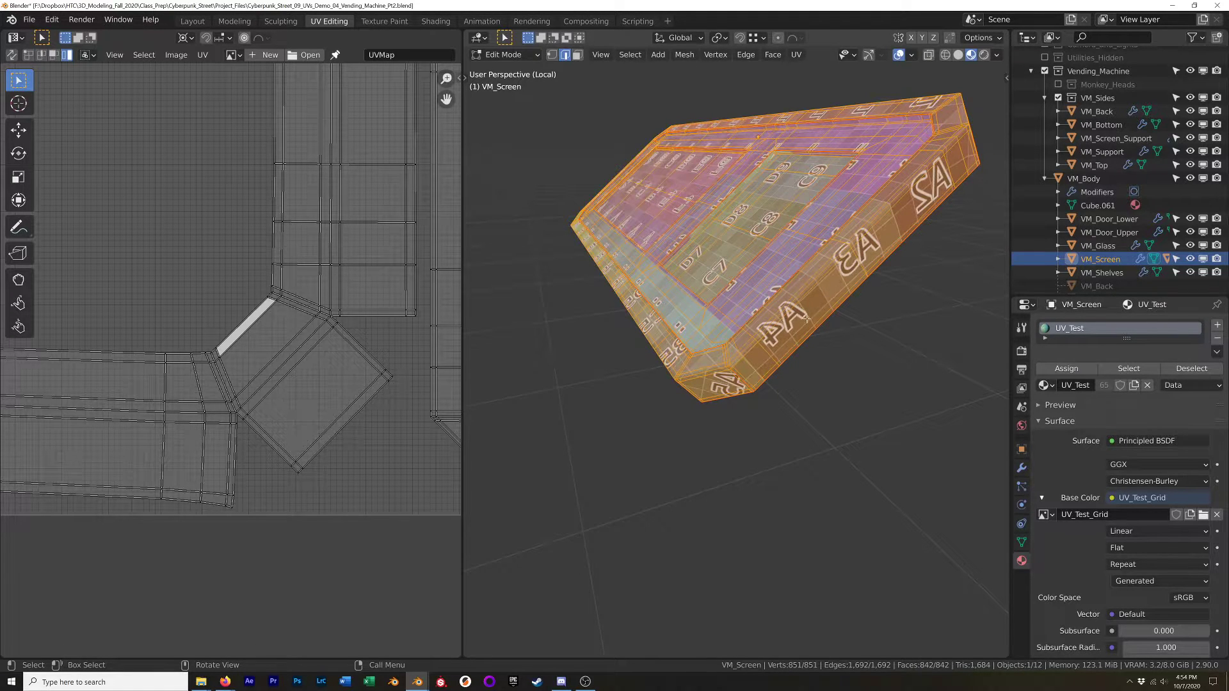
key(u)
click(826, 303)
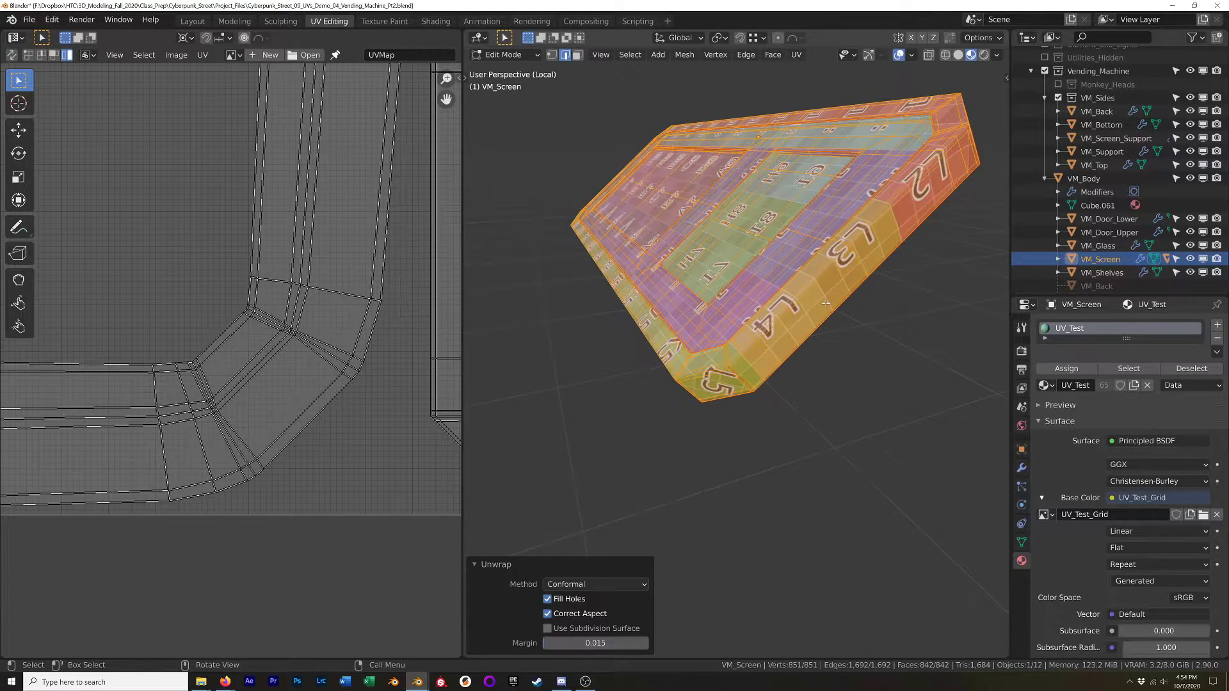
middle_drag(708, 357, 831, 369)
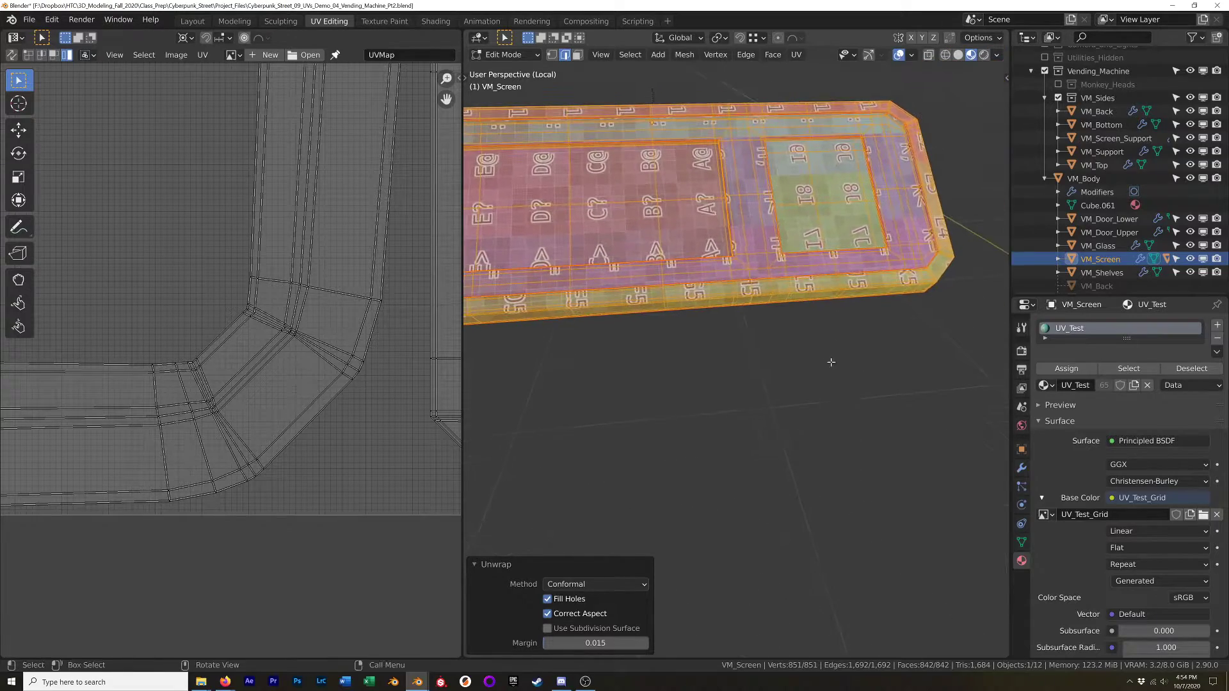
mouse_move(773, 218)
middle_down()
mouse_move(706, 256)
mouse_move(936, 307)
mouse_move(903, 313)
mouse_move(752, 448)
middle_up()
Reduce the selection to a border edge and return the viewport to Solid shading at the next chamfered corner.
click(935, 307)
key(z)
click(1018, 318)
scroll(912, 311, up, 3)
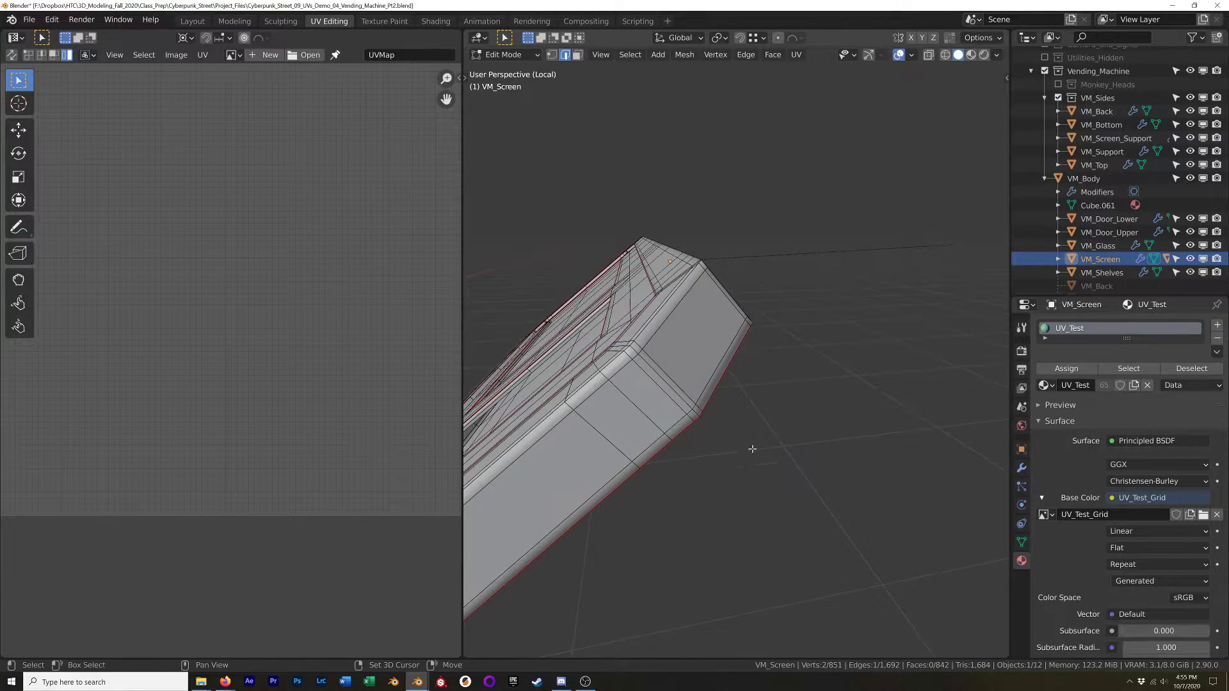
ctrl+click(647, 360)
right_click(647, 360)
key(Escape)
Mark a seam down the first side-wall edge of the second chamfered corner.
click(653, 375)
ctrl+click(695, 411)
right_click(700, 360)
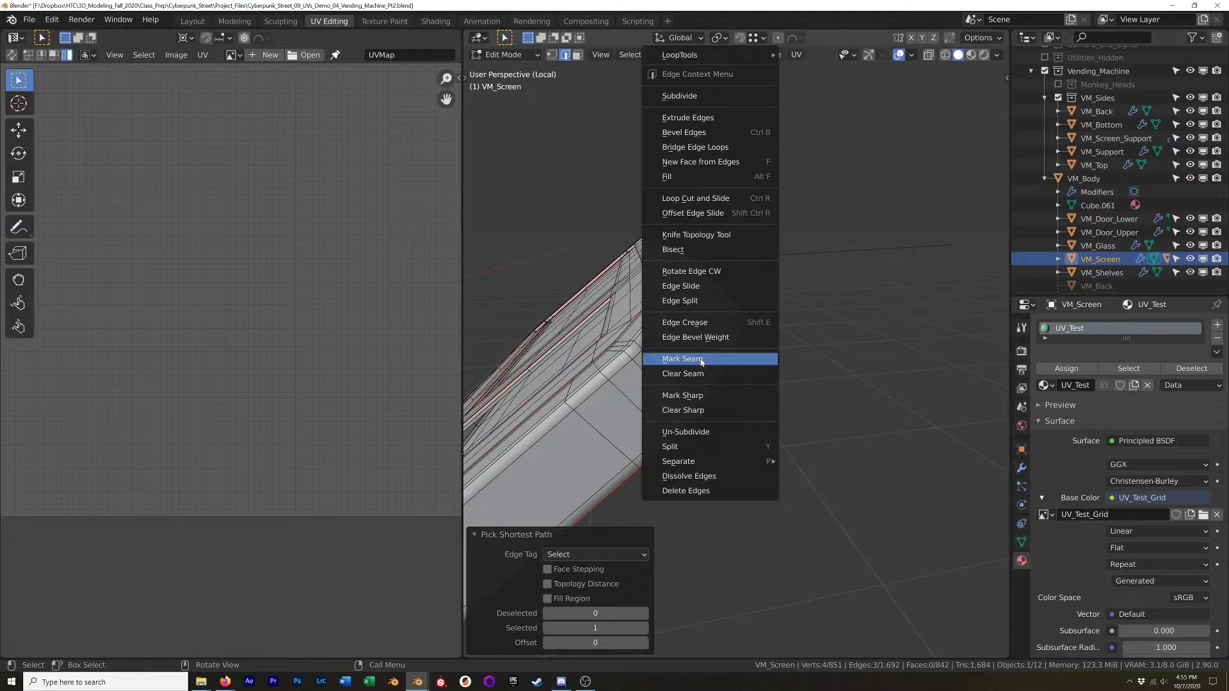
click(701, 358)
Mark a seam down the opposite side-wall edge of the second chamfered corner.
middle_drag(702, 358, 762, 308)
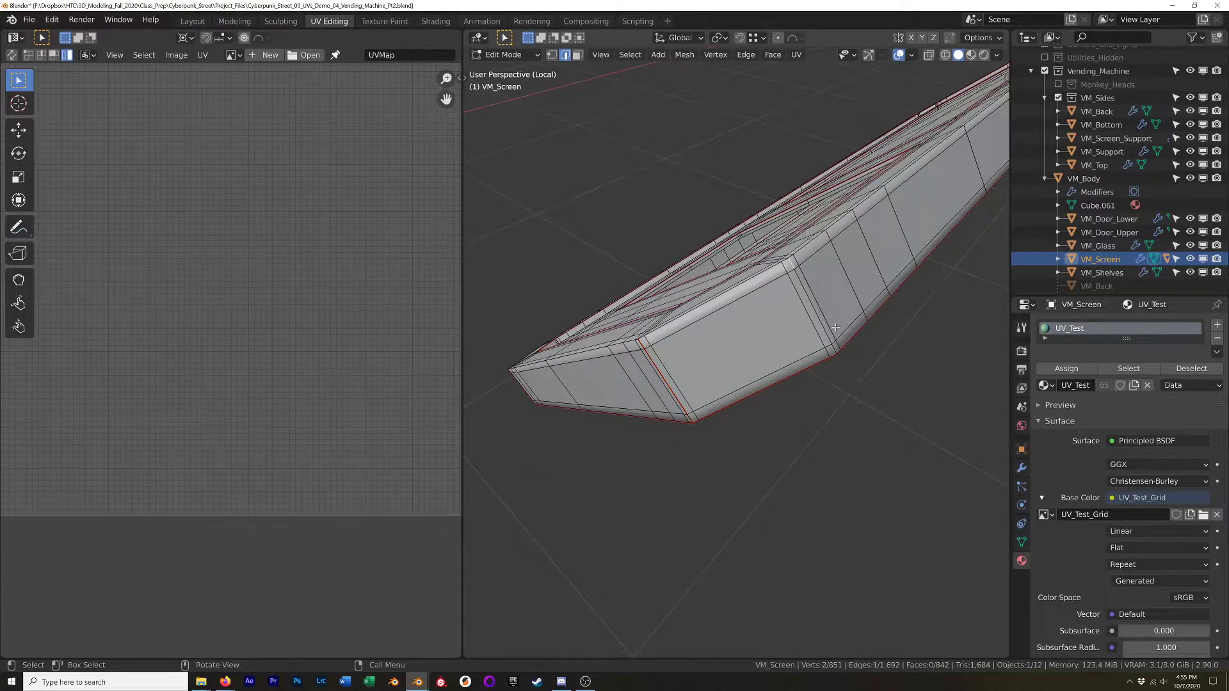
ctrl+click(832, 347)
right_click(832, 347)
click(832, 347)
Mark seams down both side-wall edges of the third chamfered corner of the outer border.
middle_drag(833, 347, 894, 331)
shift+middle_drag(563, 518, 890, 269)
shift+middle_drag(489, 405, 860, 396)
ctrl+click(860, 398)
key(ctrl+e)
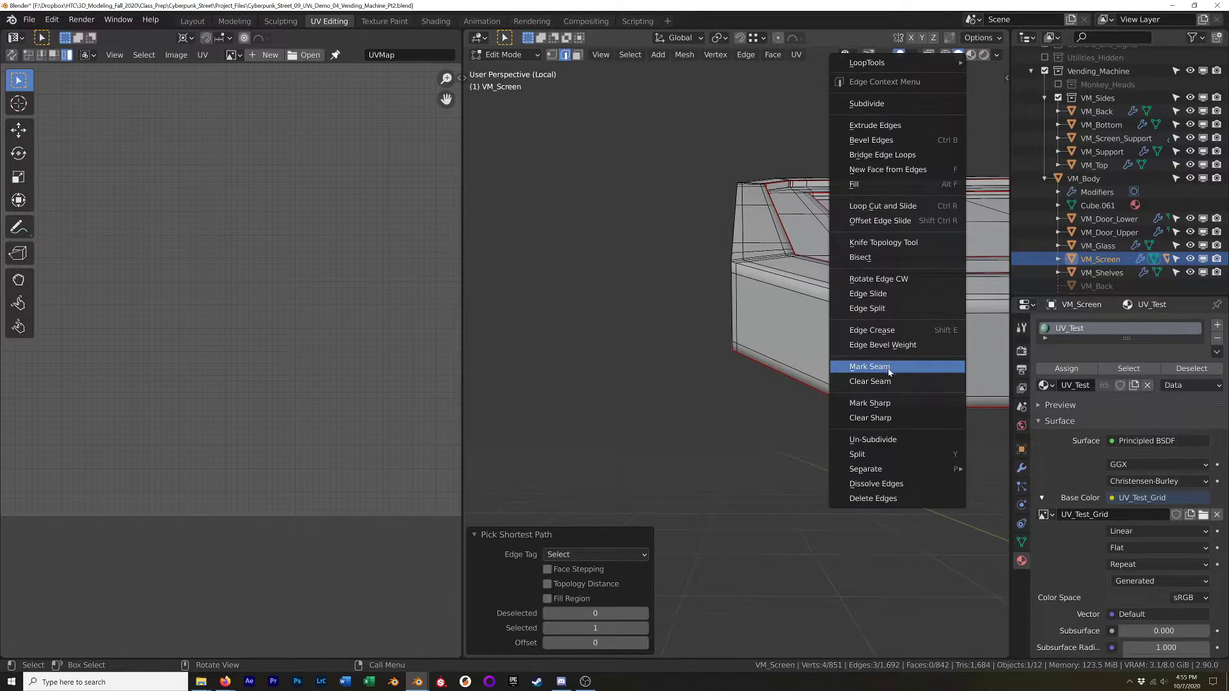
click(858, 366)
click(733, 270)
middle_drag(733, 269, 865, 321)
ctrl+click(679, 337)
key(ctrl+e)
click(678, 332)
Mark a seam down the first side-wall edge of the last chamfered corner.
middle_drag(678, 333, 743, 342)
click(748, 318)
ctrl+click(649, 440)
key(ctrl+e)
click(680, 362)
shift+middle_drag(598, 263, 582, 258)
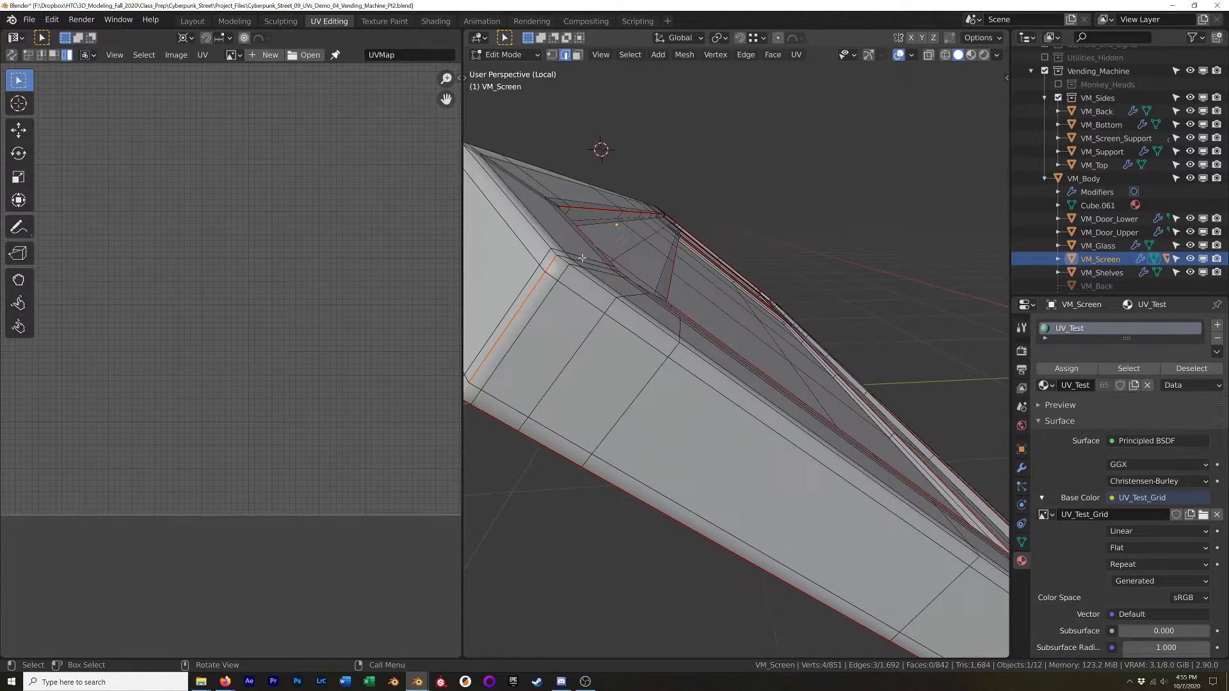
Clear the edge selection and enable the Screencast Keys display.
key(alt+a)
key(n)
click(1002, 262)
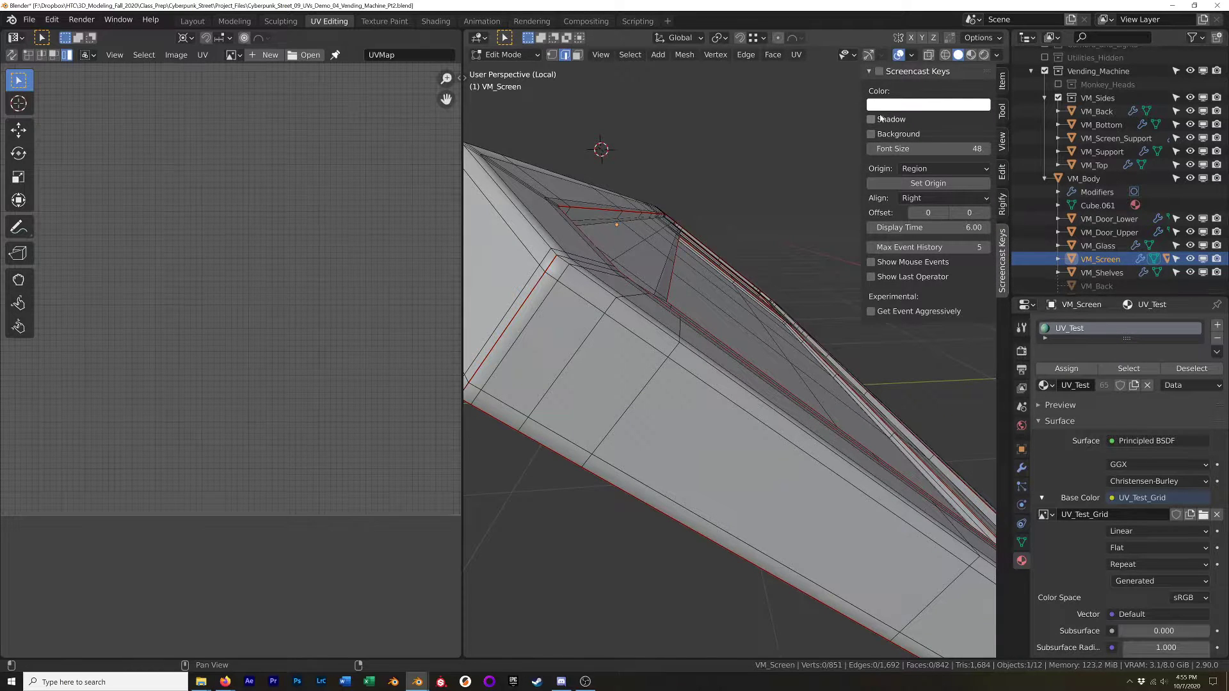
click(881, 73)
key(n)
Mark a seam down the remaining side-wall edge of the last chamfered corner.
middle_drag(650, 178, 640, 290)
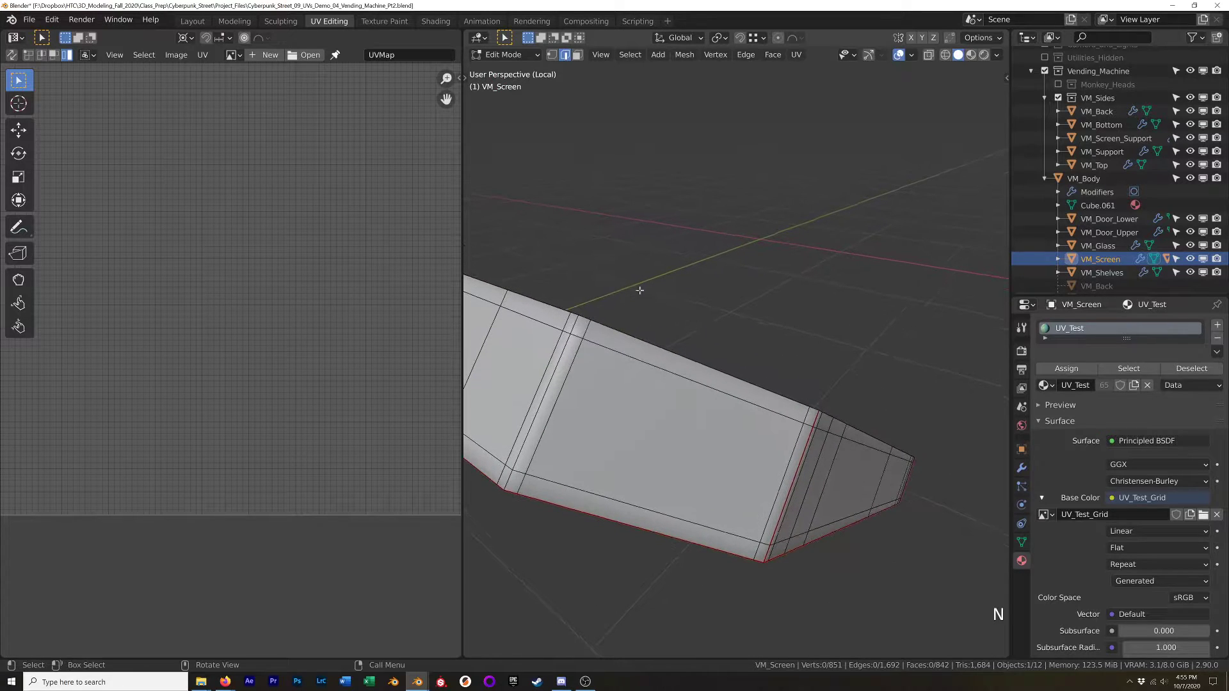
ctrl+click(509, 479)
right_click(653, 425)
click(653, 425)
Select the entire VM_Screen mesh and unwrap it again with the newly marked corner seams.
click(791, 310)
middle_drag(792, 310, 708, 373)
key(a)
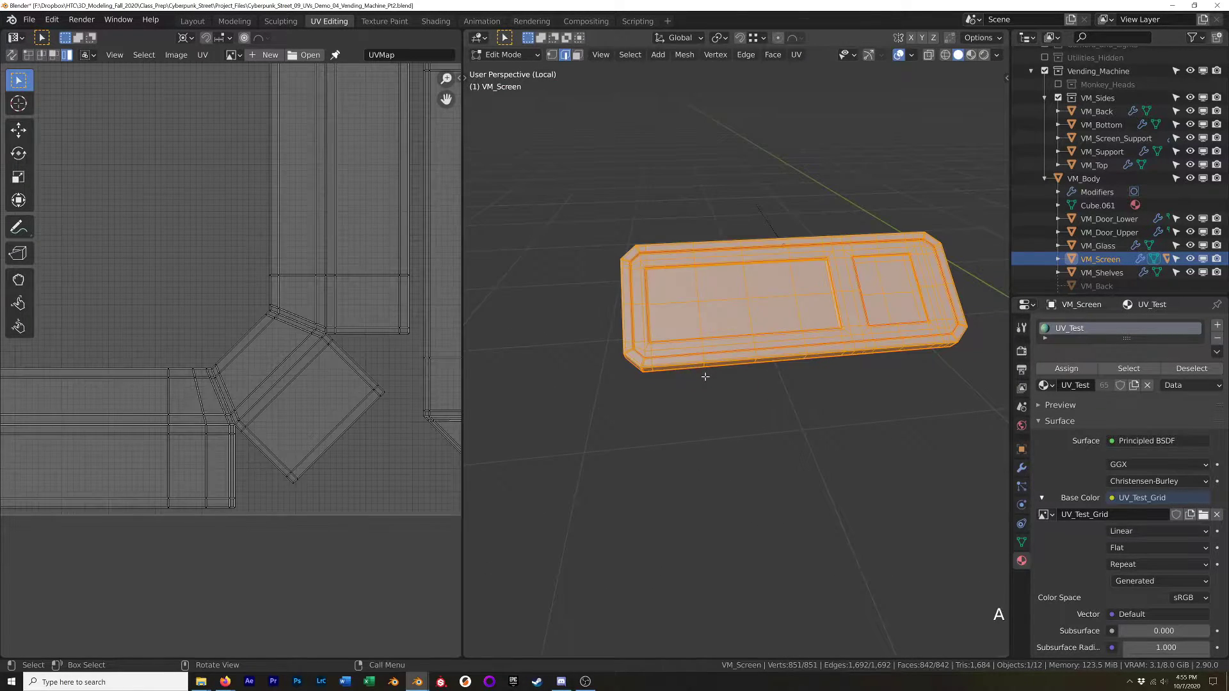
scroll(223, 310, down, 6)
shift+scroll(223, 310, up, 1)
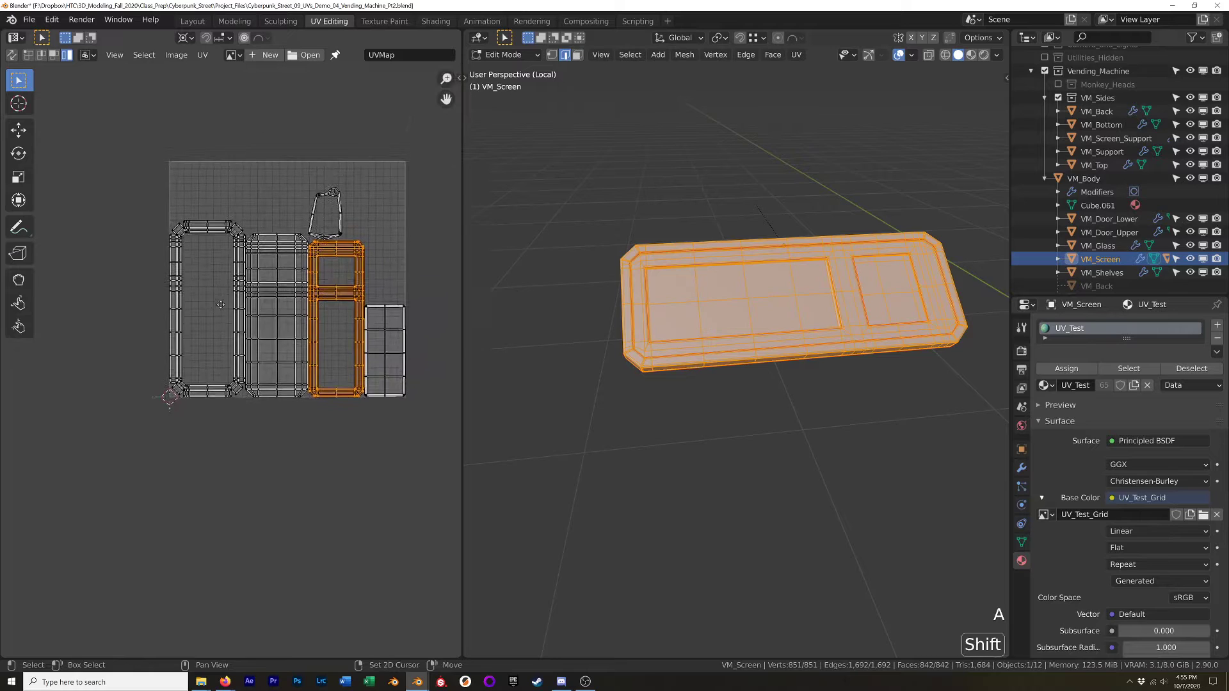
scroll(240, 249, up, 4)
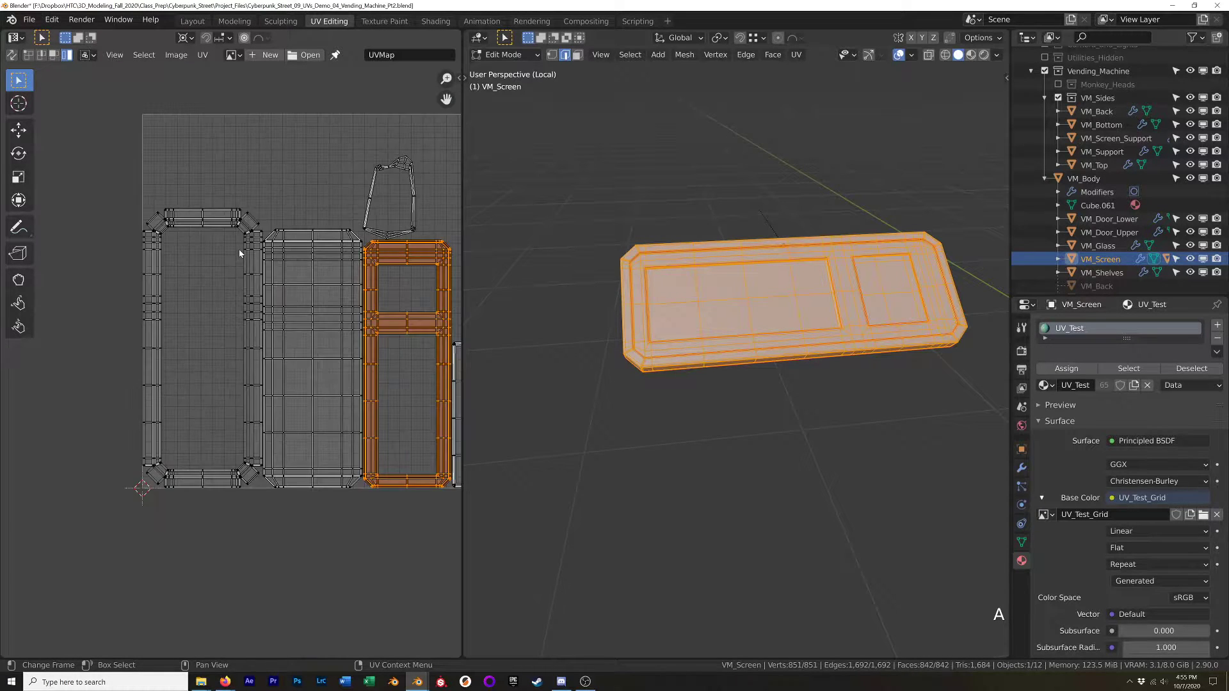
key(u)
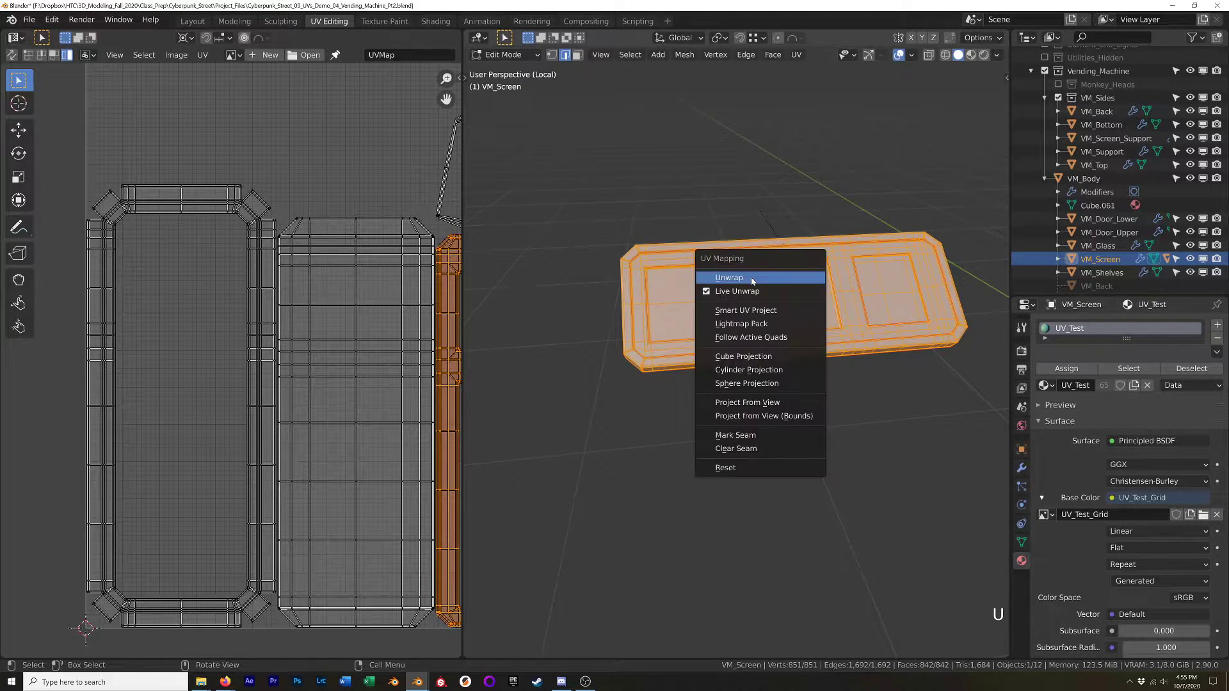
click(736, 278)
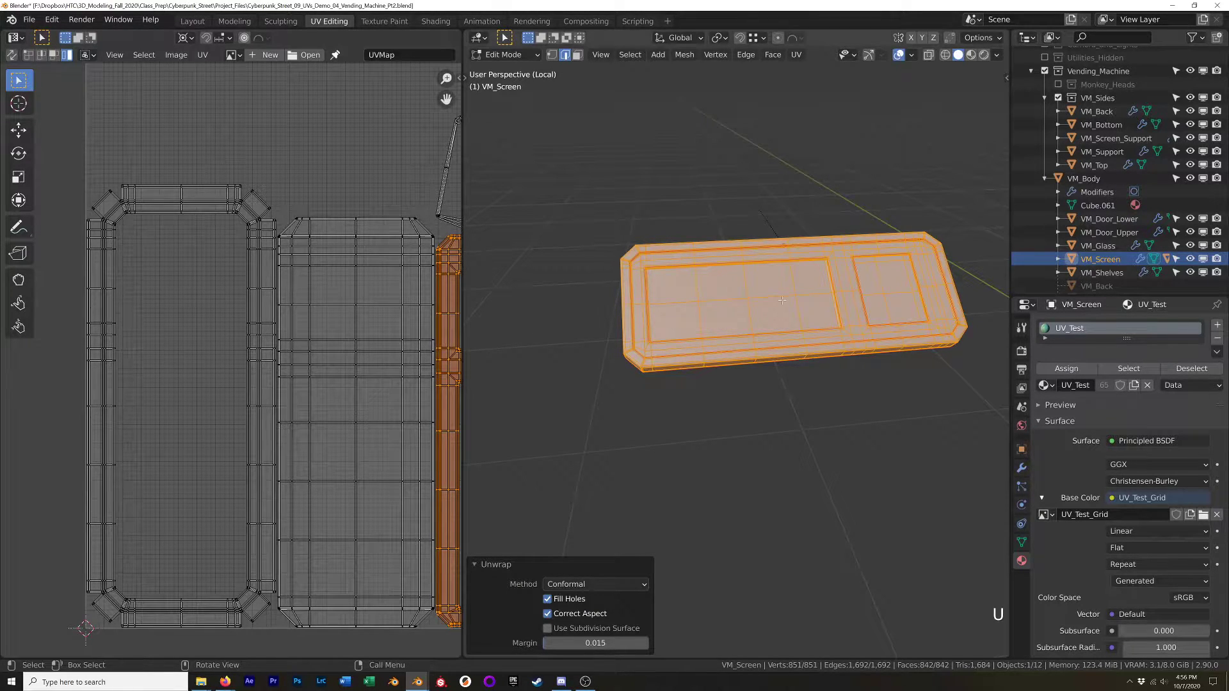
Switch the viewport to Material Preview and examine the UV_Test grid around the large screen recess in Object Mode.
key(z)
click(814, 398)
middle_drag(810, 413, 837, 356)
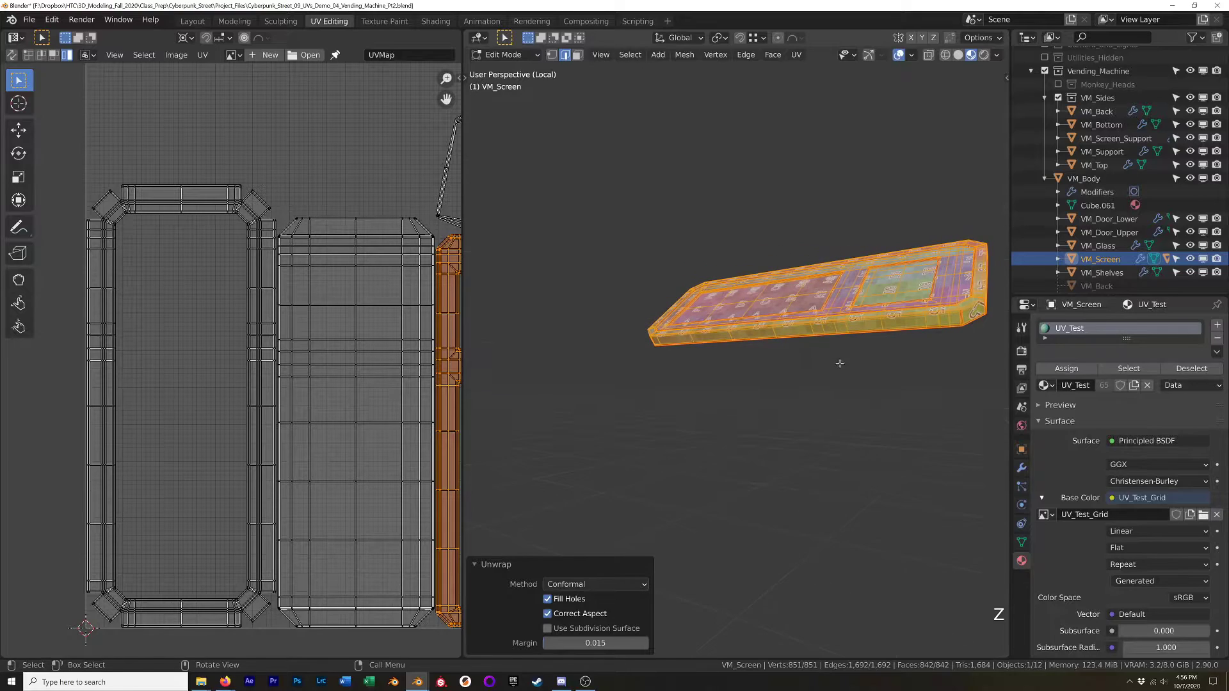
key(Tab)
scroll(908, 332, up, 3)
shift+middle_drag(908, 332, 793, 299)
scroll(795, 300, up, 10)
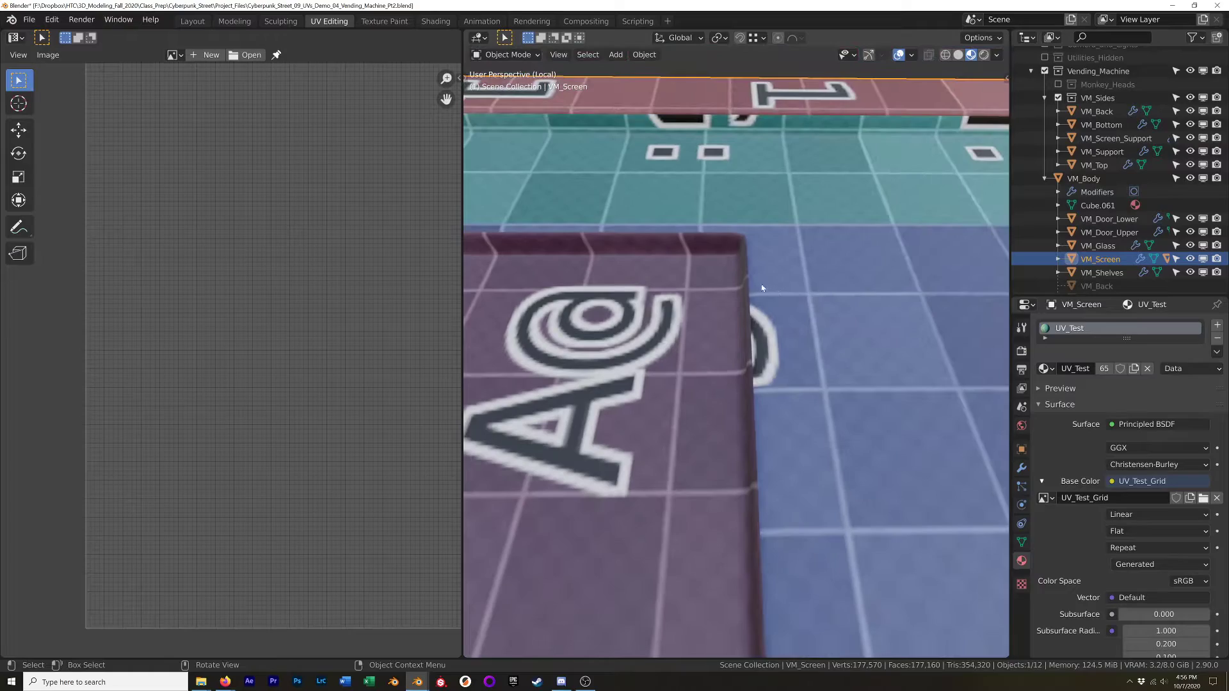
Mark a seam down the two wall edges at the large recess's upper corner beside the divider.
key(Tab)
click(768, 281)
middle_drag(769, 282, 827, 260)
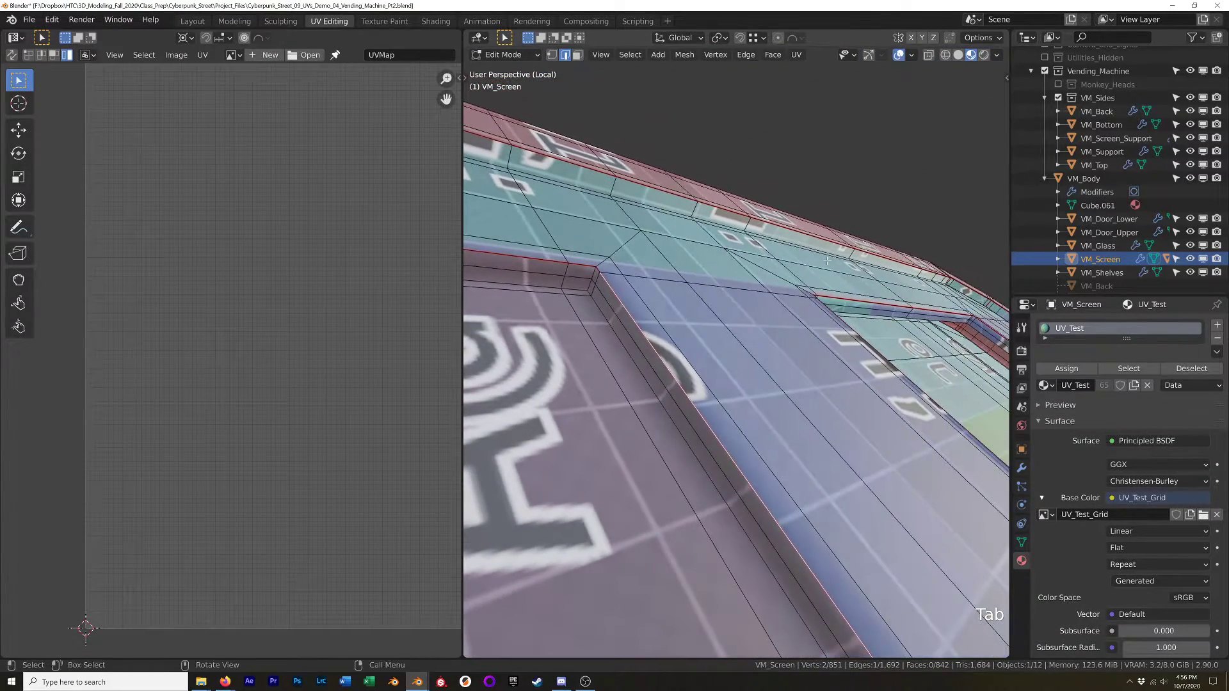
key(Tab)
middle_drag(630, 352, 776, 311)
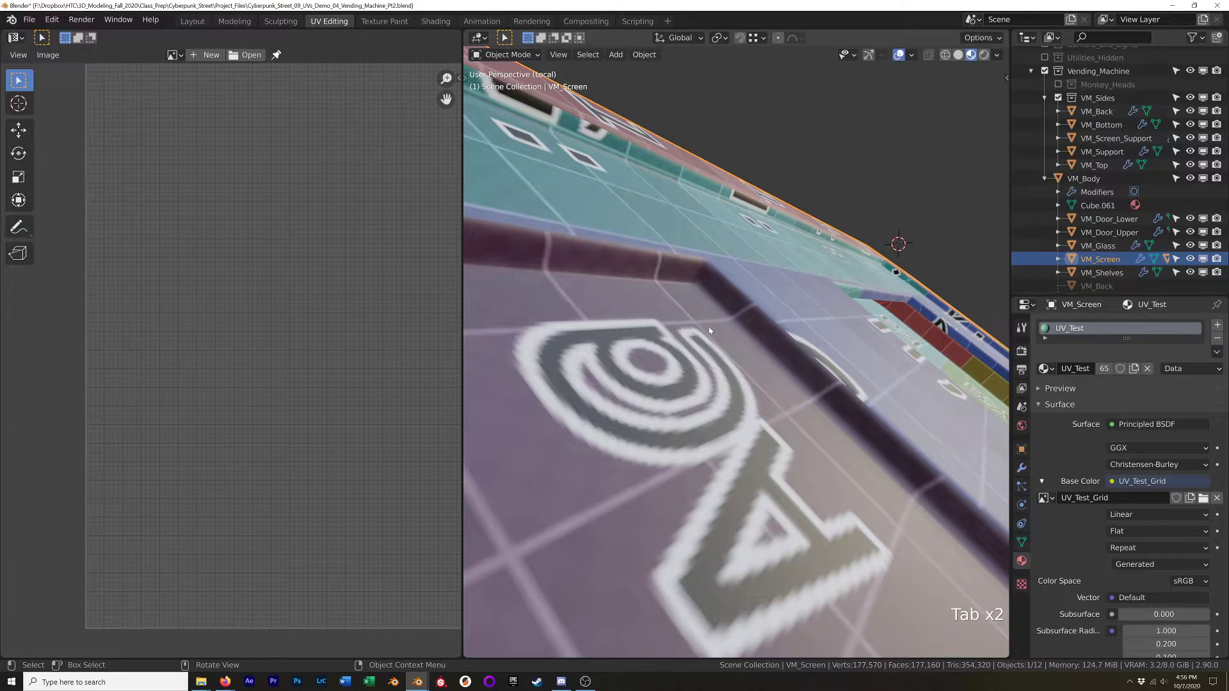
key(Tab)
shift+click(698, 281)
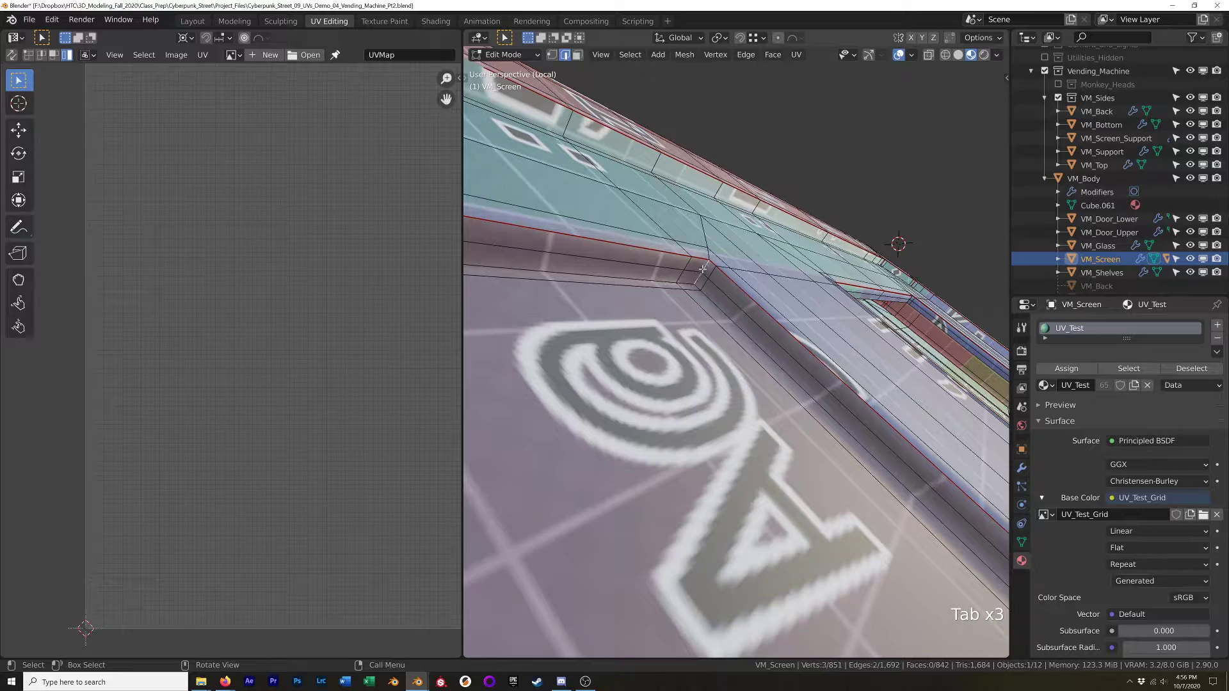
right_click(702, 269)
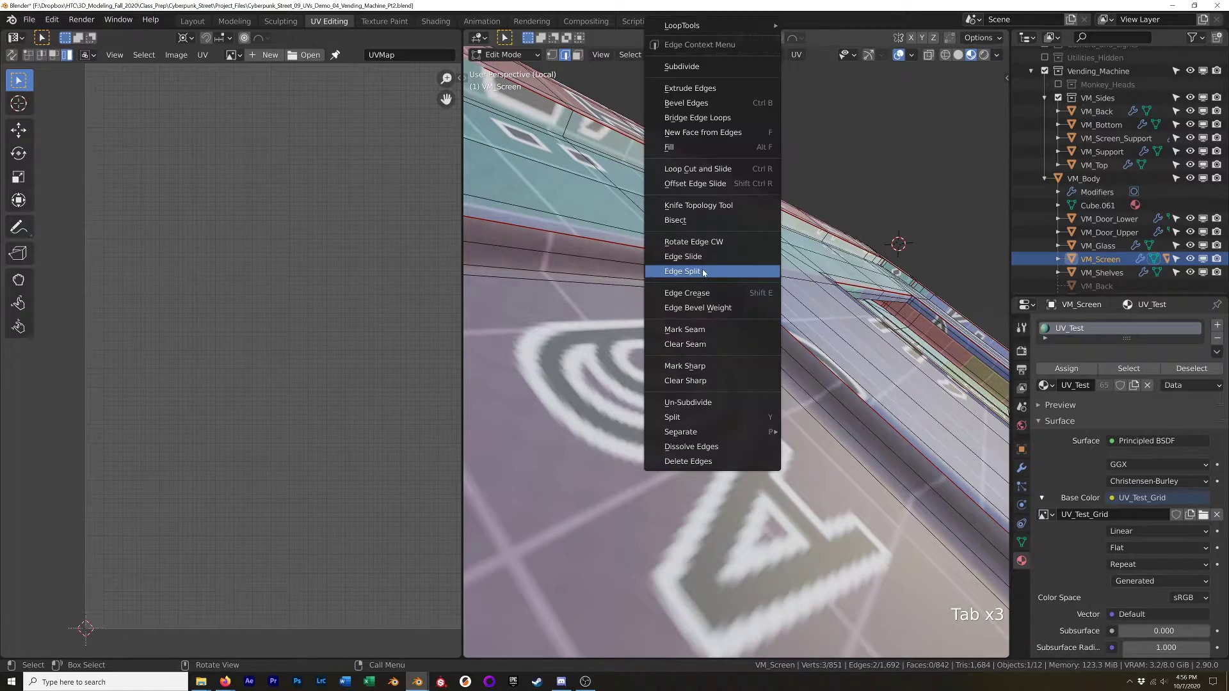
click(718, 330)
scroll(713, 328, down, 3)
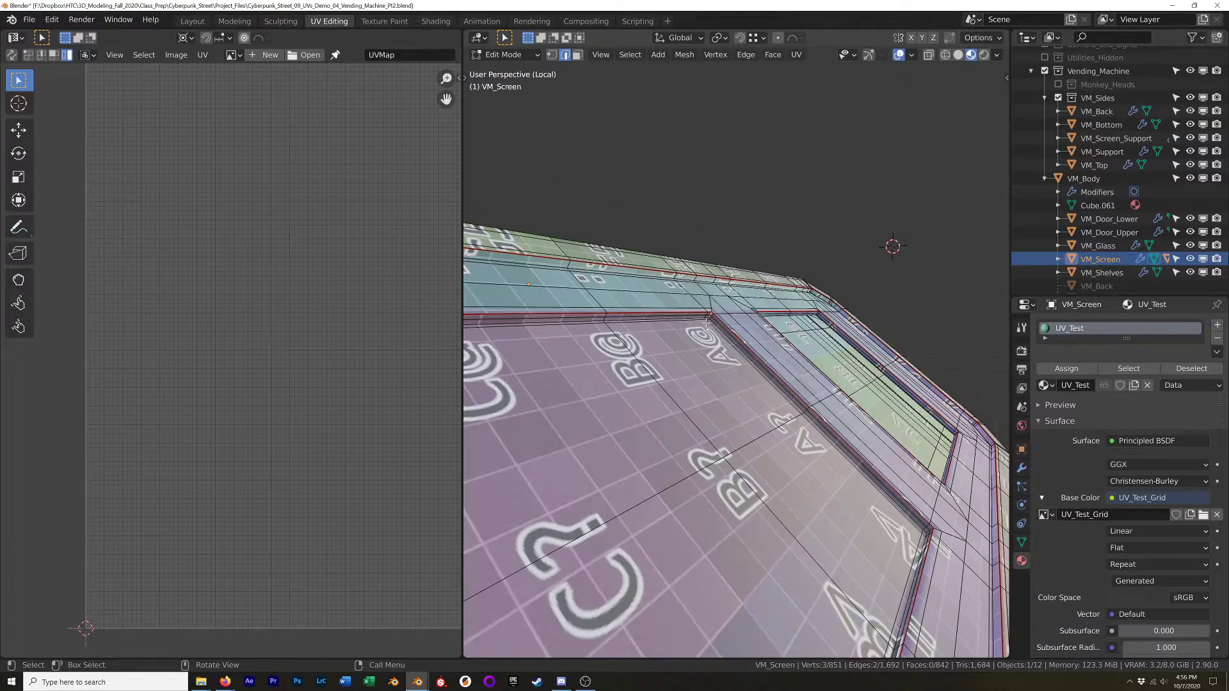
Mark a seam down the two wall edges at the large recess's upper outer corner.
middle_drag(672, 337, 986, 398)
shift+middle_drag(492, 398, 715, 426)
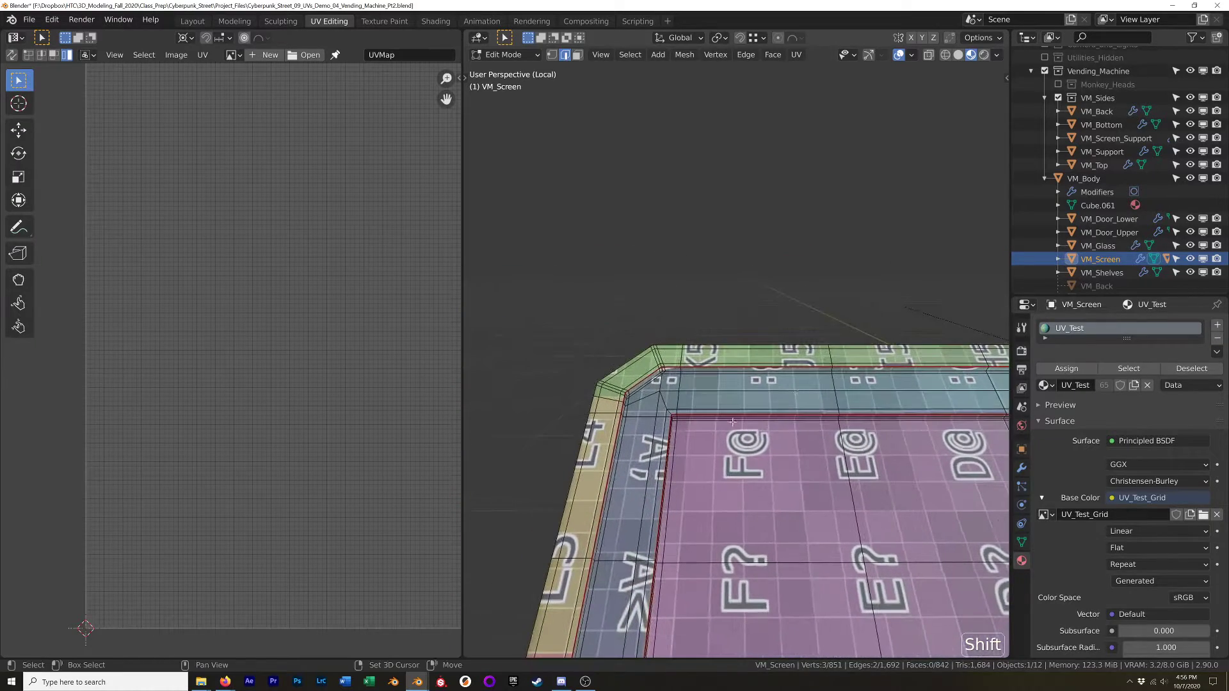
click(672, 423)
scroll(709, 441, up, 5)
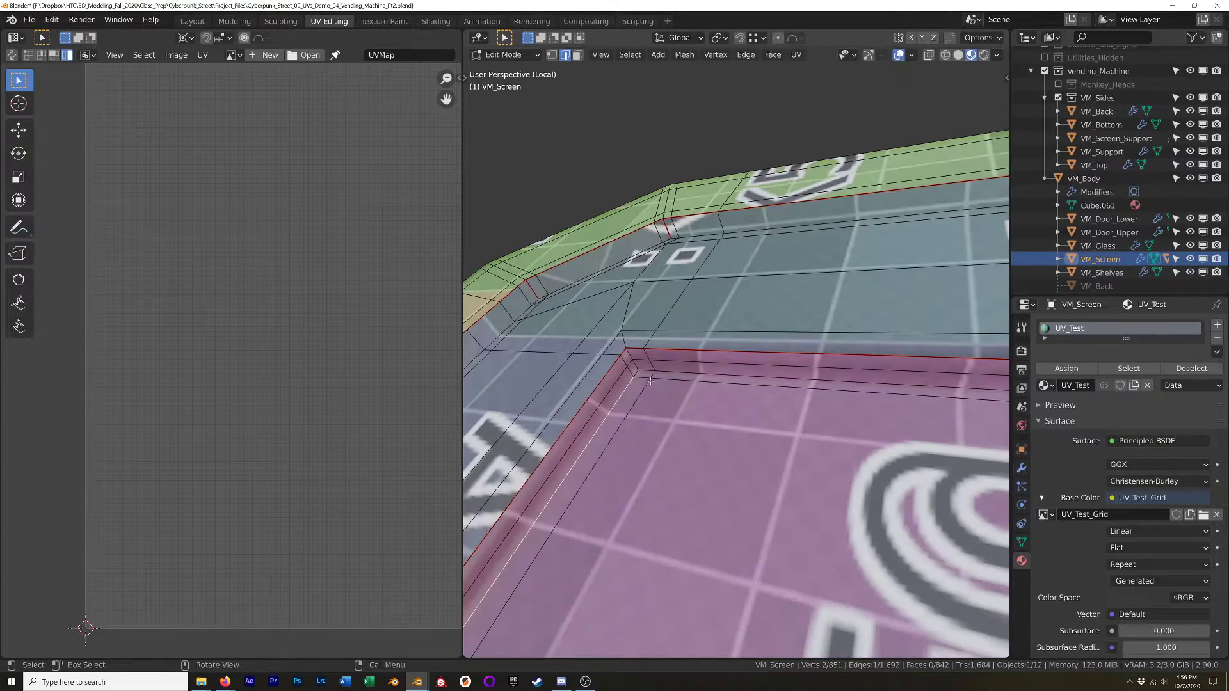
click(634, 369)
scroll(659, 378, down, 5)
middle_drag(680, 393, 771, 393)
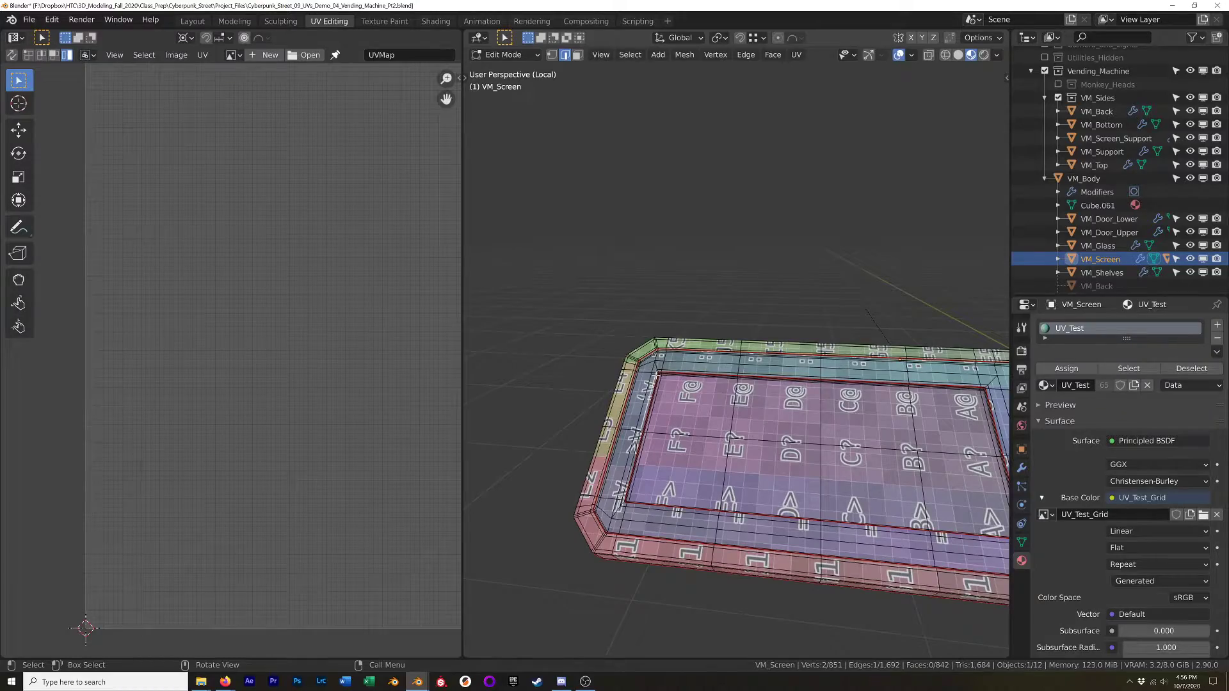
middle_drag(733, 390, 521, 357)
key(KP_Decimal)
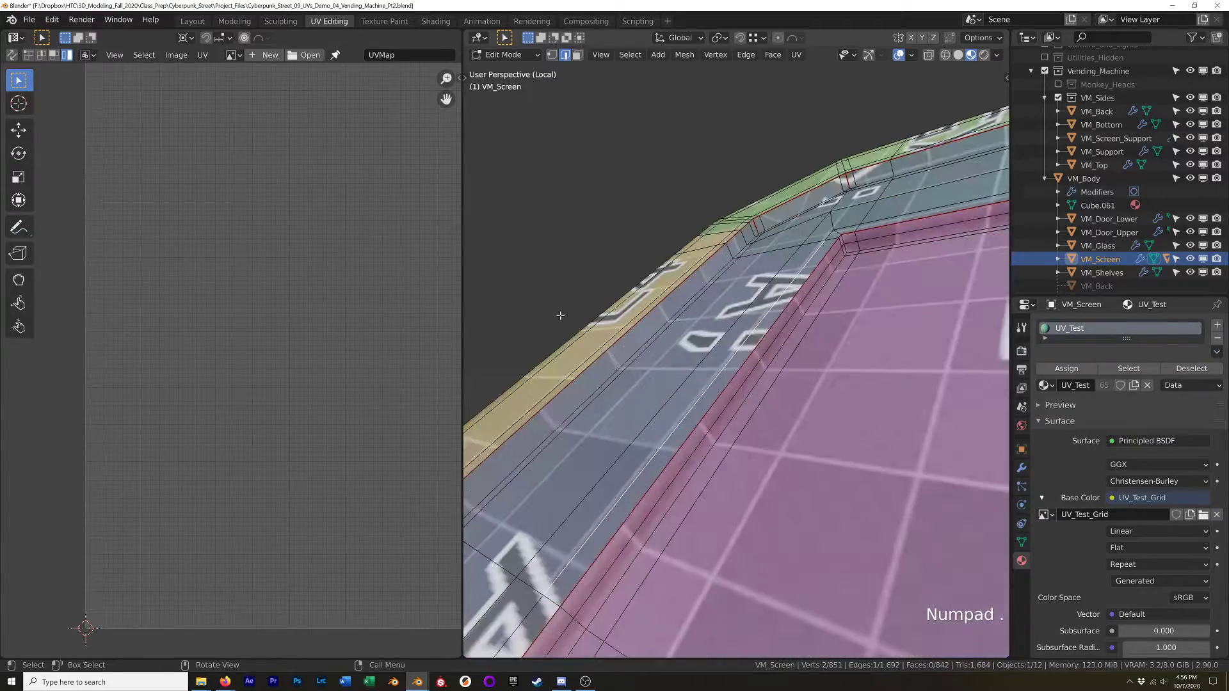
middle_drag(813, 205, 794, 224)
shift+middle_drag(794, 224, 701, 377)
scroll(701, 377, up, 4)
click(730, 292)
shift+click(740, 309)
key(ctrl+e)
click(758, 333)
Mark a seam down the wall edges at the large recess's lower outer corner.
shift+middle_drag(759, 332, 710, 292)
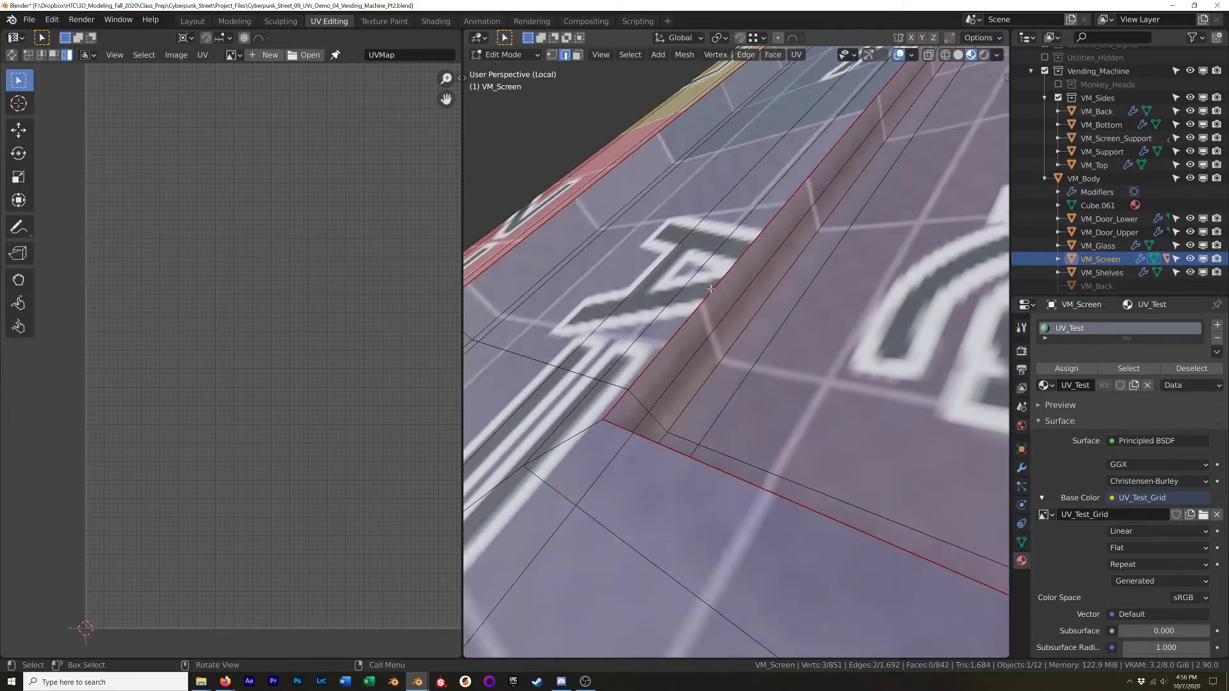
middle_drag(766, 392, 666, 410)
middle_drag(583, 428, 896, 550)
right_click(578, 417)
click(579, 417)
Mark a seam down the two wall edges at the large recess's lower corner beside the divider.
shift+middle_drag(653, 409, 622, 383)
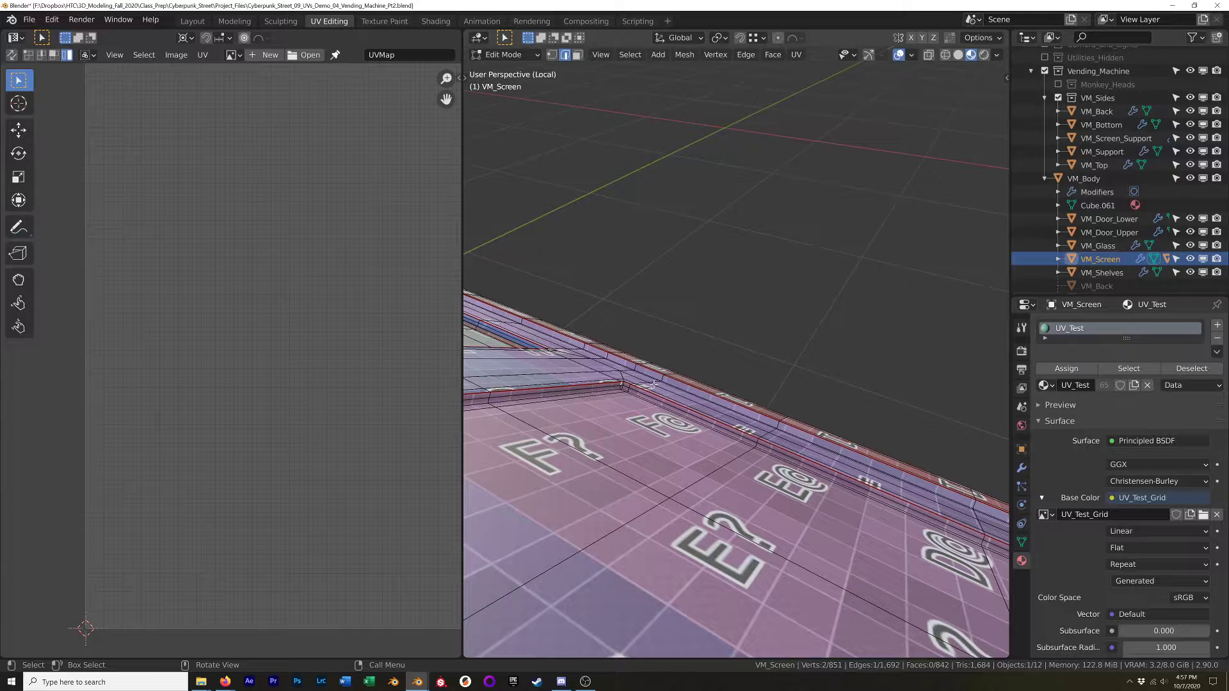
key(KP_Decimal)
scroll(713, 381, down, 2)
drag(774, 379, 767, 399)
click(782, 387)
shift+click(740, 481)
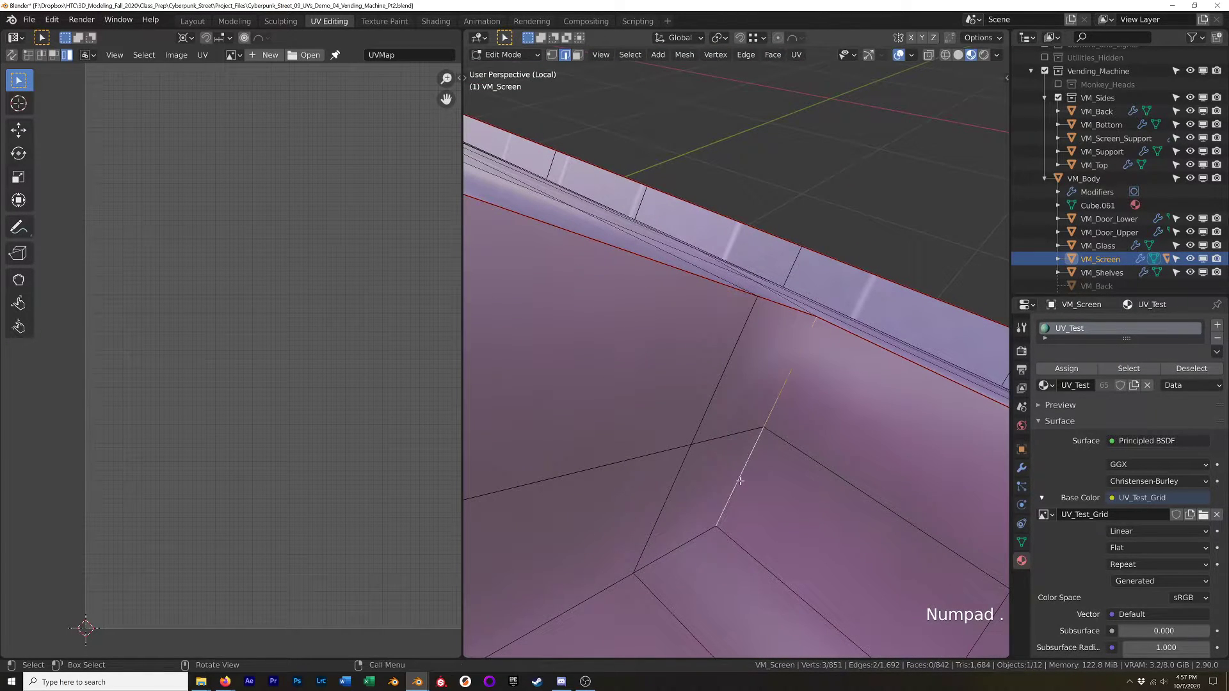
scroll(755, 478, down, 2)
right_click(767, 475)
click(769, 474)
Check the grid in Object Mode, select the whole mesh in Edit Mode, and inspect the warped frame-shaped UV island.
scroll(647, 481, up, 5)
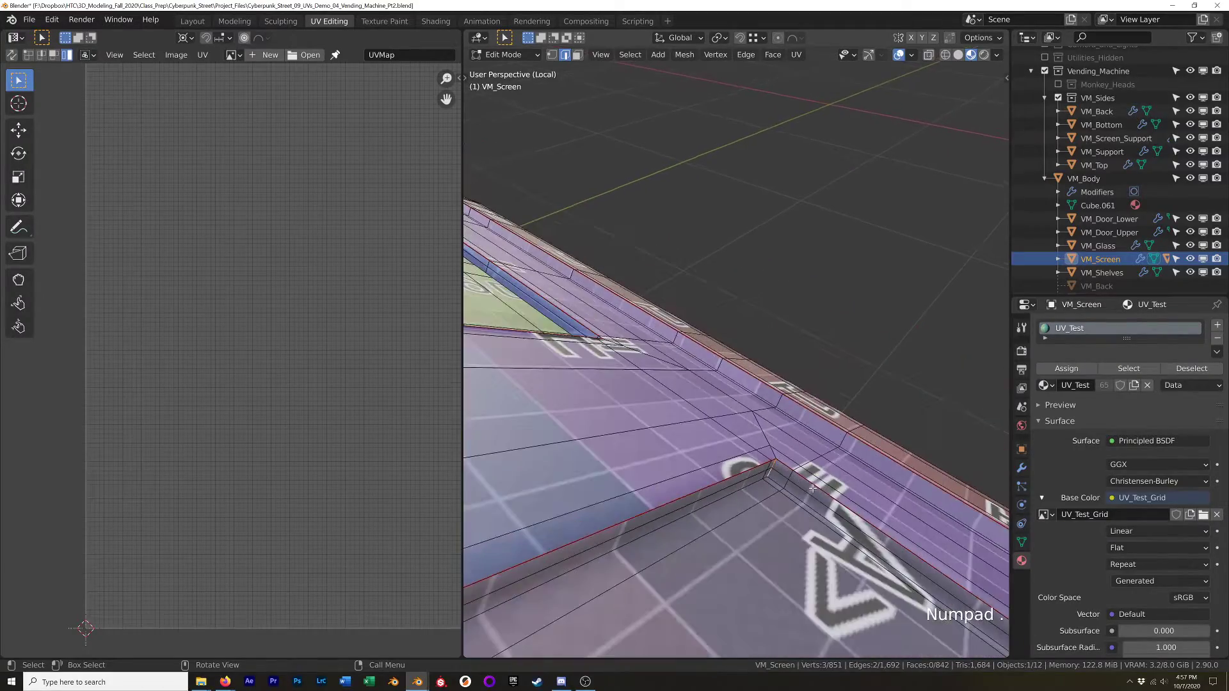
key(Tab)
scroll(646, 481, down, 6)
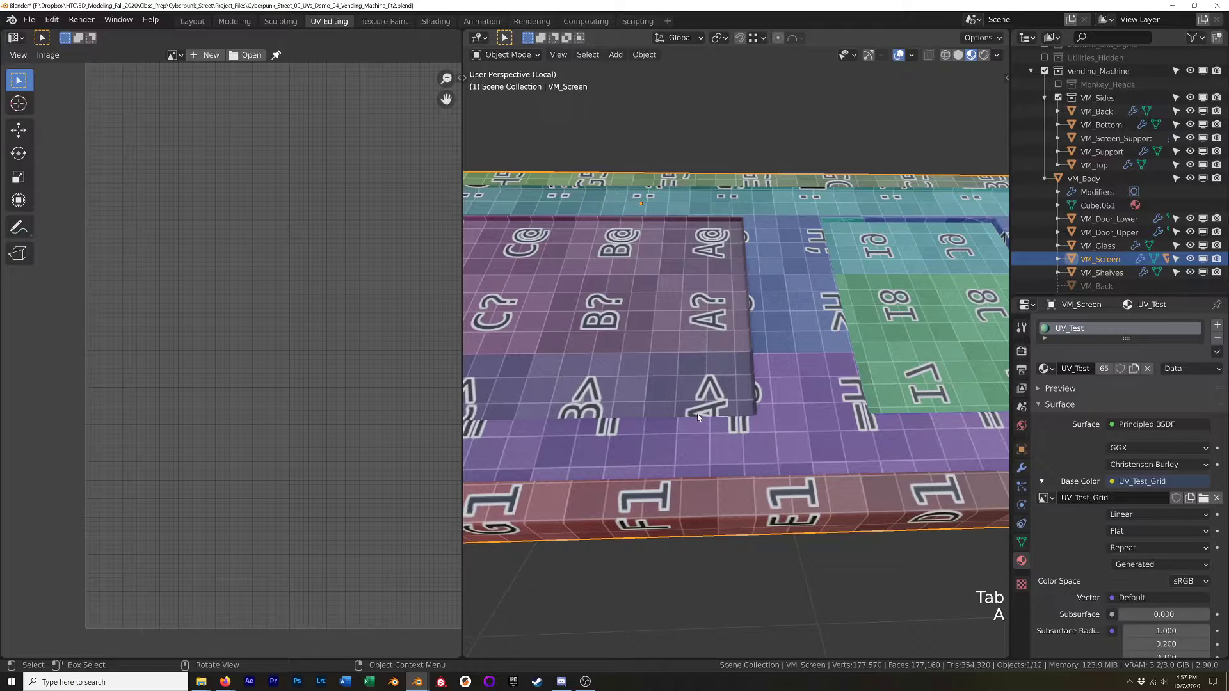
key(Tab)
key(a)
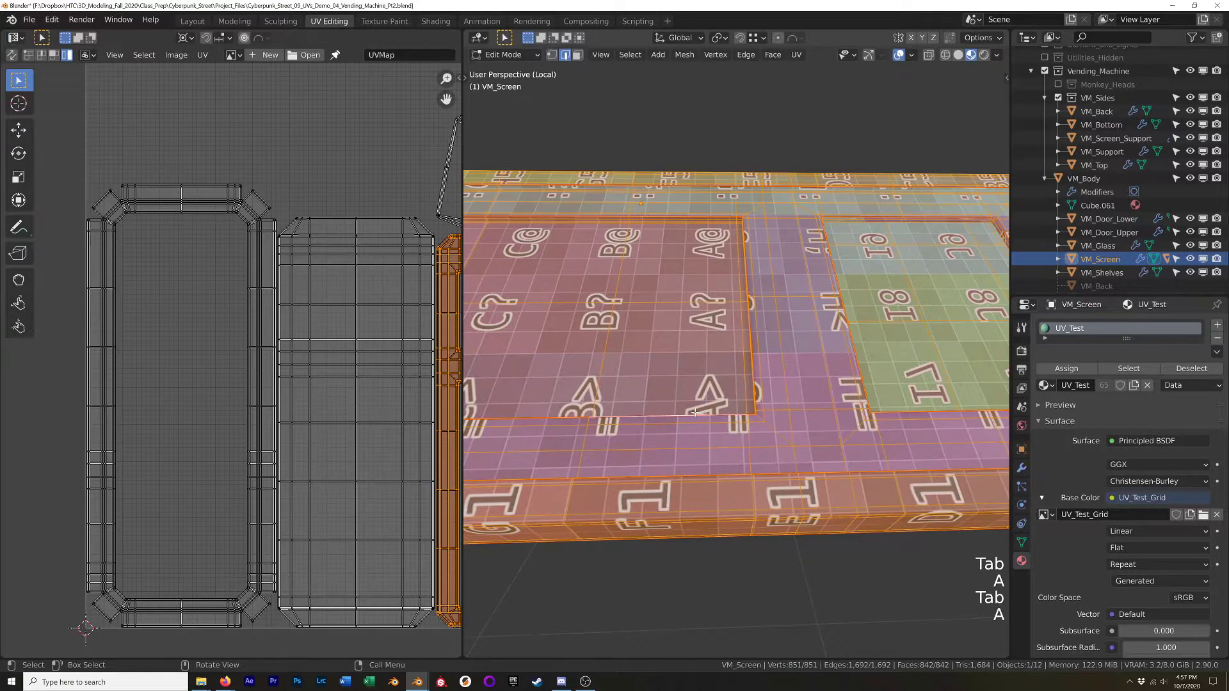
scroll(368, 392, down, 3)
scroll(265, 349, up, 6)
shift+middle_drag(349, 361, 342, 513)
shift+scroll(328, 504, up, 4)
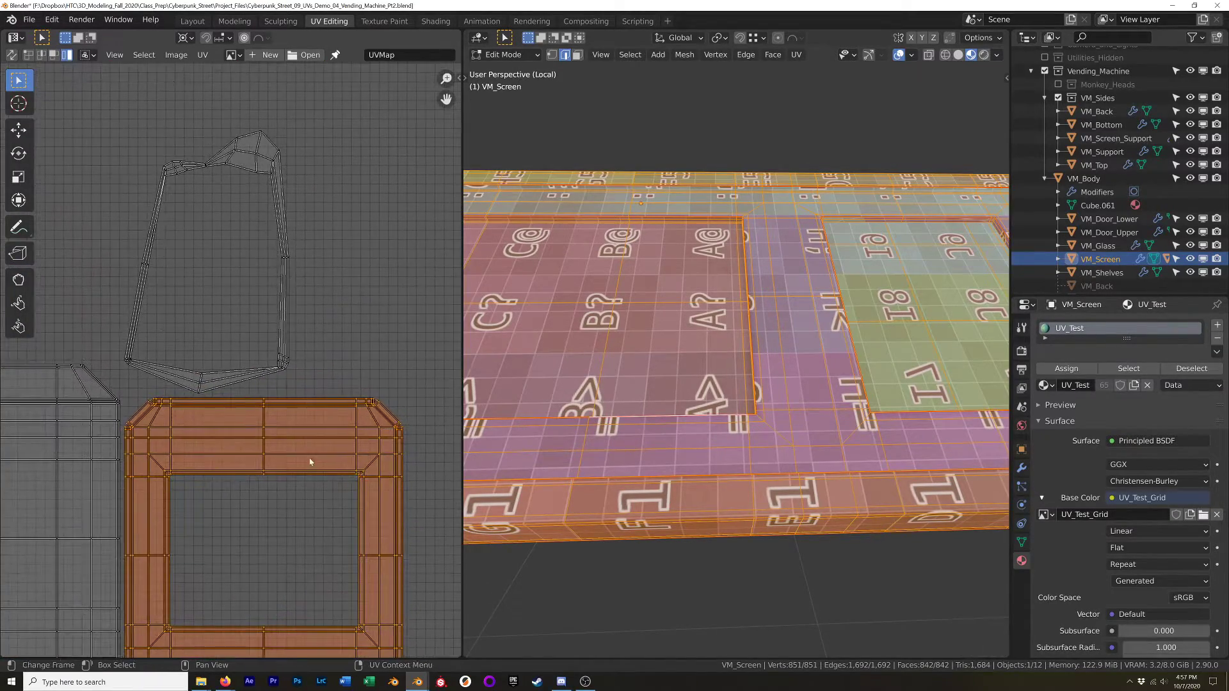
click(256, 148)
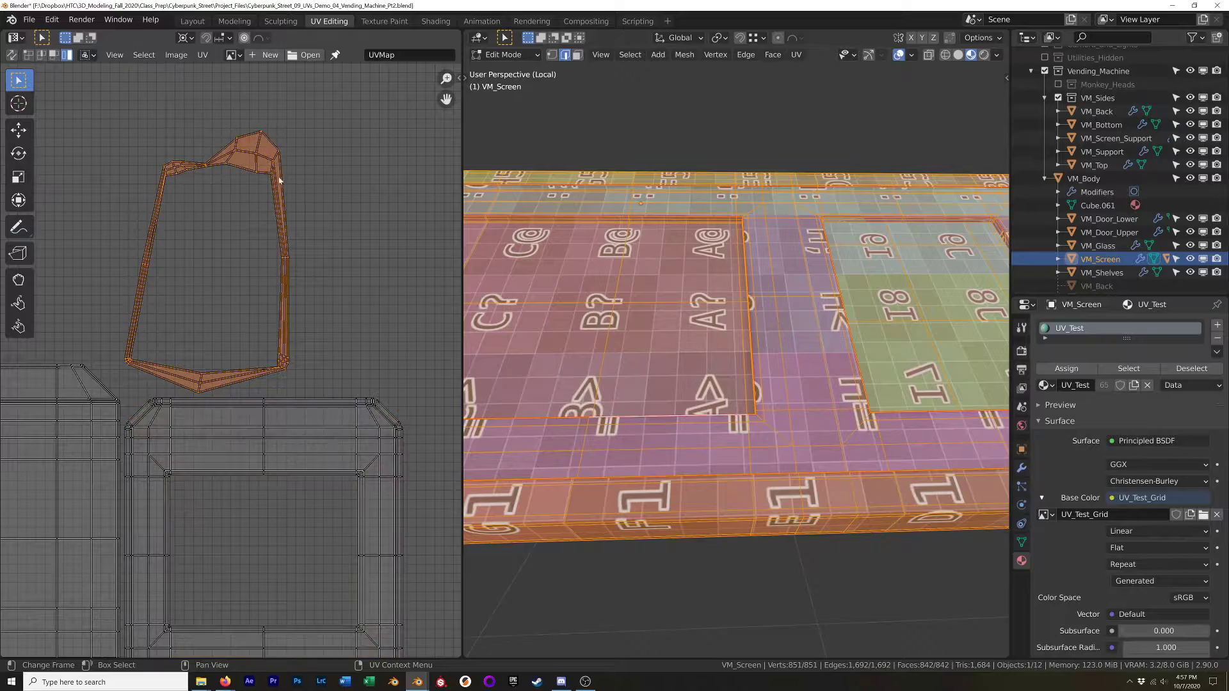
Select the inner wall face loop of the small recess and its linked faces to identify them in the UV layout.
click(805, 350)
shift+middle_drag(989, 206, 813, 229)
scroll(813, 228, up, 3)
scroll(812, 228, up, 2)
ctrl+alt+click(831, 242)
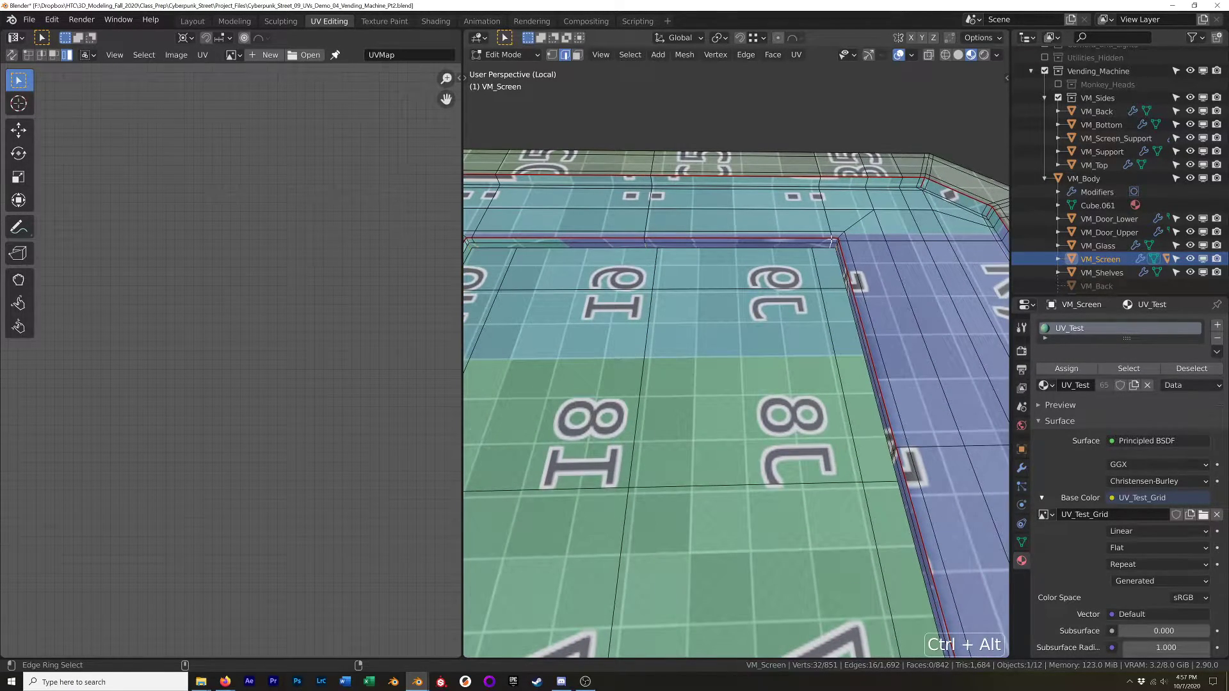
key(3)
alt+click(830, 242)
alt+click(832, 241)
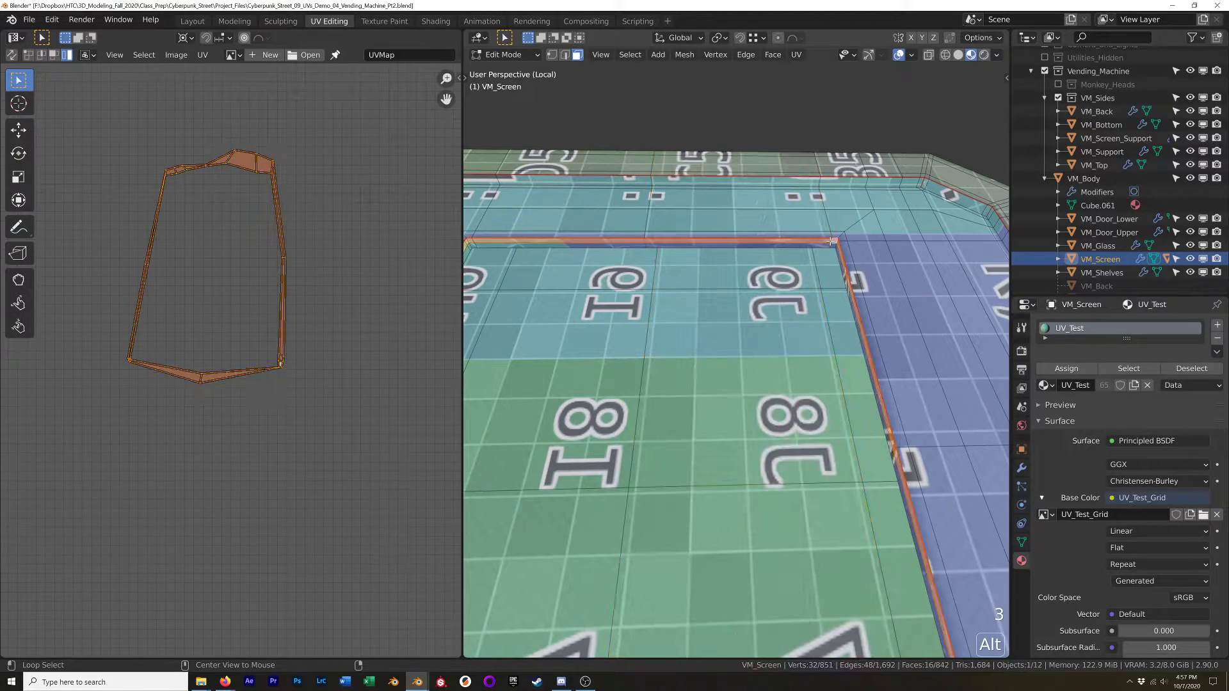
key(l)
Switch to Solid shading and mark a seam down the two wall edges at the small recess's upper outer corner.
mouse_move(829, 243)
middle_down()
mouse_move(704, 320)
mouse_move(659, 390)
mouse_move(671, 280)
mouse_move(714, 298)
mouse_move(746, 282)
mouse_move(766, 325)
middle_up()
key(z)
scroll(749, 294, up, 3)
click(760, 323)
key(KP_Decimal)
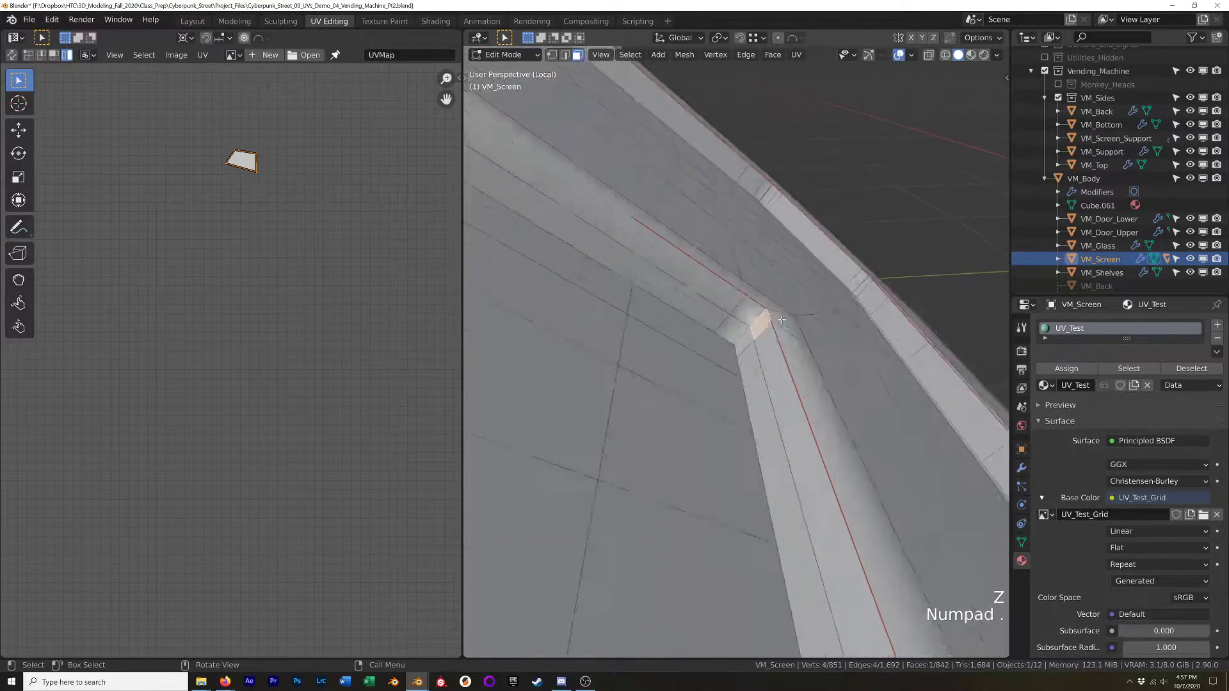
key(2)
click(747, 329)
shift+click(714, 366)
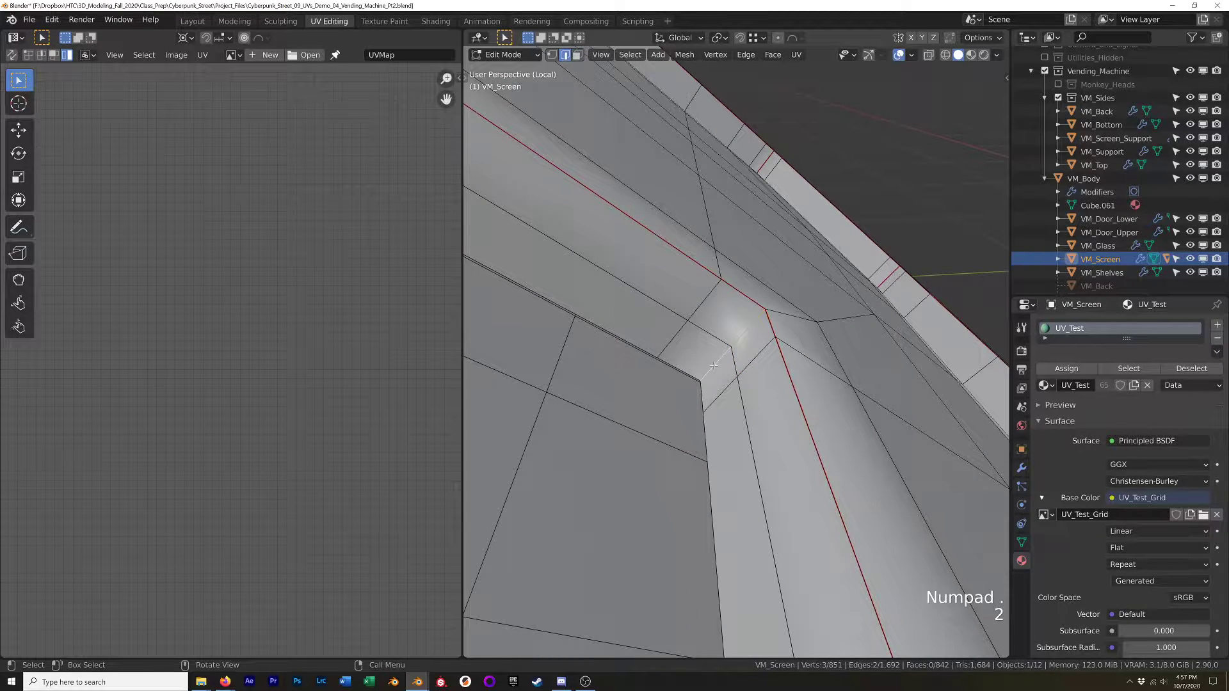
right_click(715, 363)
click(736, 346)
Select the whole mesh and unwrap it again with the small recess's corner seam.
key(a)
key(u)
click(730, 351)
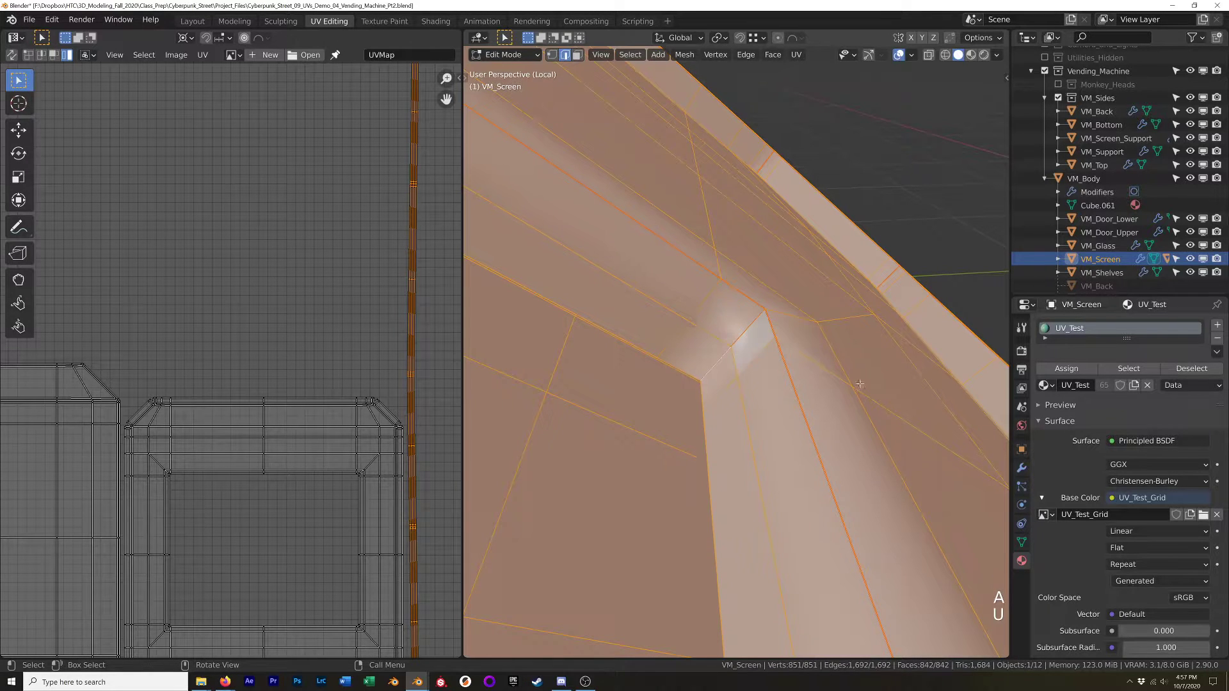
Examine the small recess's wall island and the surrounding islands in the UV layout.
scroll(323, 364, down, 2)
shift+middle_drag(311, 383, 317, 333)
scroll(313, 341, up, 4)
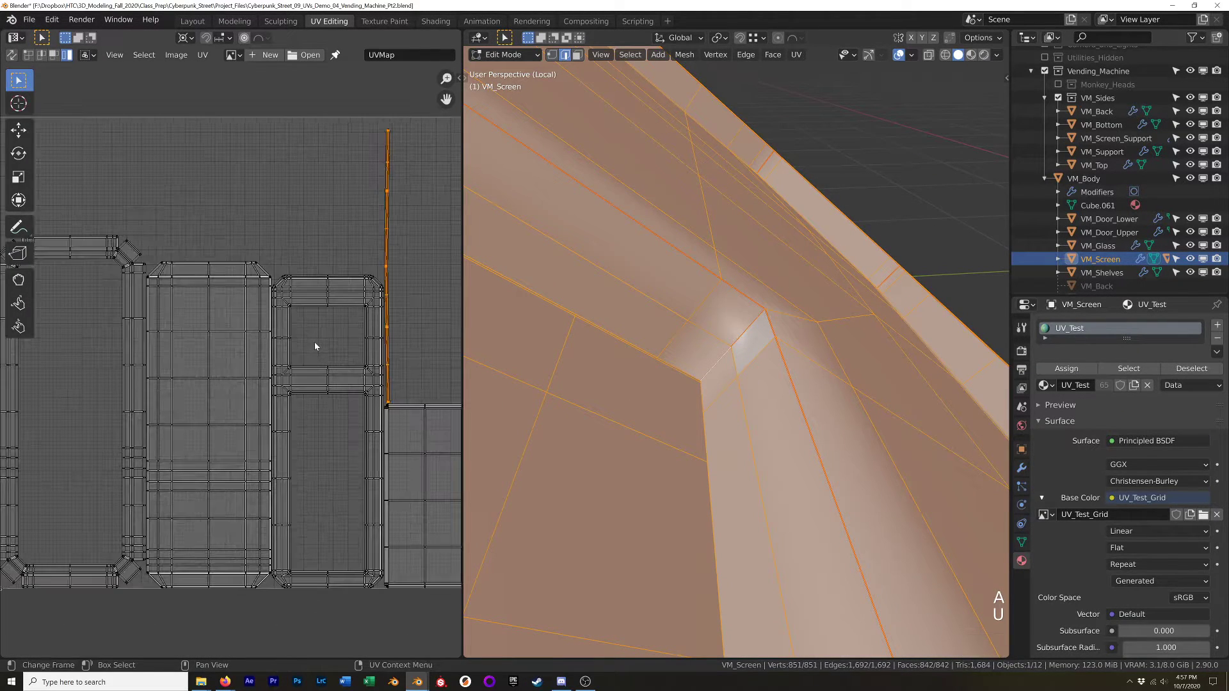
scroll(383, 369, up, 5)
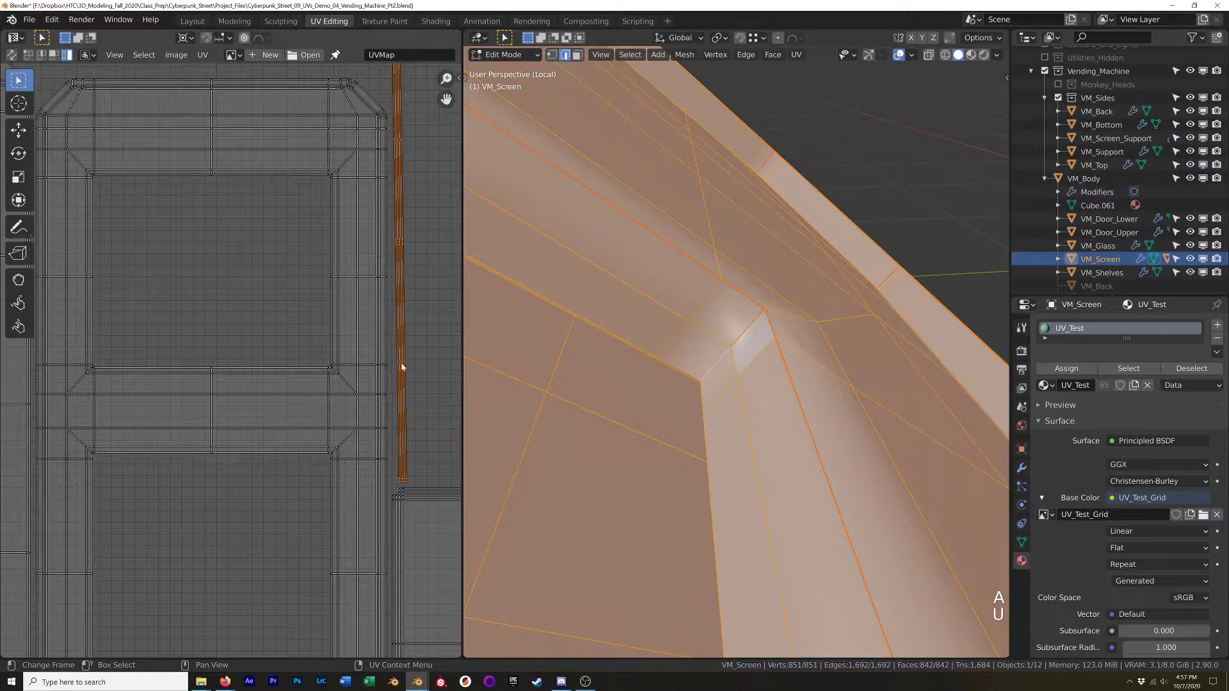
shift+middle_drag(397, 379, 310, 655)
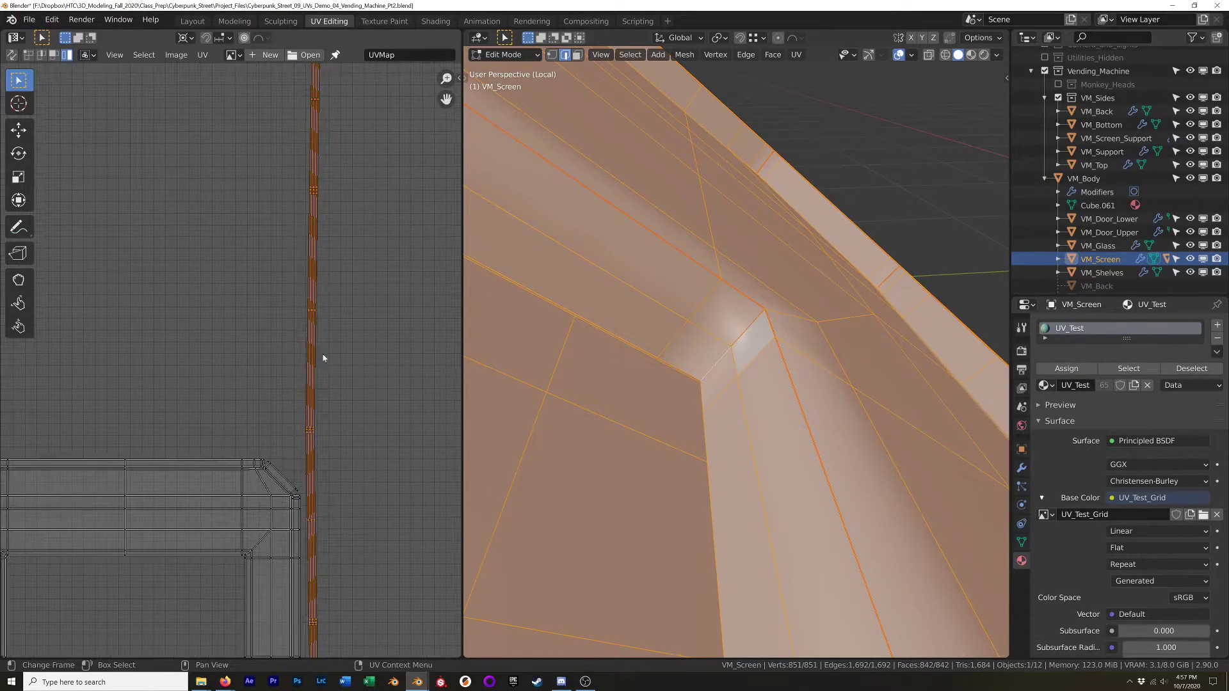
scroll(297, 253, up, 5)
scroll(297, 254, down, 5)
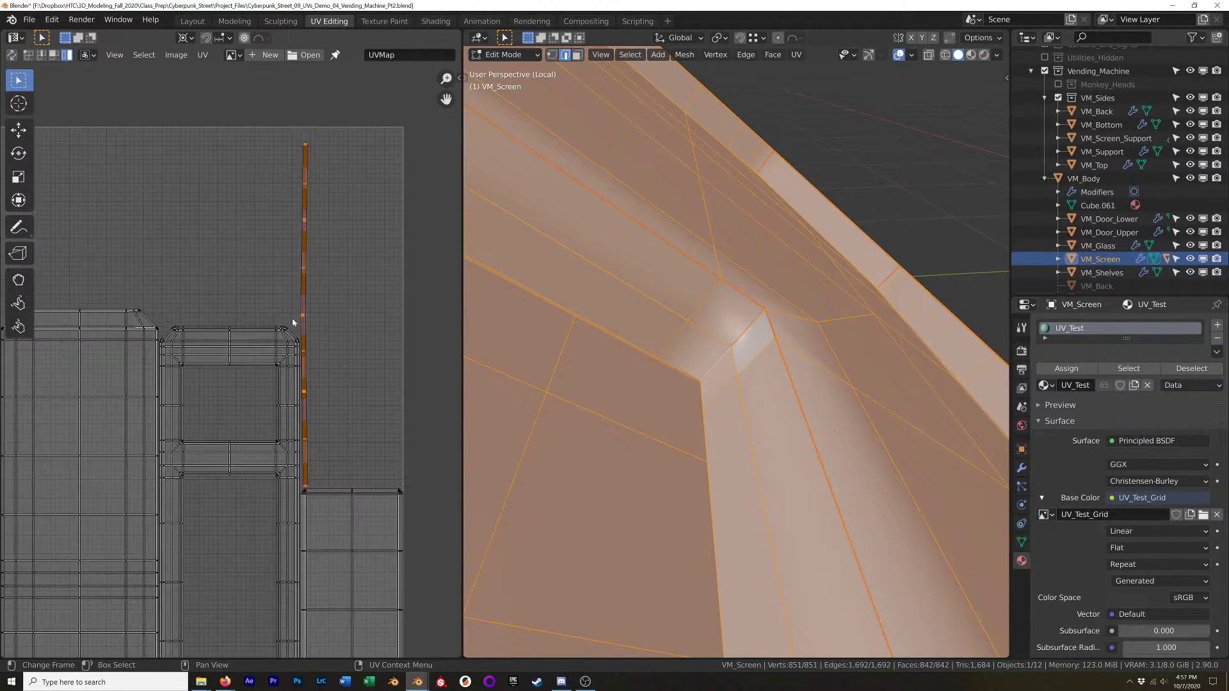
scroll(294, 322, up, 5)
scroll(299, 325, down, 4)
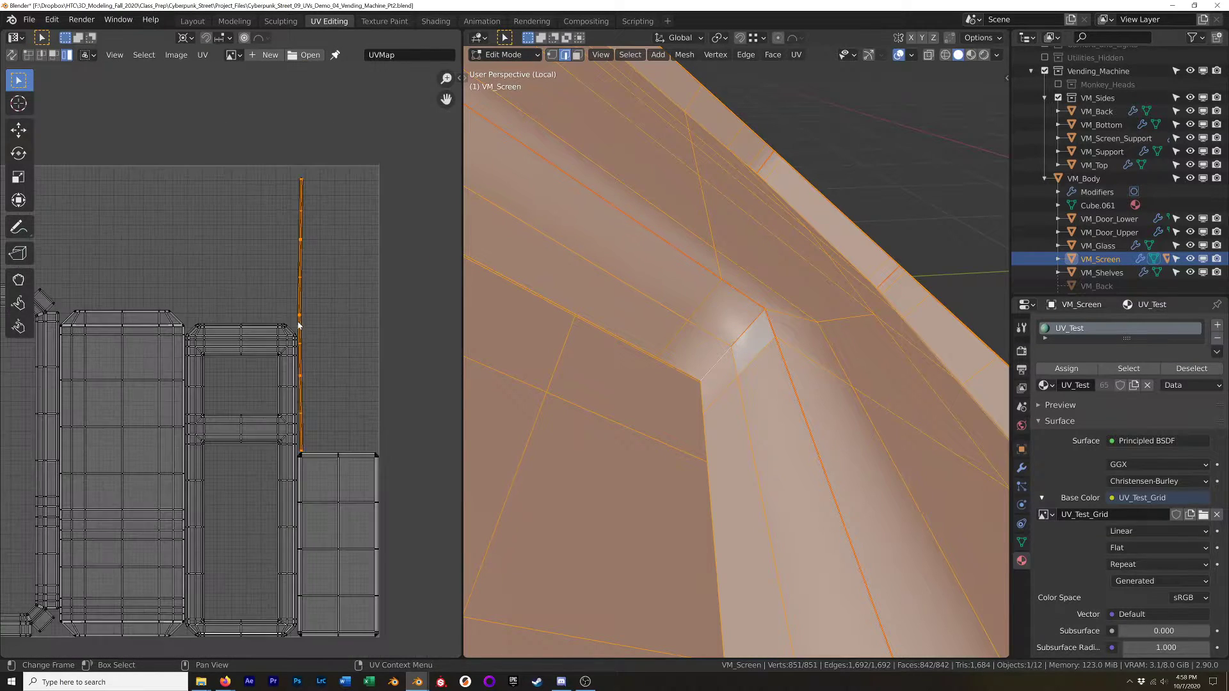
middle_drag(295, 318, 320, 319)
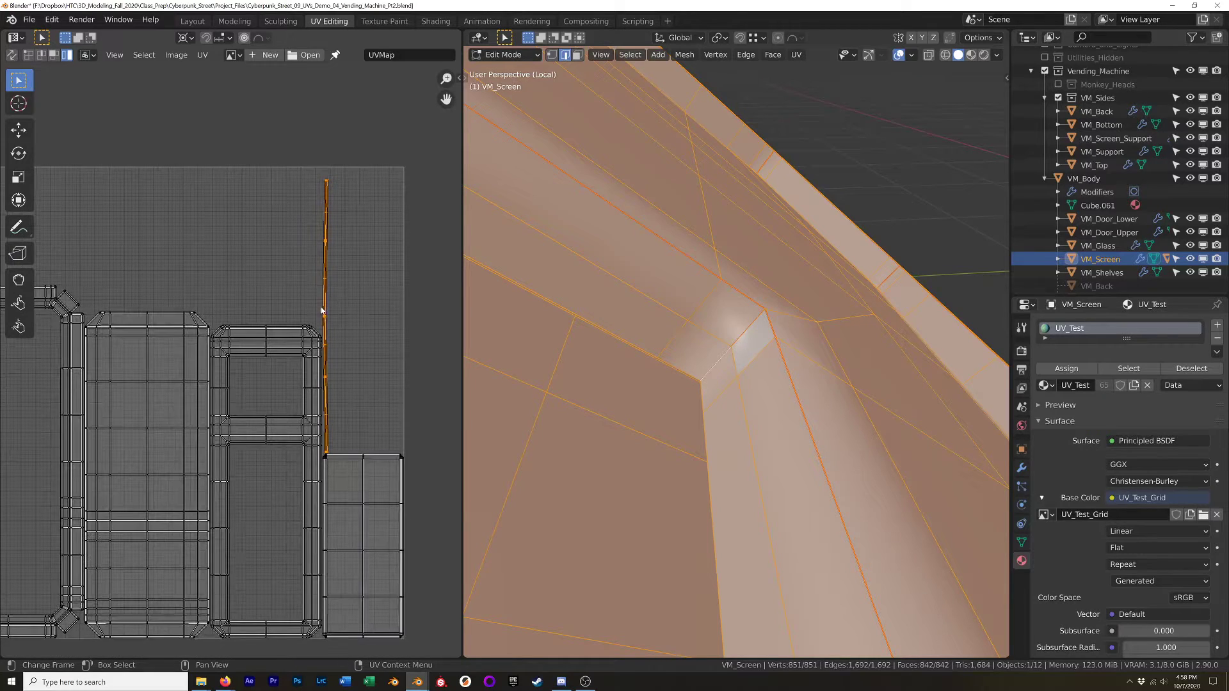
Switch UV selection to faces and select the small recess's whole wall island from one of its small middle faces.
scroll(324, 319, up, 5)
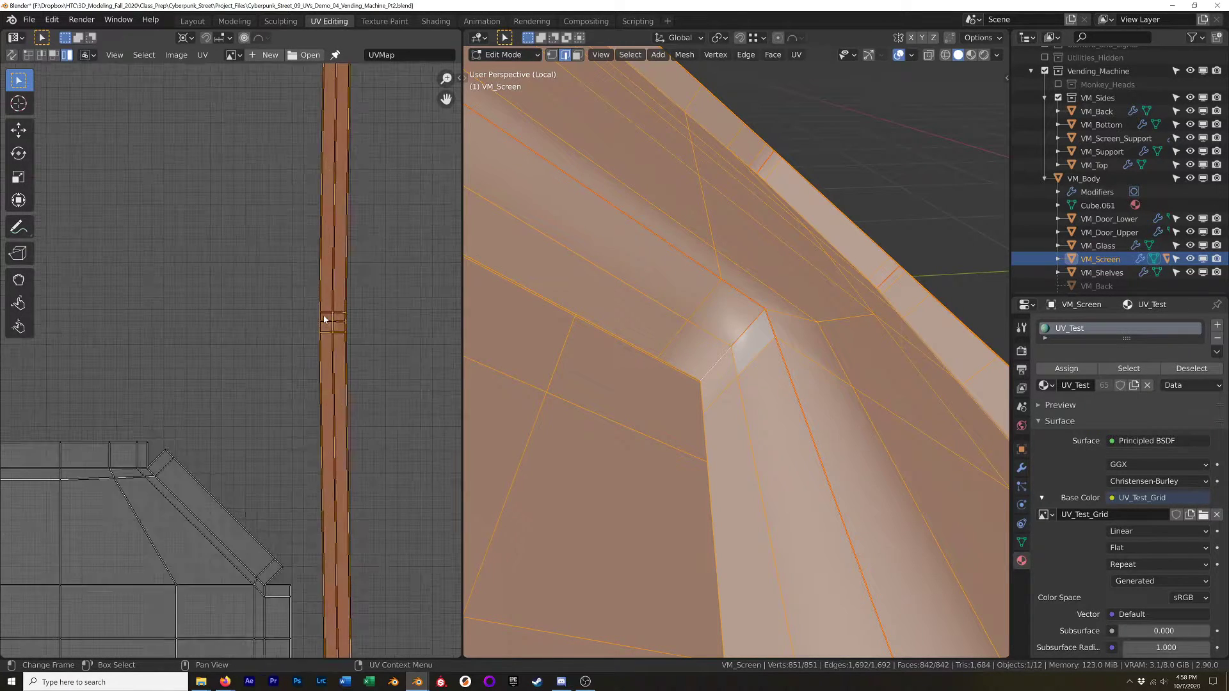
scroll(336, 338, down, 4)
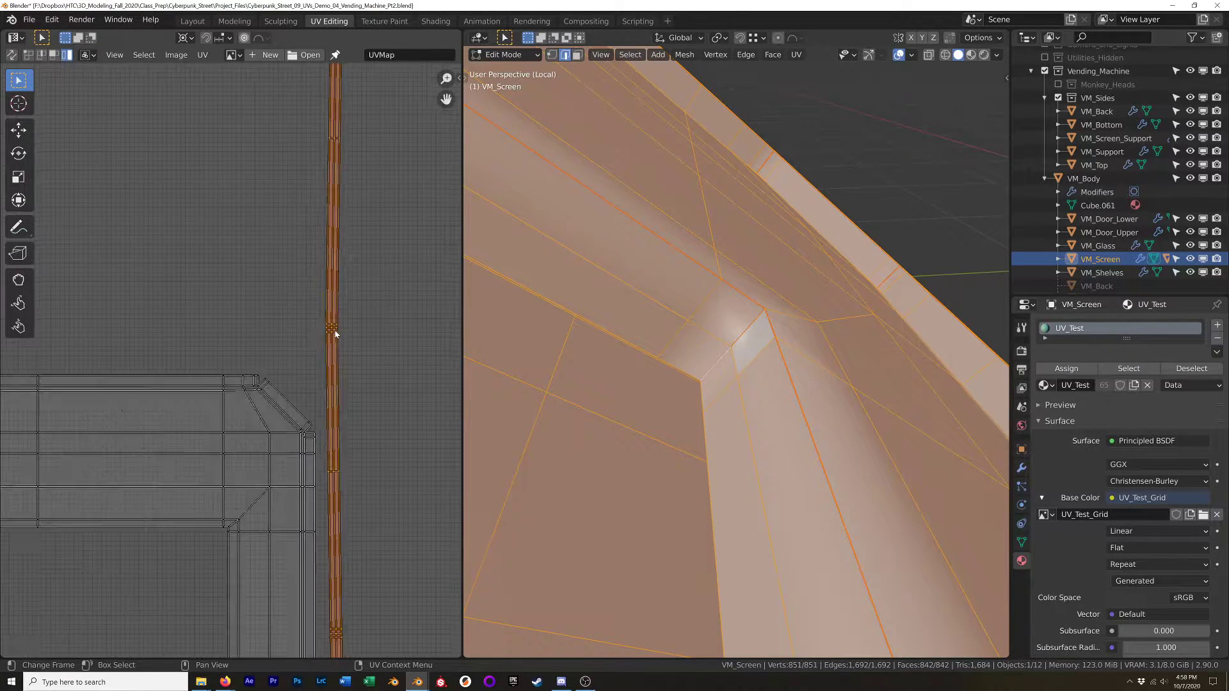
scroll(336, 335, up, 1)
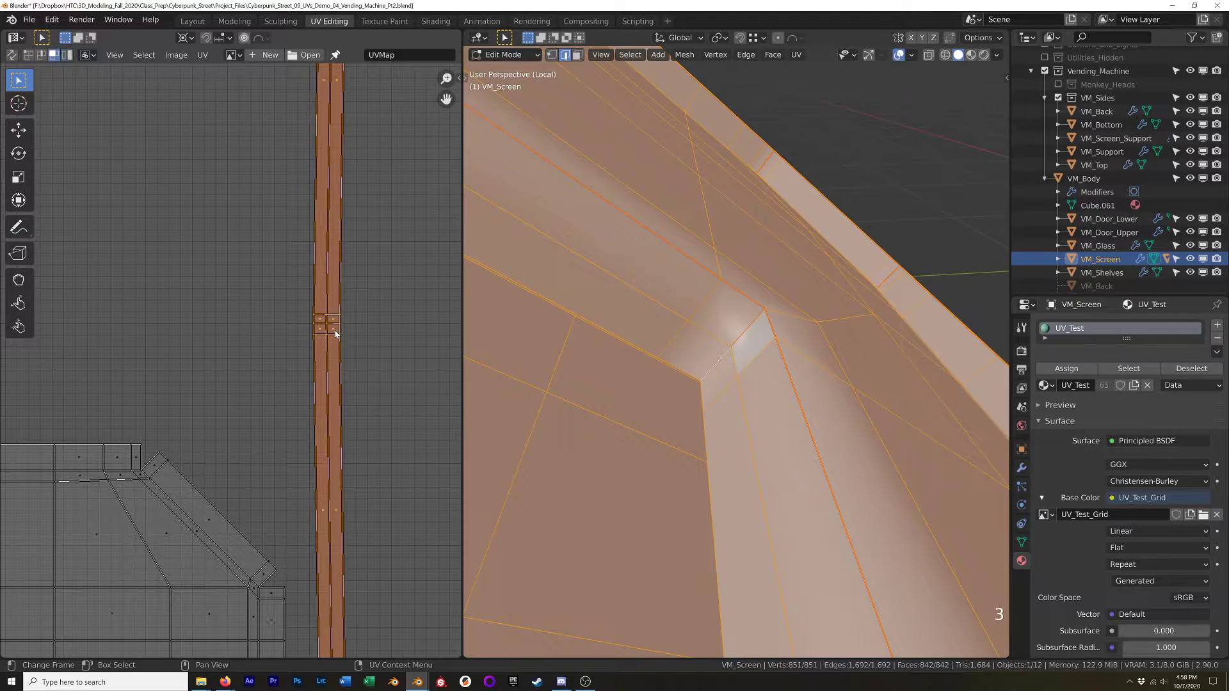
click(332, 330)
key(l)
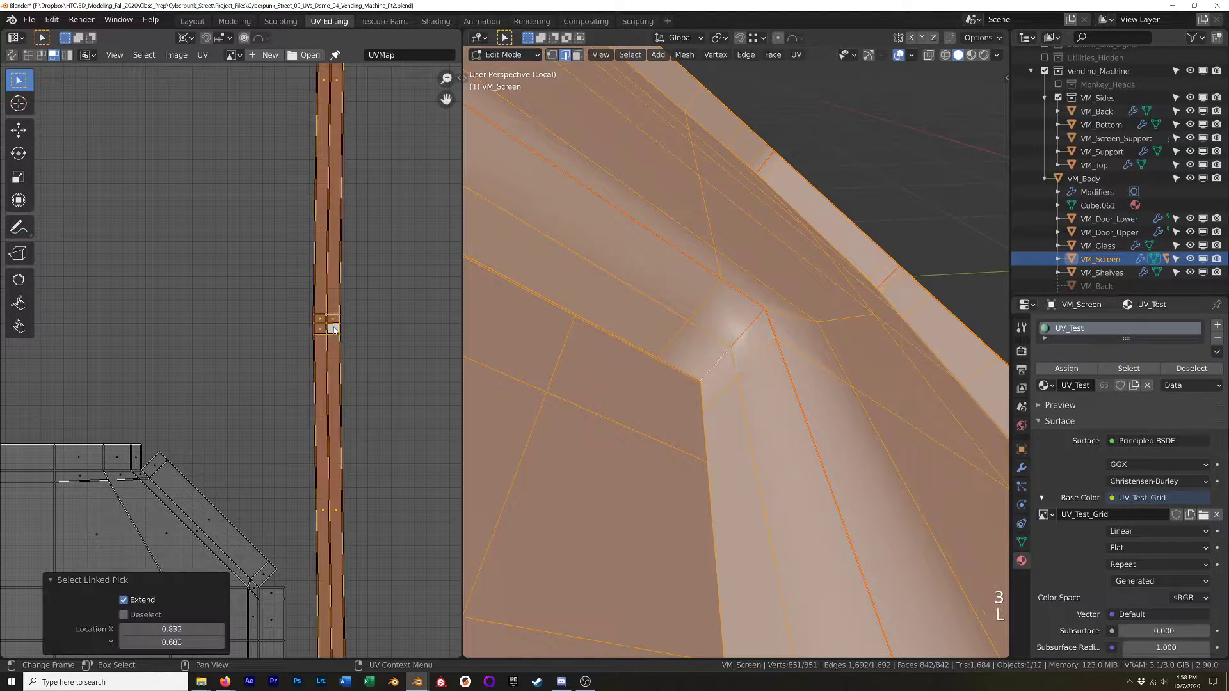
scroll(335, 331, down, 3)
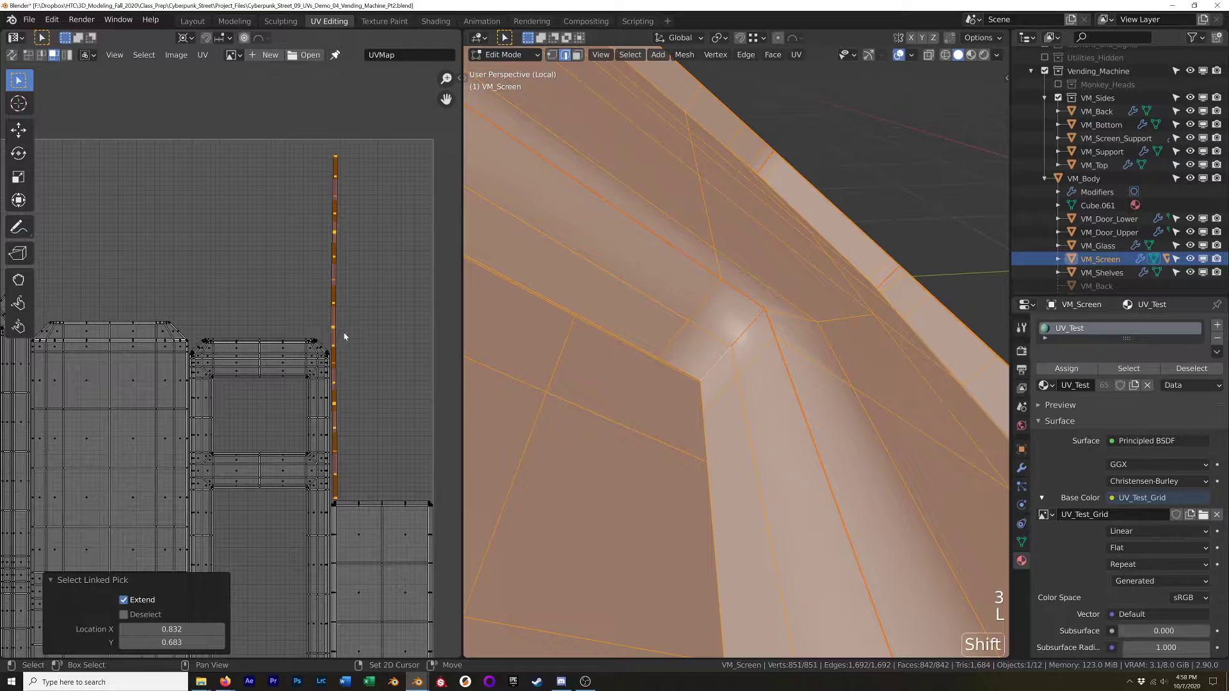
shift+middle_drag(336, 333, 300, 317)
scroll(301, 333, up, 9)
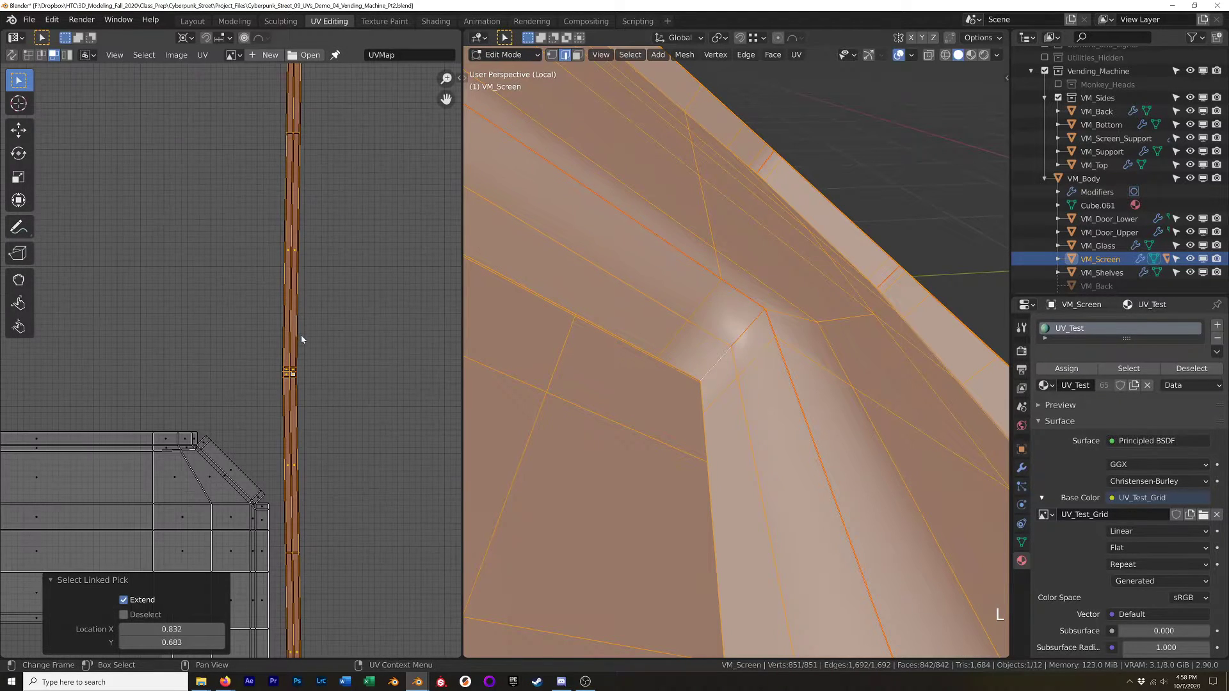
Display the UV Squares tools in the UV editor and look through the available UV operations.
key(n)
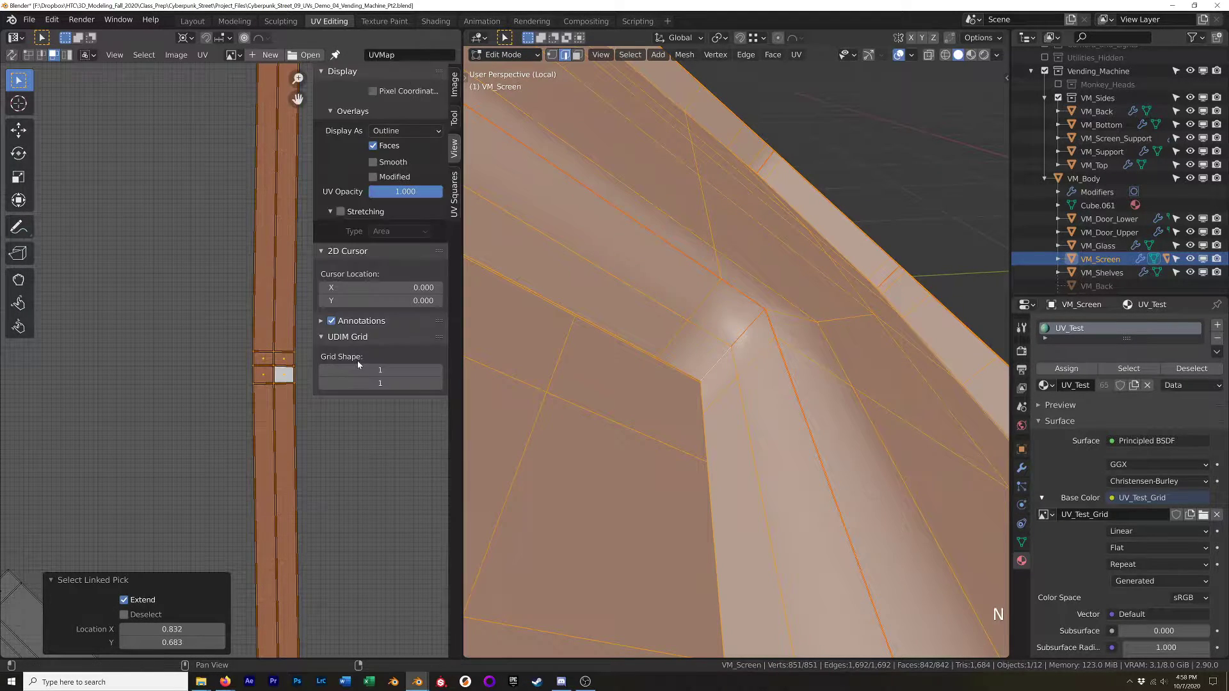
click(455, 195)
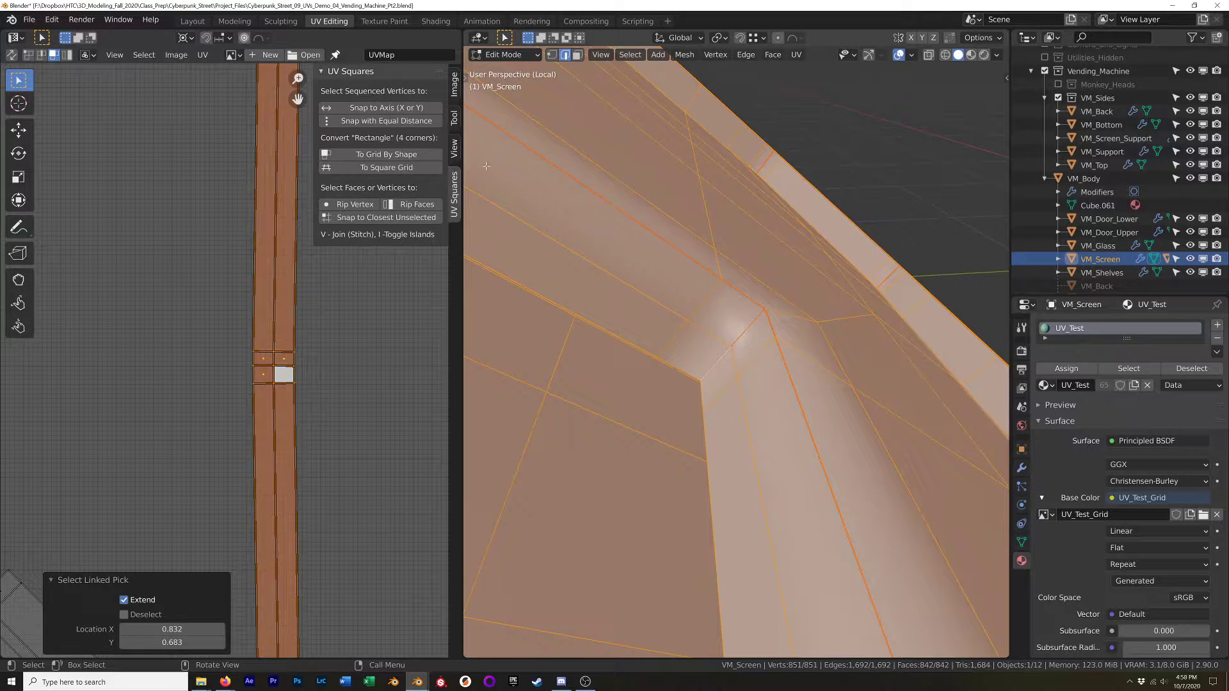
key(q)
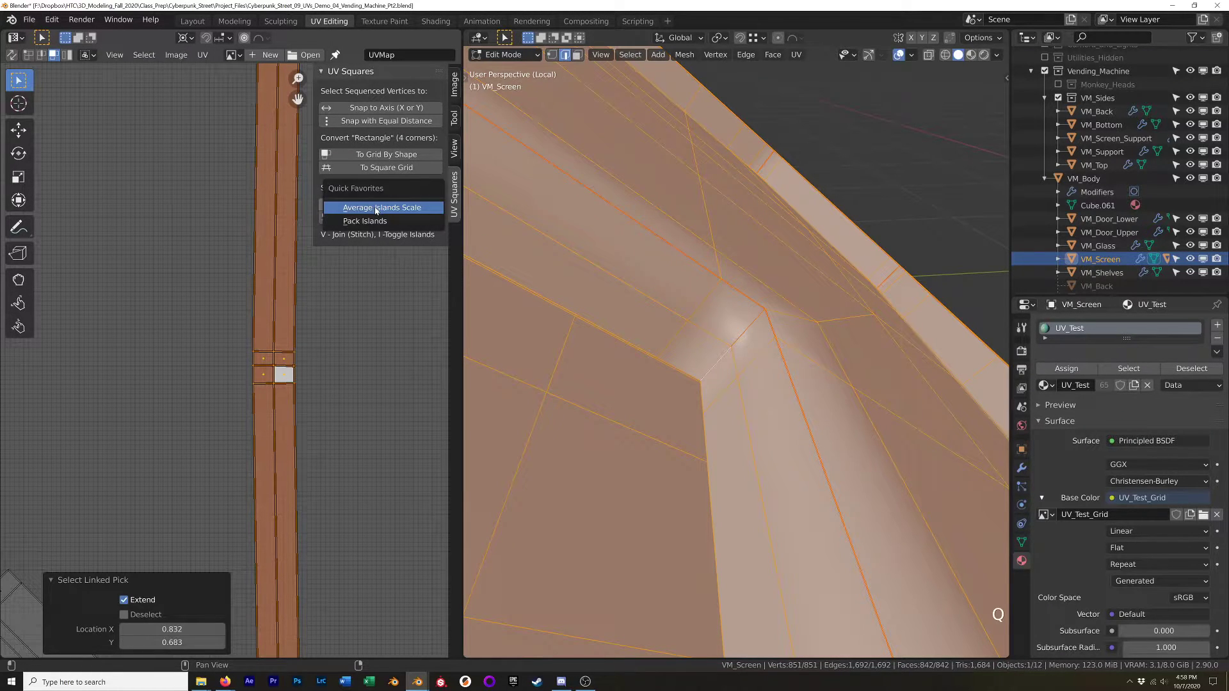
click(202, 55)
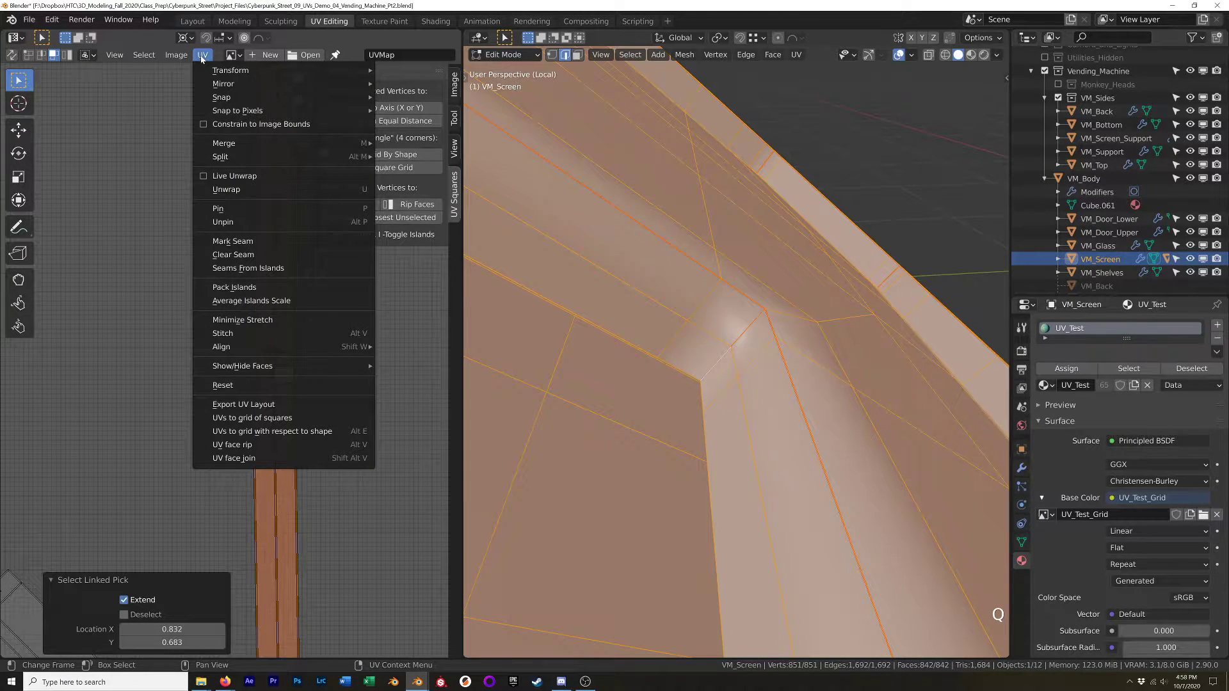
key(Escape)
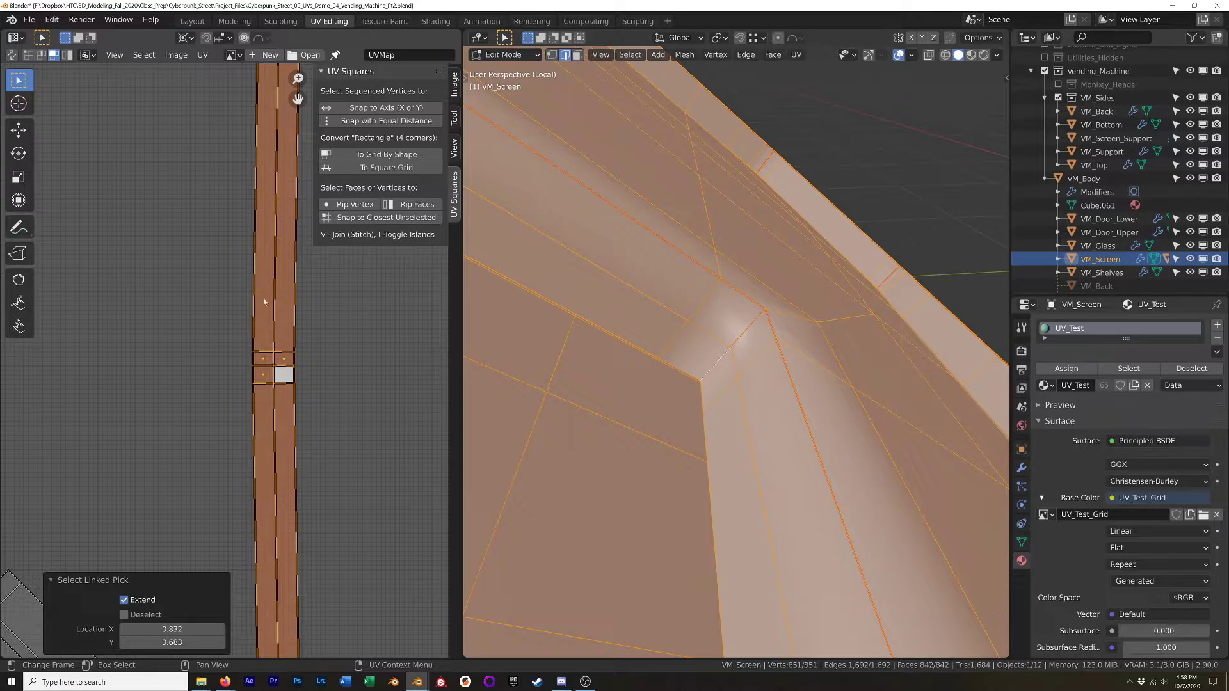
Straighten the small recess's wall island into a UV grid with respect to its shape.
click(202, 56)
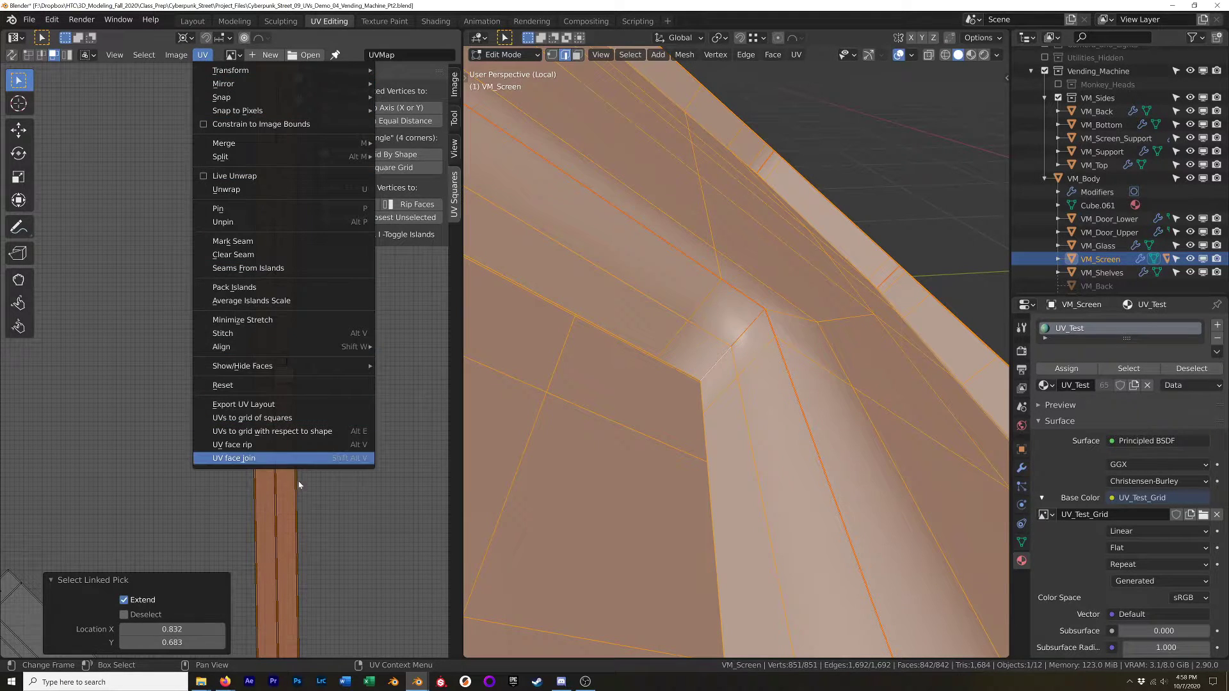
click(274, 431)
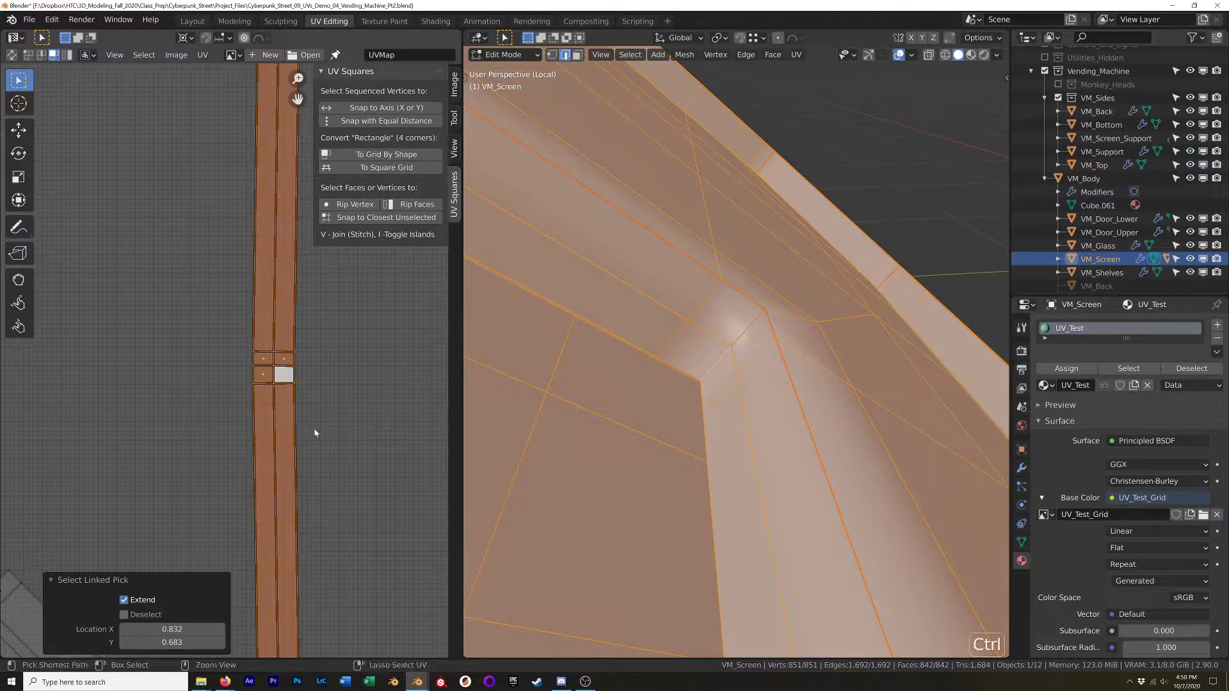
key(ctrl+e)
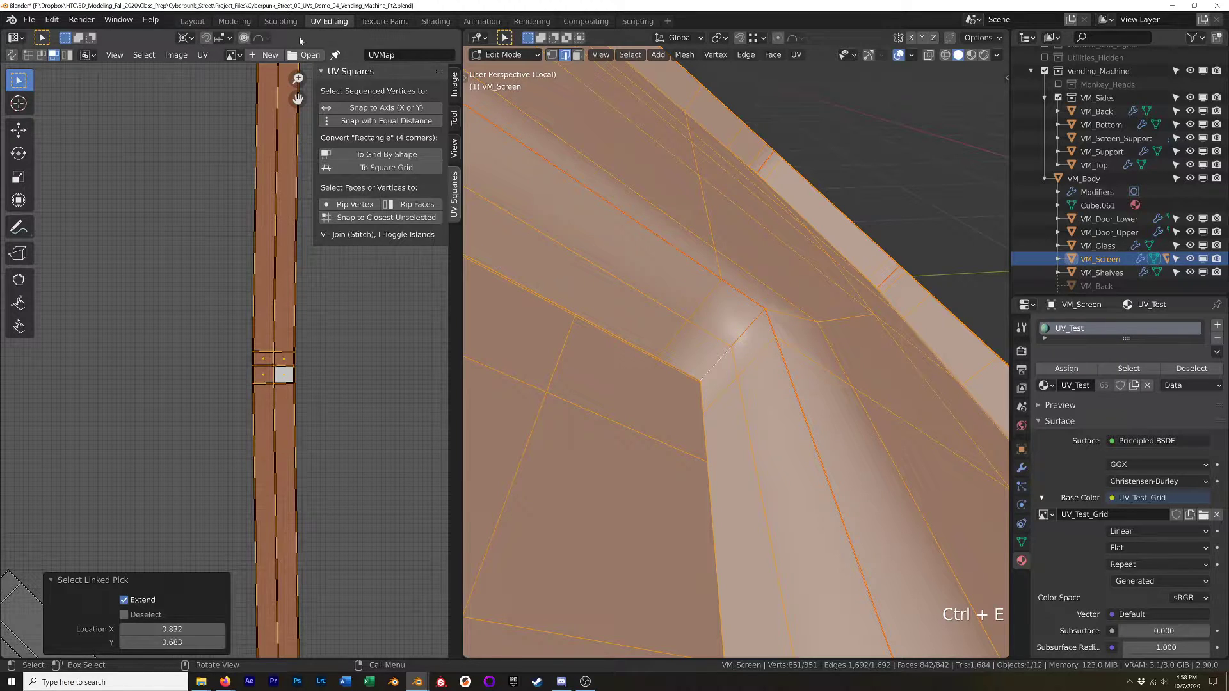
key(ctrl+e)
click(219, 340)
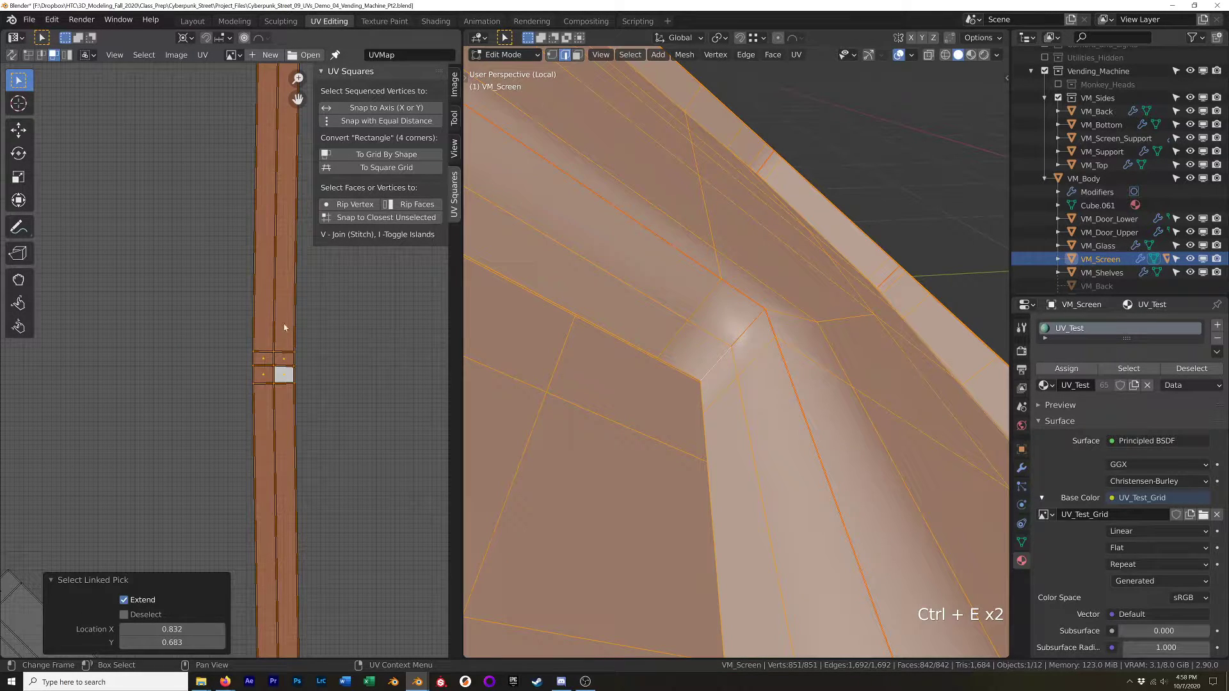
key(ctrl+z)
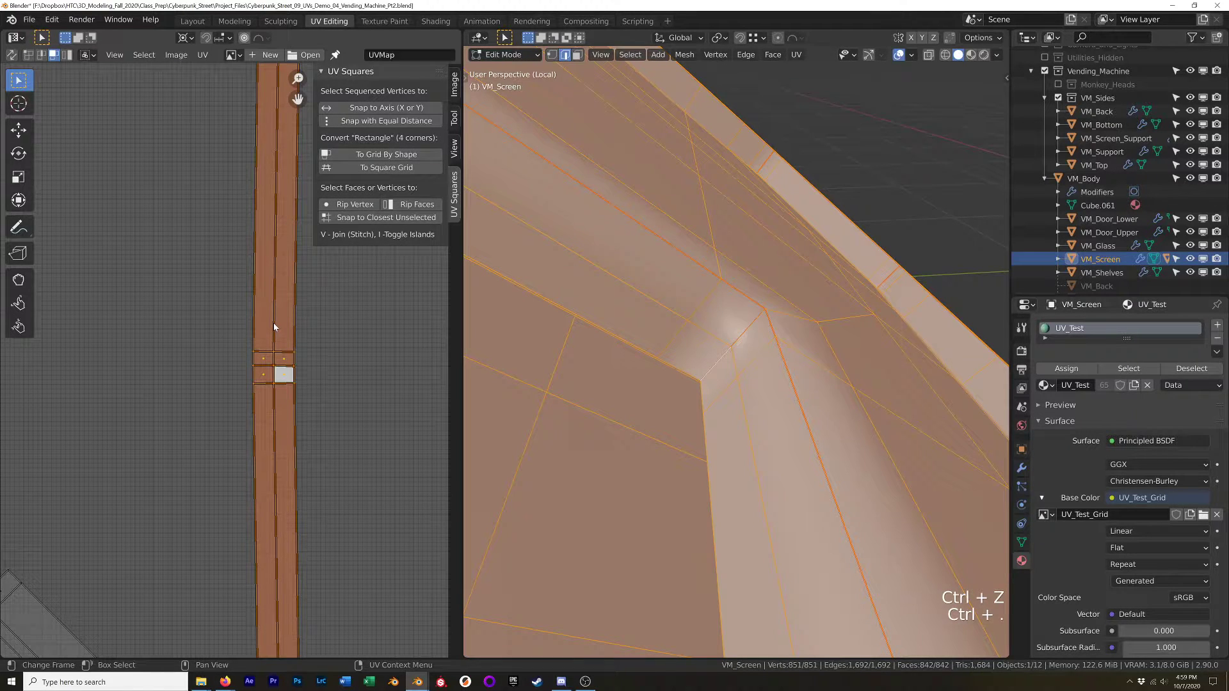
key(alt+e)
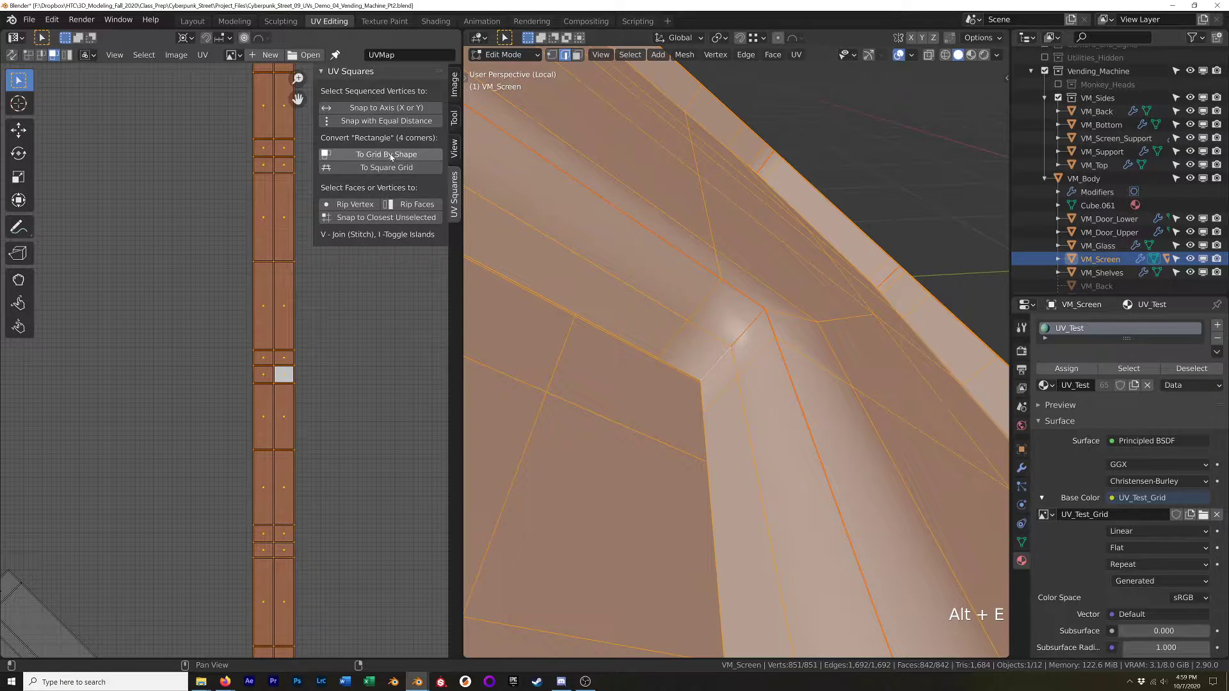
scroll(234, 348, down, 7)
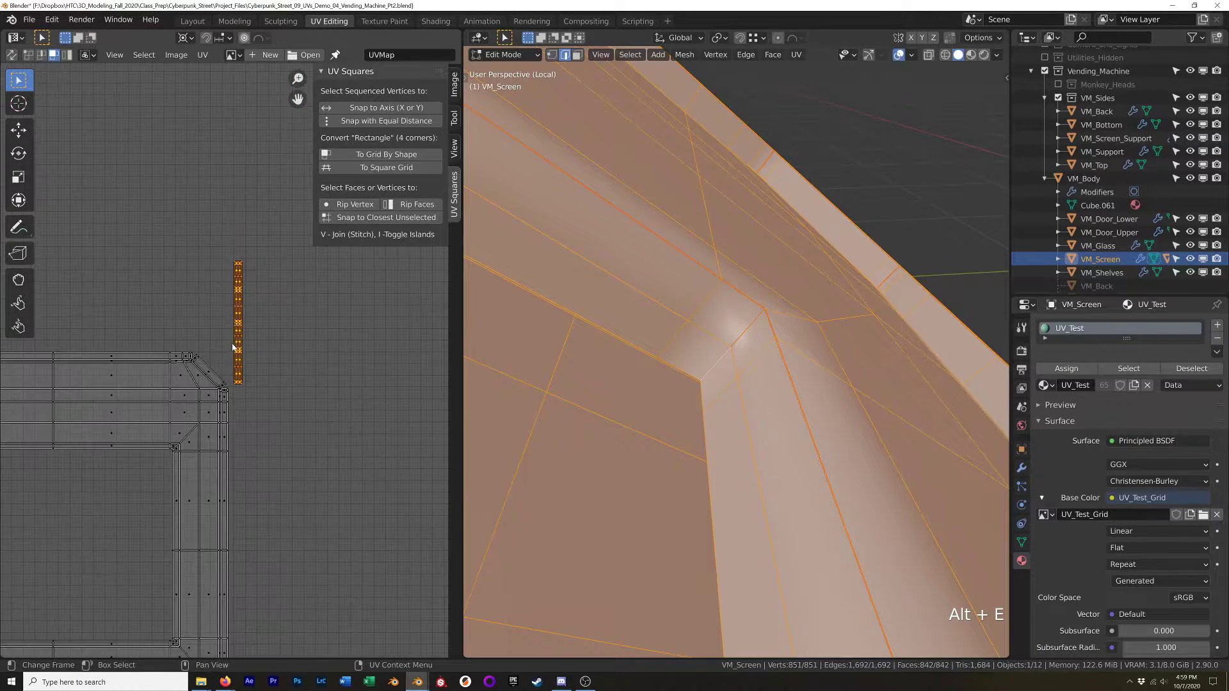
scroll(233, 344, down, 8)
scroll(240, 339, up, 10)
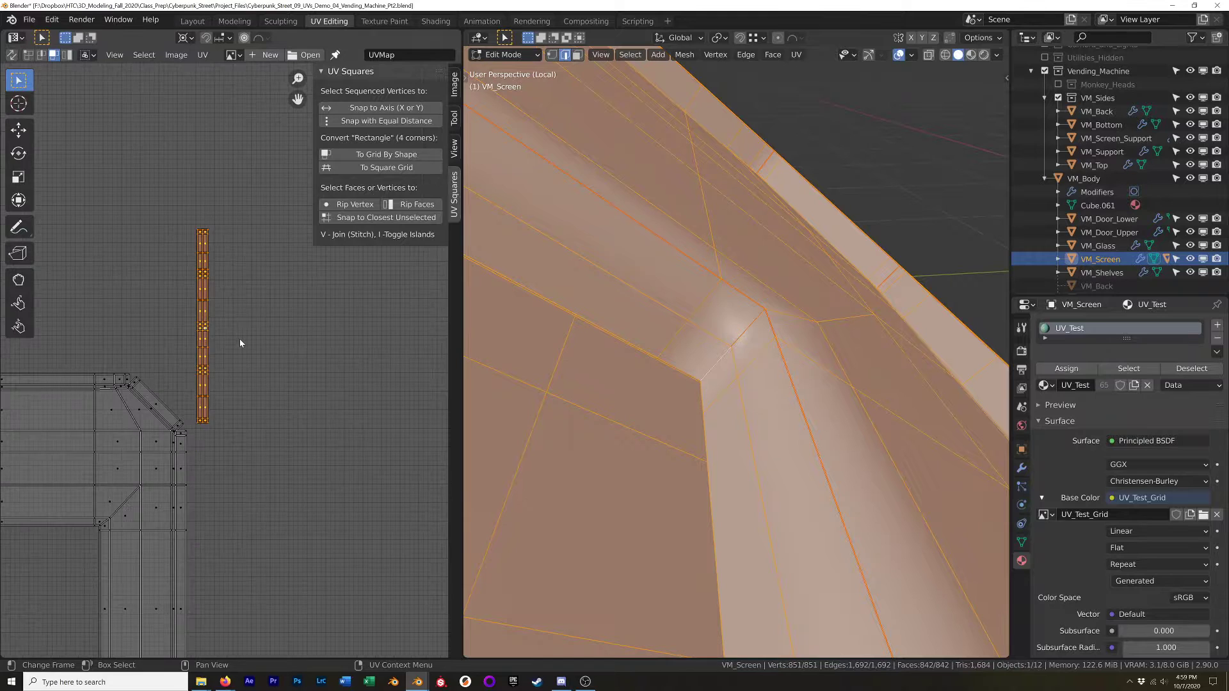
scroll(240, 343, up, 3)
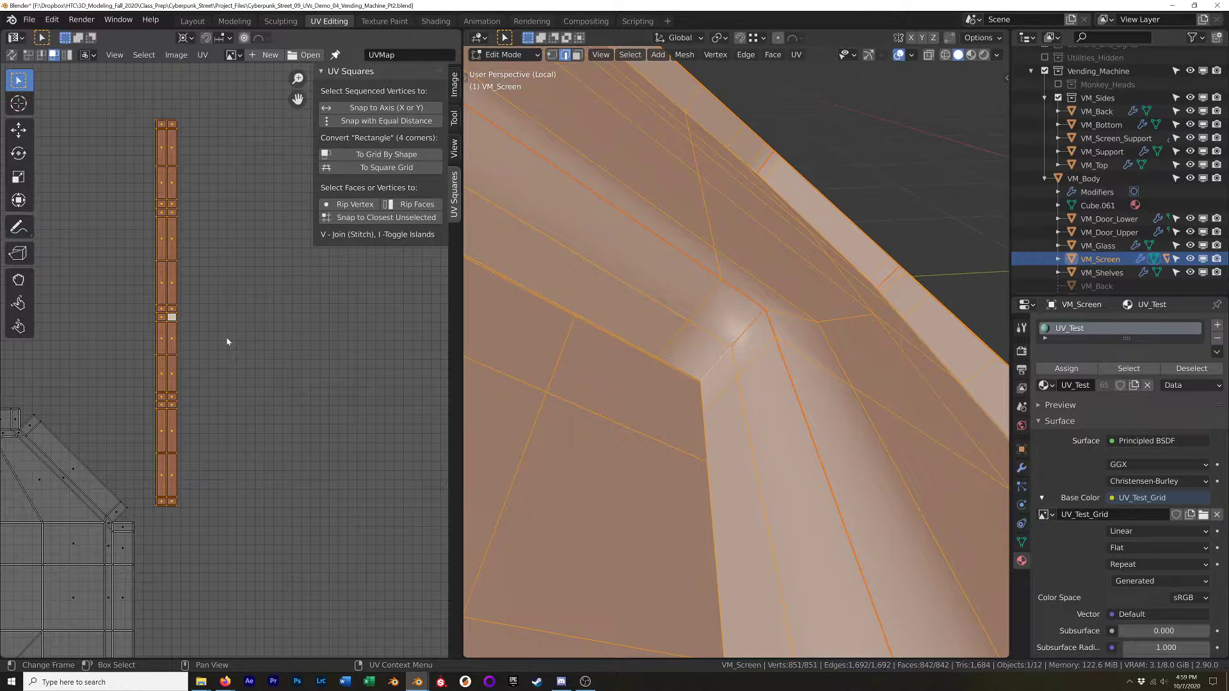
scroll(170, 337, up, 5)
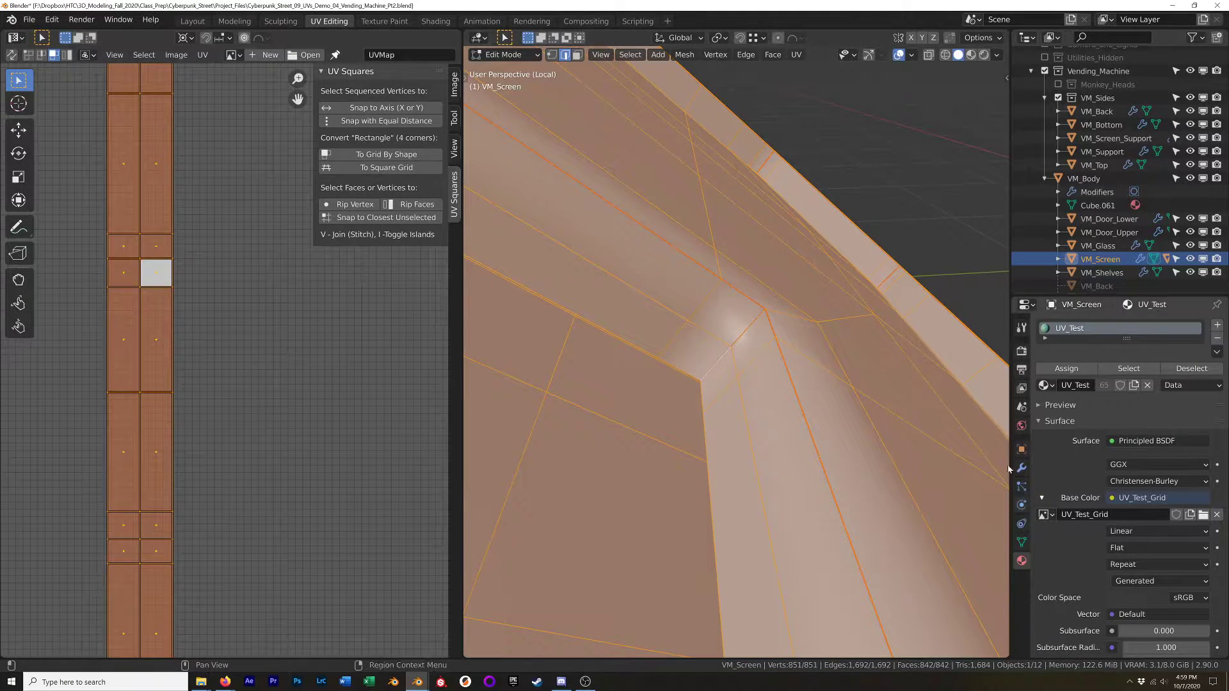
Switch the 3D view to Material Preview shading to show the UV_Test grid around the small recess's corner.
click(1022, 450)
click(1022, 561)
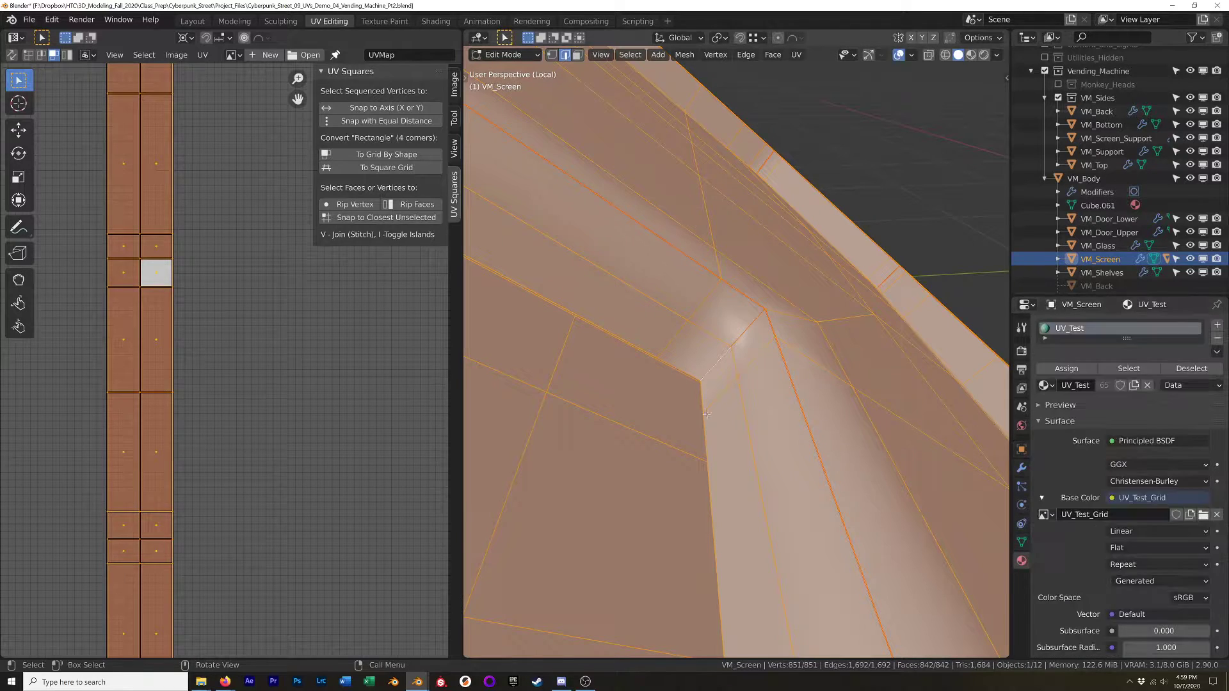
key(z)
click(717, 425)
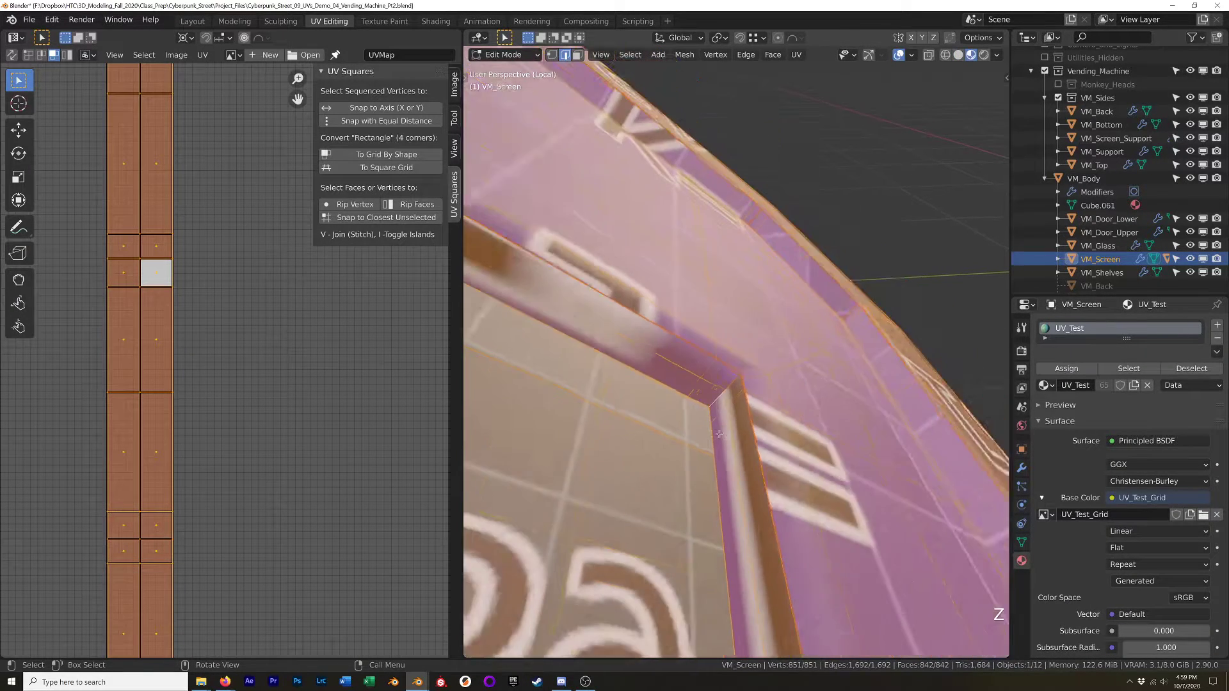
scroll(718, 427, down, 2)
scroll(295, 376, down, 3)
Select all UV islands and average their scale, checking the straightened wall island.
key(a)
key(q)
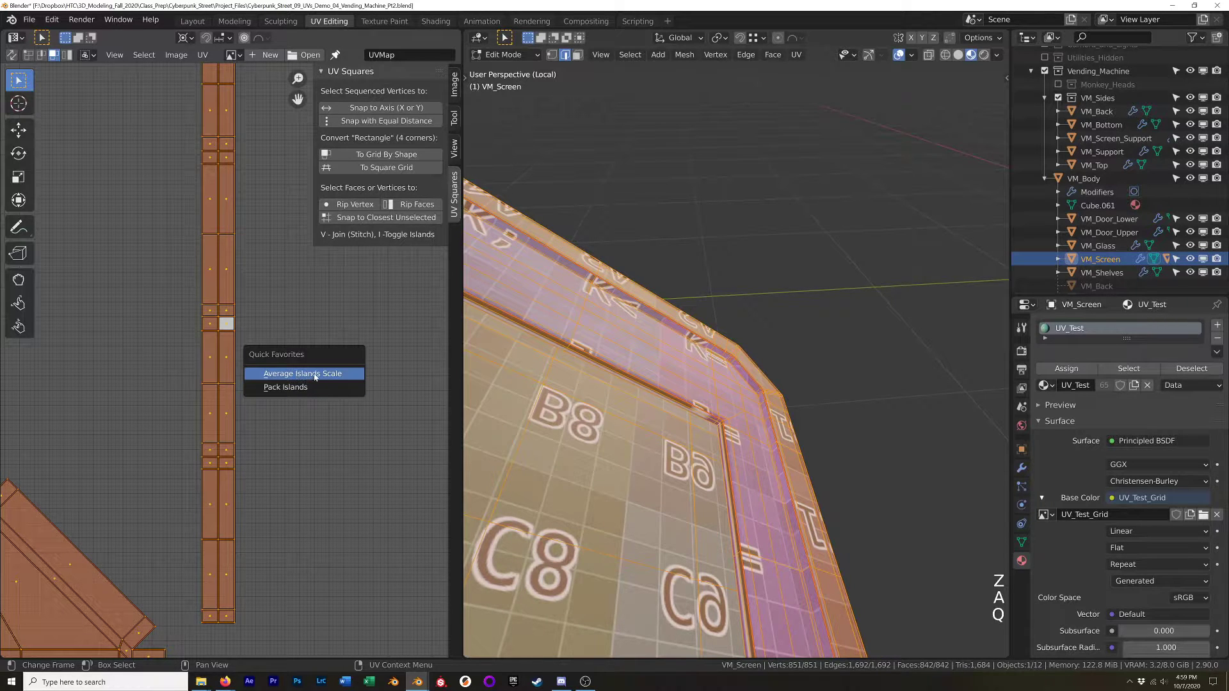
click(297, 374)
scroll(675, 406, up, 3)
scroll(714, 417, down, 2)
scroll(699, 410, up, 3)
scroll(640, 400, down, 1)
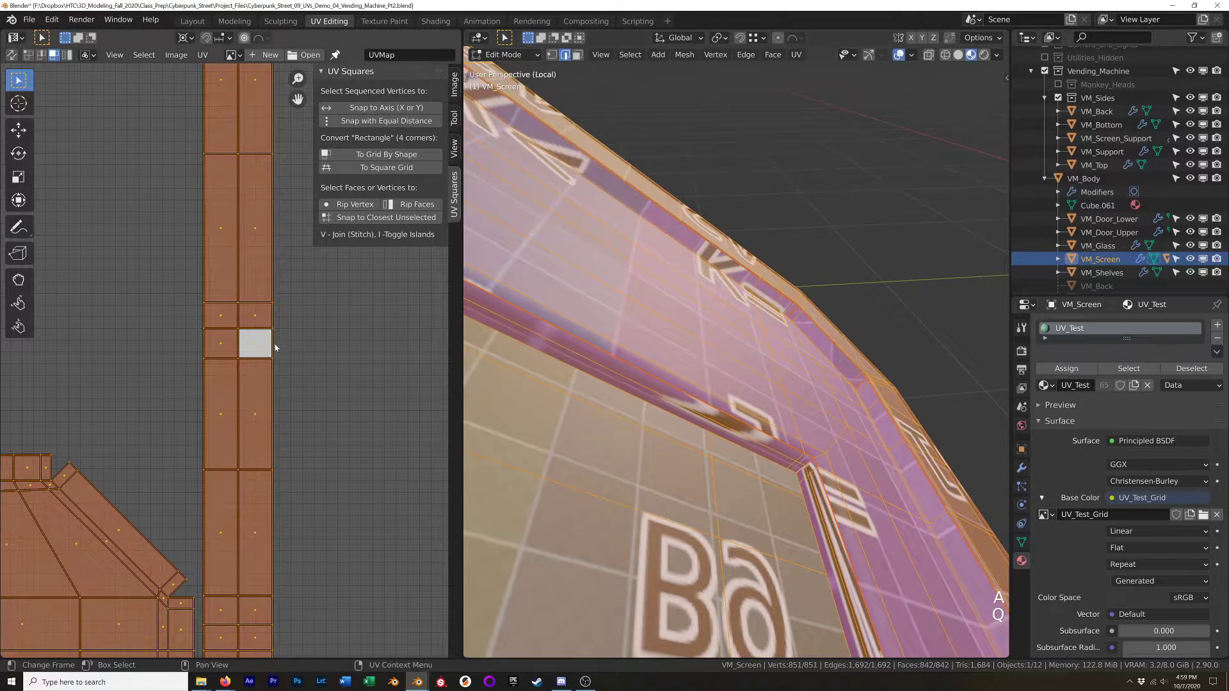
scroll(274, 344, down, 4)
scroll(276, 347, up, 1)
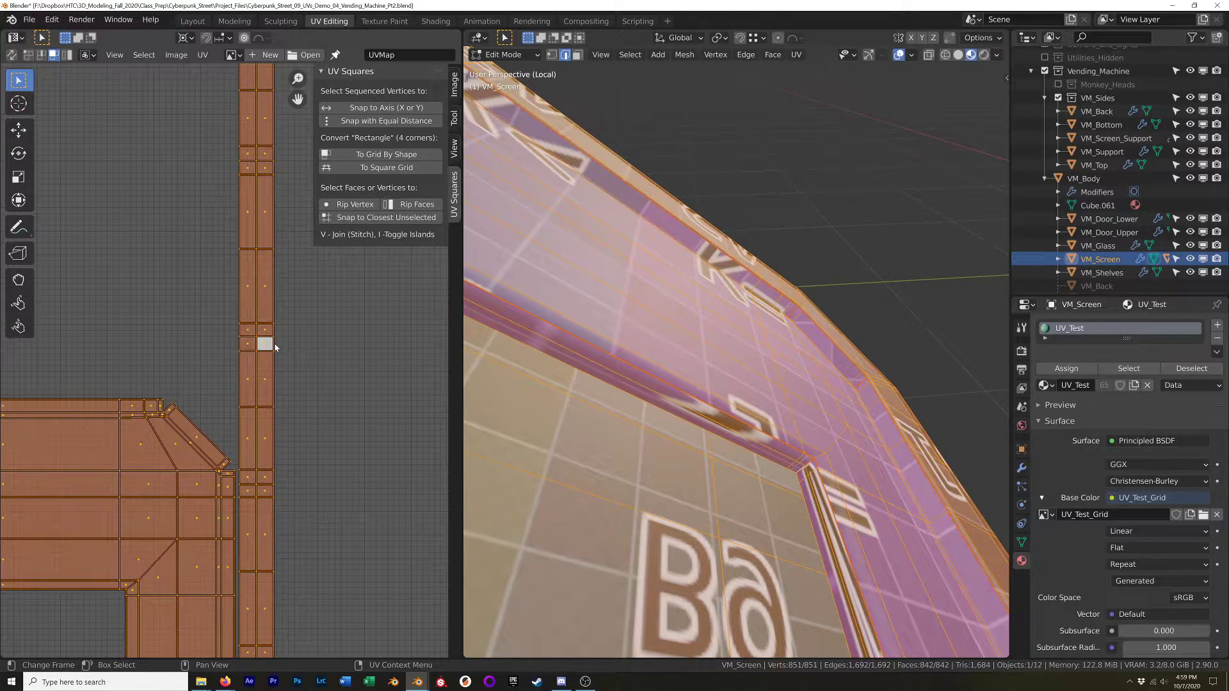
Select the small recess's wall island with its linked faces and unwrap again.
click(266, 331)
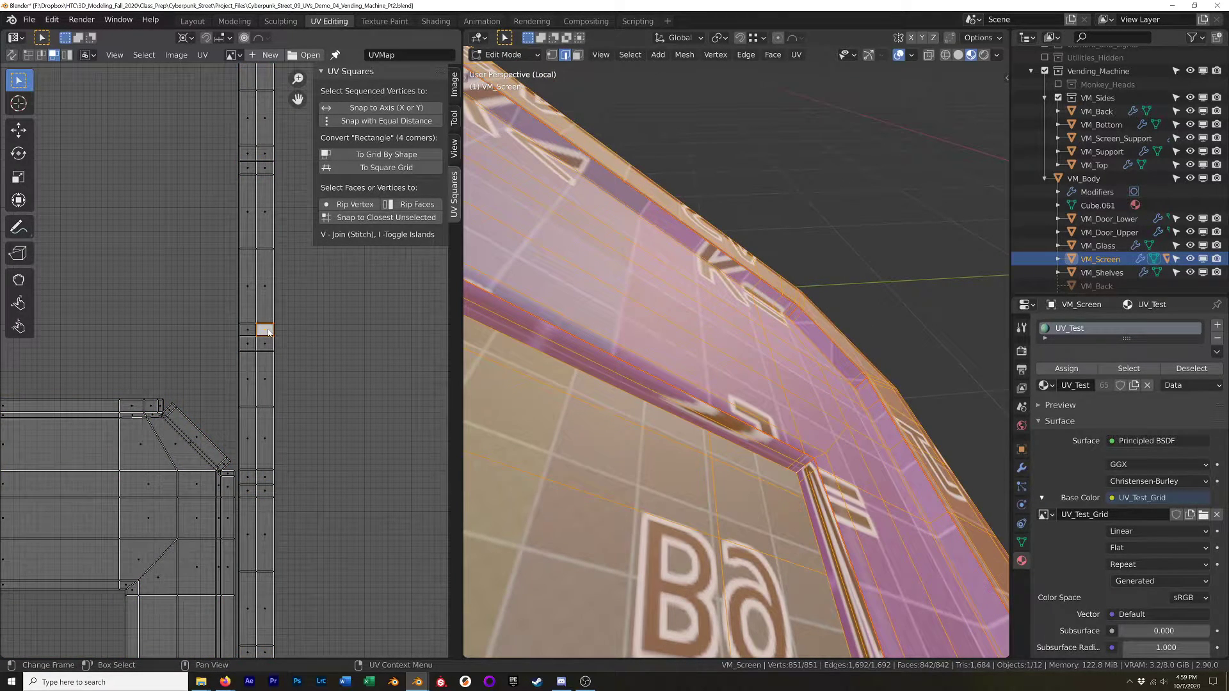
key(l)
key(u)
click(267, 332)
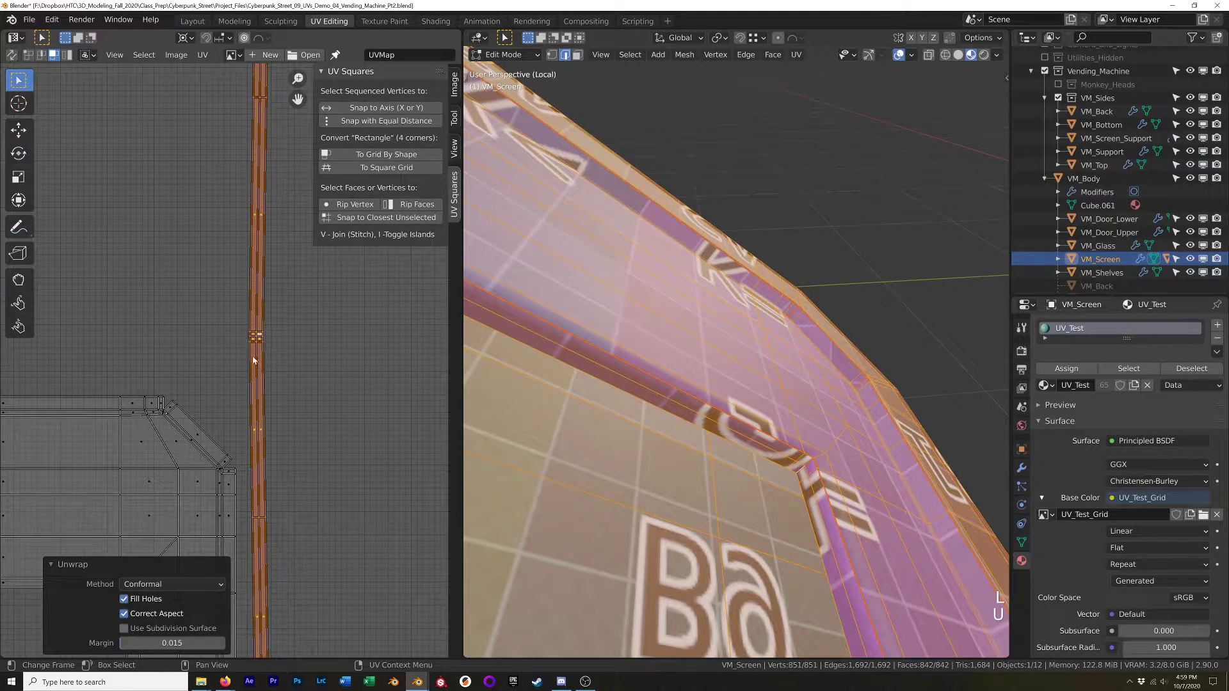
scroll(253, 361, down, 5)
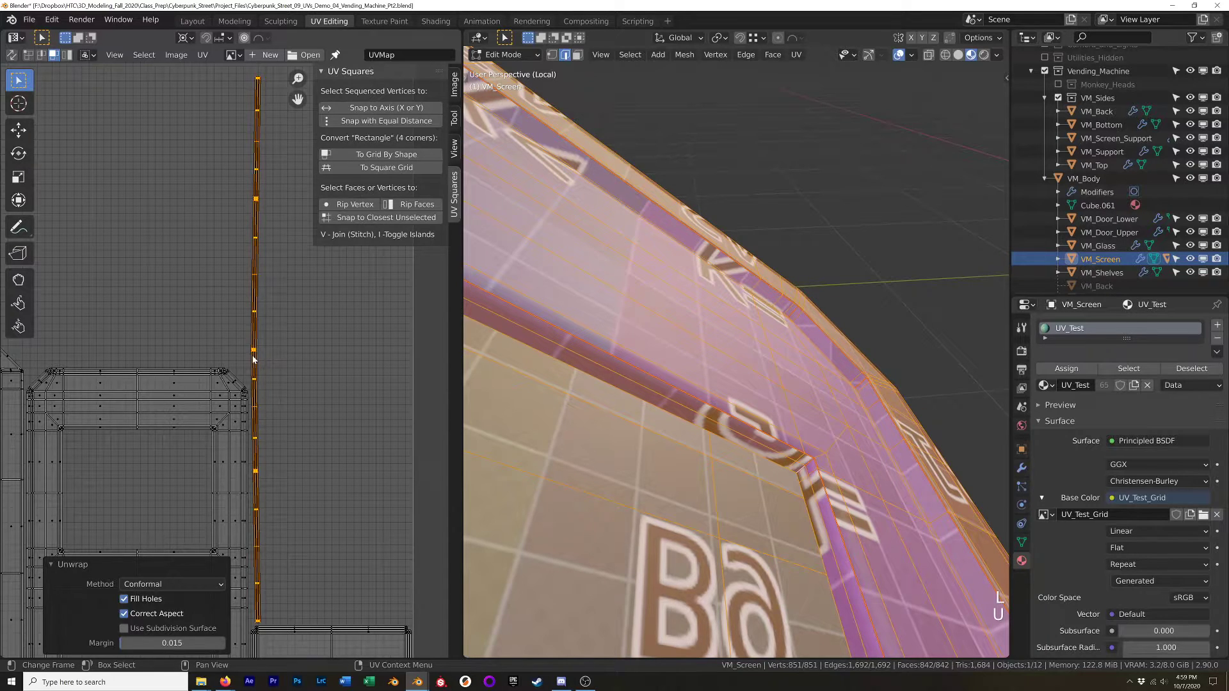
Try the Angle Based unwrap method and return to Conformal.
click(168, 585)
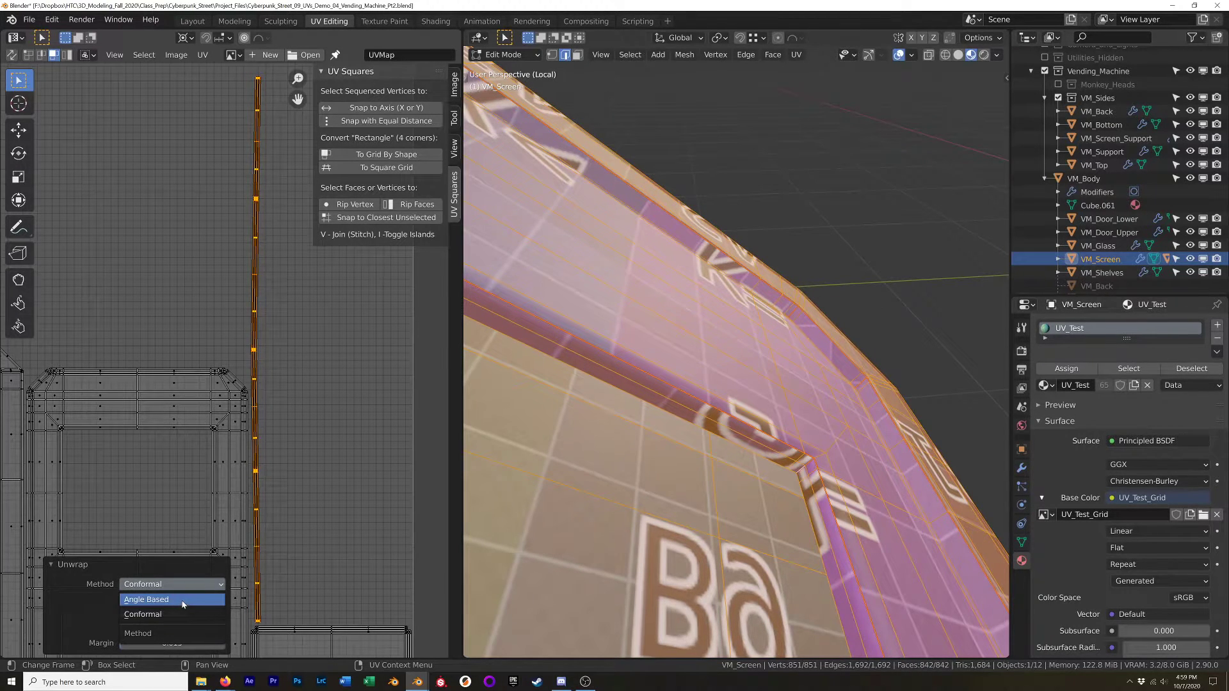
click(181, 601)
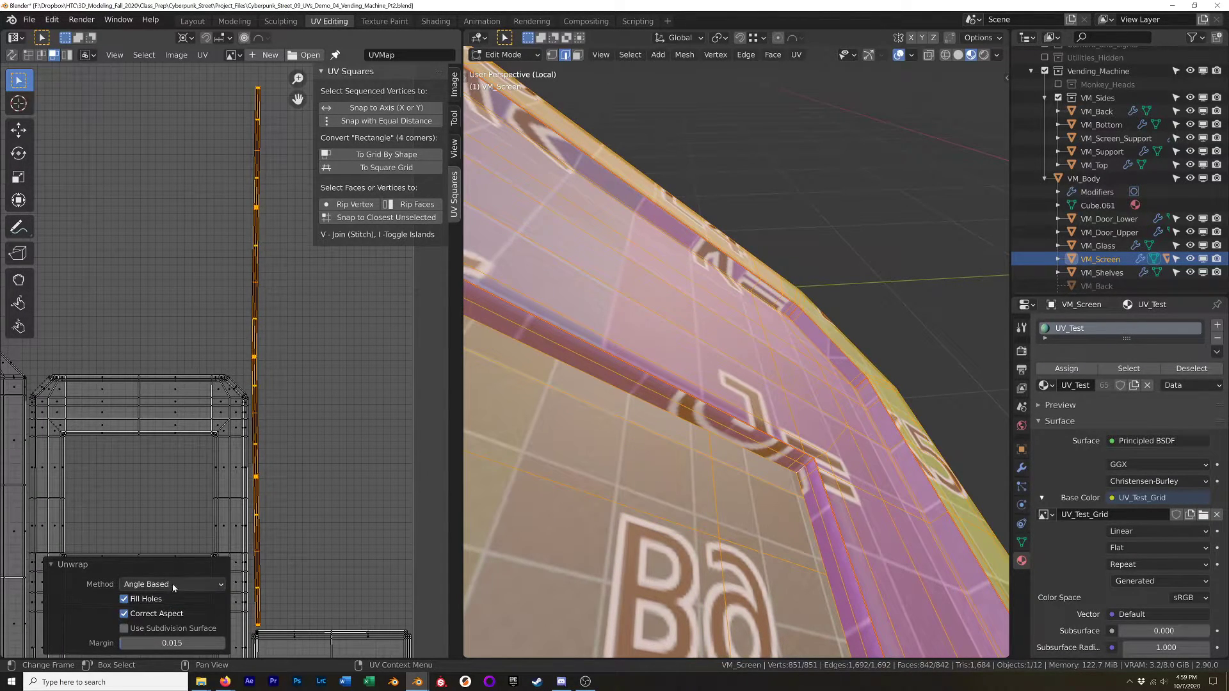
click(182, 584)
click(176, 599)
Select single faces at the middle of the recess wall island and try converting them with To Grid By Shape.
middle_drag(265, 463, 310, 285)
scroll(273, 562, up, 3)
scroll(278, 545, down, 4)
shift+middle_drag(284, 169, 258, 431)
scroll(257, 431, up, 6)
scroll(304, 391, up, 6)
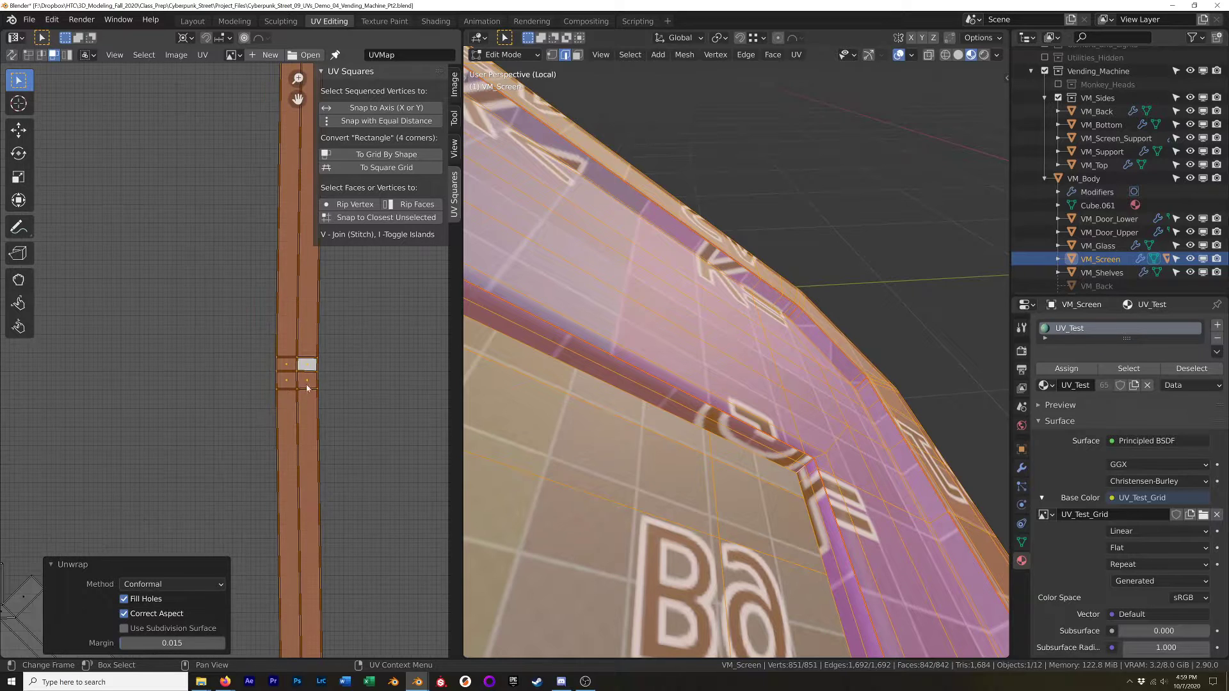
click(280, 337)
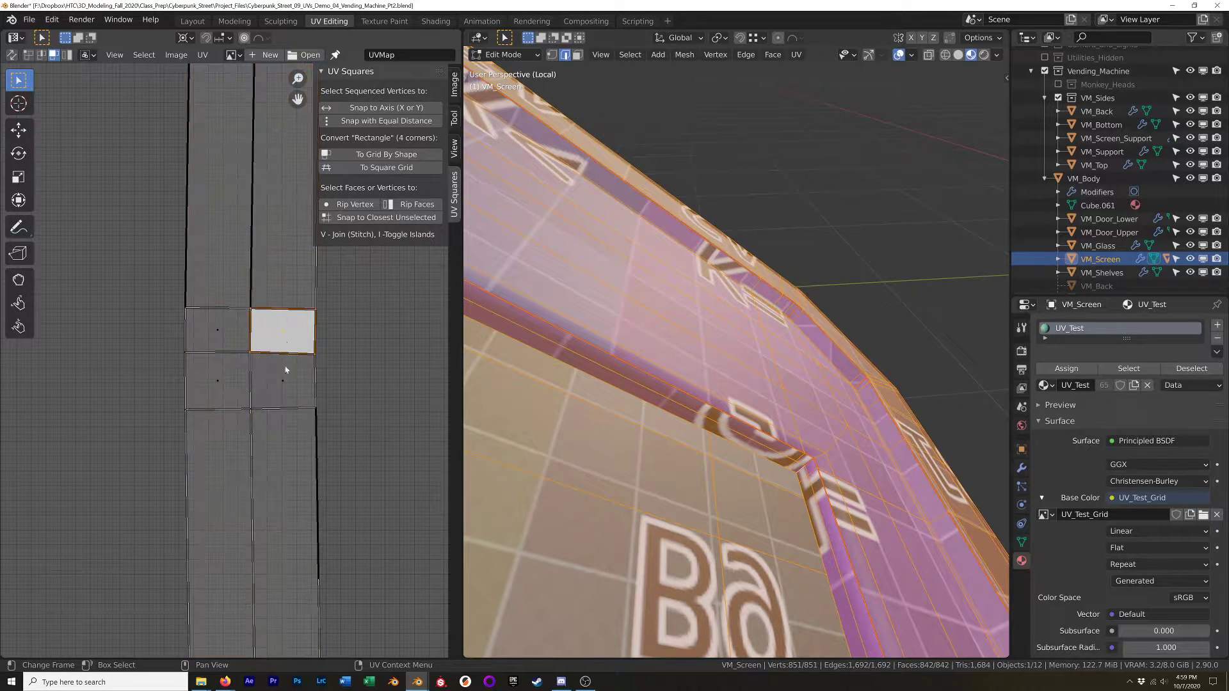
click(278, 379)
click(200, 388)
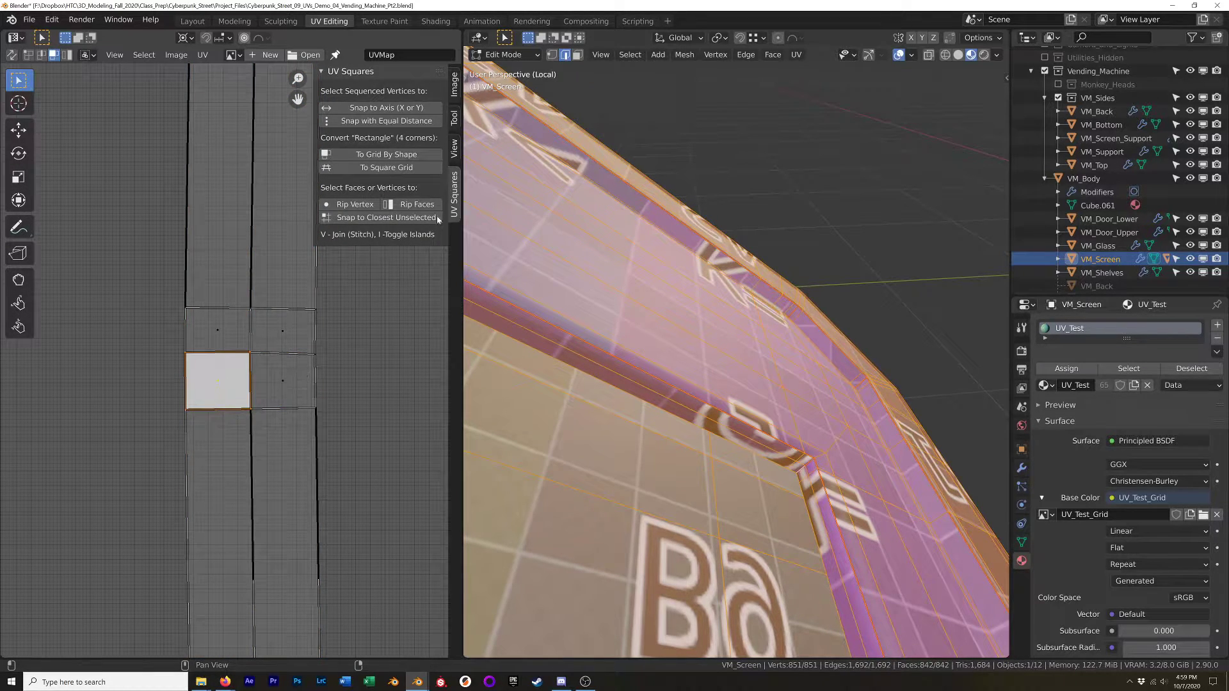
click(373, 156)
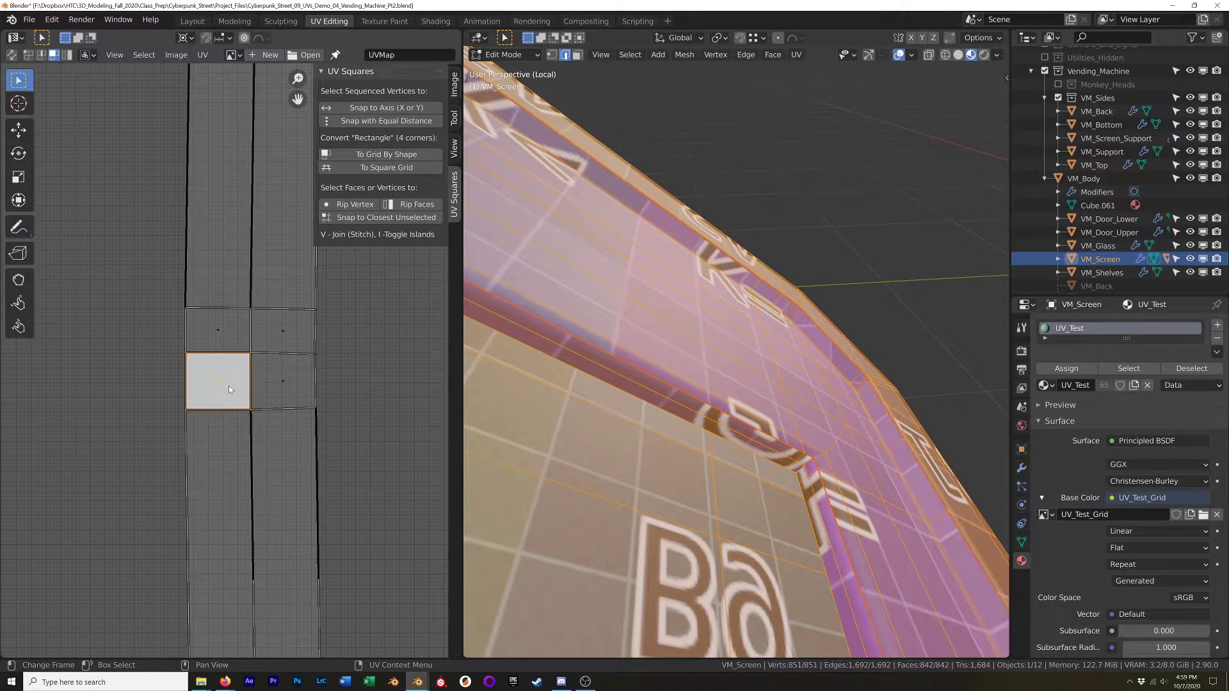
Select the whole linked wall island, try straightening it to a grid by shape, and undo the conversion.
key(l)
scroll(229, 386, down, 5)
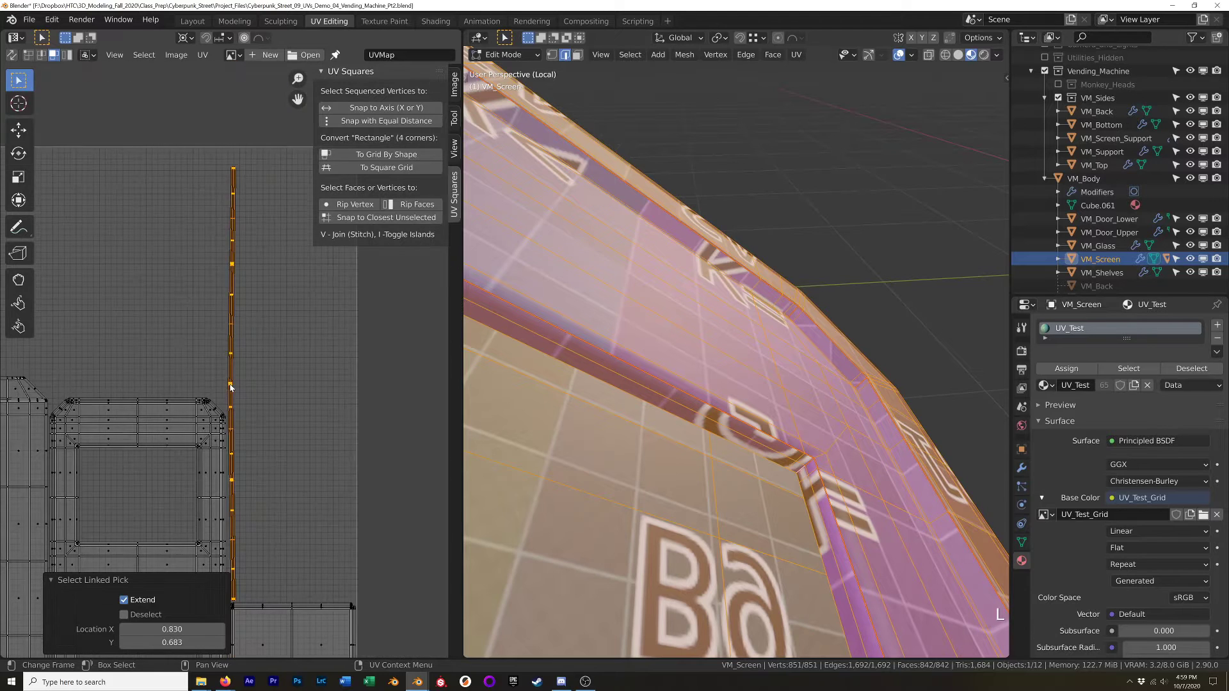
key(alt)
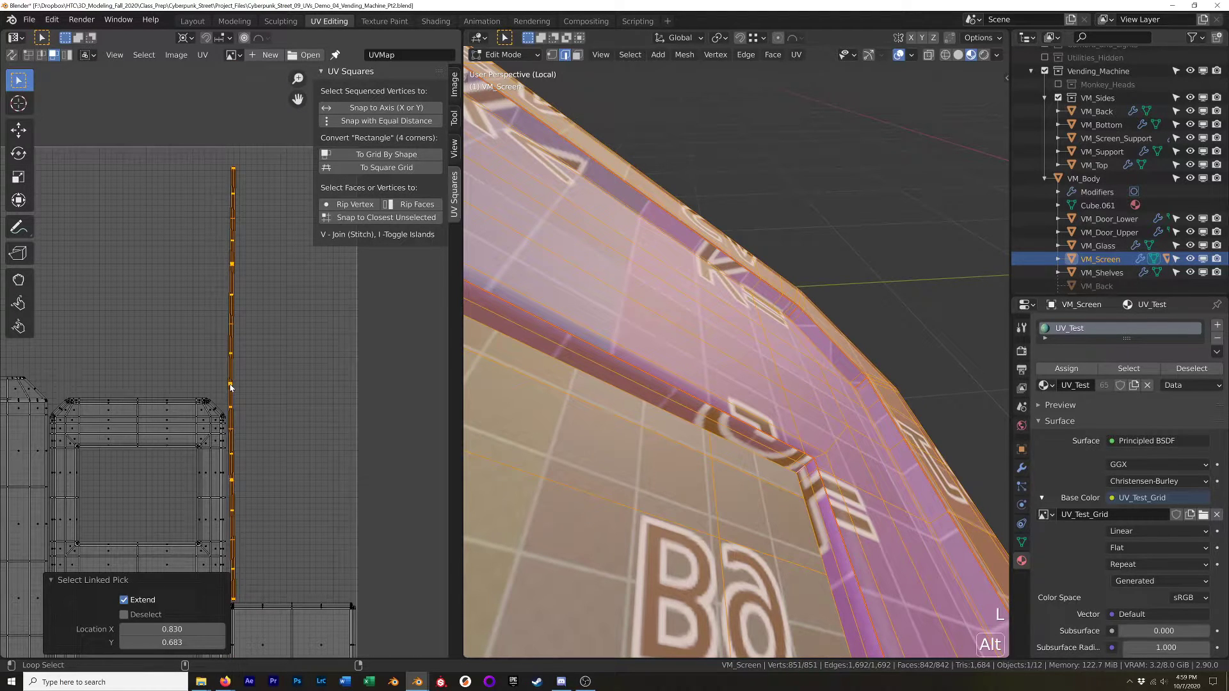
key(alt+e)
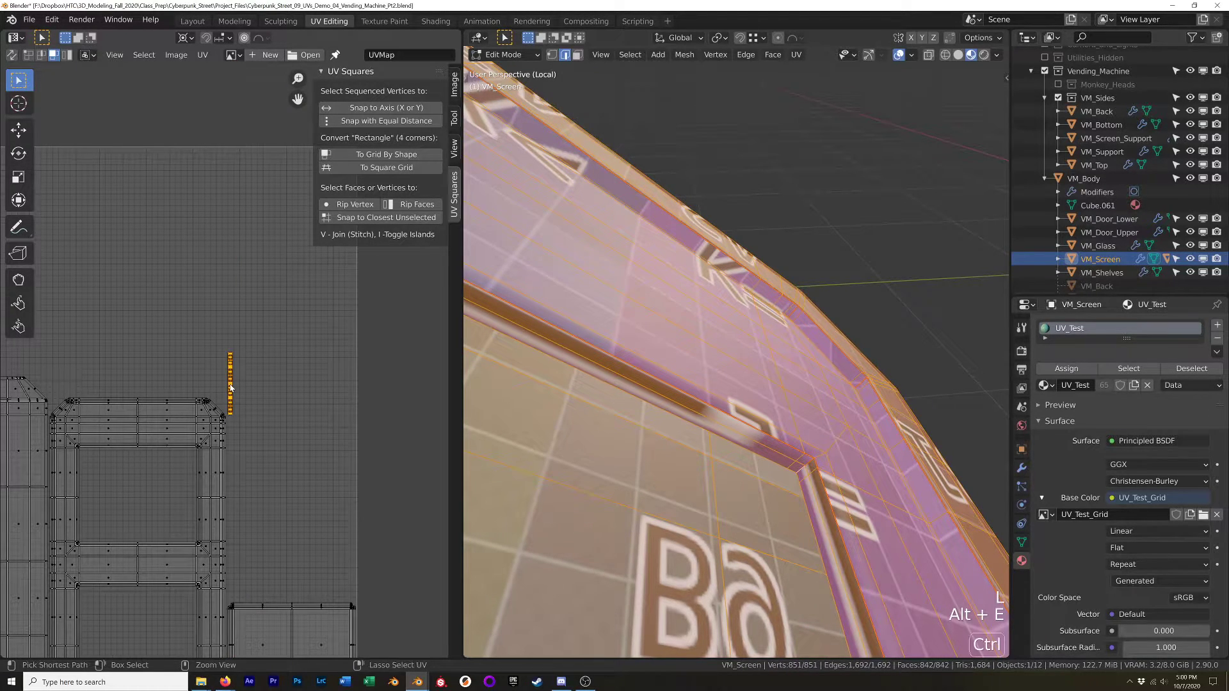
key(ctrl+z)
scroll(230, 387, up, 3)
scroll(230, 387, down, 3)
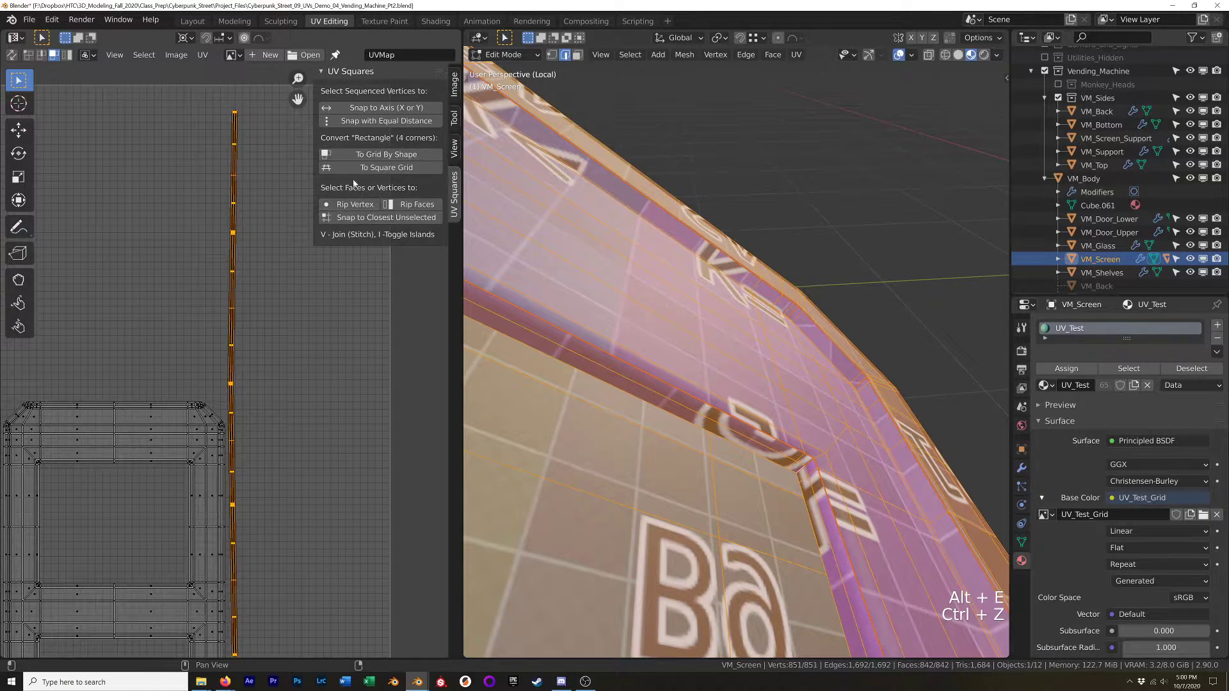
Try the UVs to grid with respect to shape command on the wall island, undo it, and check the object's transform scale.
click(205, 56)
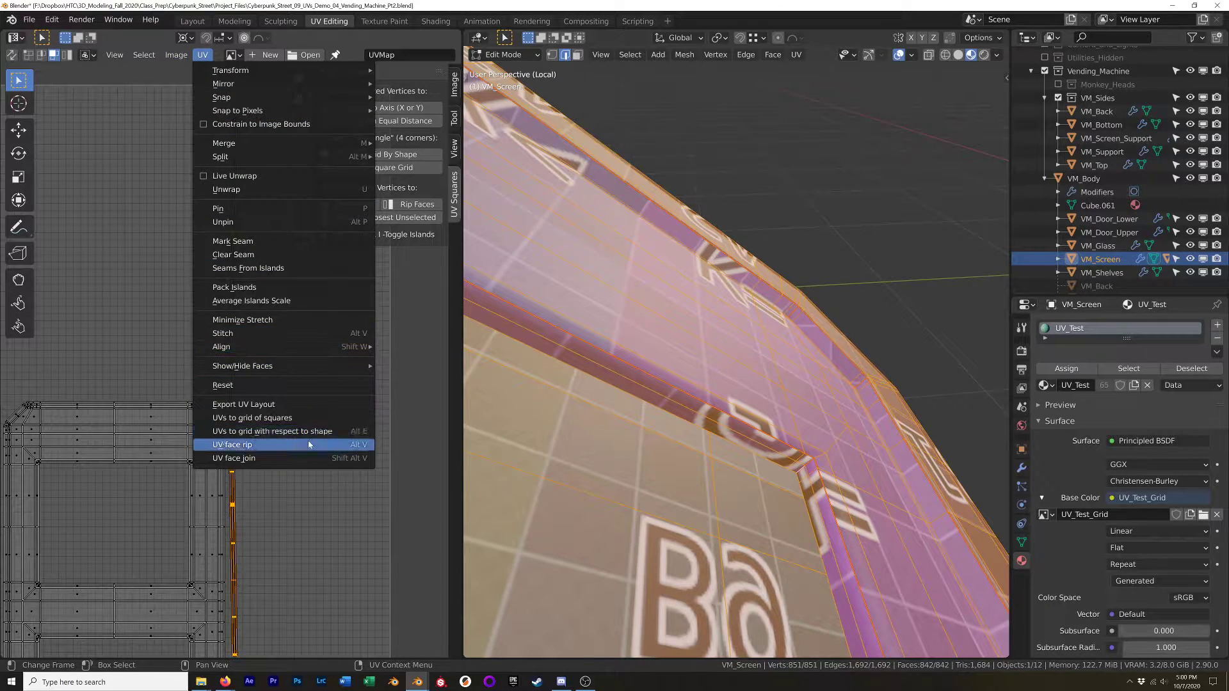
click(268, 433)
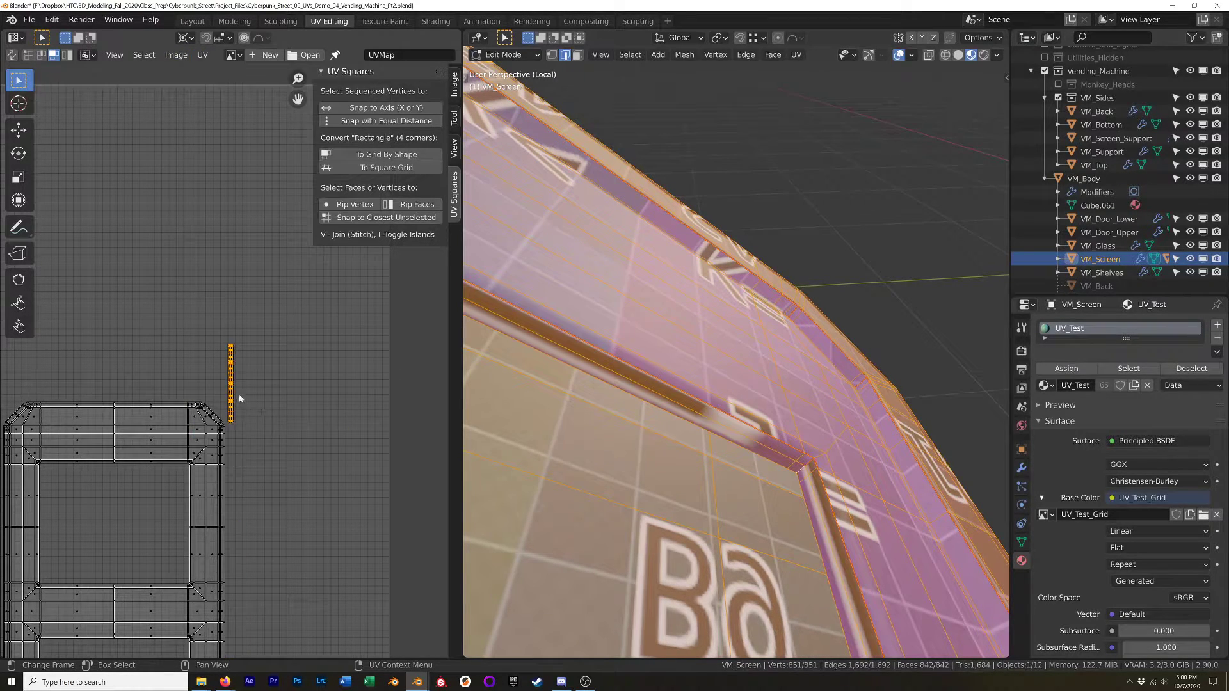
key(ctrl+z)
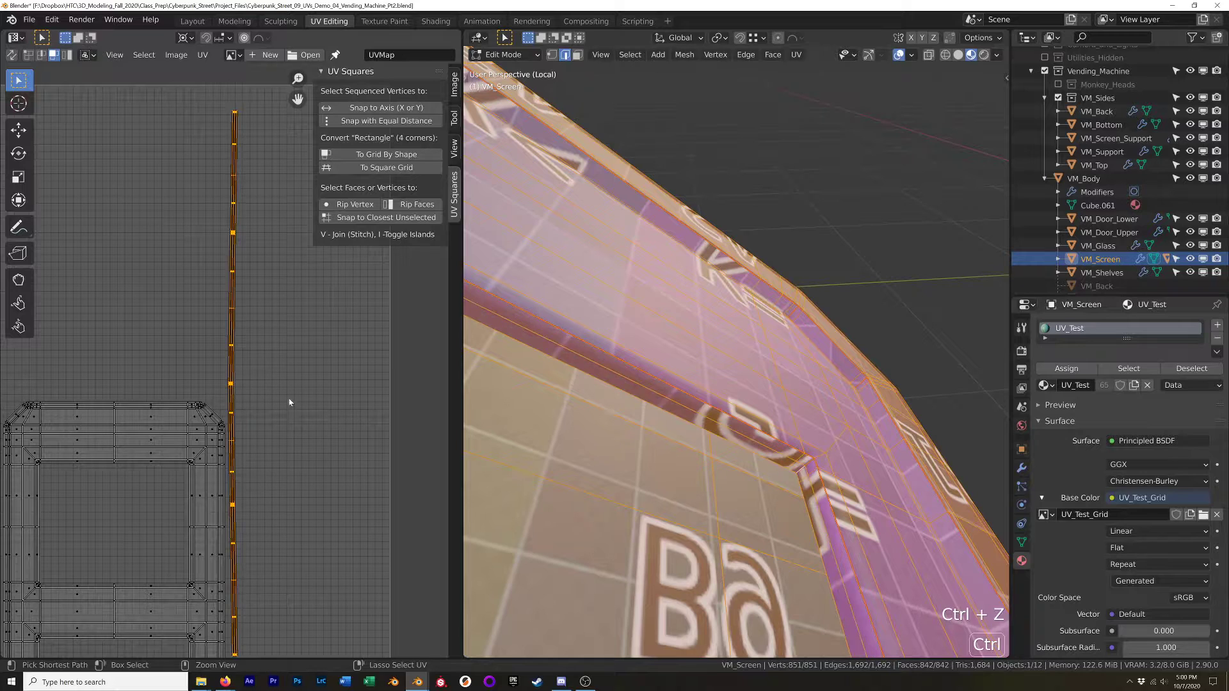
click(1021, 451)
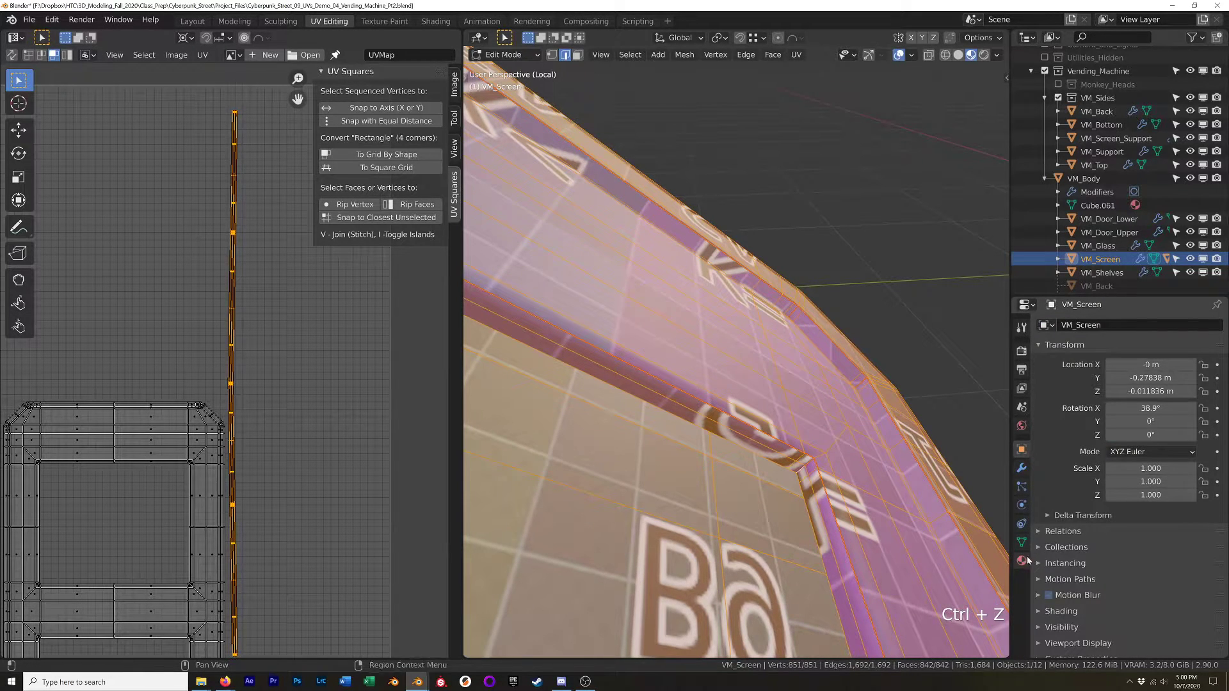
scroll(223, 387, up, 5)
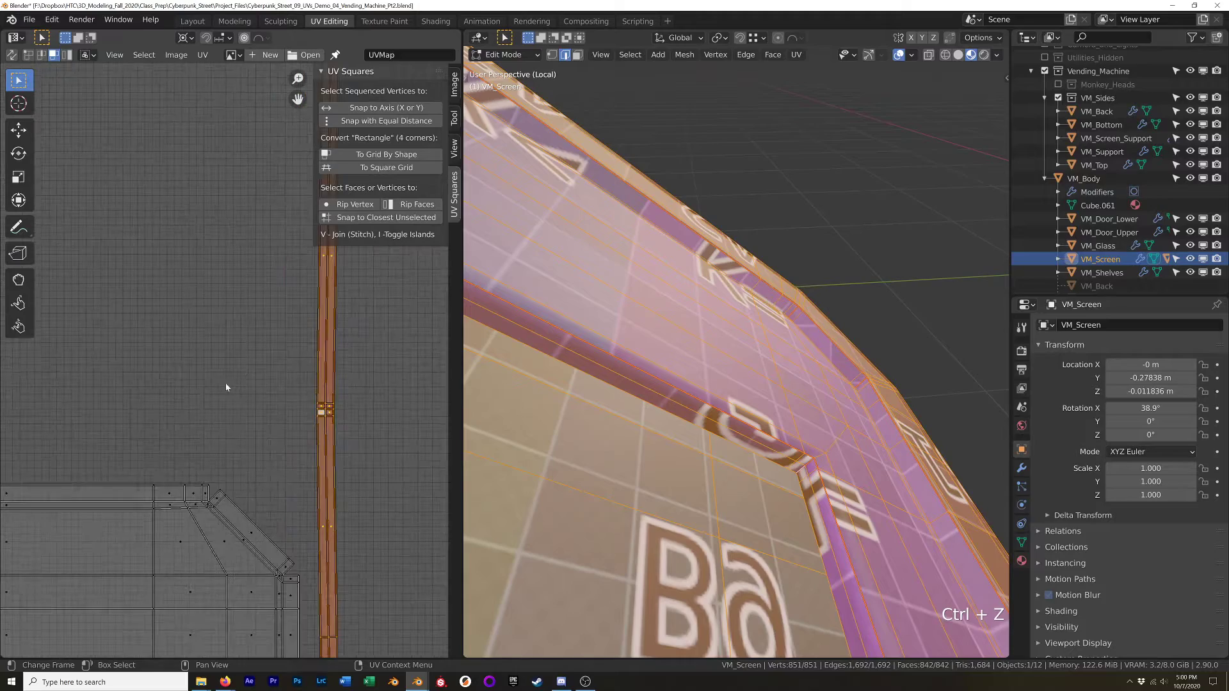
scroll(318, 417, down, 5)
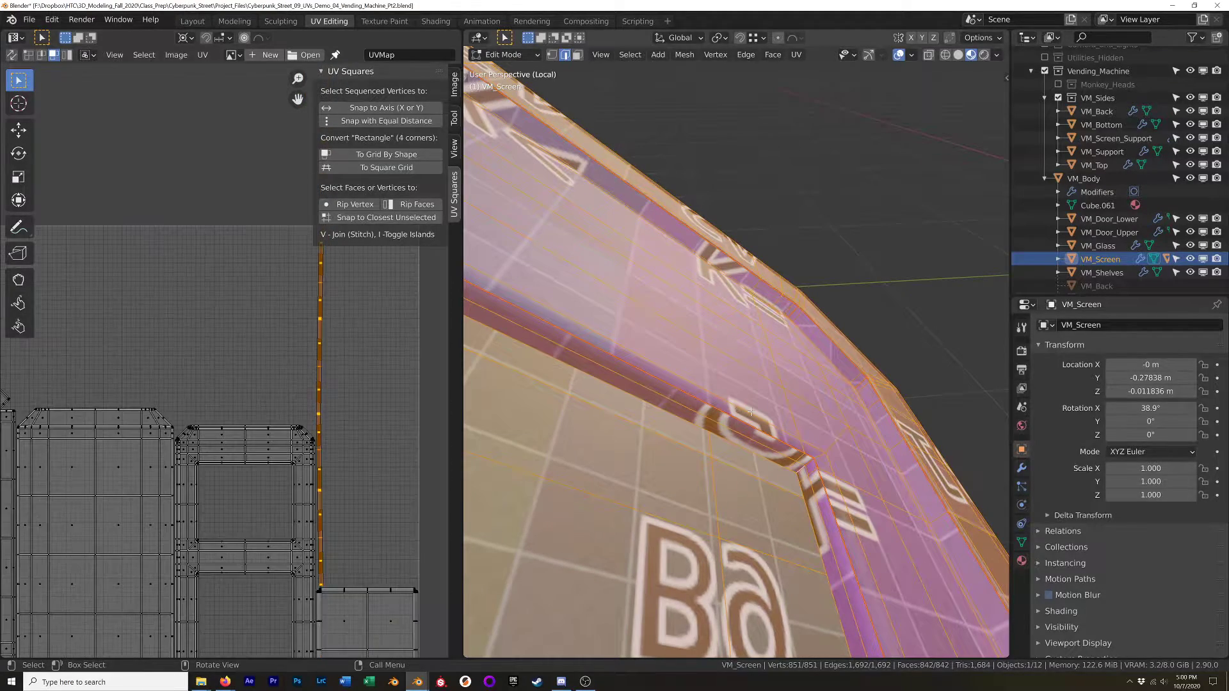
Mark a seam on the wall edges at the small recess's inner corner, across from the existing split.
middle_drag(761, 426, 666, 486)
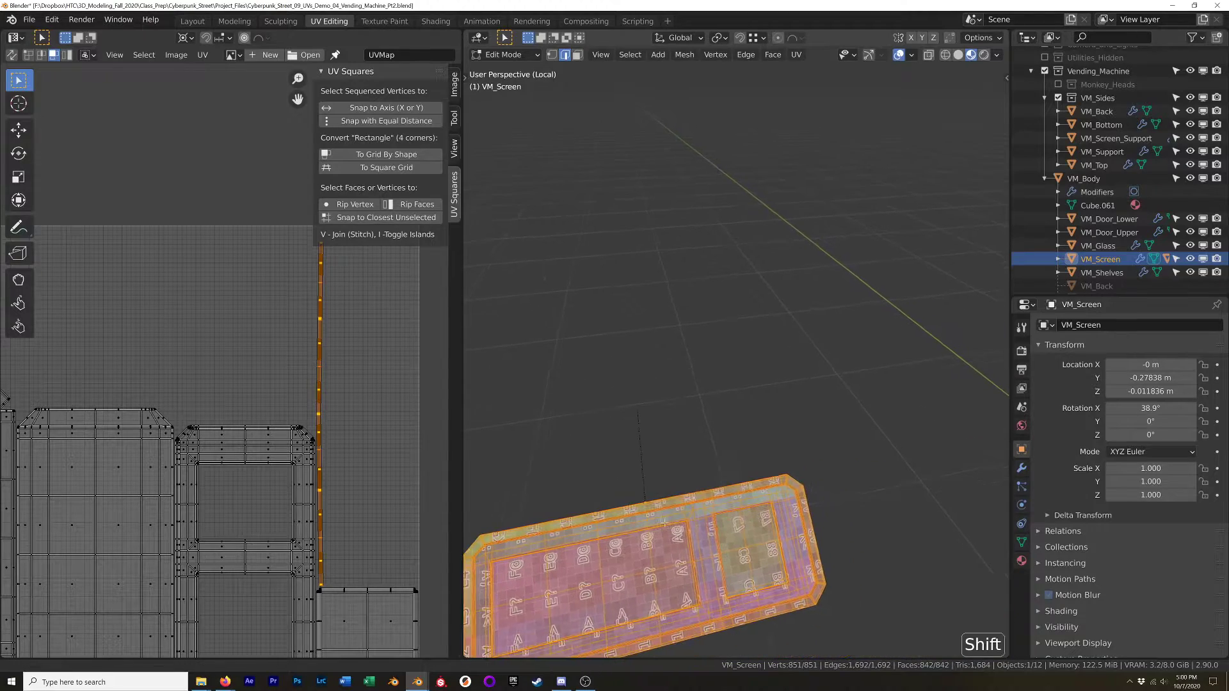
click(725, 523)
scroll(717, 512, up, 10)
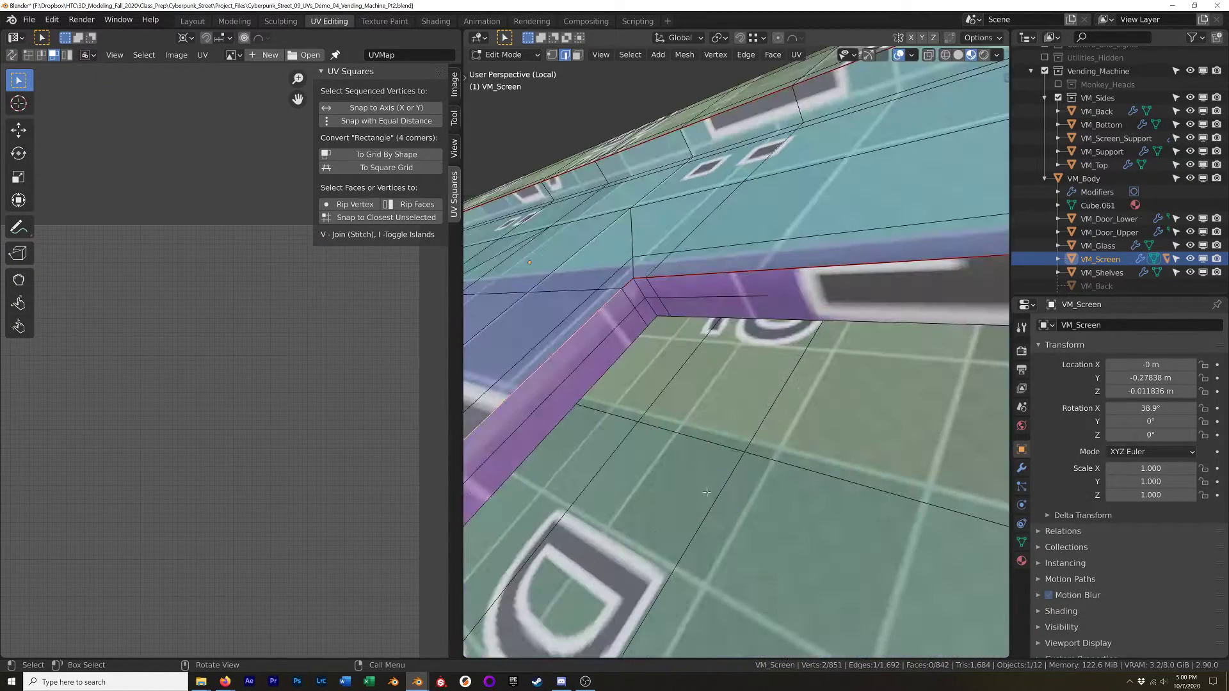
shift+click(640, 289)
right_click(650, 310)
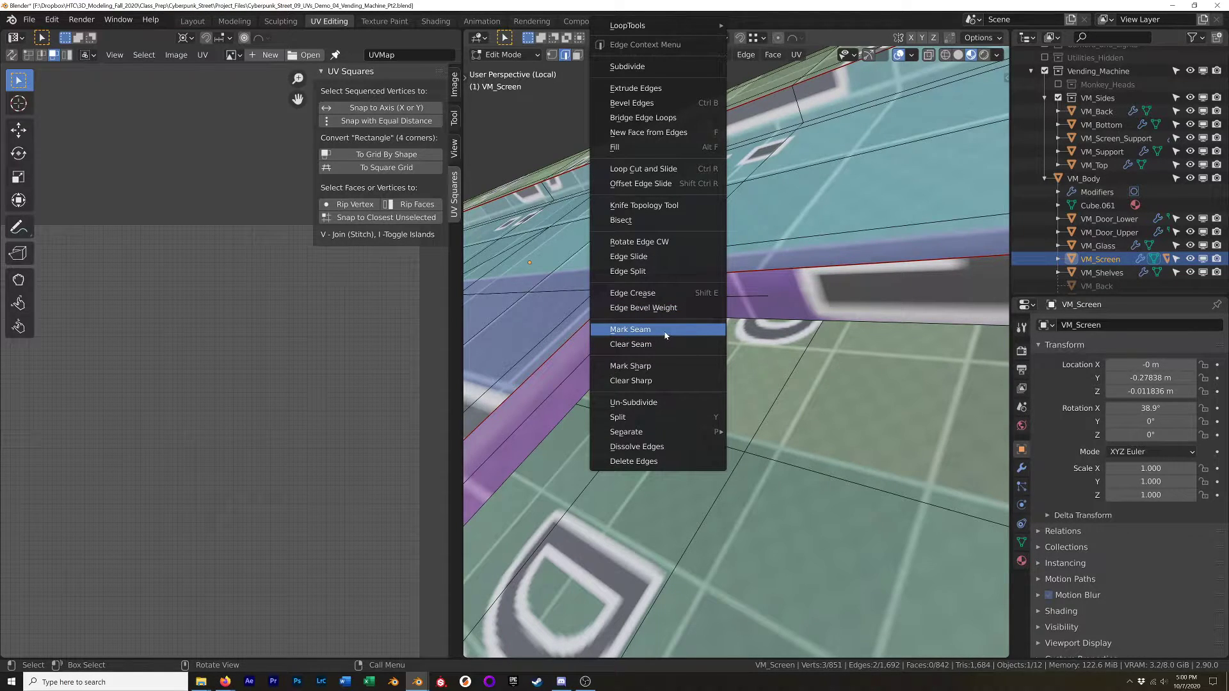
click(666, 331)
scroll(648, 370, down, 10)
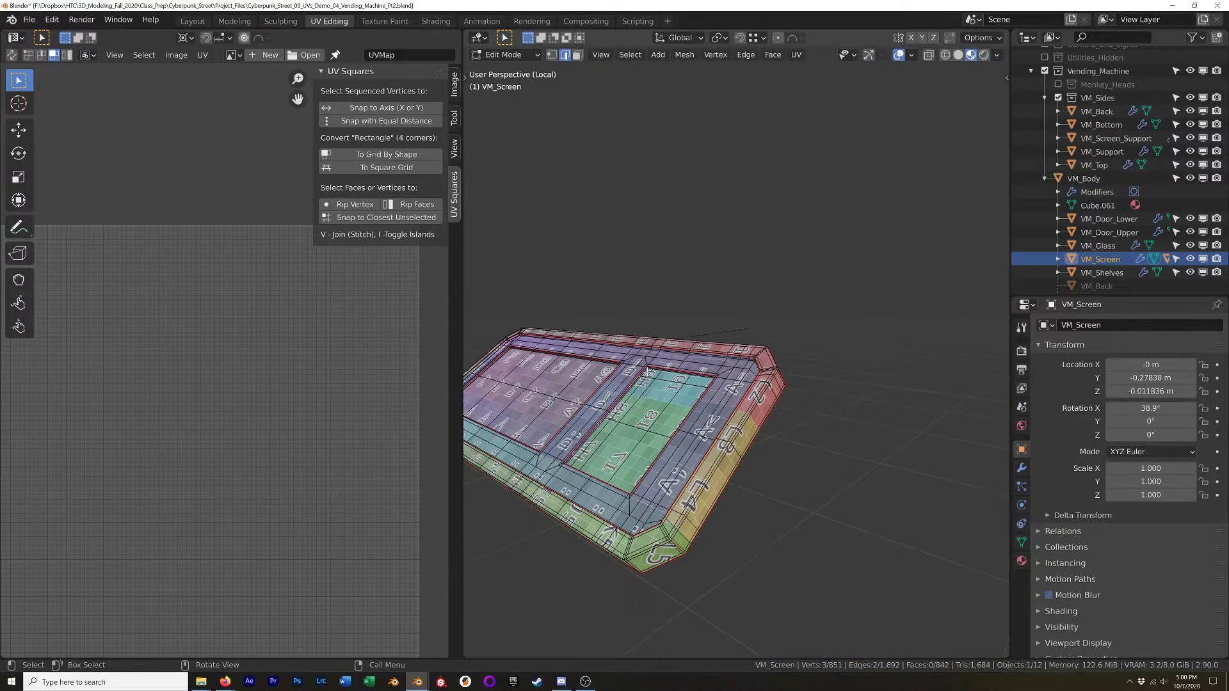
Select all of VM_Screen to examine its wall islands in the UV layout and the UV_Test grid on the small recess in Object Mode.
shift+middle_drag(646, 371, 655, 346)
key(a)
scroll(290, 543, up, 4)
shift+middle_drag(324, 528, 146, 434)
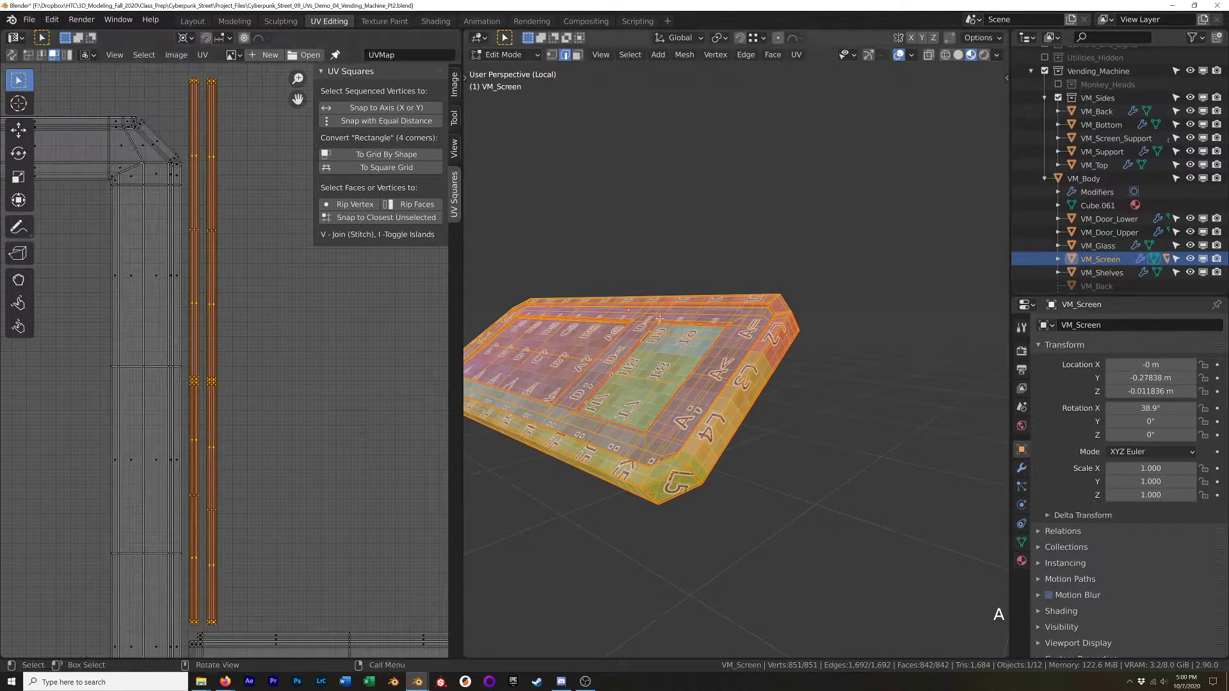
key(Tab)
scroll(663, 333, up, 8)
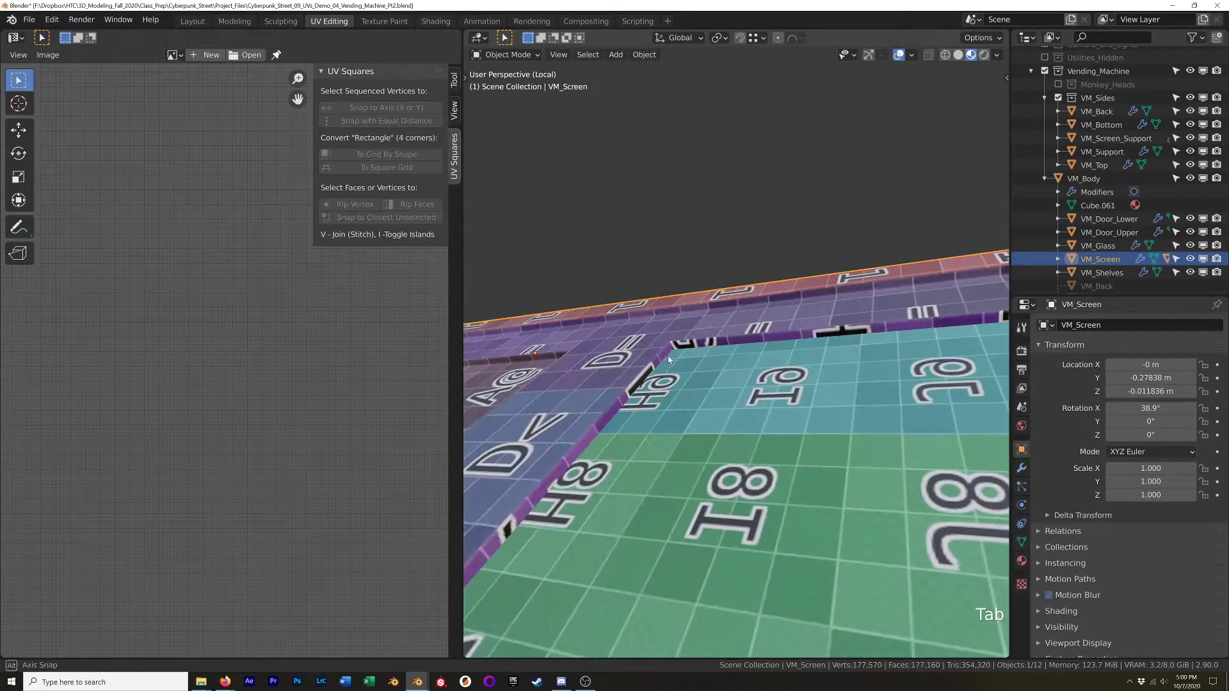
scroll(668, 356, down, 10)
shift+middle_drag(643, 439, 720, 378)
key(Tab)
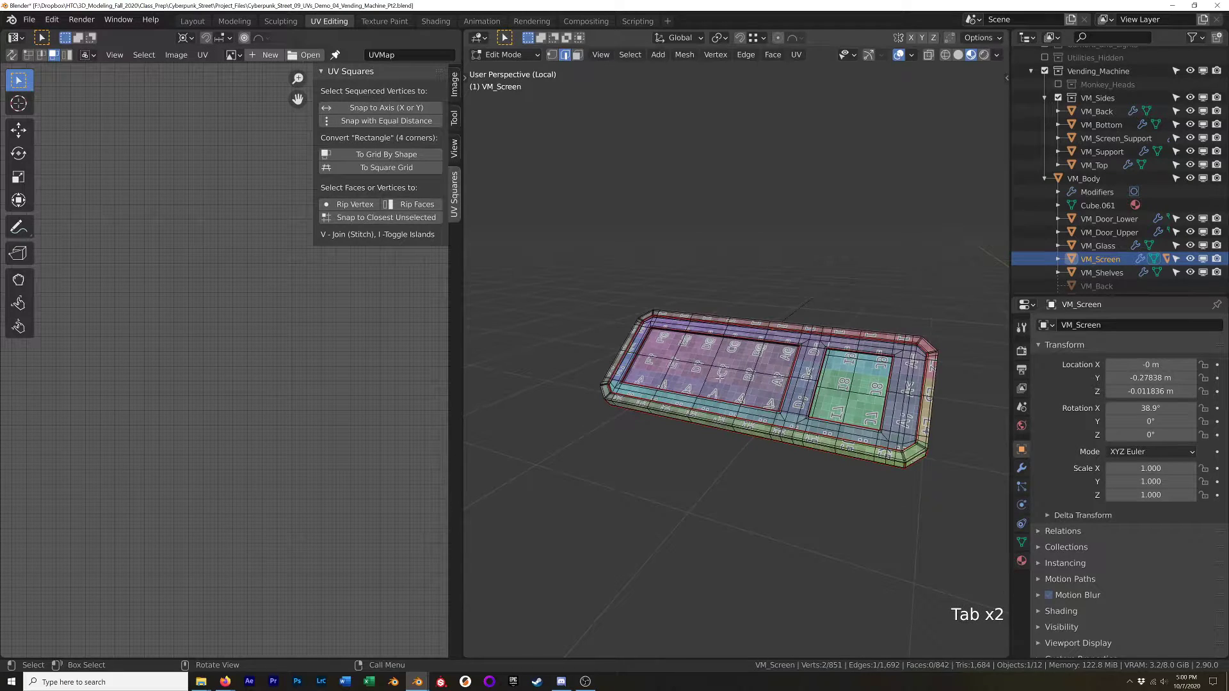
key(a)
scroll(192, 384, down, 6)
shift+middle_drag(166, 410, 278, 390)
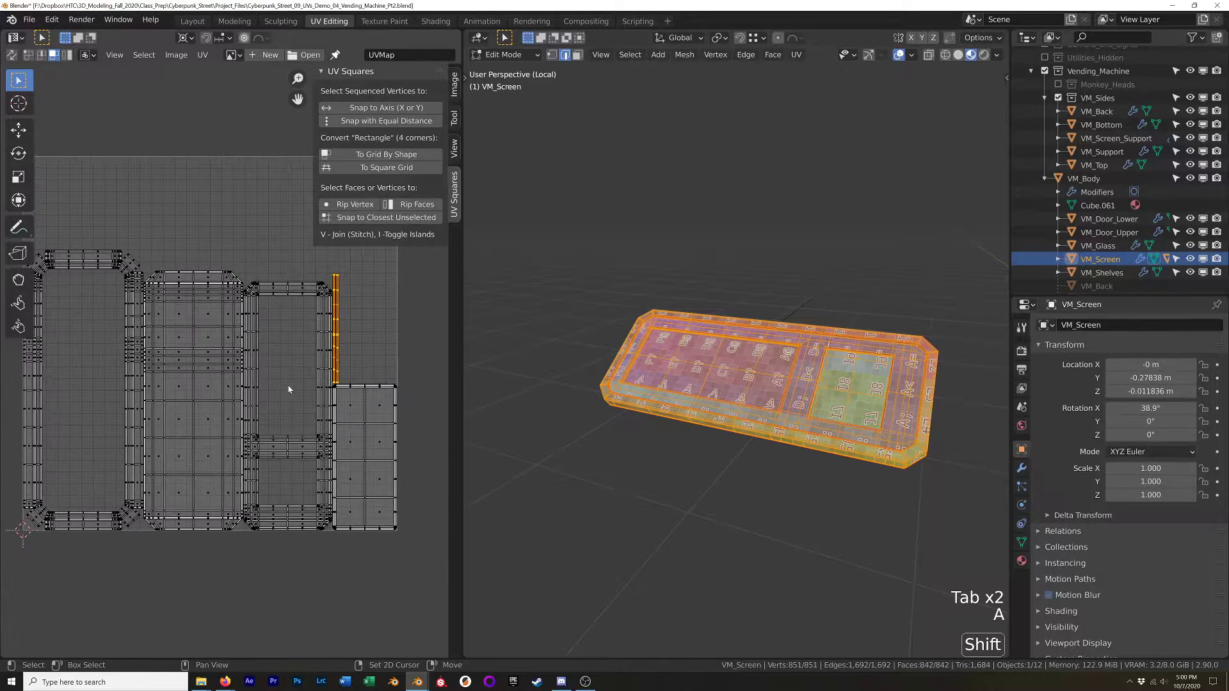
Leave the screen's local view, then isolate the VM_Keypad object and open it in Edit Mode.
key(Tab)
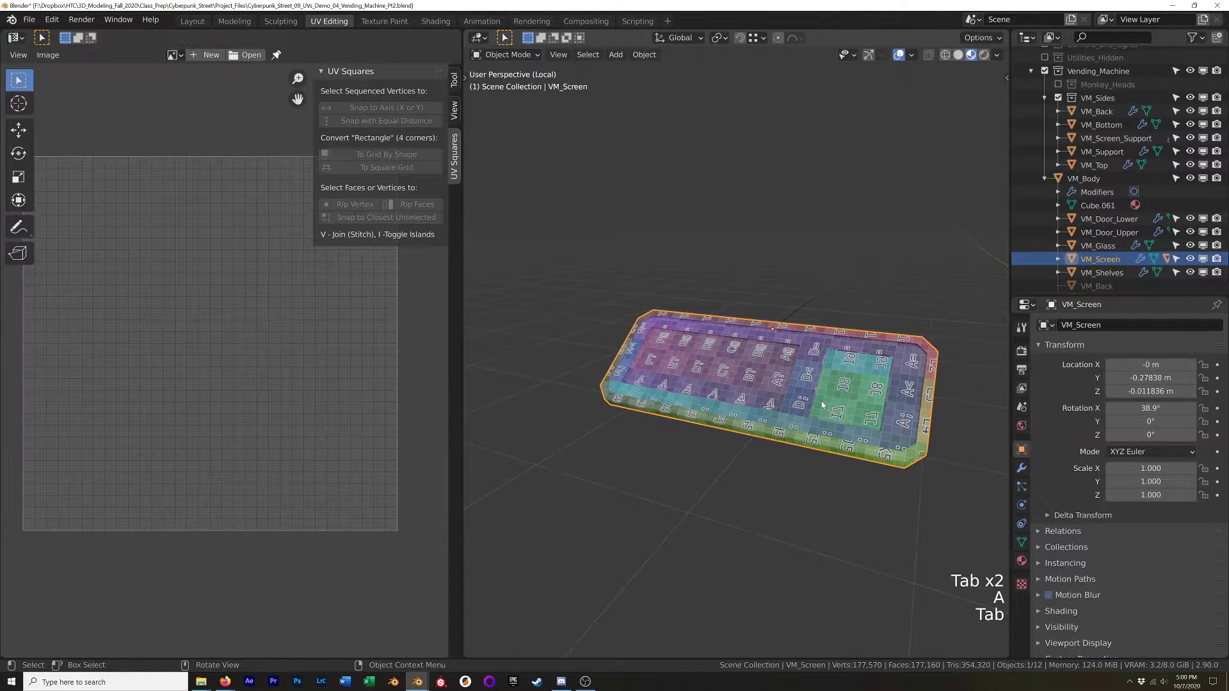
key(KP_Divide)
scroll(733, 501, up, 5)
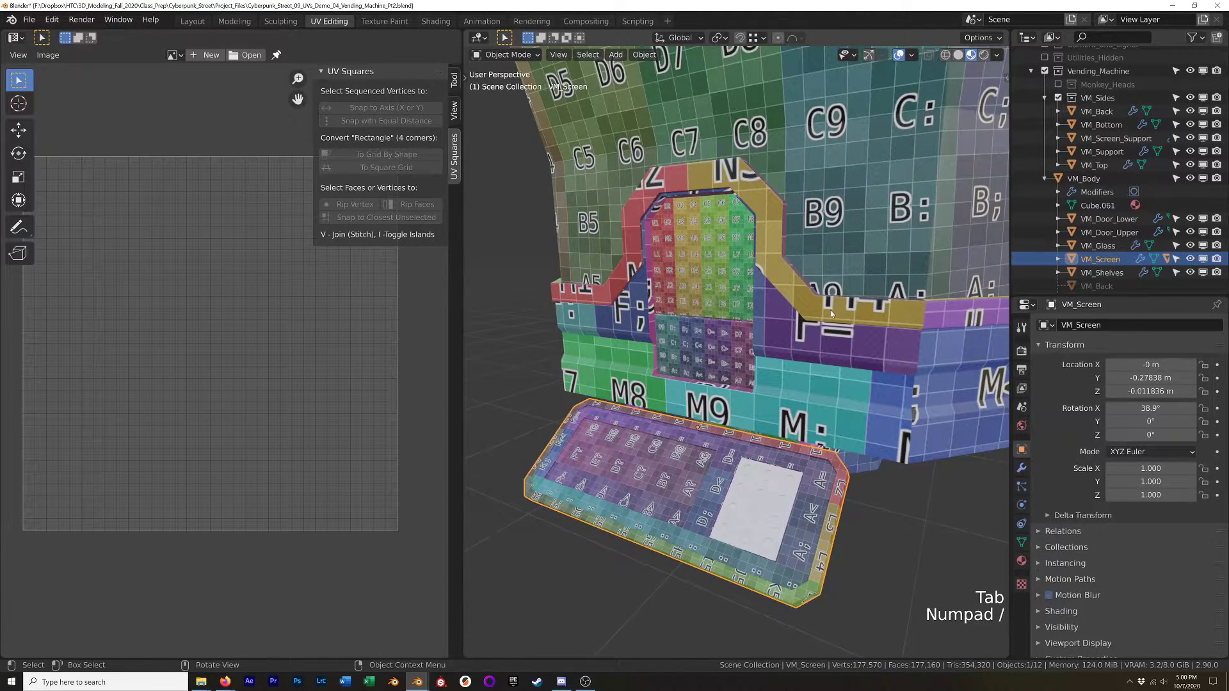
click(764, 520)
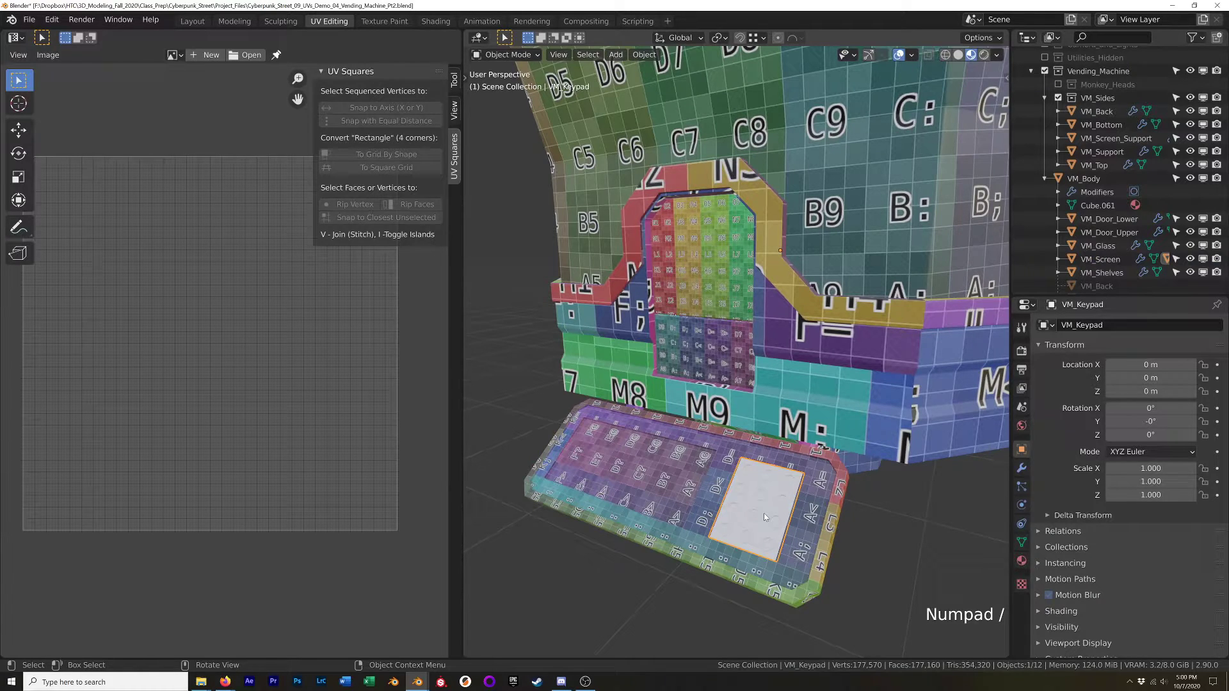
key(KP_Divide)
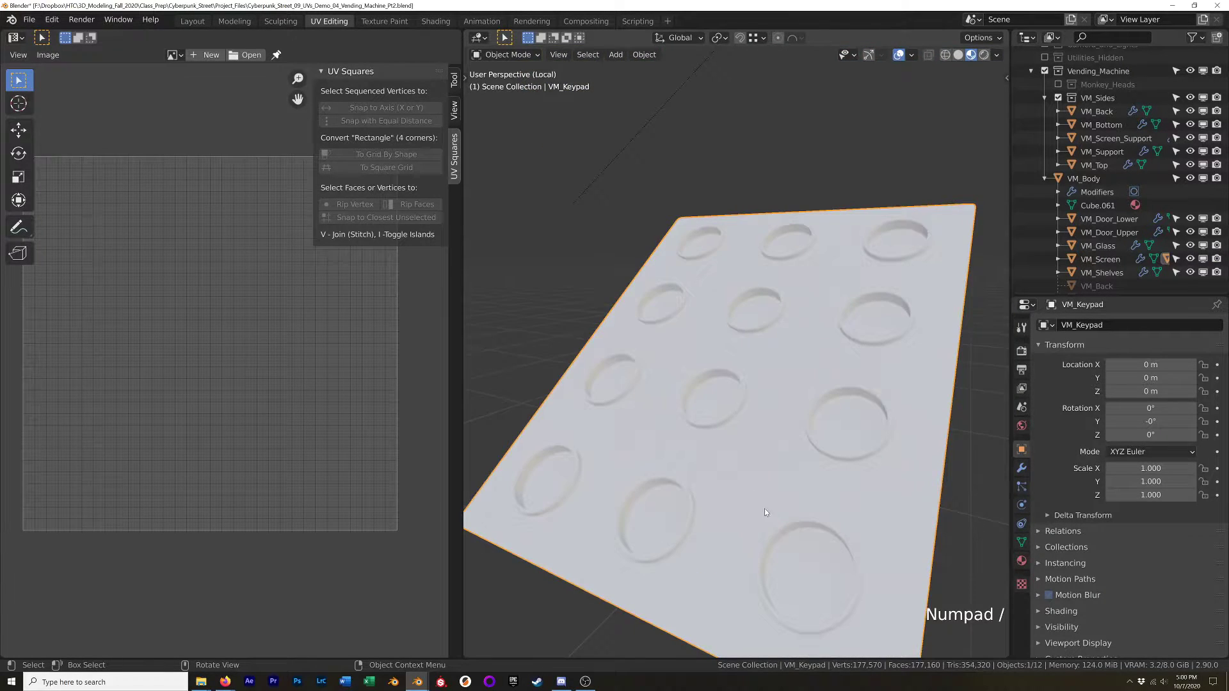
scroll(764, 512, down, 2)
middle_drag(790, 498, 714, 512)
key(Tab)
middle_drag(834, 484, 851, 433)
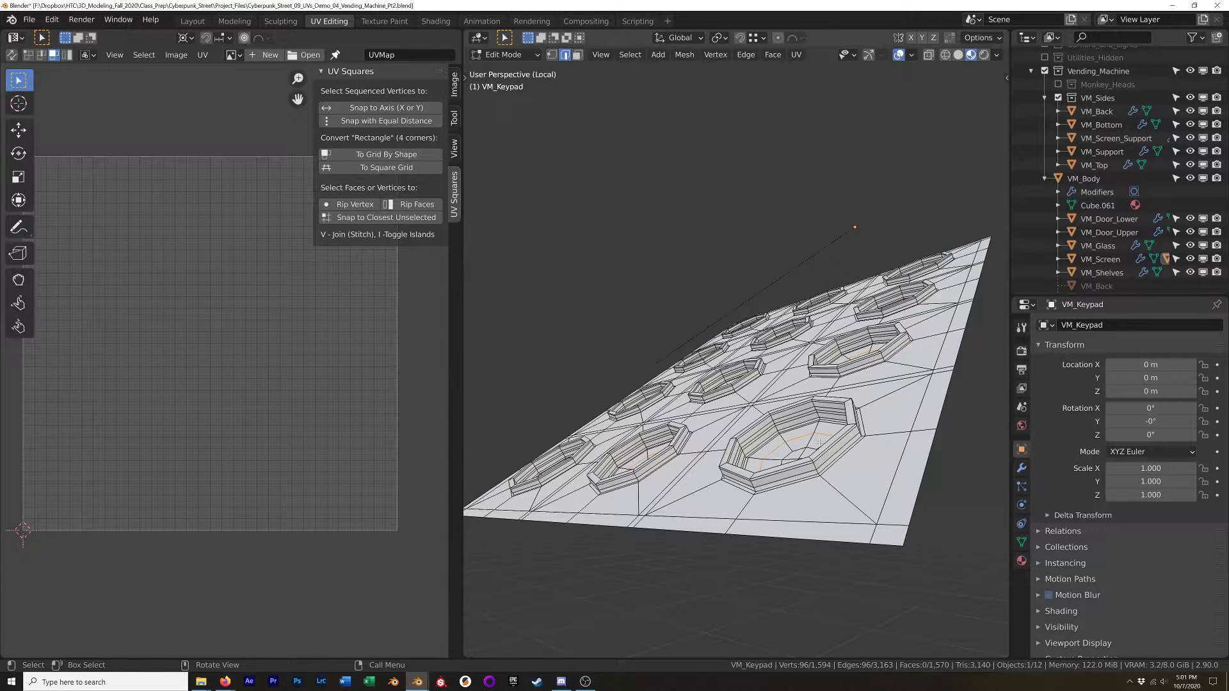
middle_drag(895, 443, 803, 446)
Switch to face selection and pick flat faces between the keypad's octagonal holes.
click(800, 446)
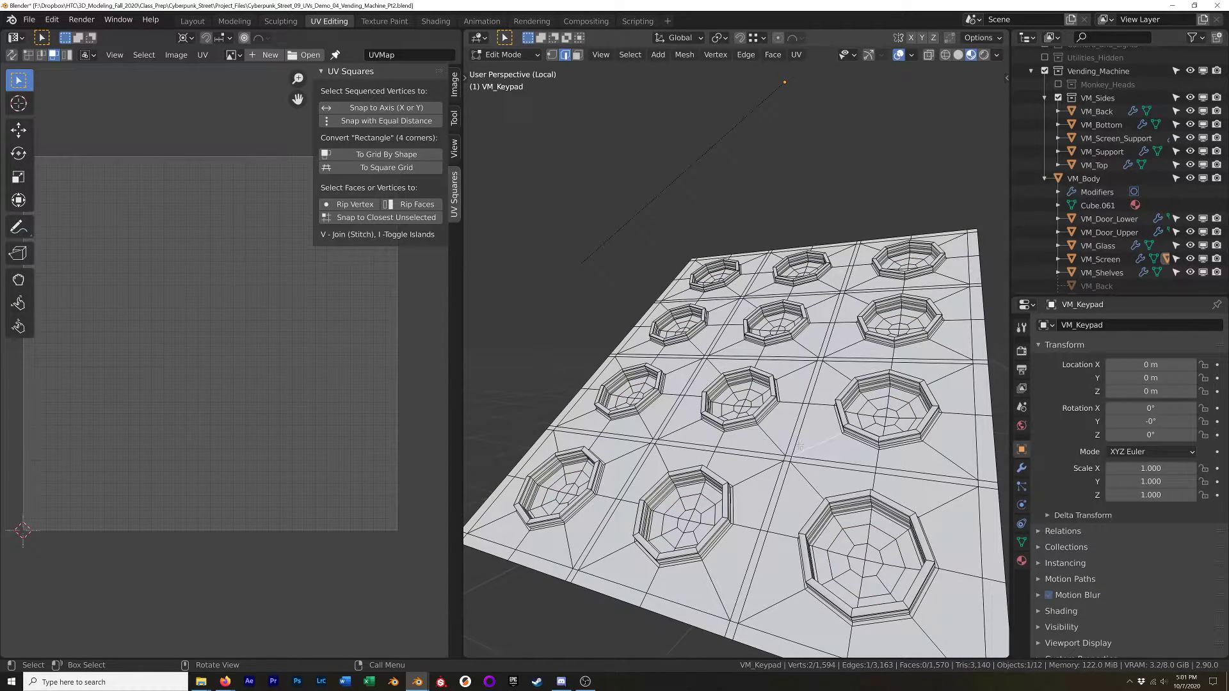
key(3)
click(793, 453)
click(776, 463)
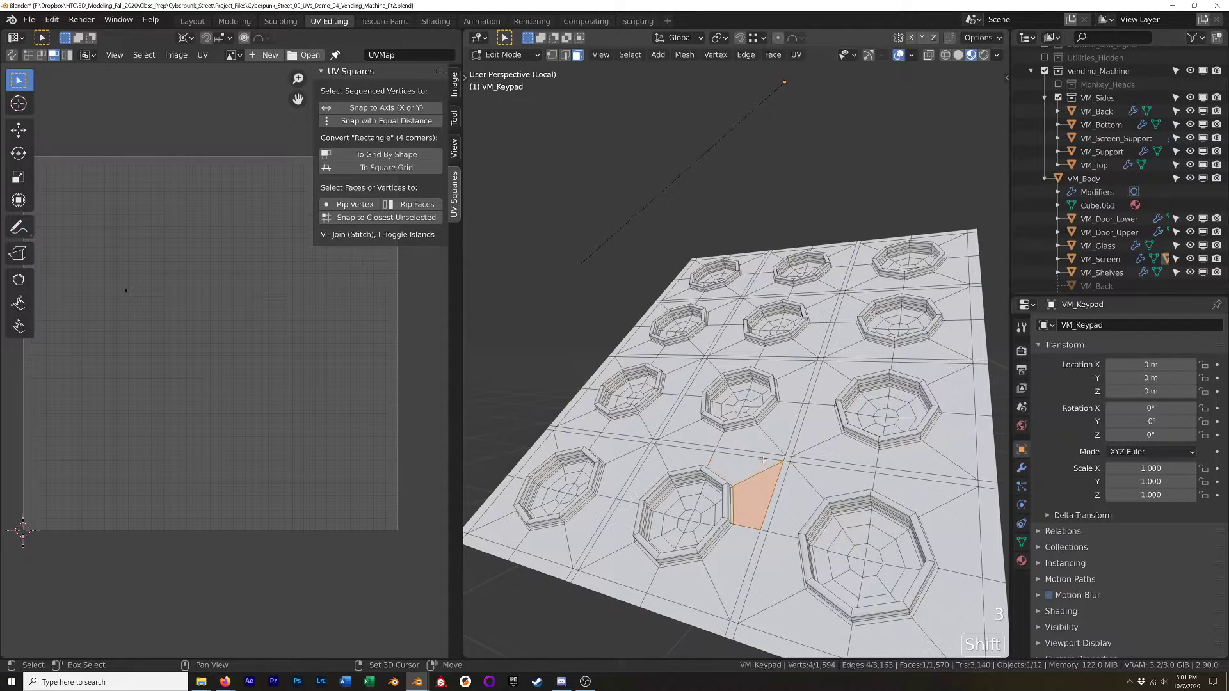
shift+click(758, 463)
click(819, 430)
shift+click(845, 450)
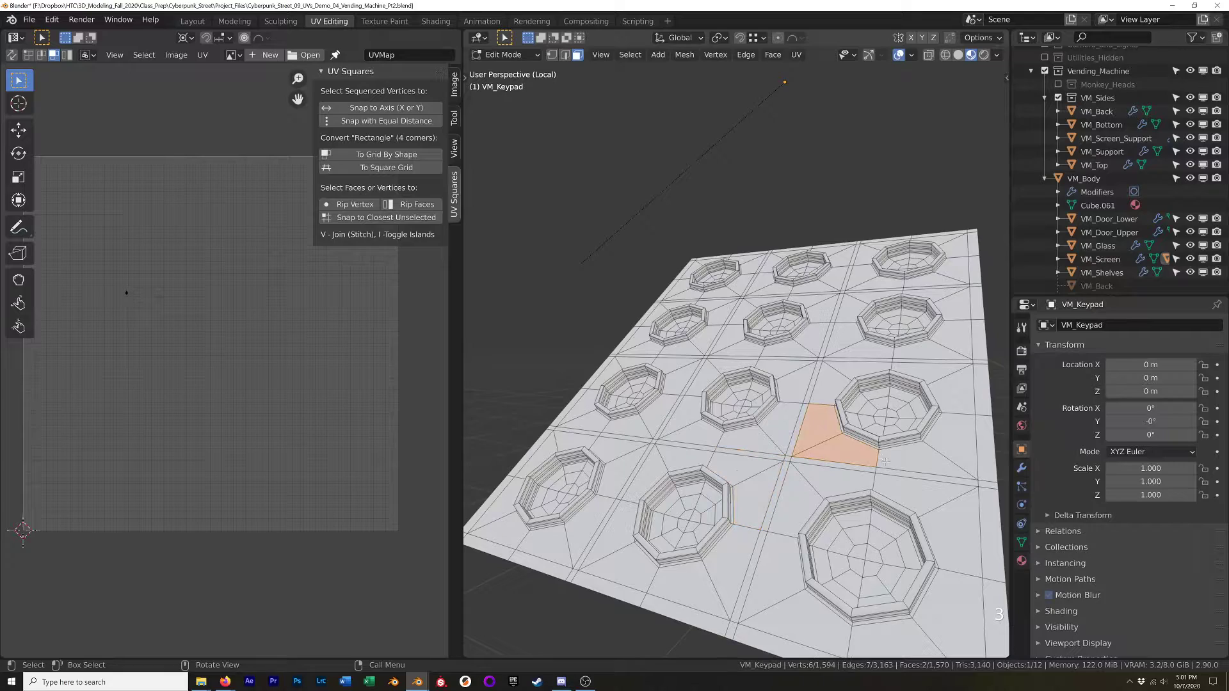
Try selecting a face loop at the base of a keypad ring, then return to edge selection.
mouse_move(888, 469)
middle_down()
mouse_move(875, 443)
mouse_move(894, 474)
middle_up()
alt+click(900, 481)
key(2)
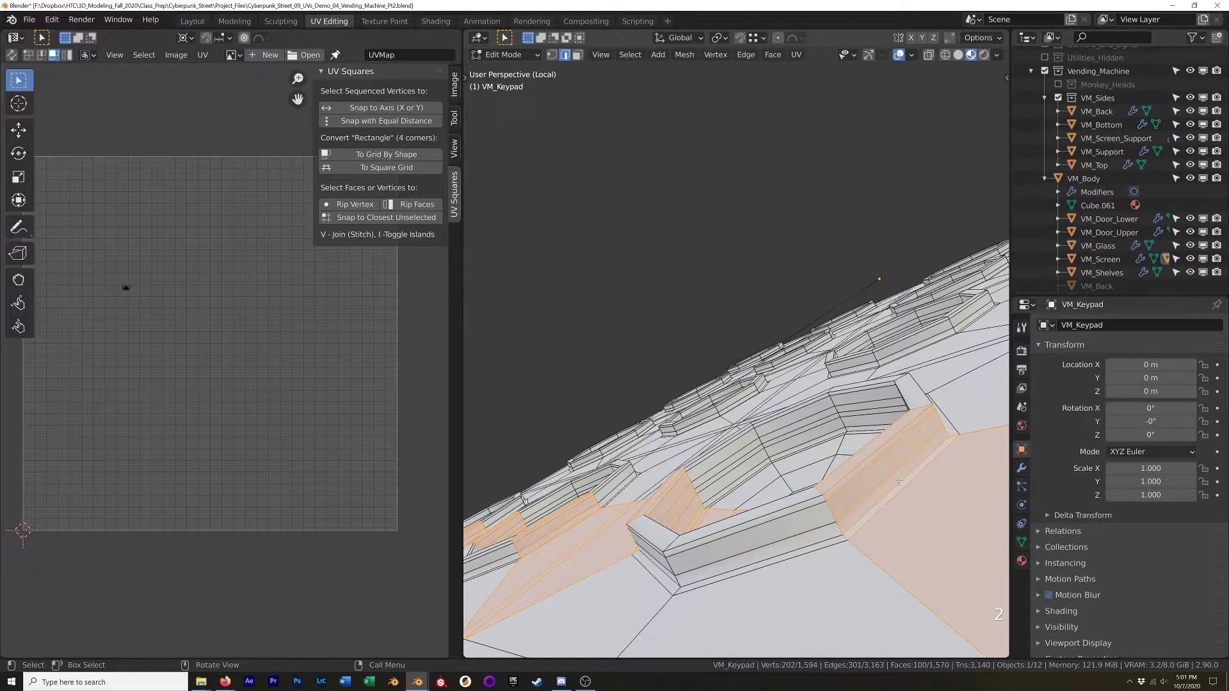
key(3)
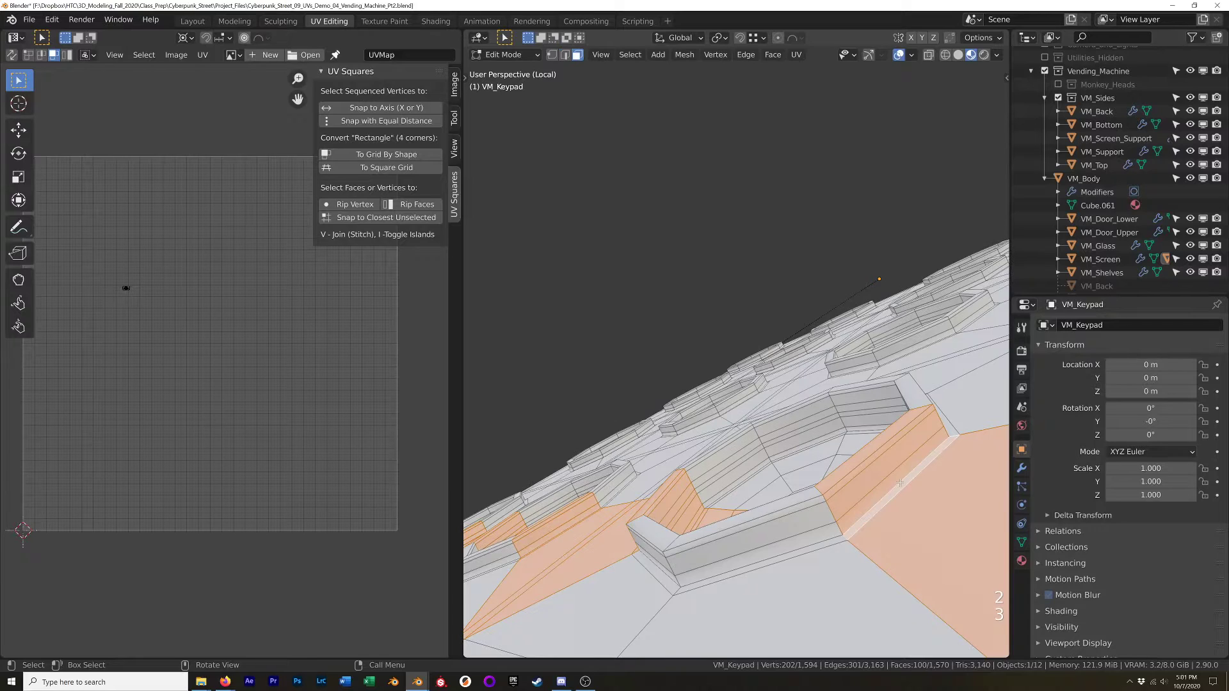
click(898, 482)
key(2)
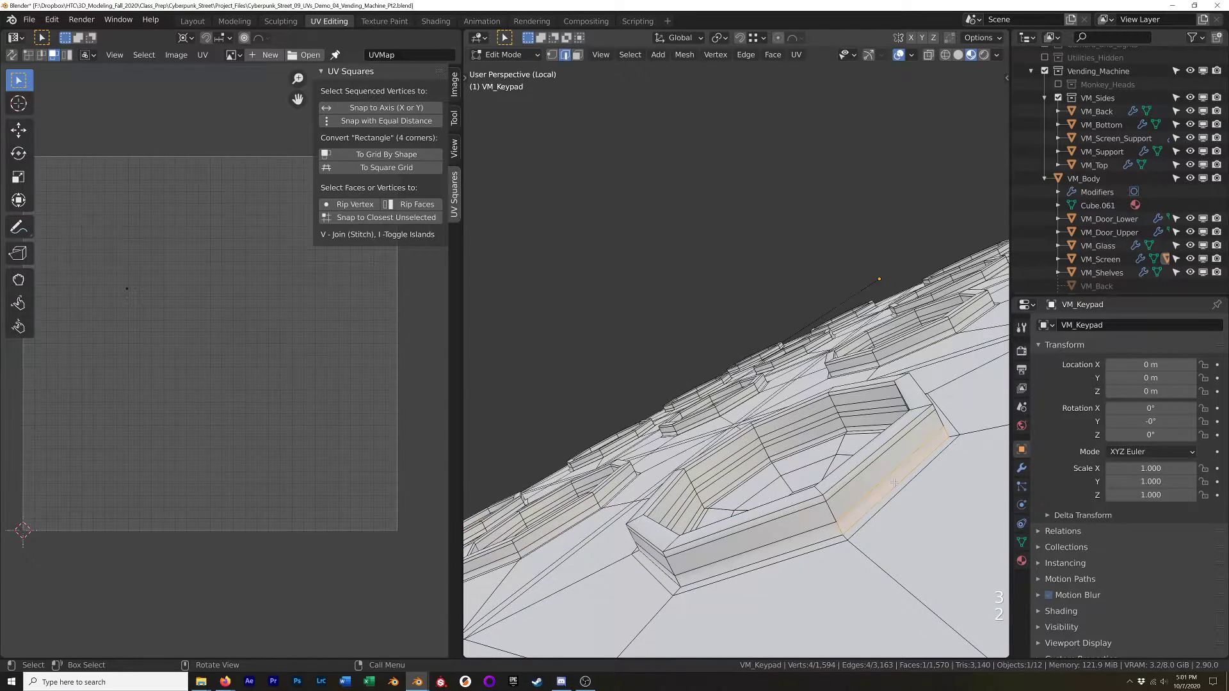
Select the edge loop around the base of one keypad ring and switch the 3D view to Solid shading.
alt+click(895, 485)
scroll(895, 485, down, 4)
mouse_move(895, 485)
middle_down()
mouse_move(855, 510)
mouse_move(851, 543)
mouse_move(837, 529)
mouse_move(835, 547)
mouse_move(986, 513)
middle_up()
key(z)
scroll(851, 544, up, 4)
scroll(842, 537, down, 2)
Add the edge loops around the bases of several more keypad rings to the selection.
alt+shift+click(696, 516)
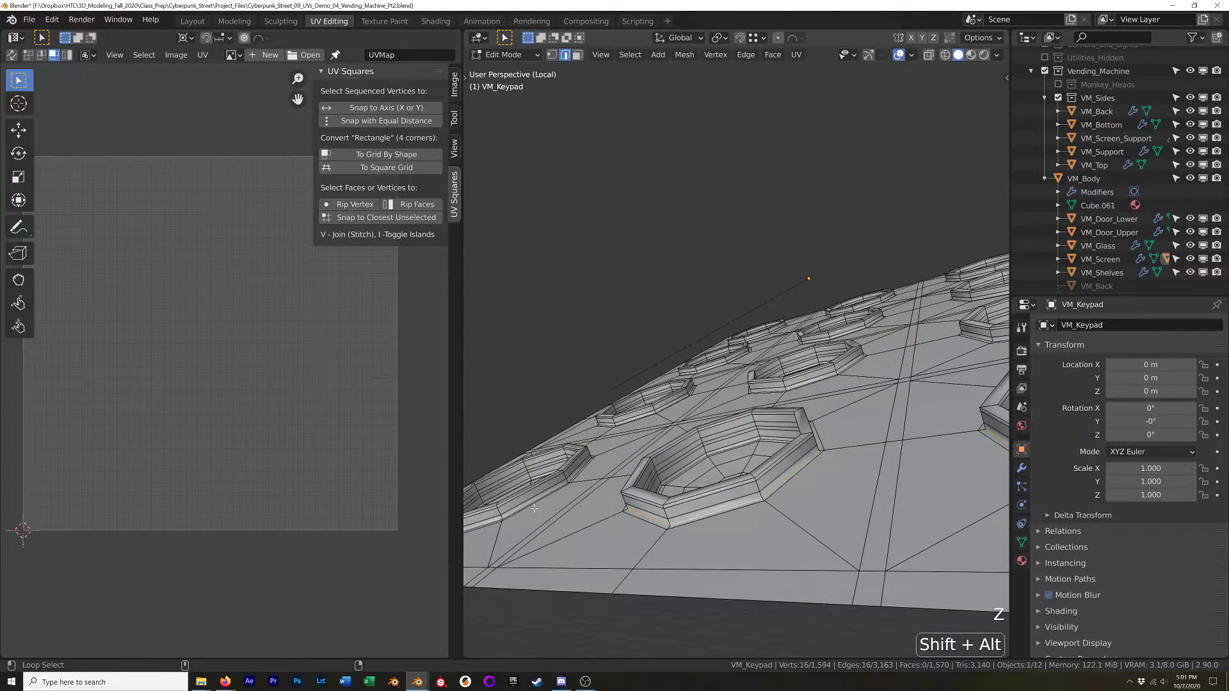
alt+shift+click(528, 504)
middle_drag(529, 504, 749, 503)
ctrl+middle_drag(656, 428, 647, 346)
alt+shift+click(636, 341)
alt+shift+click(929, 366)
alt+shift+click(667, 111)
shift+middle_drag(668, 111, 690, 208)
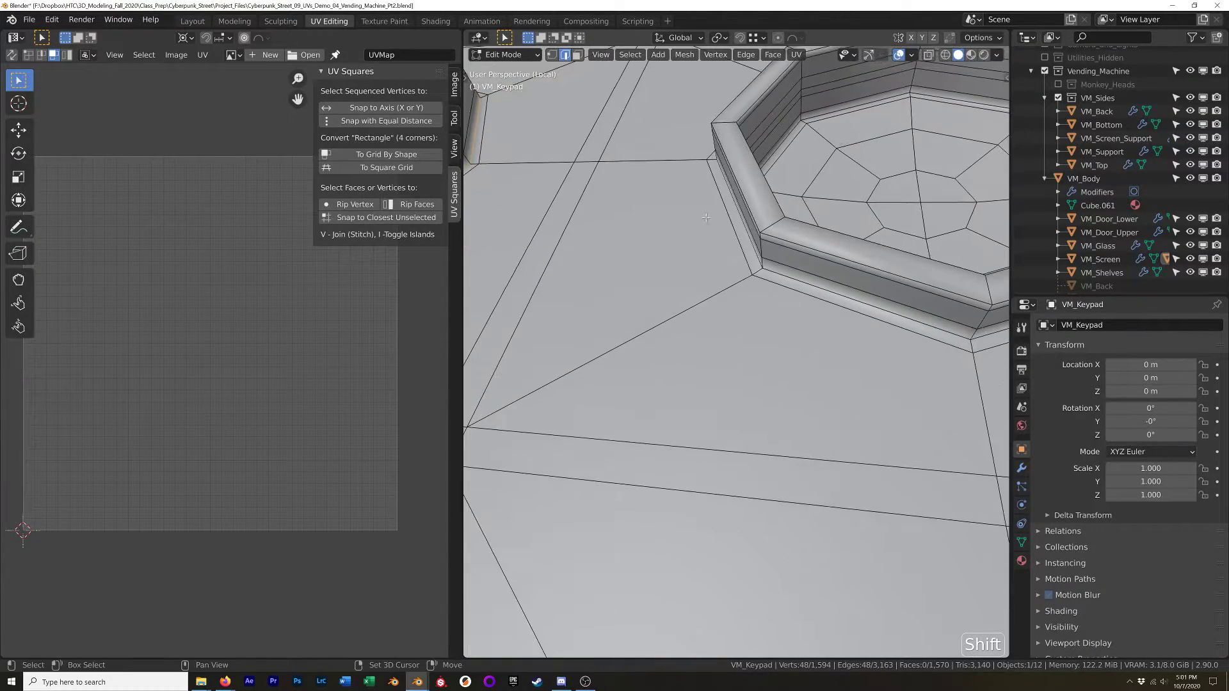
alt+shift+click(741, 229)
scroll(690, 110, down, 6)
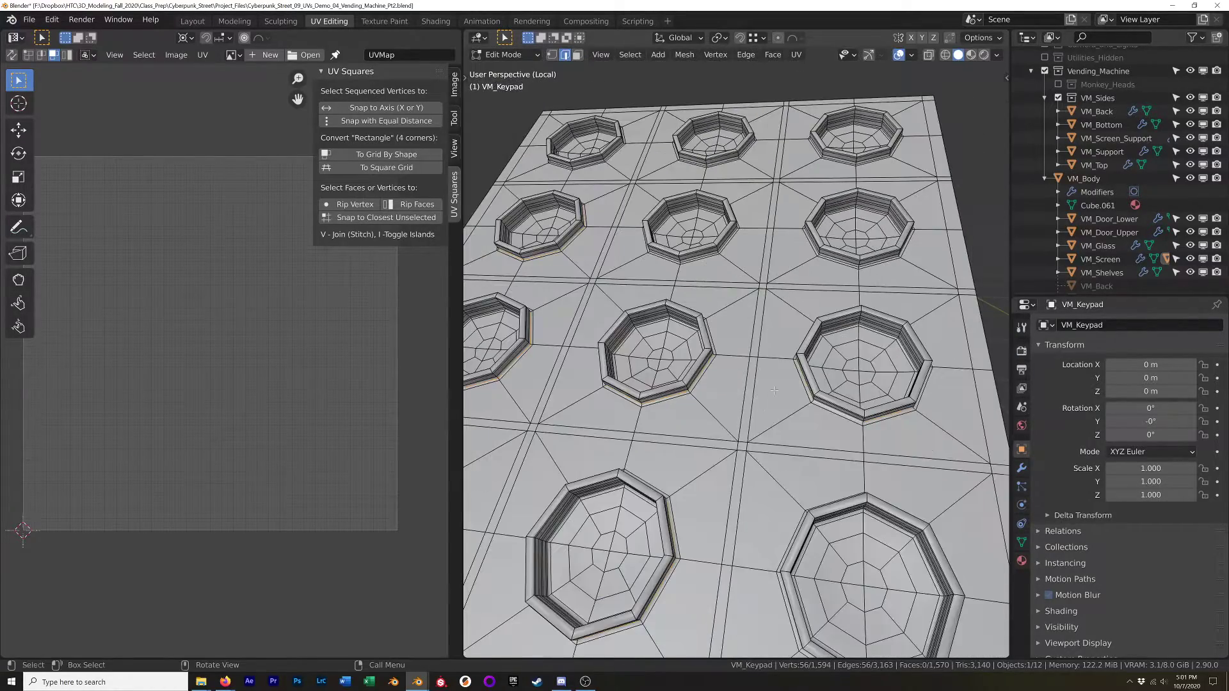
Select only the edge loop around the base of the ring at the keypad's near corner.
middle_drag(773, 395, 777, 350)
shift+middle_drag(825, 448, 795, 377)
alt+click(832, 471)
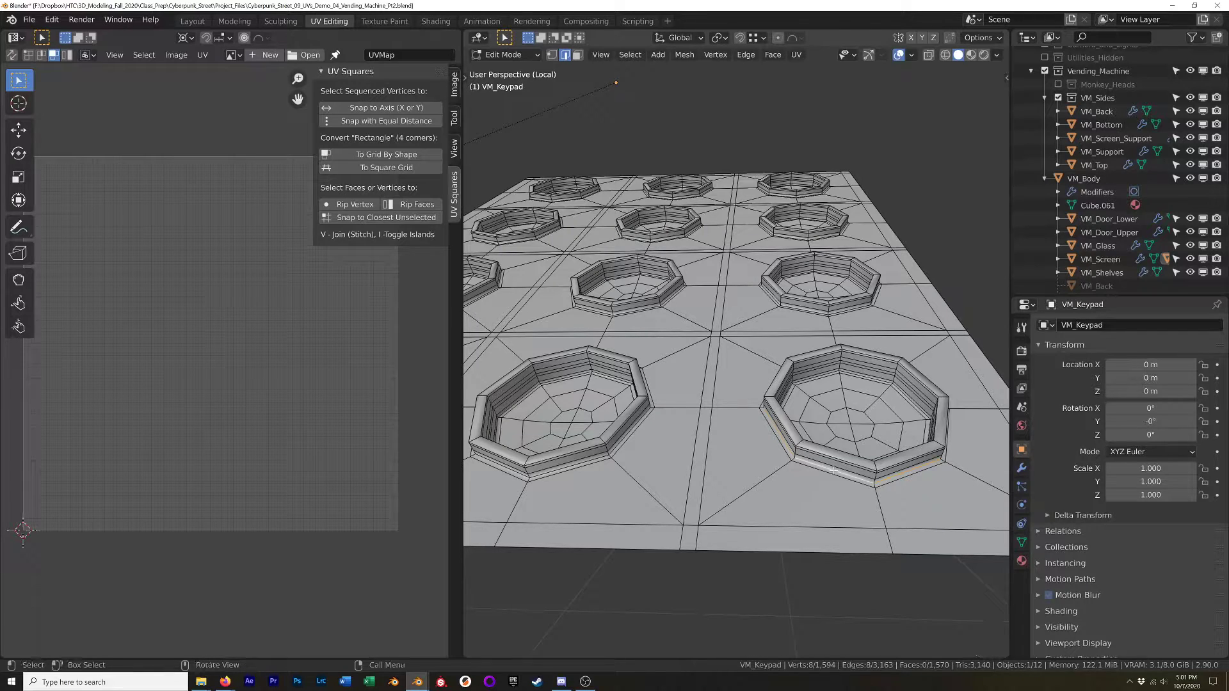
Try selecting similar edges by Amount of Faces Around an Edge and undo that selection.
key(shift+g)
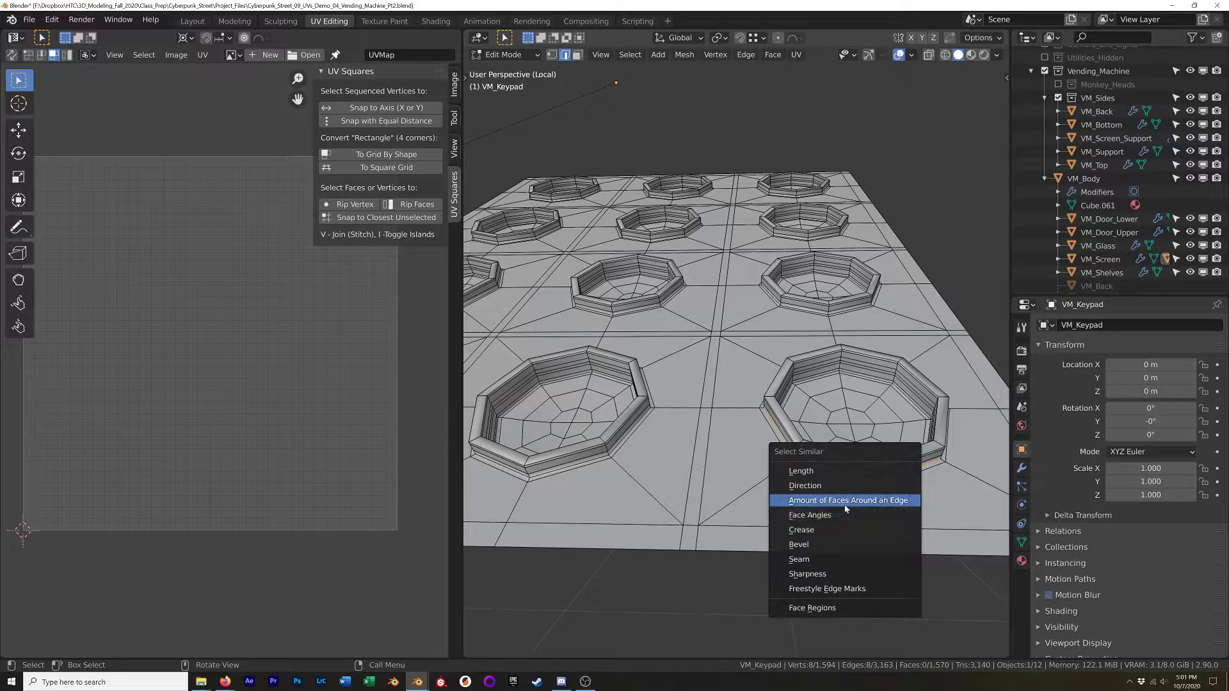
click(868, 503)
key(ctrl+z)
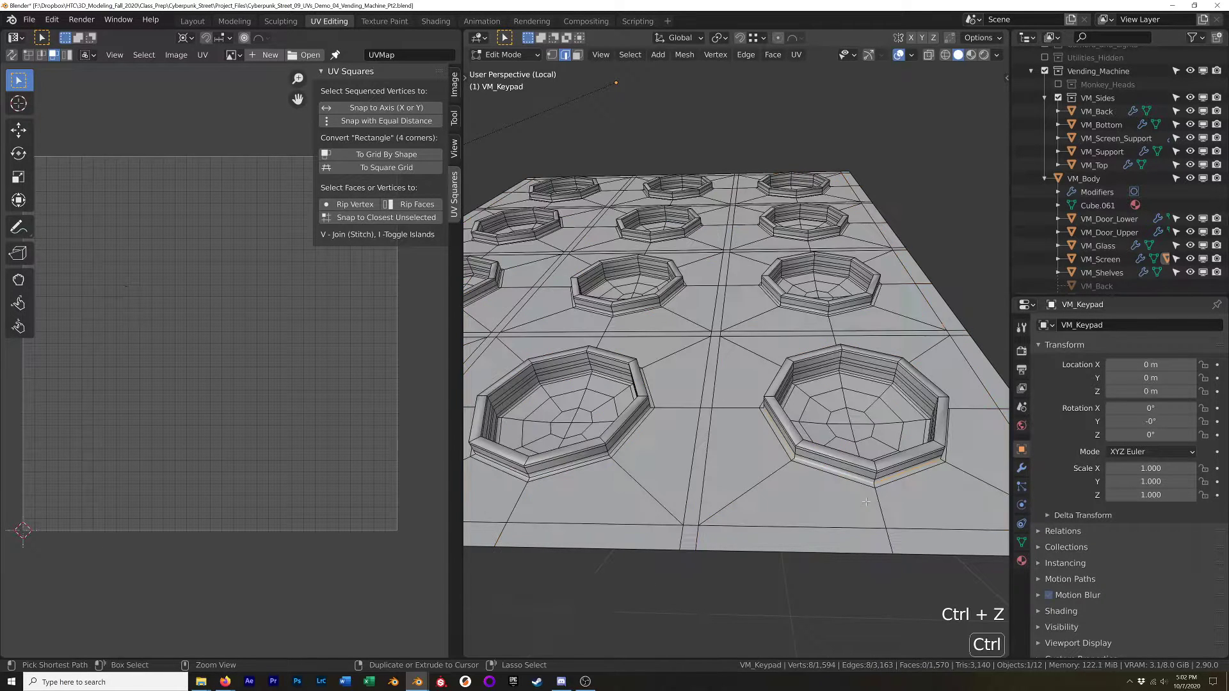
Select all similar edges on the keypad rings by Face Angles and mark them as seams.
key(shift+g)
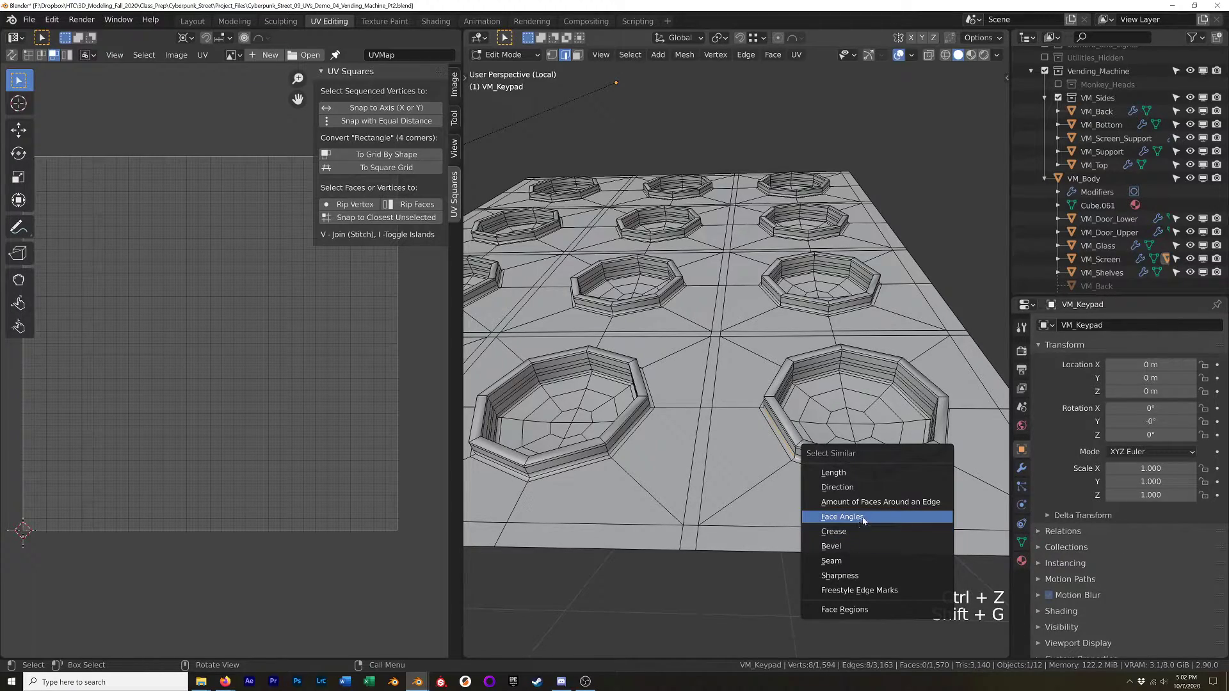
click(863, 517)
middle_drag(858, 512, 846, 375)
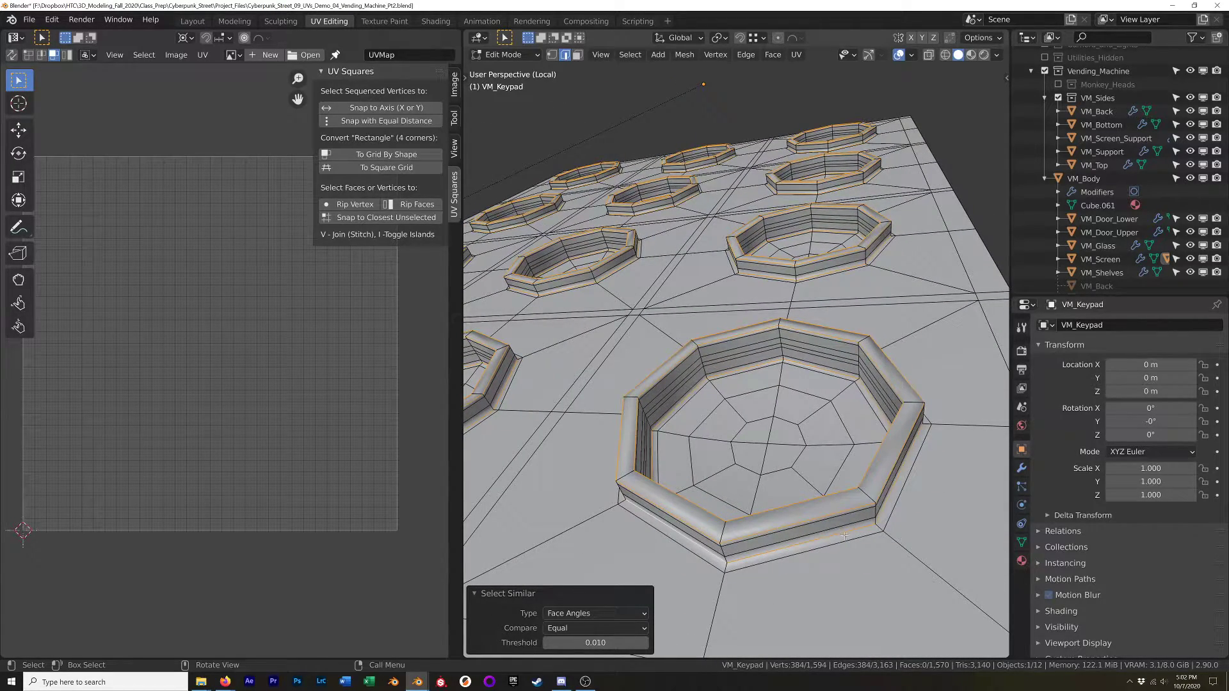
right_click(797, 469)
click(813, 468)
Select a ring's base edge loop and review the available Select Similar criteria, including Face Regions.
middle_drag(813, 474, 793, 541)
alt+click(791, 545)
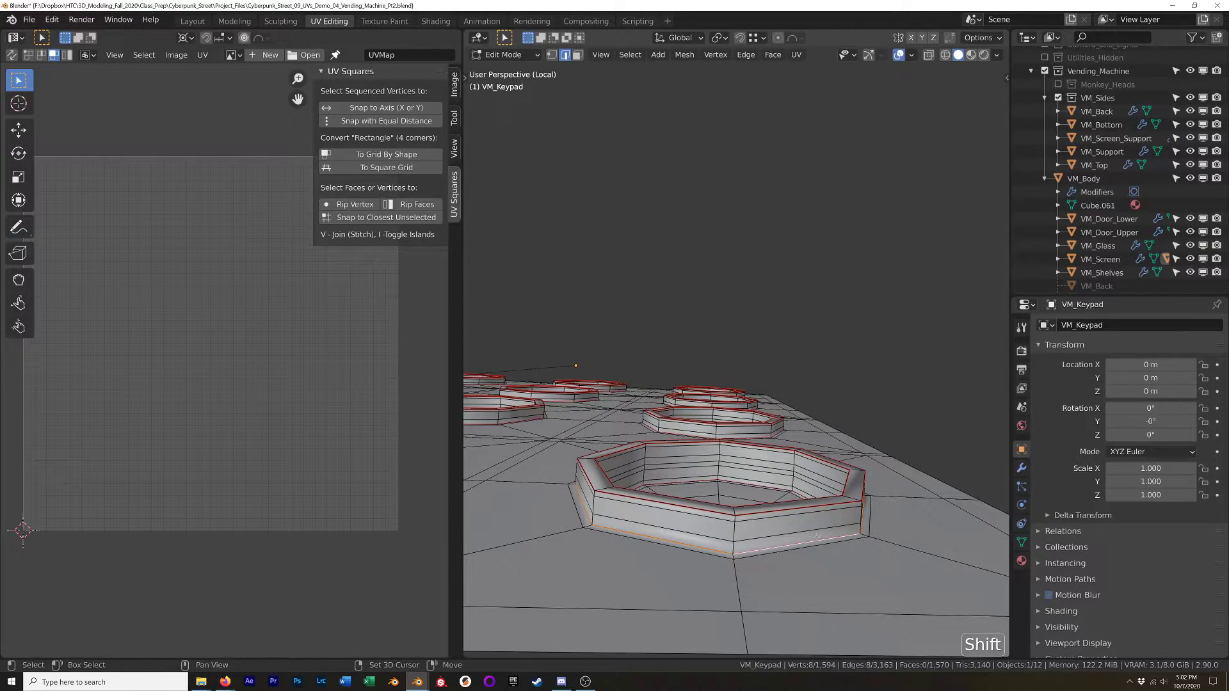
key(shift+g)
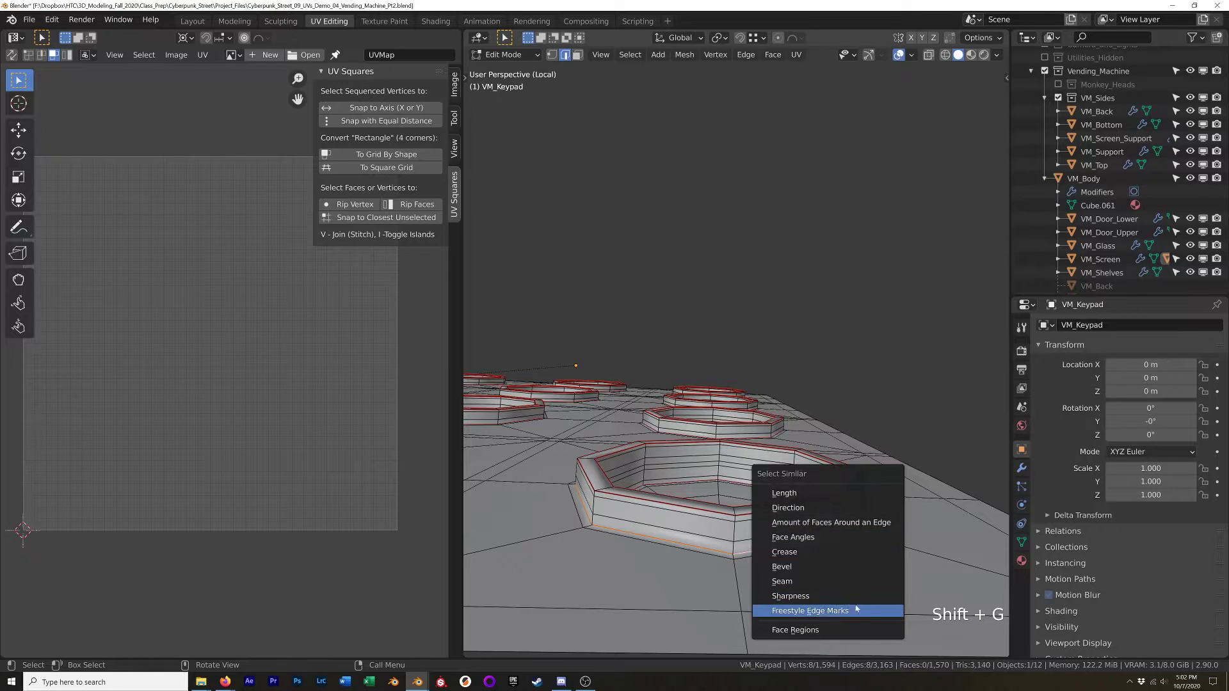
click(621, 56)
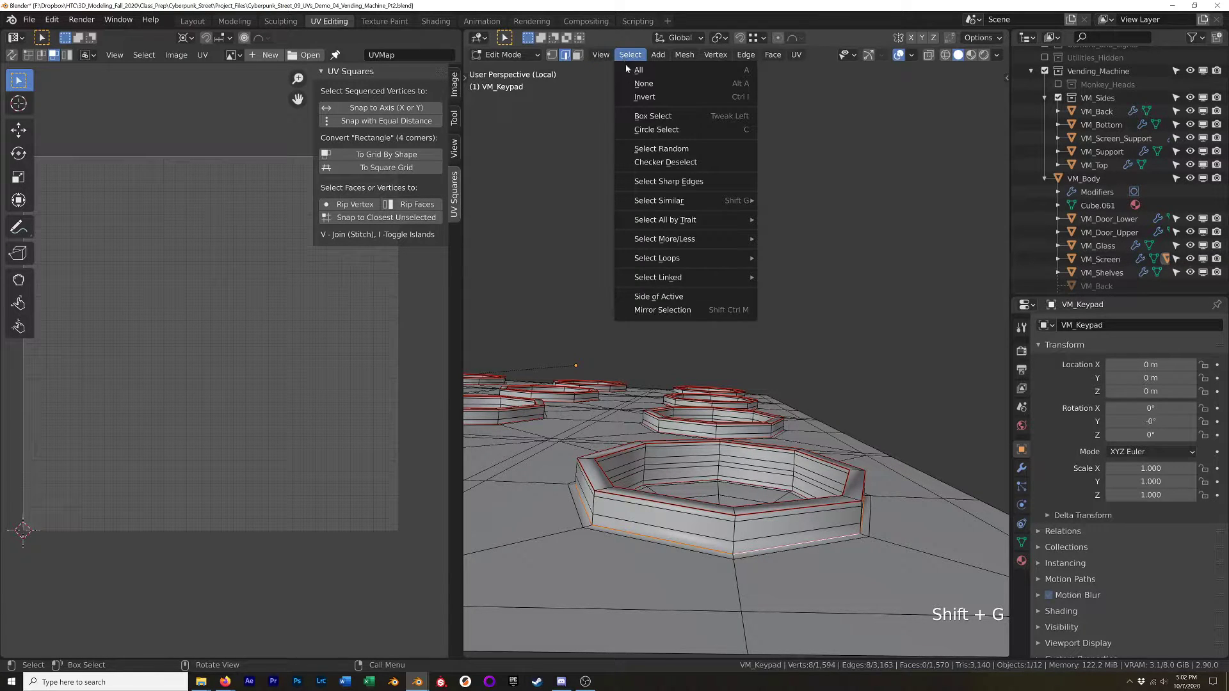
mouse_move(697, 202)
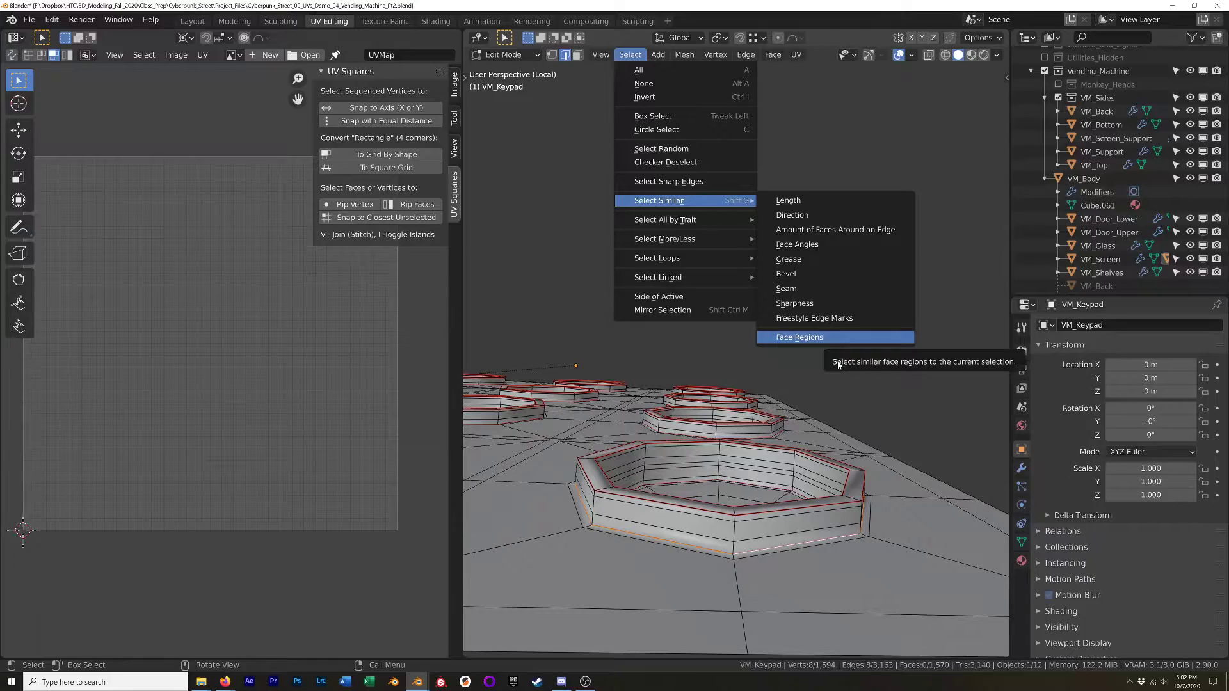
click(760, 541)
Select the whole keypad mesh and unwrap it along the marked seams.
mouse_move(760, 541)
middle_down()
mouse_move(704, 539)
mouse_move(804, 540)
mouse_move(751, 552)
middle_up()
key(a)
key(u)
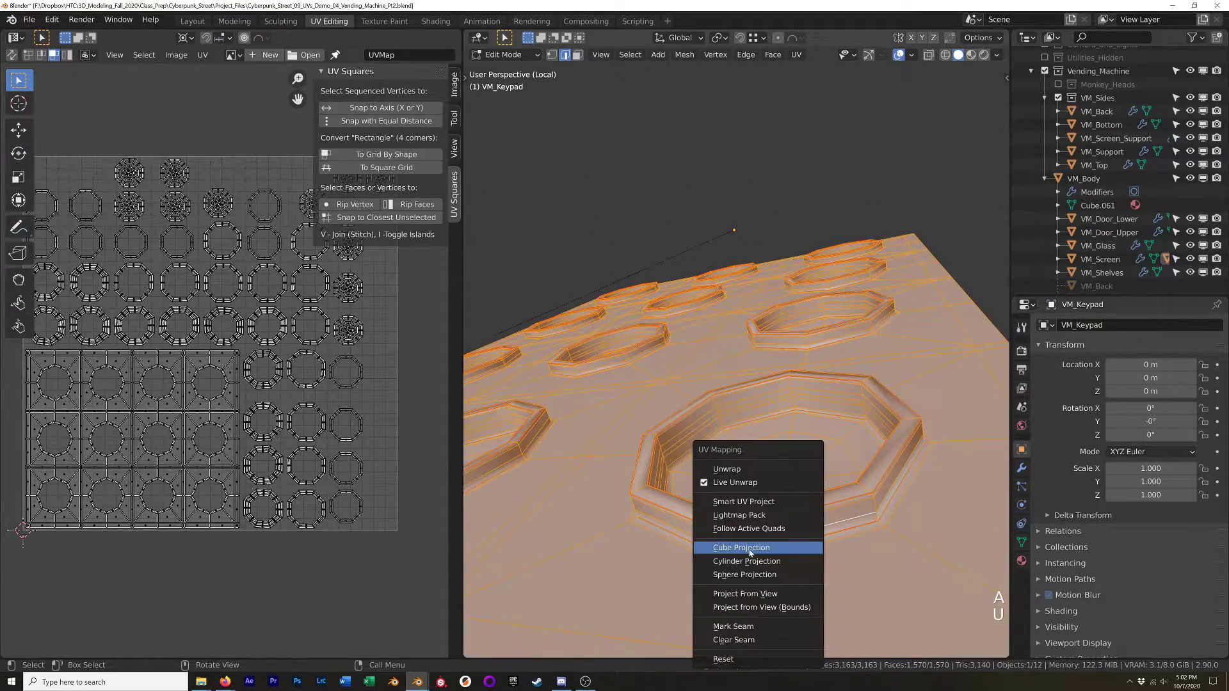
click(750, 471)
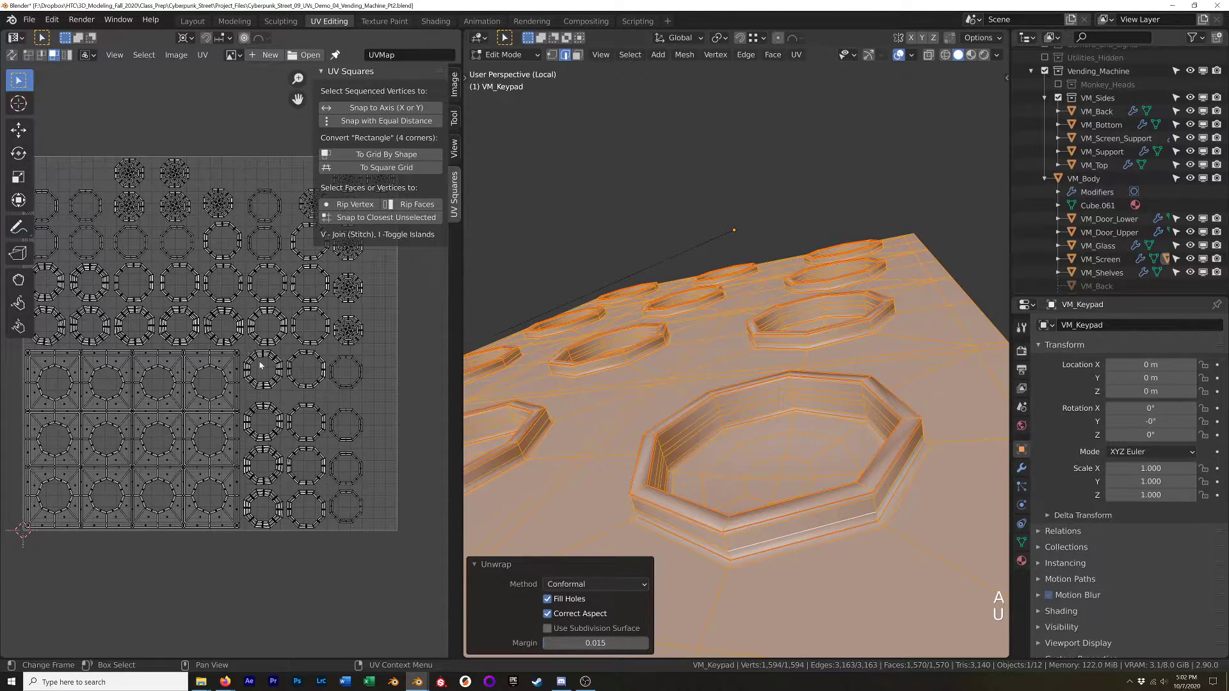
scroll(256, 357, up, 5)
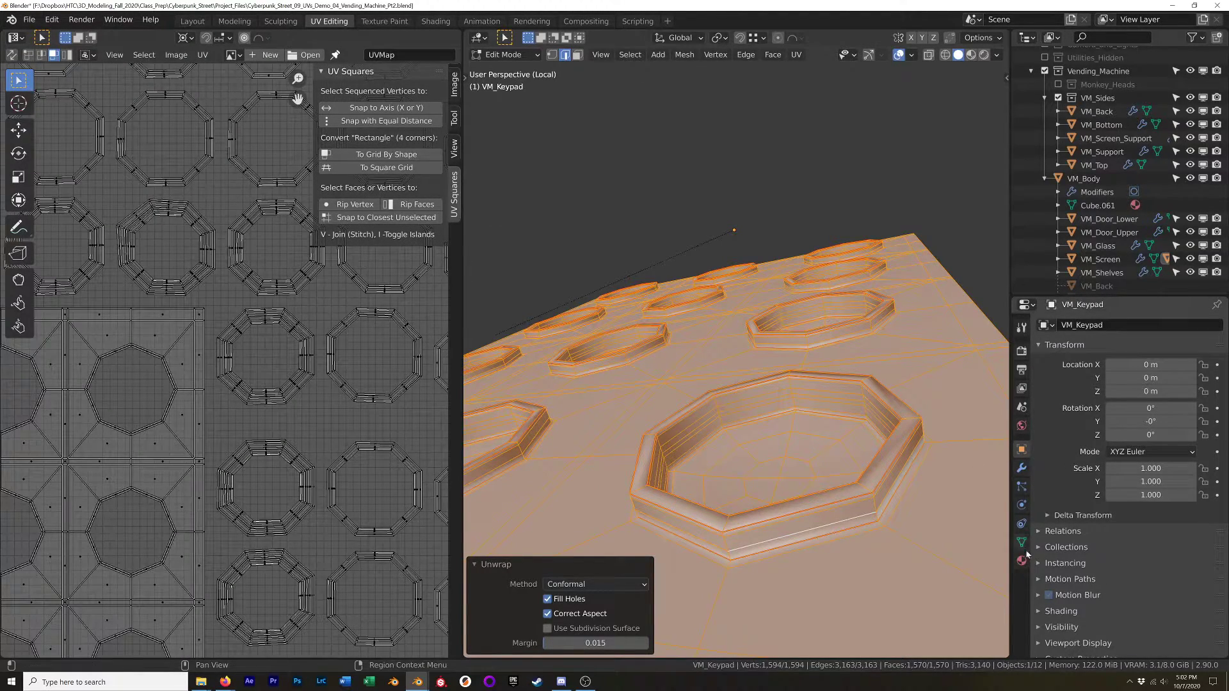
Assign the existing UV_Test material to VM_Keypad.
click(1023, 560)
click(1046, 385)
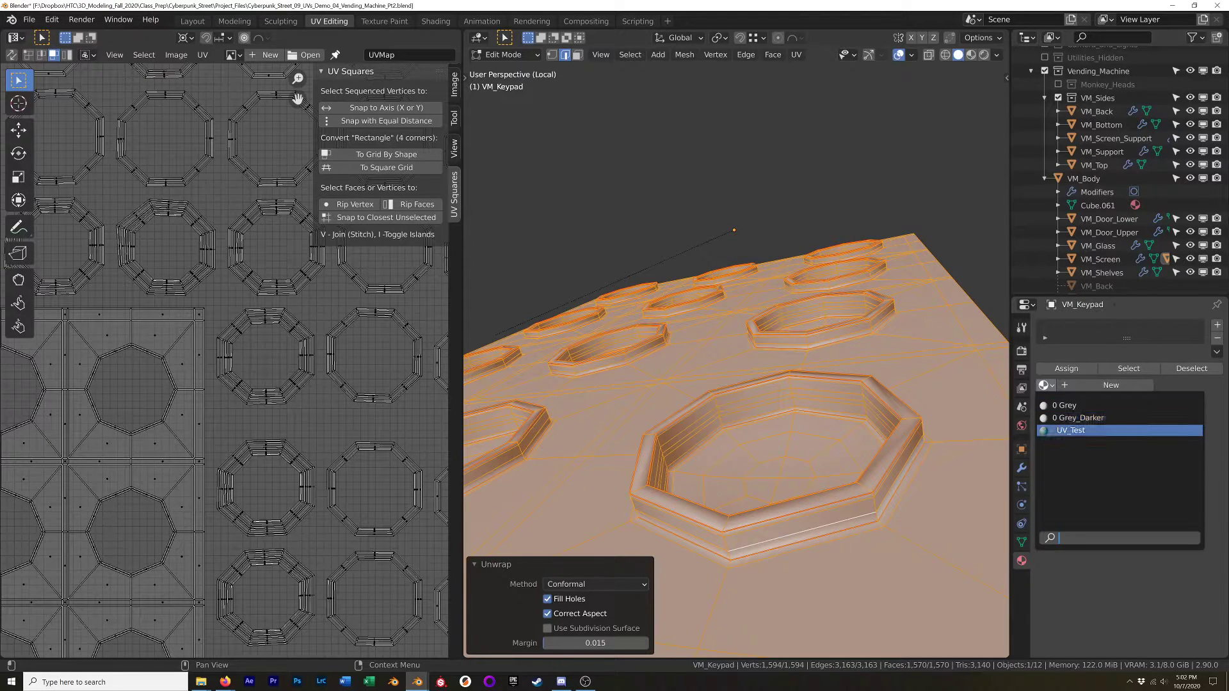
click(1071, 430)
Show the Face Orientation overlay and recalculate the keypad's normals to face outside.
scroll(744, 377, down, 3)
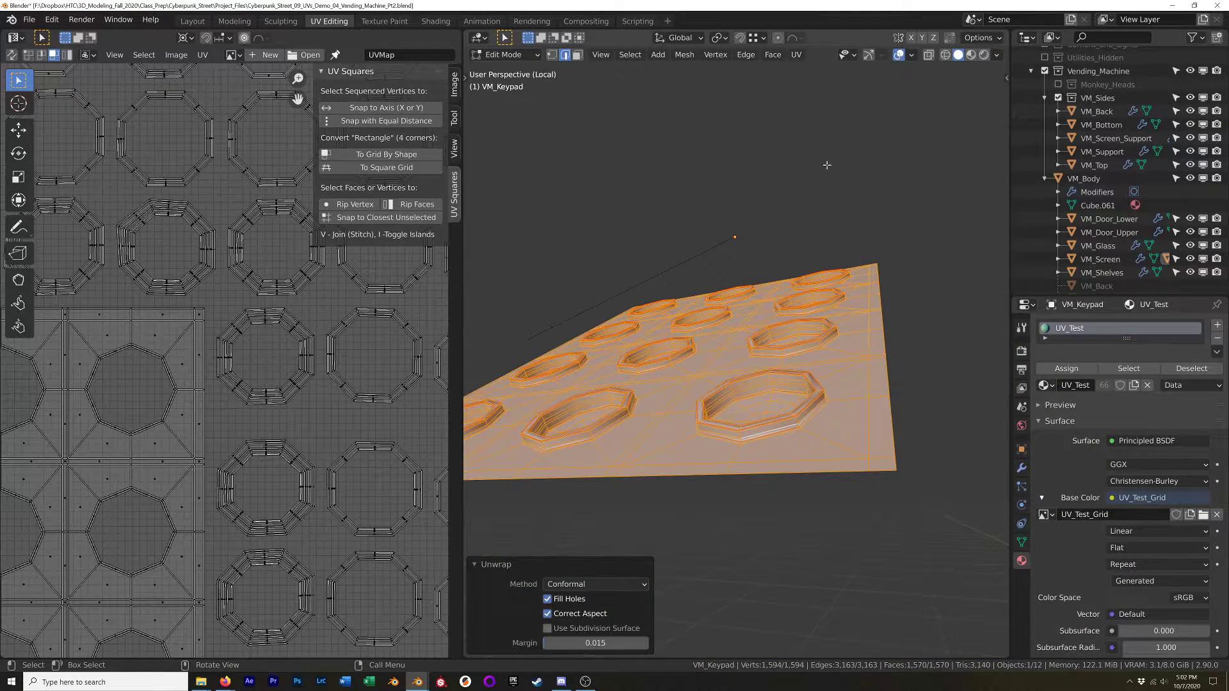
click(911, 55)
click(829, 296)
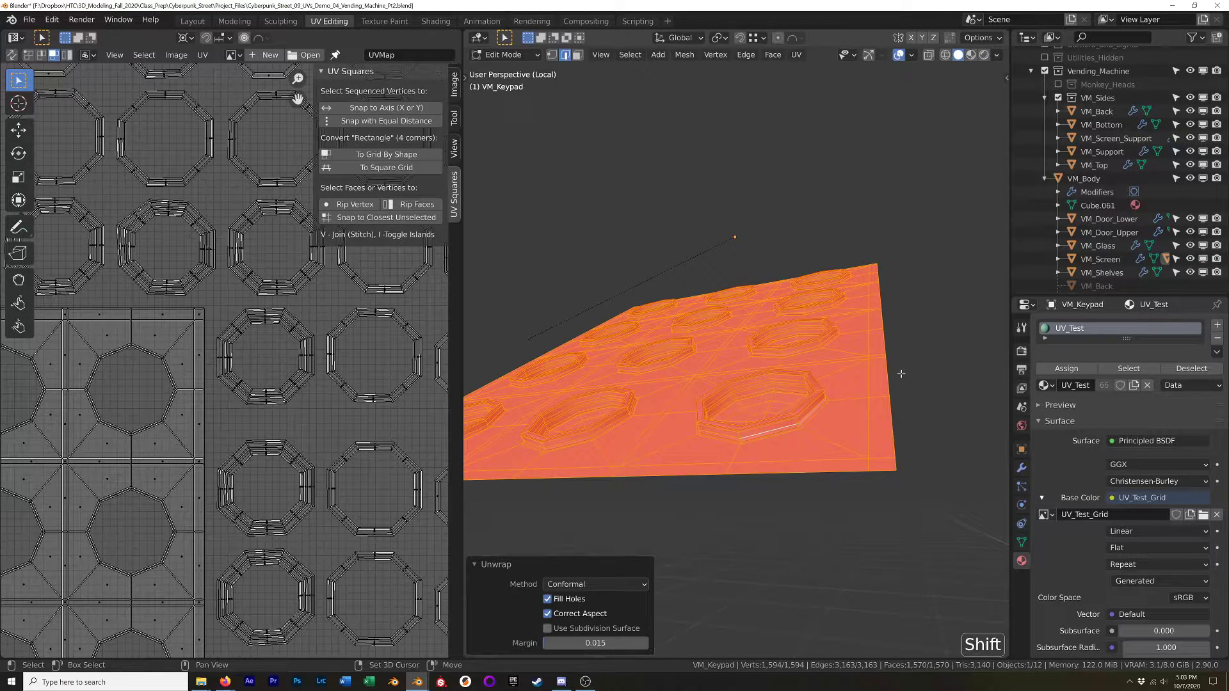
key(shift+m)
key(shift+n)
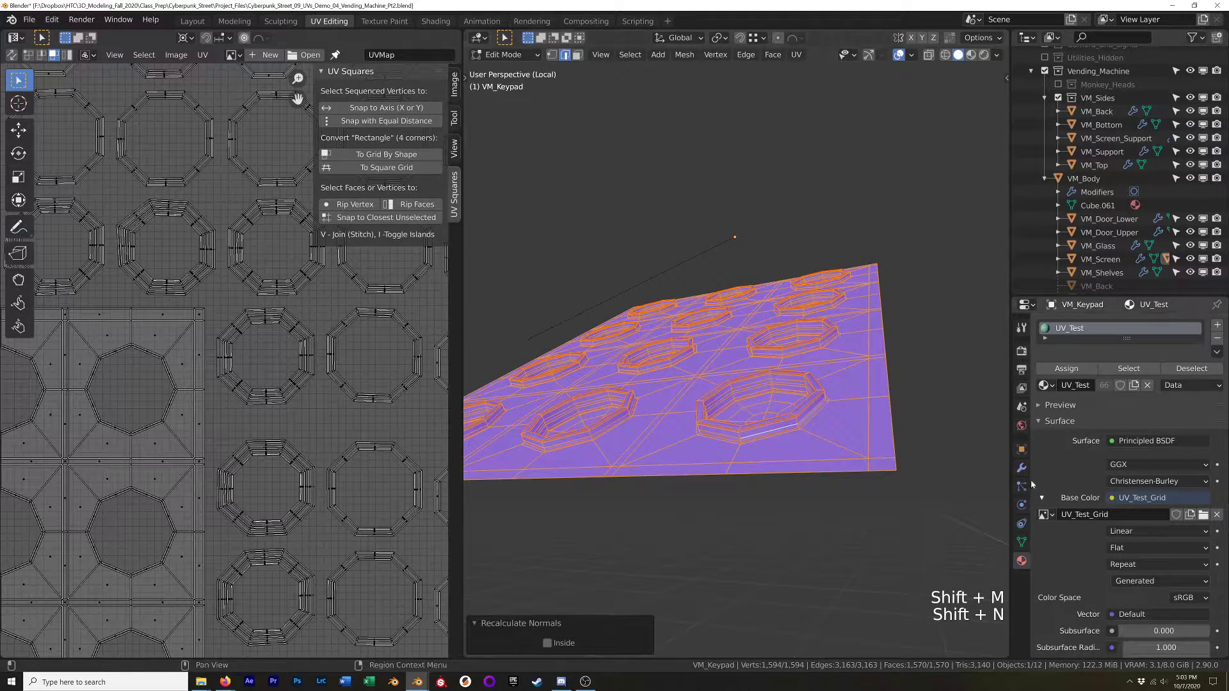
Hide the Face Orientation overlay and view the keypad's test grid in Material Preview shading.
middle_drag(817, 353, 950, 590)
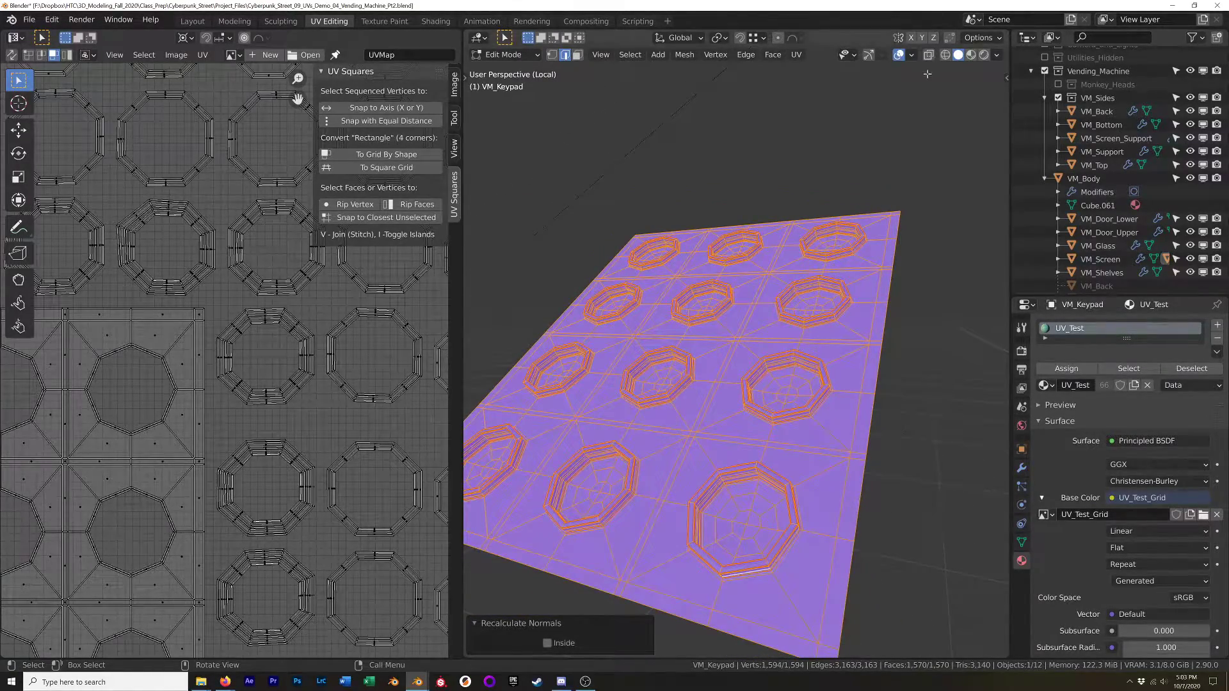
click(912, 56)
click(834, 297)
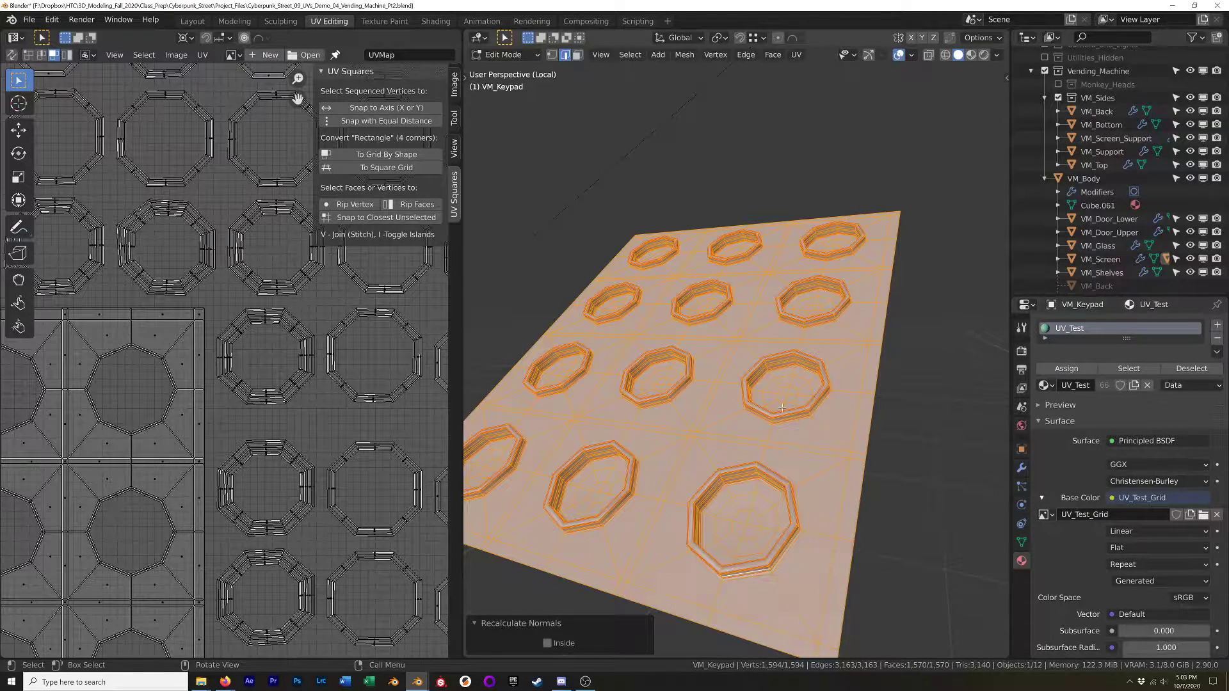
click(759, 562)
mouse_move(759, 562)
middle_down()
mouse_move(843, 543)
mouse_move(833, 518)
middle_up()
scroll(833, 548, up, 2)
click(824, 466)
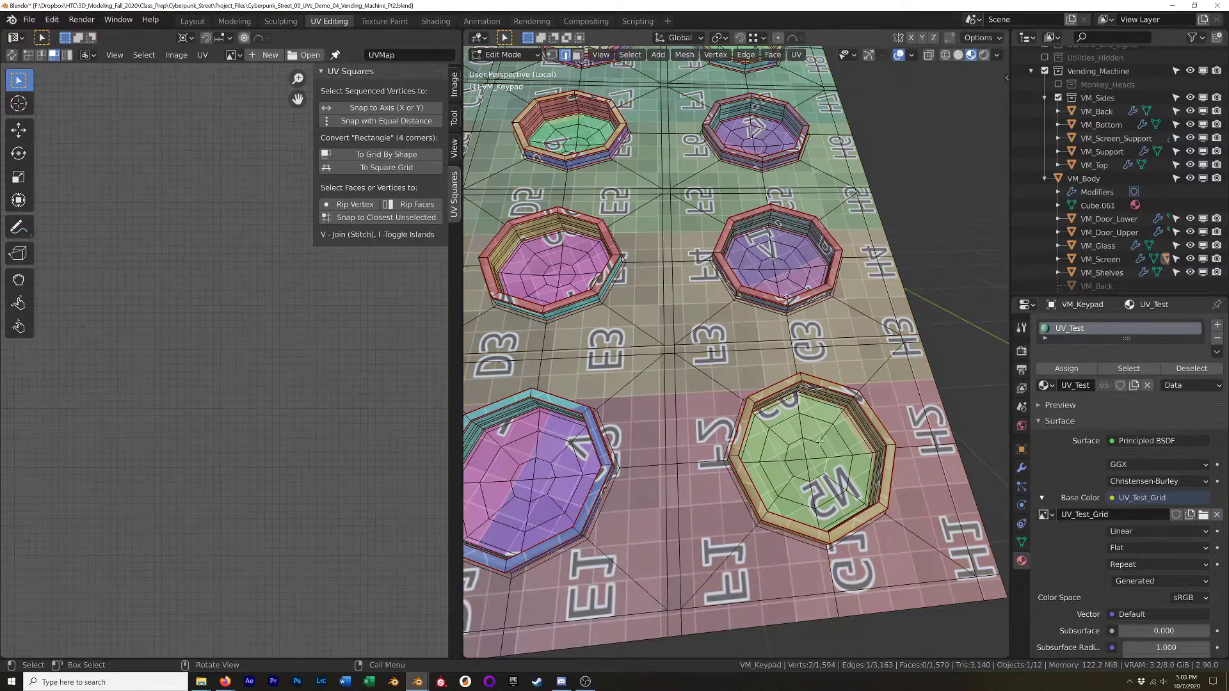
Select the whole keypad mesh and recalculate its normals to face outside again.
middle_drag(823, 427, 681, 444)
key(a)
key(shift+n)
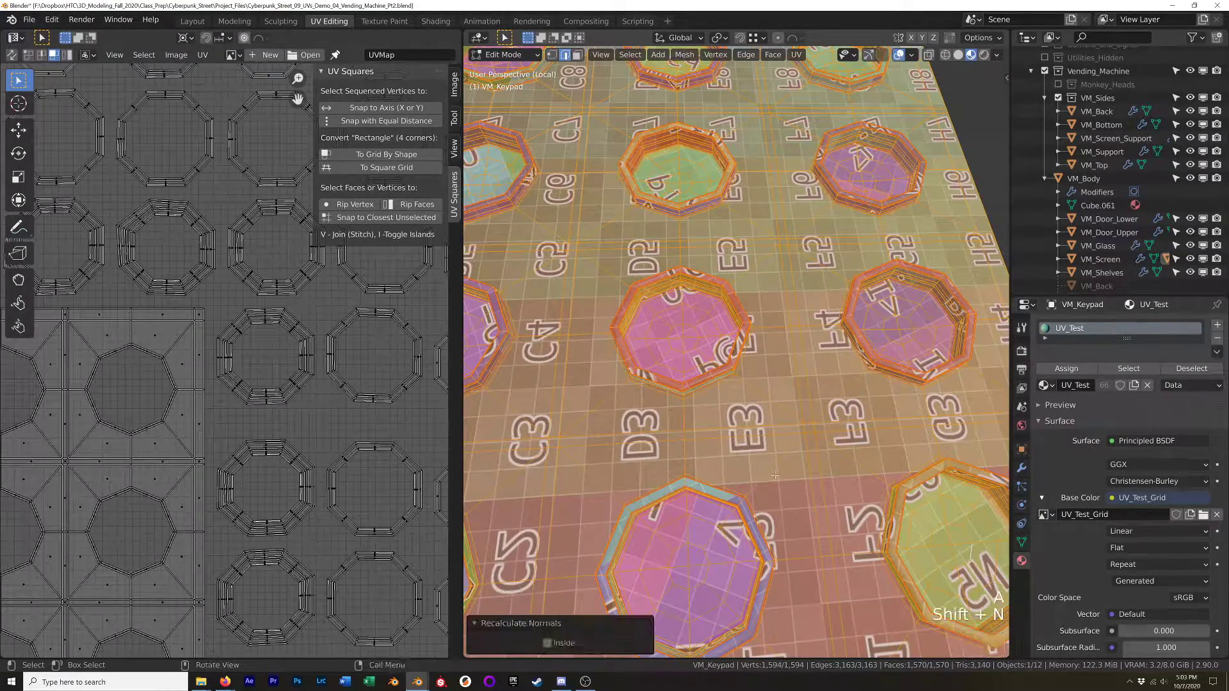
Turn on the Face Orientation overlay and check the direction of the keypad's faces.
scroll(915, 159, down, 5)
click(913, 55)
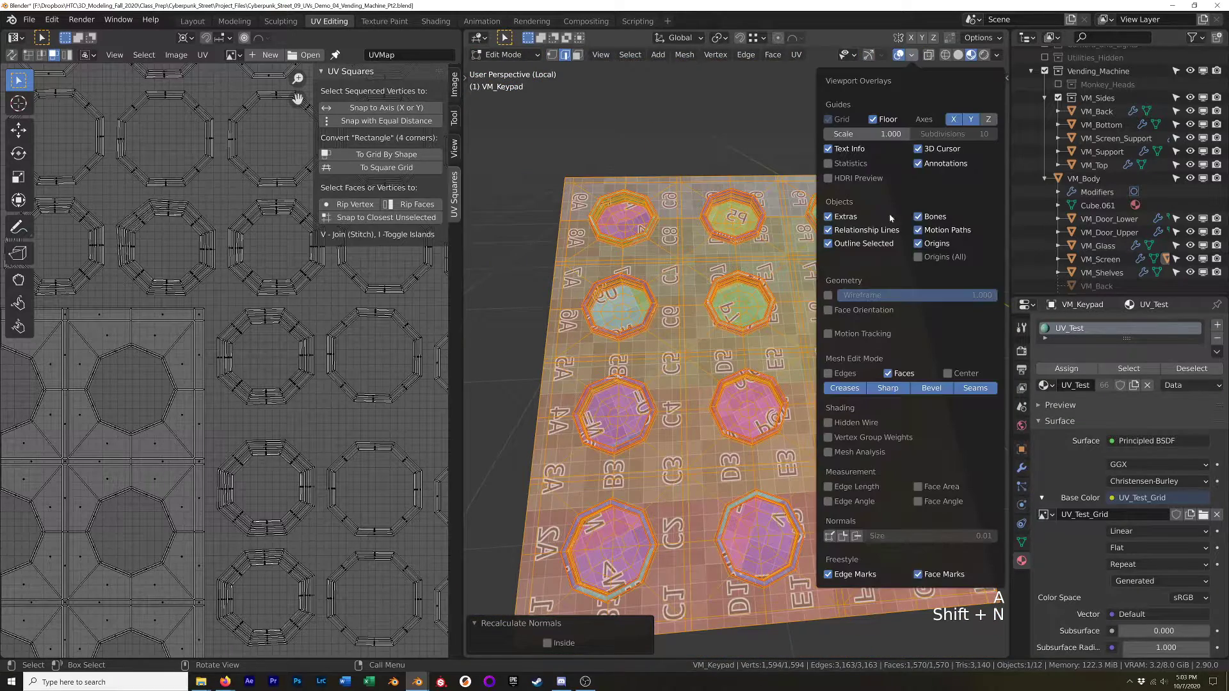
click(828, 310)
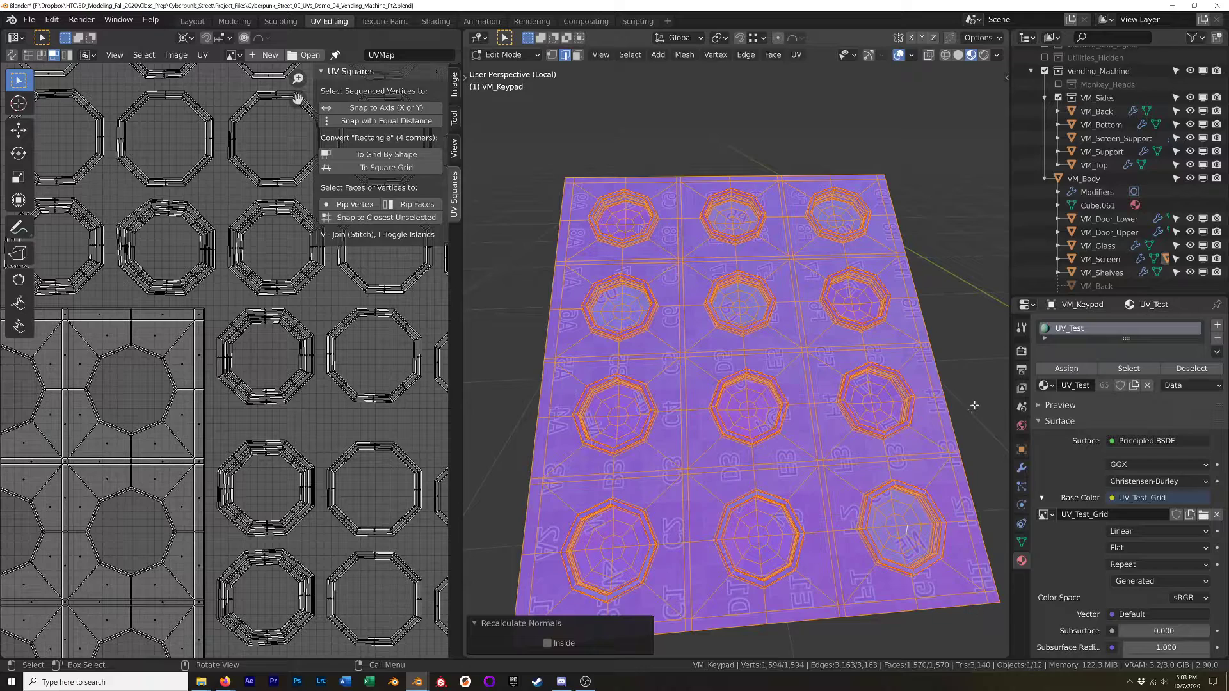
click(887, 525)
middle_drag(900, 537, 864, 550)
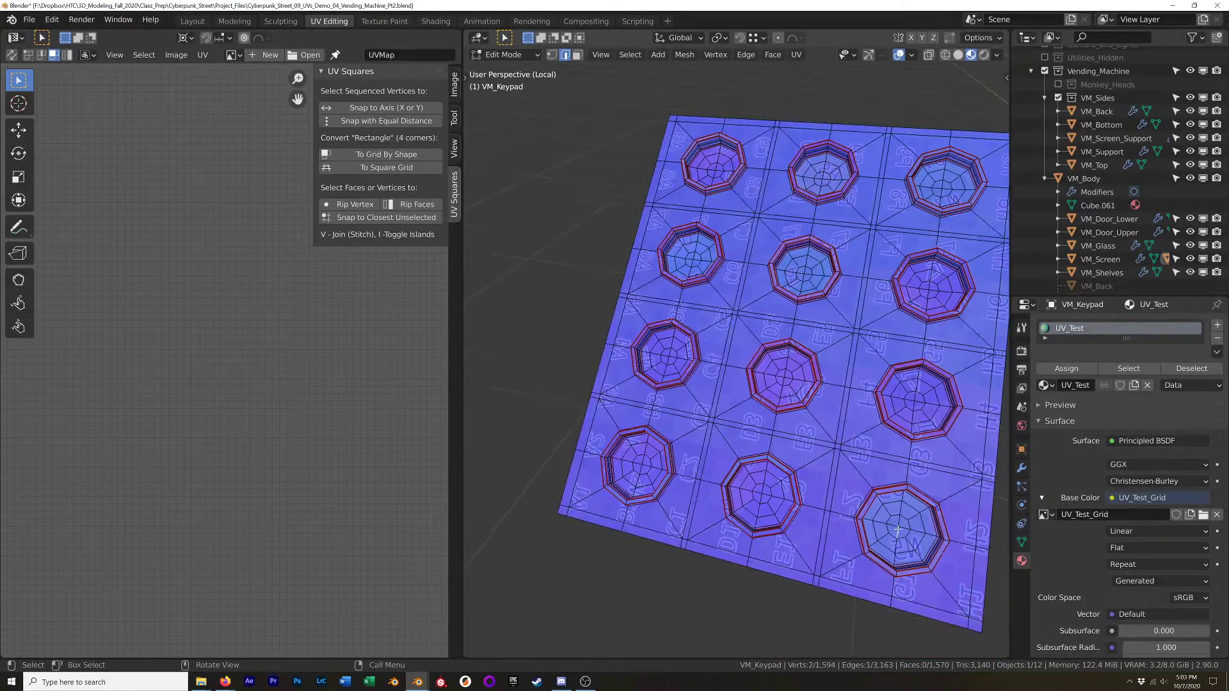
Select all of the keypad's geometry and unwrap it again with the recalculated normals.
key(a)
key(u)
click(887, 466)
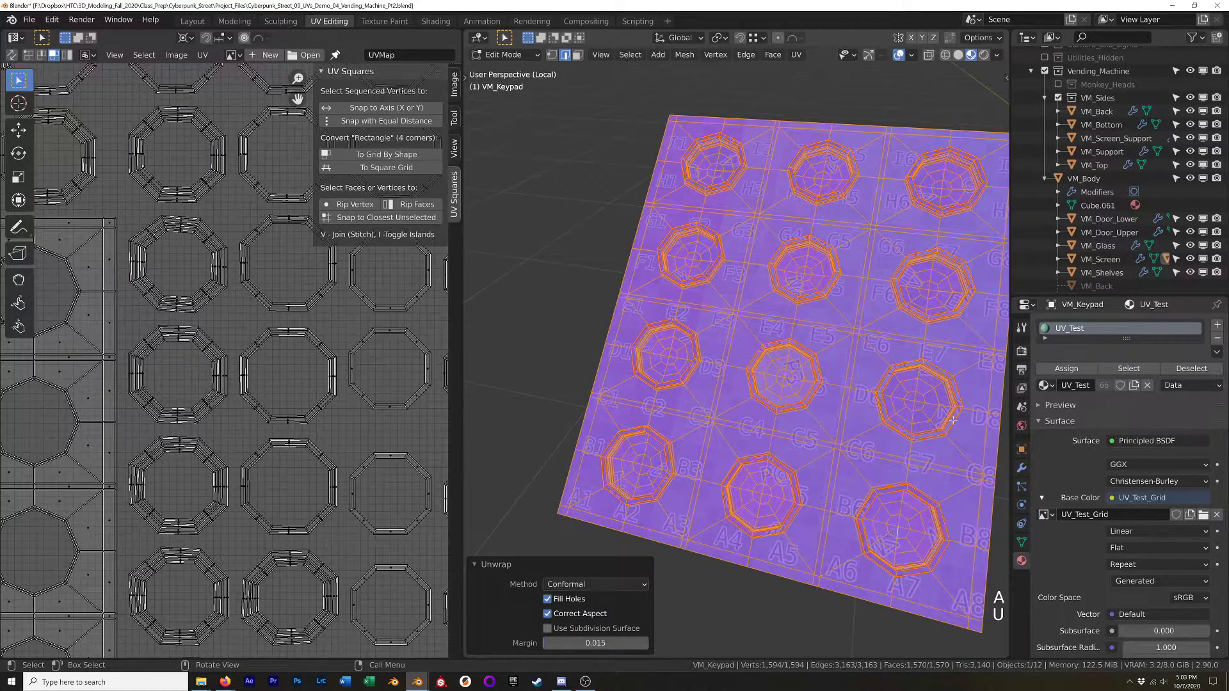
Turn off the Face Orientation overlay over the textured keypad.
middle_drag(781, 217, 810, 336)
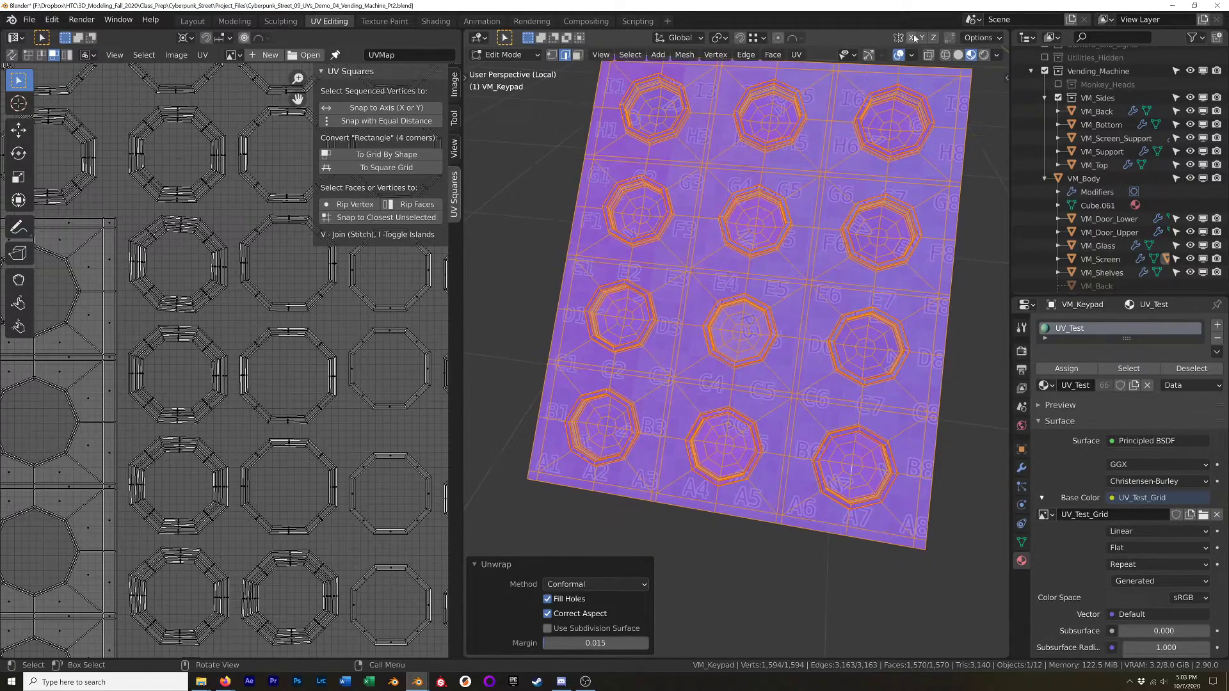
click(910, 55)
click(844, 312)
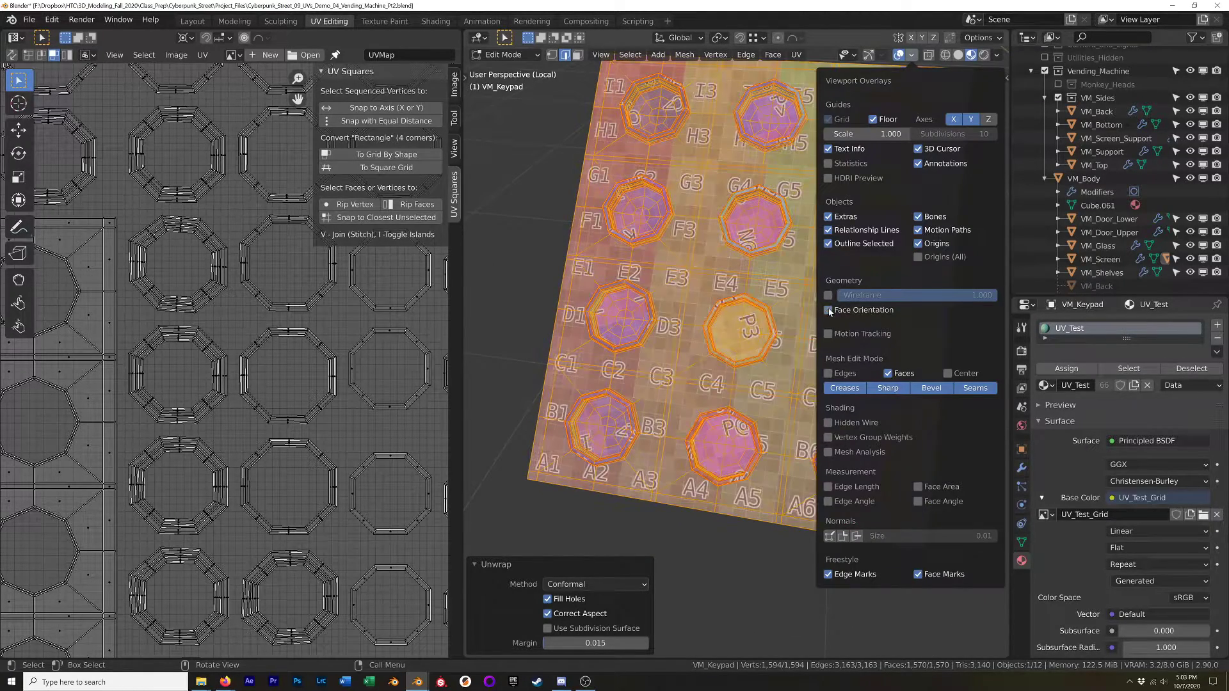
Switch the 3D view to Solid shading and back to Material Preview, and deselect the whole mesh.
key(z)
click(831, 363)
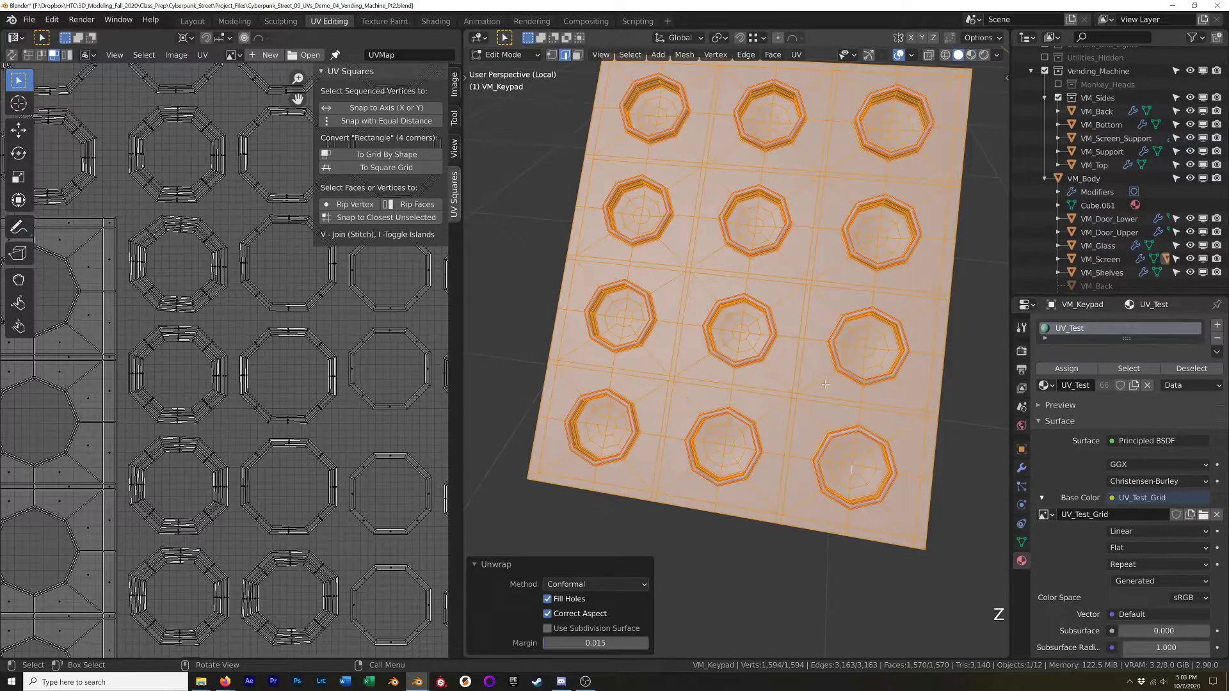
key(z)
click(796, 461)
key(alt+a)
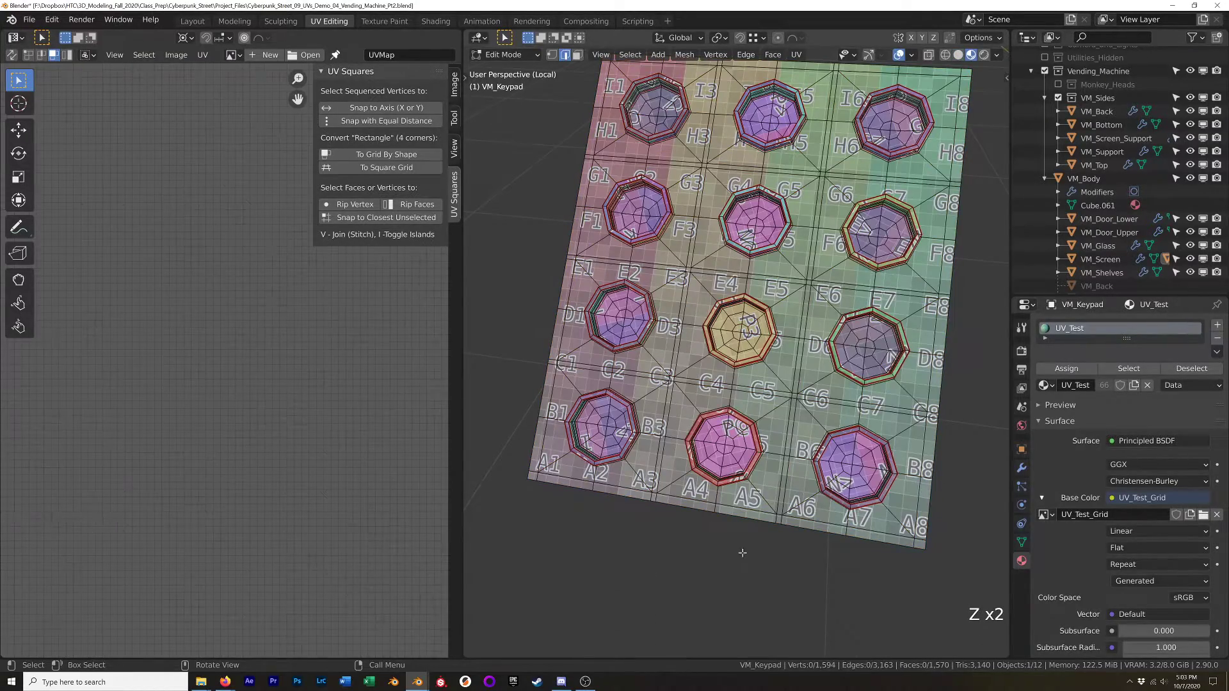
Examine the test grid on the keypad's ring walls up close in Object Mode and return to Edit Mode.
key(Tab)
middle_drag(764, 528, 774, 454)
key(Tab)
key(Tab)
scroll(837, 413, up, 5)
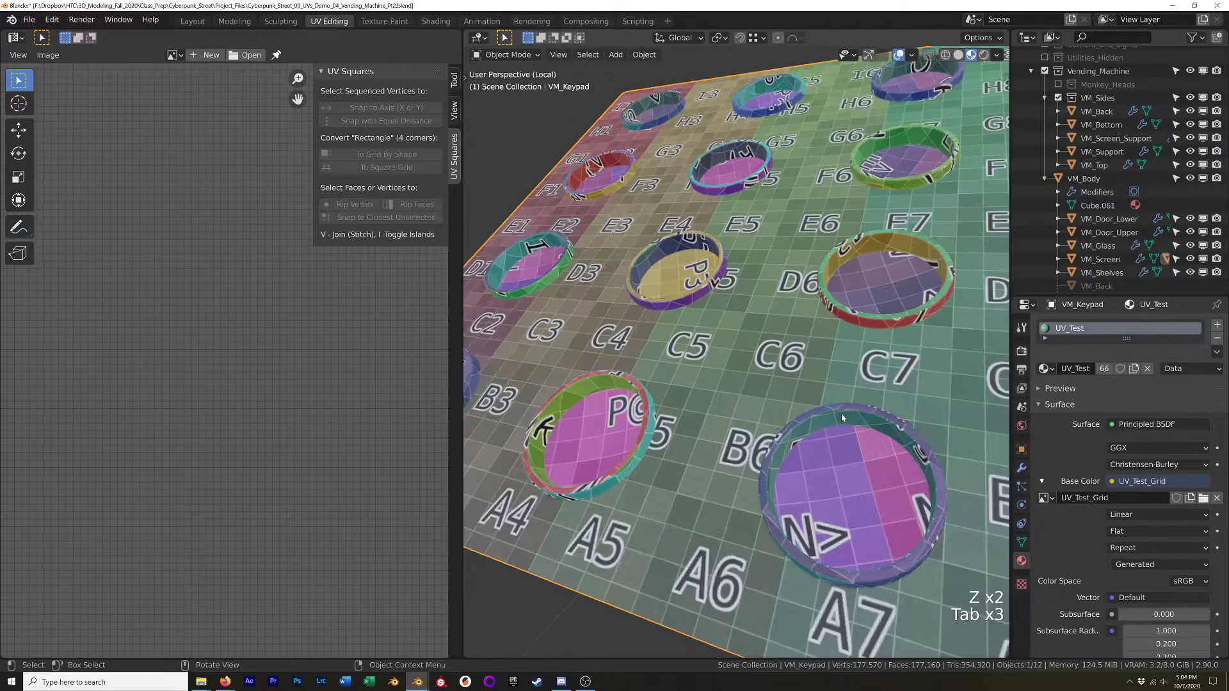
middle_drag(837, 412, 812, 230)
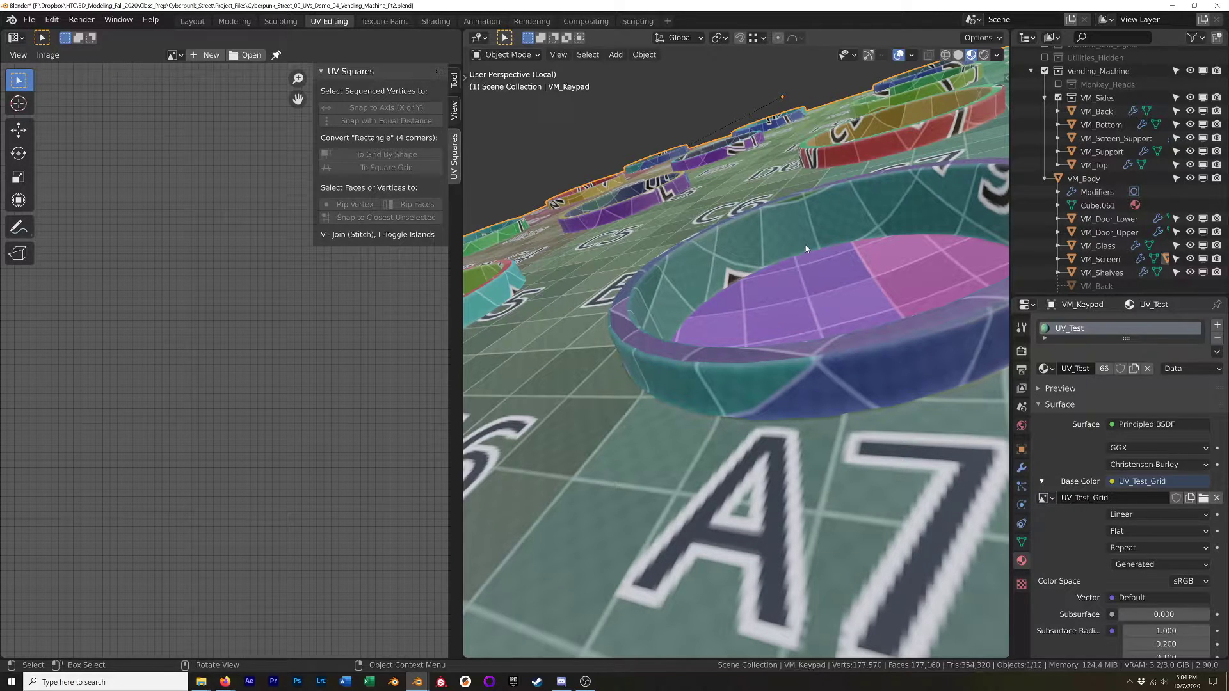
key(z)
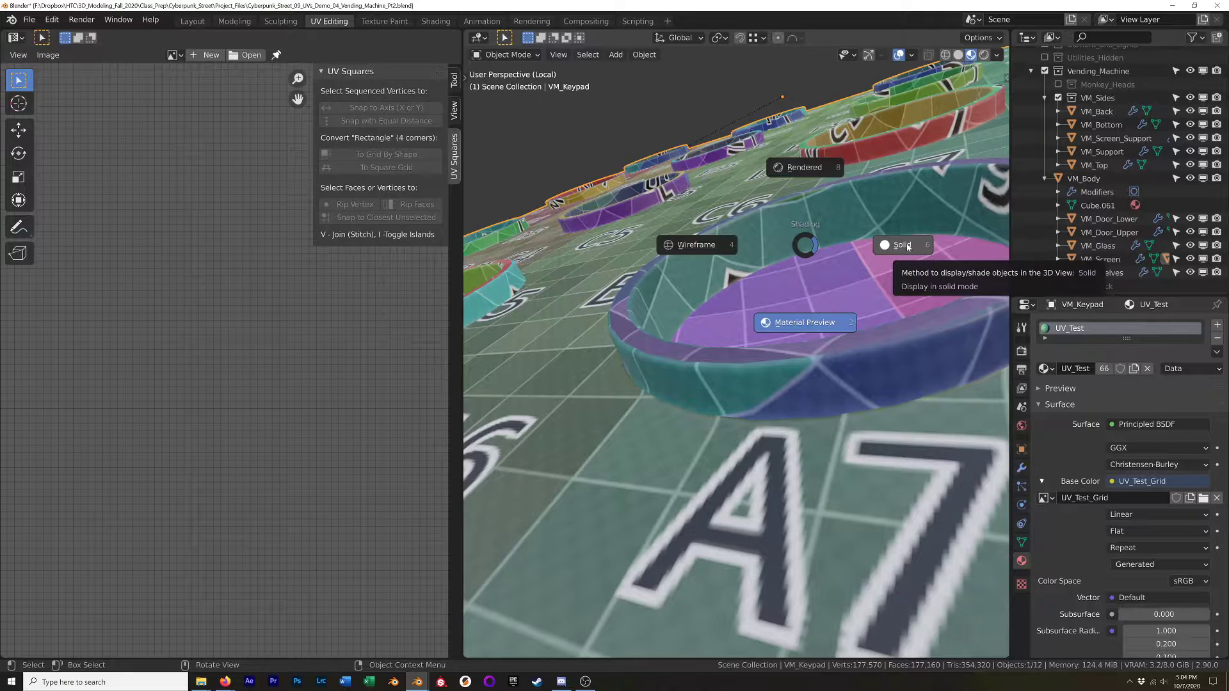
key(Escape)
key(Tab)
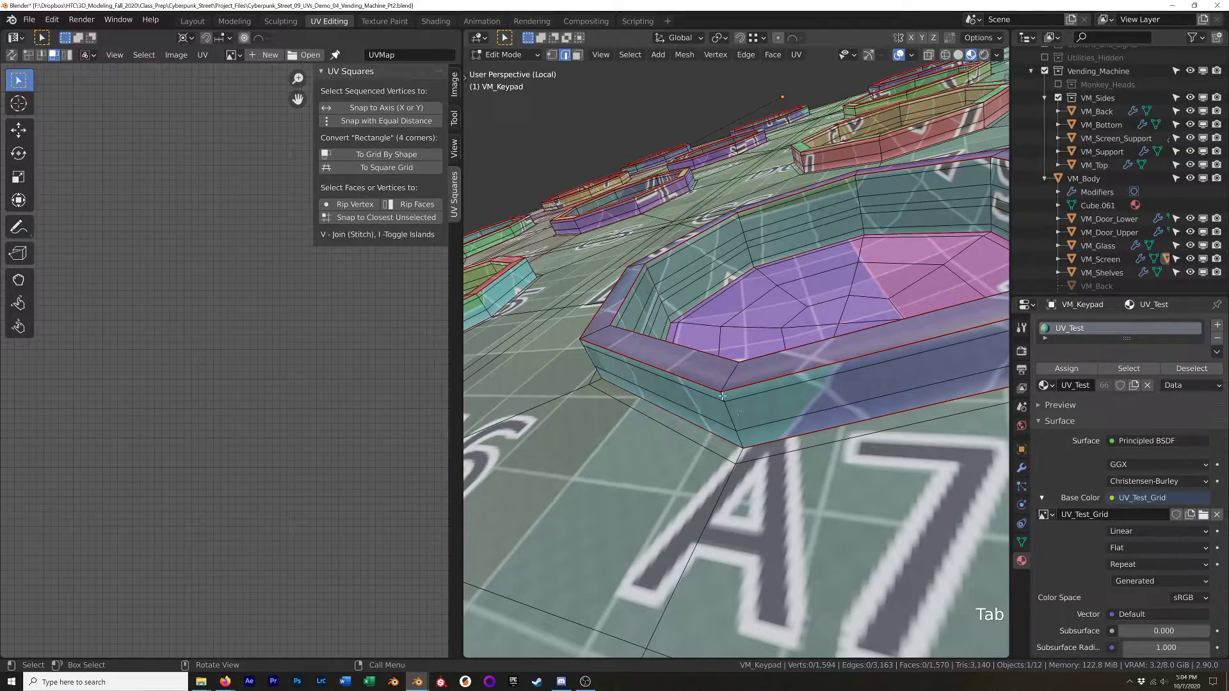
Select the vertical edge path down one corner of the first button ring's inner wall and mark it as a seam.
scroll(819, 272, down, 4)
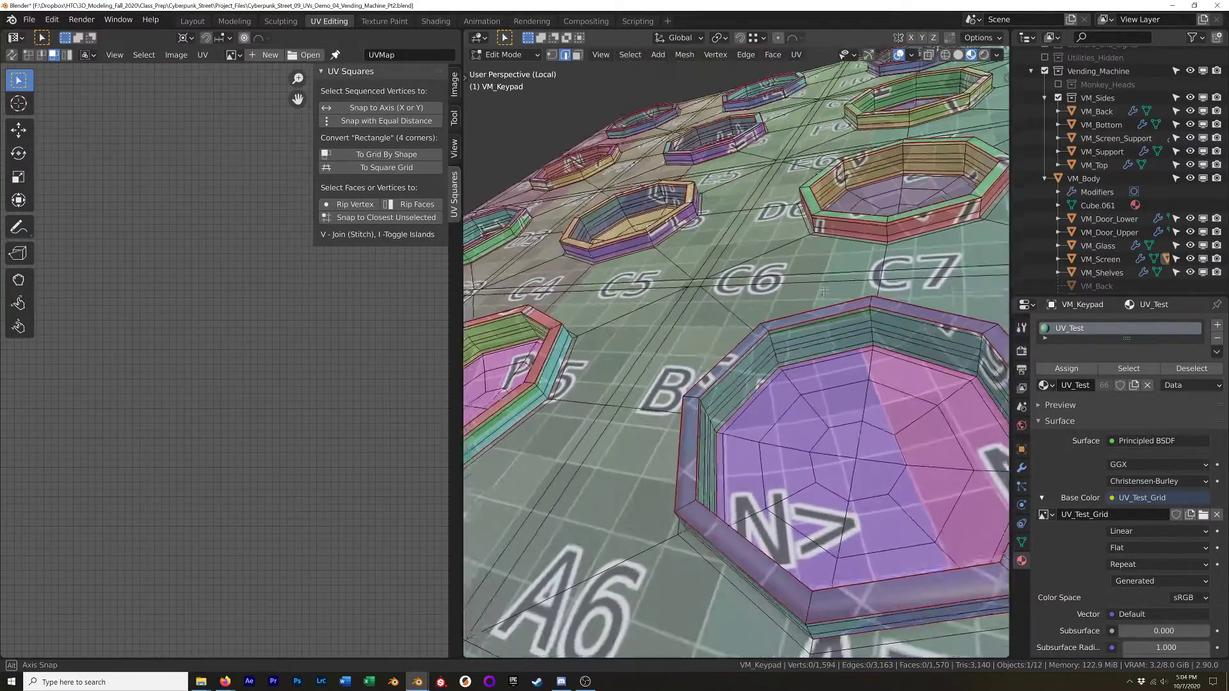
middle_drag(802, 436, 739, 410)
middle_drag(693, 340, 659, 480)
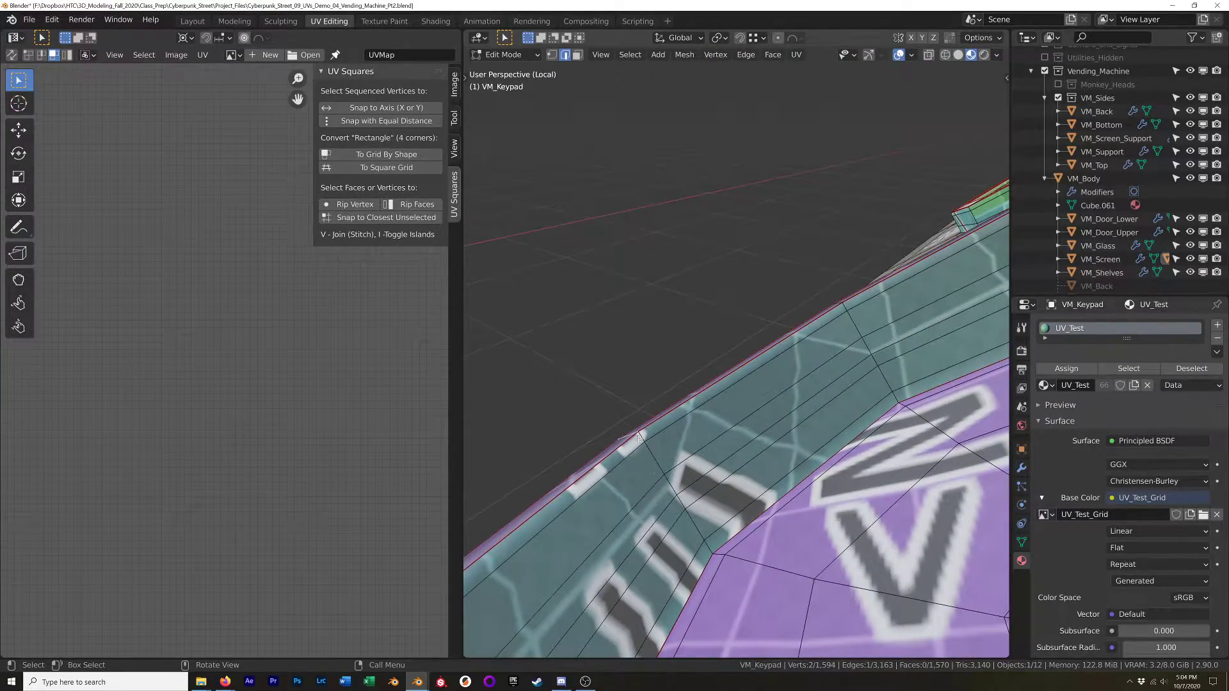
ctrl+click(708, 546)
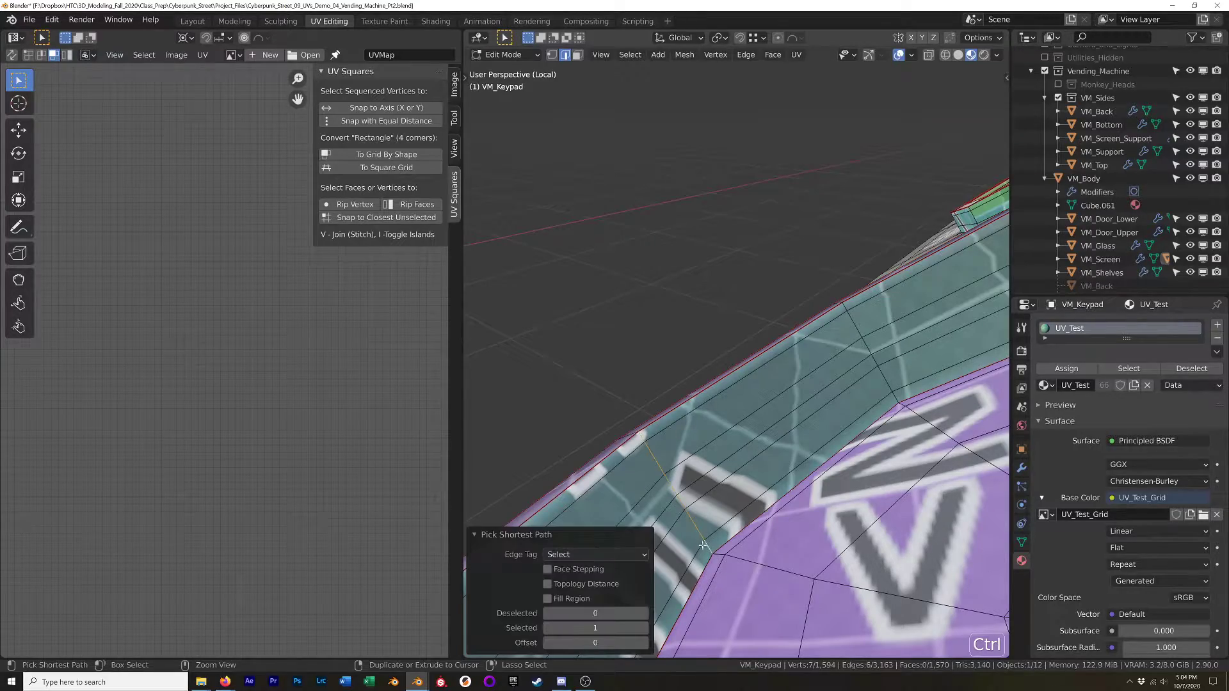
mouse_move(637, 450)
middle_down()
mouse_move(940, 410)
mouse_move(928, 435)
mouse_move(811, 507)
mouse_move(831, 530)
mouse_move(820, 510)
mouse_move(867, 476)
mouse_move(947, 474)
middle_up()
key(z)
shift+middle_drag(947, 474, 783, 340)
scroll(746, 432, up, 5)
scroll(747, 431, down, 1)
scroll(783, 339, up, 1)
scroll(783, 339, down, 3)
right_click(808, 290)
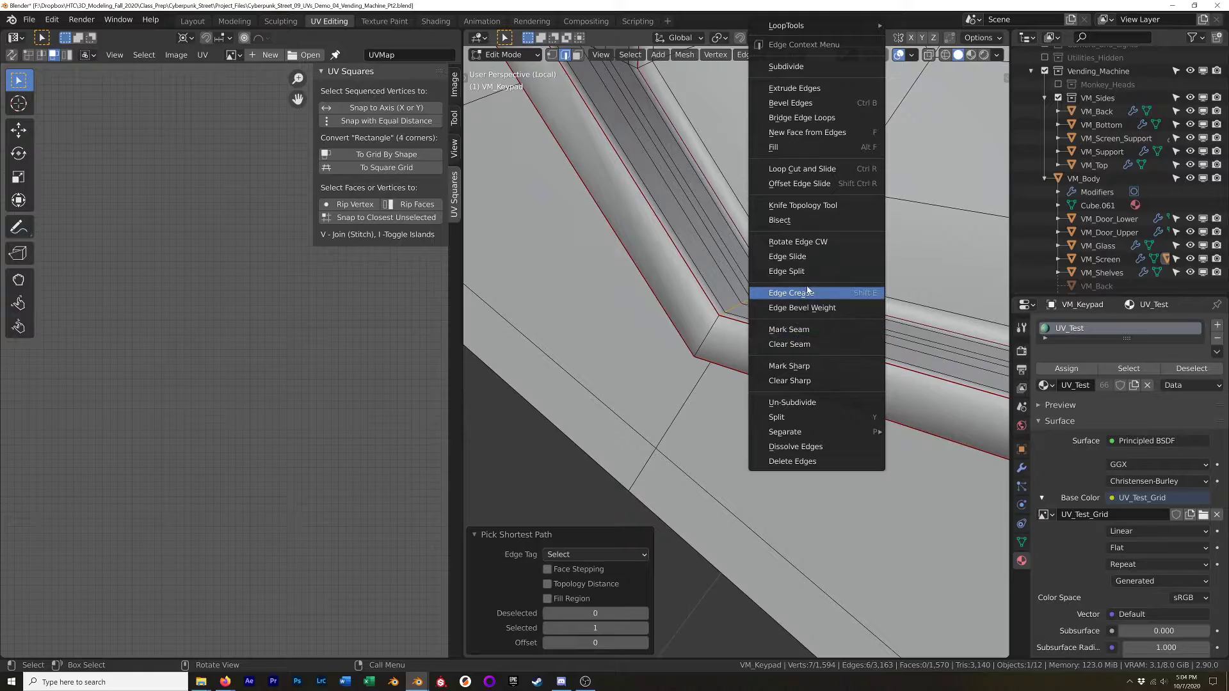
click(839, 331)
Mark a seam along one vertical corner of the same ring's outer wall and unwrap the whole keypad again.
scroll(838, 333, down, 5)
middle_drag(838, 333, 793, 337)
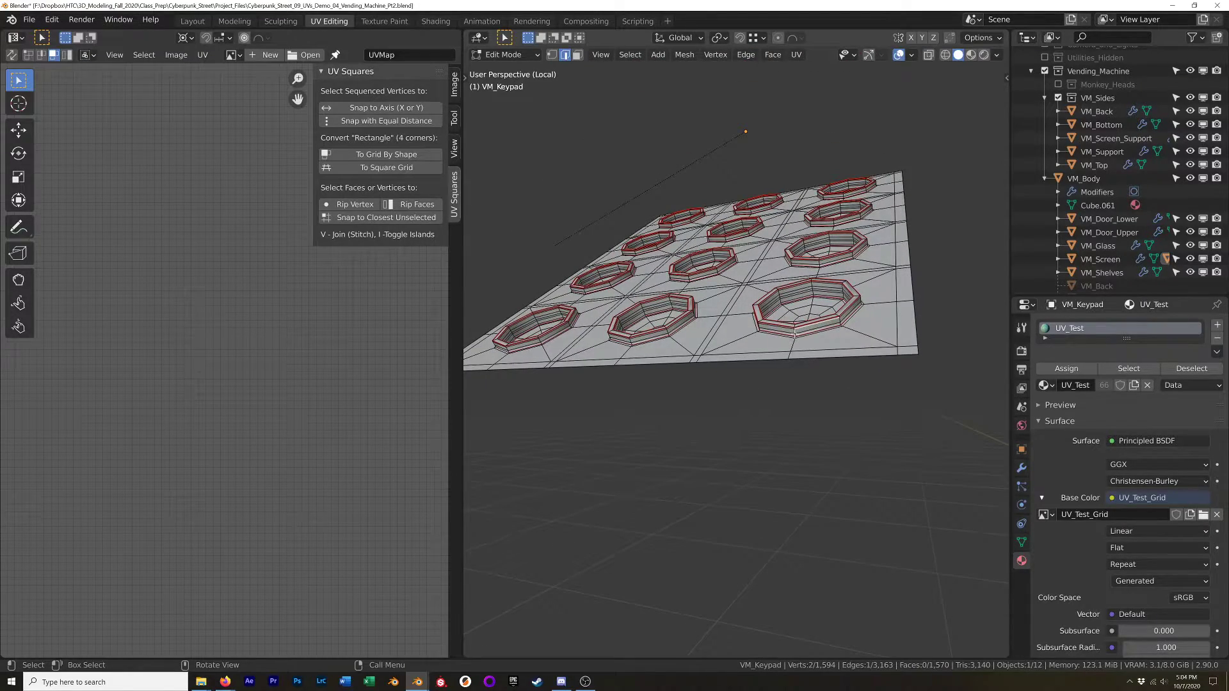
scroll(794, 333, up, 3)
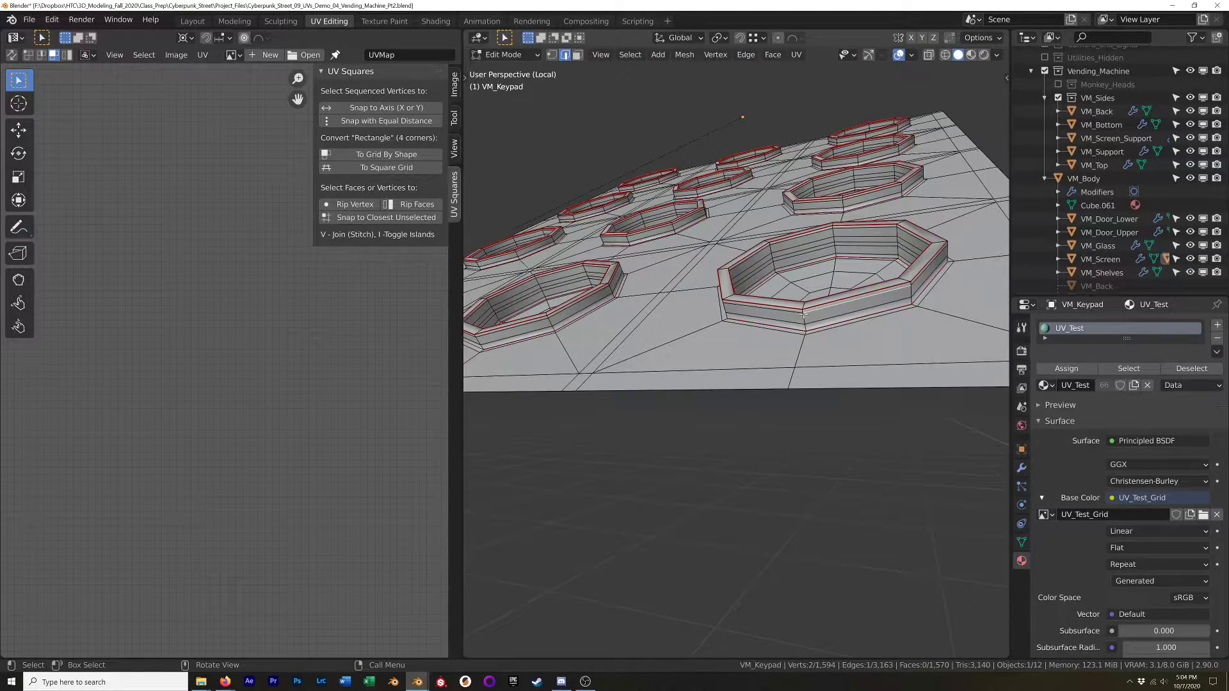
middle_drag(798, 328, 580, 379)
shift+middle_drag(973, 371, 840, 331)
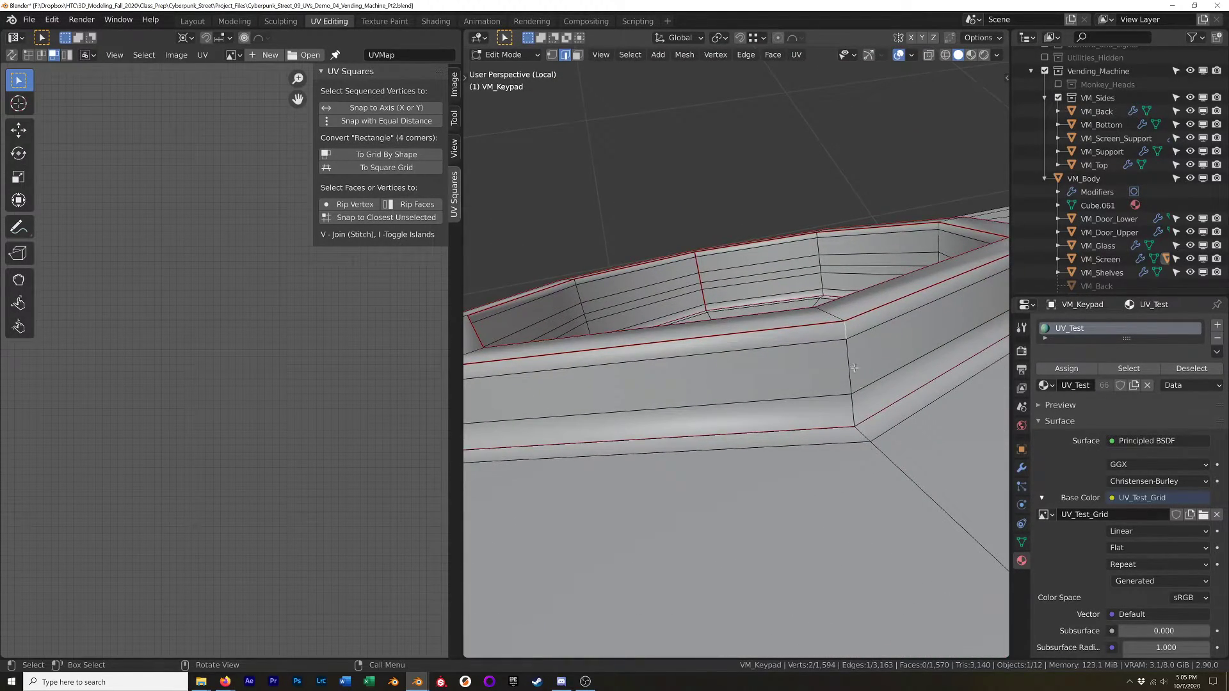
ctrl+click(855, 410)
right_click(856, 412)
click(855, 411)
key(a)
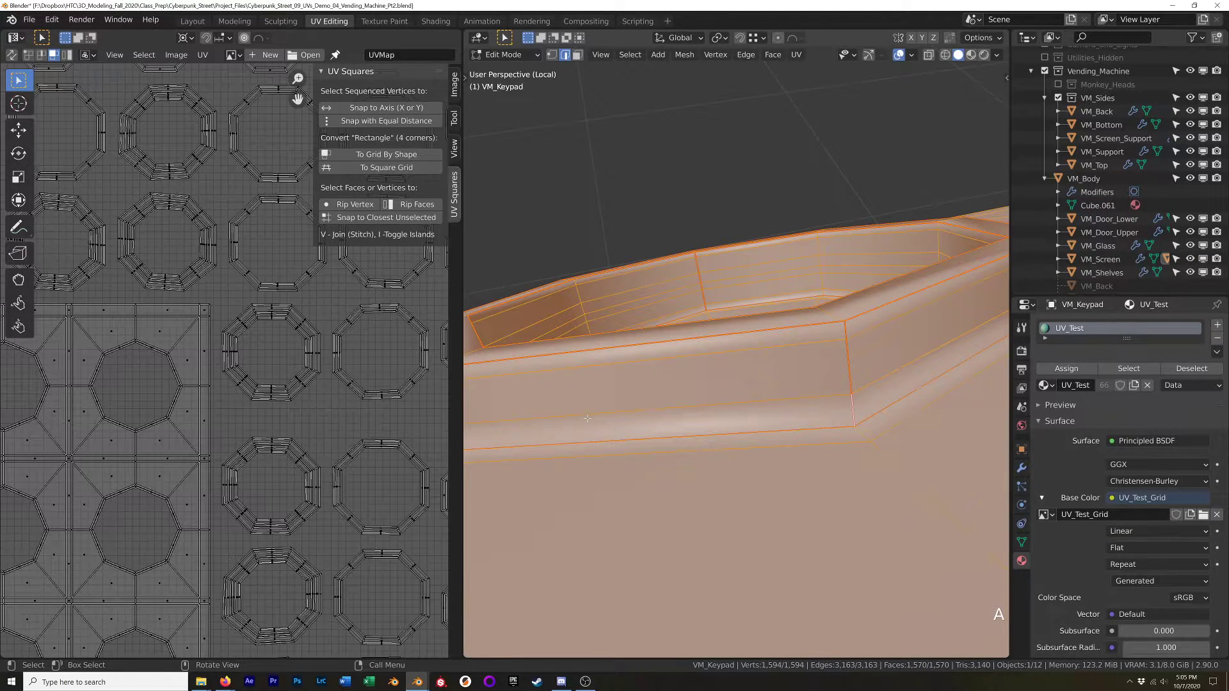
key(u)
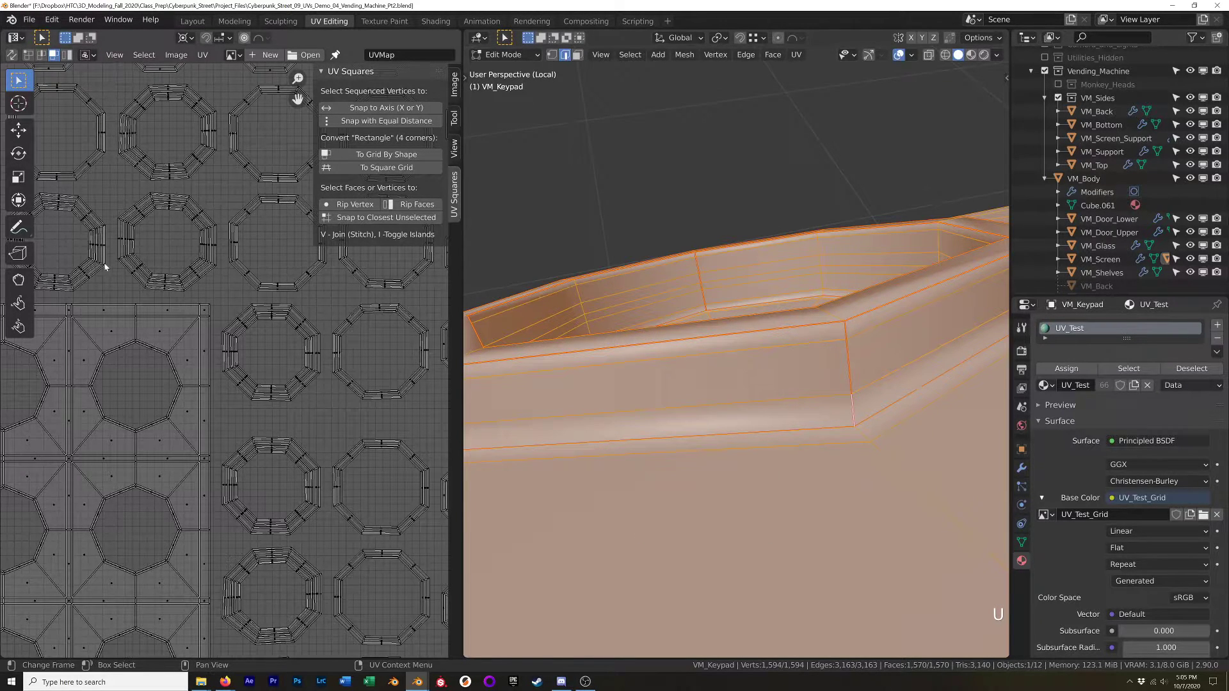
Hide the UV editor's toolbar and sidebar and widen the editor to show the whole UV layout.
key(t)
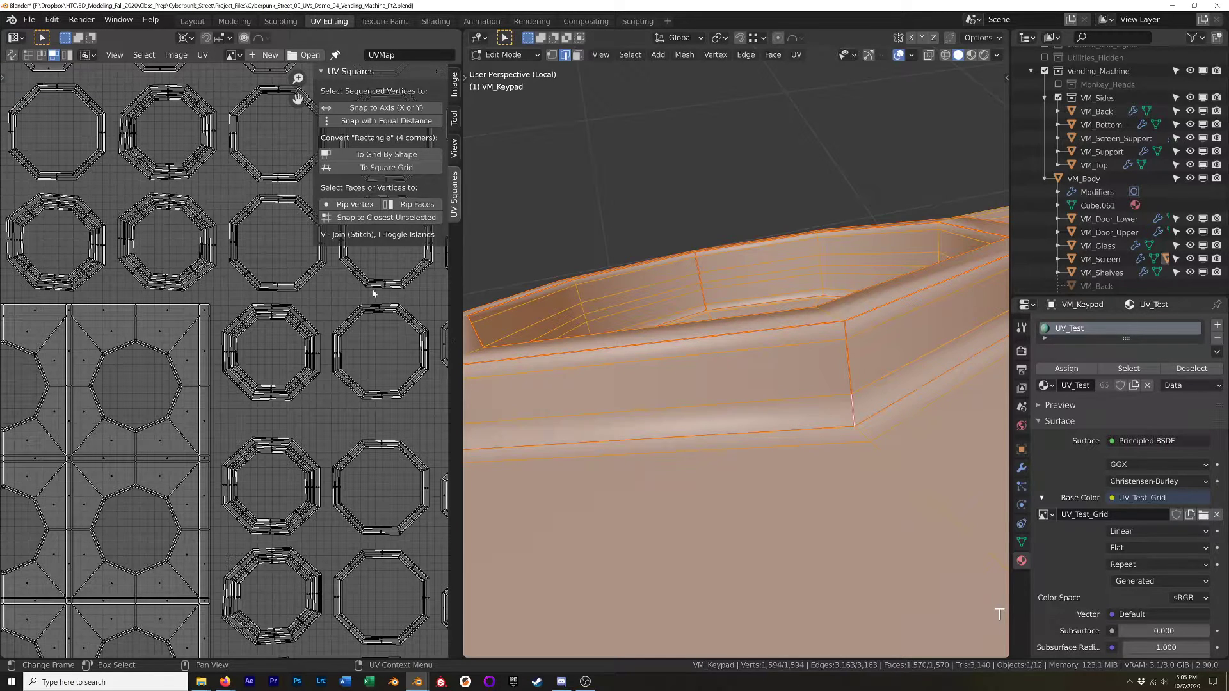
key(n)
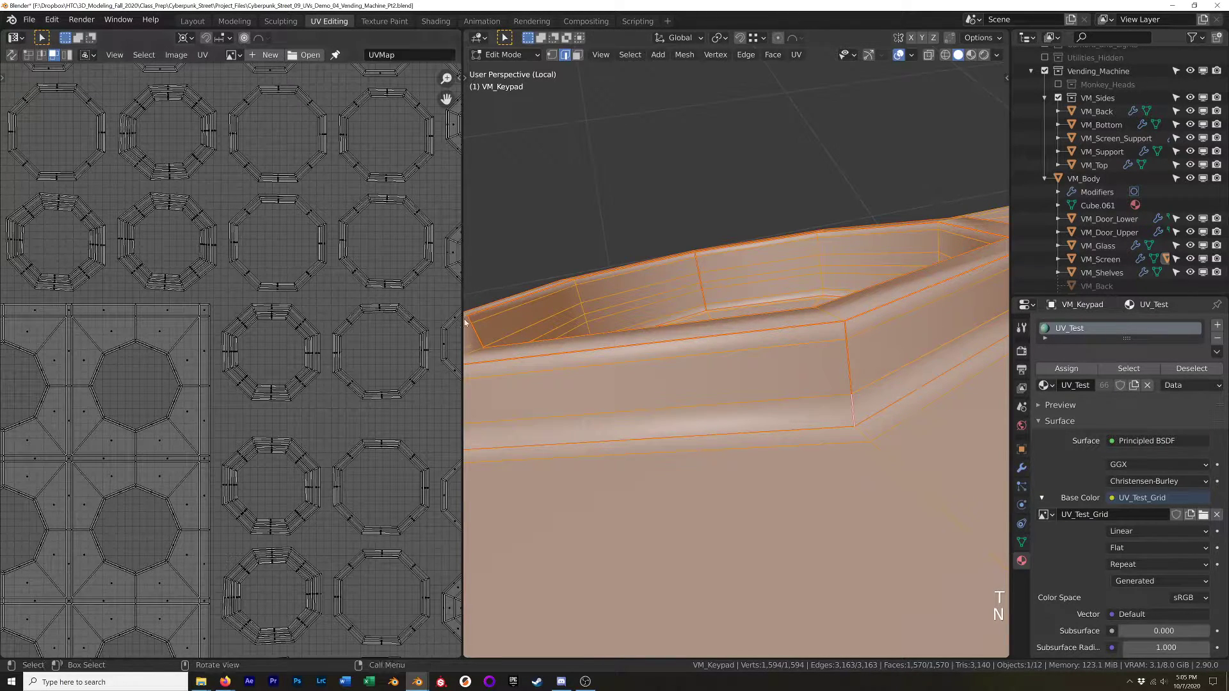
drag(463, 322, 609, 326)
scroll(512, 336, down, 5)
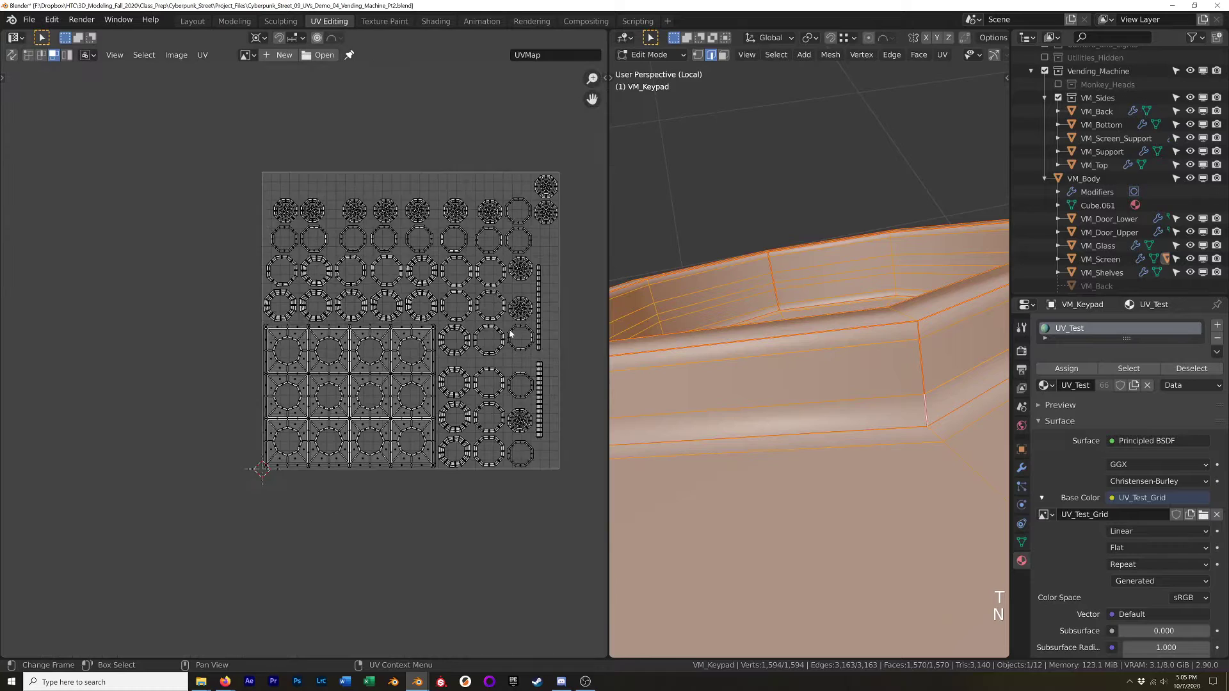
shift+middle_drag(507, 336, 461, 316)
mouse_move(794, 384)
middle_down()
mouse_move(749, 339)
mouse_move(792, 385)
middle_up()
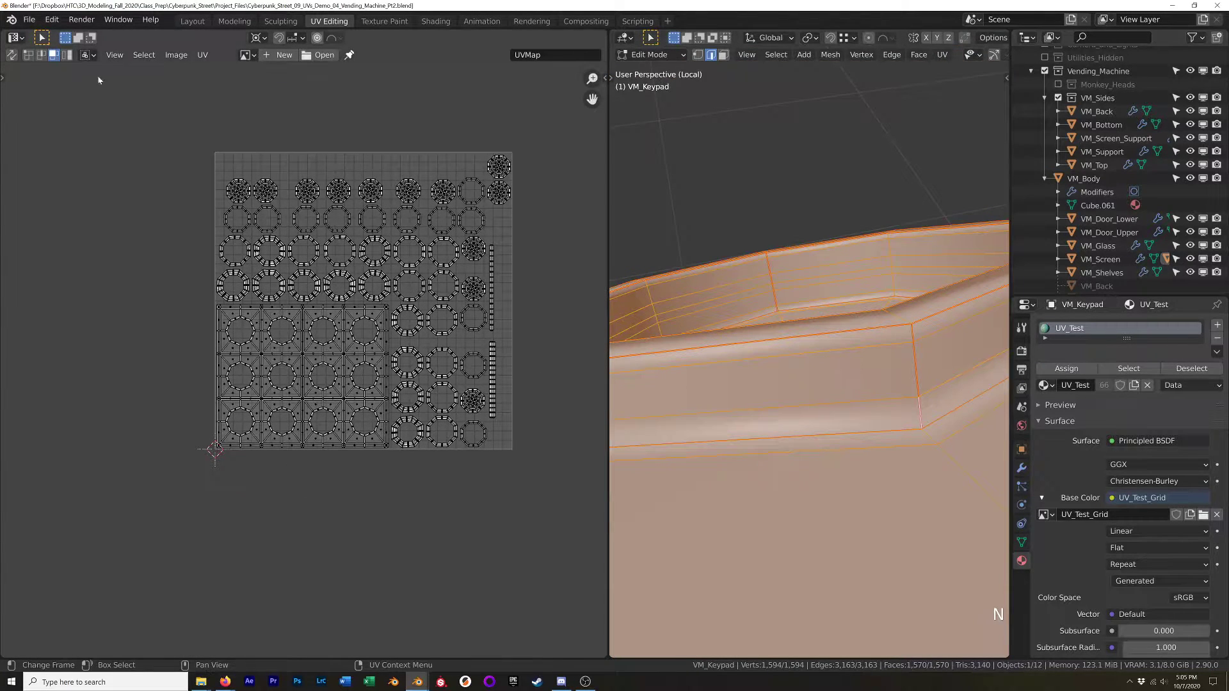
Turn on UV sync selection with face select and pick the two straight ring-wall islands in turn.
click(67, 56)
click(11, 56)
click(56, 57)
key(alt+a)
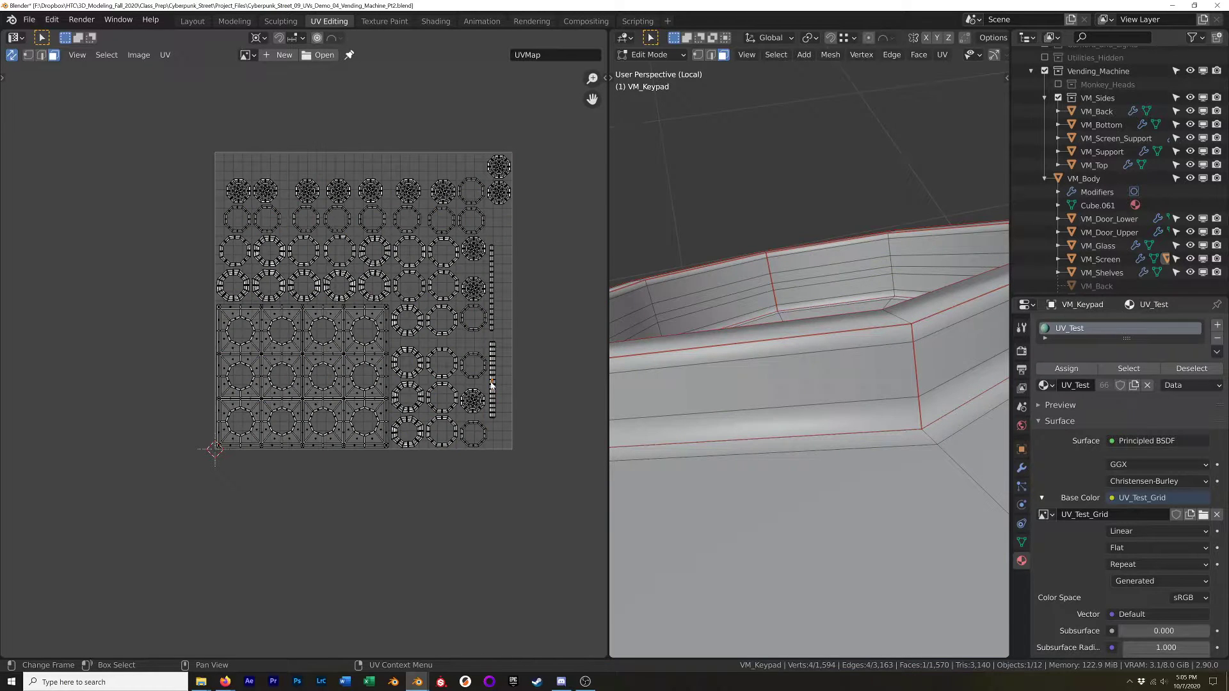
key(l)
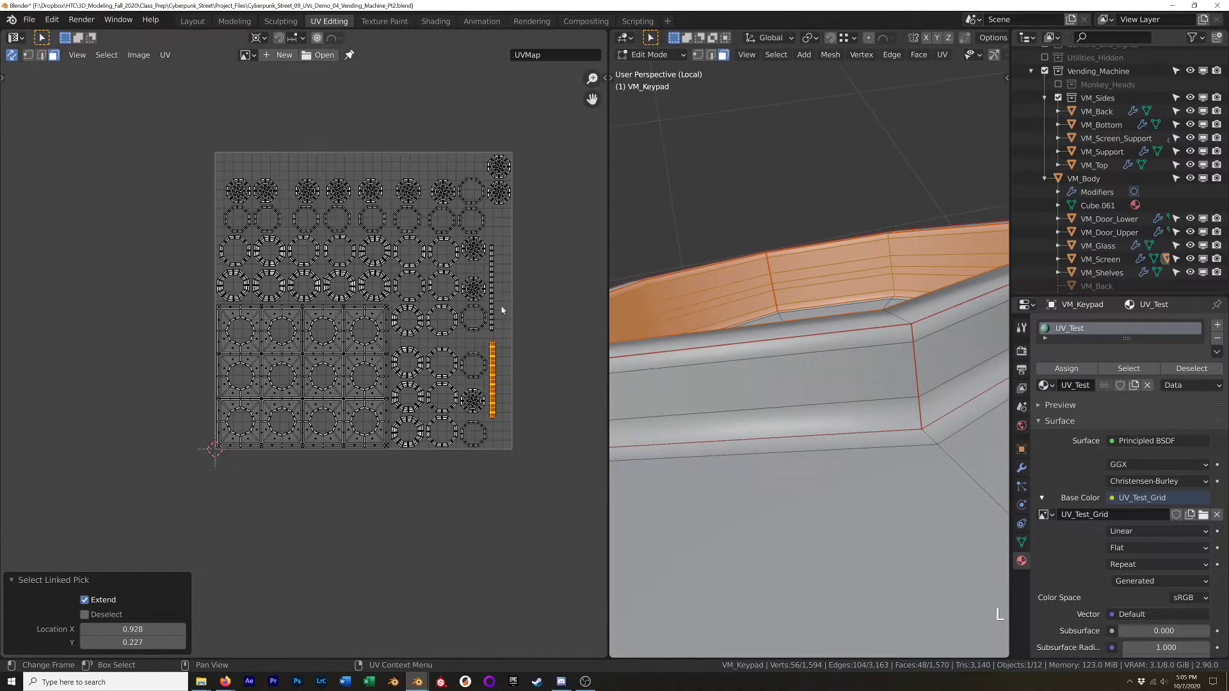
scroll(505, 305, up, 5)
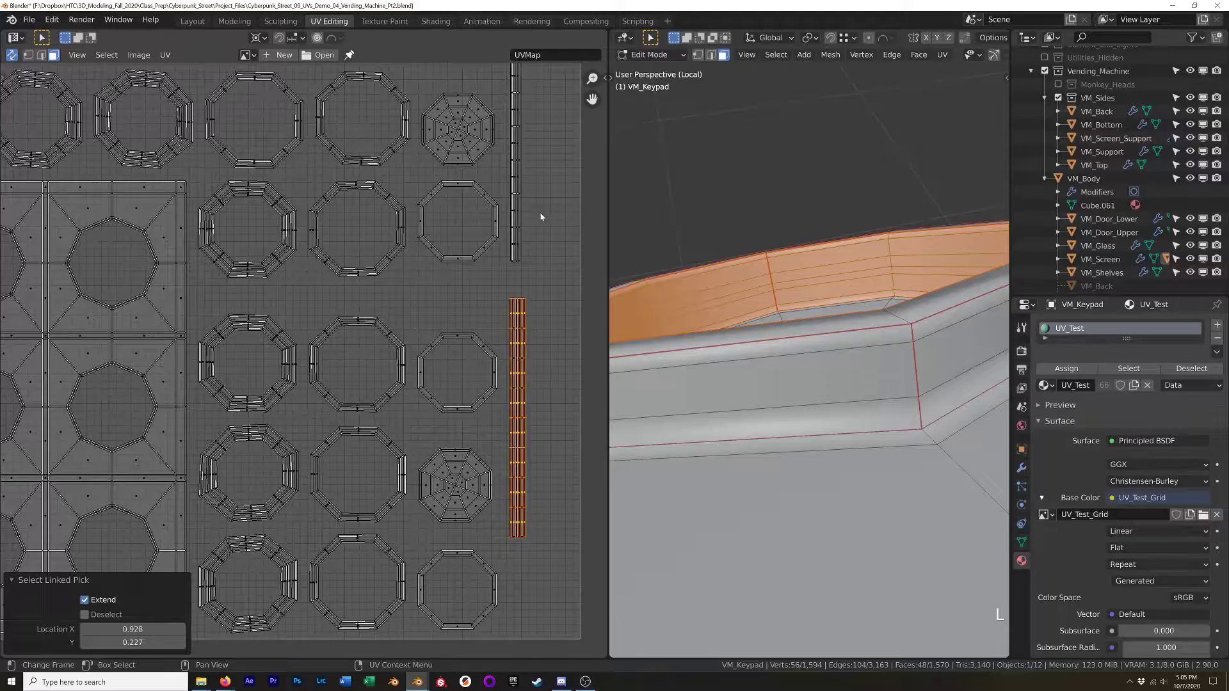
click(513, 219)
key(l)
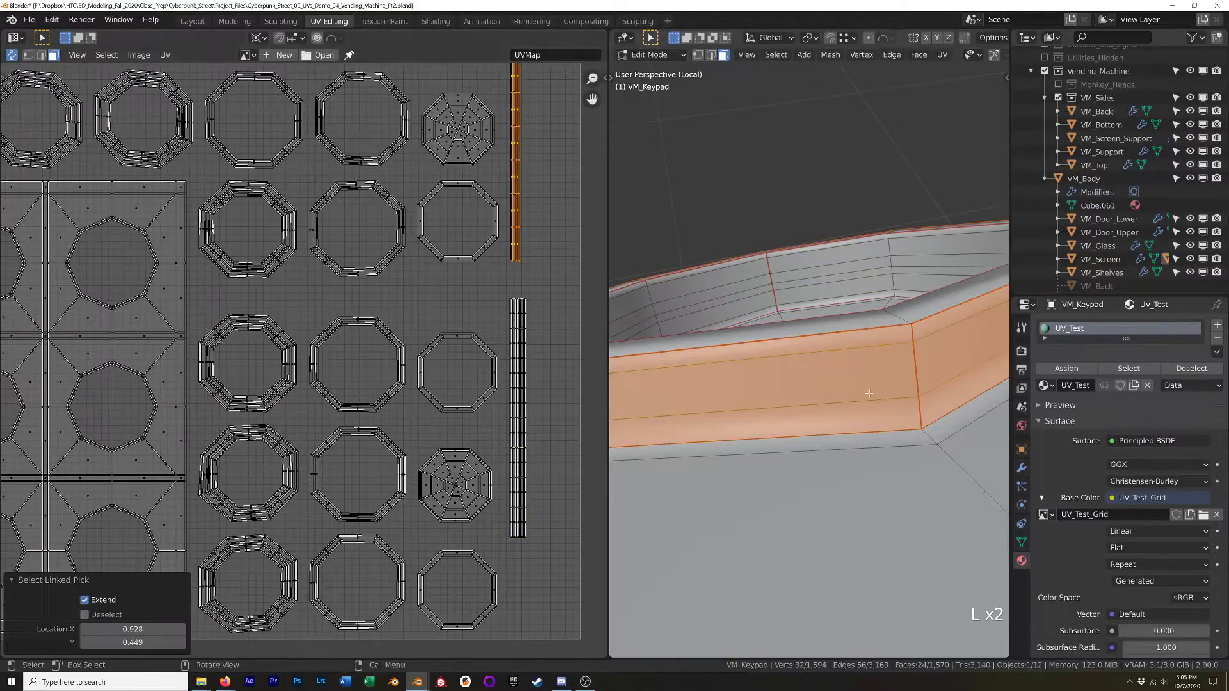
Select the three horizontal edge loops around the first ring's inner wall and dissolve them.
scroll(817, 329, down, 6)
shift+middle_drag(469, 248, 521, 362)
scroll(521, 363, down, 4)
scroll(765, 470, down, 7)
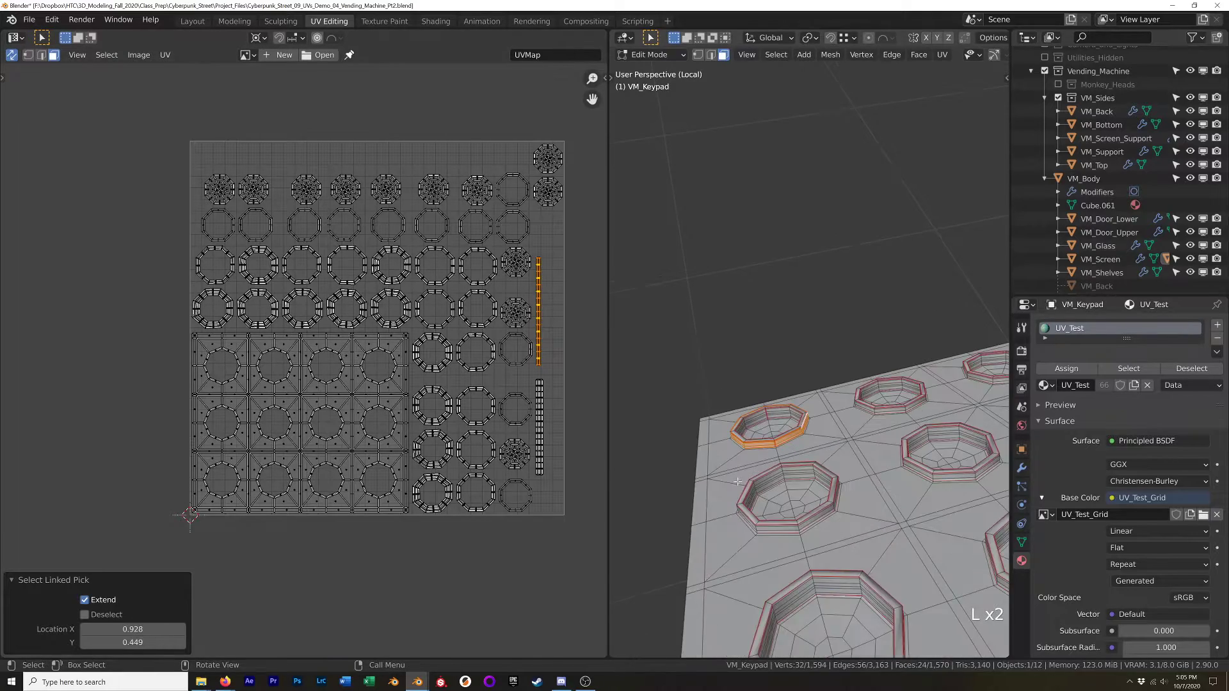
middle_drag(766, 471, 940, 464)
scroll(781, 422, up, 8)
click(669, 358)
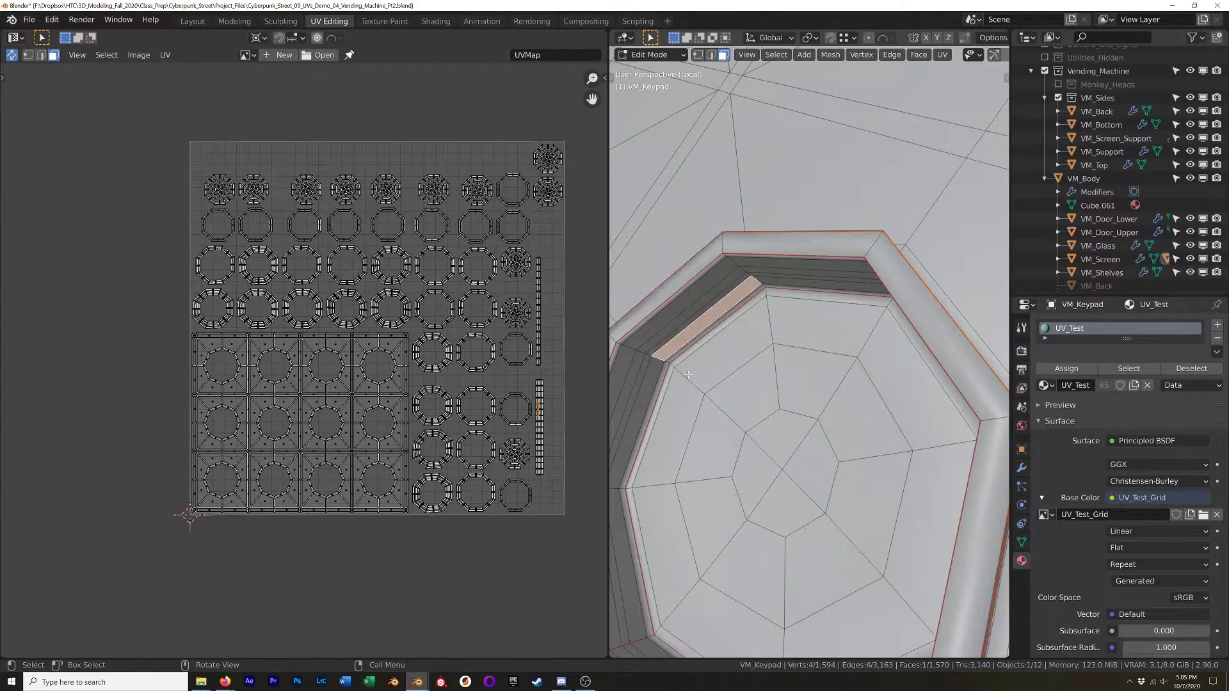
middle_drag(664, 383, 713, 309)
key(2)
click(673, 324)
alt+click(713, 310)
alt+shift+click(714, 311)
alt+shift+click(706, 291)
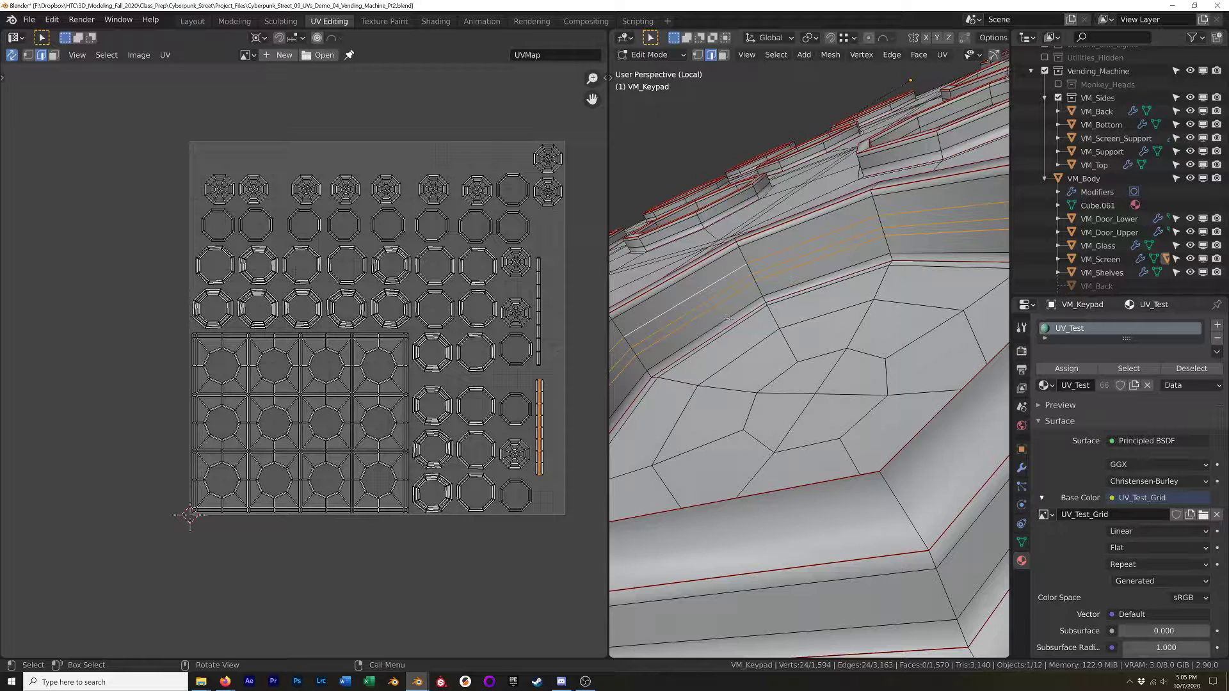
right_click(720, 282)
key(Escape)
key(x)
click(714, 430)
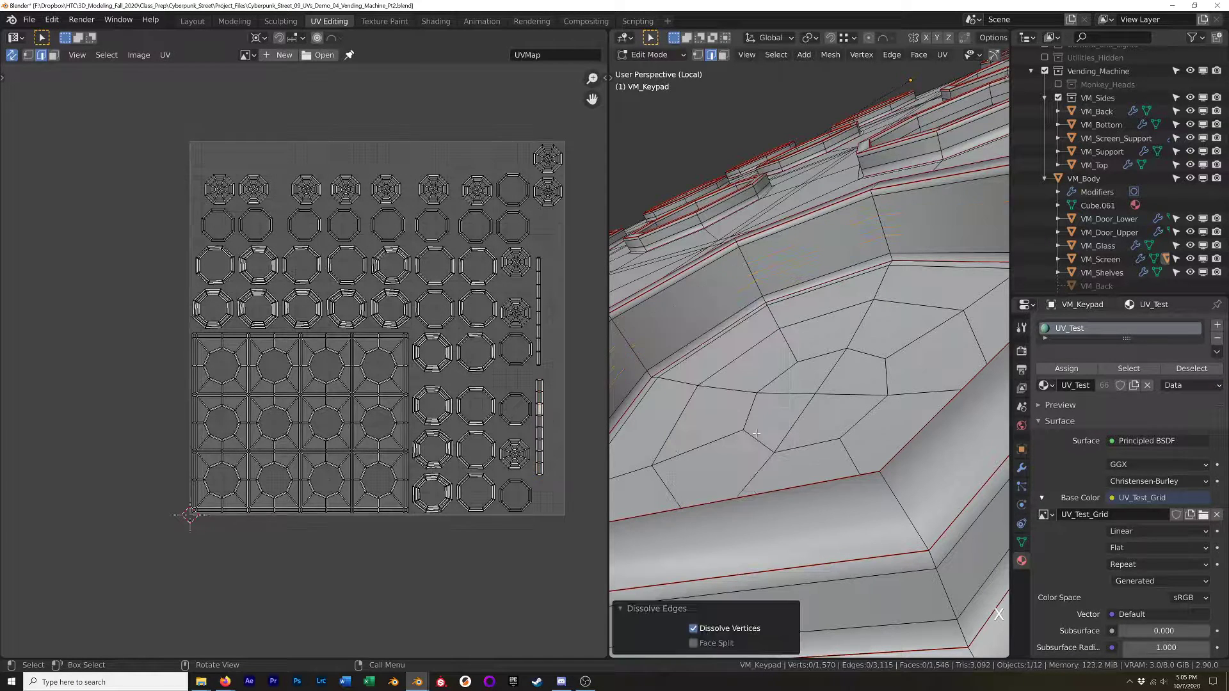
Compare the smoothed keypad in Object Mode with its mesh in Edit Mode around the simplified ring.
key(Tab)
key(Tab)
key(Tab)
key(Tab)
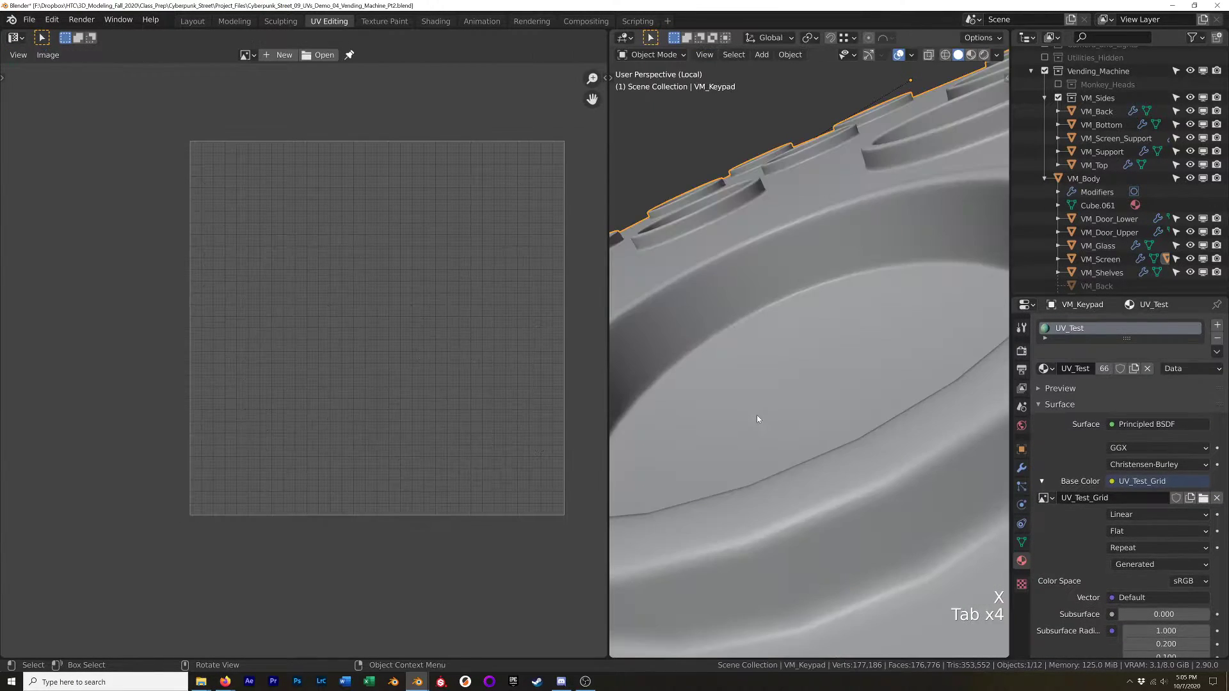
middle_drag(758, 410, 779, 390)
scroll(779, 389, up, 5)
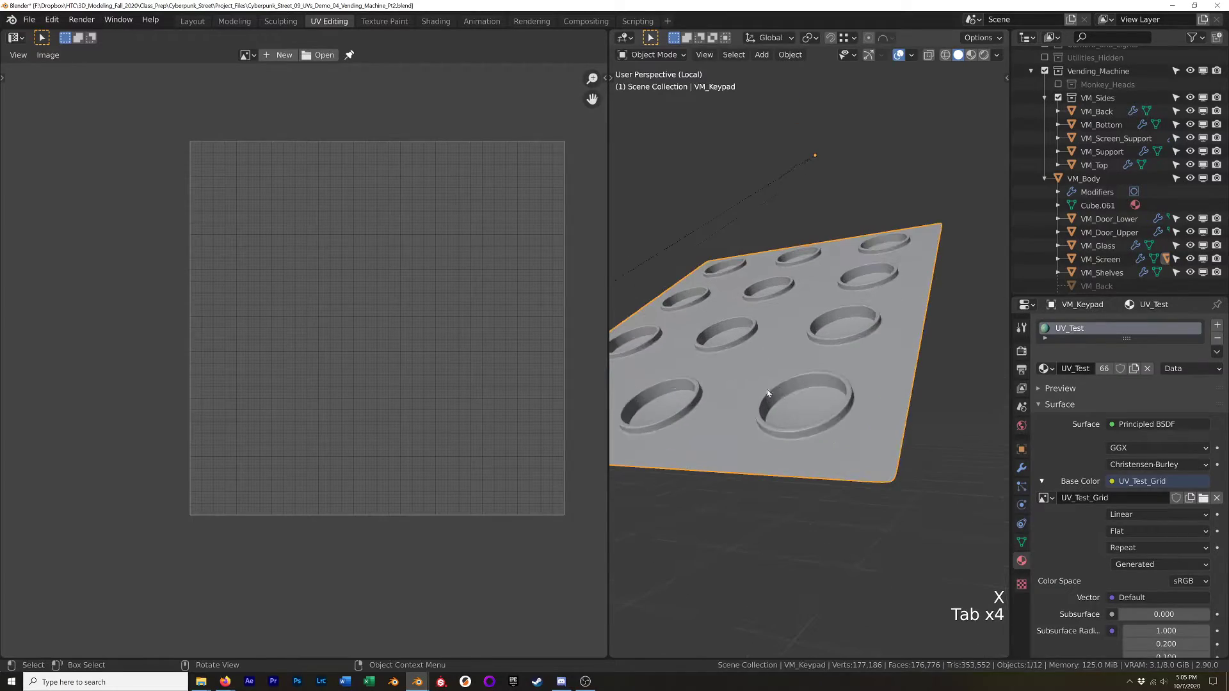
key(Tab)
key(Tab)
key(Tab)
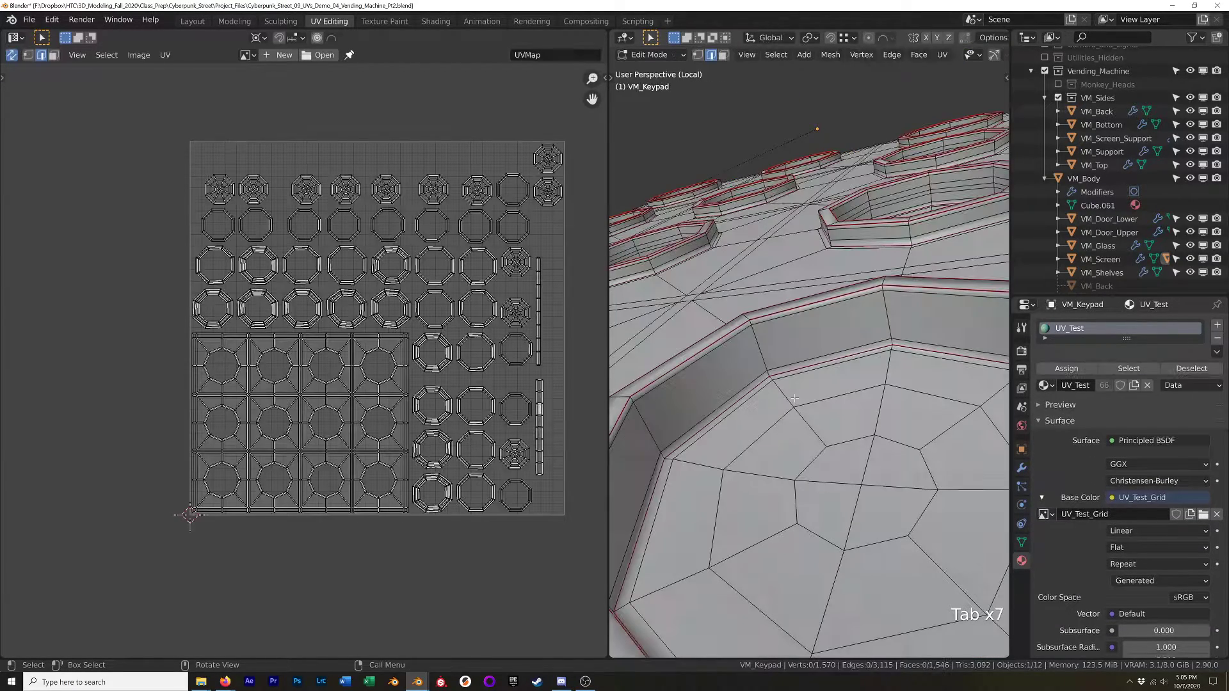
Narrow the UV editor to give the 3D view more room and recentre the UV layout.
shift+middle_drag(760, 388, 795, 363)
shift+middle_drag(694, 356, 752, 346)
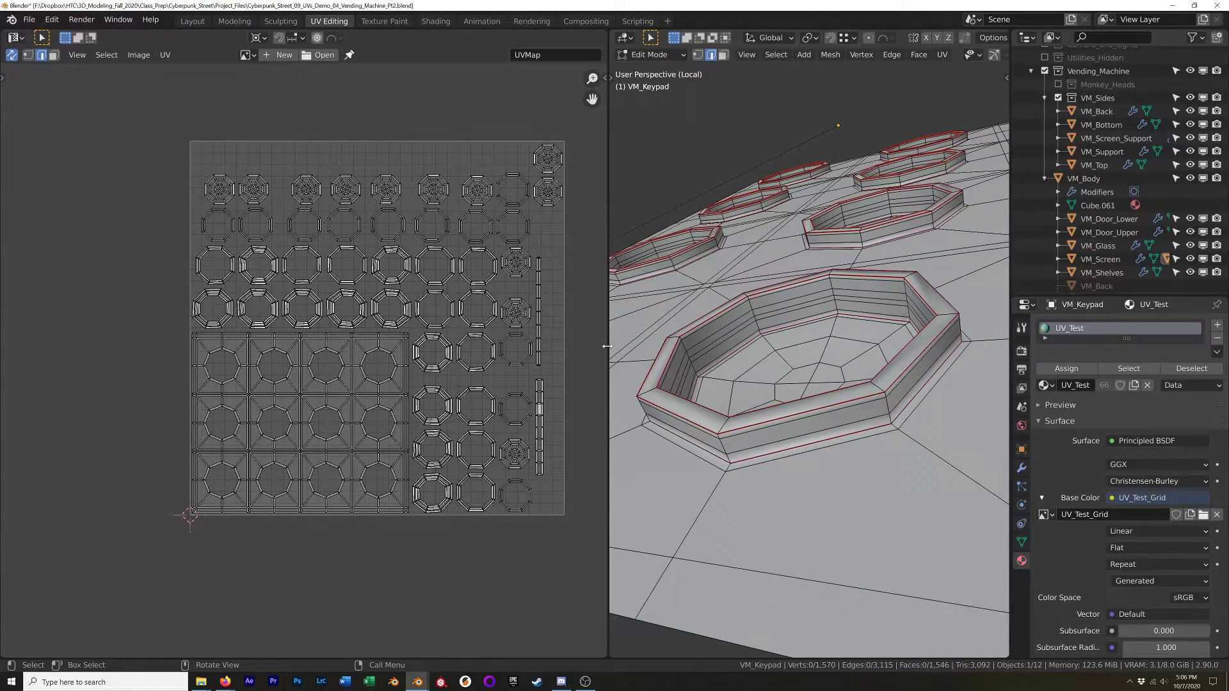
drag(608, 345, 377, 333)
shift+middle_drag(311, 330, 199, 344)
Dissolve the three horizontal edge loops around the next button ring's inner wall.
middle_drag(713, 339, 735, 302)
scroll(735, 303, down, 5)
scroll(733, 305, up, 5)
alt+click(703, 314)
alt+shift+click(706, 322)
alt+shift+click(708, 330)
key(x)
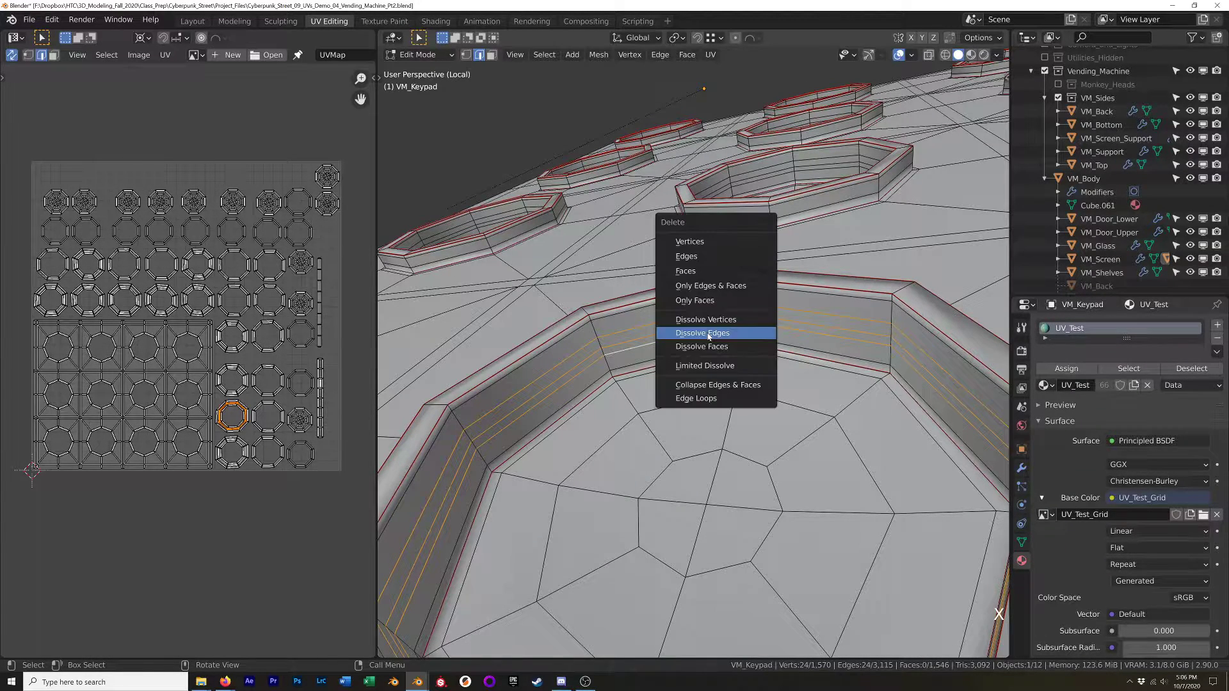
click(709, 337)
Mark the vertical edge at one corner of this ring's inner wall as a seam.
scroll(715, 359, down, 4)
shift+middle_drag(728, 442, 743, 370)
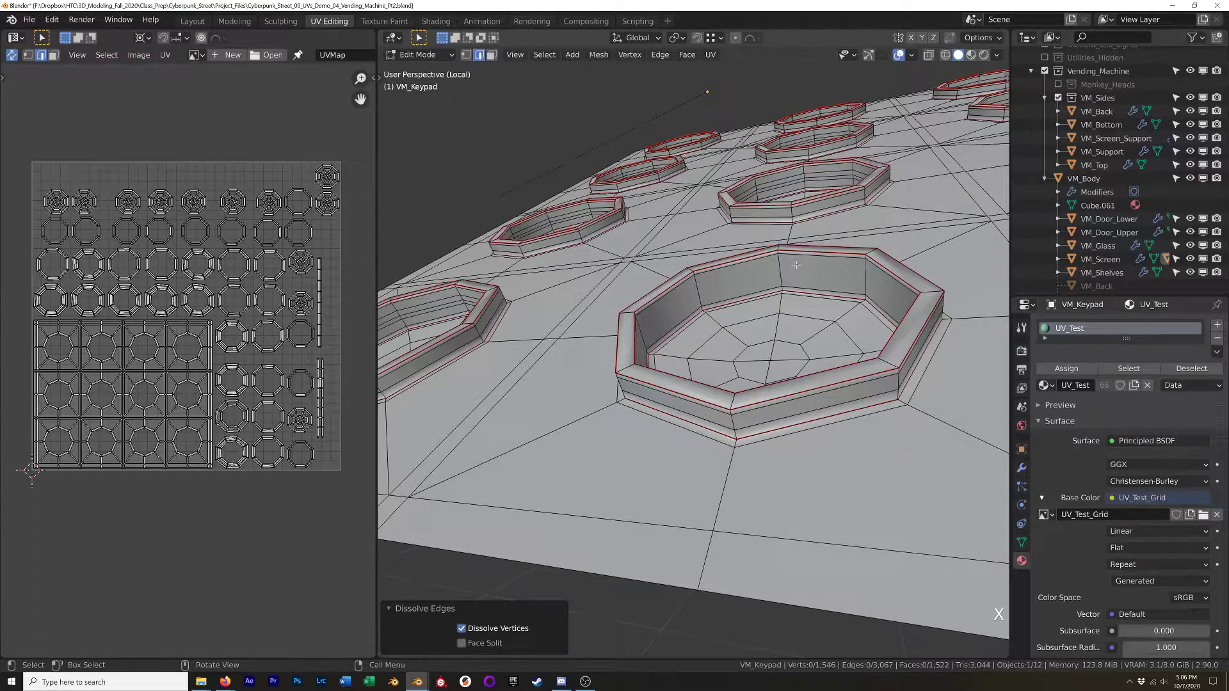
click(803, 376)
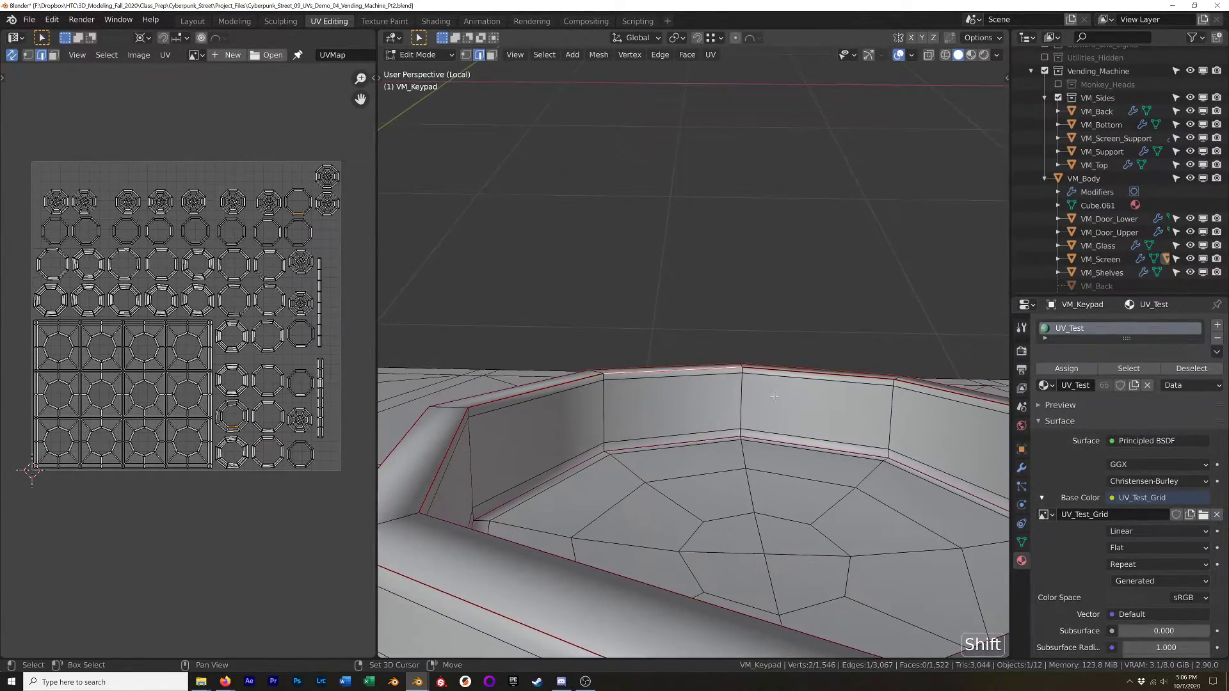
click(744, 370)
ctrl+click(739, 433)
right_click(765, 400)
click(766, 400)
Select the vertical edge path down one corner of this ring's outer wall and mark it as a seam.
ctrl+middle_drag(778, 442, 806, 382)
ctrl+click(752, 374)
middle_drag(884, 393, 818, 351)
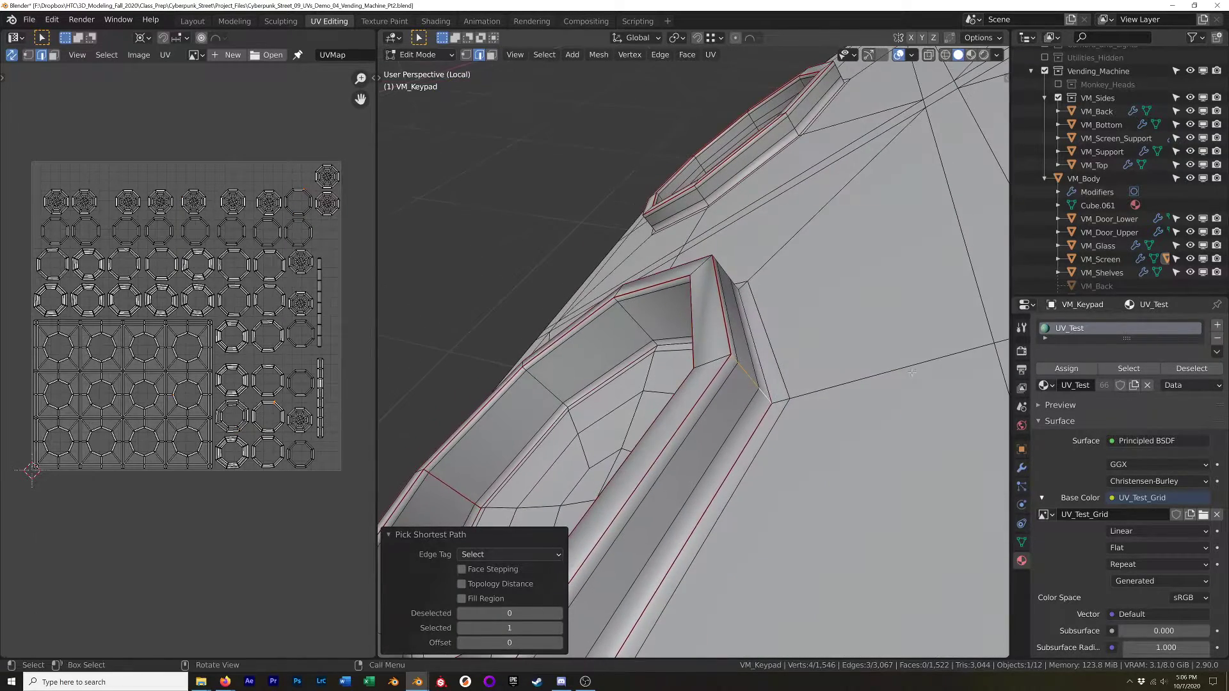
right_click(817, 351)
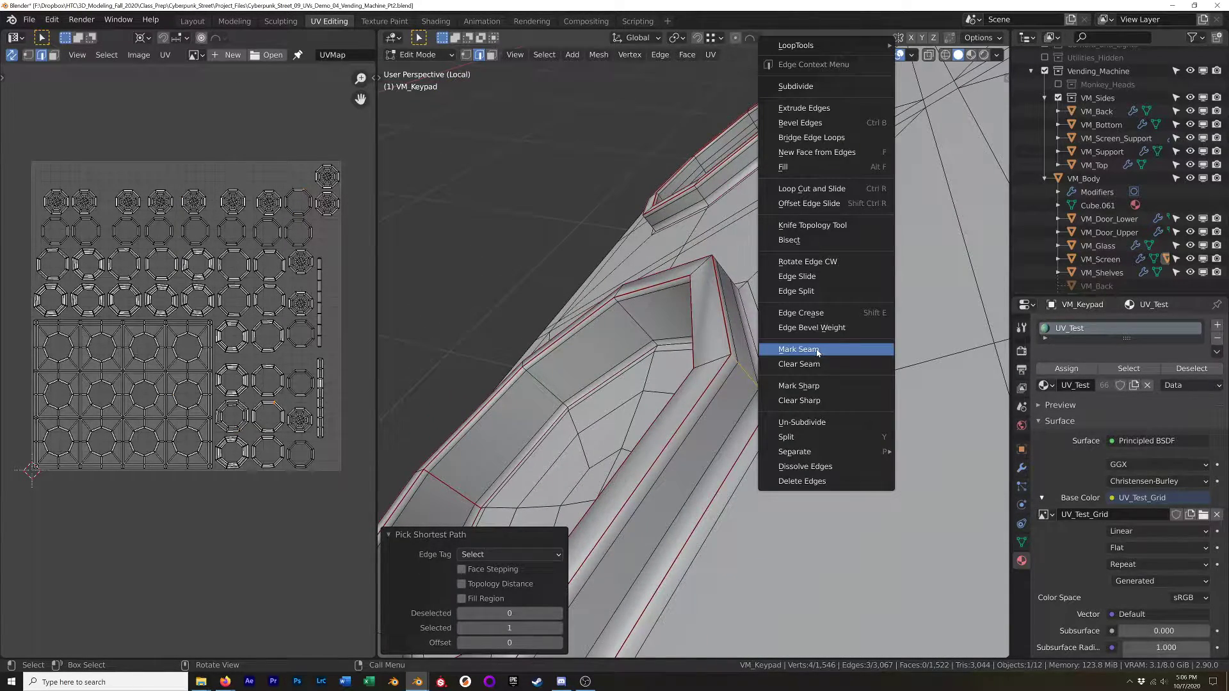
click(818, 350)
Select the entire keypad mesh, unwrap it with the new ring seams, and look over the UV layout.
key(a)
key(u)
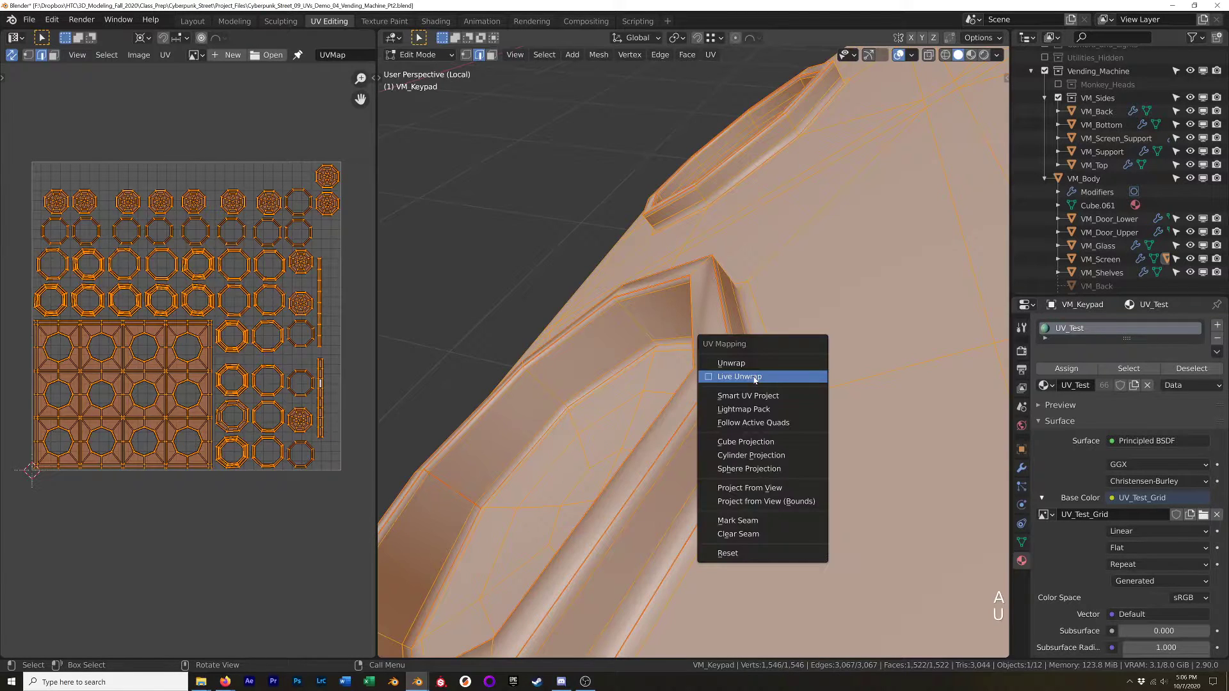
click(760, 364)
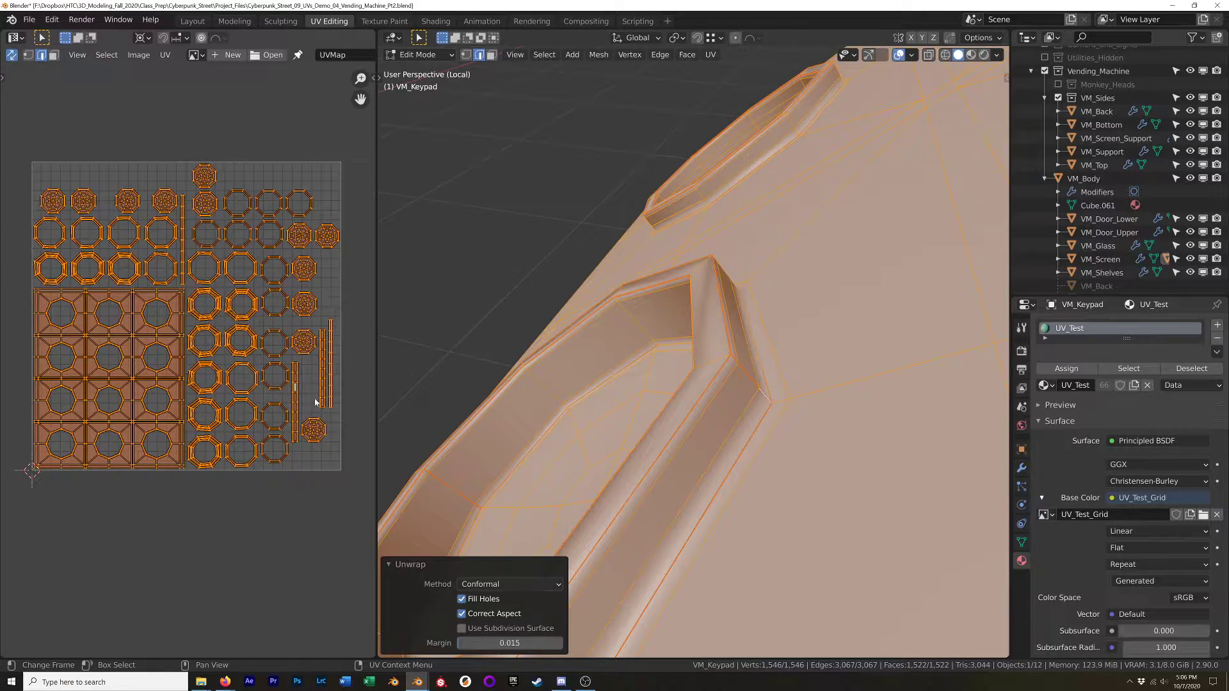
scroll(314, 375, down, 1)
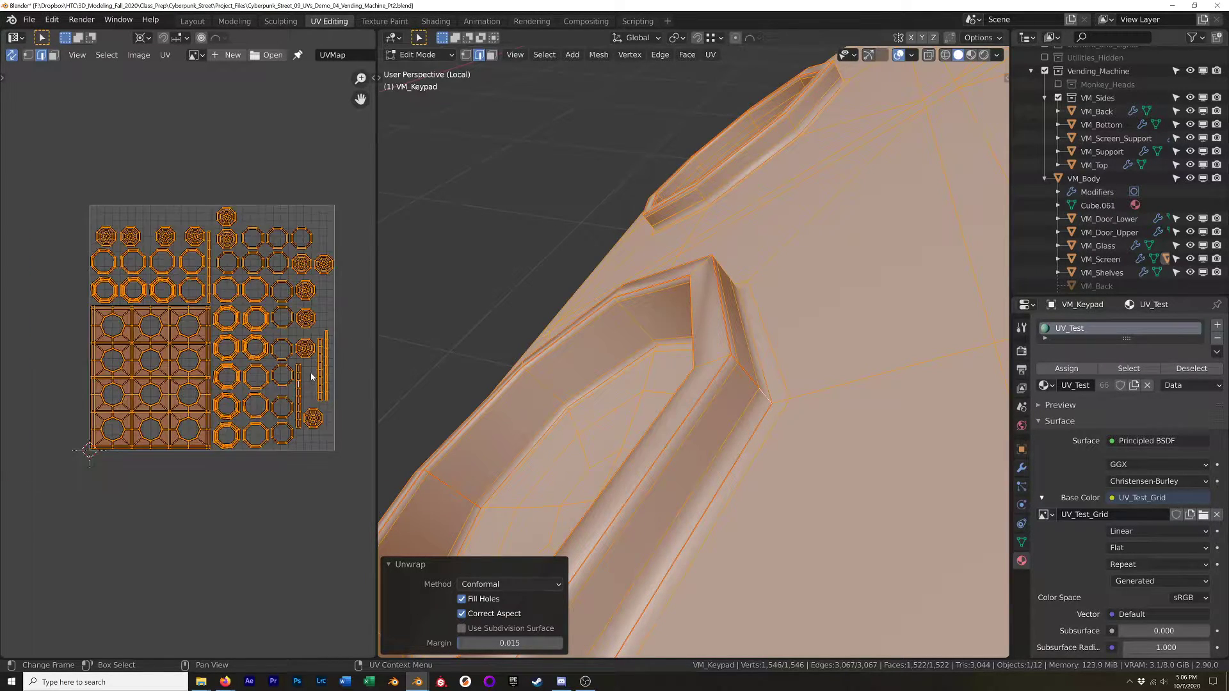
scroll(303, 379, down, 1)
scroll(772, 398, down, 5)
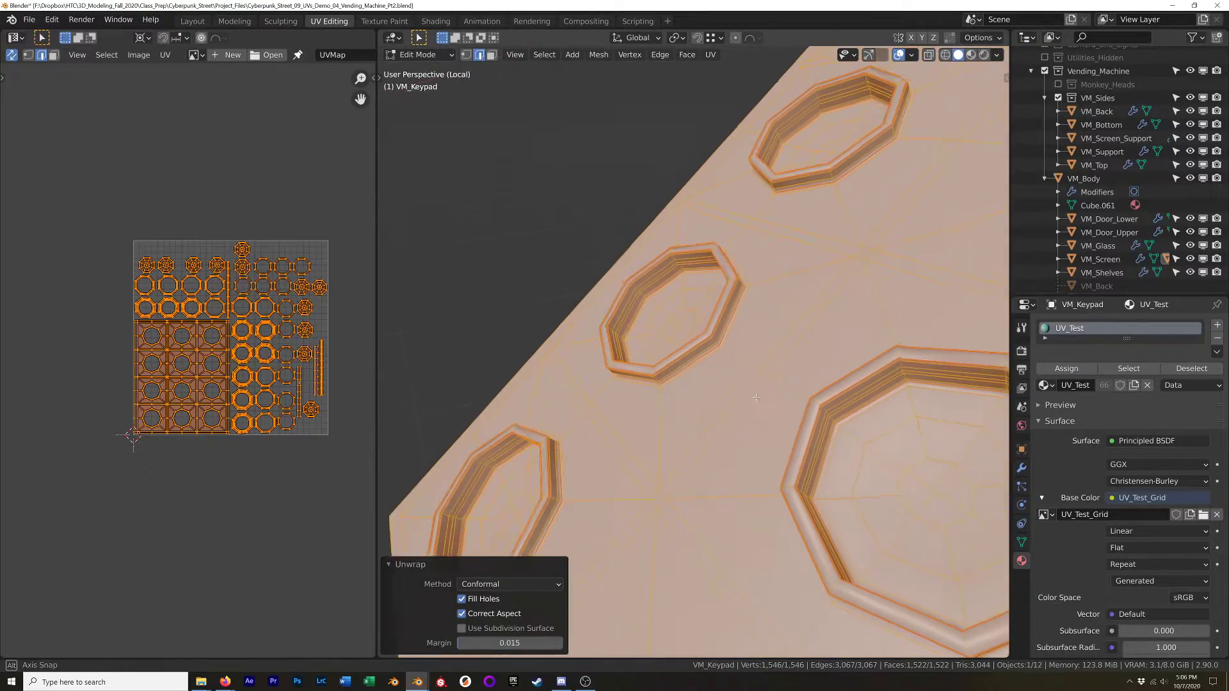
click(886, 451)
scroll(887, 453, down, 4)
shift+middle_drag(881, 483, 805, 462)
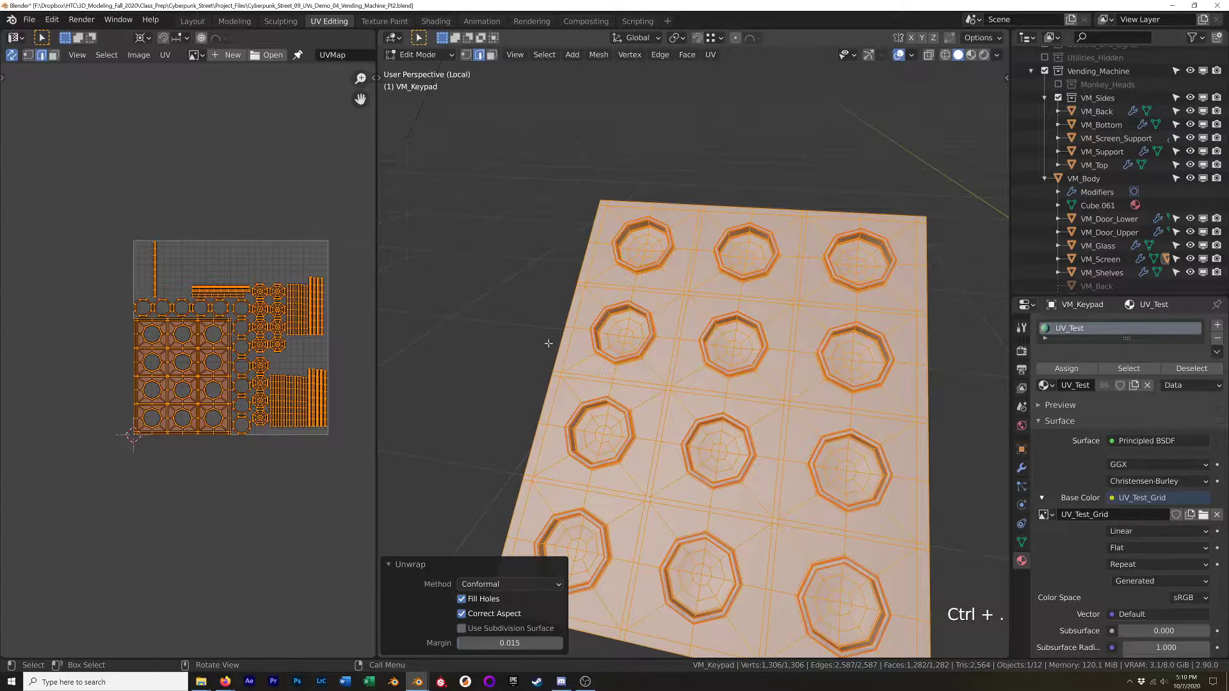
Preview the keypad in Object Mode, return to editing, and unwrap the entire mesh again.
middle_drag(742, 361, 793, 402)
key(Tab)
key(Tab)
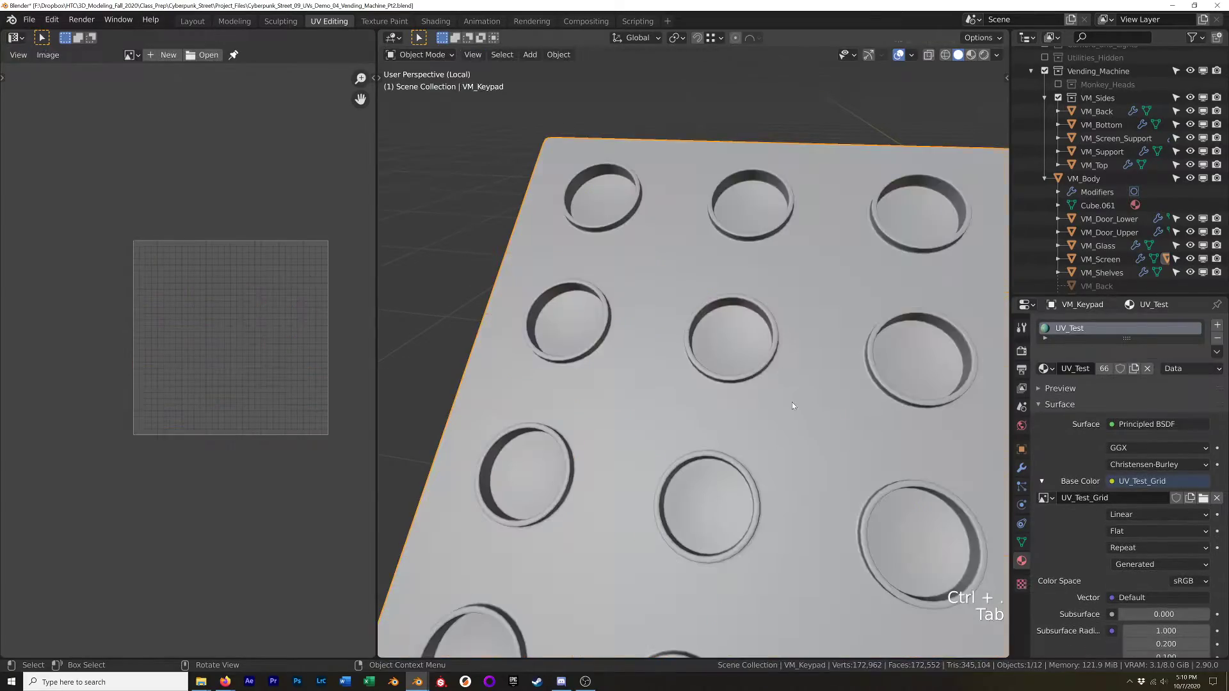
click(442, 281)
middle_drag(442, 282, 651, 345)
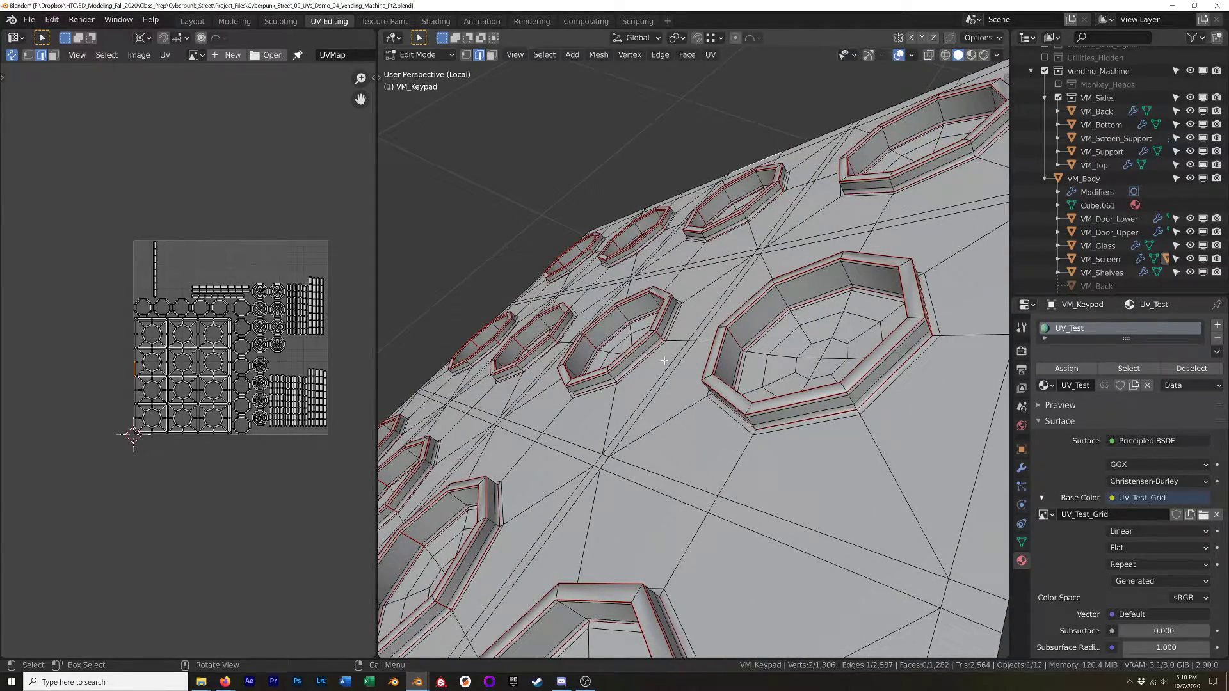
key(a)
key(u)
click(659, 341)
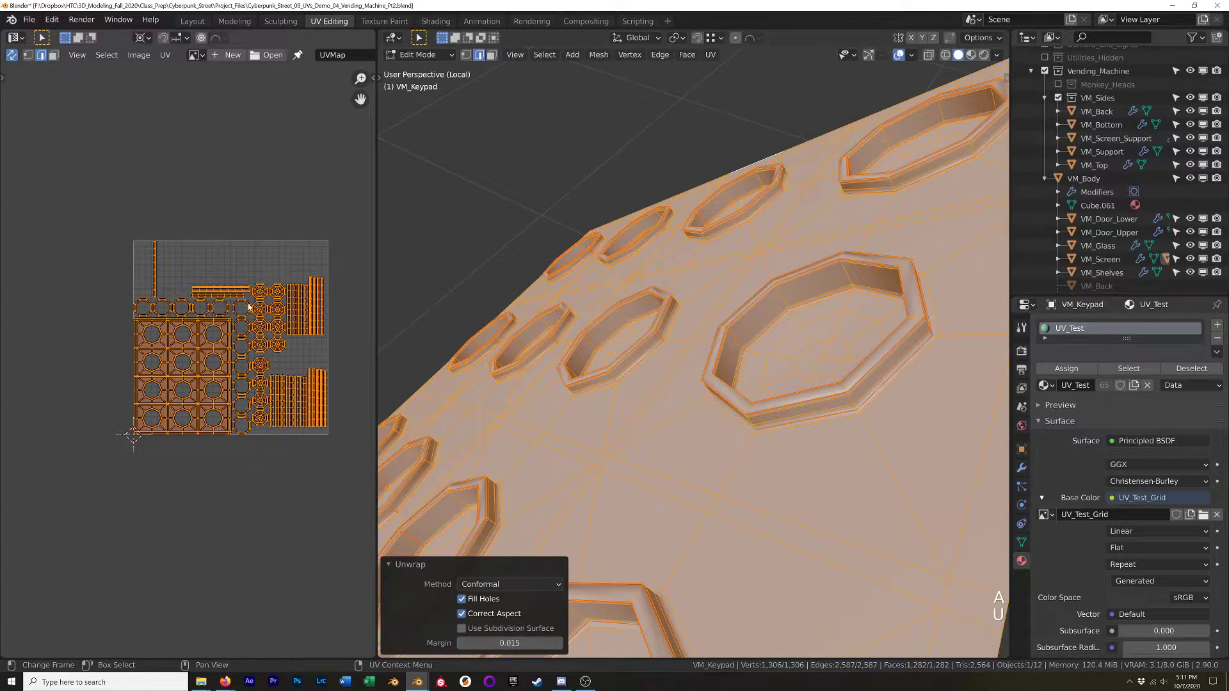
Select one button ring's top face loop and a face inside another button to examine where their islands lie in the UV layout.
key(alt+a)
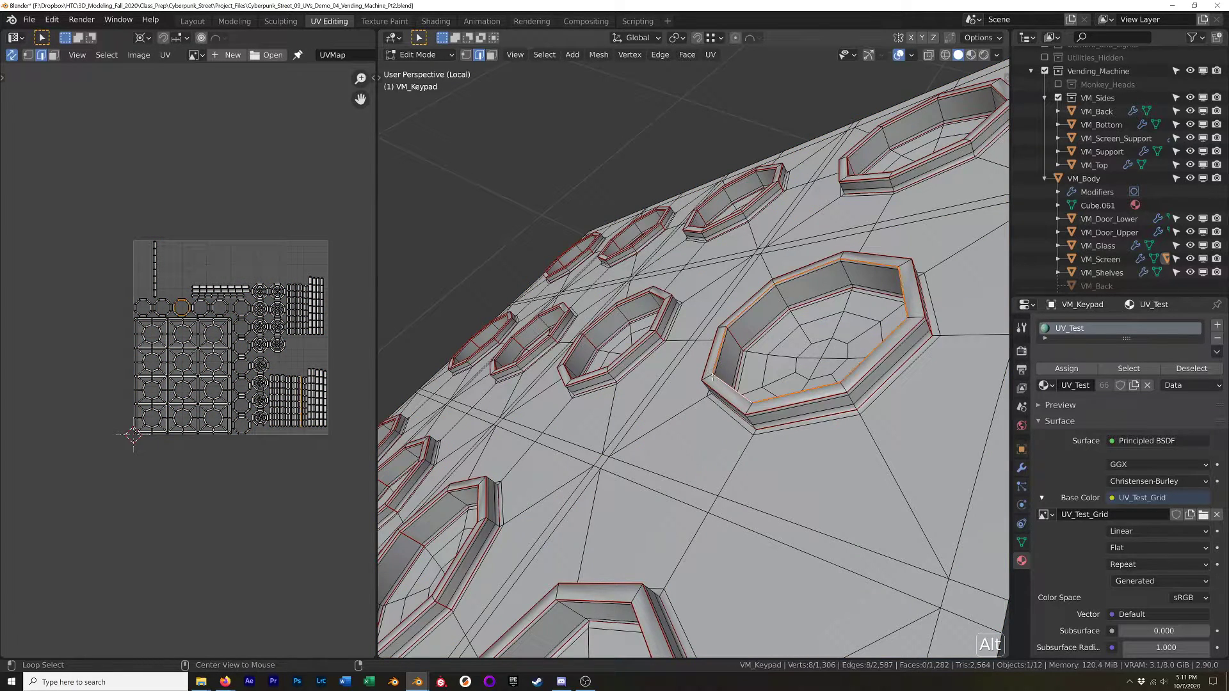
key(3)
alt+click(709, 377)
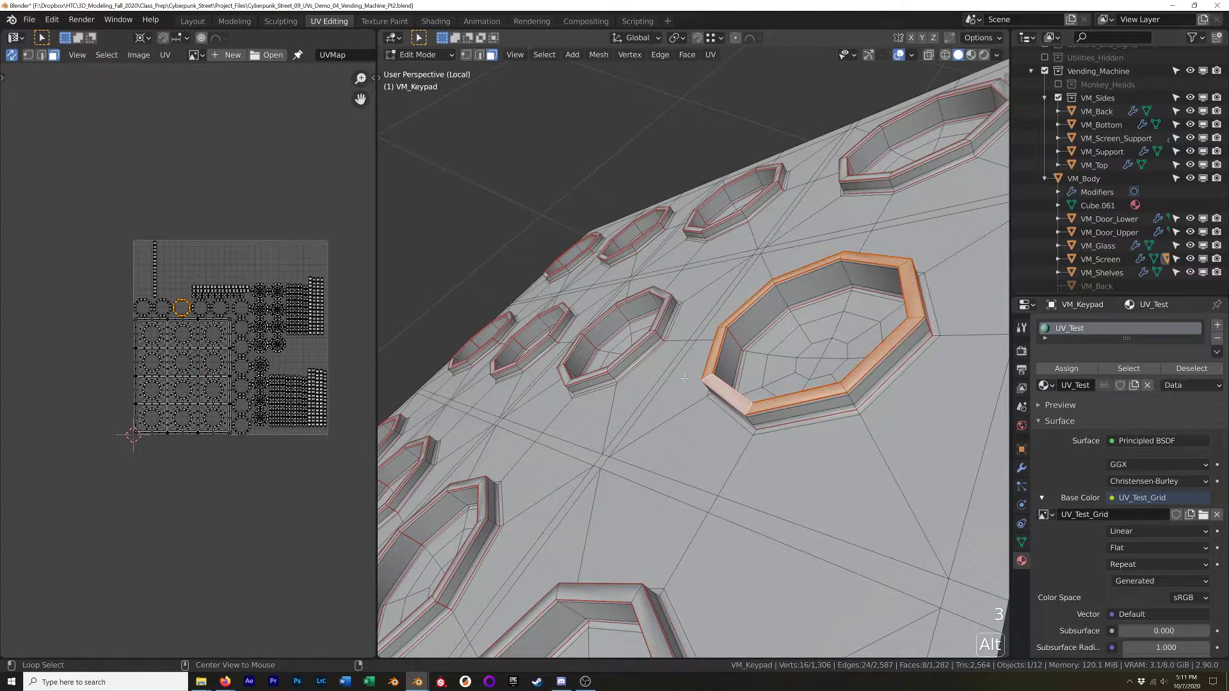
middle_drag(603, 368, 736, 436)
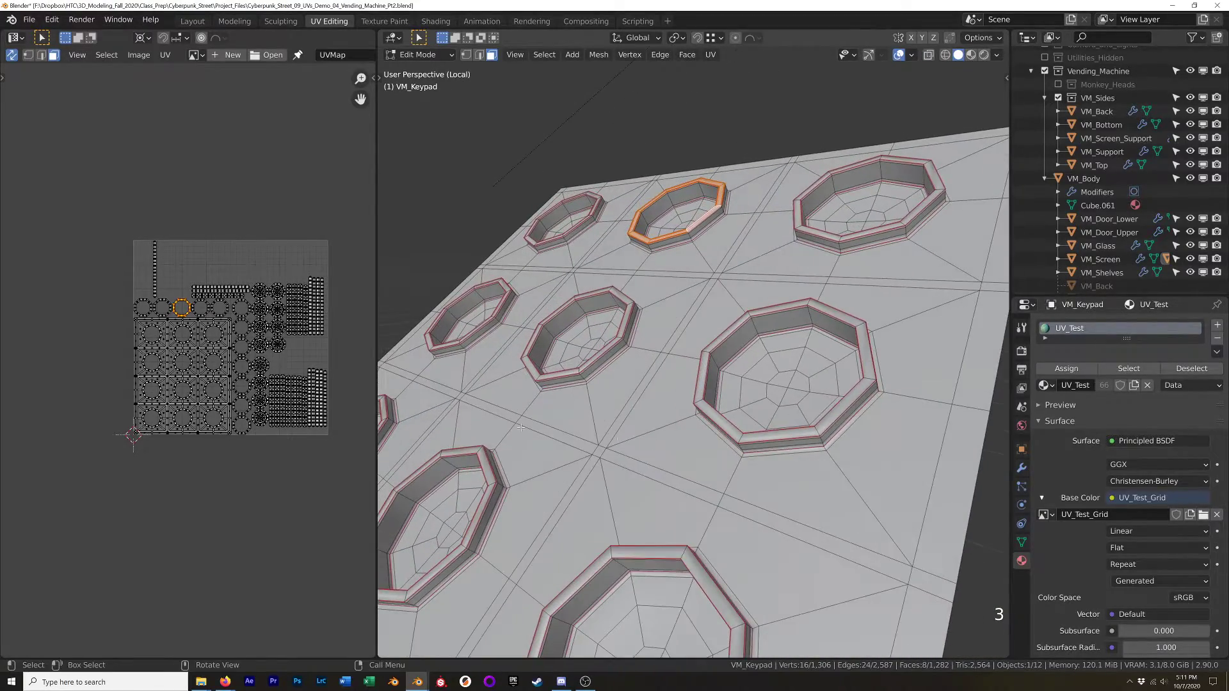
scroll(261, 344, up, 4)
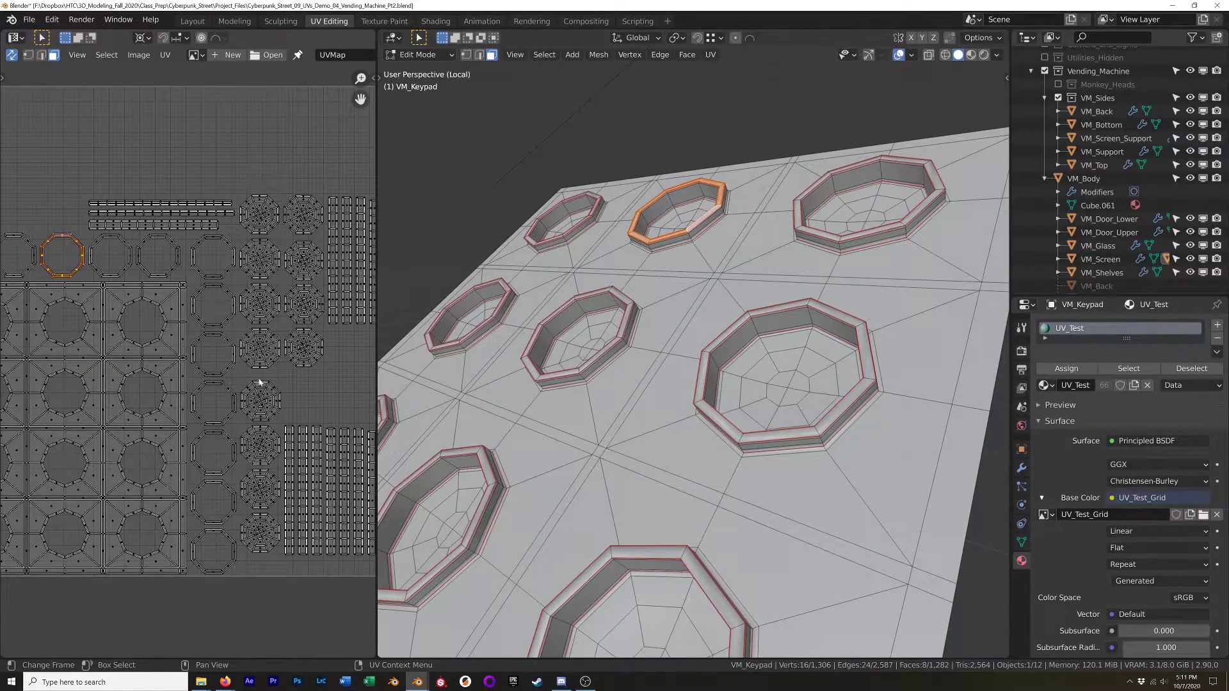
click(788, 378)
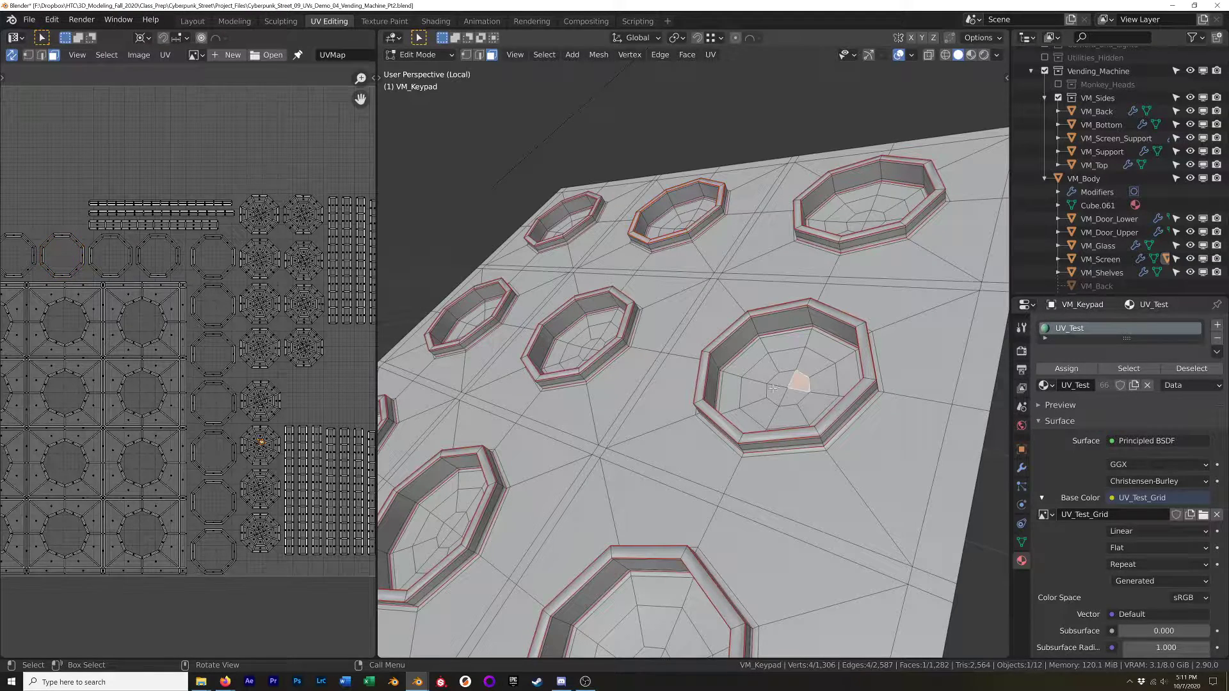
scroll(789, 378, down, 8)
scroll(714, 421, up, 8)
Select the whole keypad mesh, switch the viewport to Material Preview, and inspect the UV test grid on it in Object Mode.
key(a)
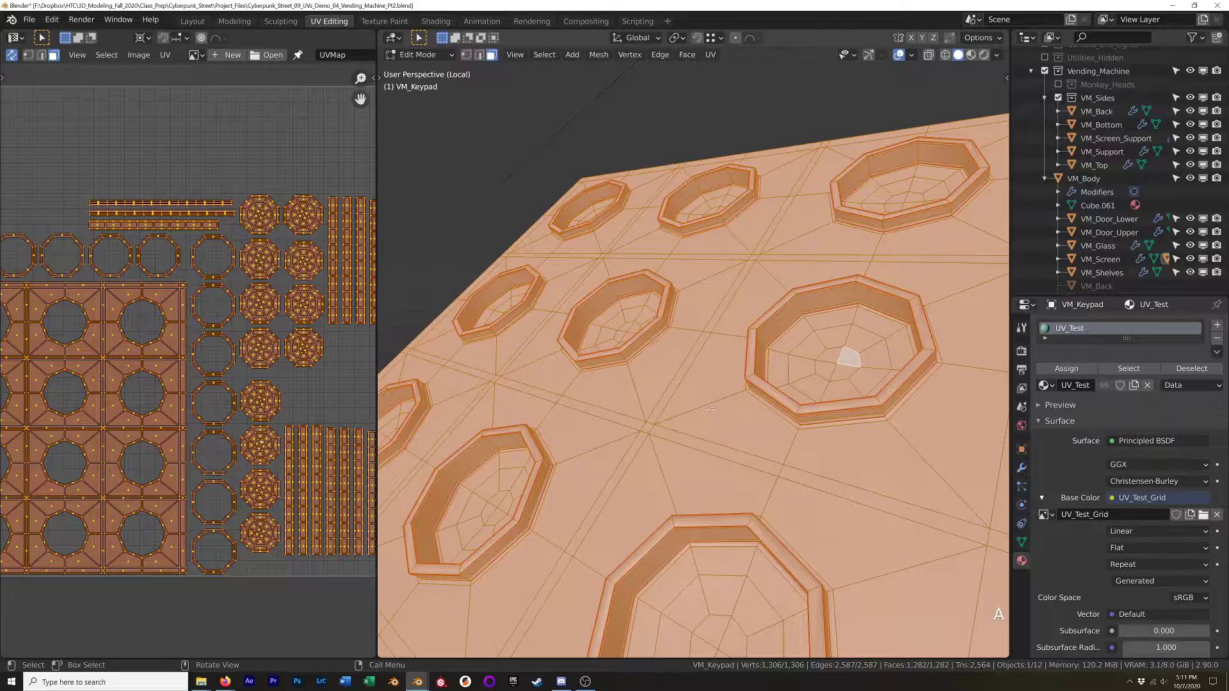
key(z)
click(708, 488)
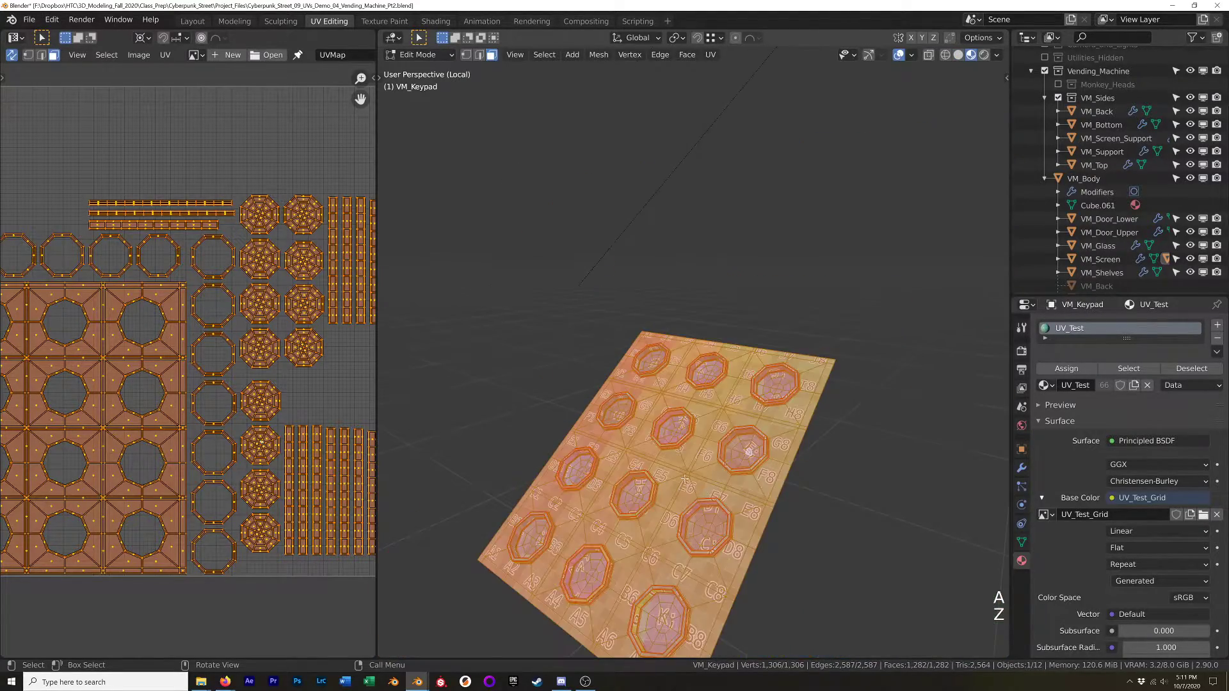
middle_drag(673, 487, 674, 400)
key(Tab)
scroll(732, 400, down, 8)
scroll(708, 462, down, 2)
scroll(708, 462, up, 5)
middle_drag(708, 462, 772, 492)
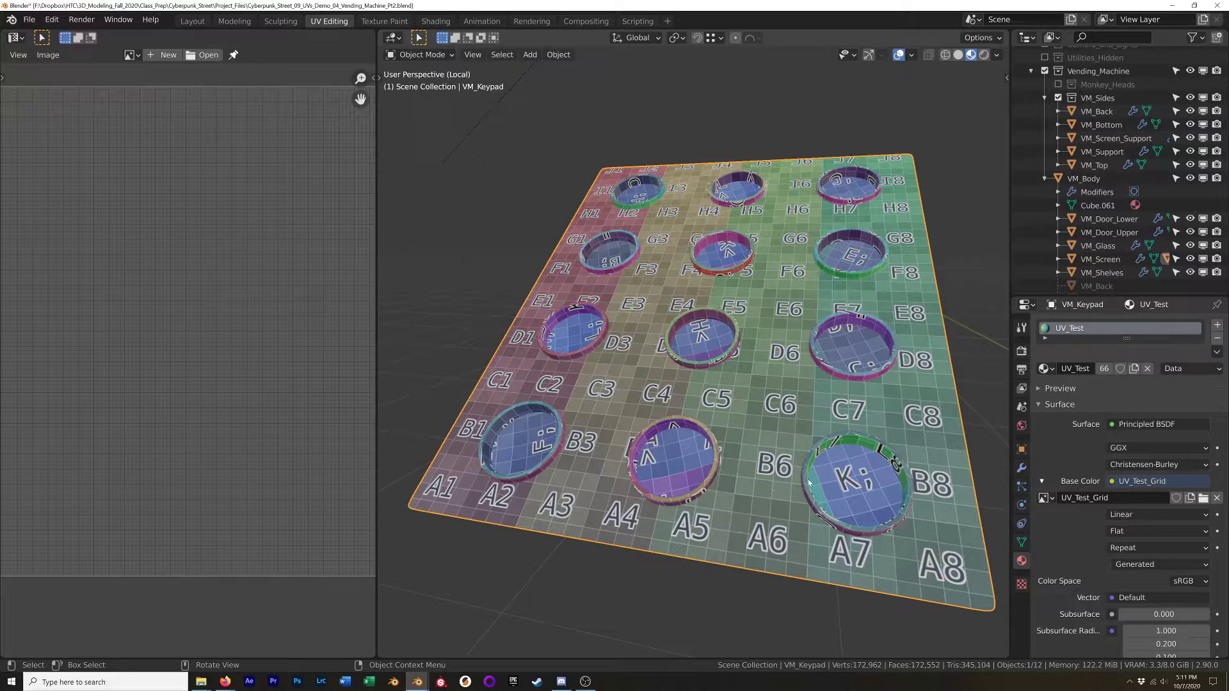
Return the keypad to Edit Mode and widen the UV Editor for a larger view of the unwrapped islands.
key(Tab)
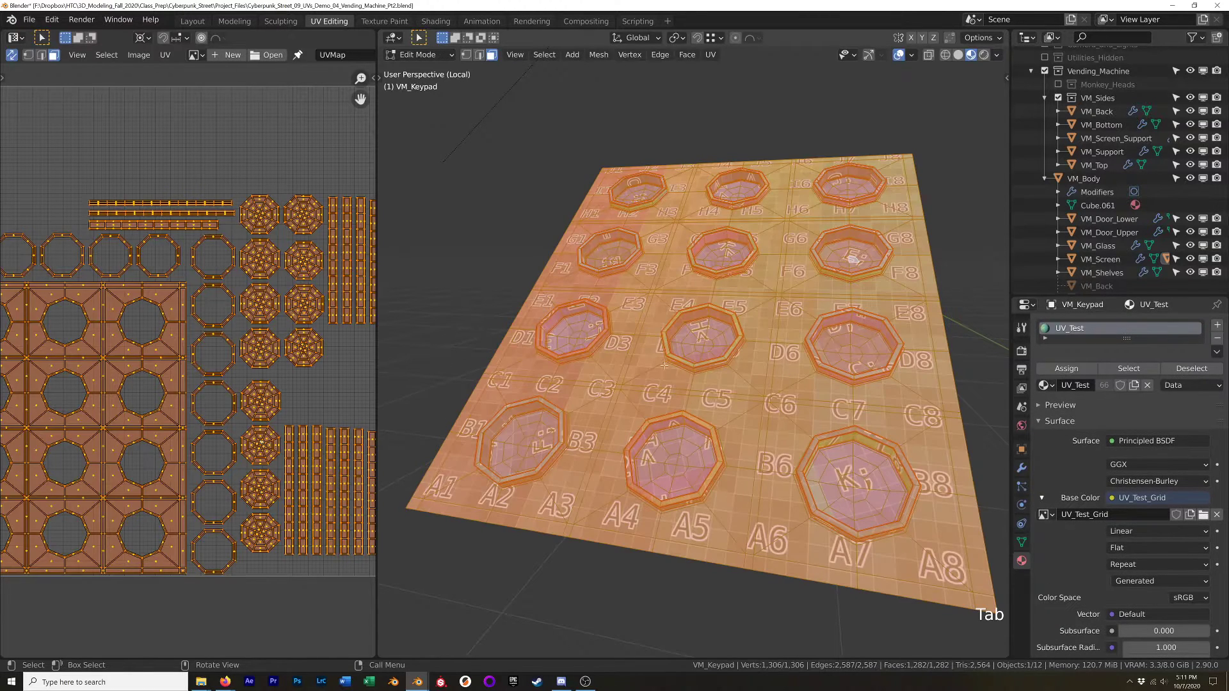
scroll(272, 342, down, 2)
drag(376, 347, 557, 384)
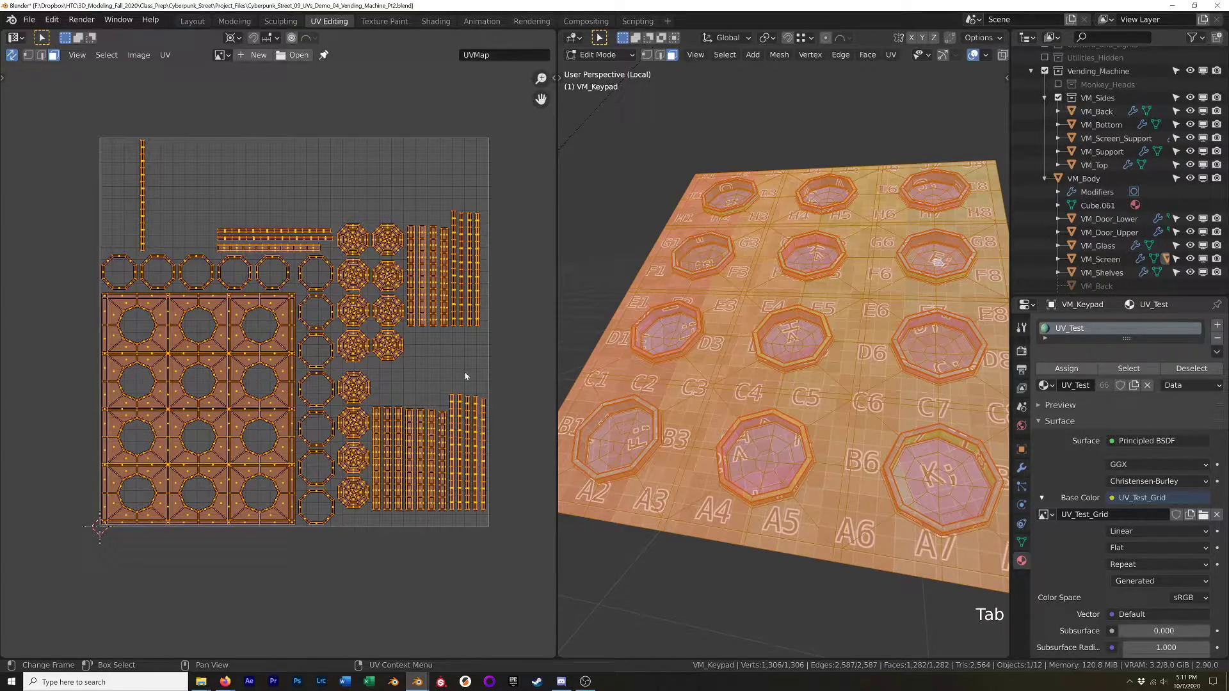
scroll(362, 299, up, 3)
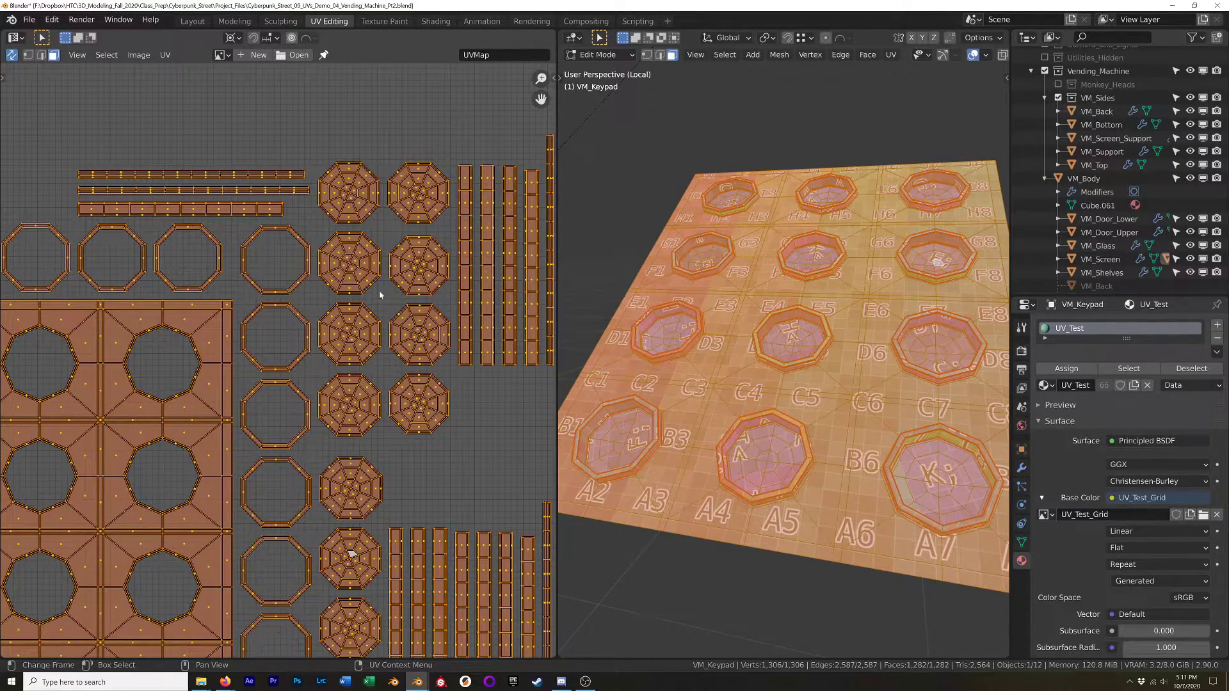
scroll(383, 349, down, 1)
shift+middle_drag(442, 406, 376, 332)
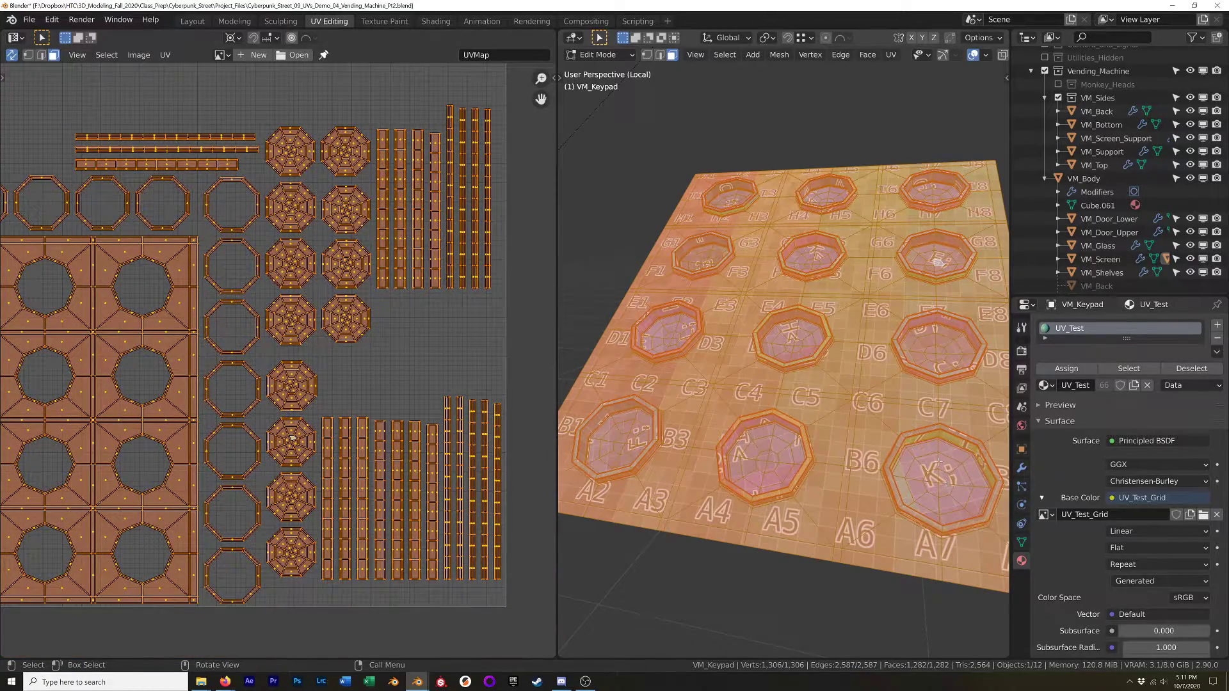
Select the linked faces of the corner button beside A7, delimited by seam, to identify that button's island in the UV layout.
click(930, 476)
key(3)
scroll(304, 300, up, 7)
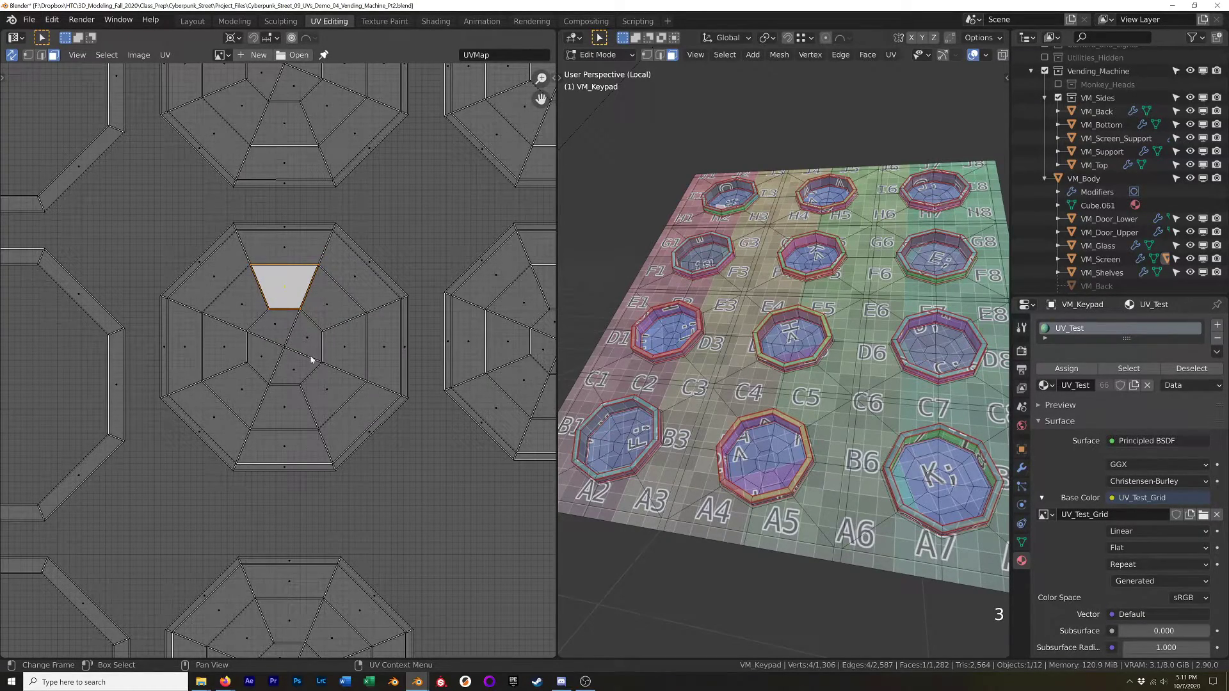
scroll(312, 361, down, 3)
click(941, 468)
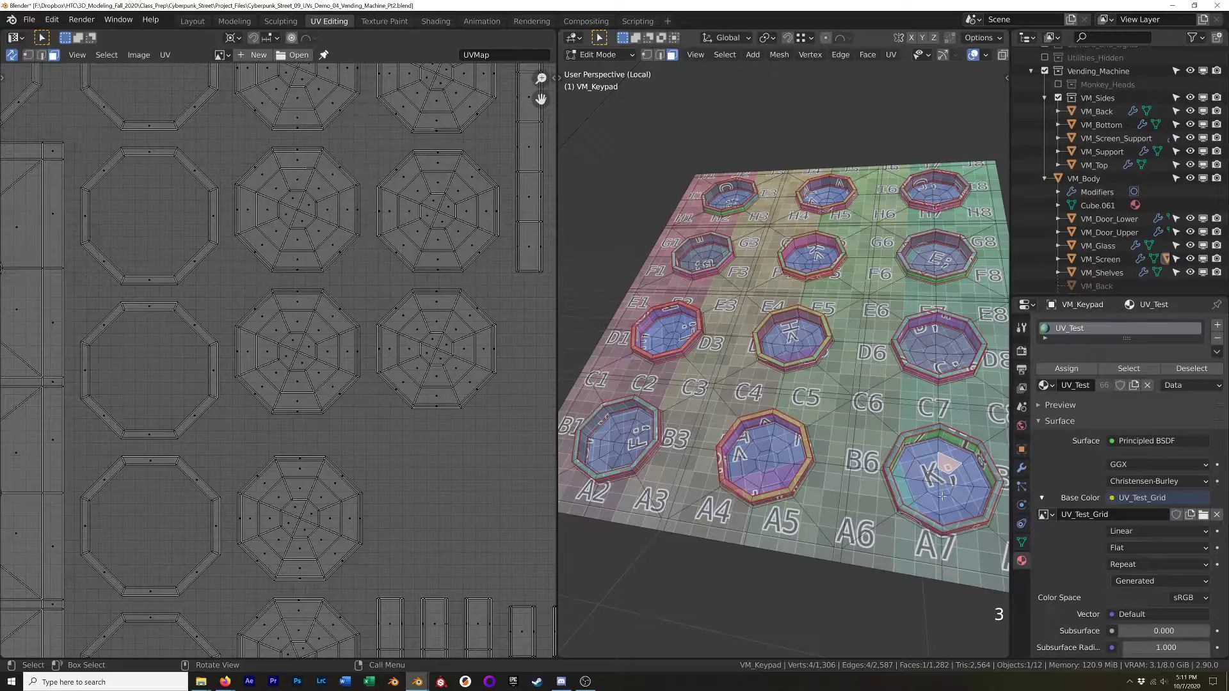
key(l)
scroll(349, 299, down, 6)
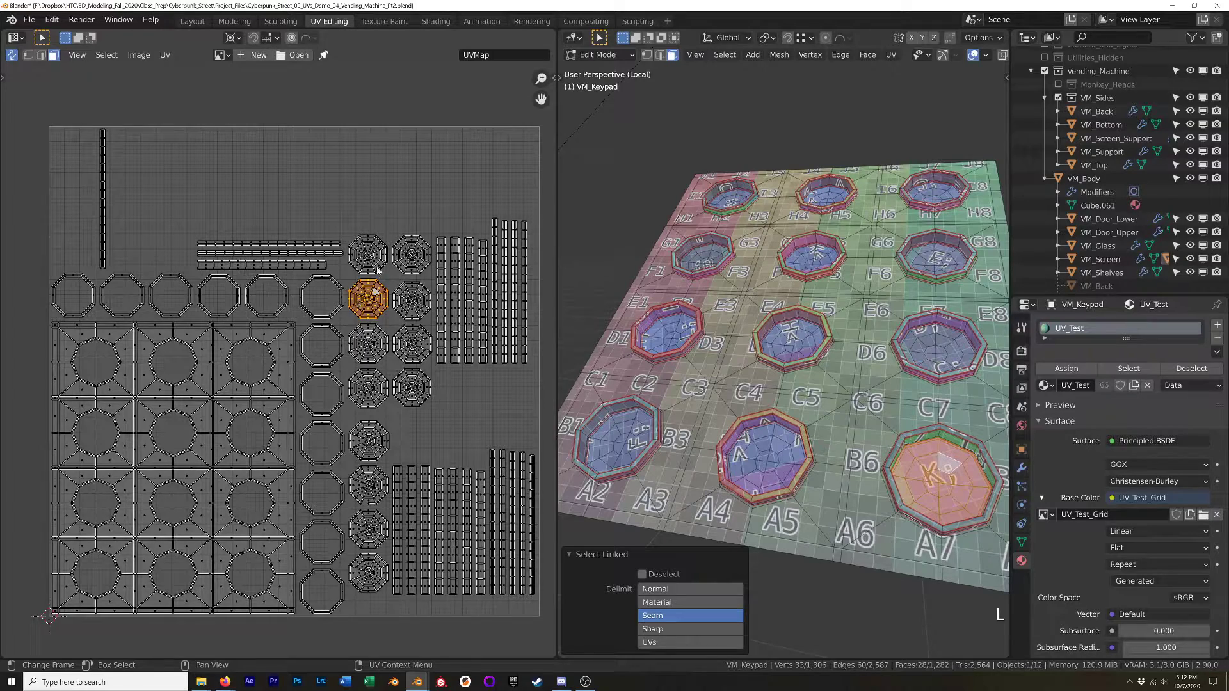
scroll(852, 410, up, 4)
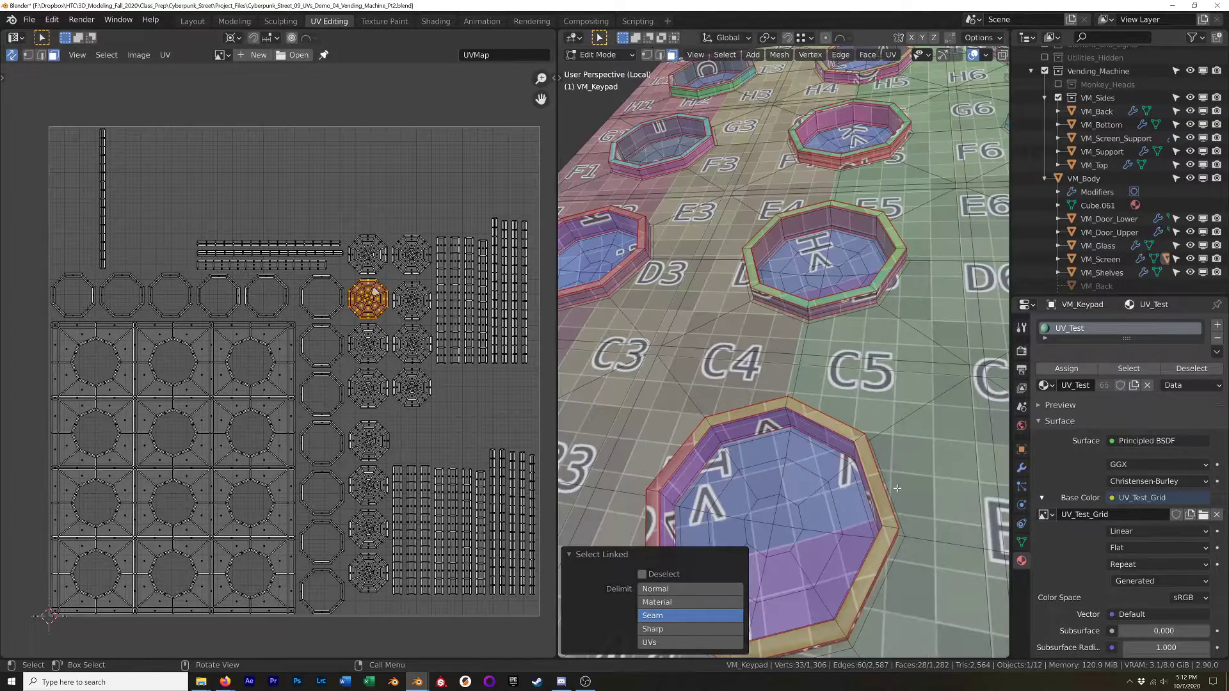
scroll(896, 448, down, 4)
shift+middle_drag(992, 515, 859, 460)
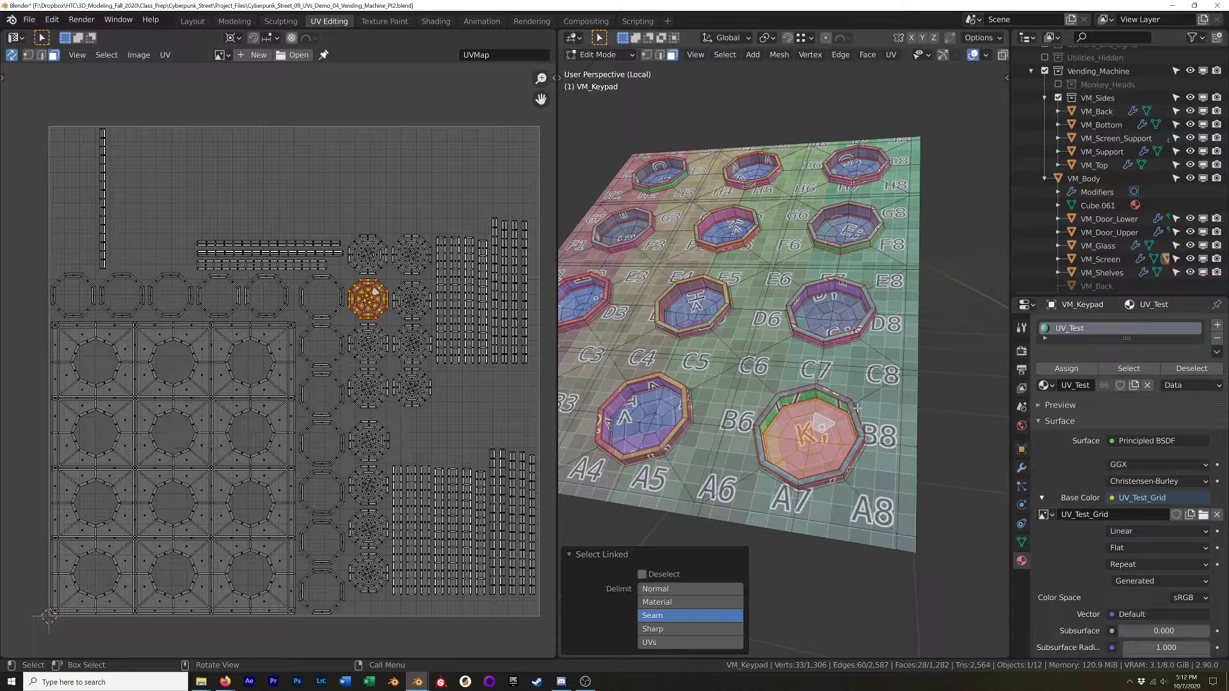
Select the entire keypad mesh and open the Export UV Layout dialog.
click(165, 55)
click(187, 124)
click(165, 55)
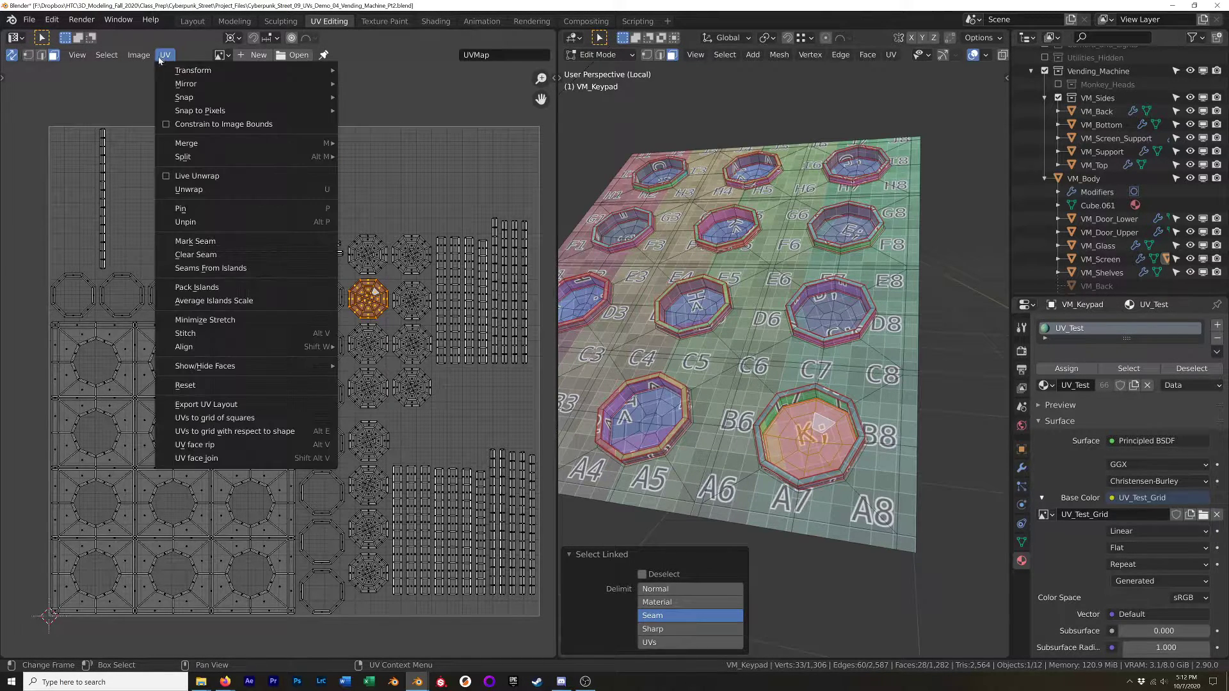
click(164, 55)
key(a)
click(165, 55)
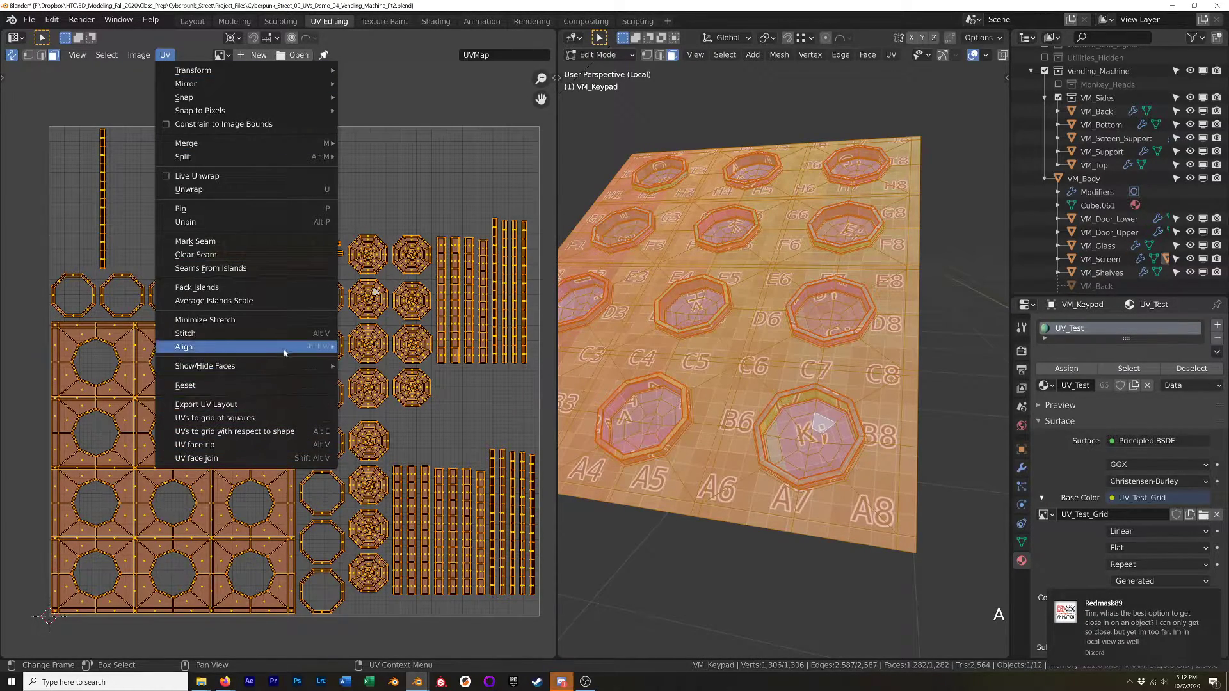
click(250, 405)
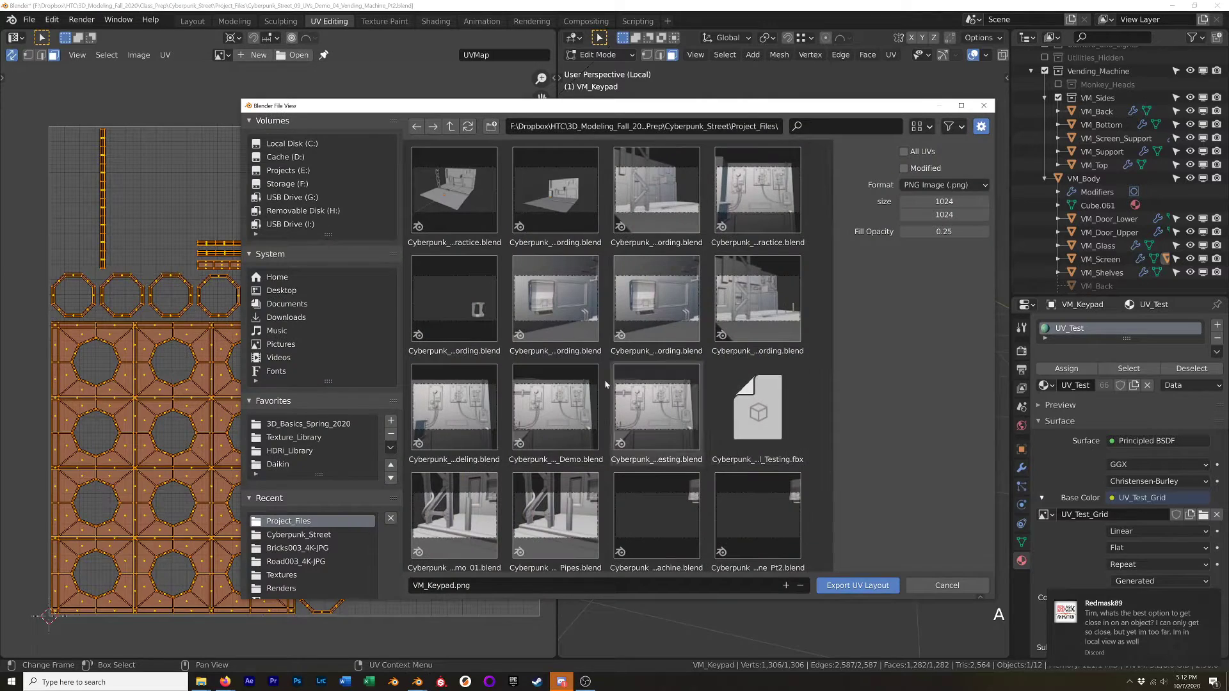
Export the UV layout as VM_Keypad_UV_Demo.png into the project's Textures folder.
click(451, 126)
double_click(781, 211)
scroll(747, 490, down, 1)
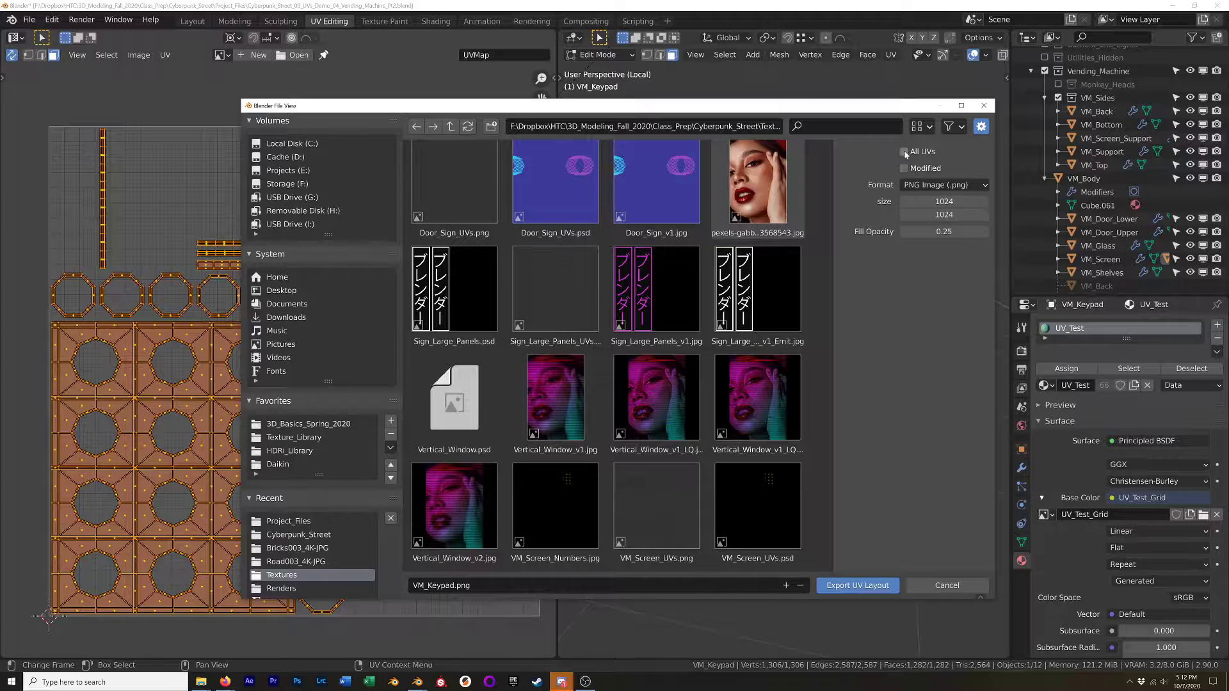
click(448, 588)
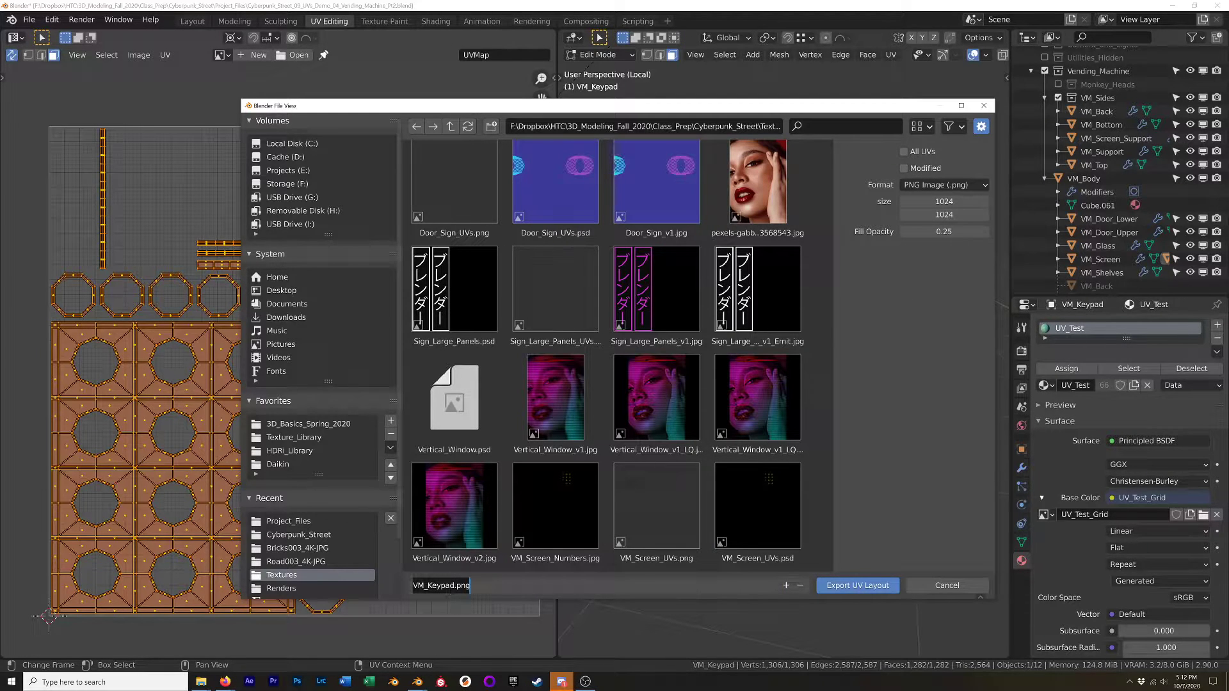
click(454, 586)
text(_UV_DE)
key(BackSpace)
text(emo)
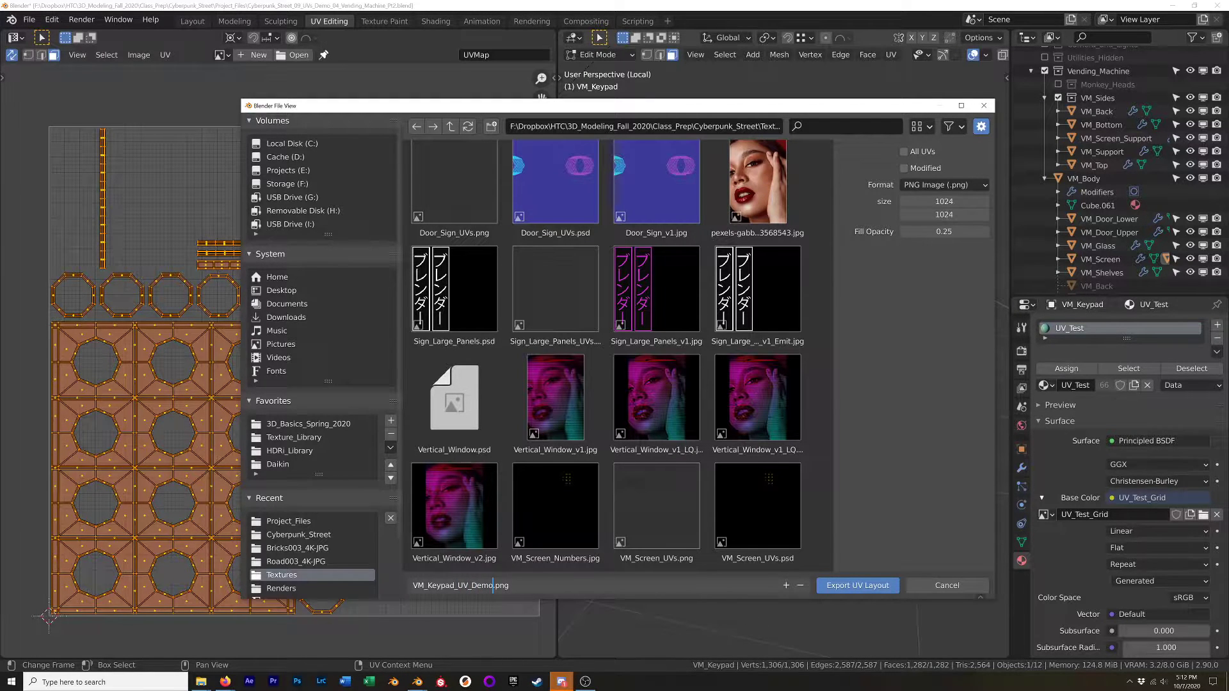
click(870, 585)
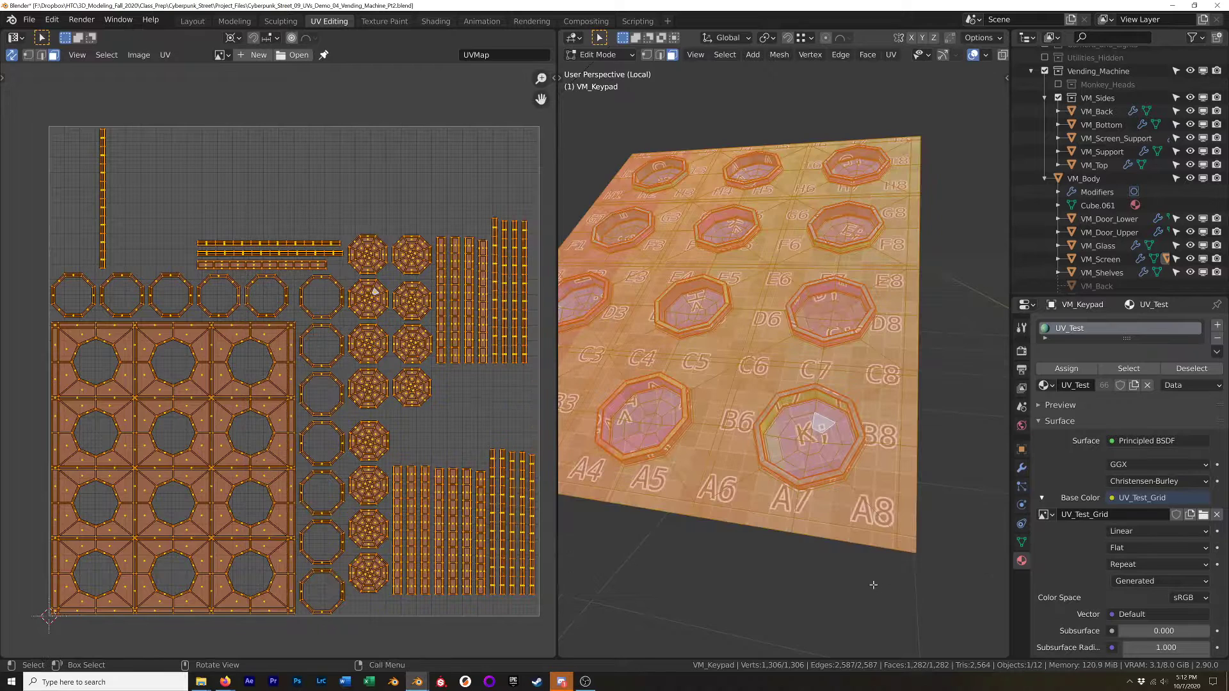
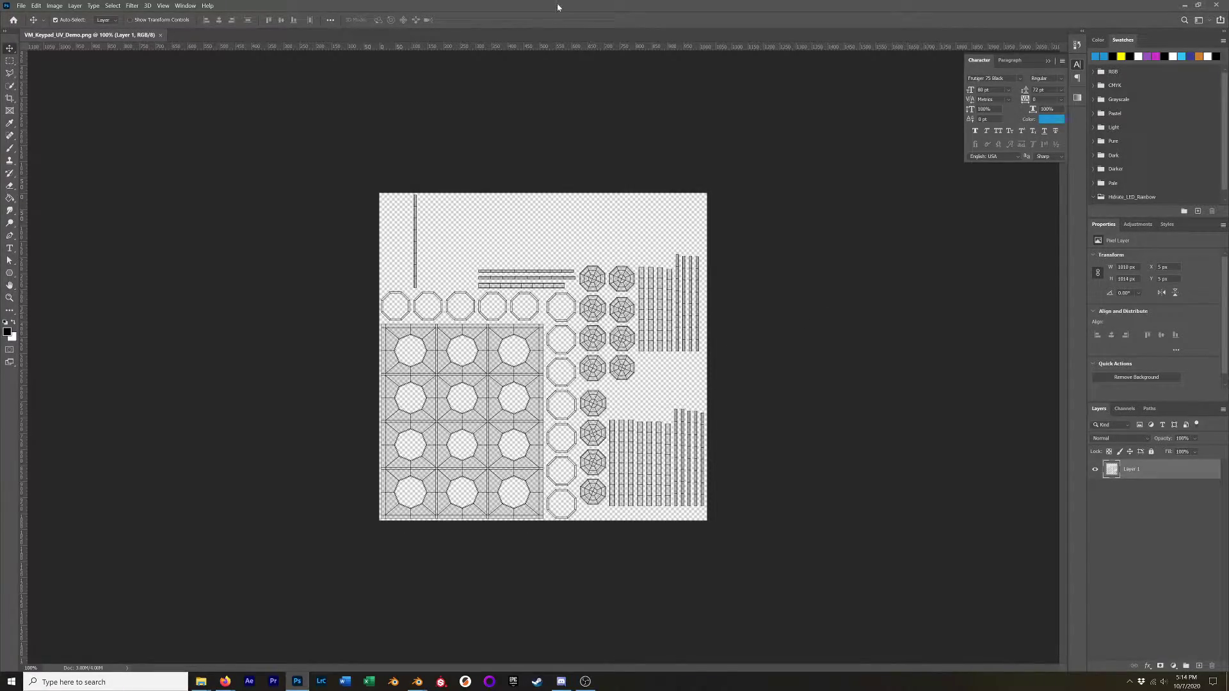
In Photoshop, add the text "3" over the second button island from the top in the first column of filled octagons.
key(ctrl+plus)
key(ctrl+plus)
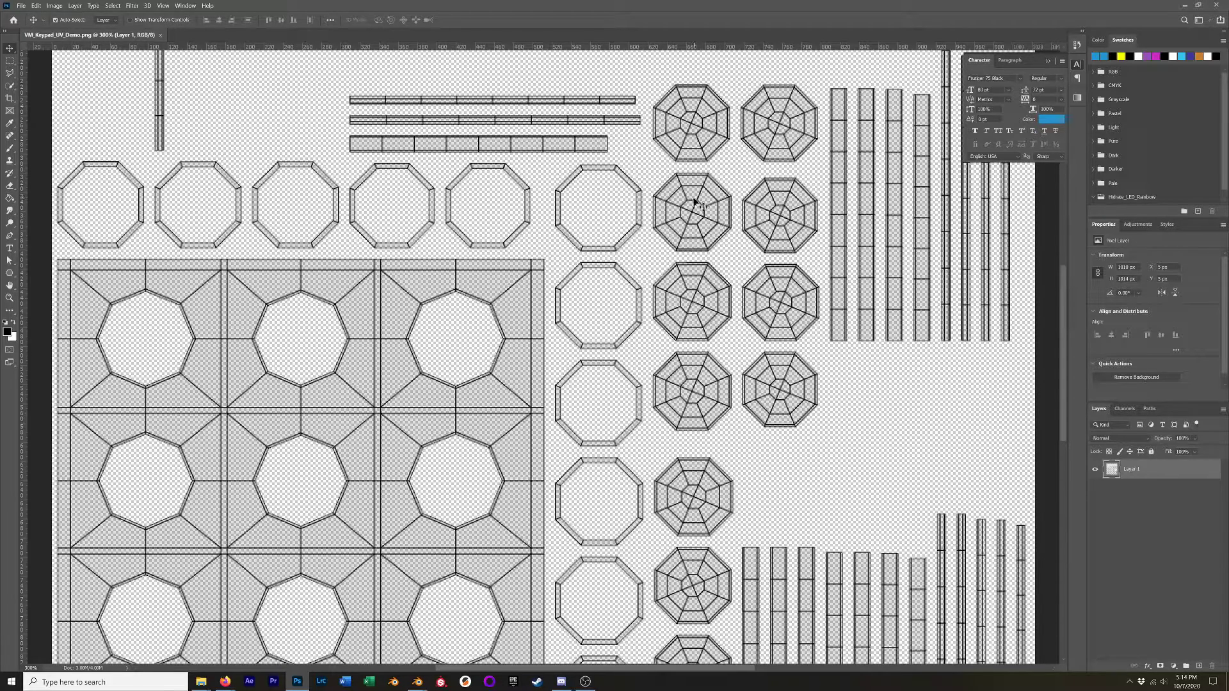
drag(732, 167, 653, 260)
click(1178, 562)
key(t)
click(685, 213)
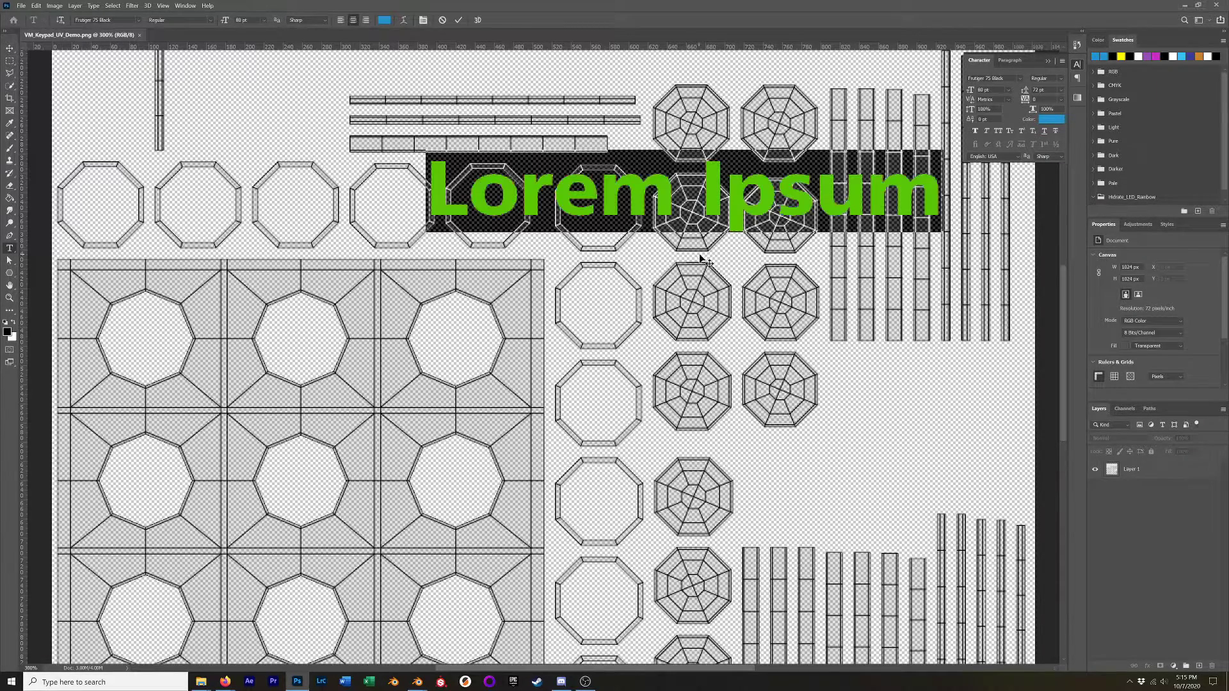
text(3)
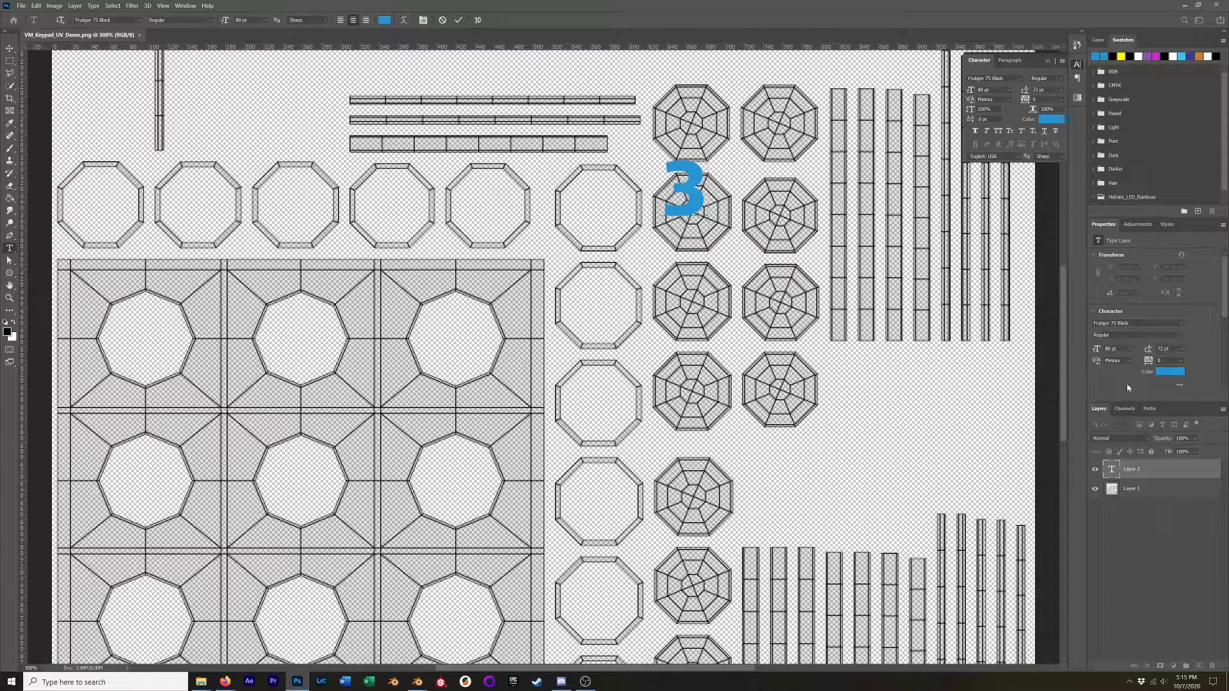
Change the font of the "3" text layer to BD Nippon.
click(1181, 324)
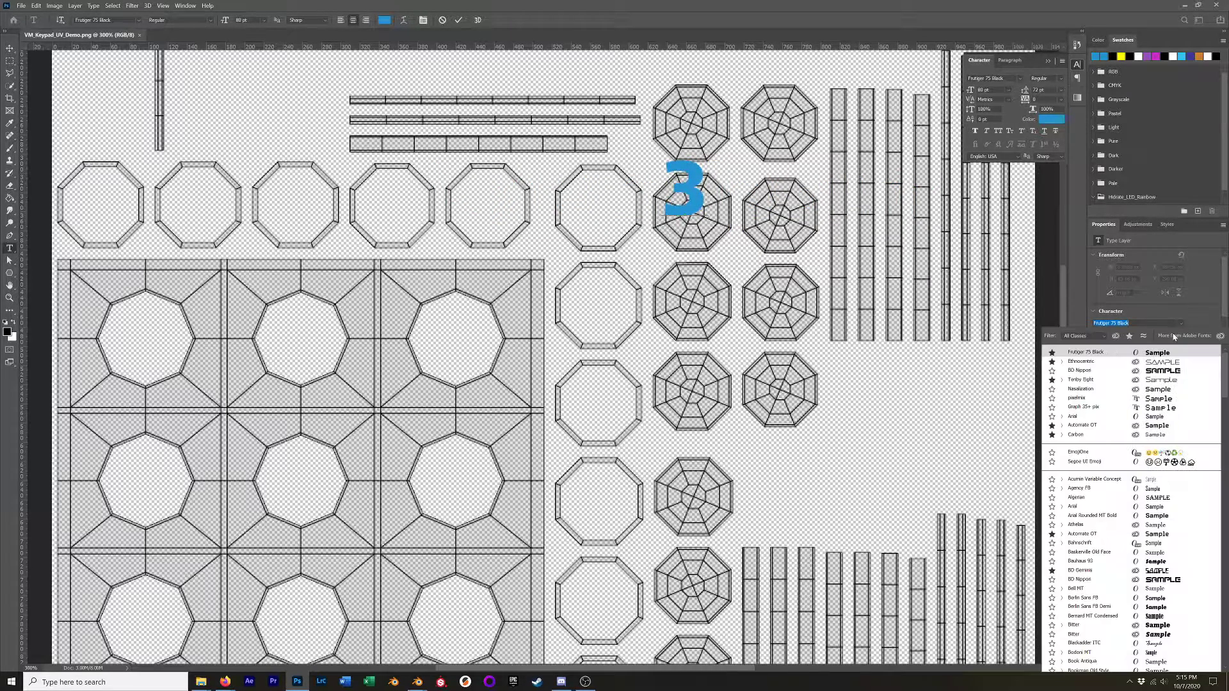
click(1154, 361)
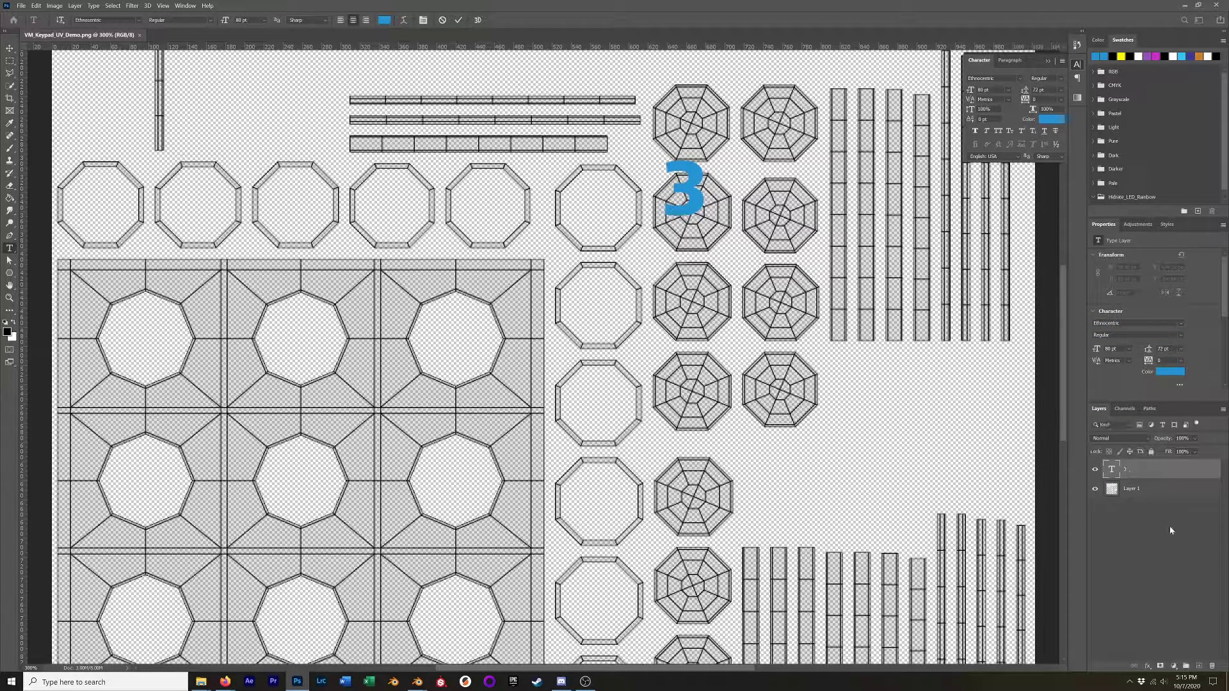
click(1120, 469)
click(1121, 469)
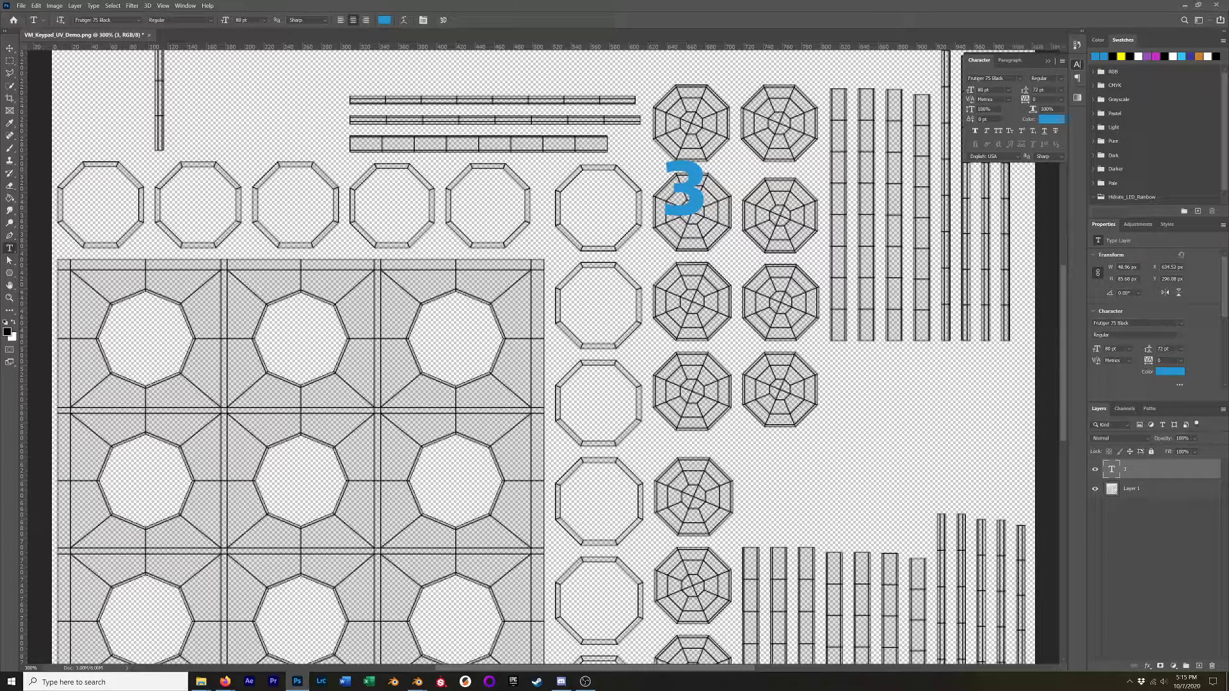
click(1180, 326)
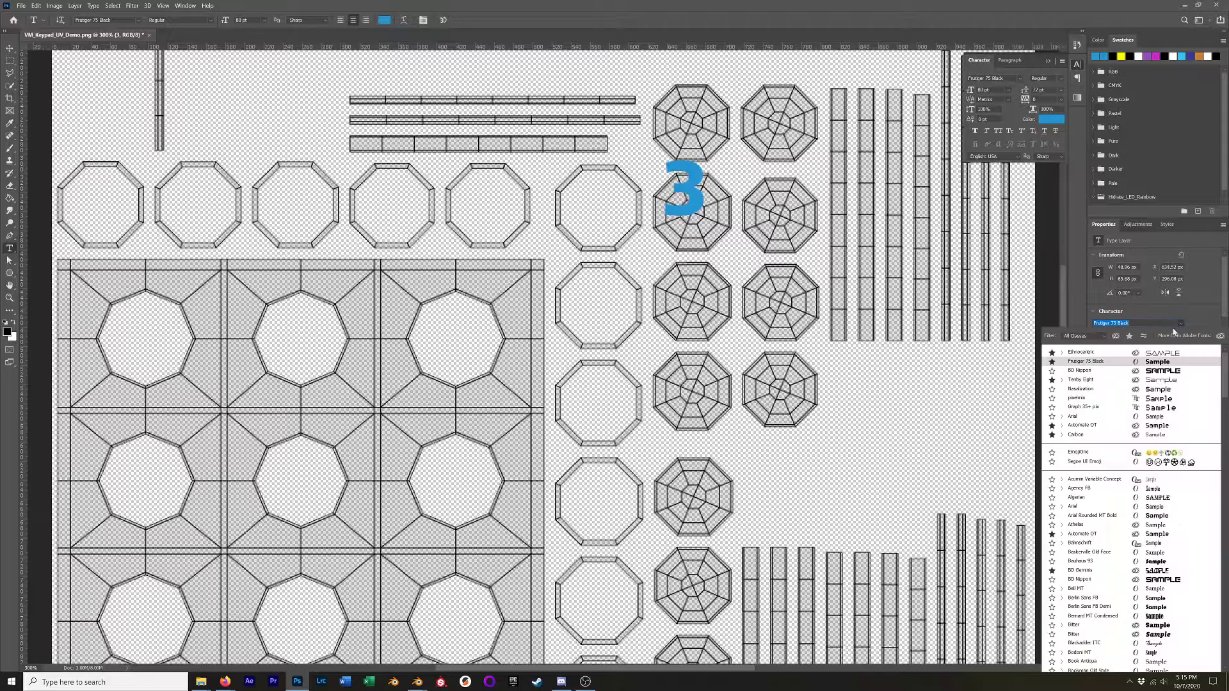
click(1080, 371)
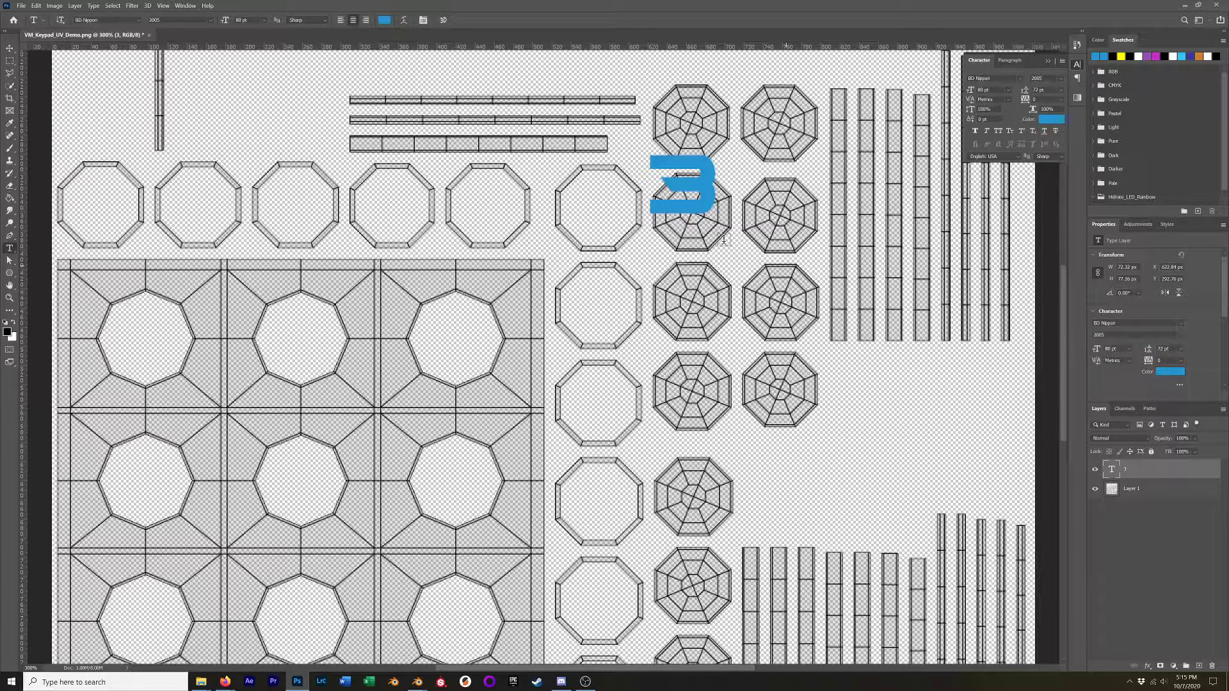
Set the color of the "3" text to magenta, hex ef31e8.
click(1163, 373)
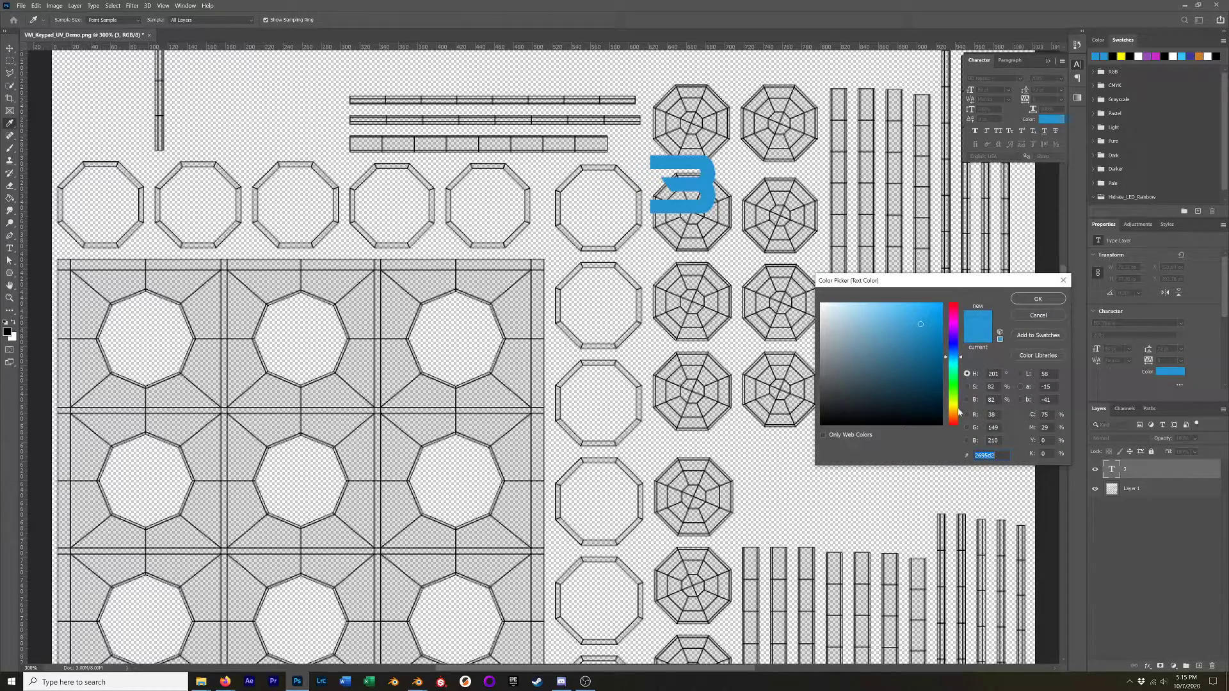
drag(960, 413, 960, 404)
click(916, 311)
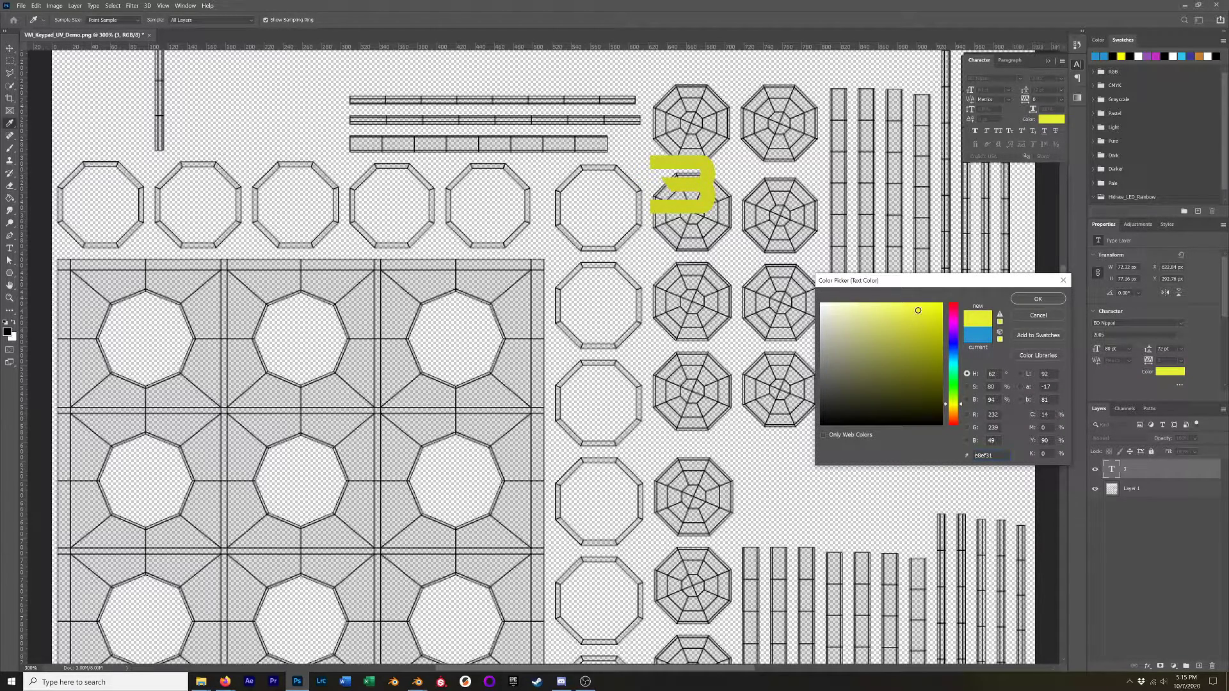
click(954, 324)
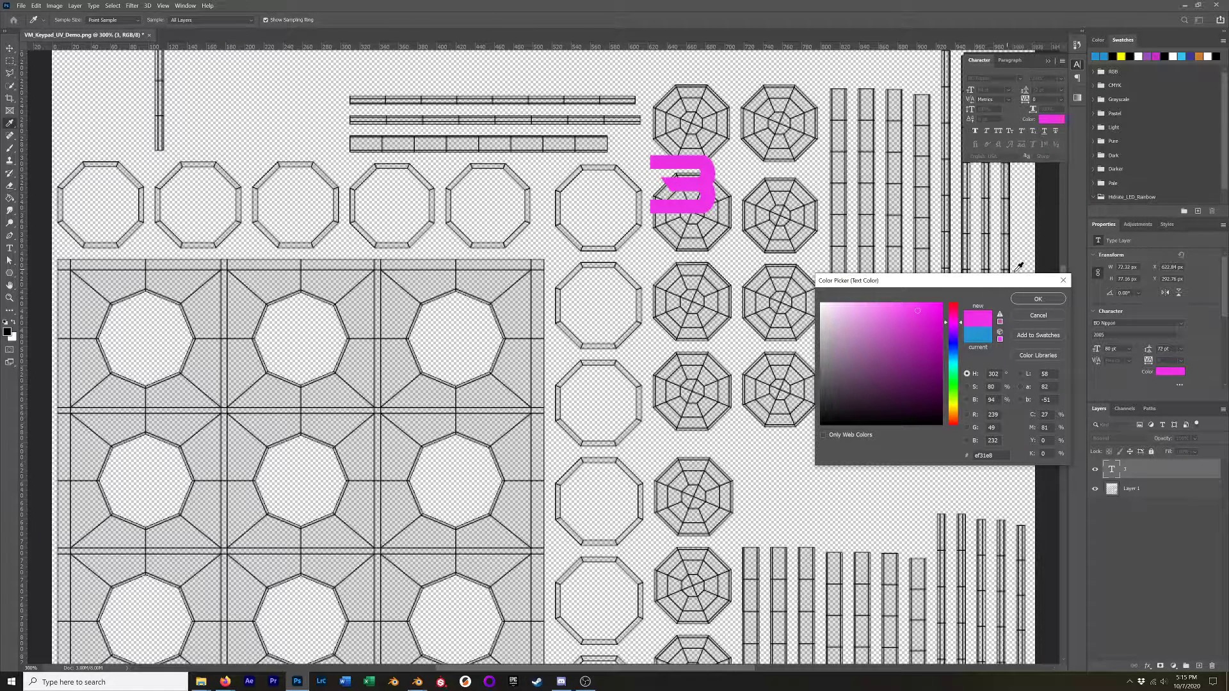
click(1037, 299)
Move the "3" over the second filled octagon from the top in the first column and scale it to about 81% to fit.
click(9, 49)
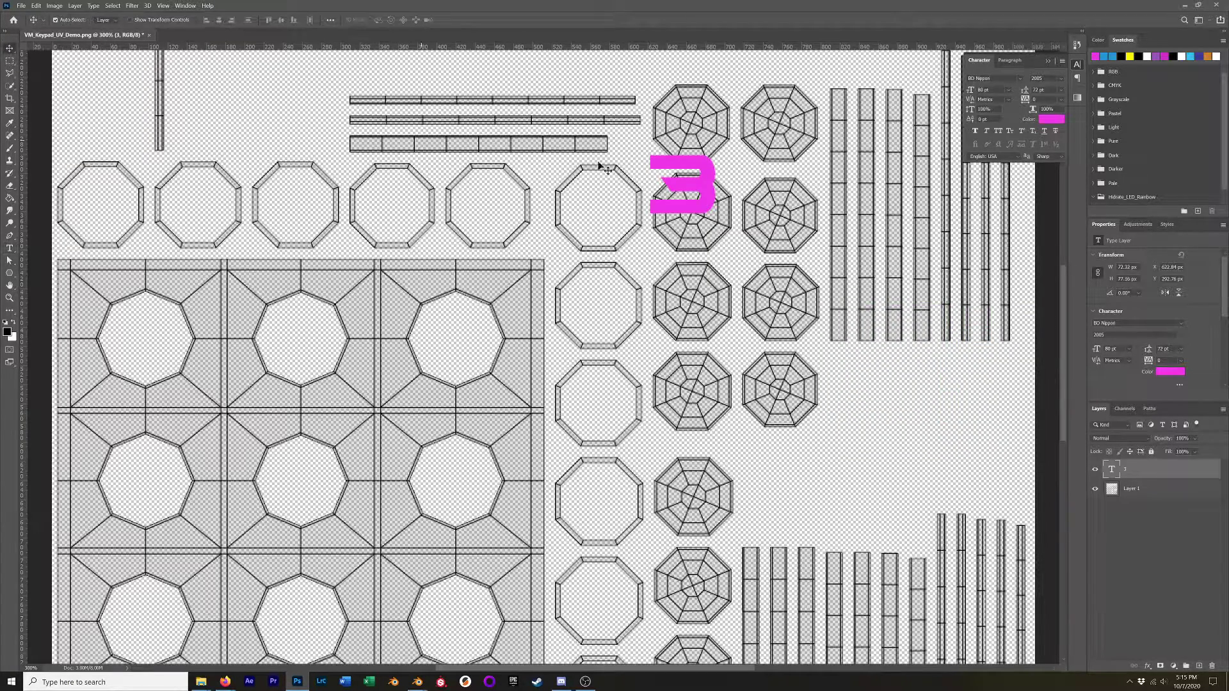
drag(677, 187, 692, 213)
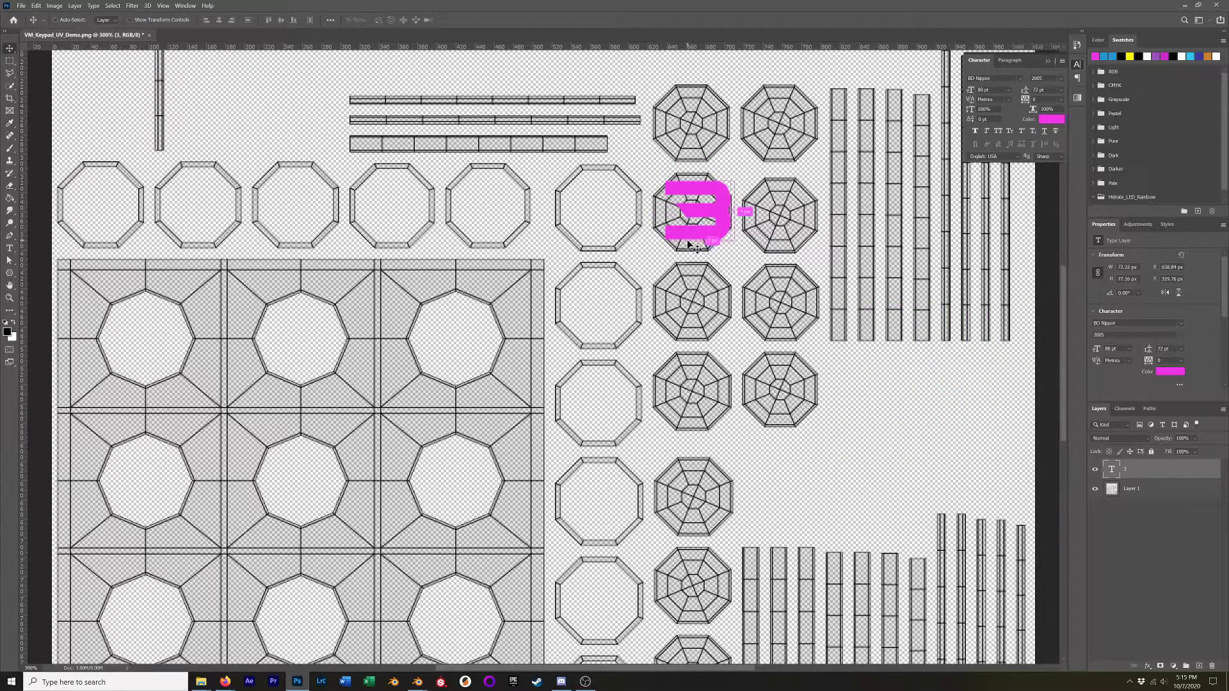
key(ctrl+t)
drag(733, 241, 708, 221)
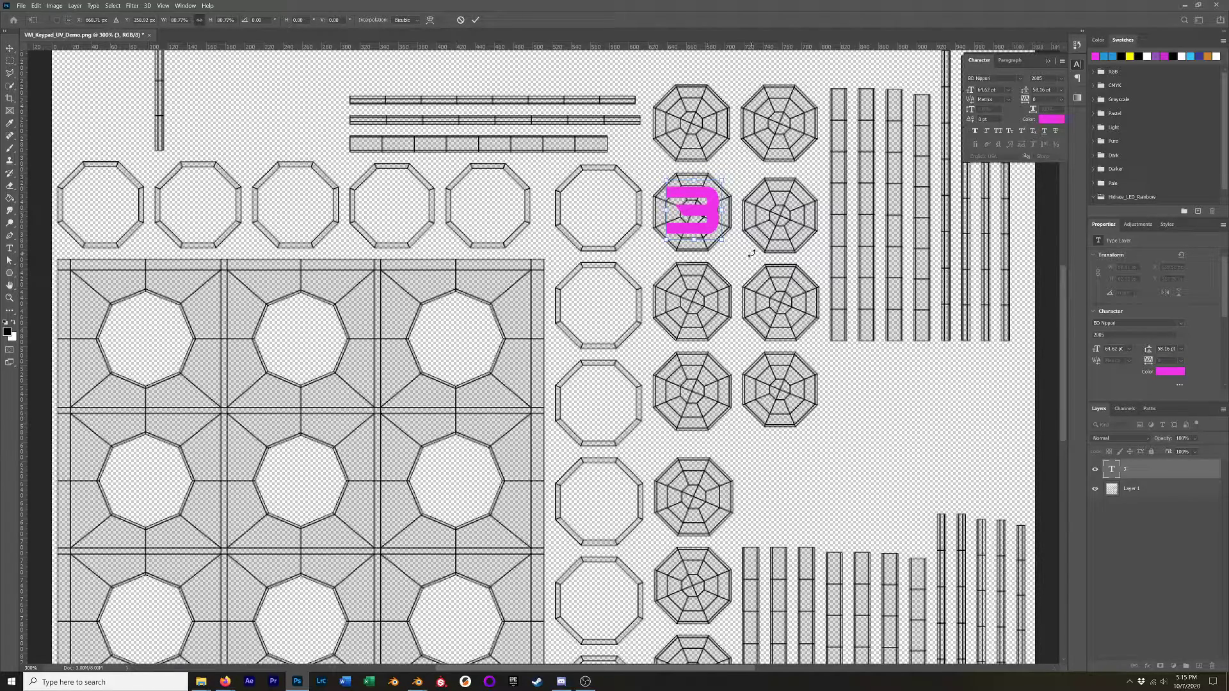
Hide the UV layout layer and start saving the image for web as a PNG-24 with transparency.
click(1095, 489)
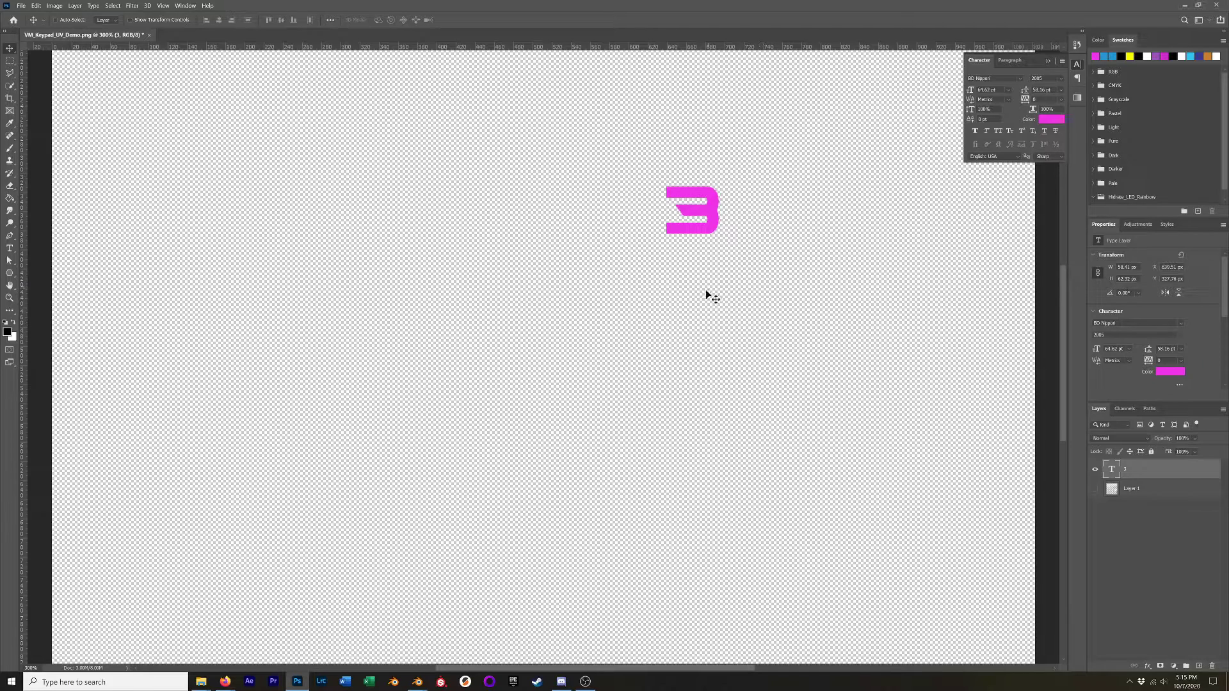
key(ctrl+alt+shift+s)
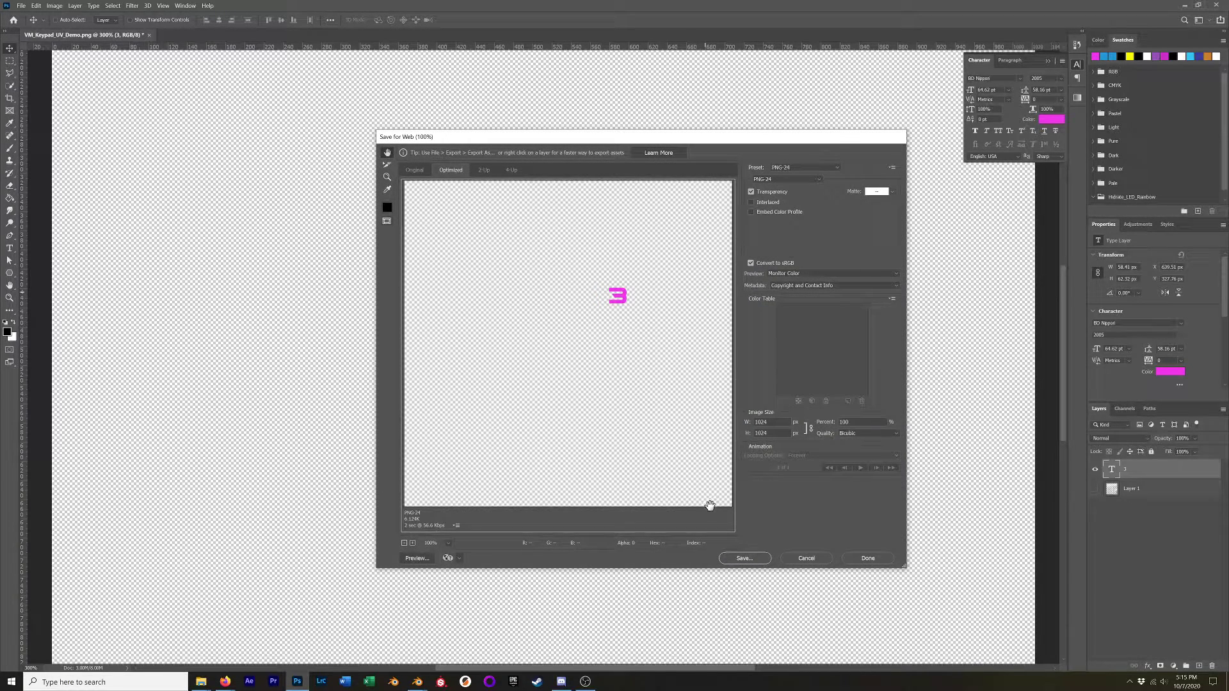
click(745, 558)
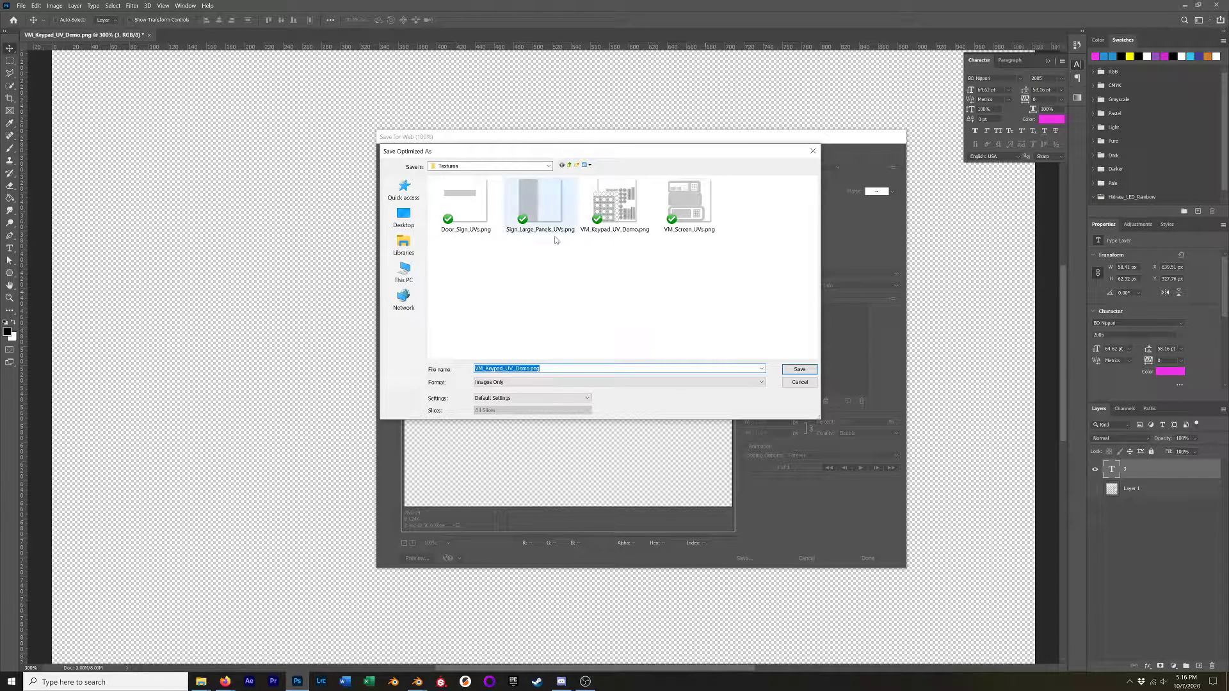
Export the optimized image over the existing VM_Keypad_UV_Demo.png, then close Photoshop and return to Blender.
click(800, 370)
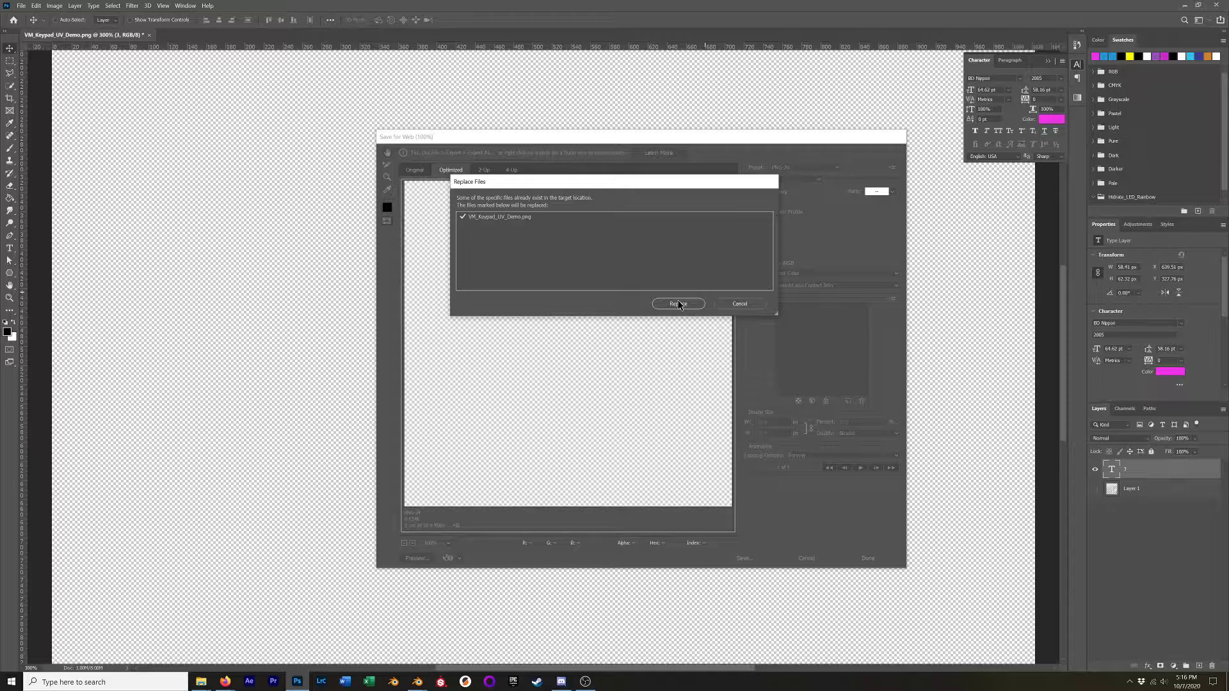
click(679, 304)
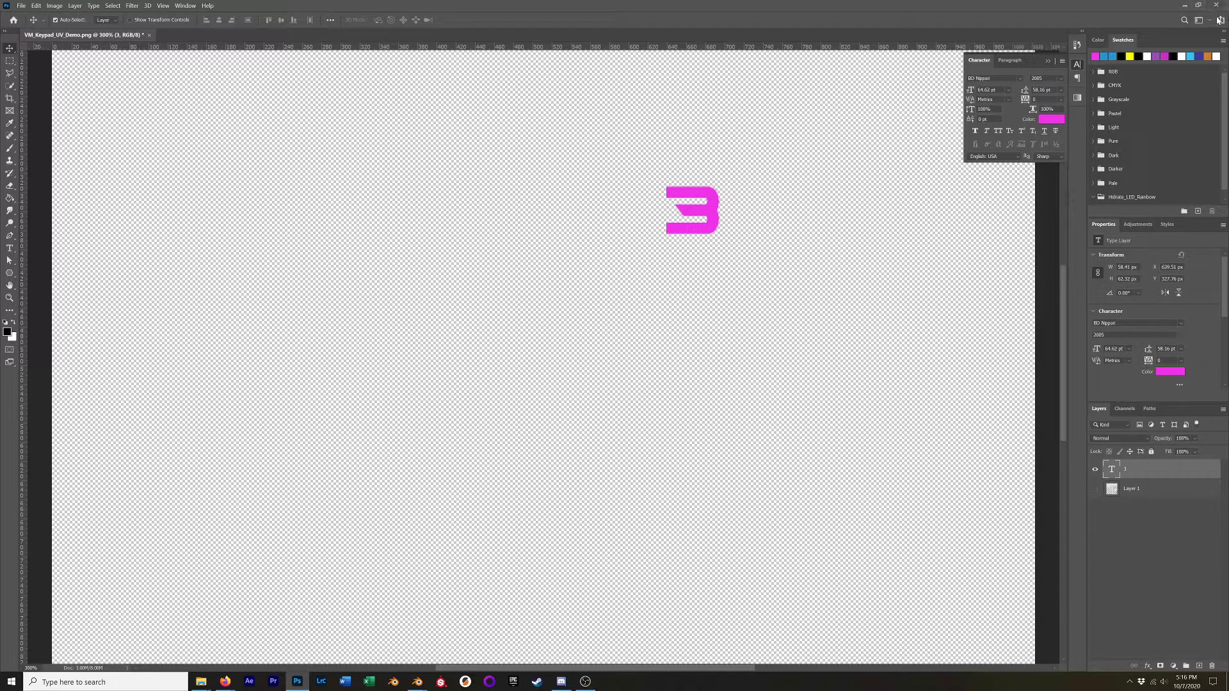
click(1219, 6)
click(635, 256)
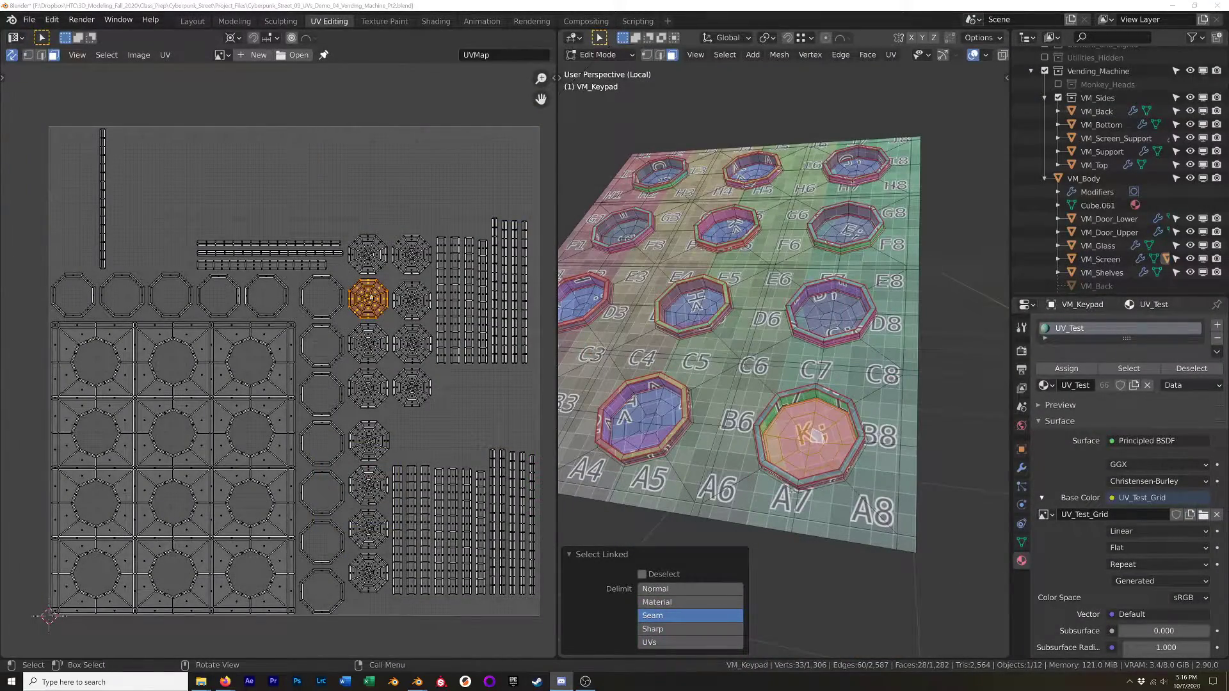
Add a second material slot to the keypad with a new material whose base color uses an Image Texture.
click(886, 420)
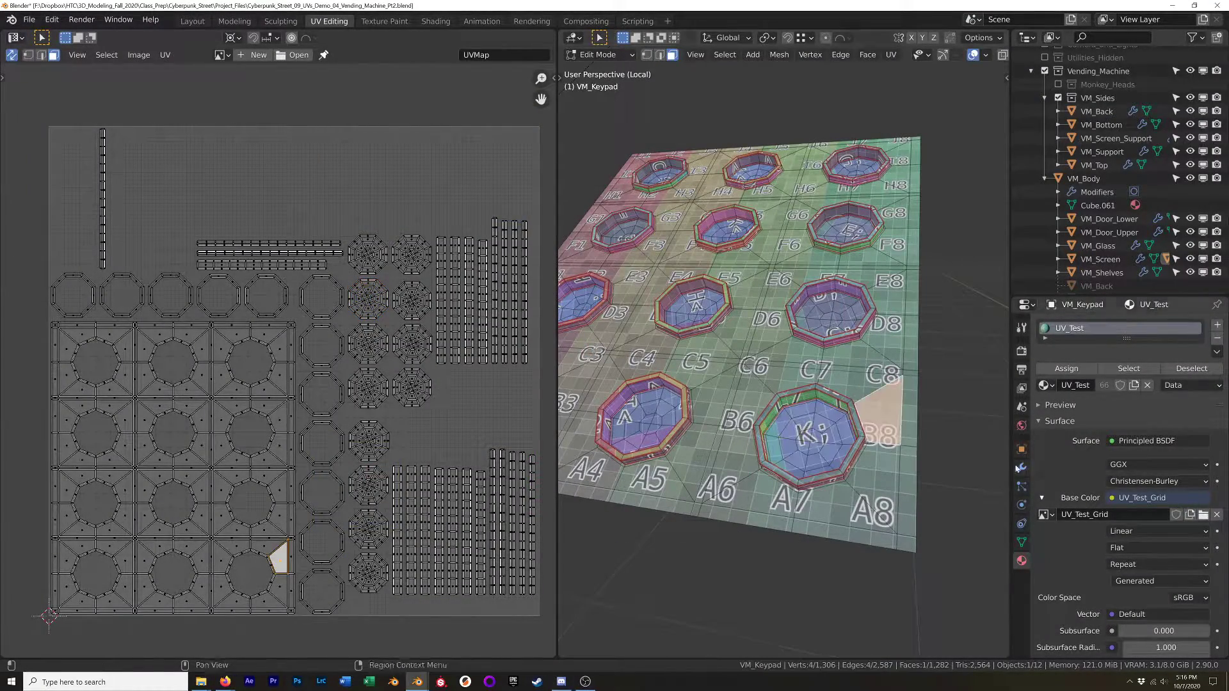
click(1217, 325)
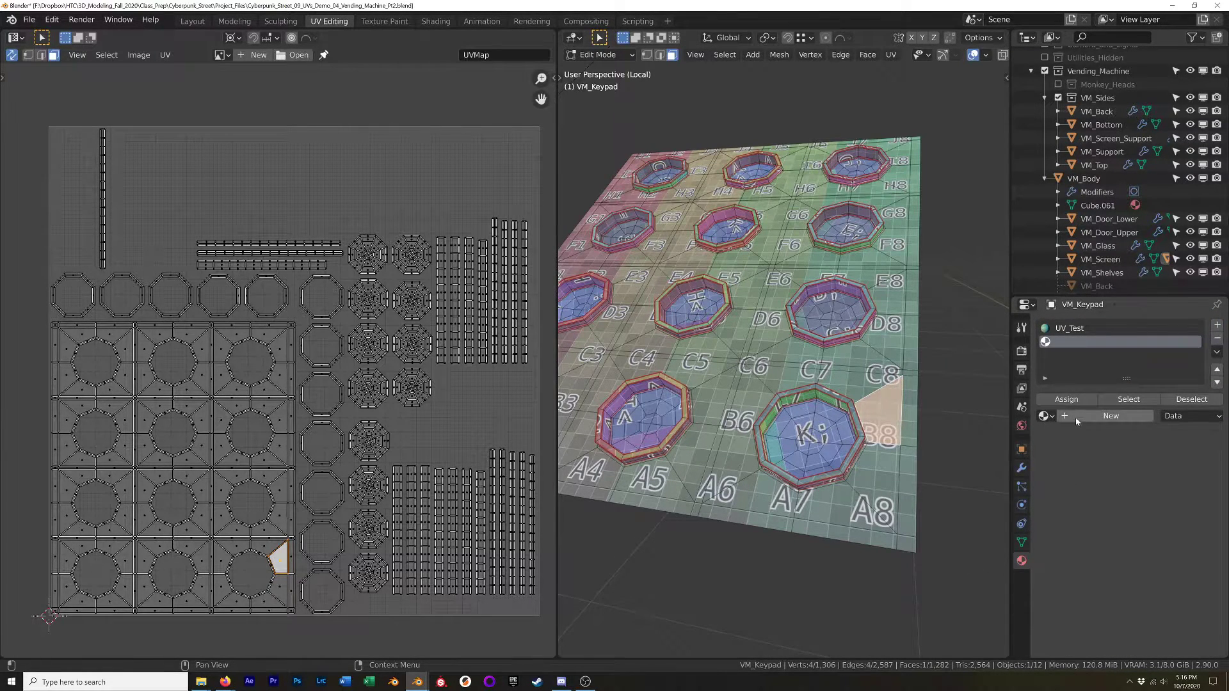
click(1088, 421)
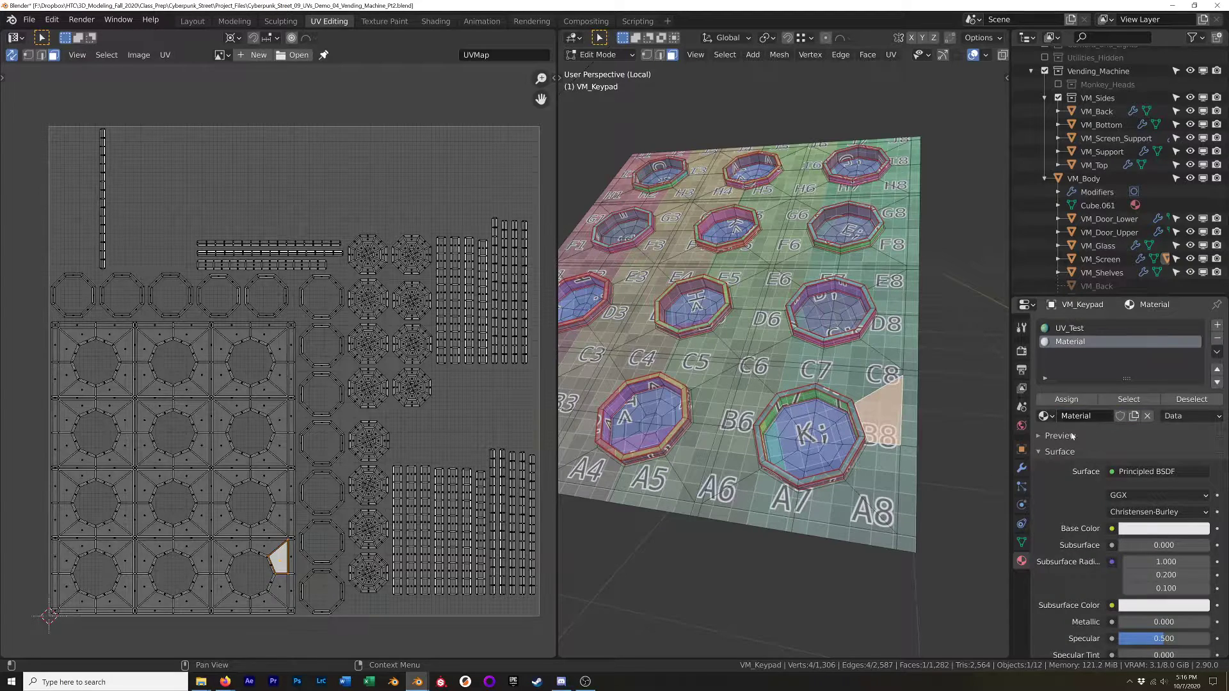
click(1112, 529)
click(832, 411)
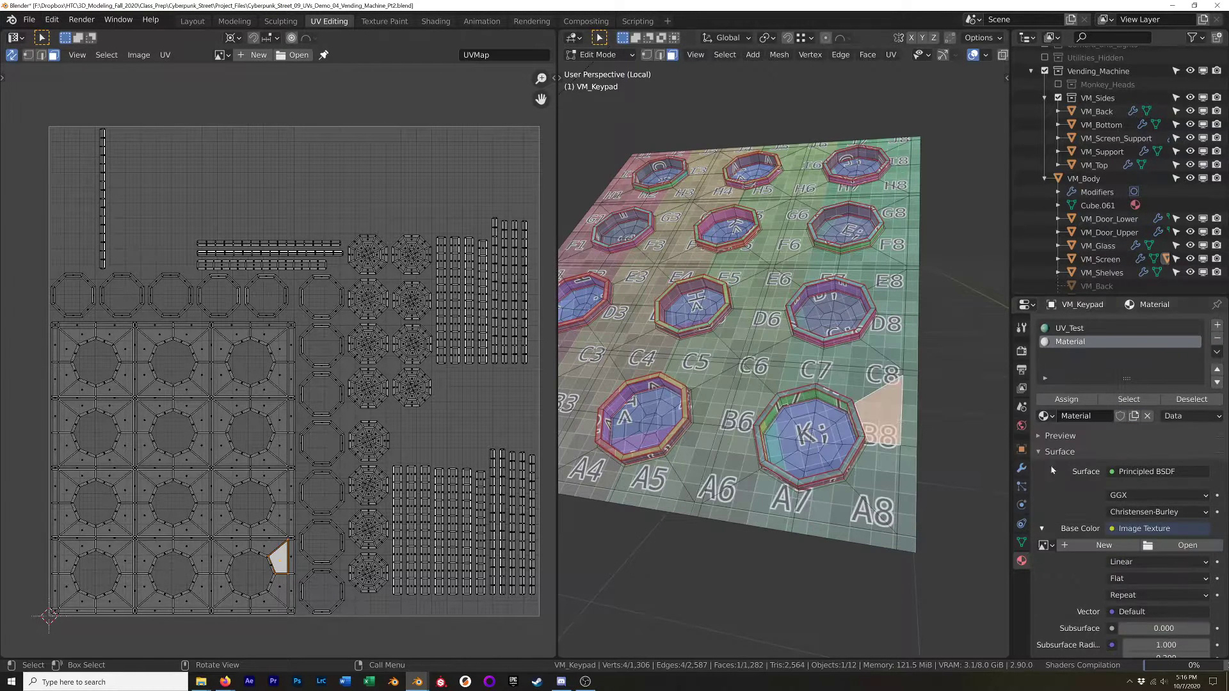
Load VM_Keypad_UV_Demo.png from the Cyberpunk_Street Textures folder as the new material's base color image.
click(1192, 546)
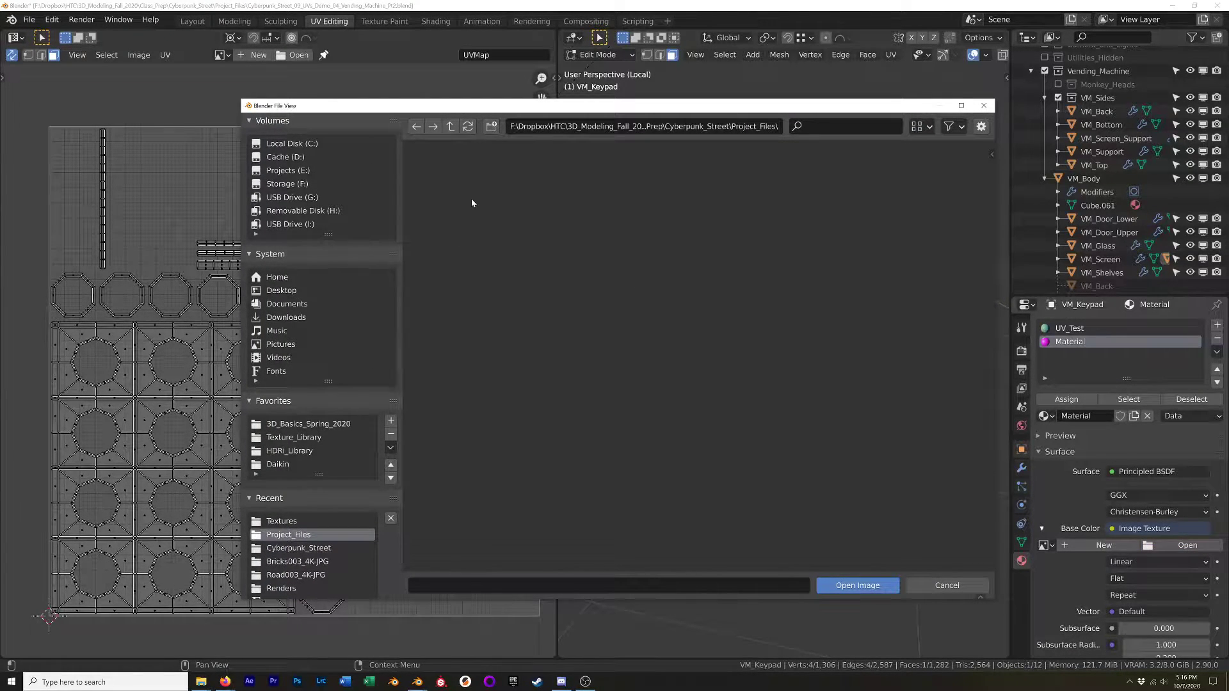
click(451, 126)
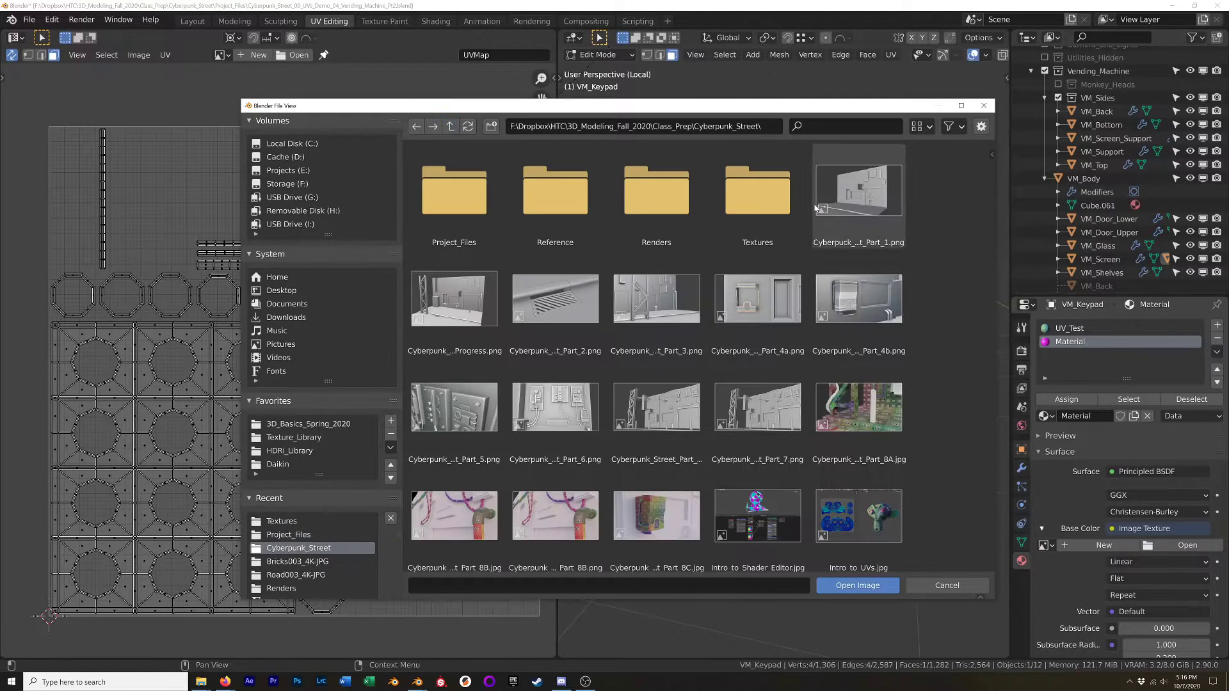
double_click(767, 195)
click(769, 448)
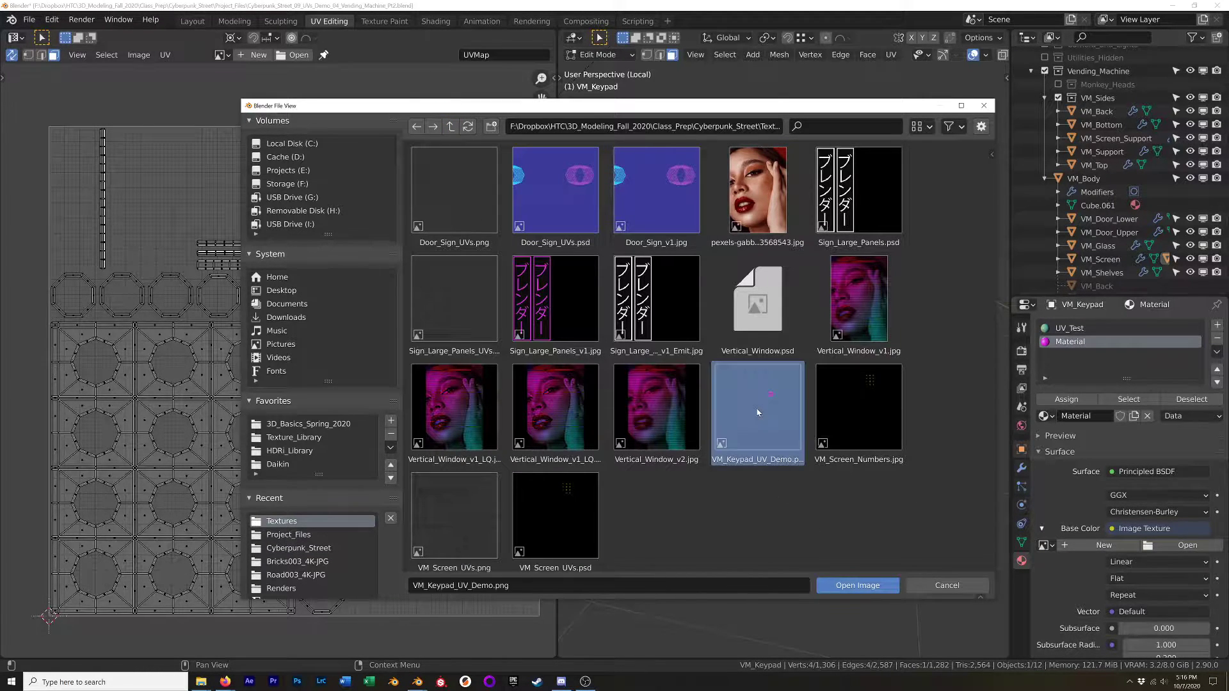
click(858, 585)
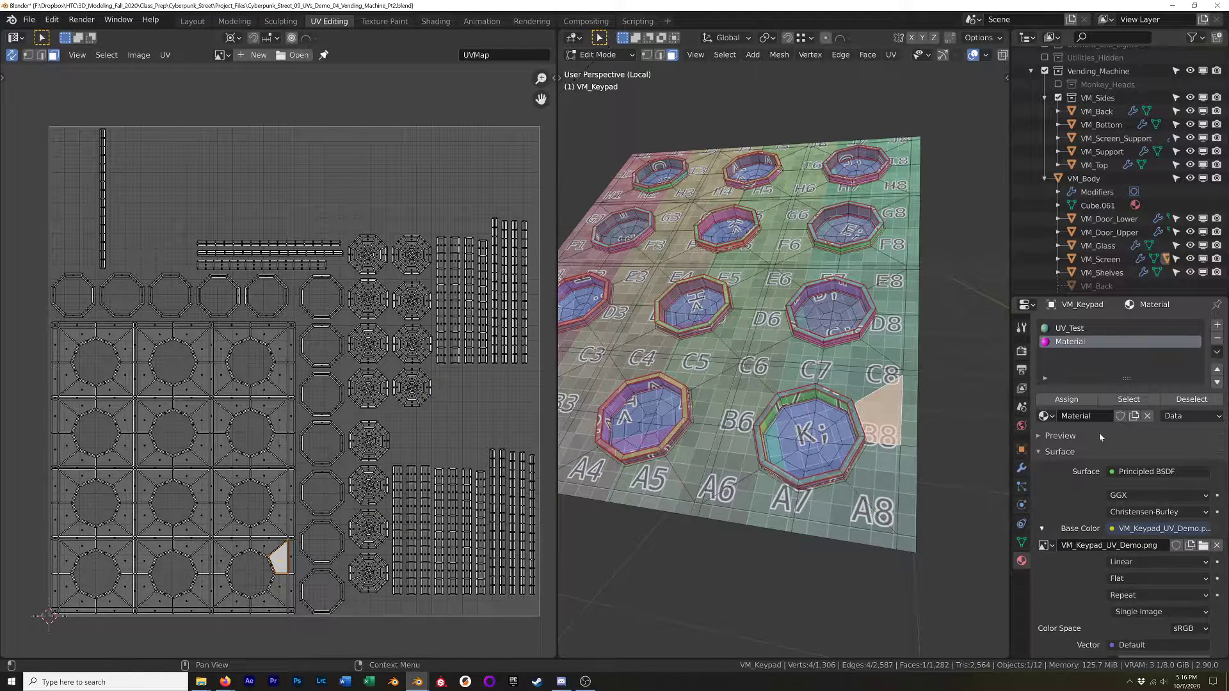
Select all linked faces inside the keypad's lower-right button, assign the new material to them, and clear the selection.
click(816, 438)
key(l)
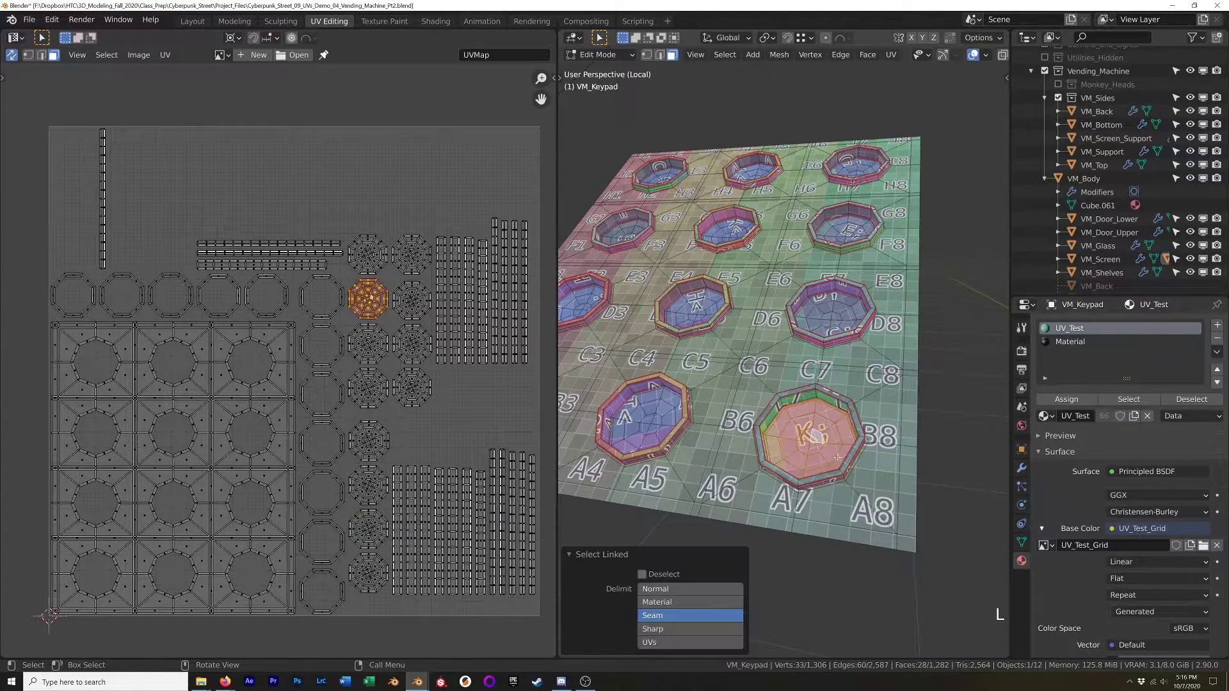
click(1070, 341)
click(1066, 400)
click(948, 395)
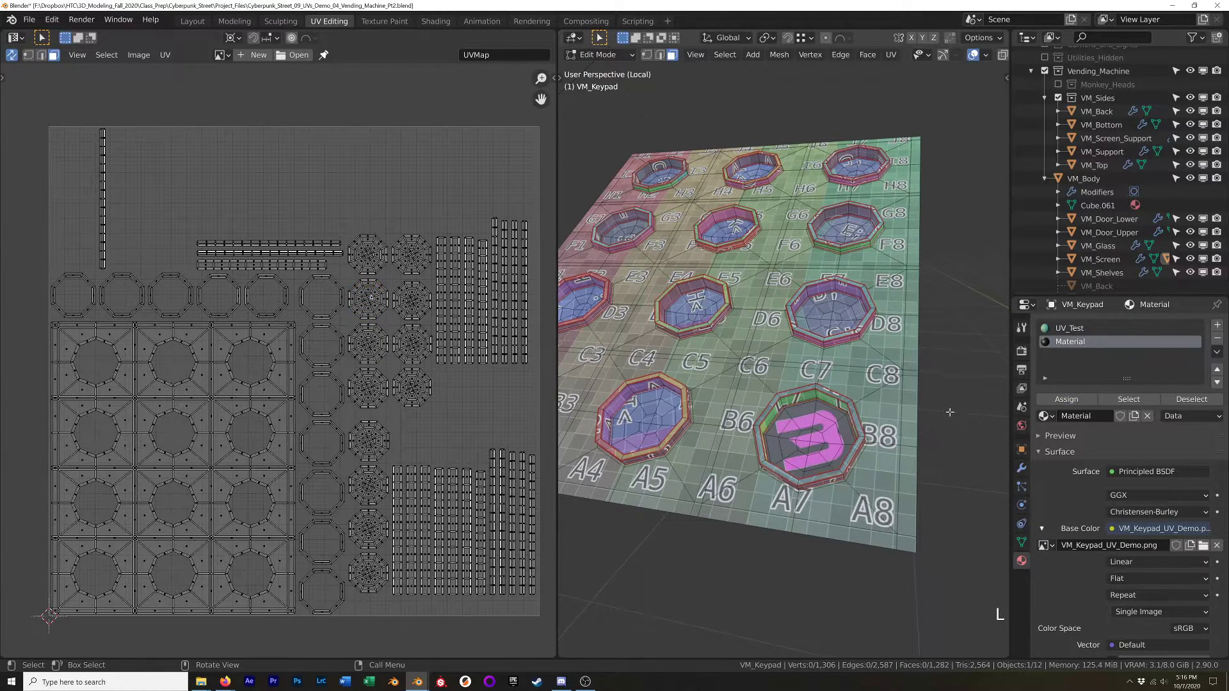
Show VM_Keypad_UV_Demo.png behind the UV layout in the UV editor.
key(alt+Tab)
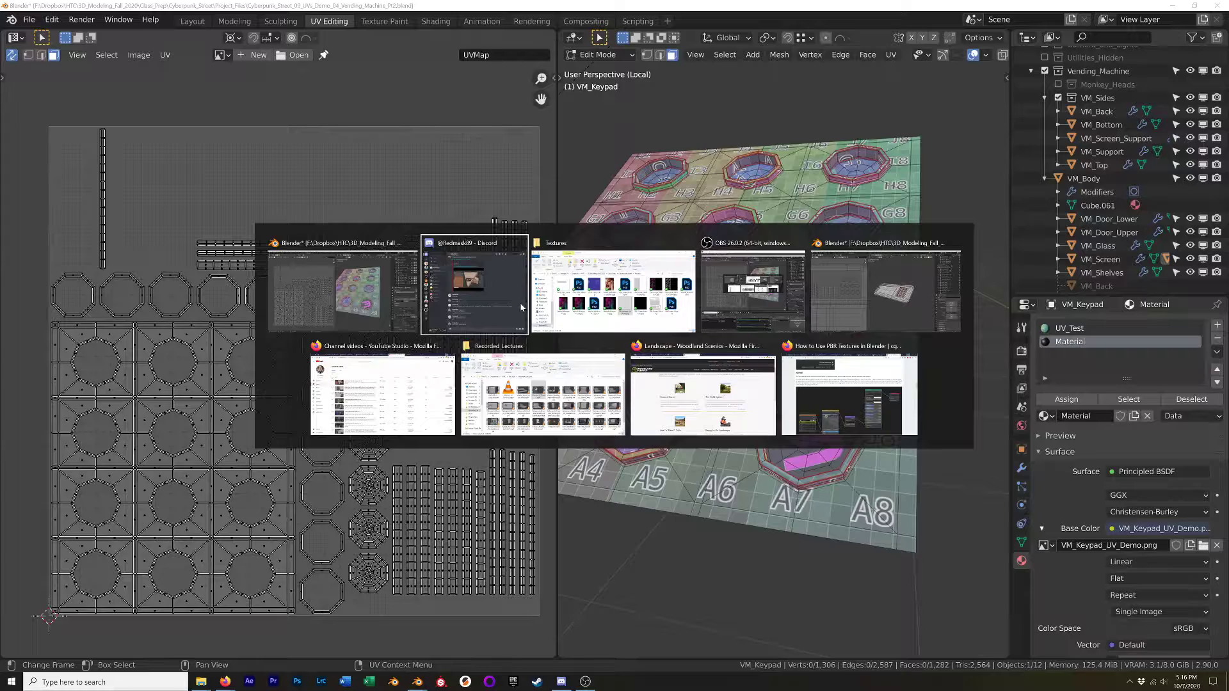
click(412, 303)
click(221, 55)
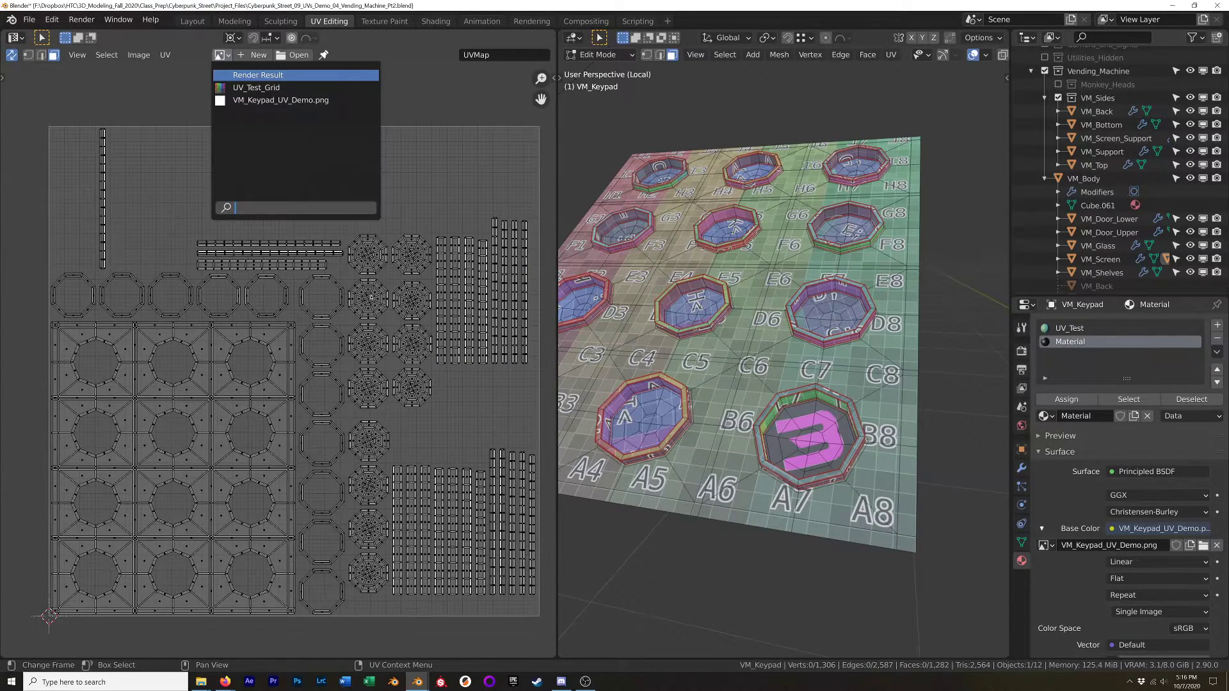
click(266, 101)
Examine how the pink 3 sits on its UV island and on the matching keypad button.
scroll(384, 192, down, 4)
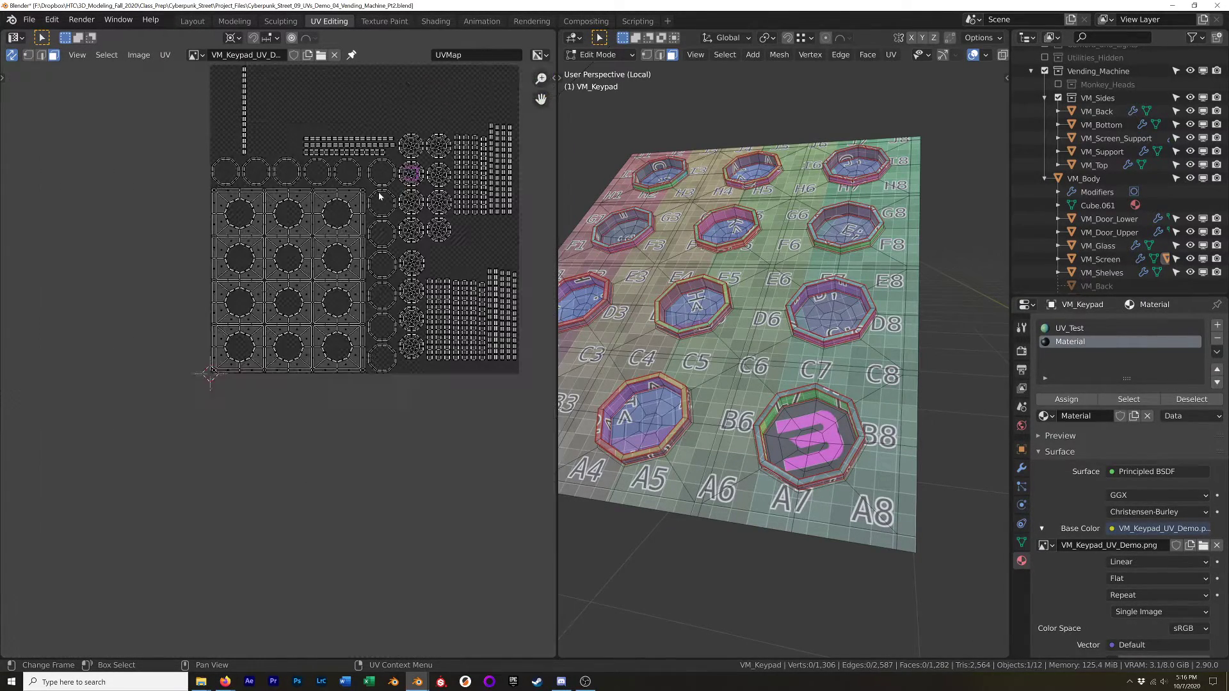
scroll(393, 191, up, 6)
scroll(386, 197, up, 2)
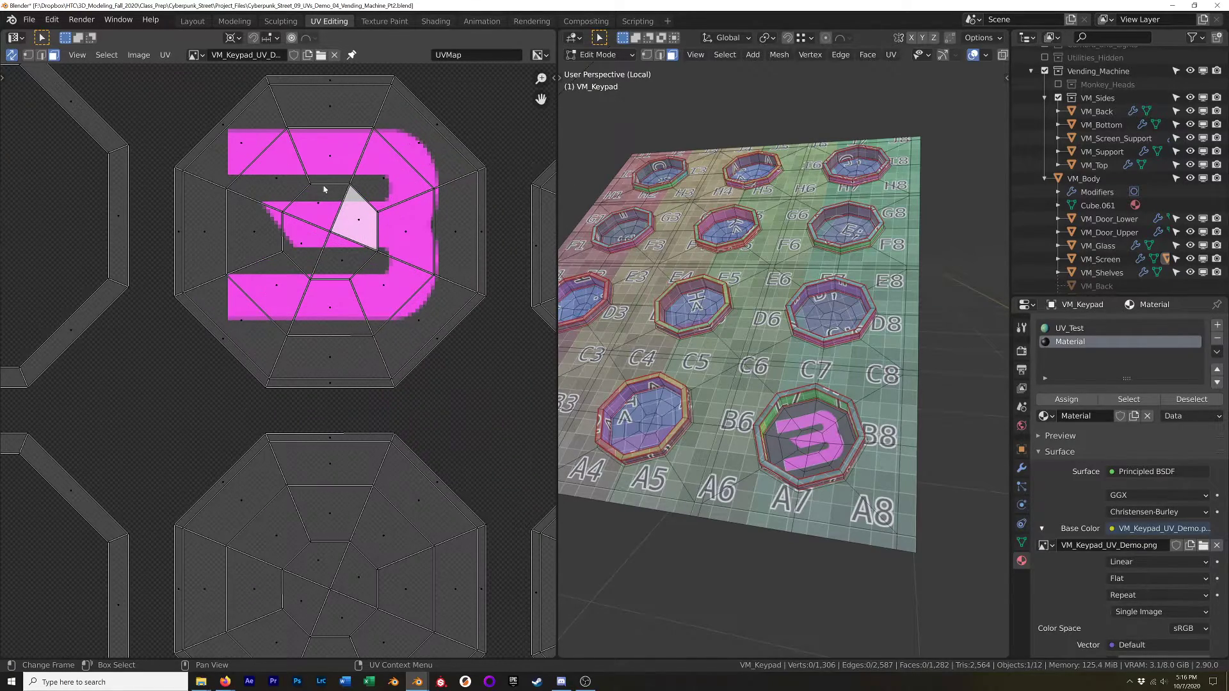
scroll(827, 425, down, 3)
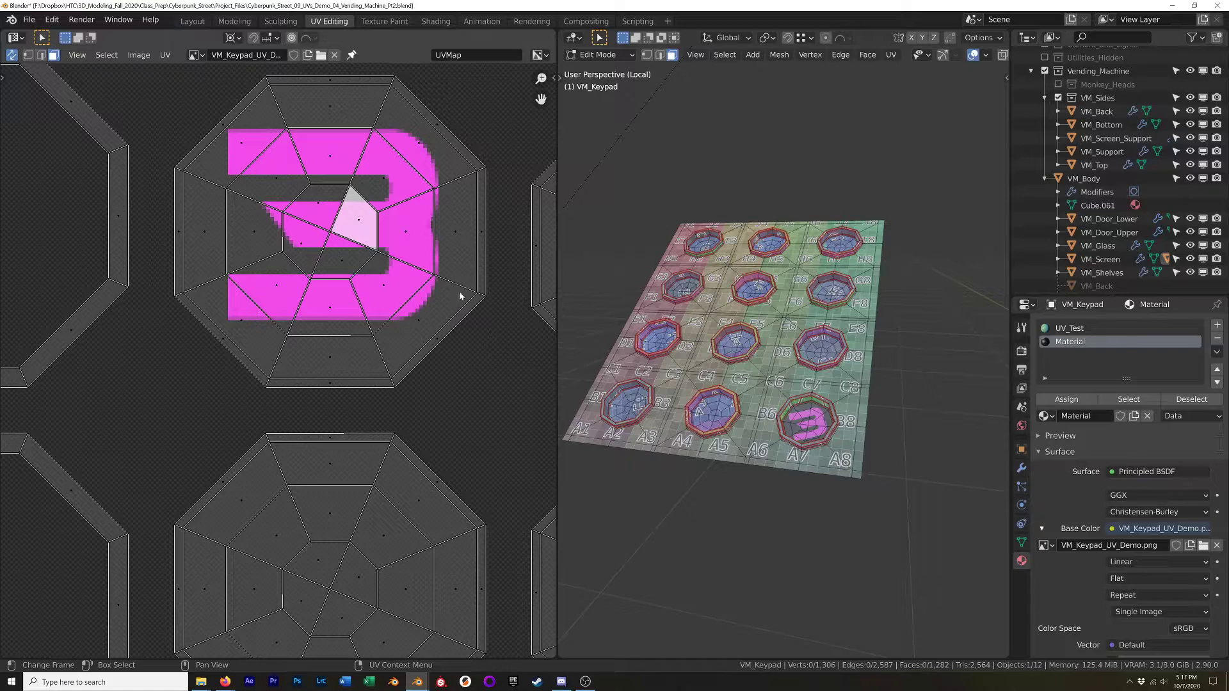
scroll(790, 401, up, 8)
scroll(439, 298, down, 2)
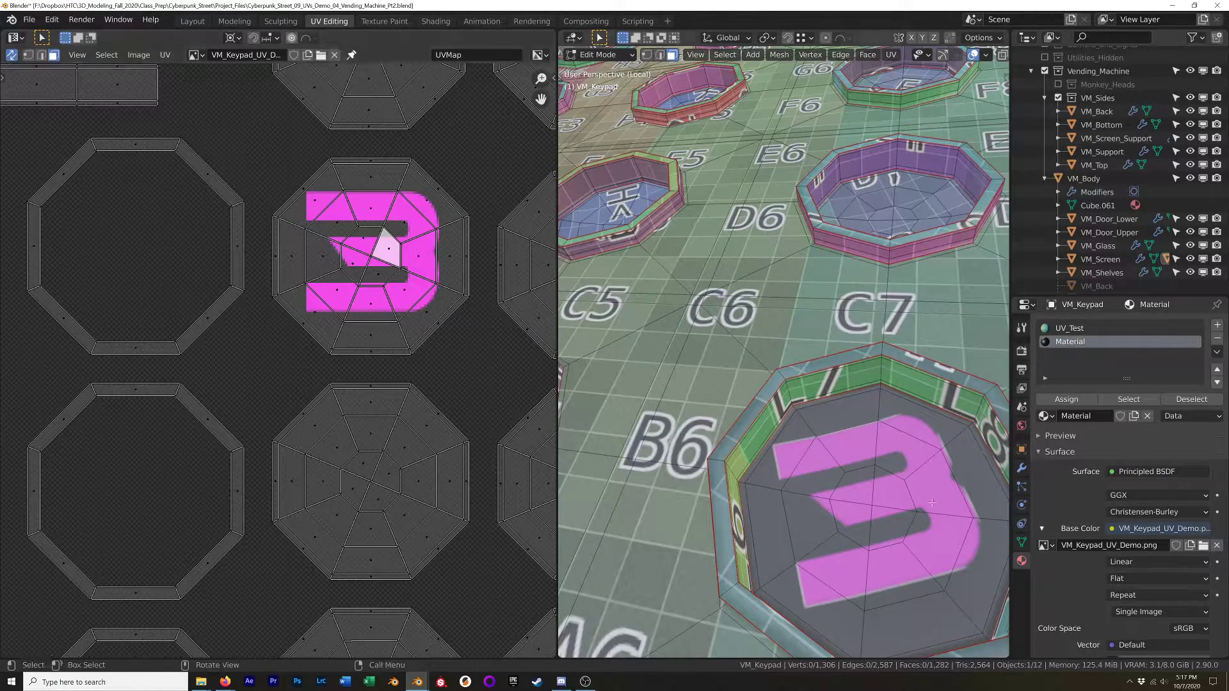
scroll(937, 507, down, 6)
scroll(925, 473, up, 3)
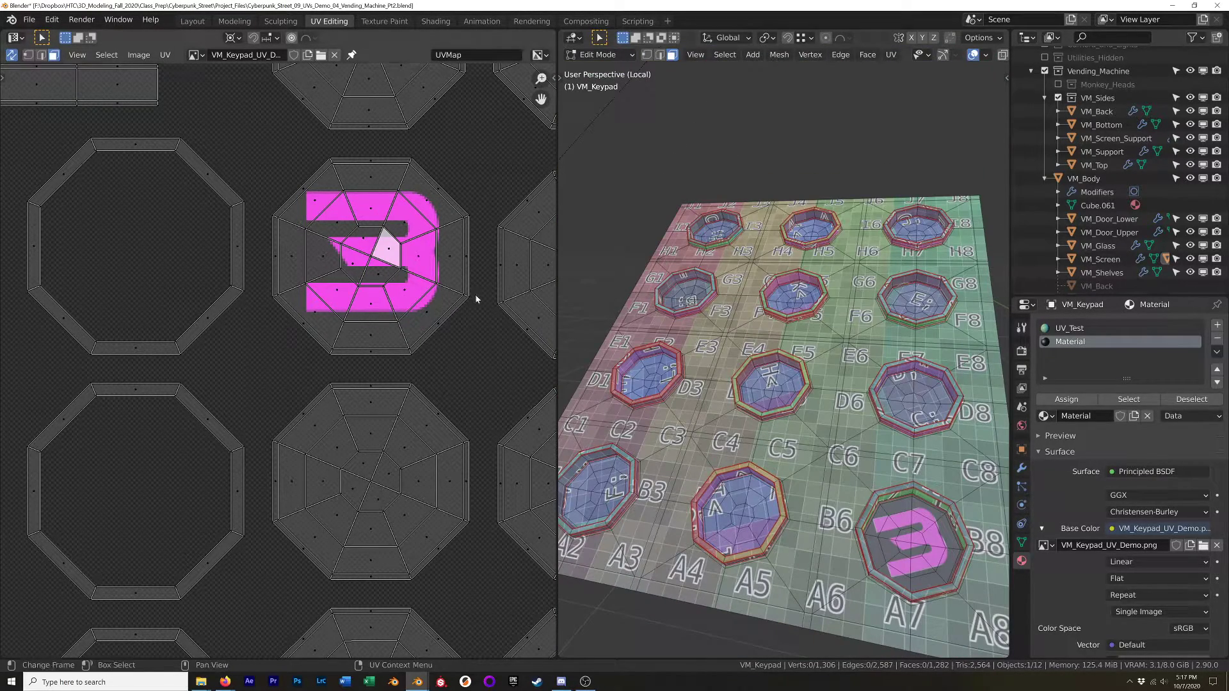
Select the whole UV island containing the pink 3 and rotate it by -12°.
click(421, 294)
key(l)
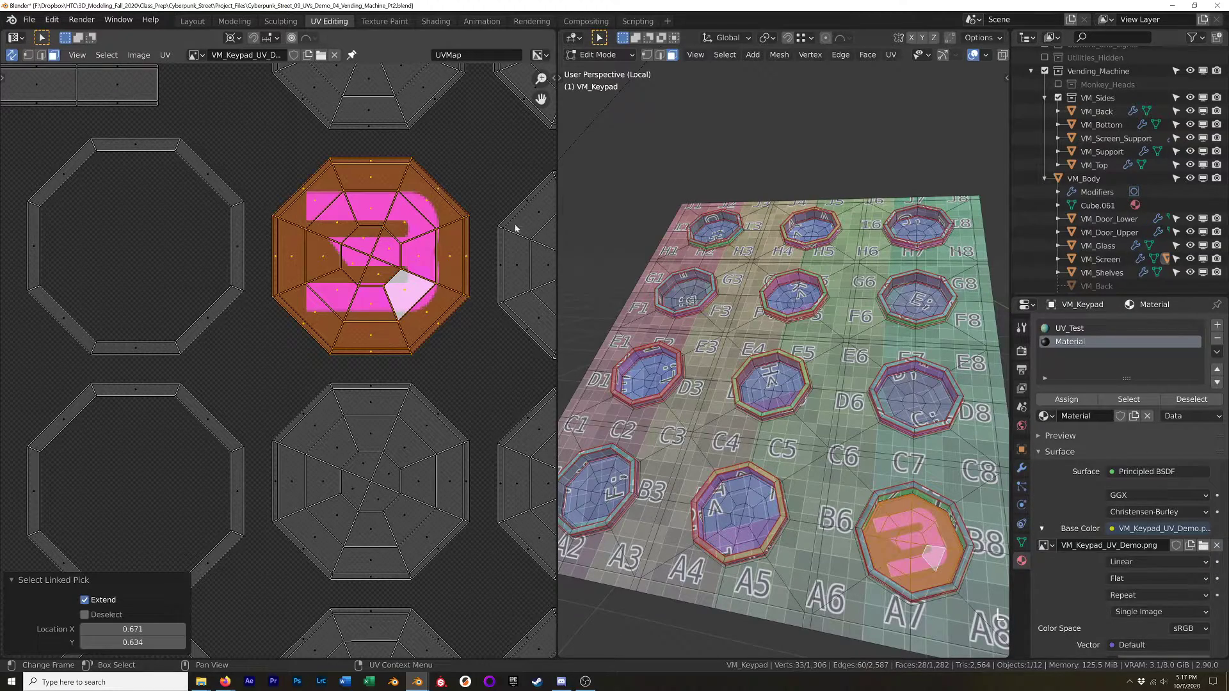
key(r)
key(Escape)
key(period)
click(495, 200)
key(r)
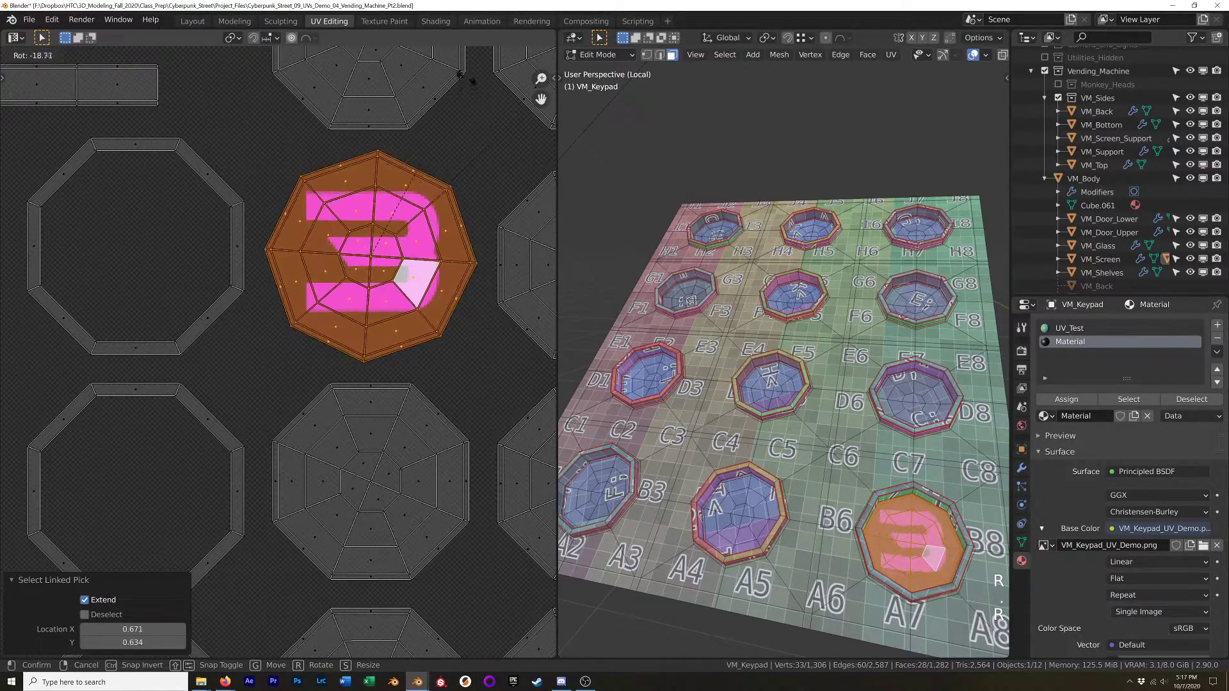
click(472, 105)
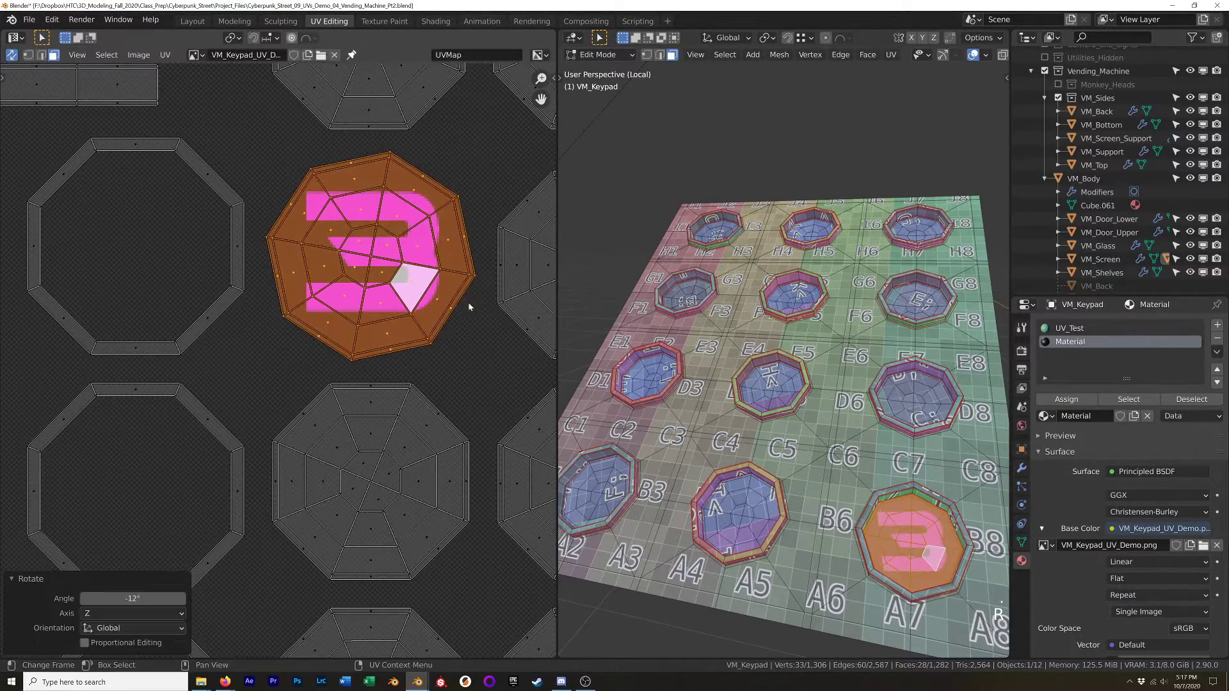
Leave Edit Mode and remove the image-textured material slot from the keypad, keeping only UV_Test.
scroll(470, 306, down, 7)
scroll(483, 304, up, 2)
scroll(474, 300, down, 4)
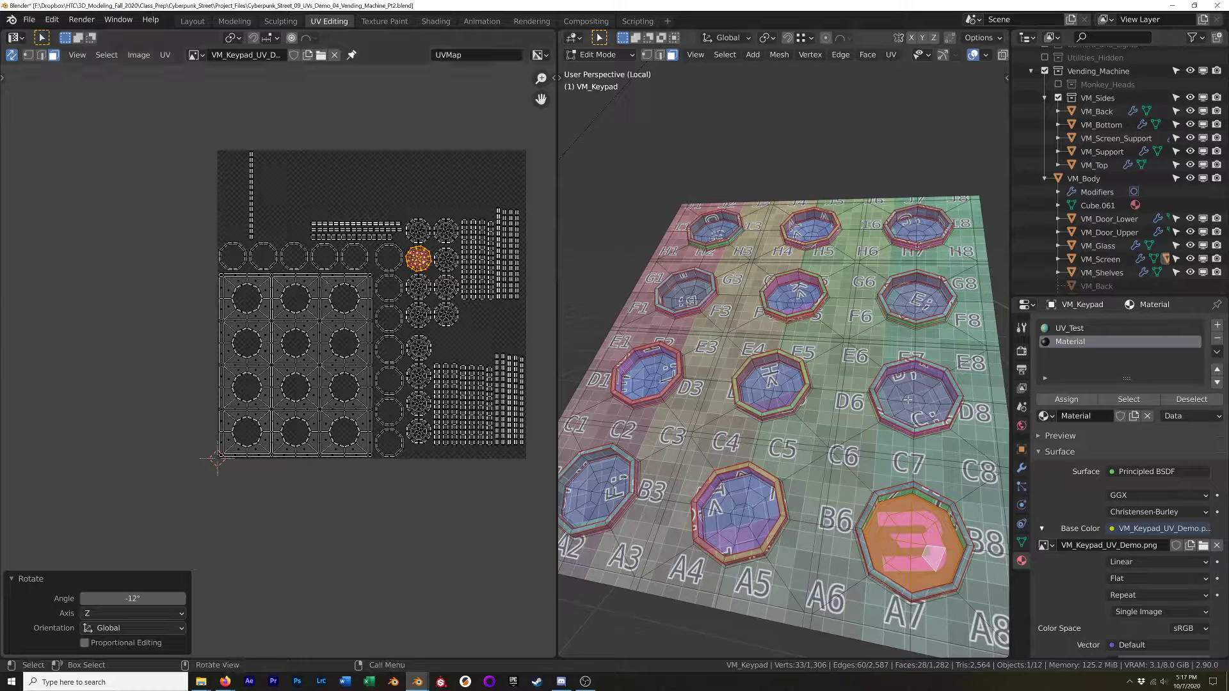
click(1217, 339)
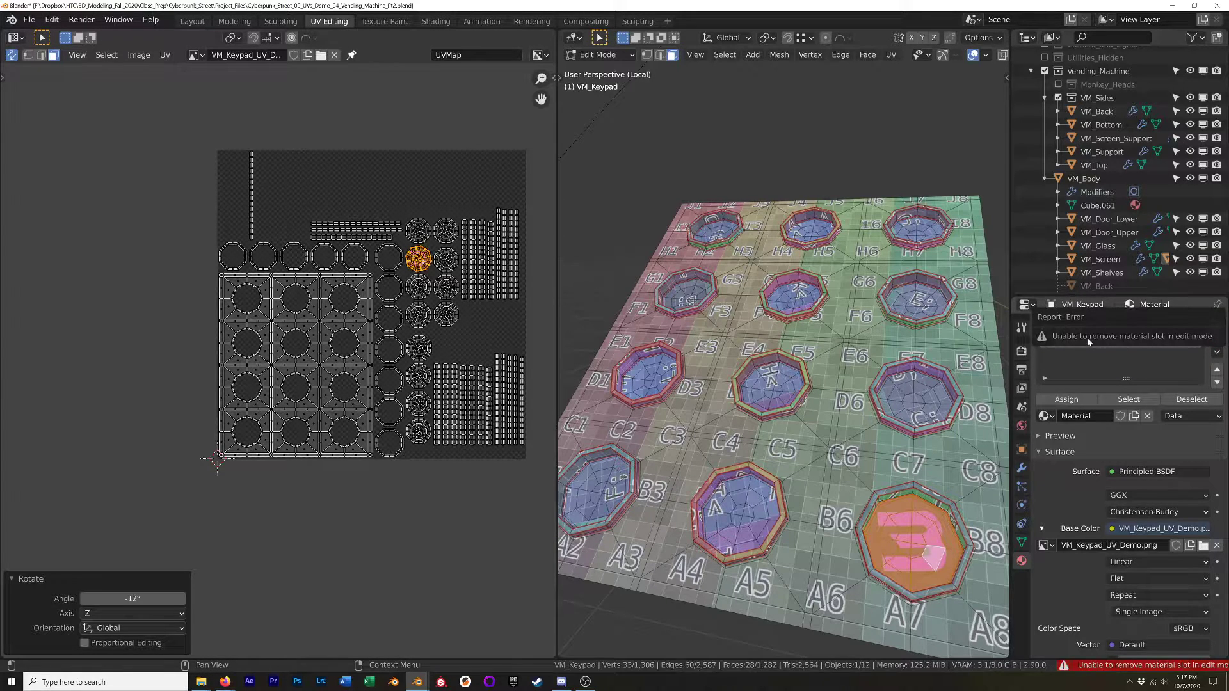
key(Tab)
click(1217, 340)
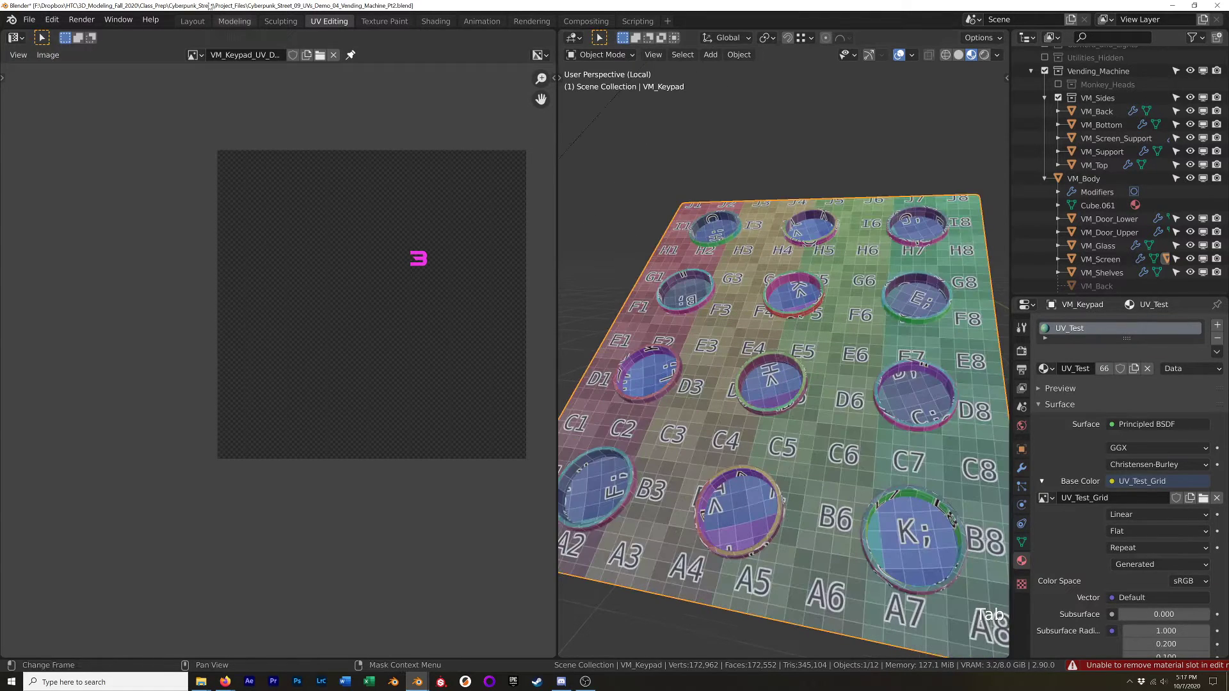
Unlink the displayed image from the UV editor and widen the 3D viewport.
click(334, 55)
middle_drag(342, 213, 222, 225)
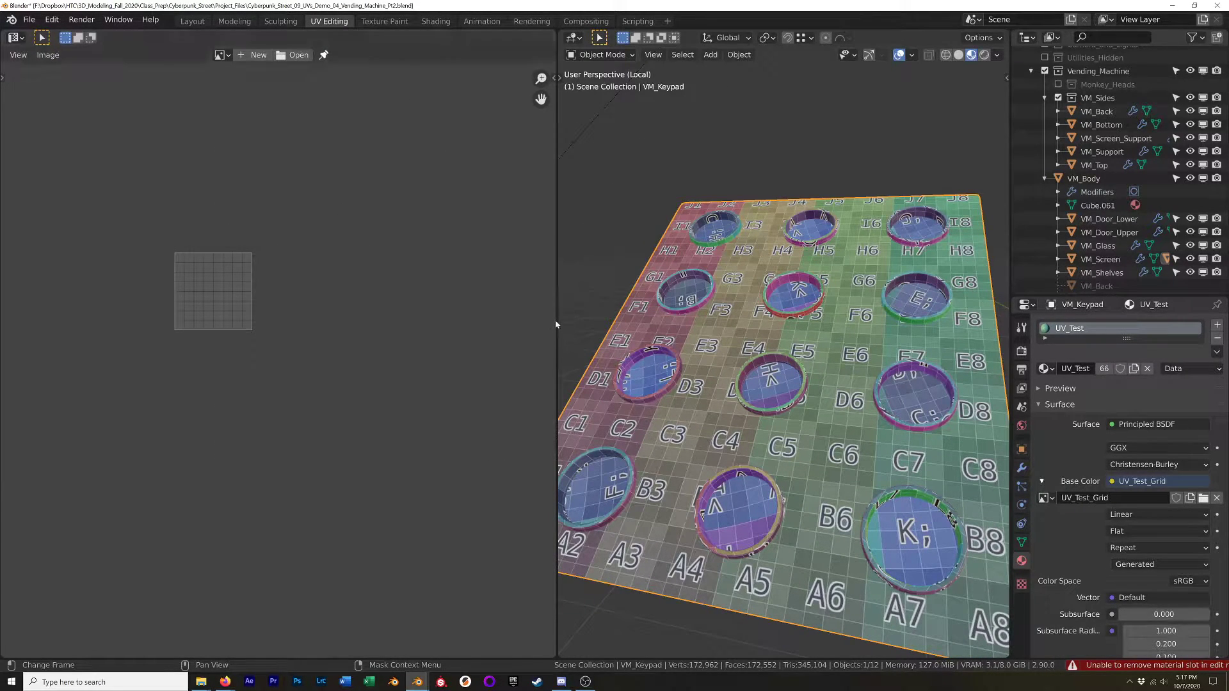
drag(552, 326, 438, 326)
Return the keypad to Edit Mode, view it from the top, and unwrap the selected lower-right button faces.
scroll(679, 384, down, 3)
key(Tab)
scroll(669, 358, up, 3)
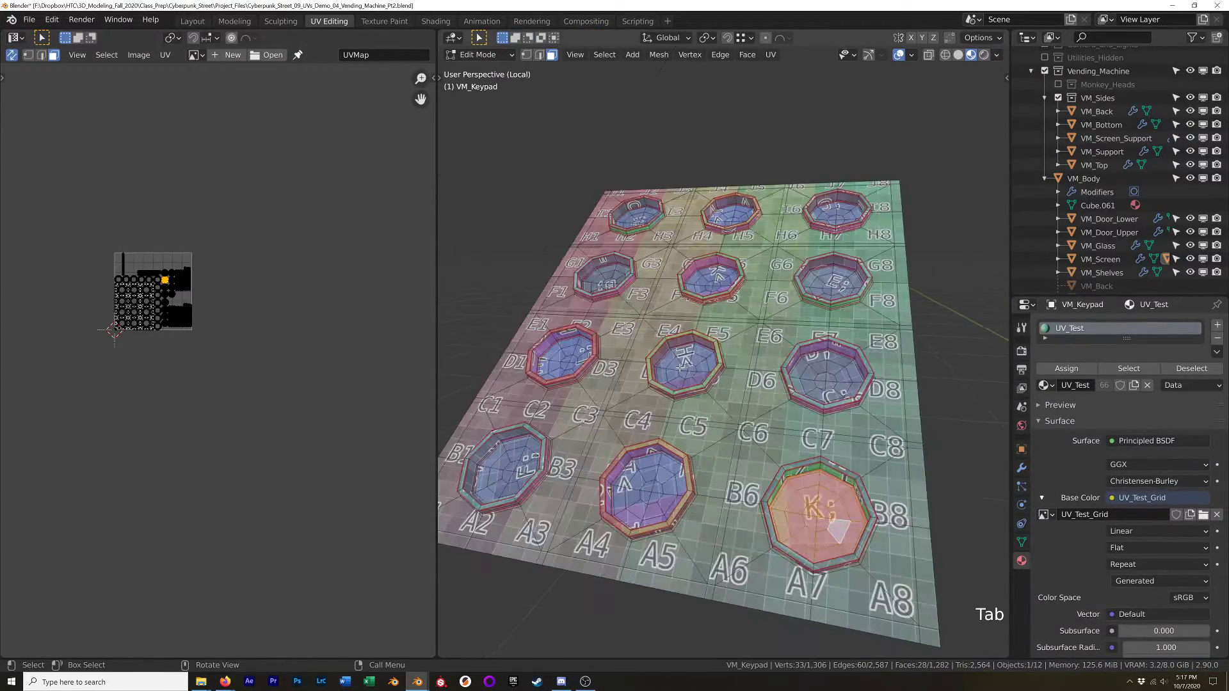
mouse_move(672, 348)
middle_down()
mouse_move(698, 358)
mouse_move(661, 356)
middle_up()
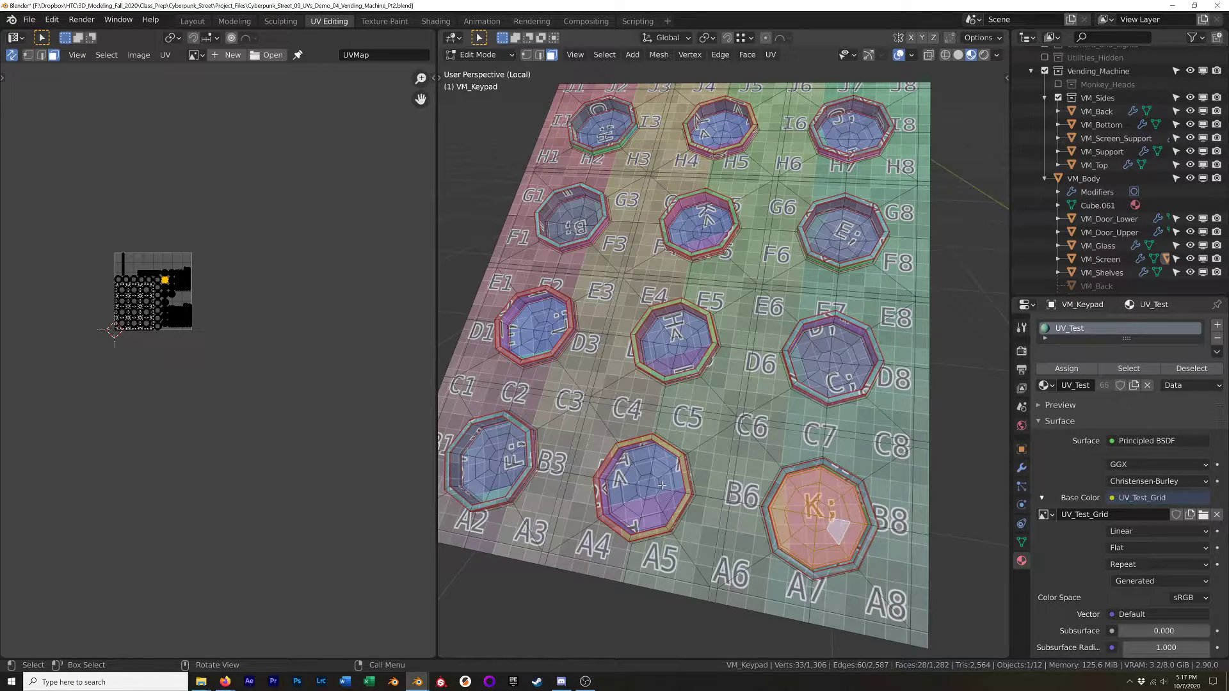
key(KP_1)
key(KP_7)
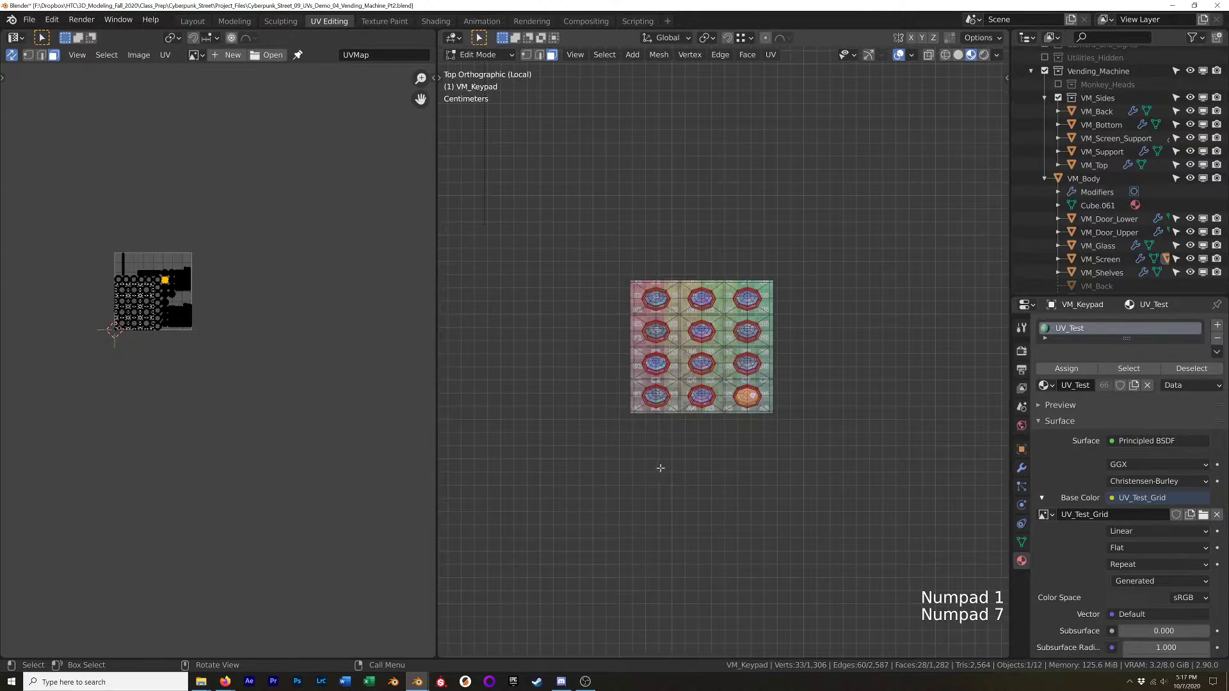
scroll(687, 435, up, 6)
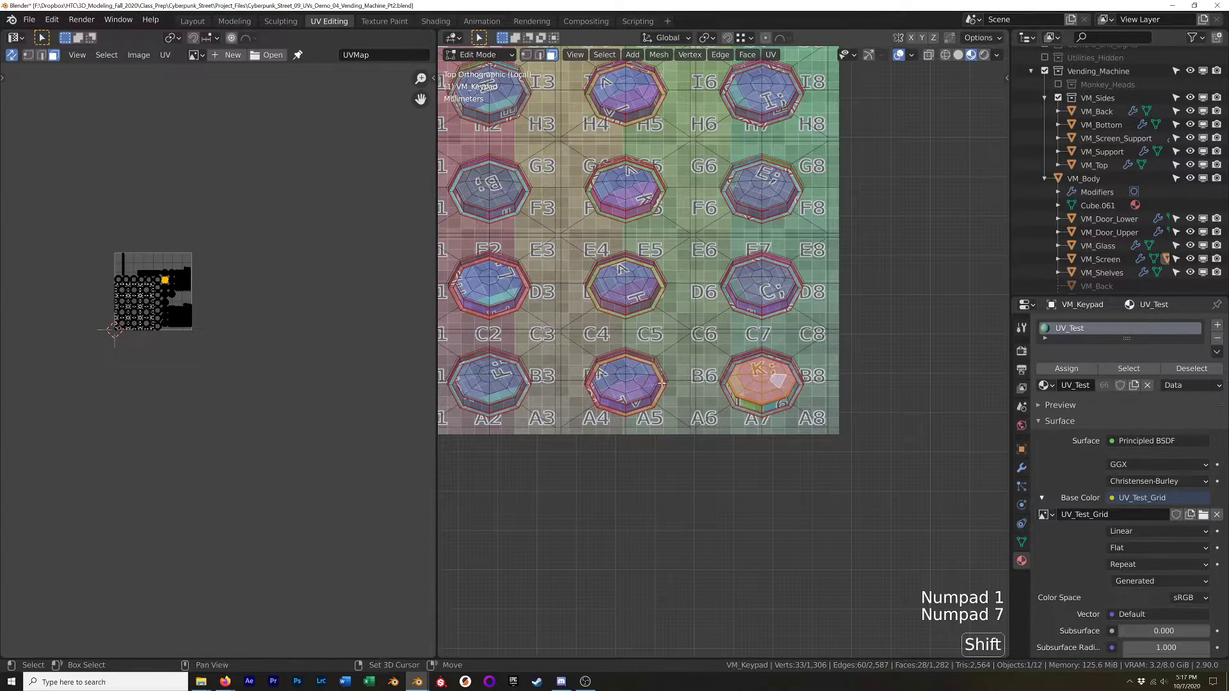
shift+middle_drag(690, 377, 762, 418)
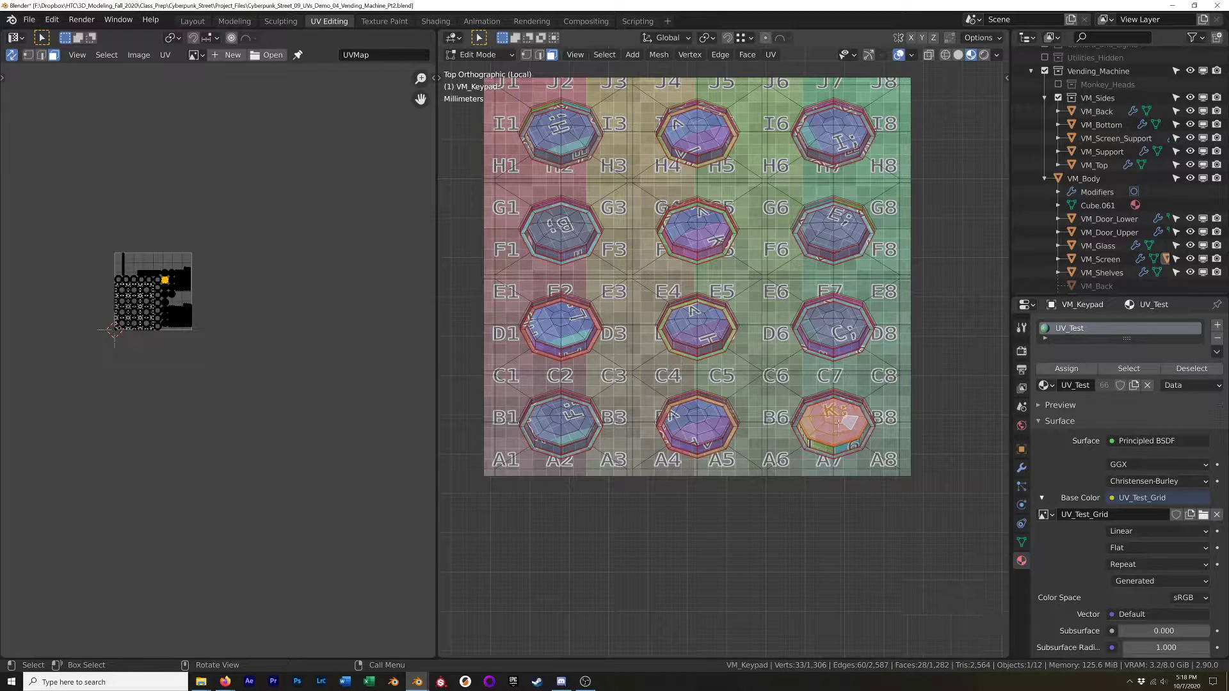
key(u)
key(u)
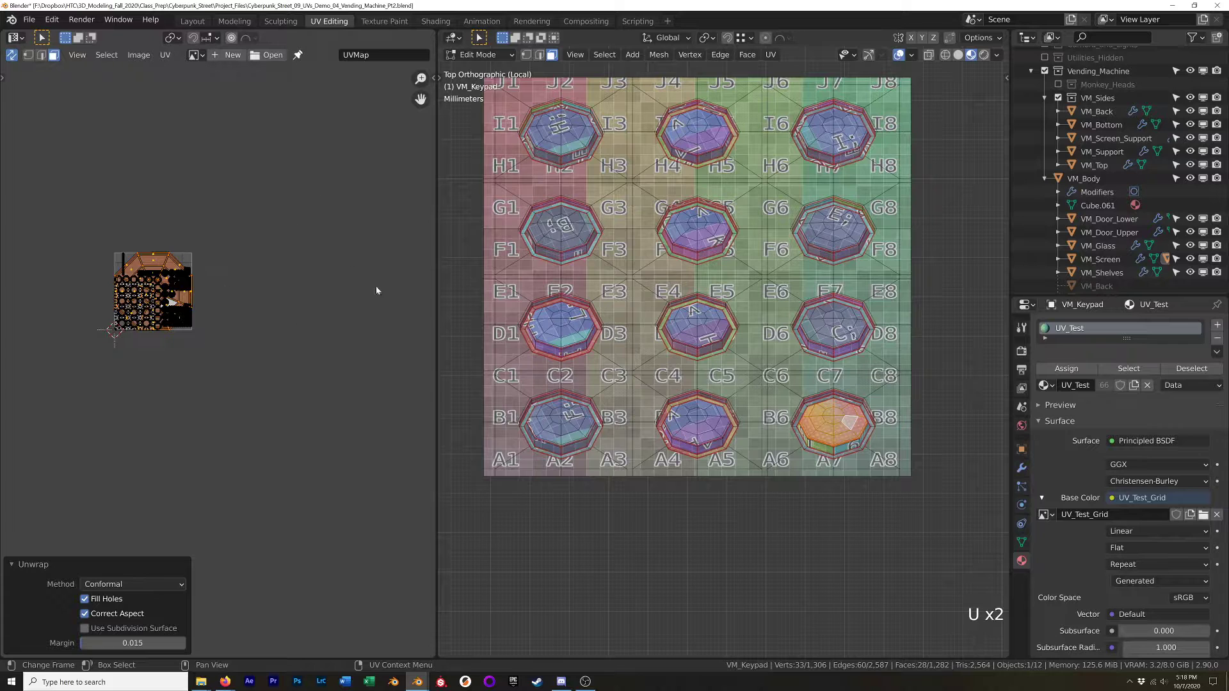
scroll(149, 288, up, 6)
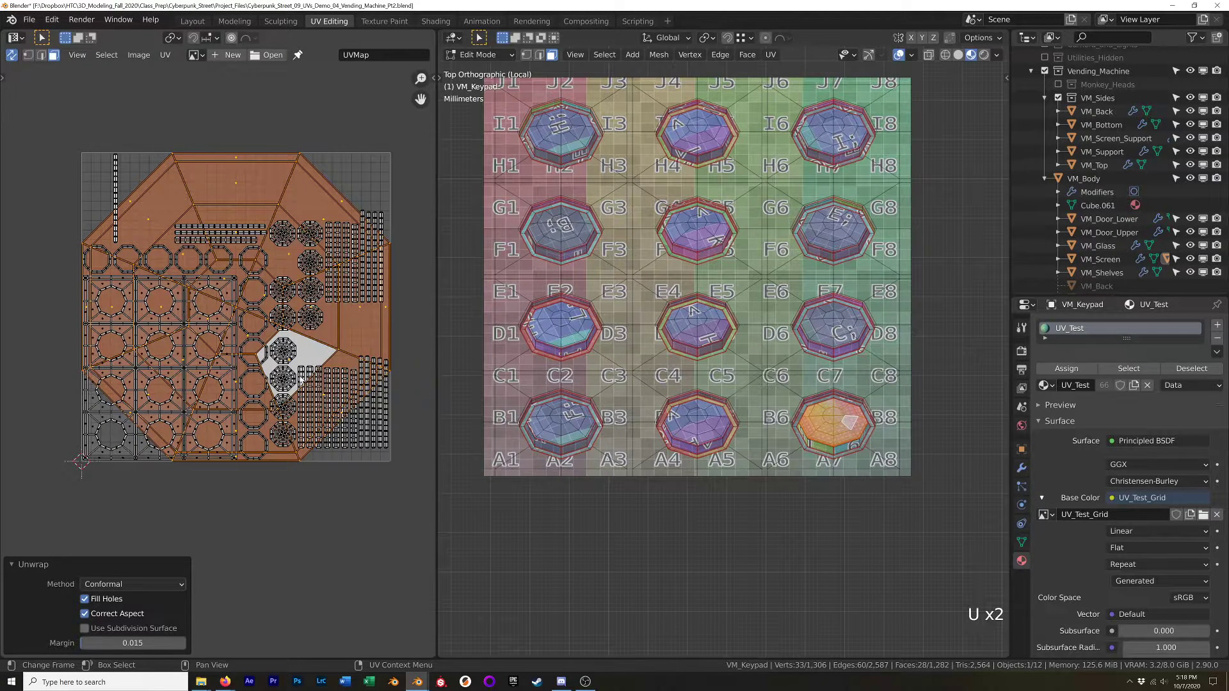
Try projecting the lower-right button faces' UVs from the current top view while the keypad is still tilted.
click(165, 54)
mouse_move(251, 162)
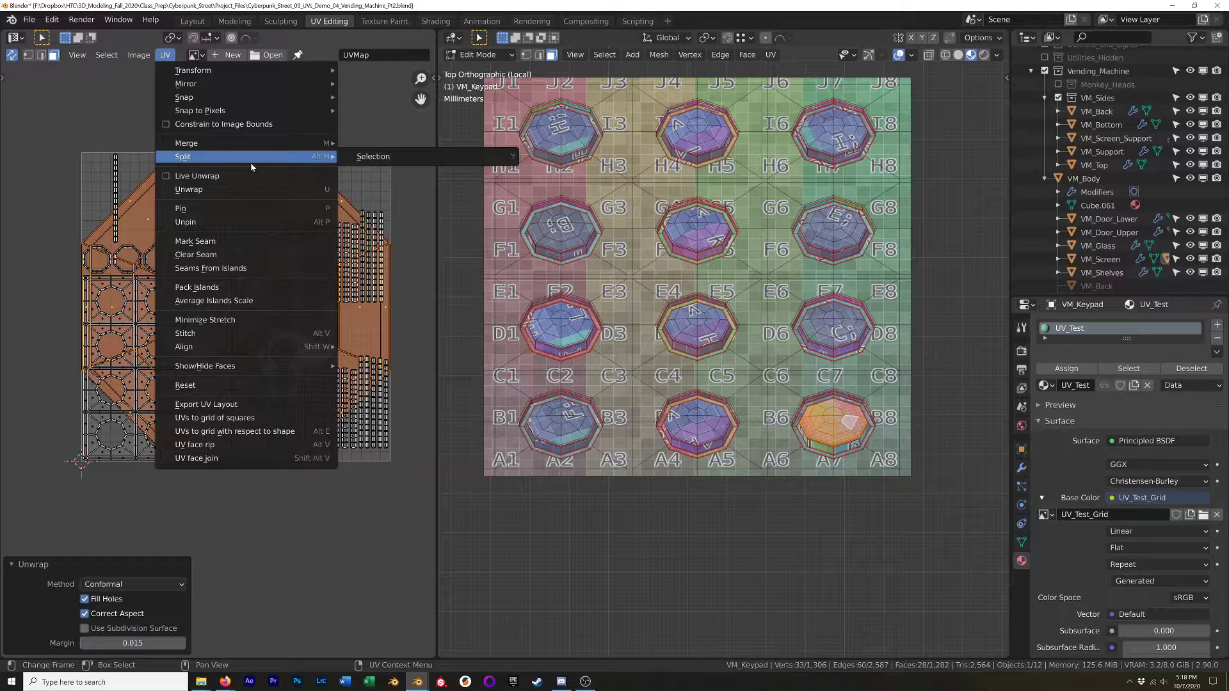
key(u)
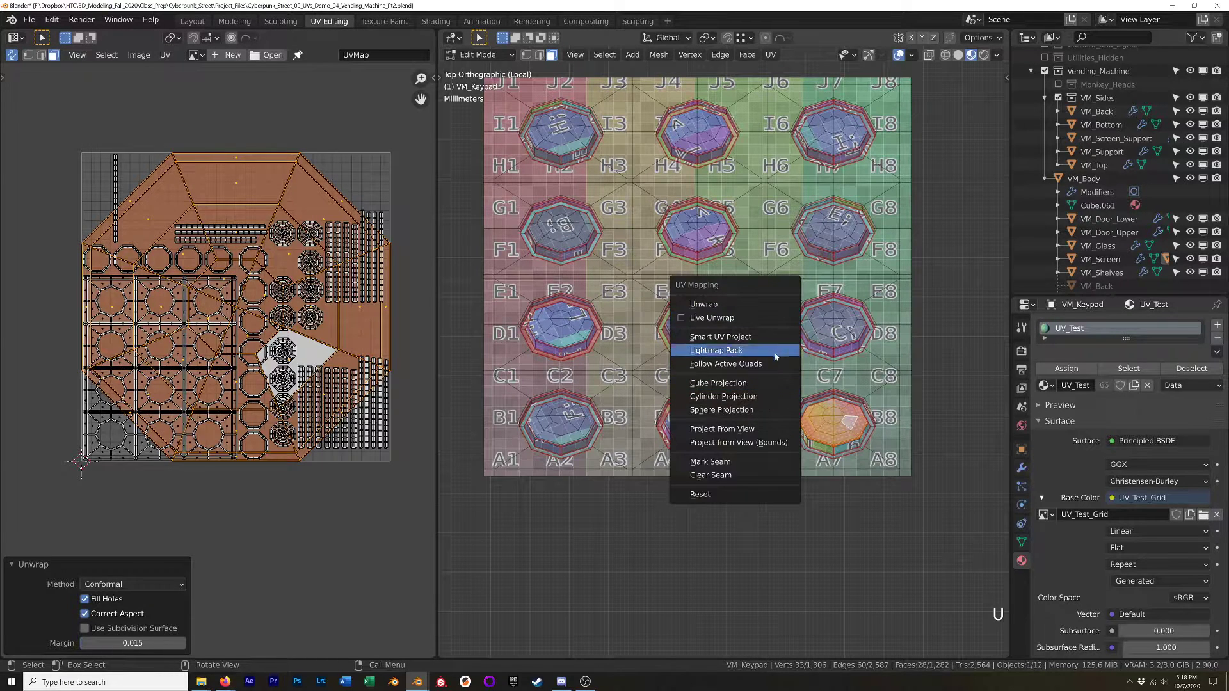
click(768, 430)
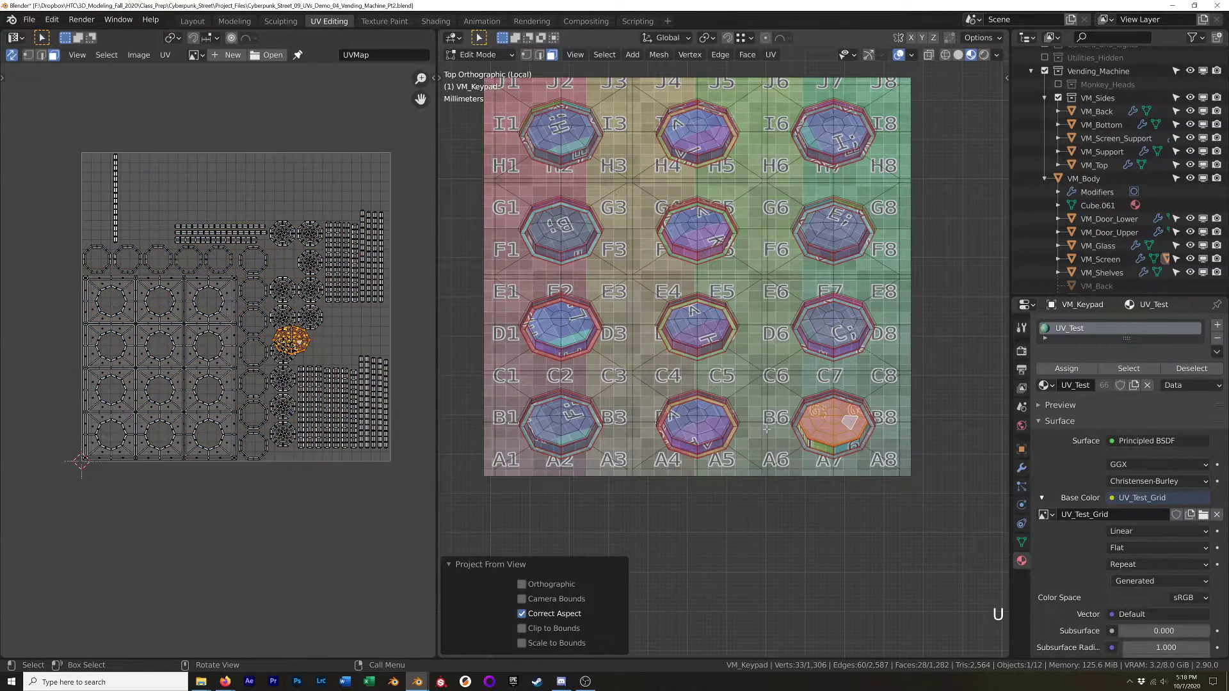
scroll(306, 344, up, 7)
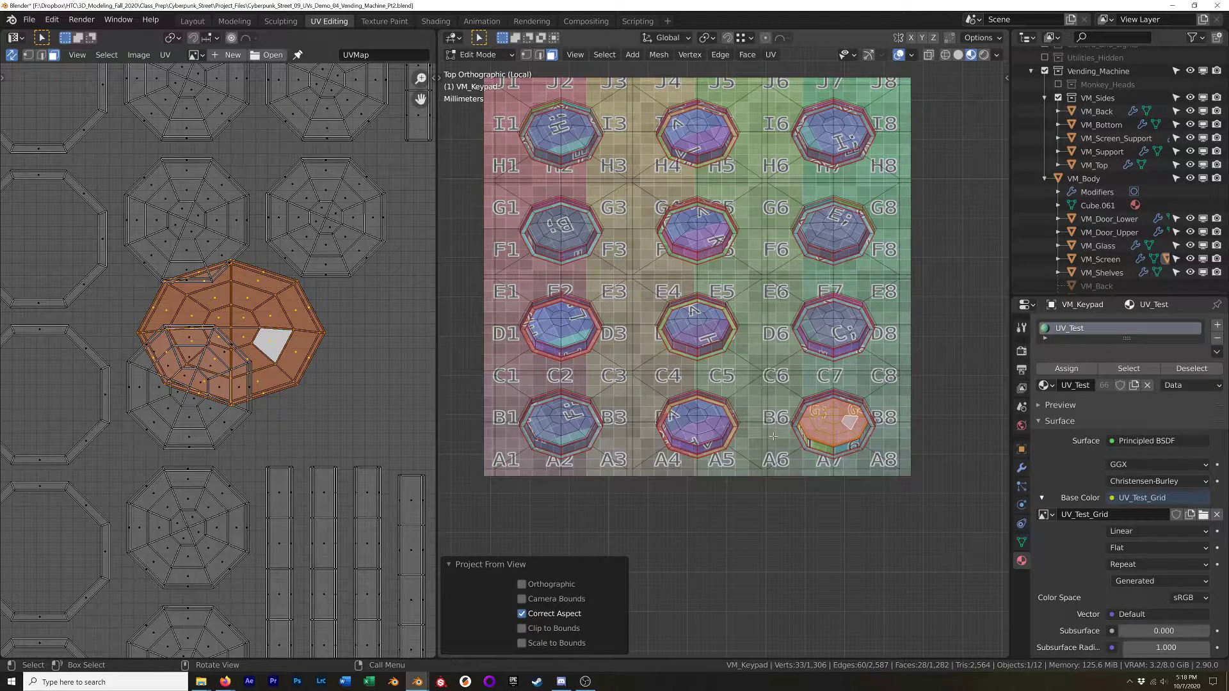
Leave Edit Mode and local view, and show the keypad's object transform properties.
middle_drag(868, 452, 809, 447)
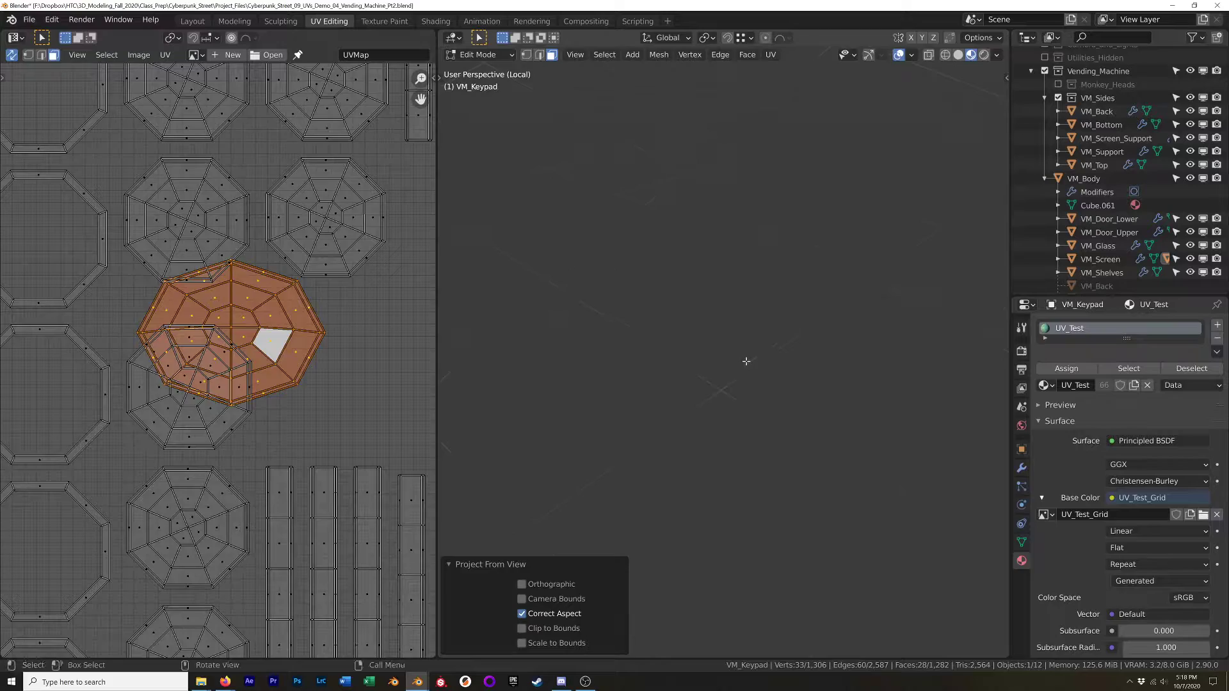
scroll(762, 371, down, 3)
scroll(765, 374, down, 9)
shift+middle_drag(831, 371, 682, 317)
key(Tab)
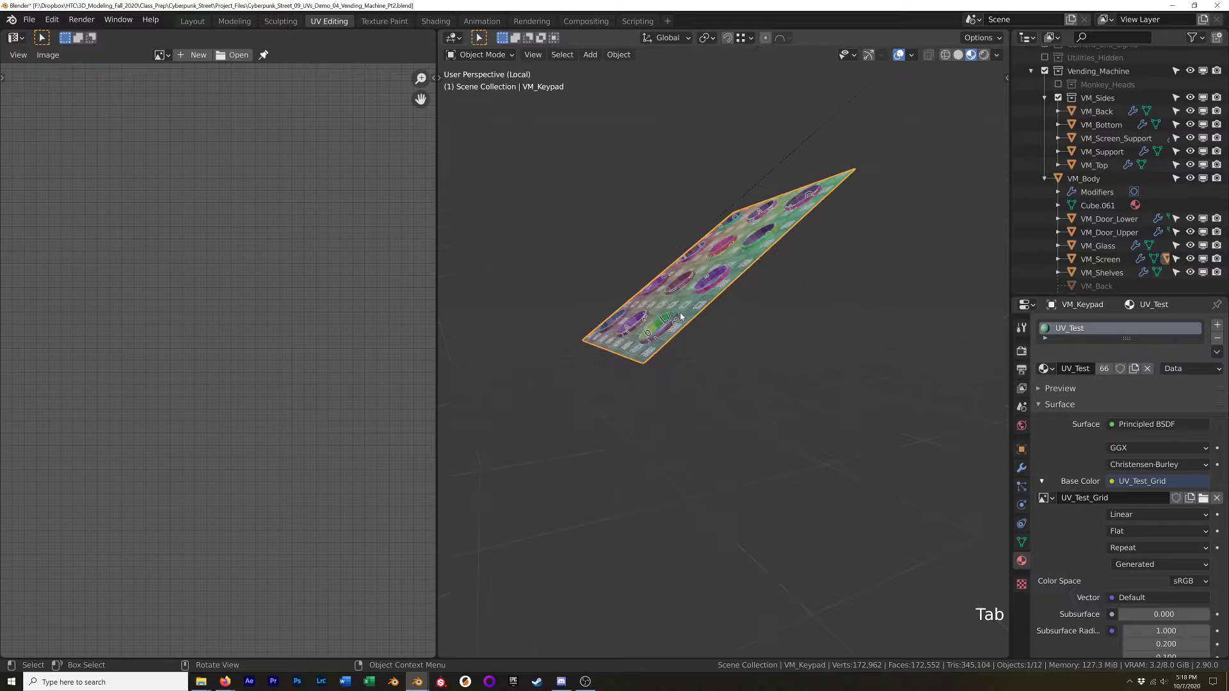
click(1022, 449)
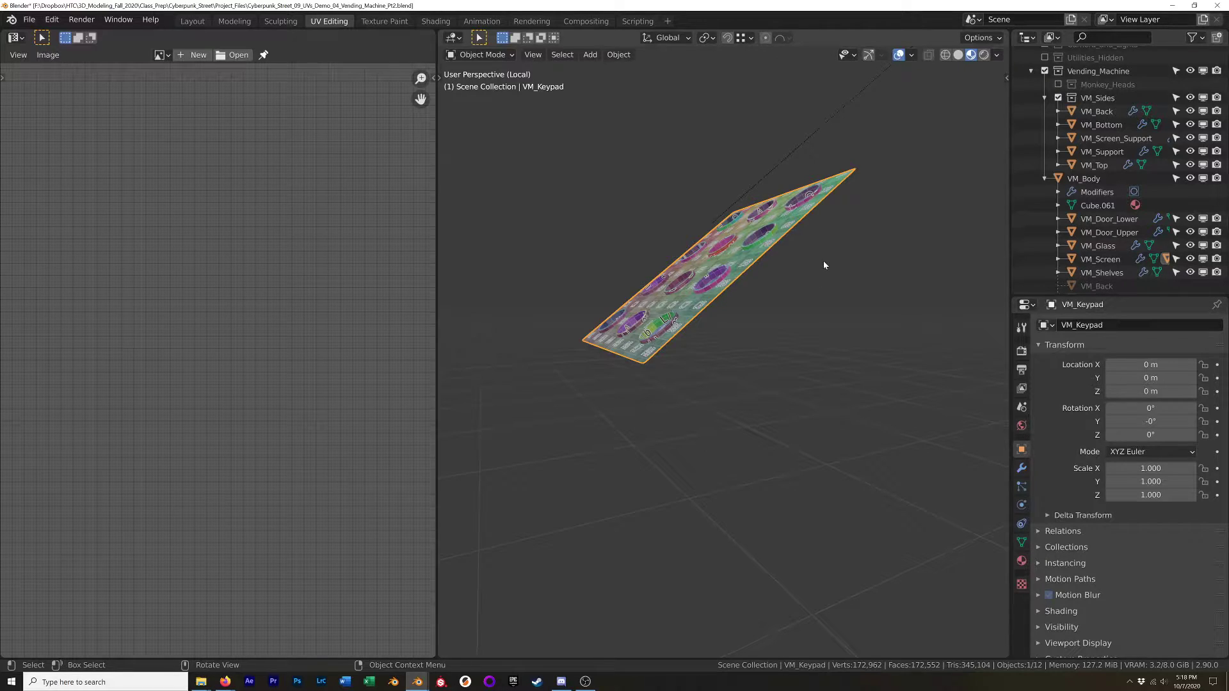
key(KP_Divide)
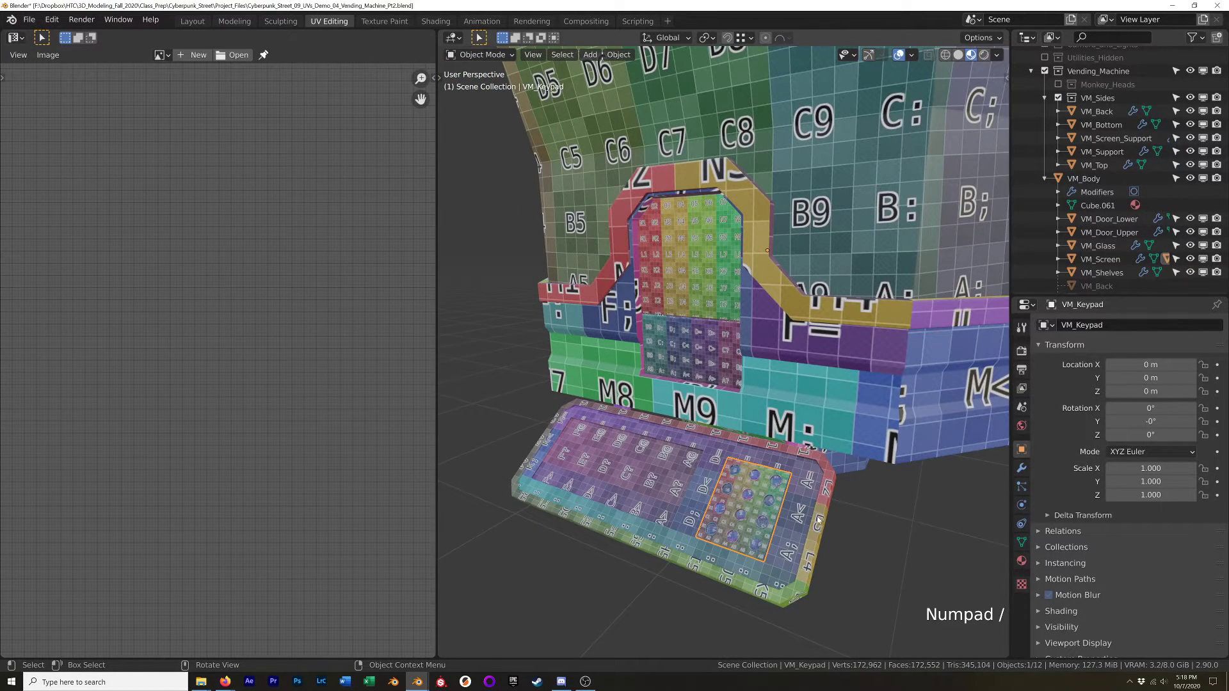
Select VM_Screen, the panel that holds the keypad, and clear its rotation so that it lies flat.
click(818, 521)
middle_drag(842, 474, 744, 527)
middle_drag(799, 568, 749, 486)
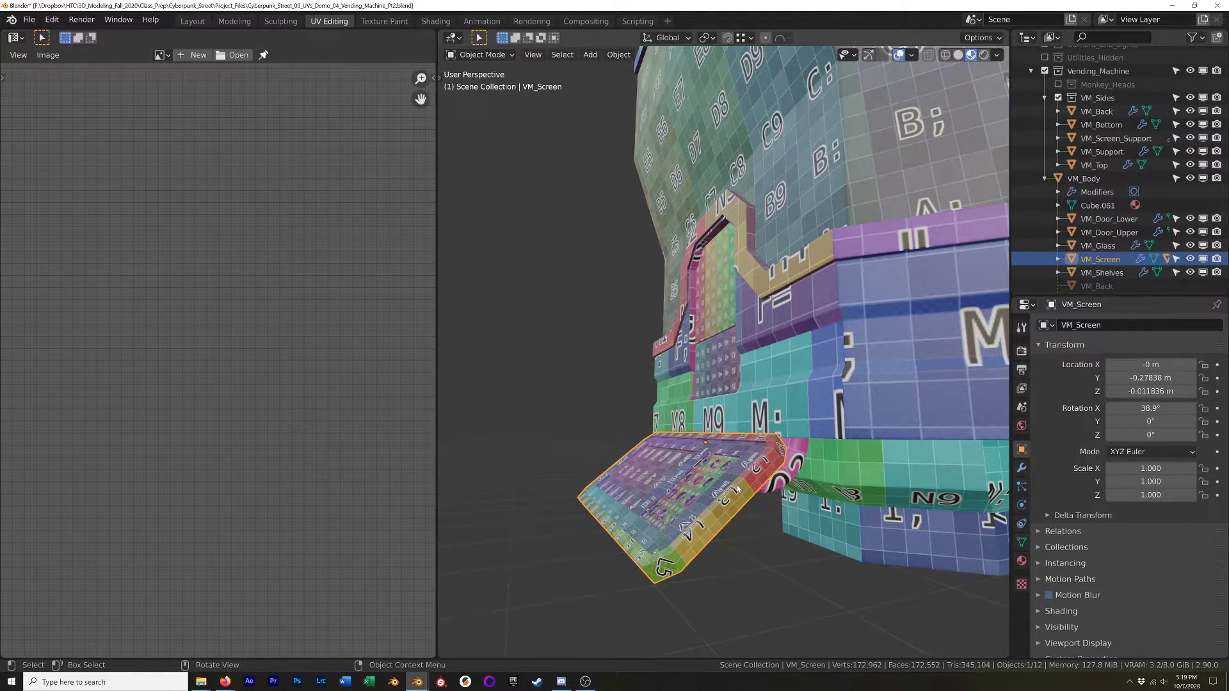
key(alt)
key(alt+r)
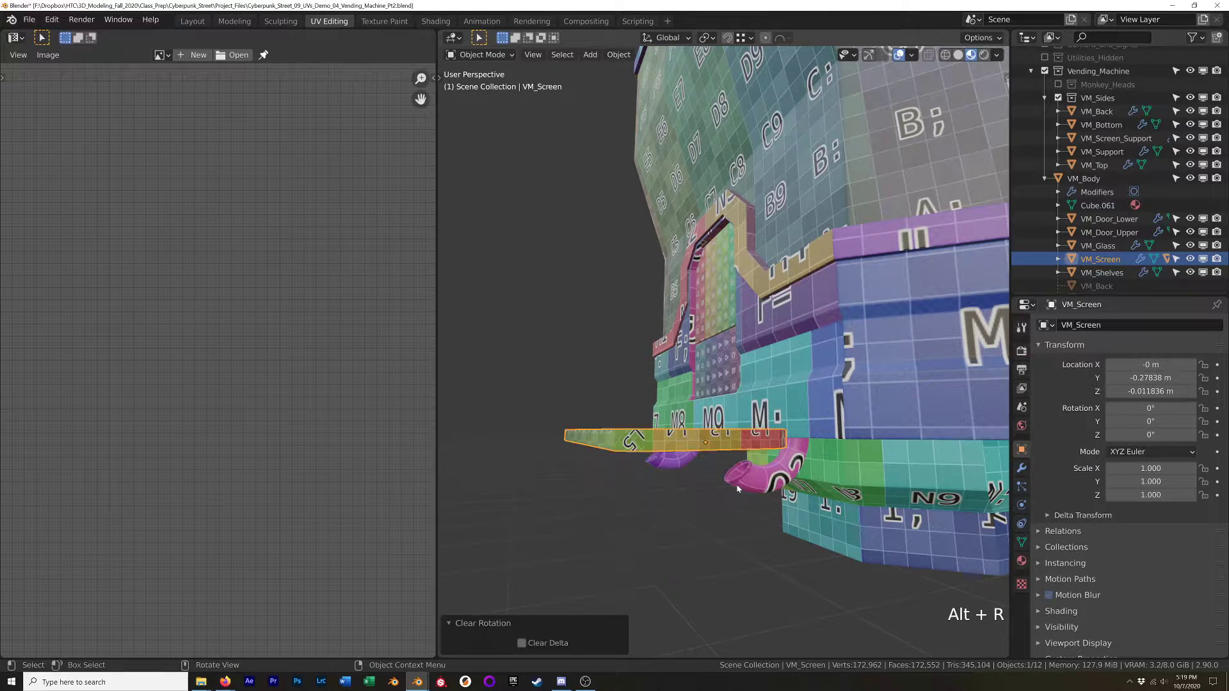
middle_drag(738, 484, 791, 529)
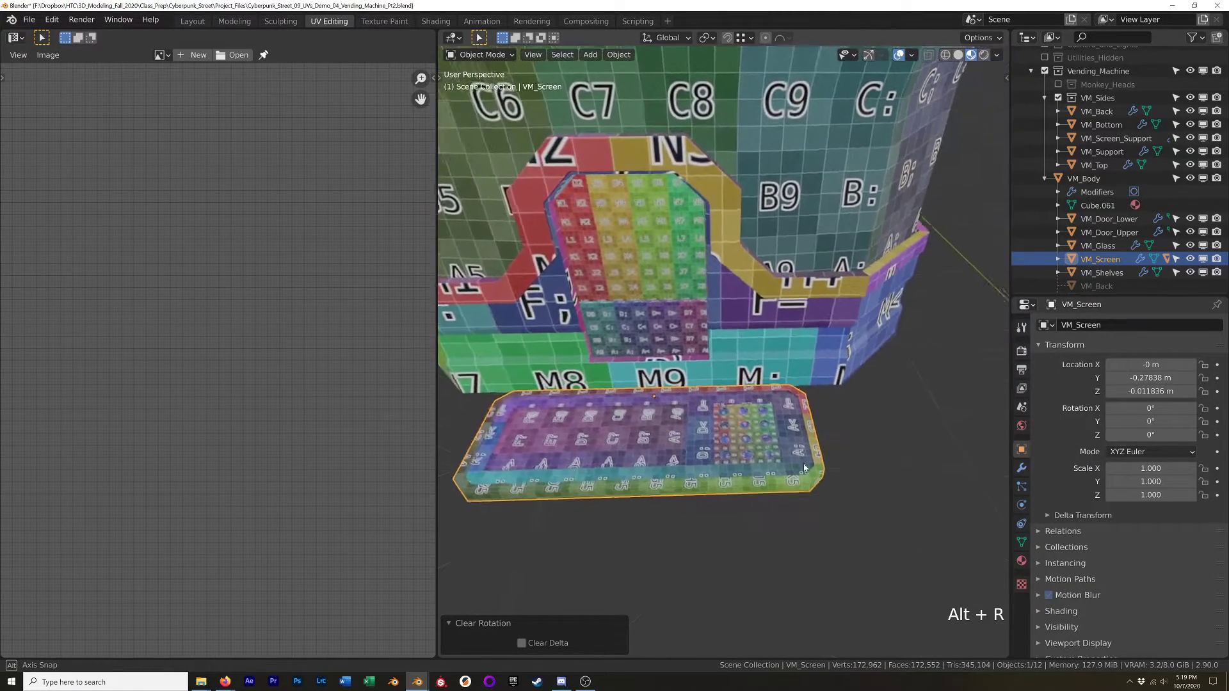
scroll(741, 428, up, 6)
scroll(741, 429, down, 6)
Isolate the keypad in Edit Mode from the top and project the lower-right button faces from view.
click(747, 381)
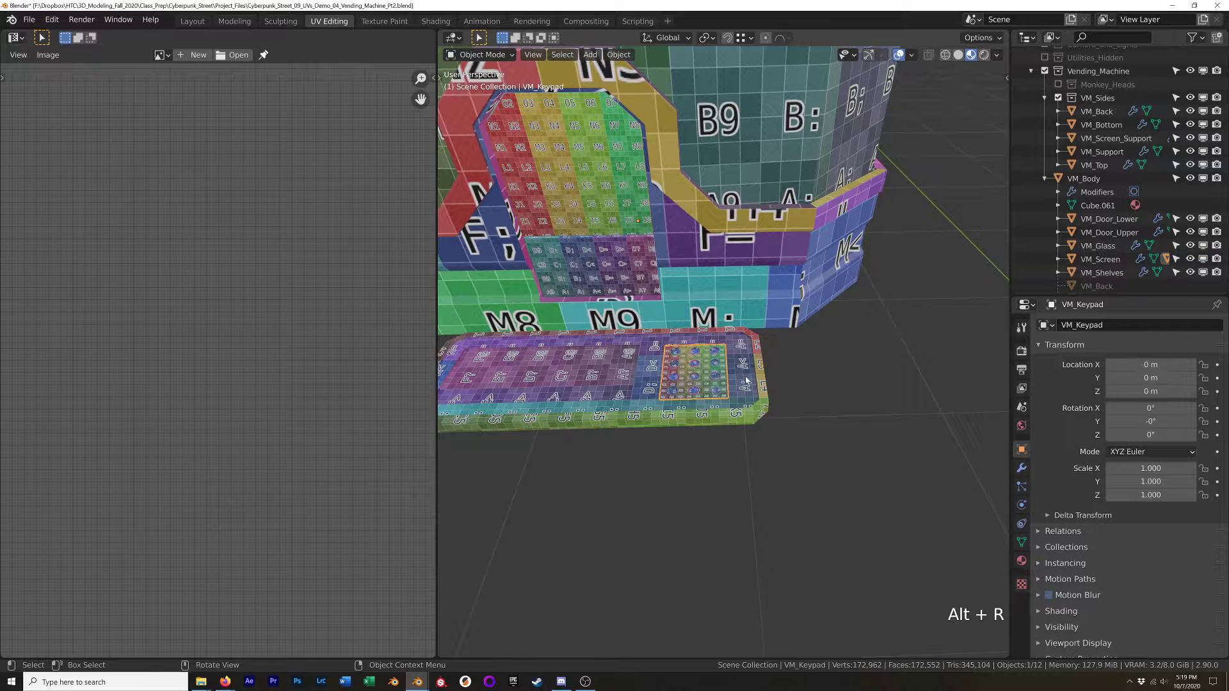
key(KP_Divide)
key(Tab)
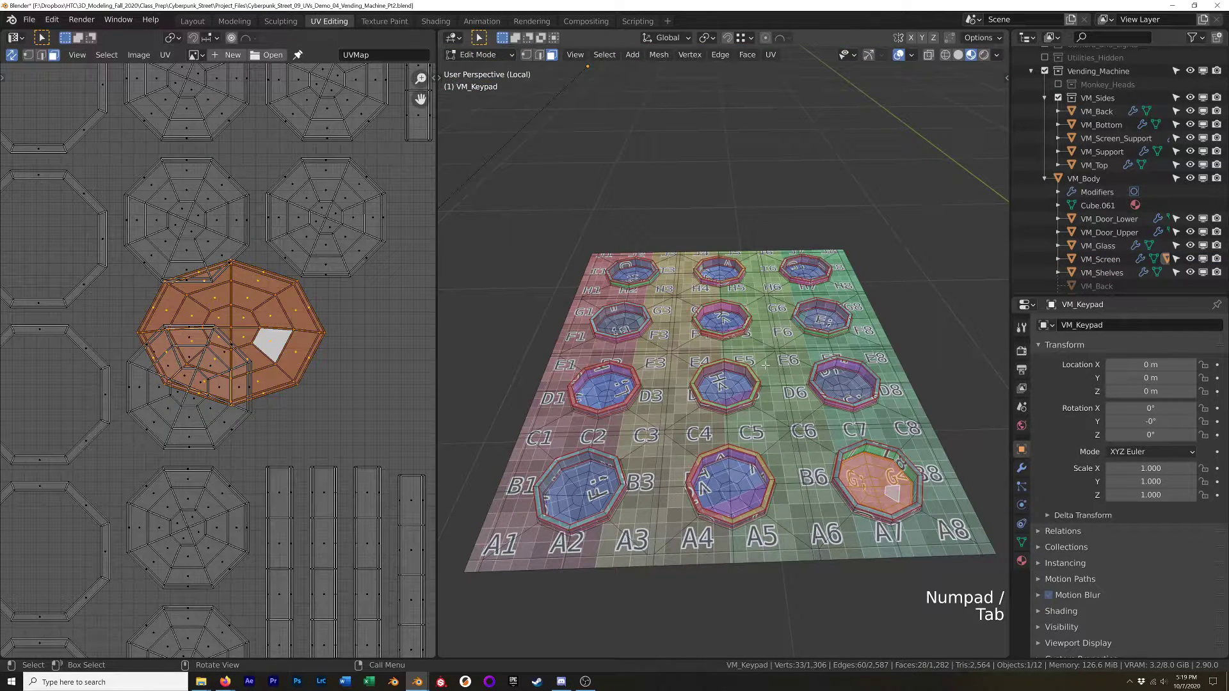
key(KP_7)
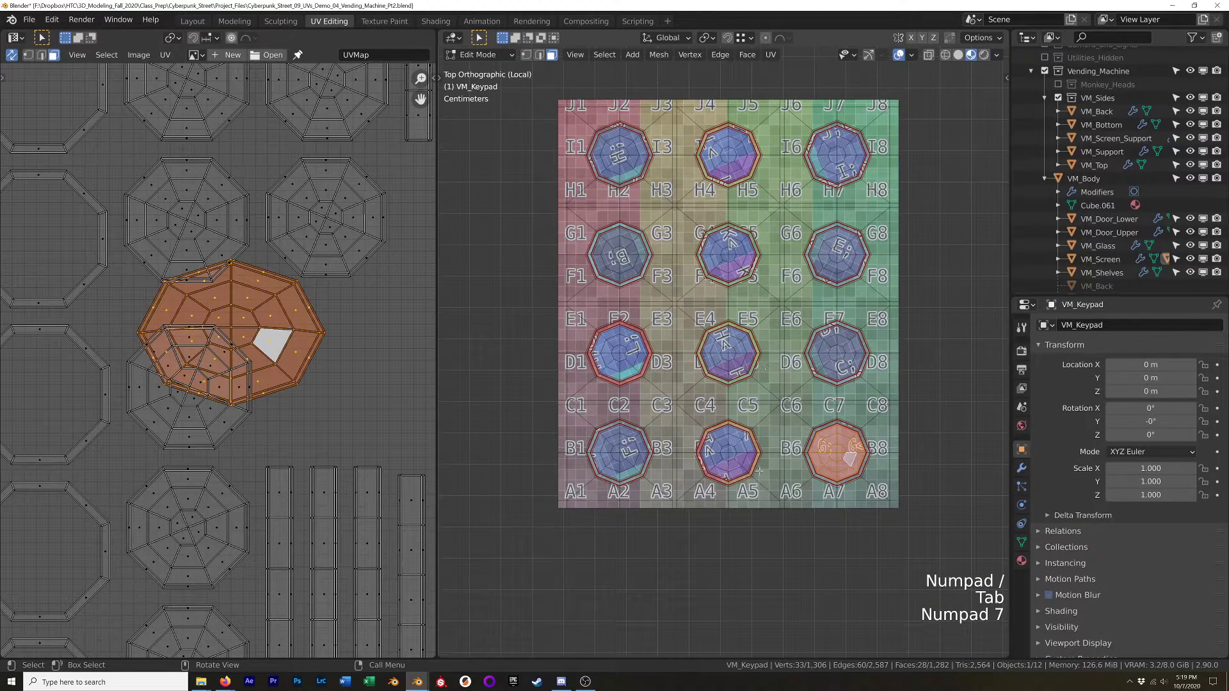
key(u)
click(808, 434)
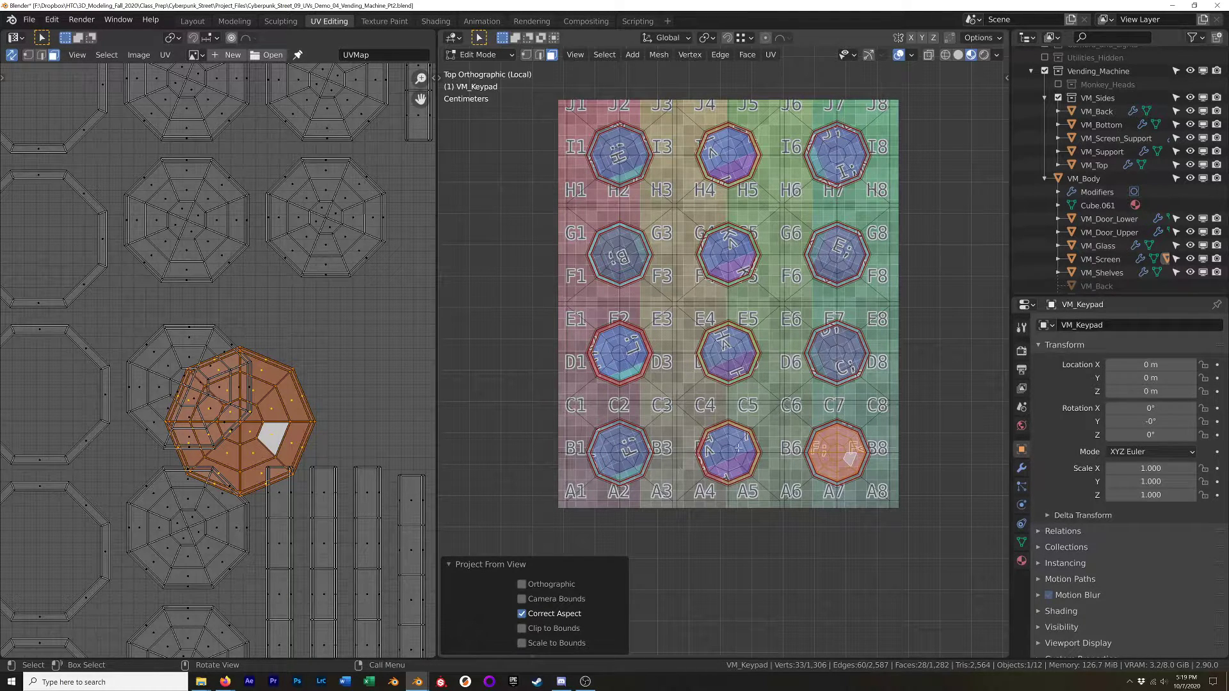
Add the linked faces of the other eleven buttons to the selection and project all of them from view.
key(l)
key(l)
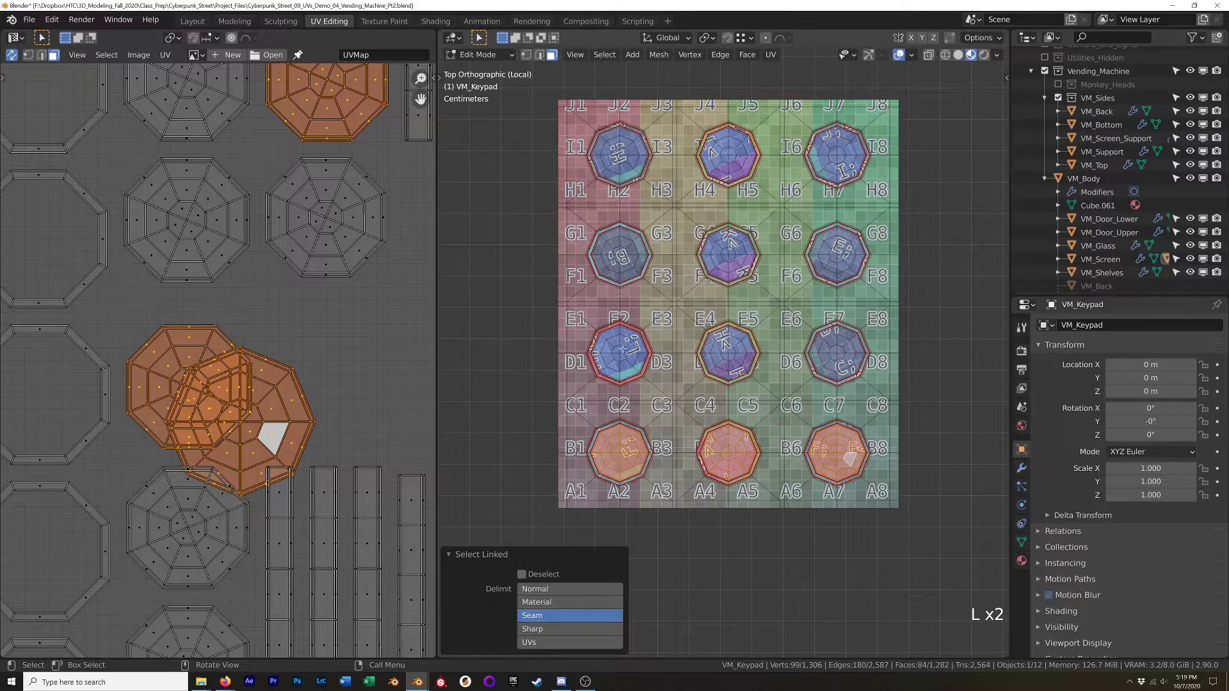
key(l)
key(l)
key(l)
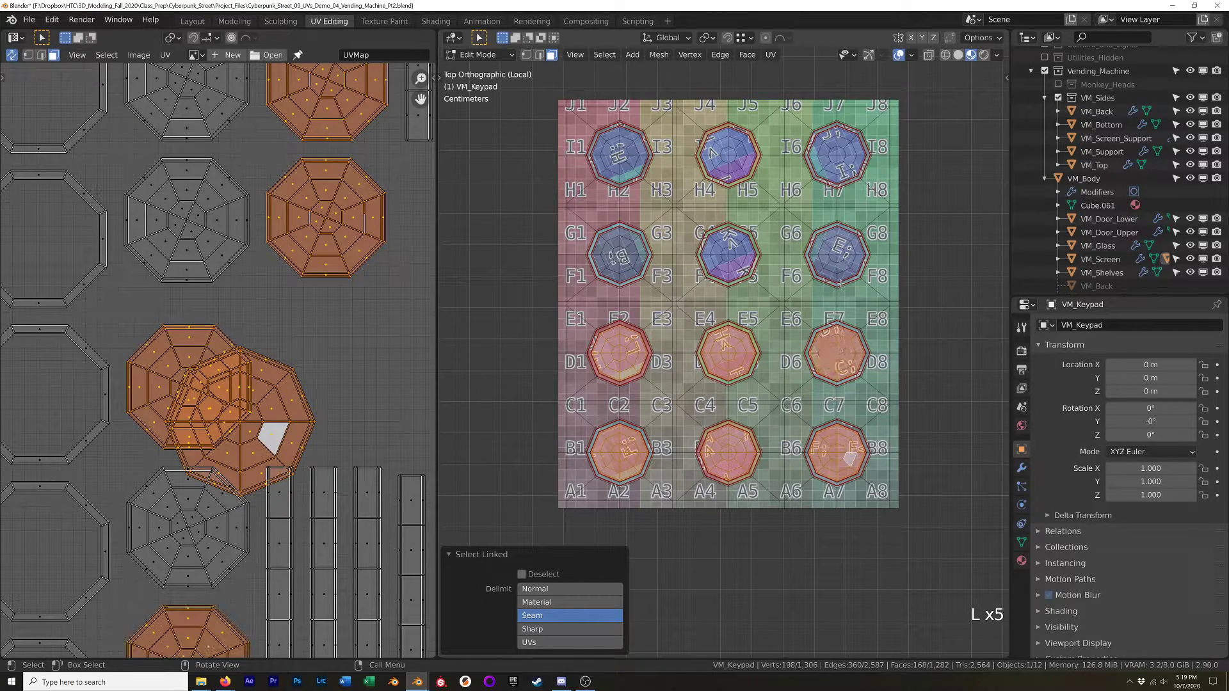
key(l)
key(l)
key(l)
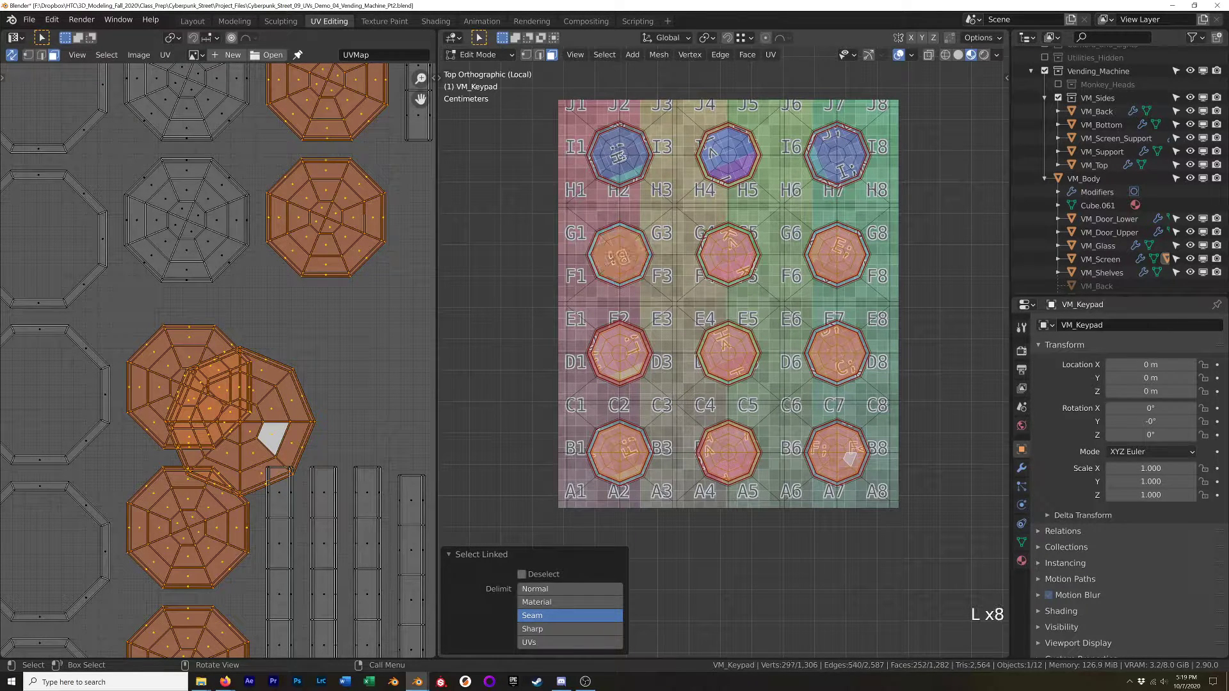
key(l)
key(l)
key(l)
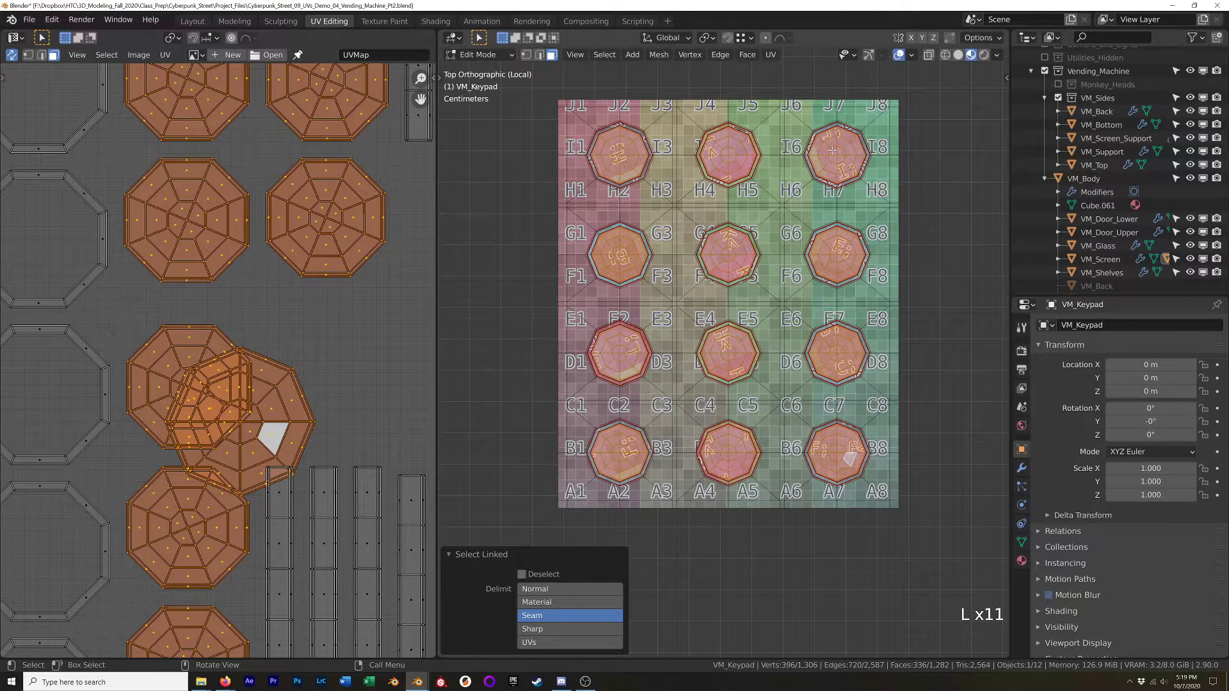
key(u)
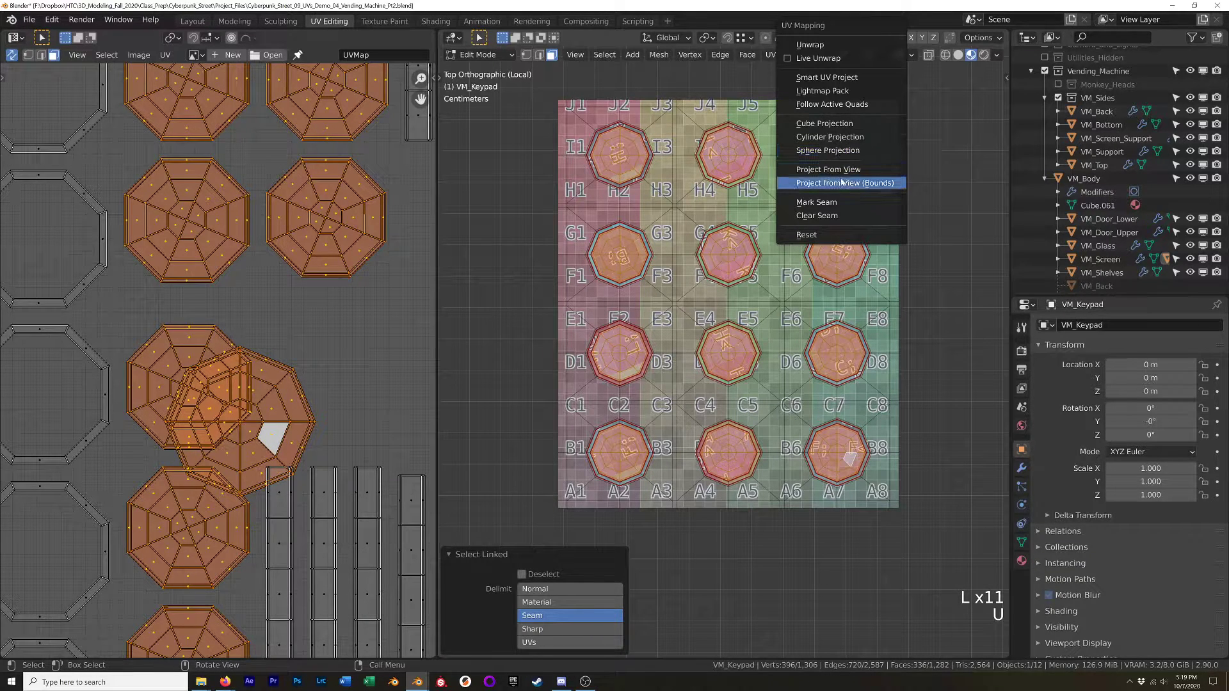
click(827, 170)
scroll(258, 306, down, 5)
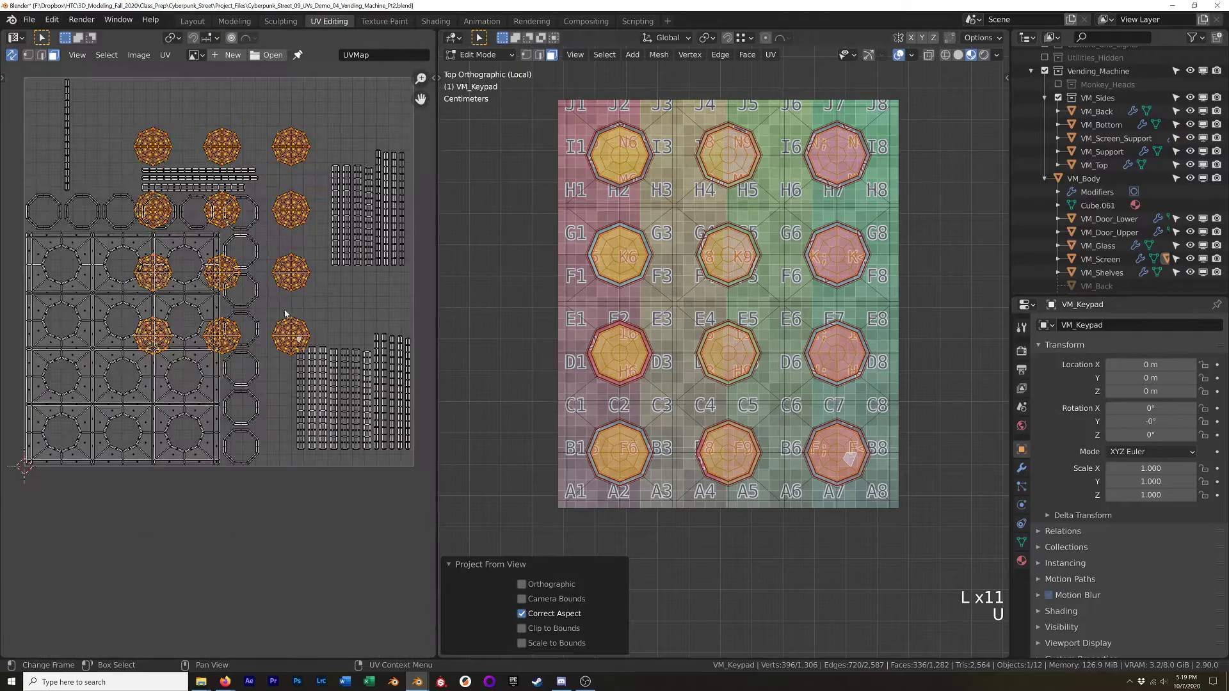
Move the projected button islands about 0.727 m in X and 0.044 m in Y, outside the other UVs.
middle_drag(258, 306, 157, 379)
key(g)
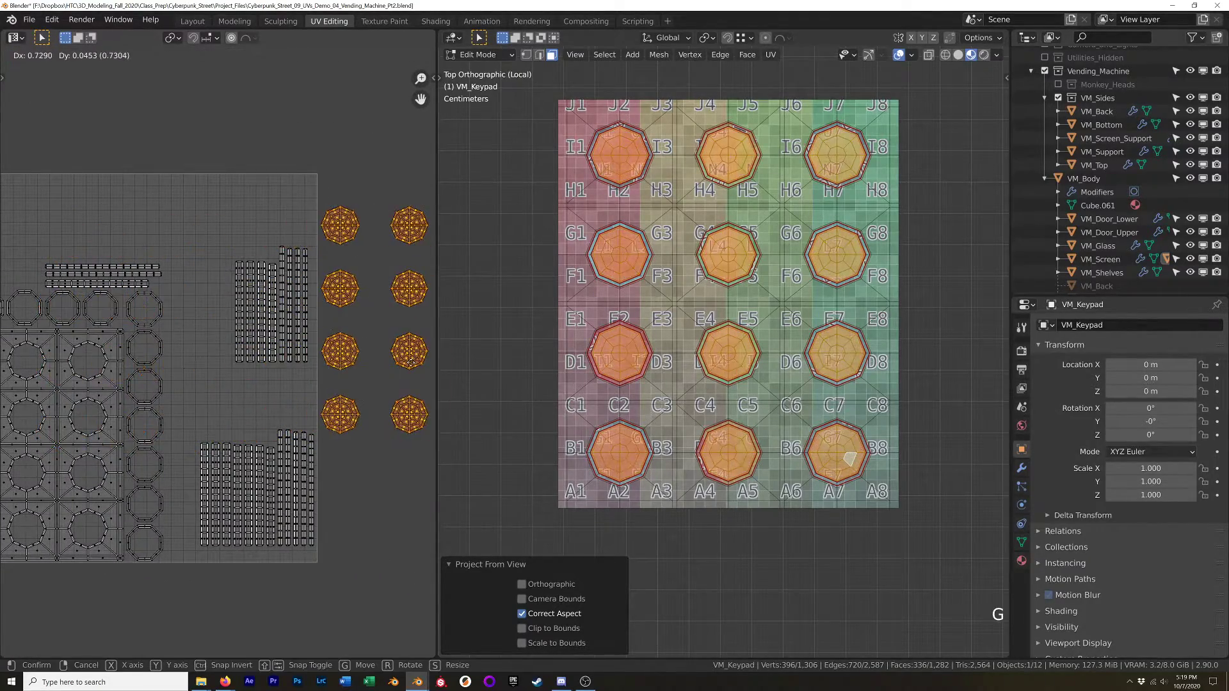
click(410, 362)
scroll(383, 373, down, 2)
shift+middle_drag(383, 373, 282, 376)
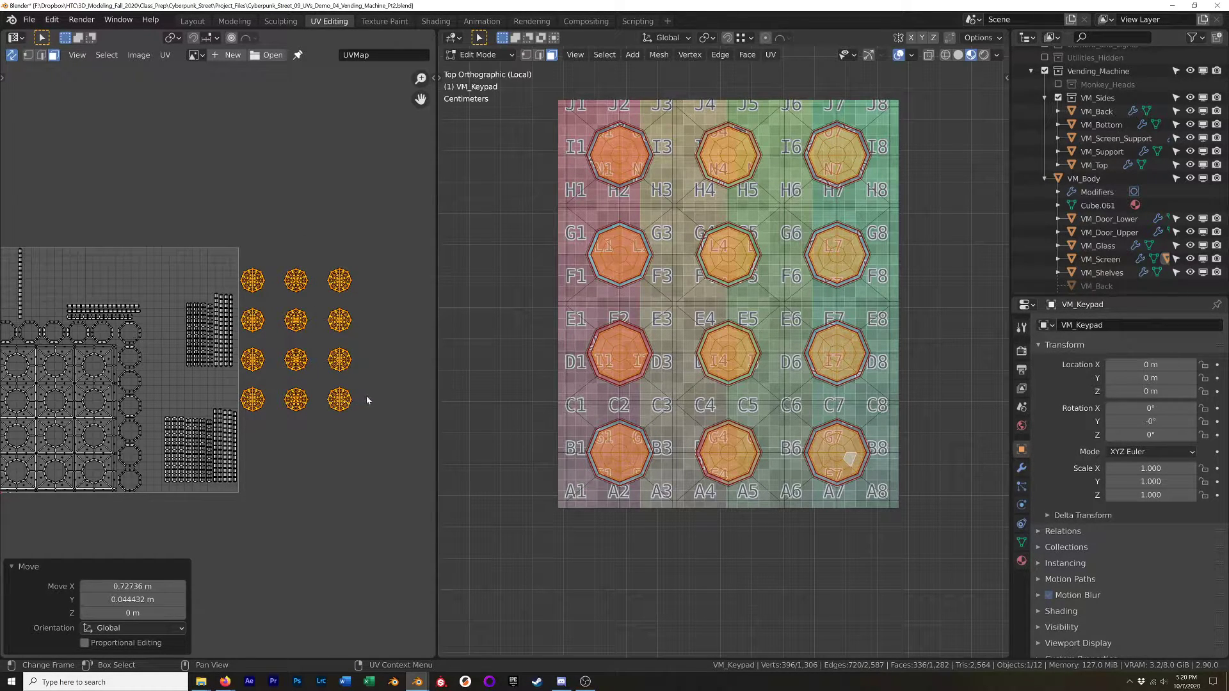
Turn off UV sync selection, switch to island selection, and select the whole keypad mesh to display all its UVs.
click(254, 405)
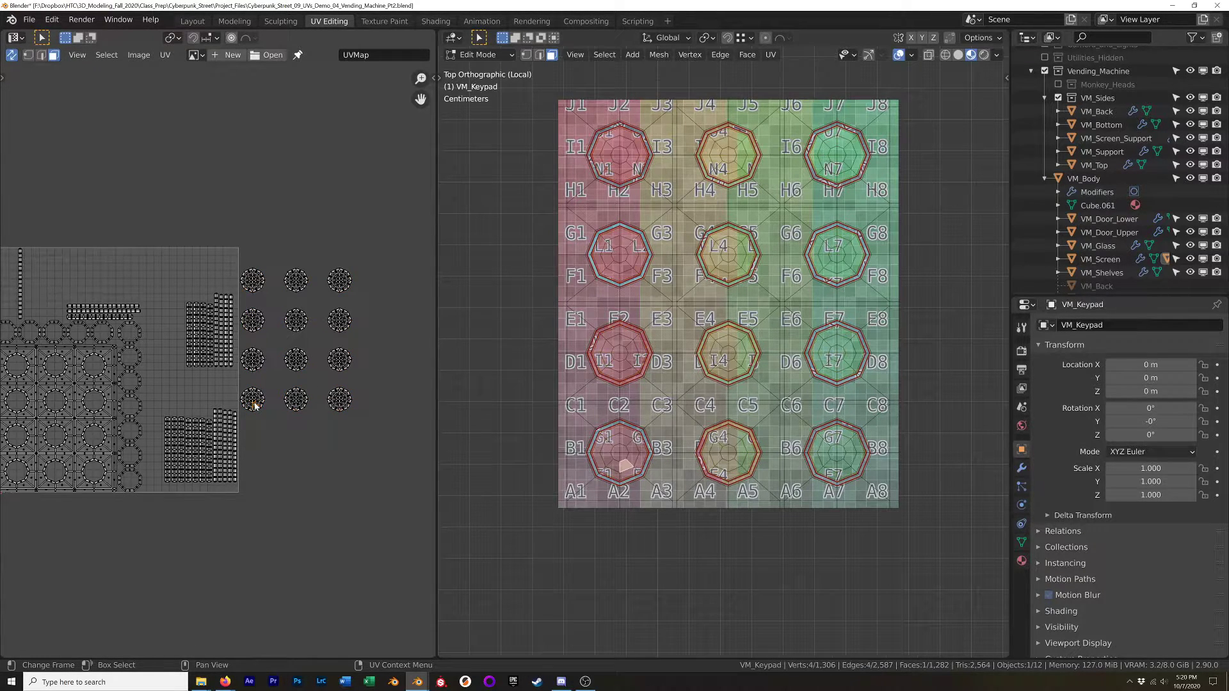
click(11, 56)
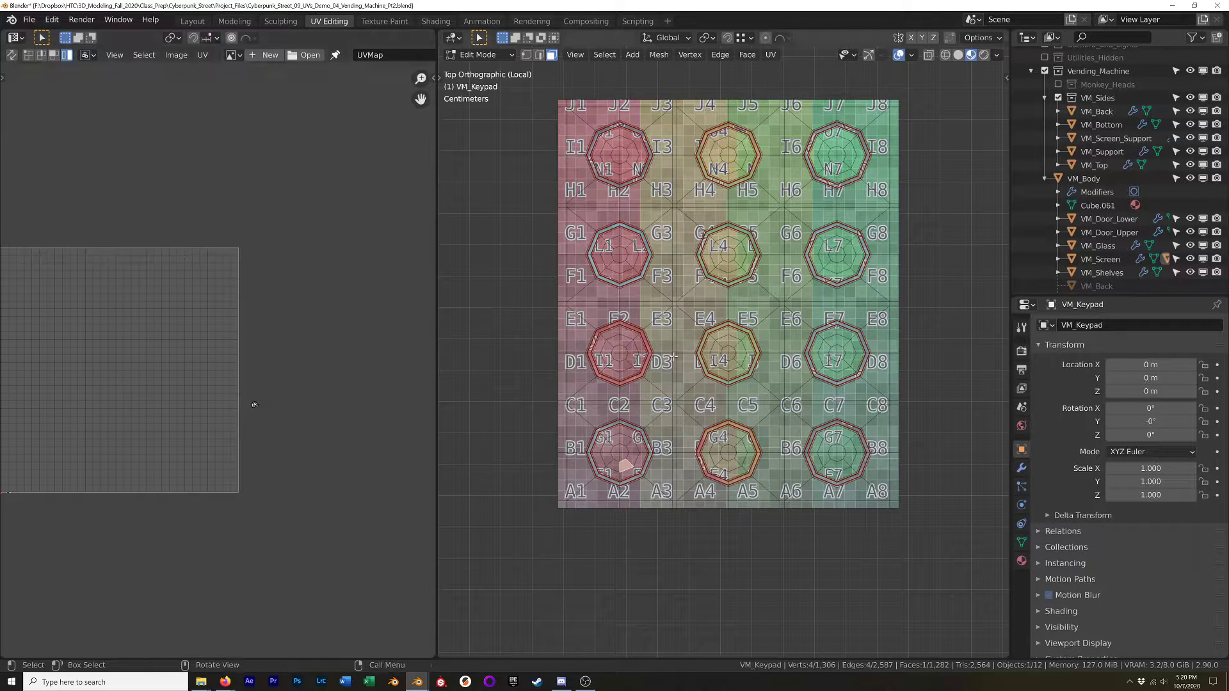
key(a)
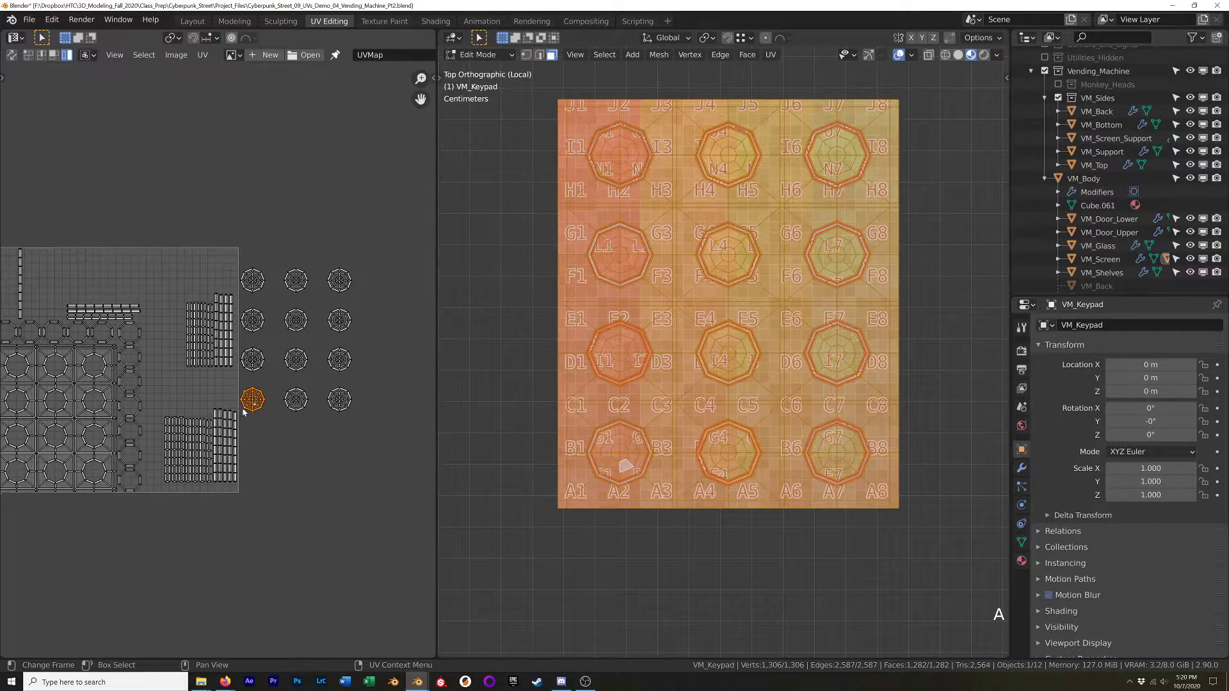
Select the remaining projected button islands one after another in the UV editor to check that each is separate.
click(304, 402)
click(339, 400)
click(252, 360)
click(296, 359)
click(339, 360)
click(252, 320)
click(296, 320)
click(339, 320)
click(253, 279)
click(296, 280)
click(339, 279)
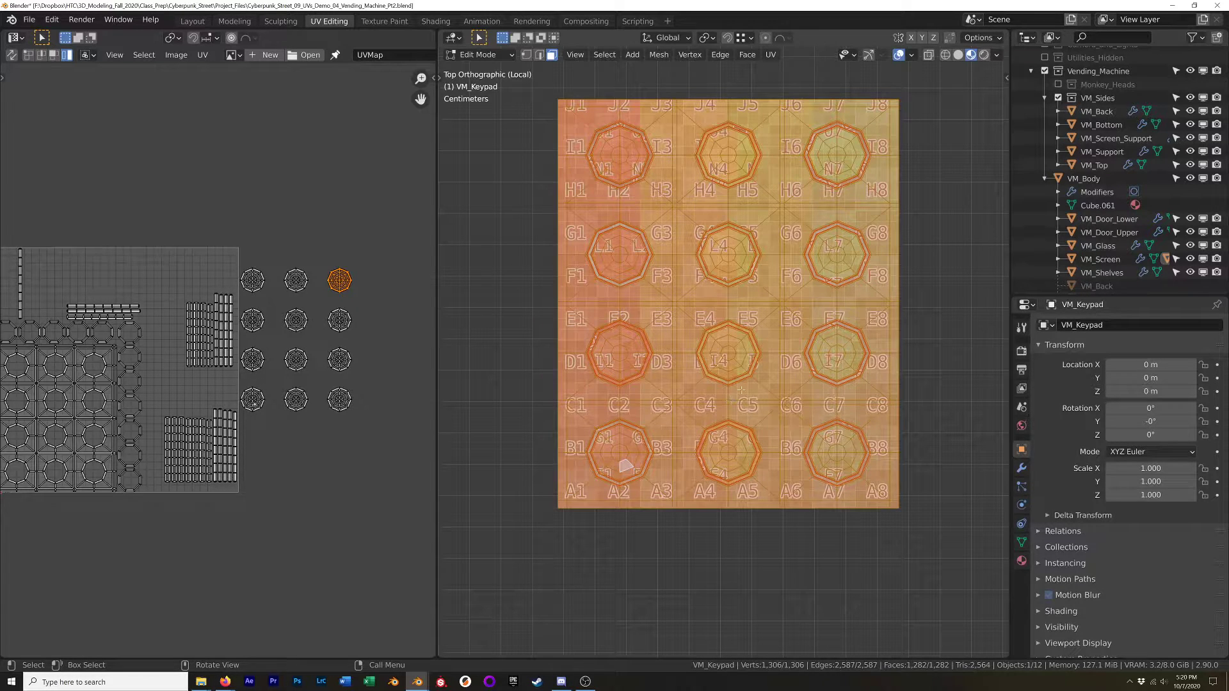
Leave Edit Mode and local view, returning to a close view of the keypad on the vending machine.
key(Tab)
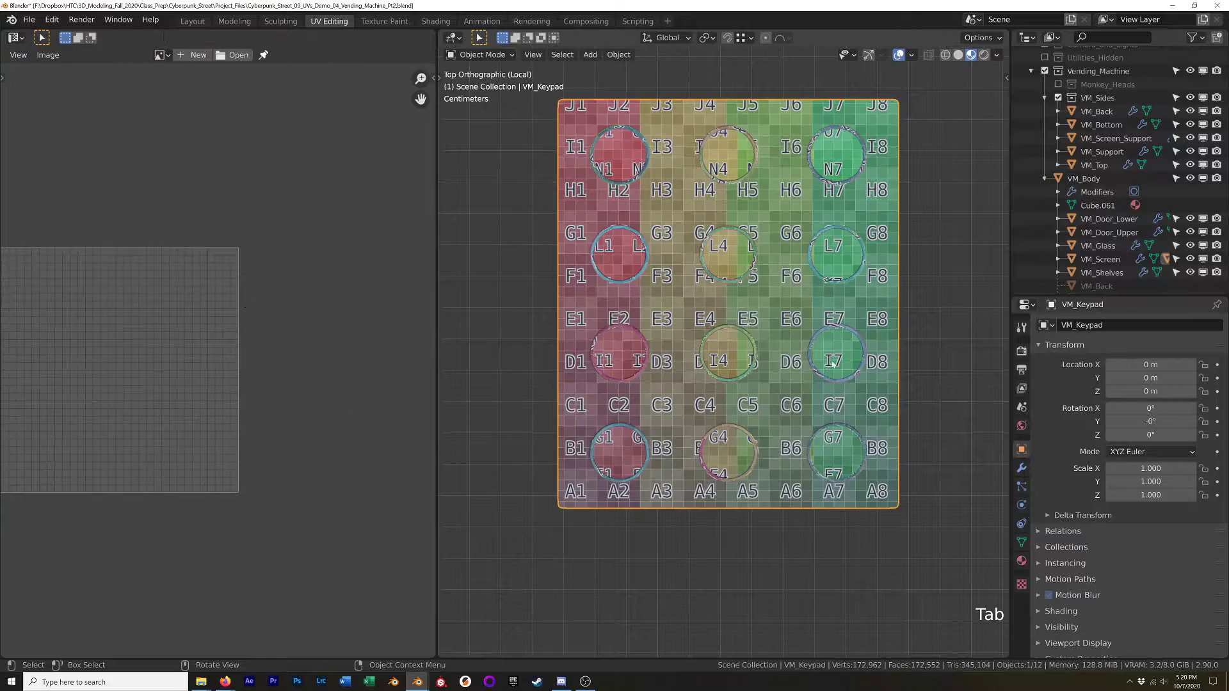
key(KP_Divide)
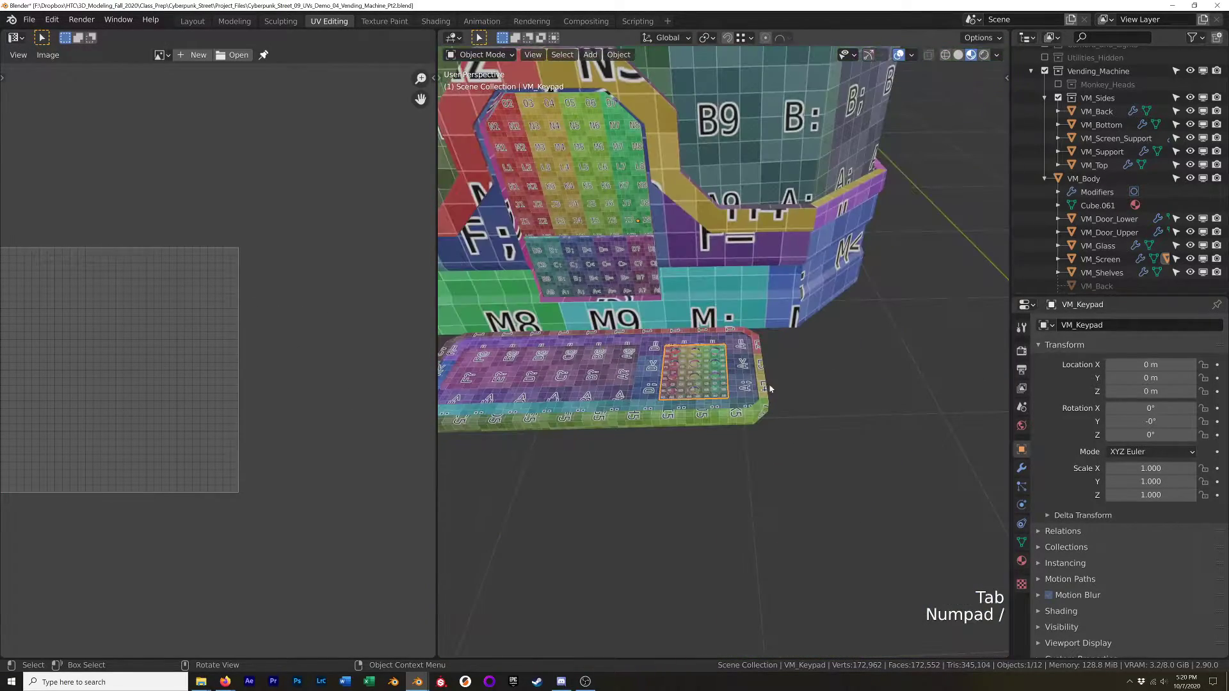
scroll(727, 387, up, 10)
shift+middle_drag(832, 374, 989, 394)
Try setting the keypad's X rotation to 38.9° and undo the change.
click(1151, 408)
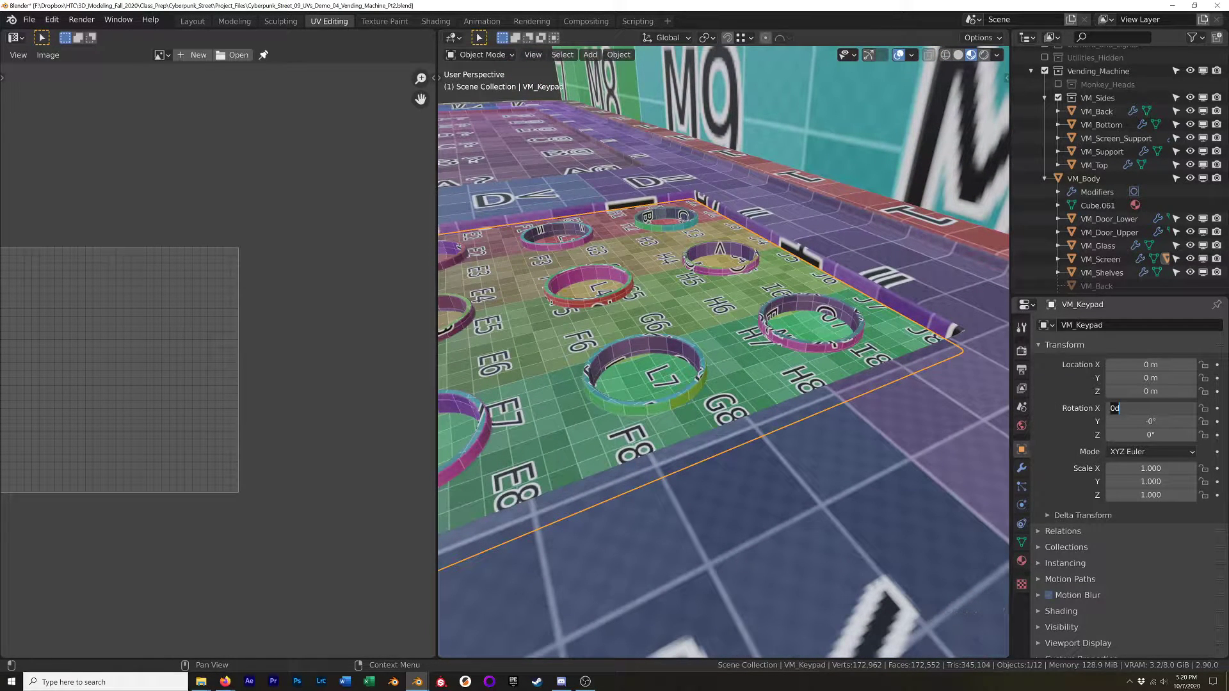
text(38.9)
key(Return)
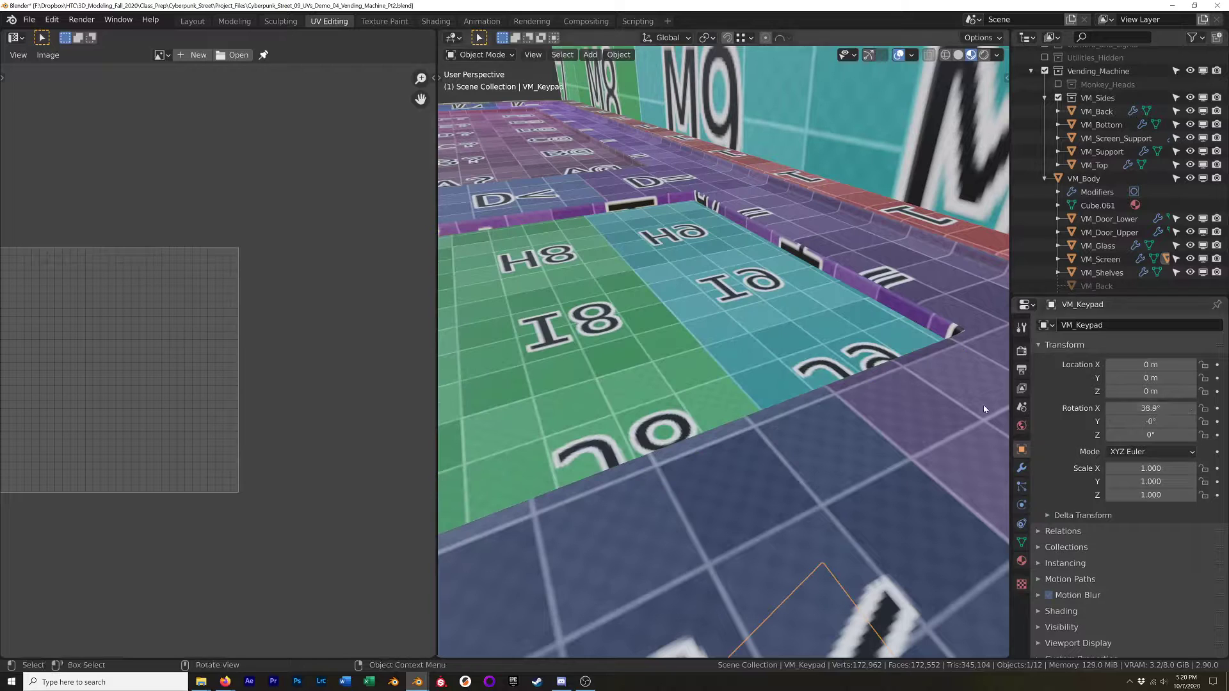
key(ctrl+z)
key(ctrl+z)
key(ctrl+z)
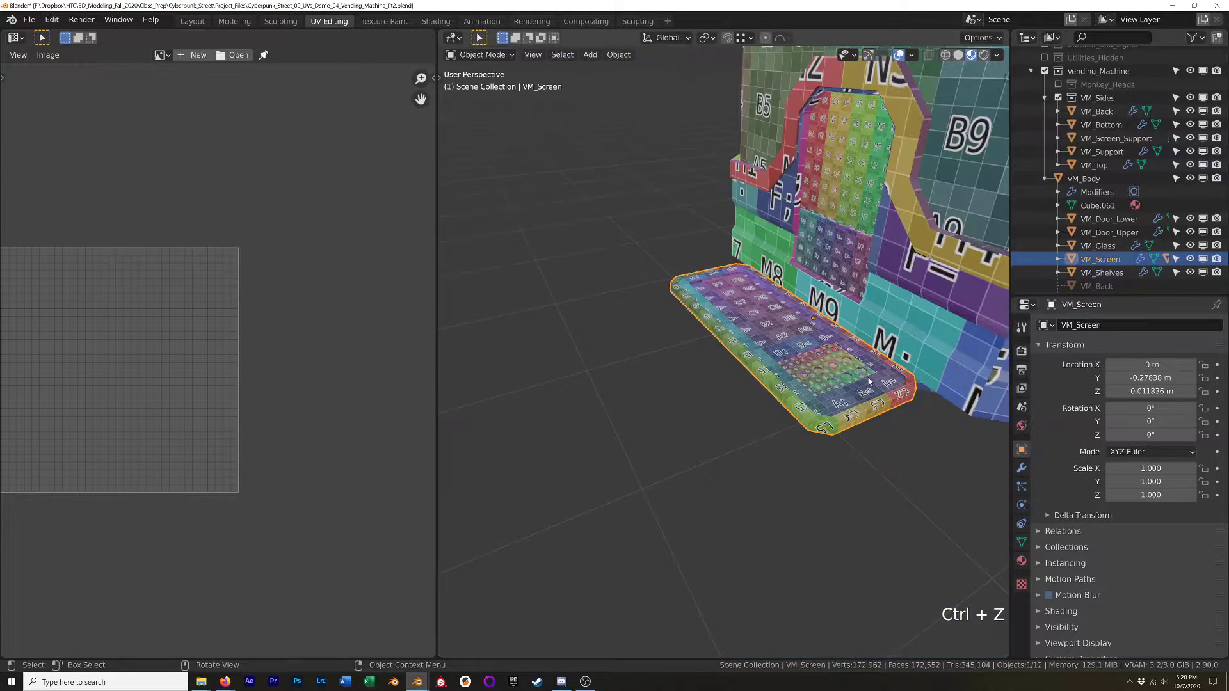
Set VM_Screen's X rotation to 38.9° to tilt the panel back, and reselect the keypad on it.
click(1146, 408)
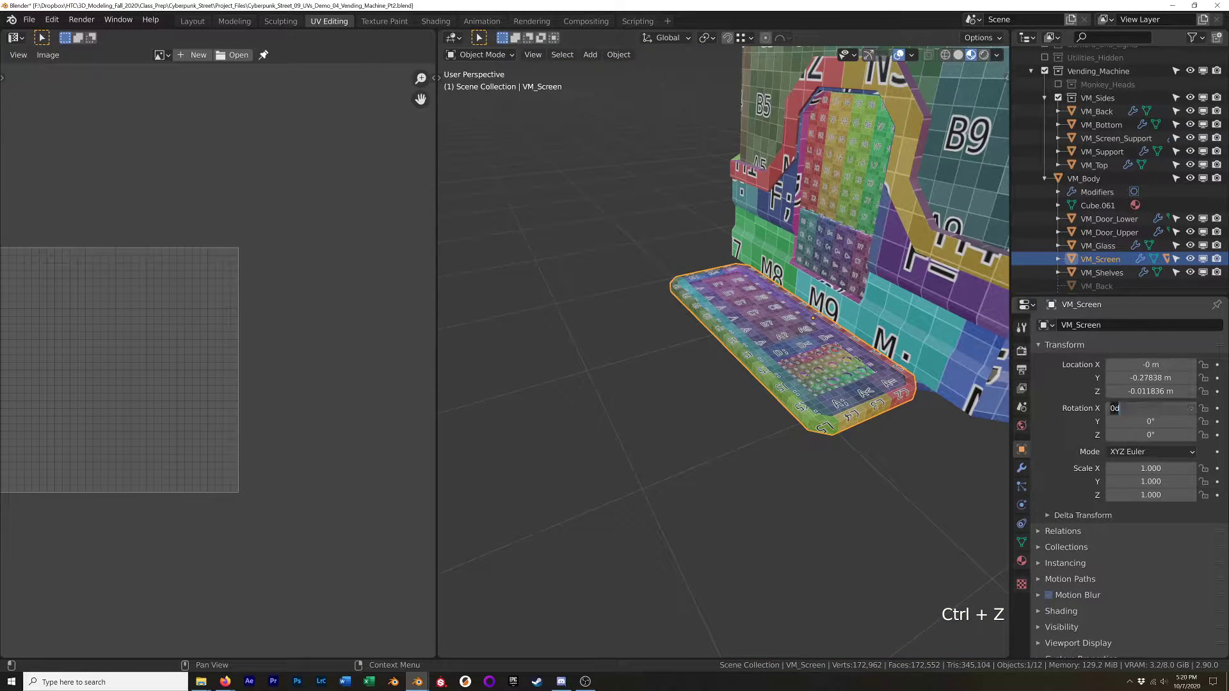
text(38.9)
key(Return)
middle_drag(749, 487, 770, 410)
key(Tab)
key(Tab)
scroll(855, 408, up, 6)
click(771, 410)
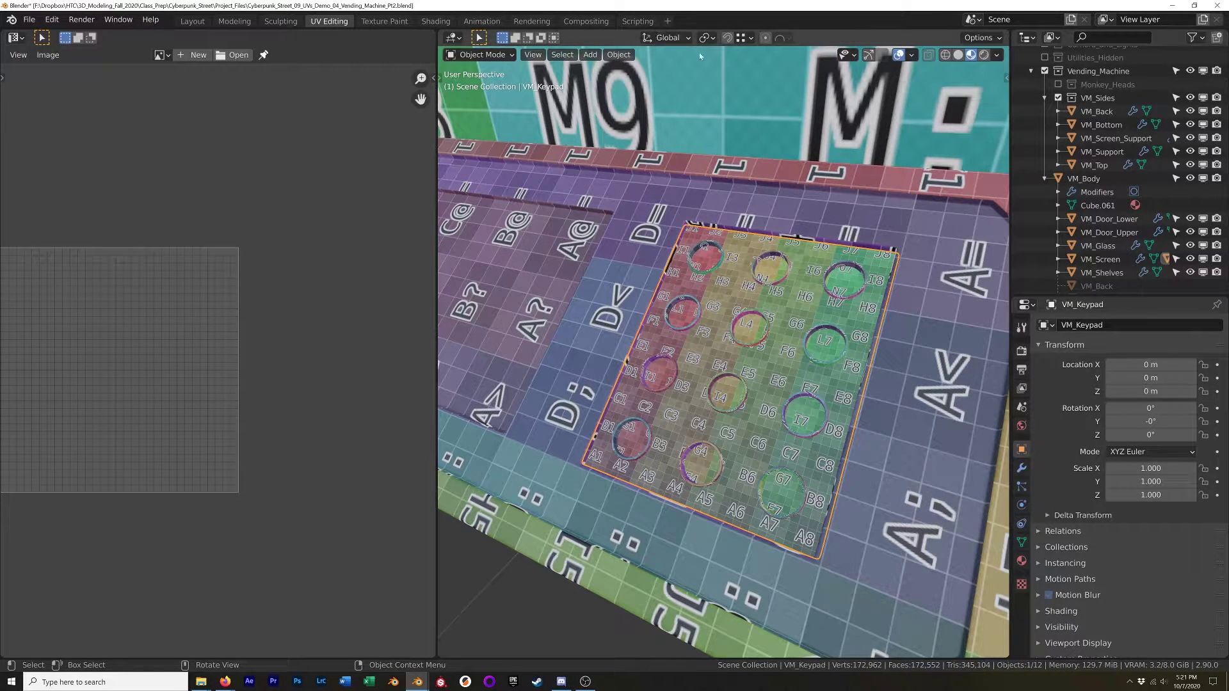
middle_drag(818, 354, 710, 286)
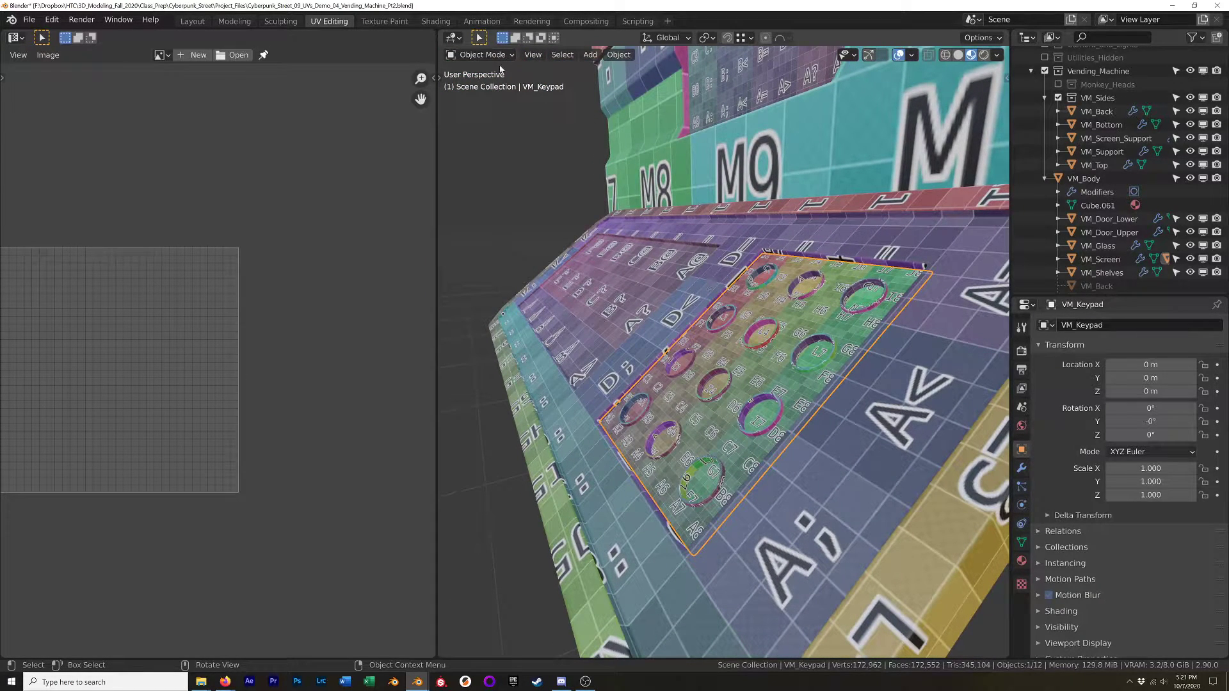
Select the keypad on the tilted screen panel and align the view to the top of the active object.
key(ctrl+period)
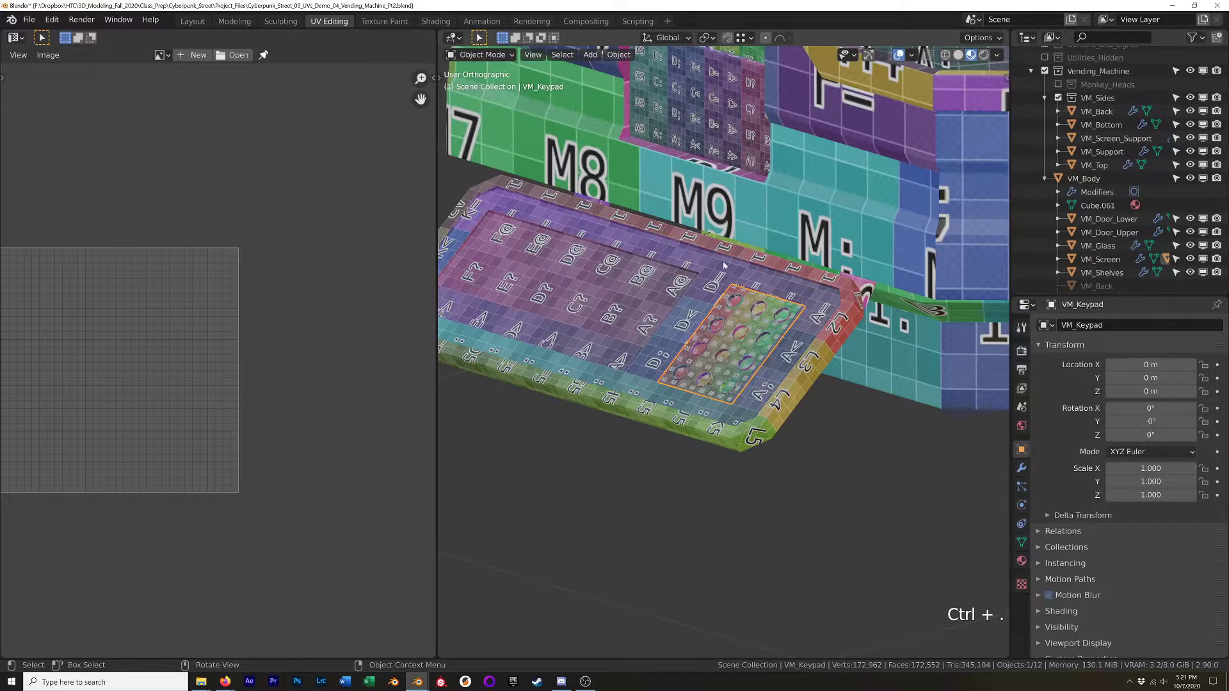
click(717, 288)
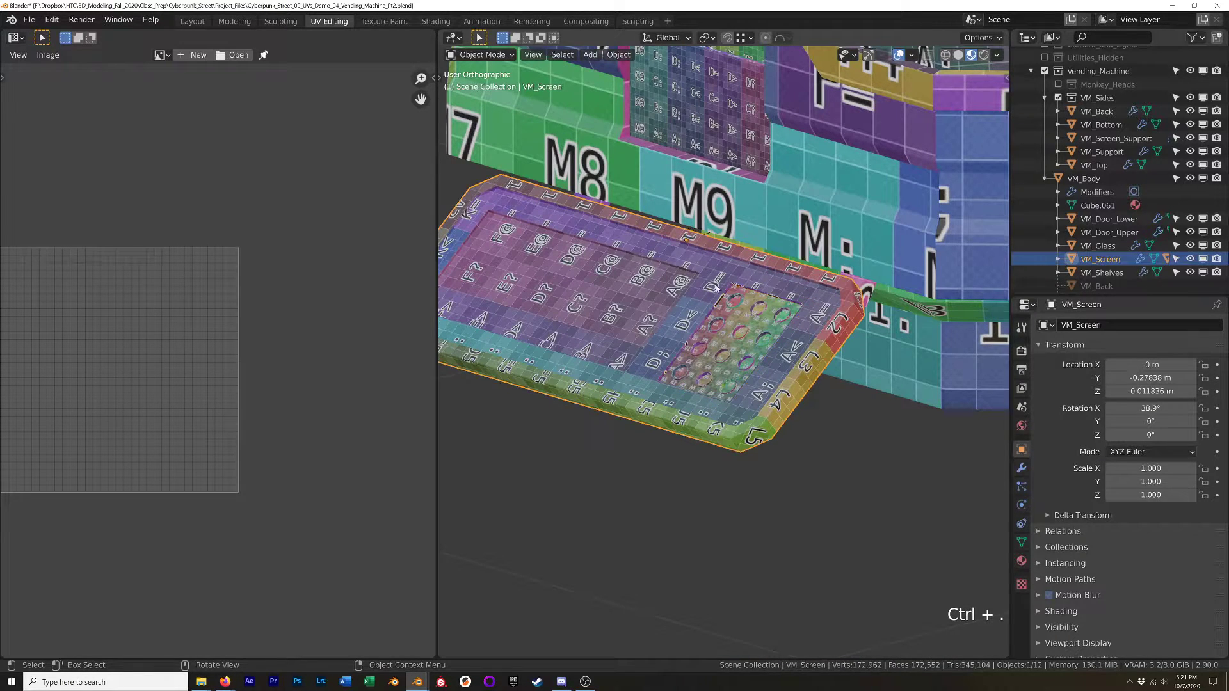
click(753, 315)
middle_drag(753, 316, 717, 282)
click(533, 56)
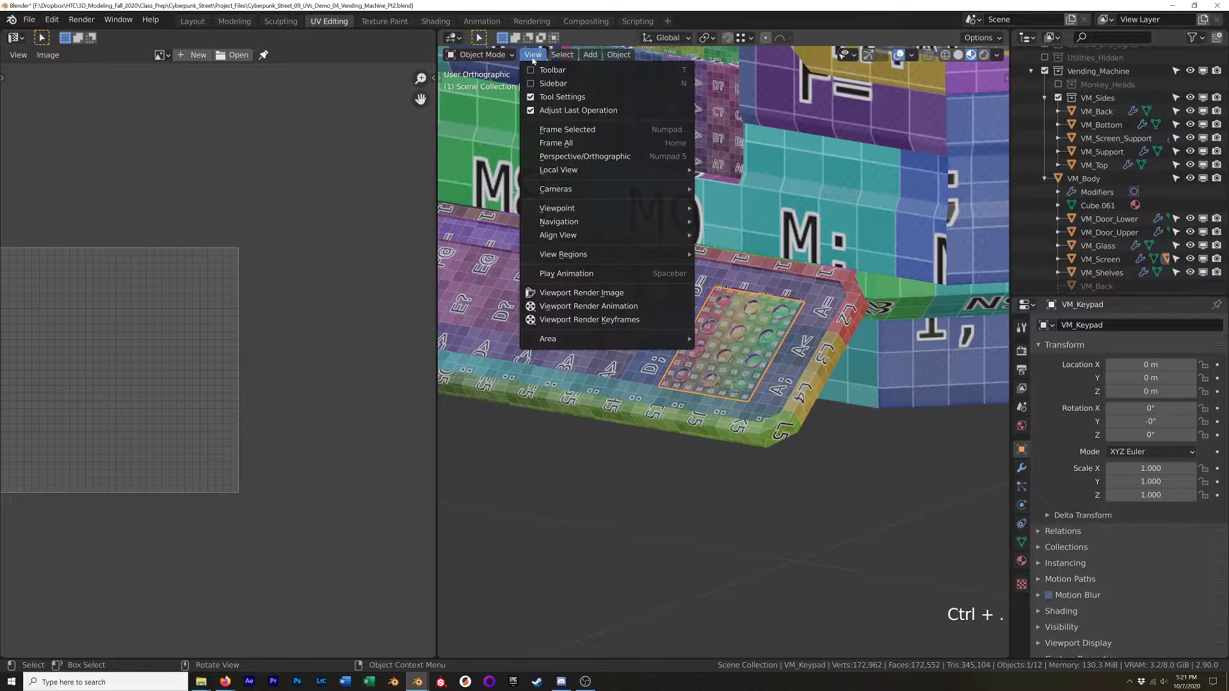
mouse_move(556, 236)
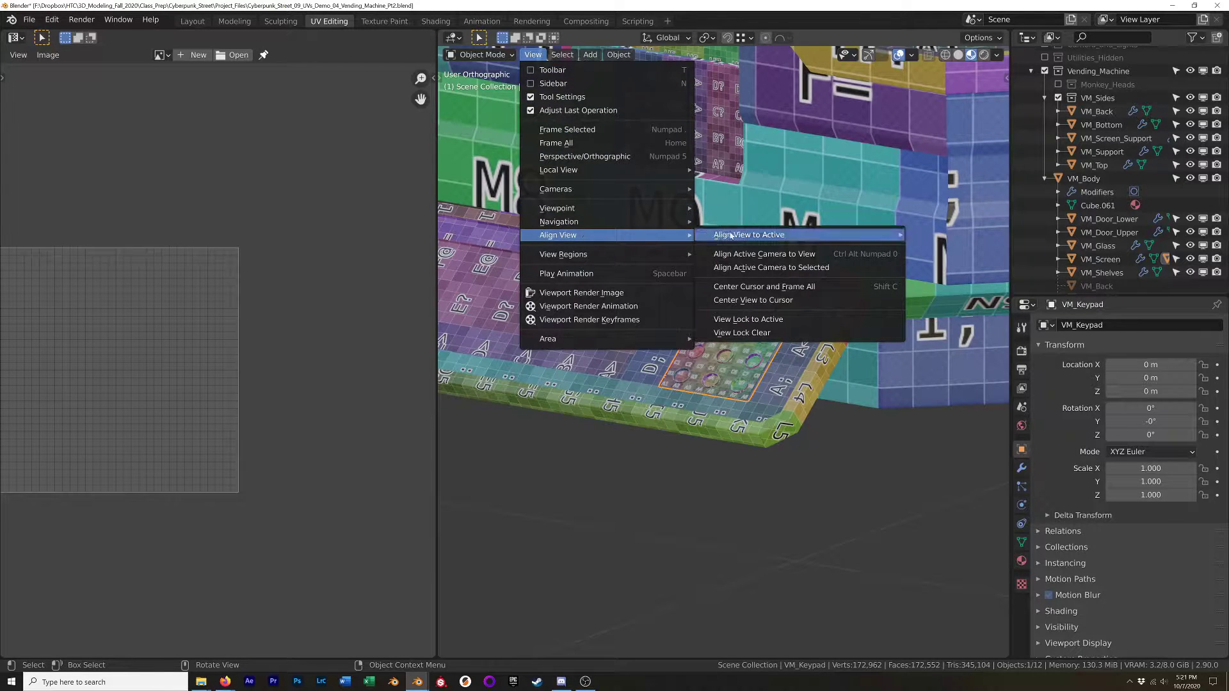
mouse_move(735, 240)
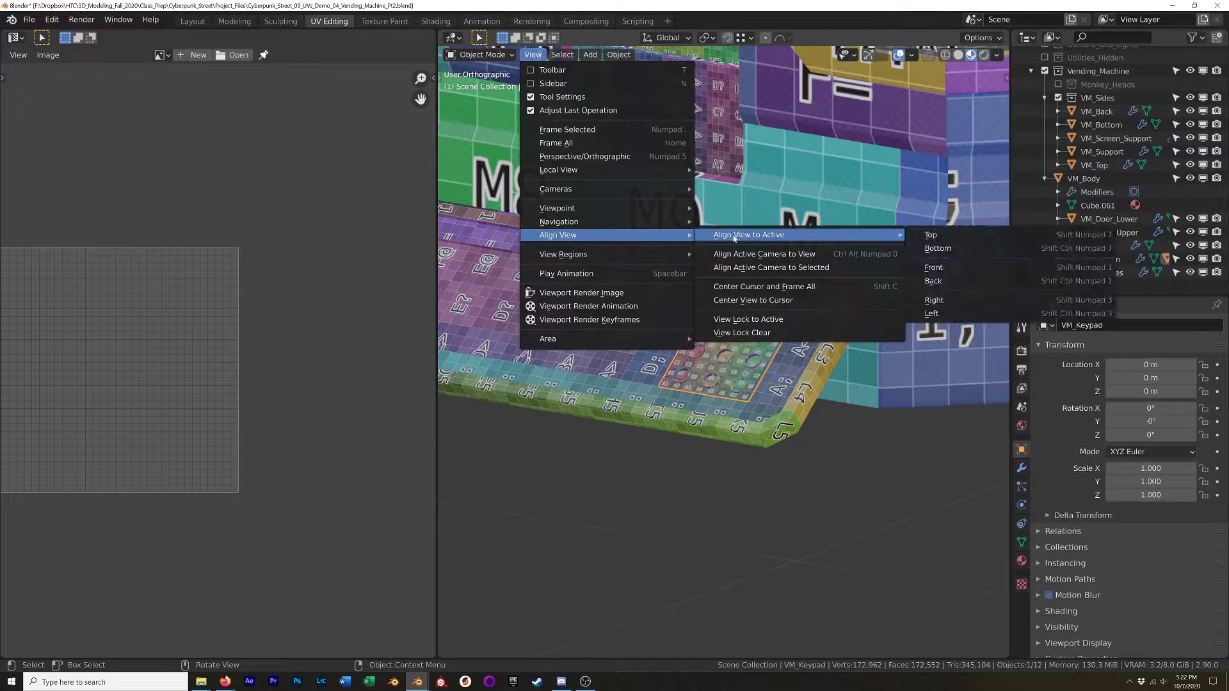
click(950, 236)
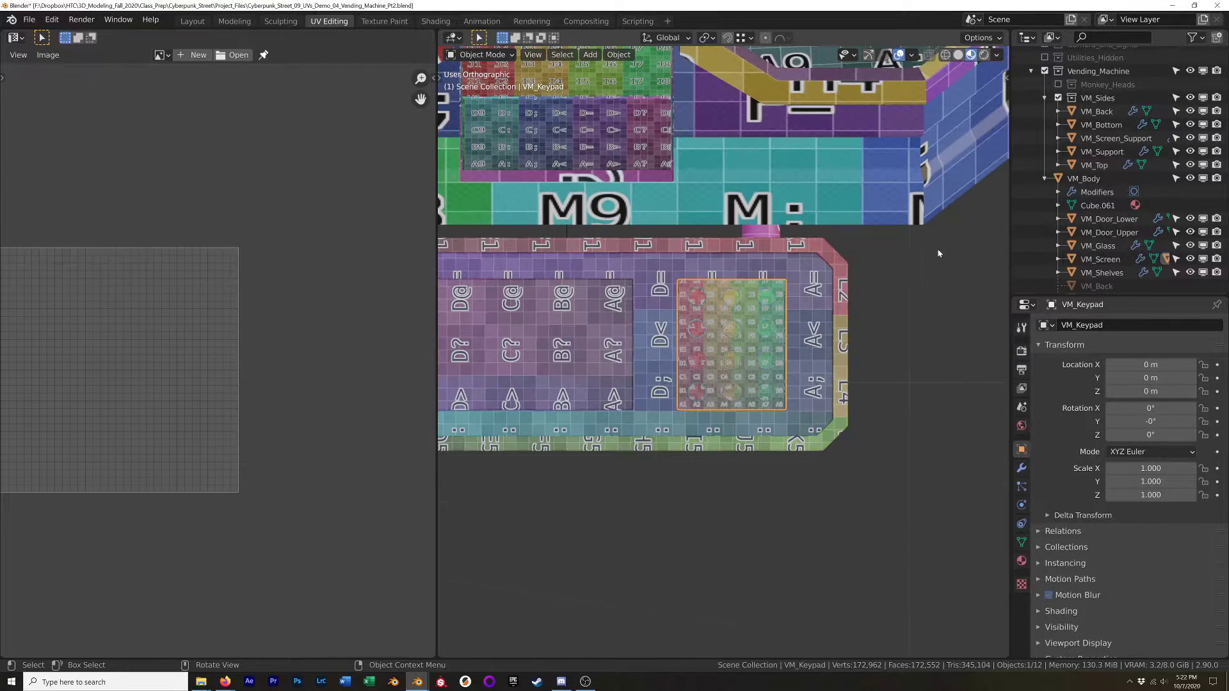
scroll(715, 352, up, 3)
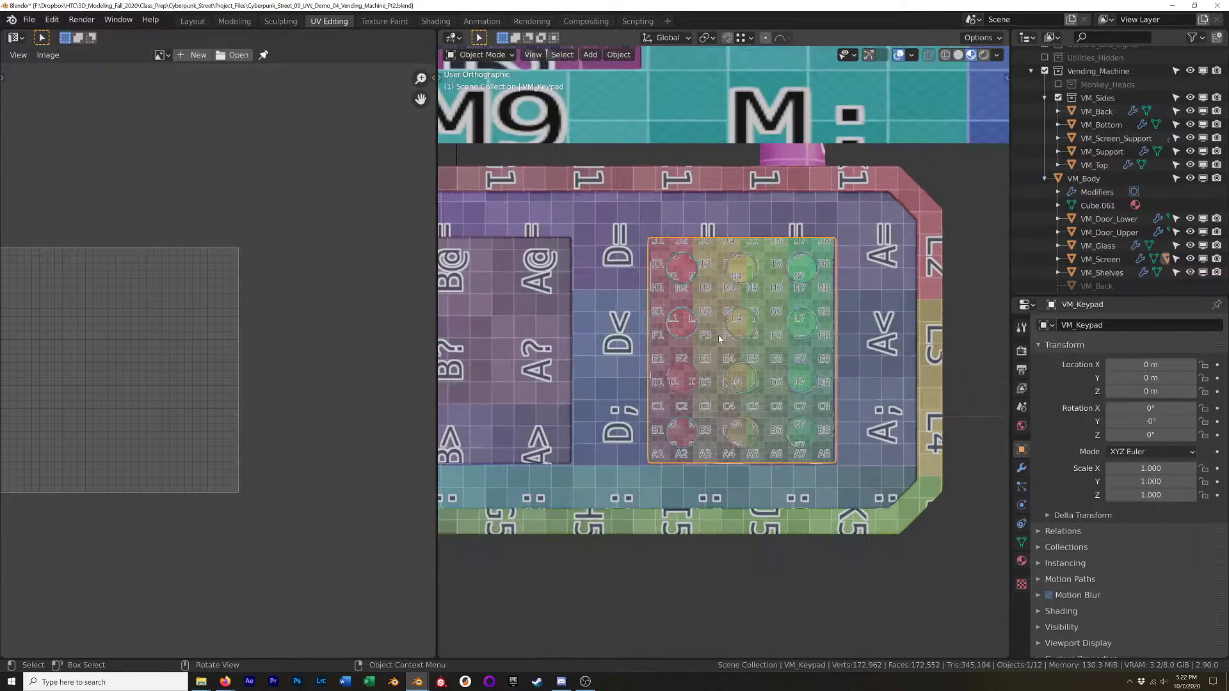
Enter Edit Mode on the keypad in solid shading and select all twelve button caps as linked faces delimited by seam.
key(Tab)
click(747, 328)
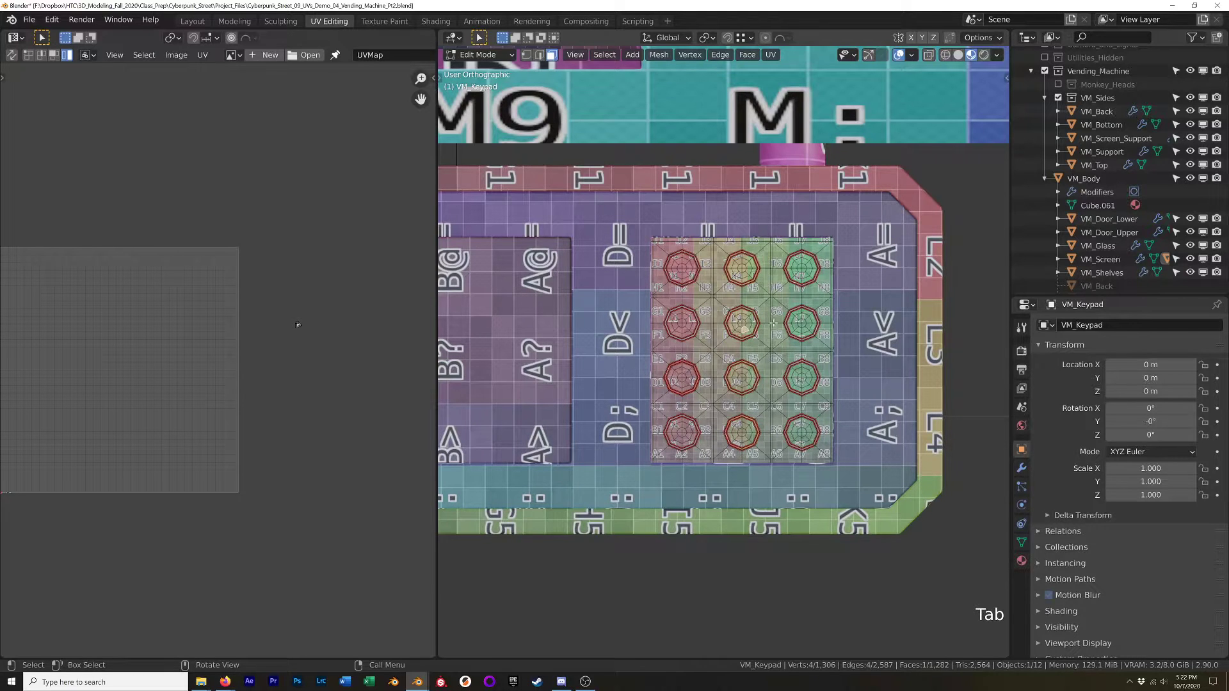
key(z)
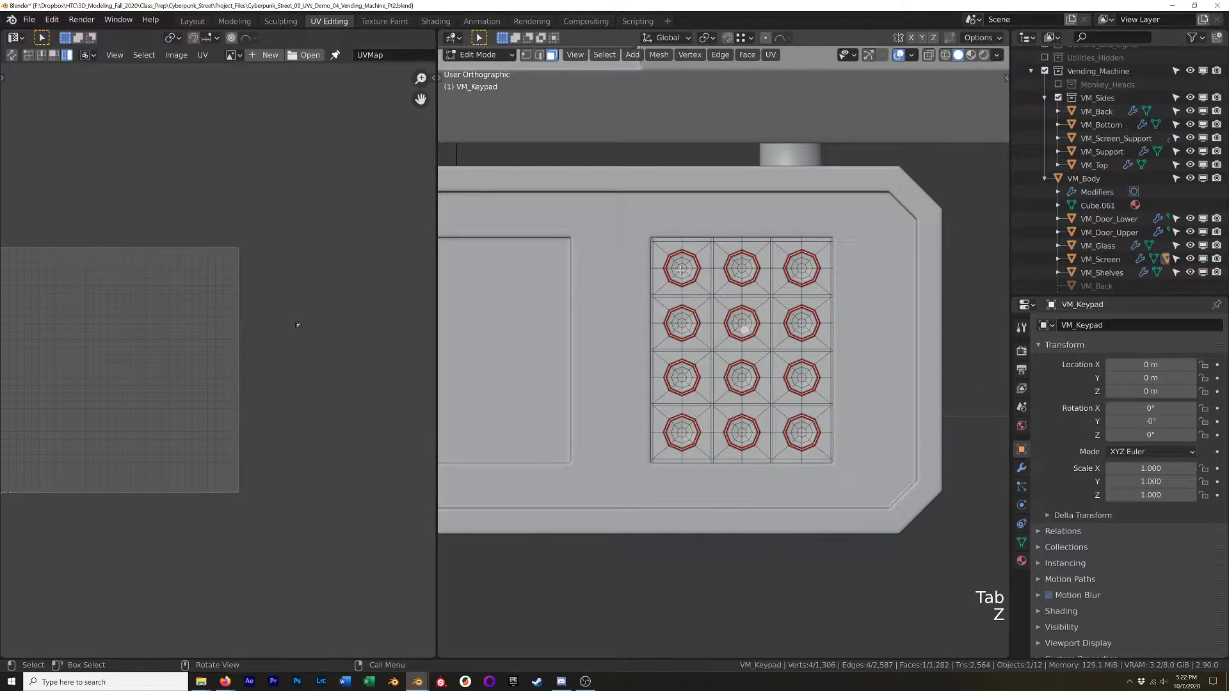
key(l)
key(l)
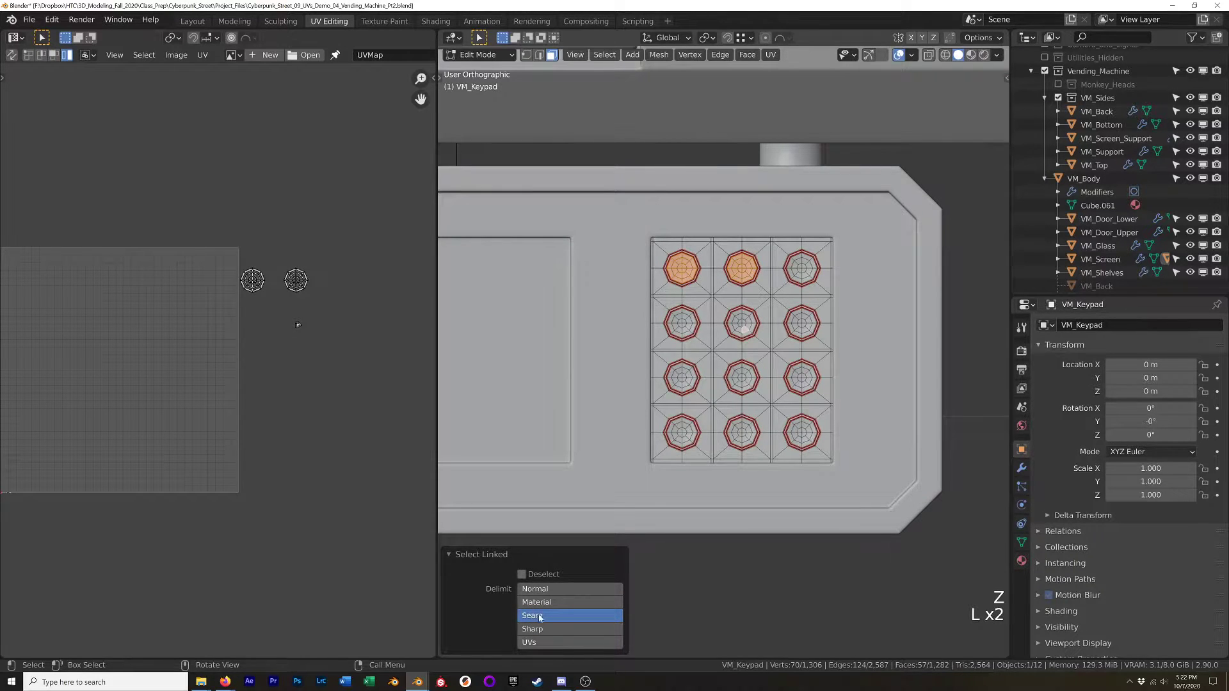
key(l)
key(l)
key(l)
key(l)
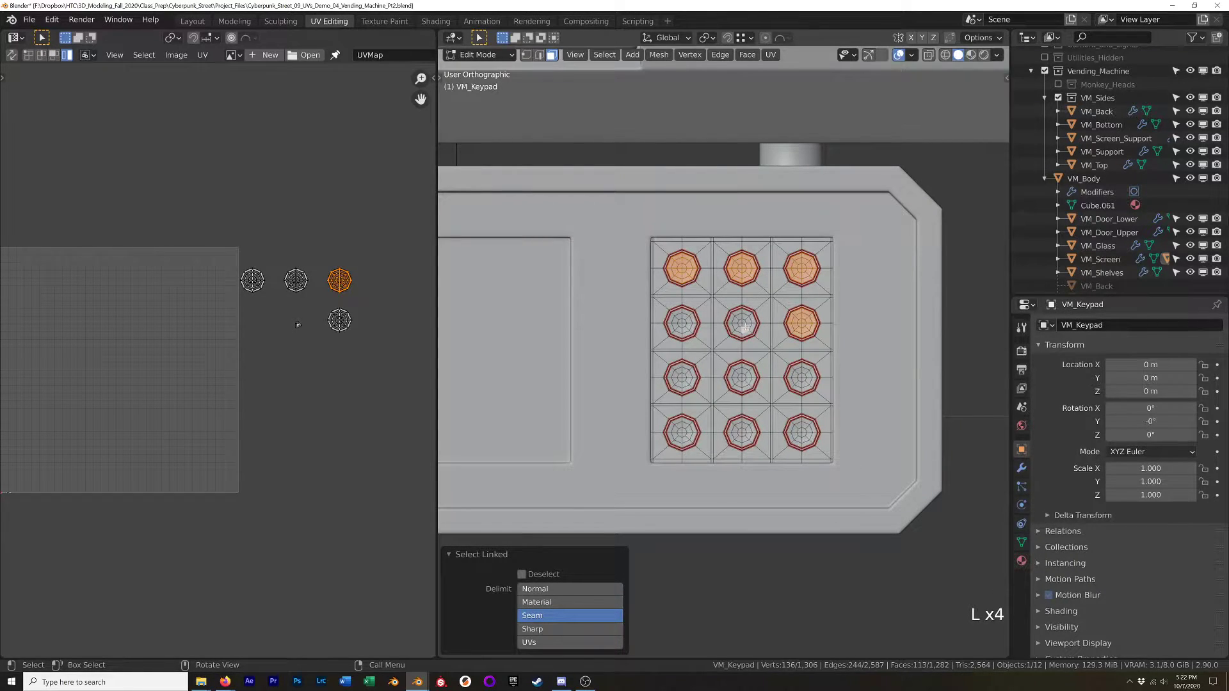
key(l)
key(l)
key(l)
key(l)
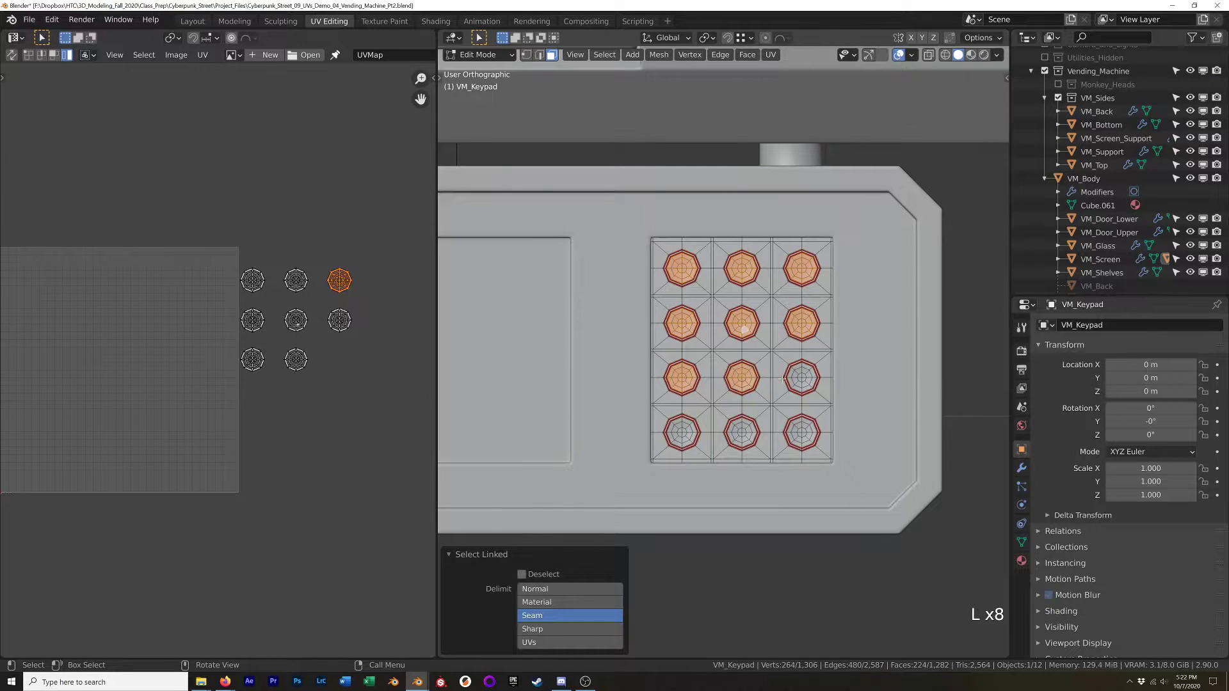
key(l)
key(l)
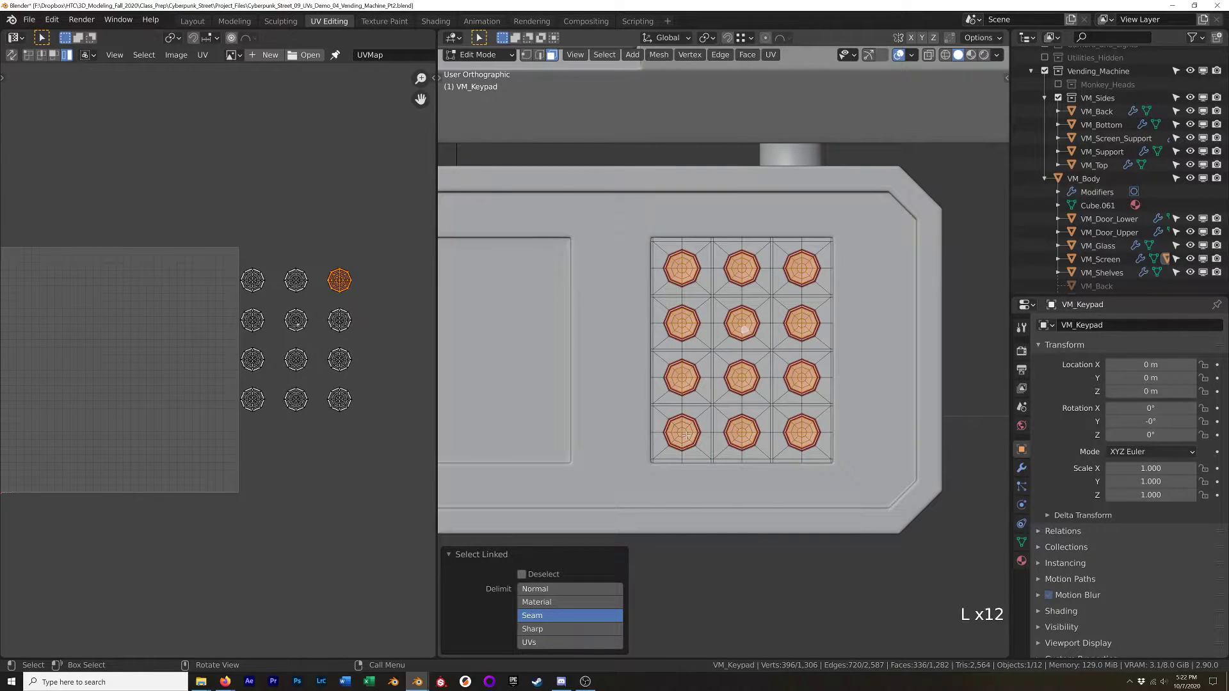
Project the twelve buttons' UVs from the view and move the islands about 0.65 in X, out of the UV square.
key(u)
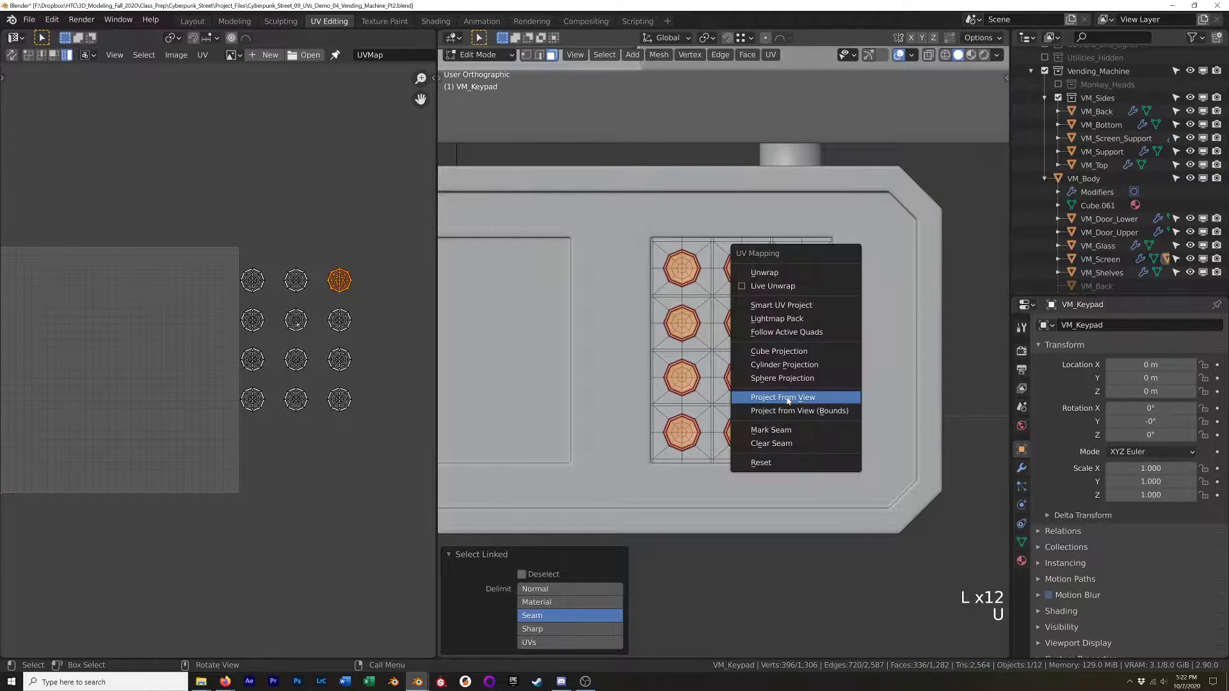
click(788, 399)
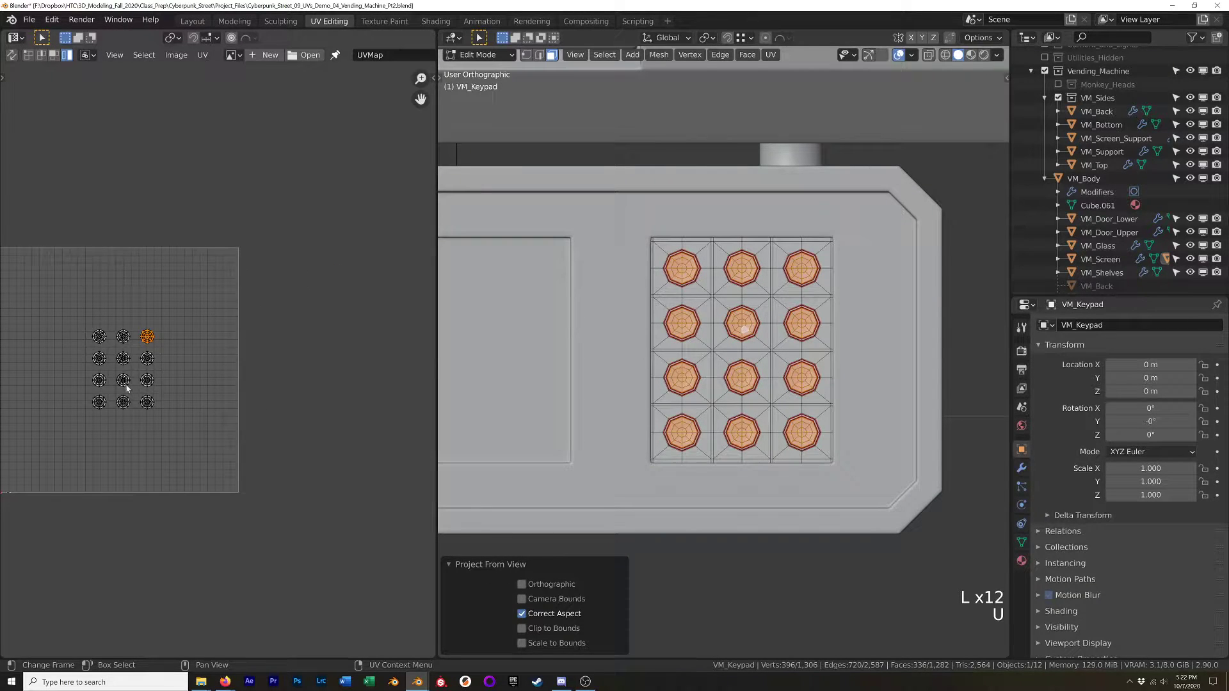
key(g)
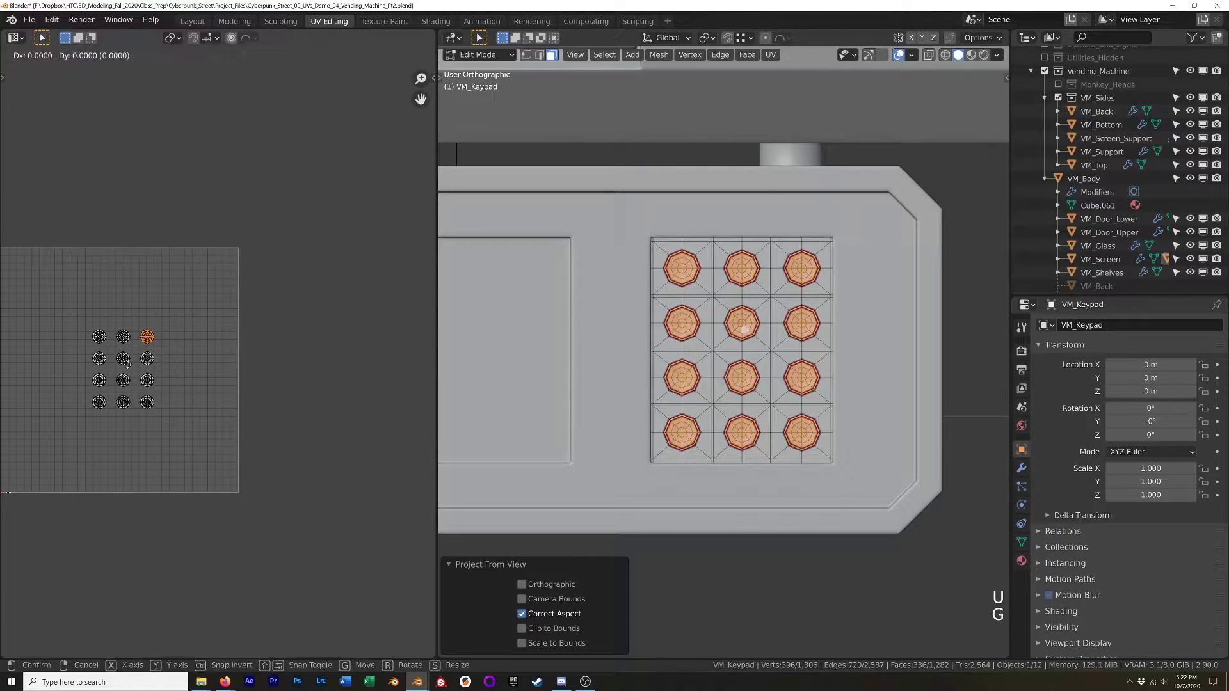
right_click(234, 346)
drag(216, 279, 81, 418)
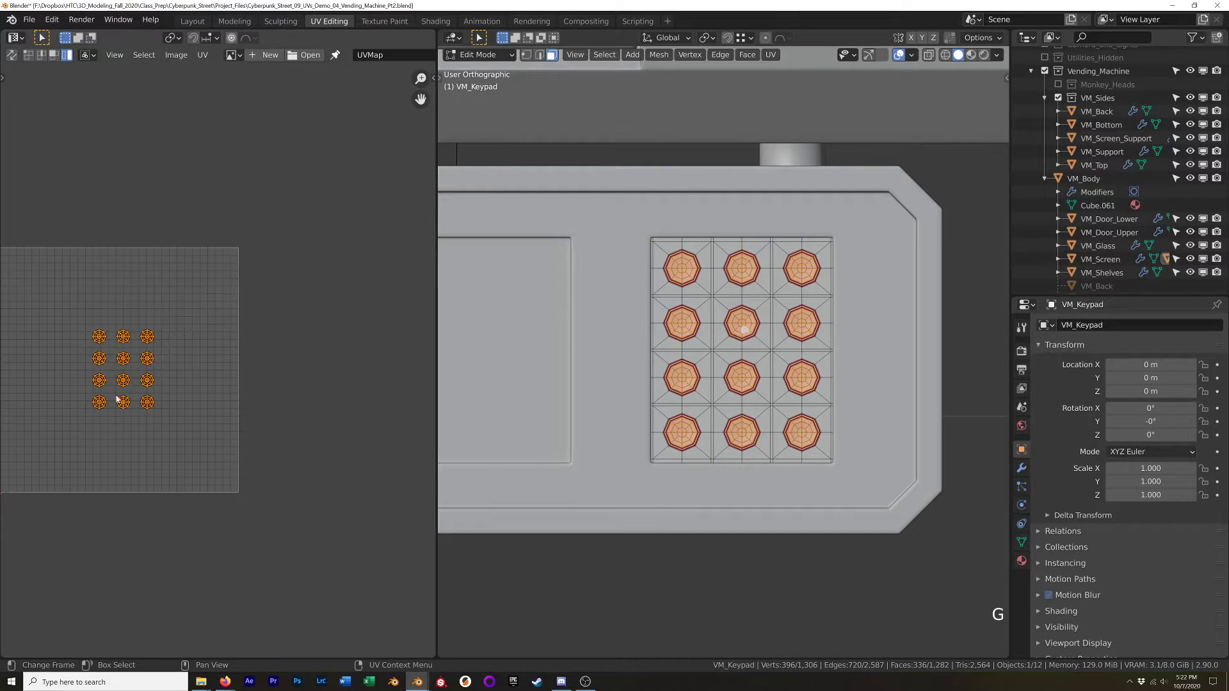
key(g)
click(235, 416)
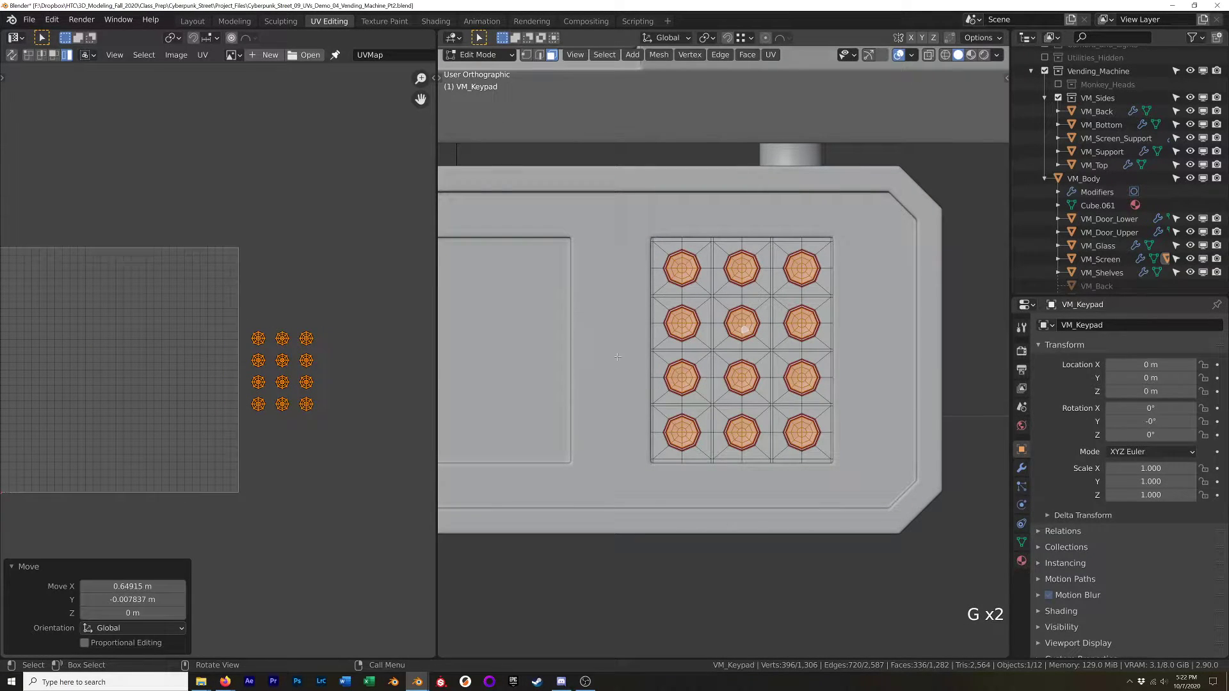
Select the six faces between the two middle buttons of the keypad's centre column and align the view to the top of the active face.
click(740, 345)
shift+click(747, 344)
shift+click(746, 355)
shift+click(730, 356)
shift+click(751, 349)
shift+click(755, 351)
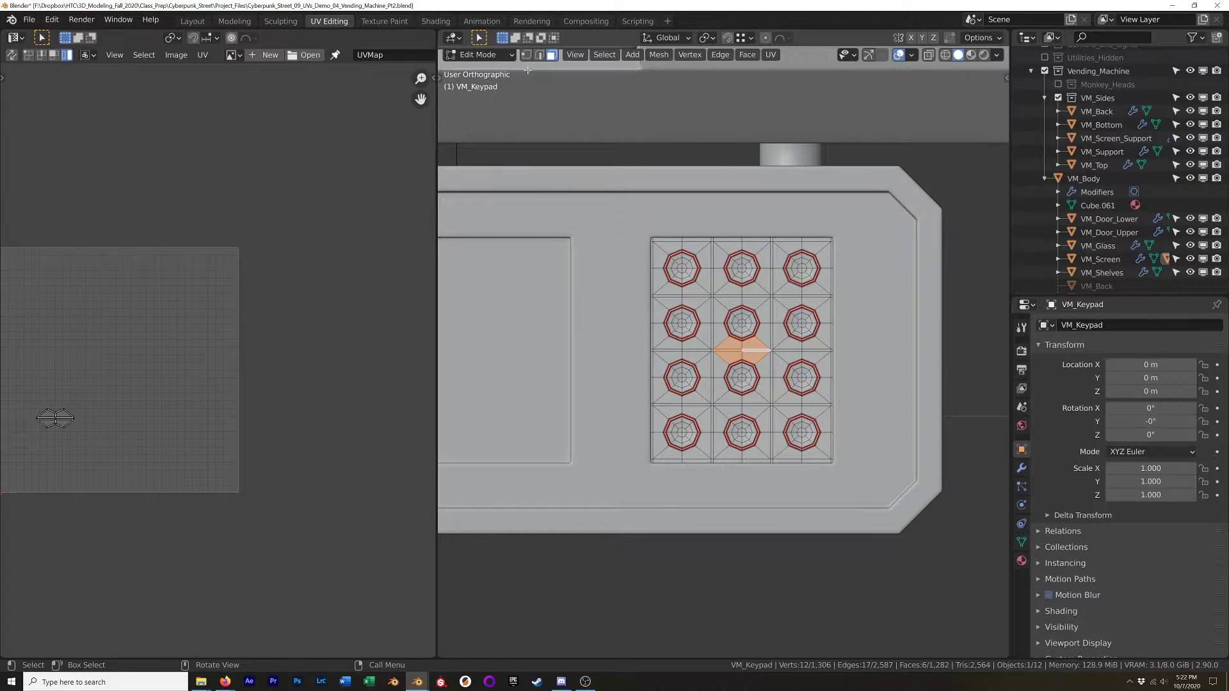
click(575, 56)
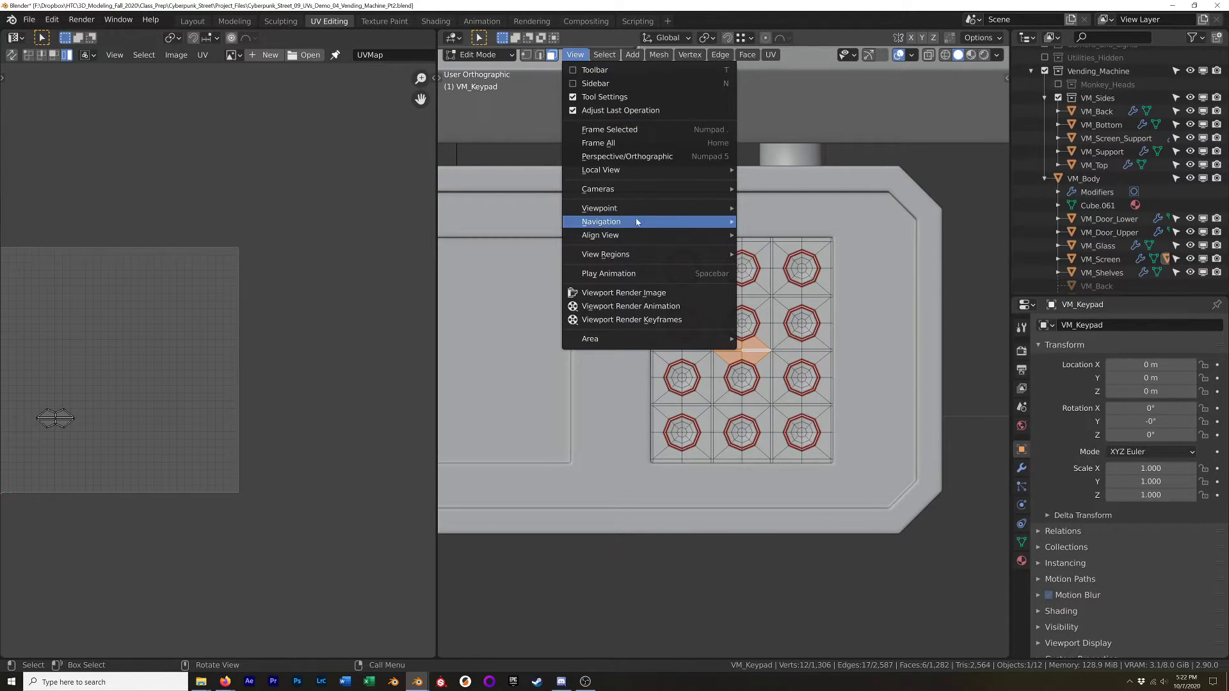
mouse_move(634, 235)
mouse_move(807, 235)
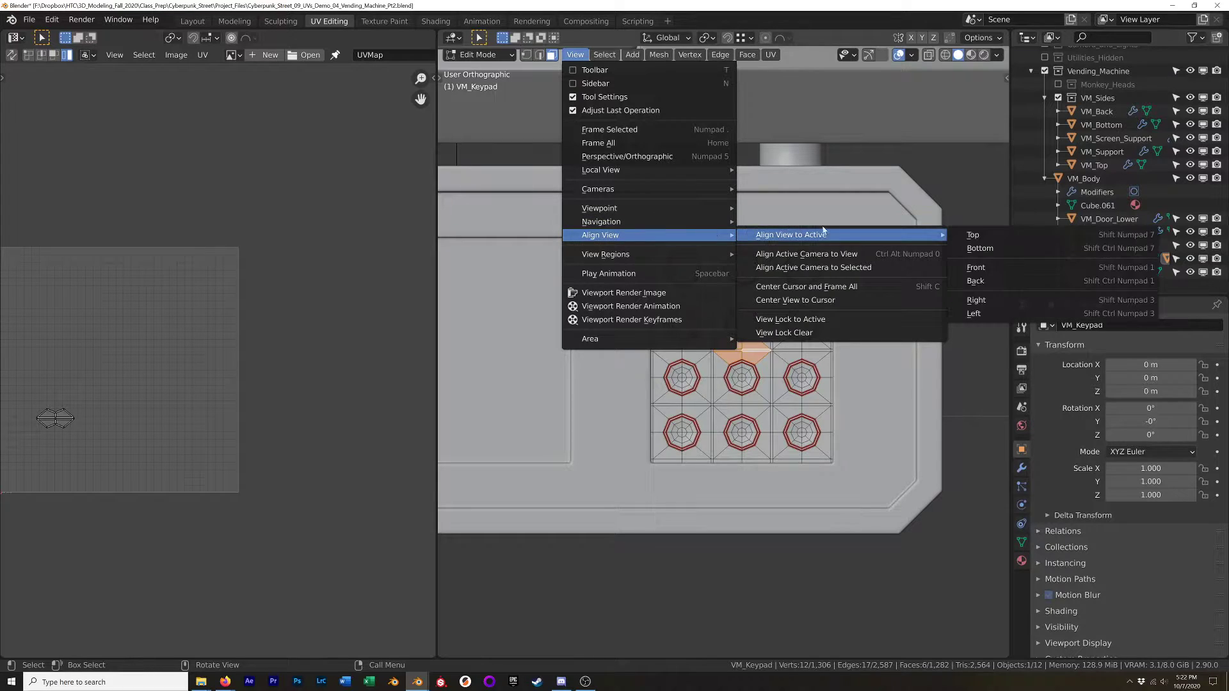
click(1006, 235)
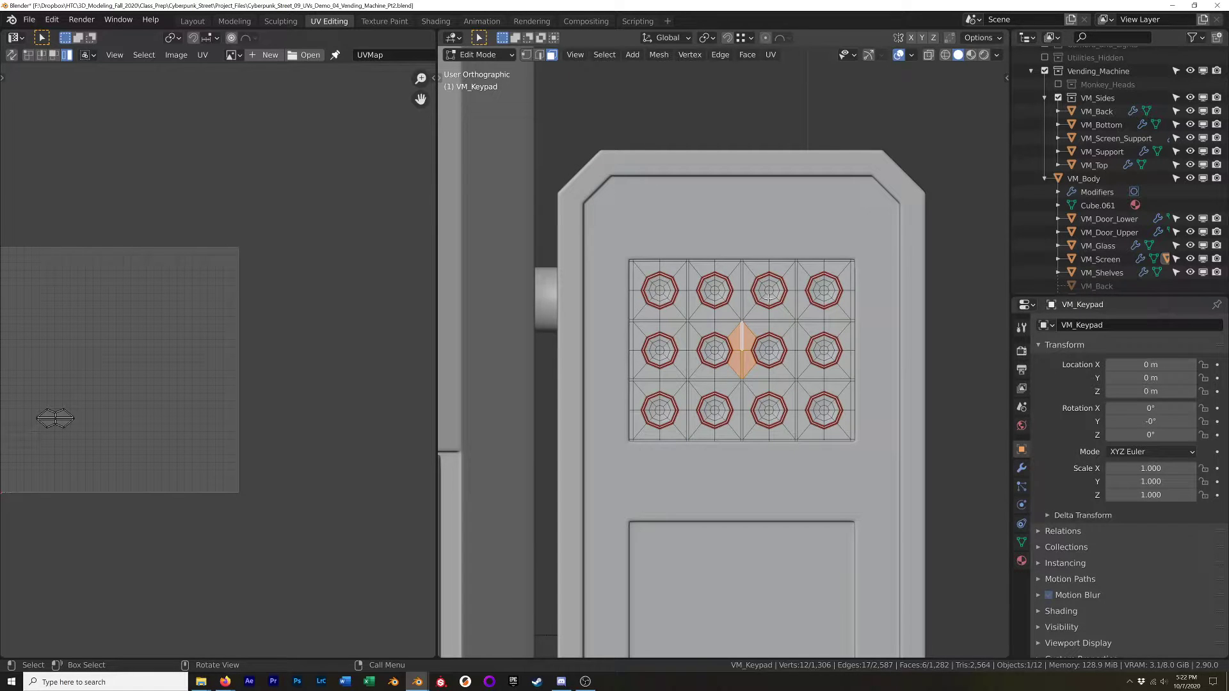
Select all twelve button caps again as linked faces delimited by seam in the sideways keypad view.
click(659, 288)
key(l)
key(l)
key(l)
key(l)
key(l)
key(l)
key(l)
key(l)
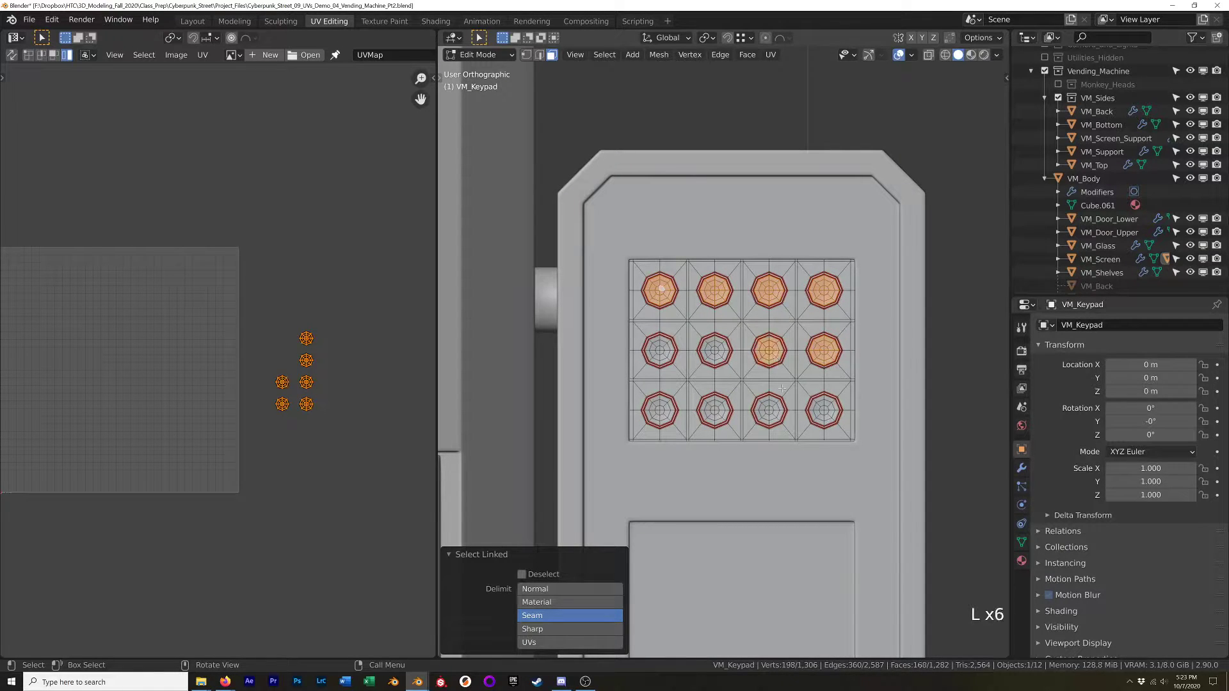
key(l)
key(l)
key(l)
key(l)
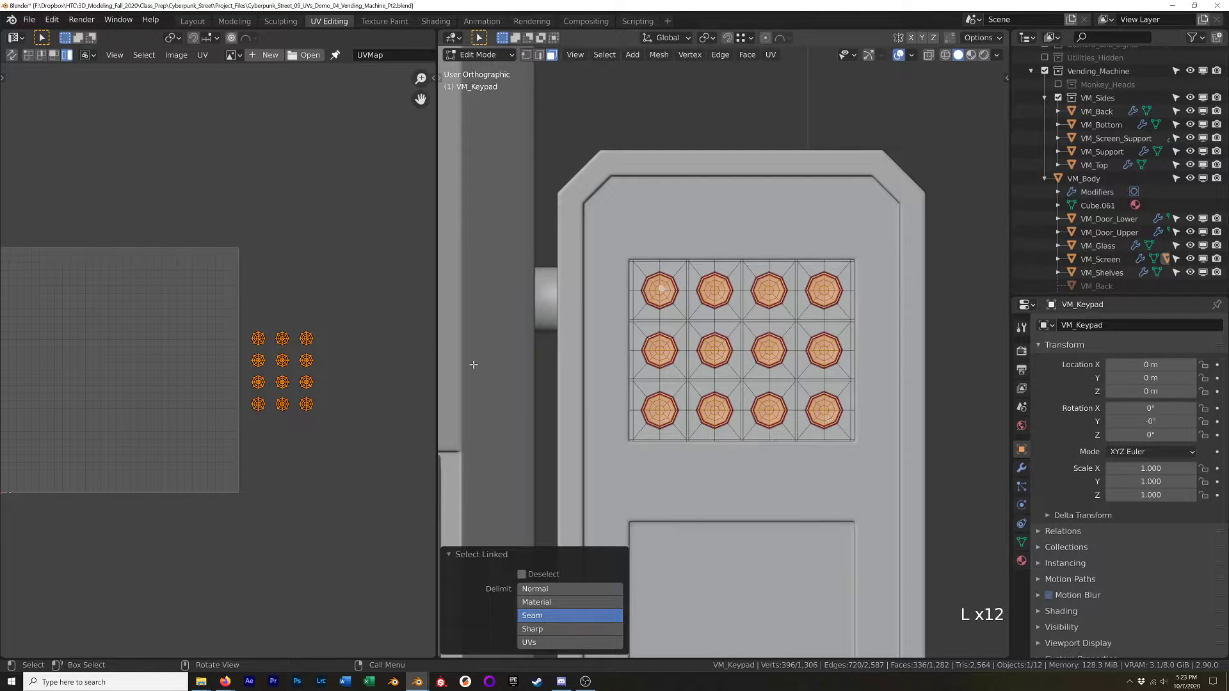
Project the buttons' UVs from the view and rotate the islands by 90° in the UV editor.
key(u)
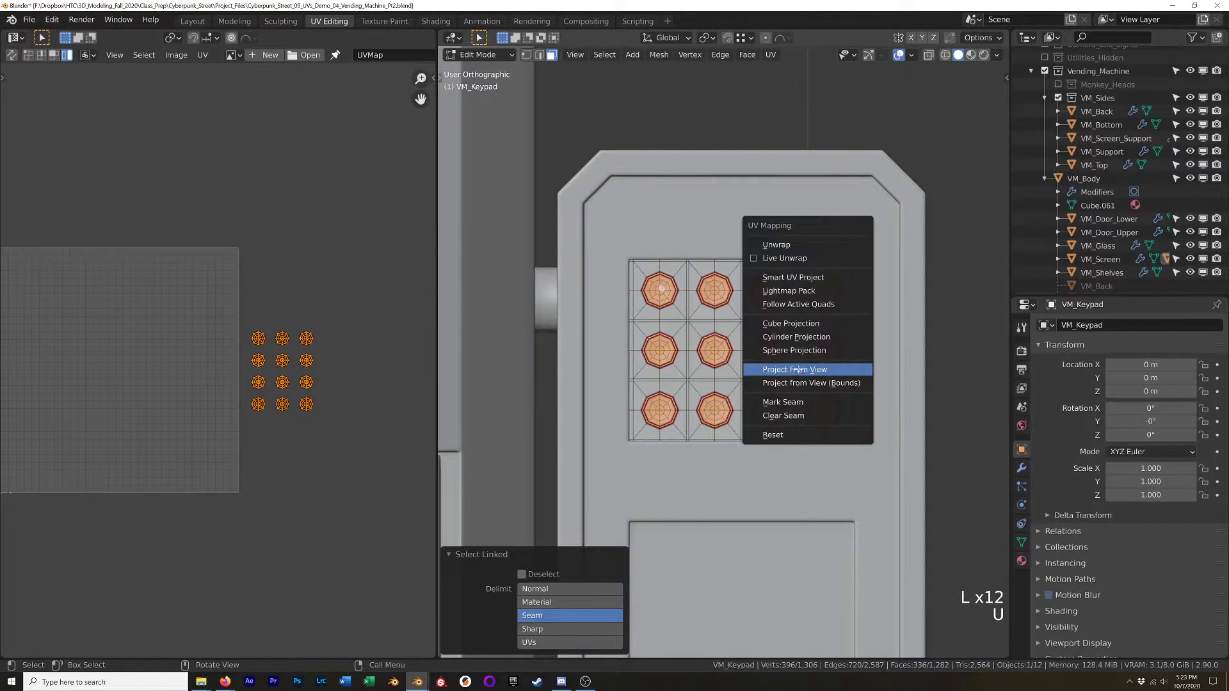
click(799, 372)
key(r)
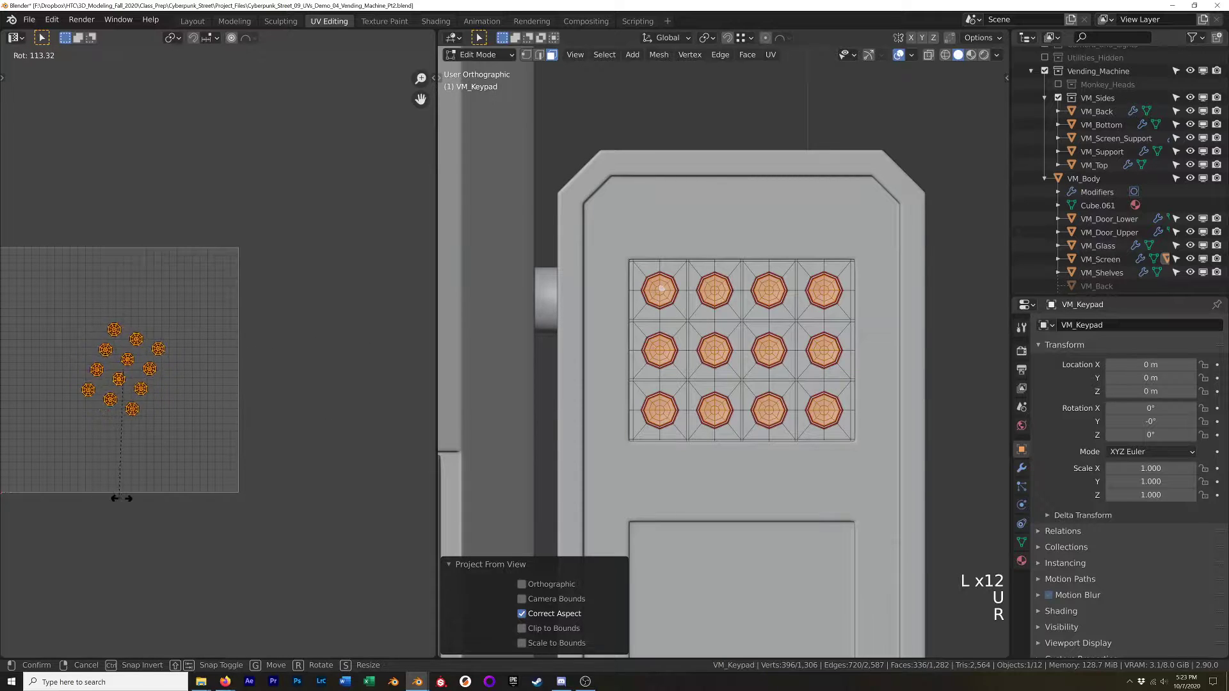
text(90)
key(Return)
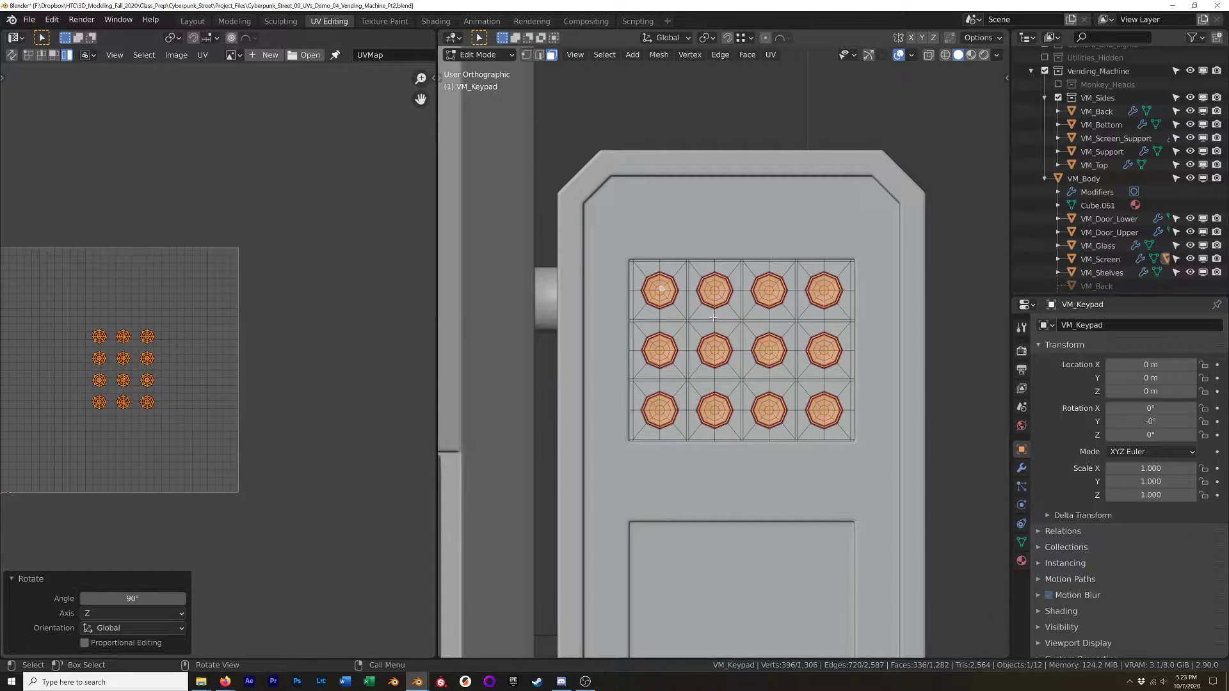
Try to square the view to the tilted keypad by orbiting it in fixed horizontal and vertical increments.
key(KP_6)
key(KP_6)
key(KP_6)
key(KP_6)
key(KP_6)
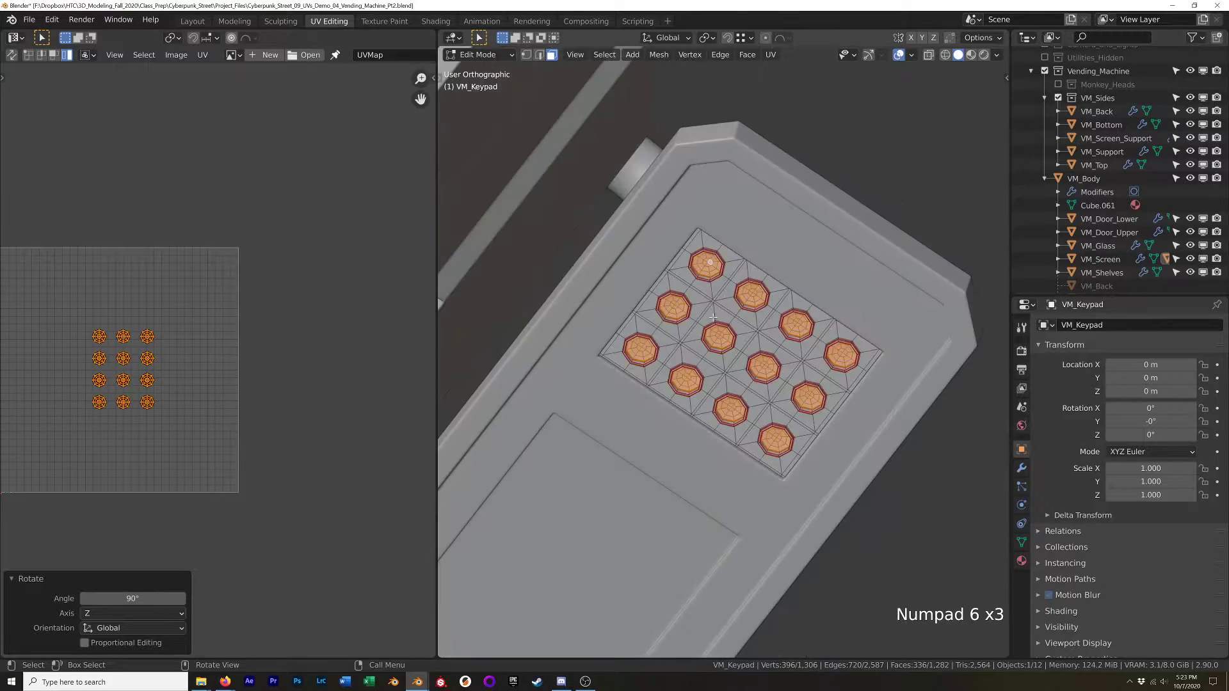
key(KP_6)
key(KP_6)
key(KP_8)
key(KP_8)
key(KP_8)
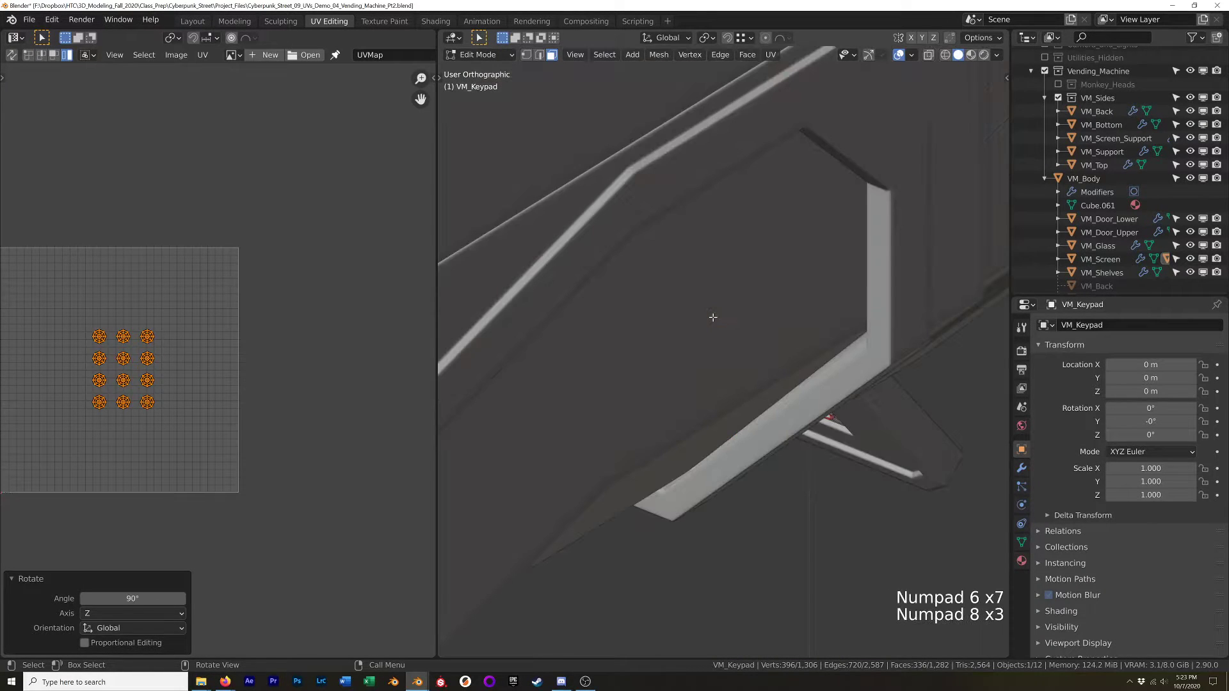
key(KP_2)
key(KP_2)
key(KP_2)
key(KP_2)
key(KP_2)
key(KP_2)
key(KP_2)
key(KP_2)
key(KP_2)
key(KP_2)
key(KP_2)
key(KP_2)
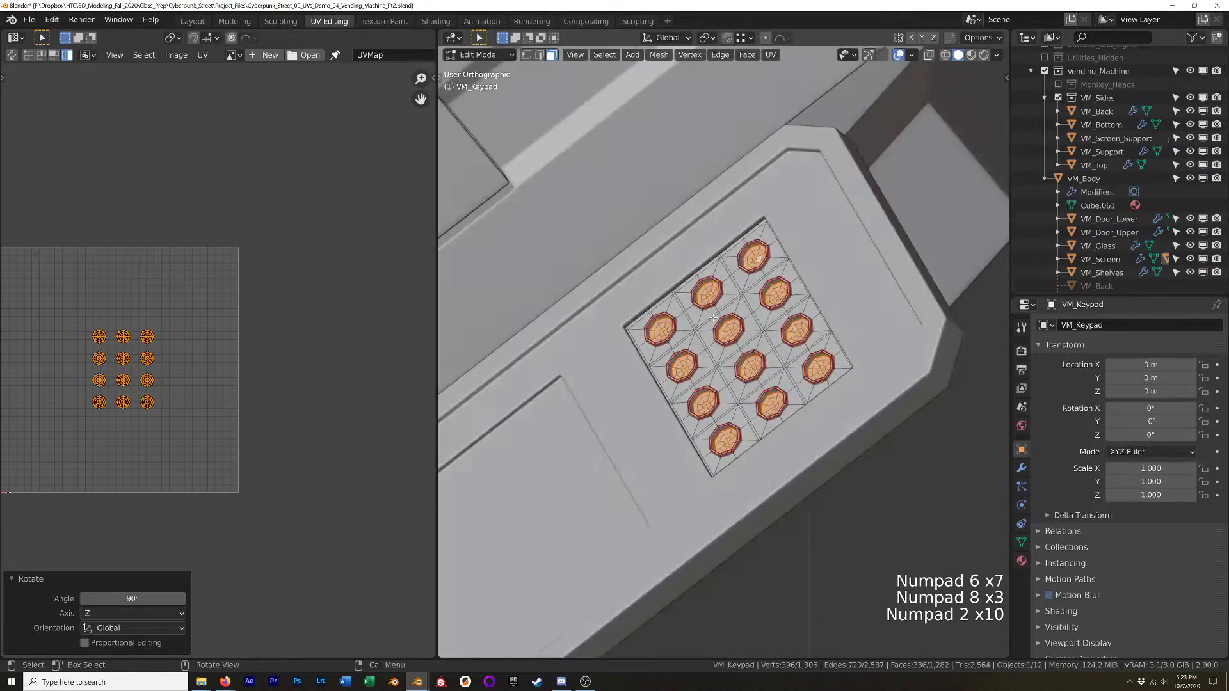
key(KP_6)
key(KP_6)
key(KP_6)
key(KP_6)
key(KP_4)
key(KP_4)
key(KP_4)
key(KP_4)
key(KP_4)
key(KP_4)
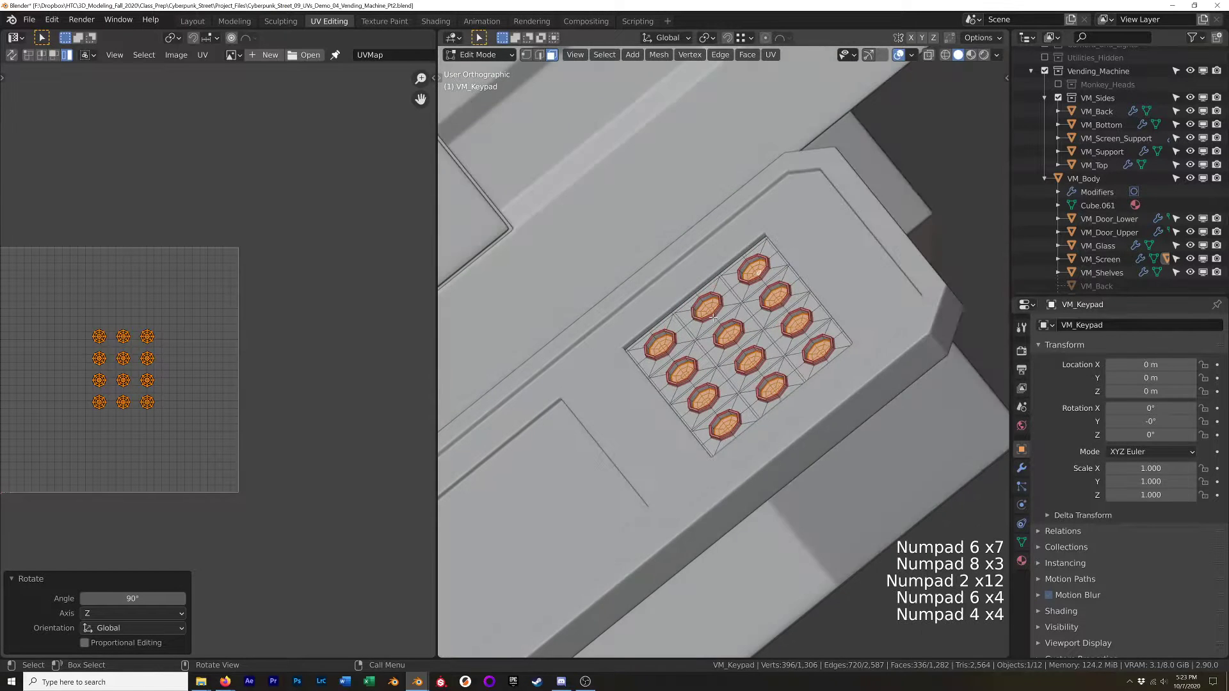
key(KP_8)
key(KP_8)
key(KP_8)
key(KP_8)
key(KP_8)
key(KP_8)
key(KP_6)
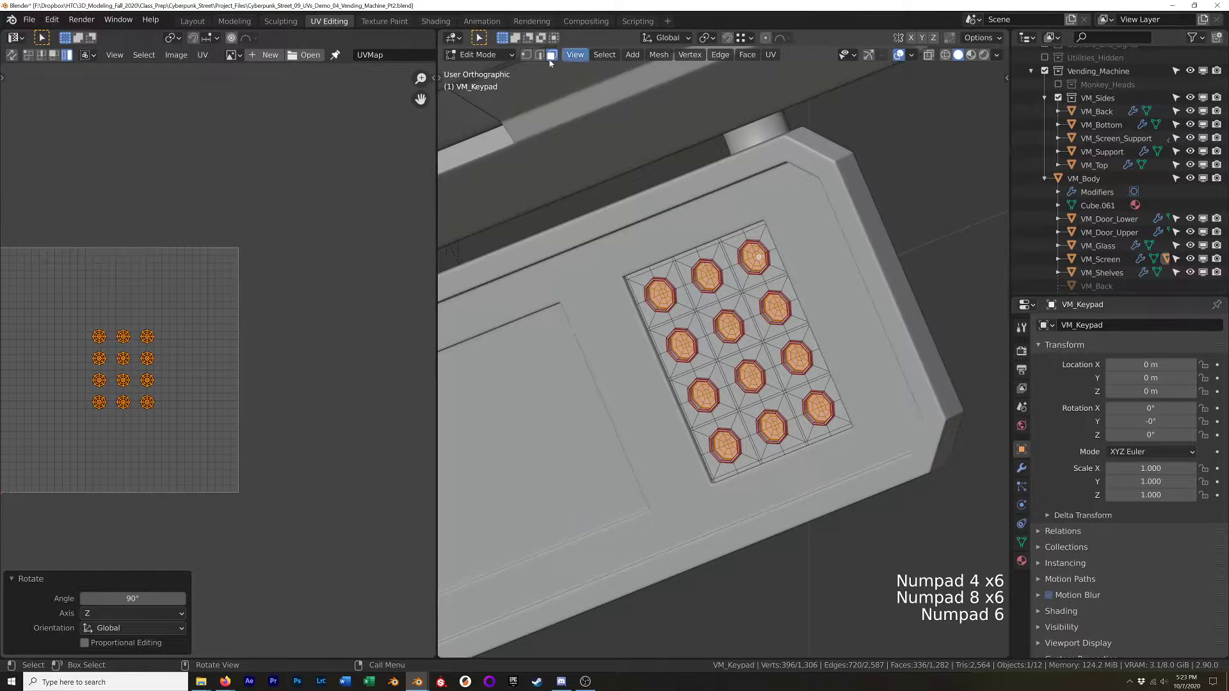
Align the view to the top of the active button face and select a single flat face beside a button.
click(574, 54)
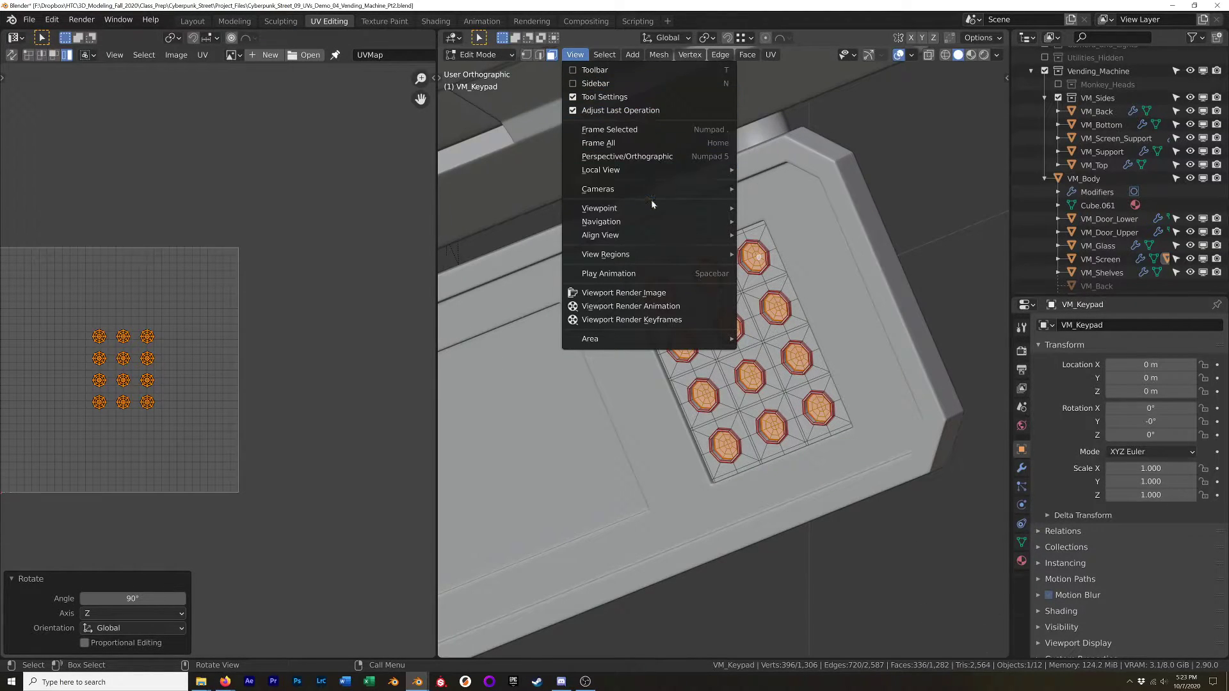
mouse_move(679, 235)
mouse_move(821, 237)
click(968, 235)
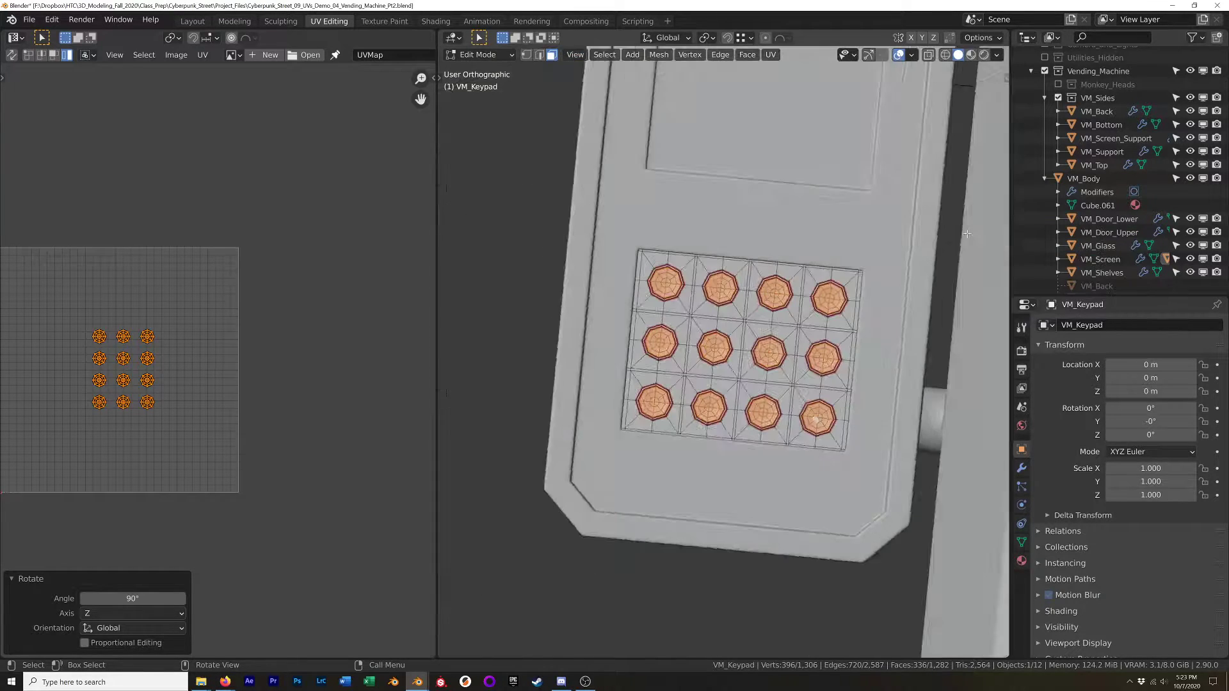
mouse_move(734, 361)
middle_down()
mouse_move(883, 328)
mouse_move(837, 316)
mouse_move(851, 388)
mouse_move(726, 360)
middle_up()
click(726, 359)
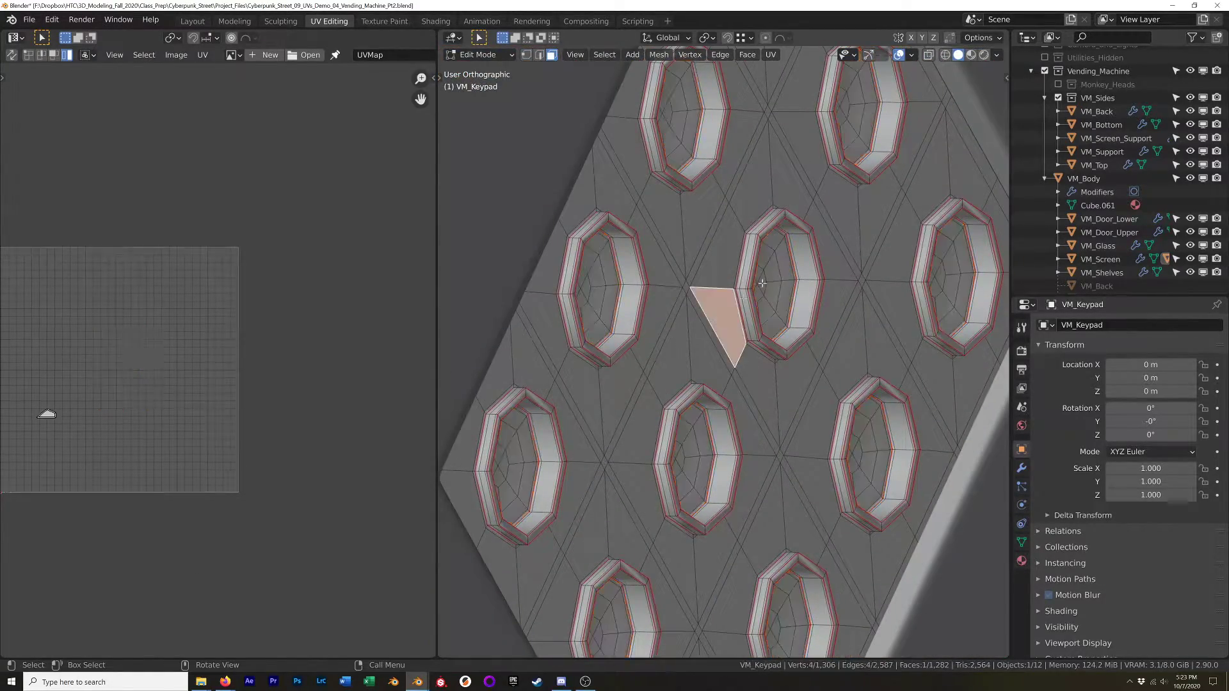
Try to select the flat faces between two neighbouring buttons of the keypad.
click(756, 378)
shift+click(744, 403)
shift+click(736, 388)
shift+click(726, 381)
shift+click(731, 354)
shift+click(731, 354)
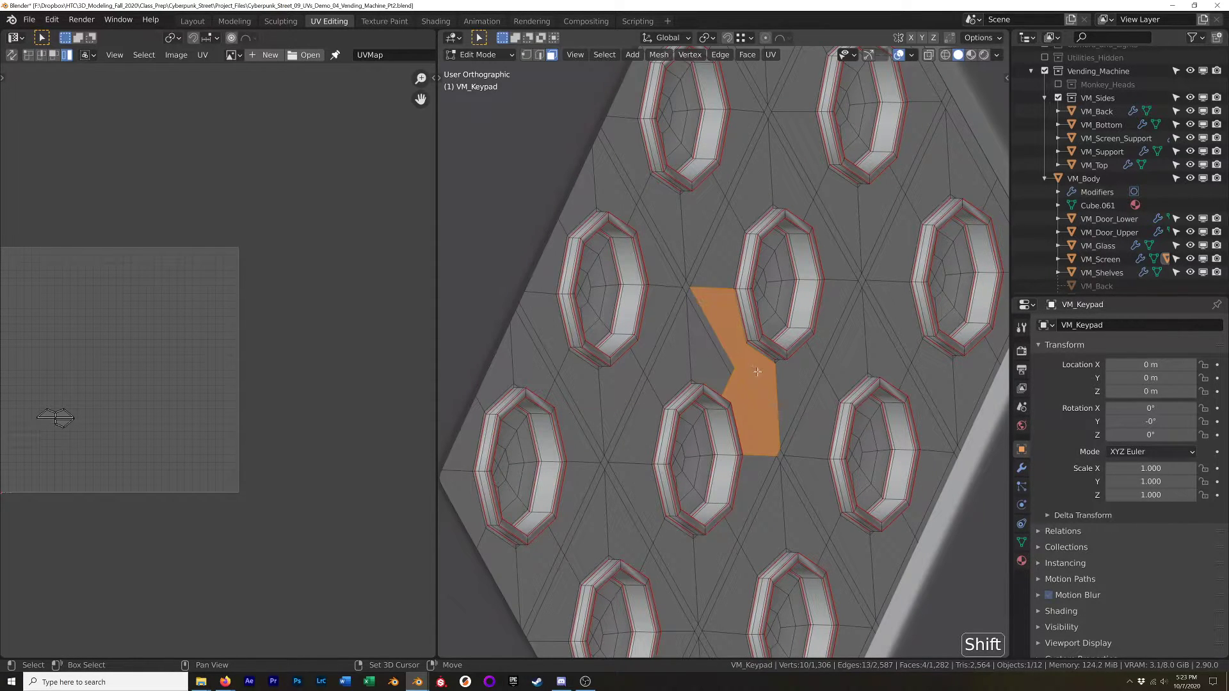
Select a single flat face beside a middle button and align the view to the top of that active face.
click(702, 350)
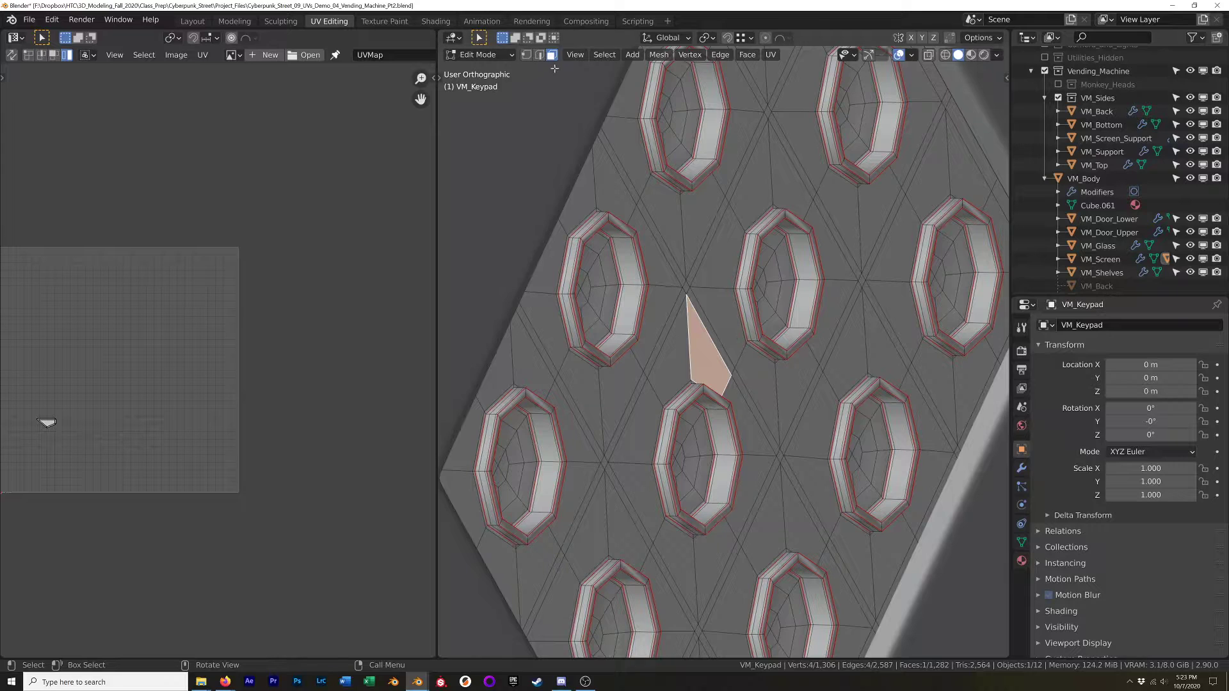
click(575, 55)
mouse_move(685, 215)
mouse_move(678, 235)
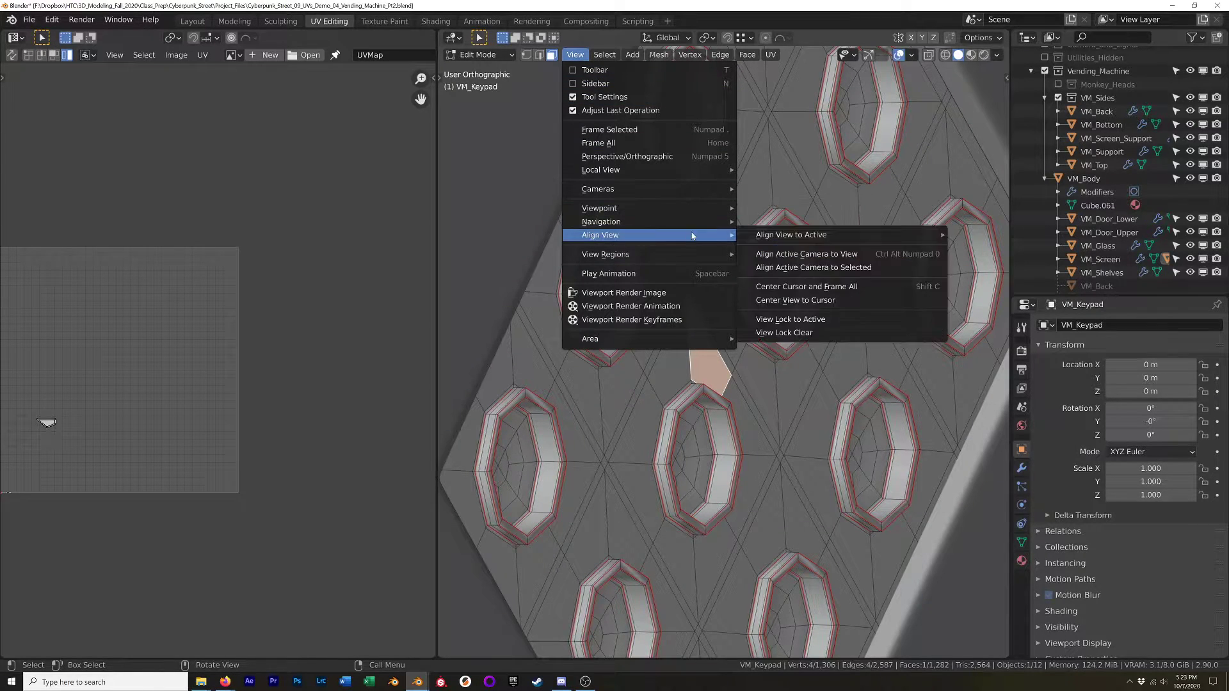
mouse_move(823, 237)
click(982, 240)
scroll(756, 287, down, 6)
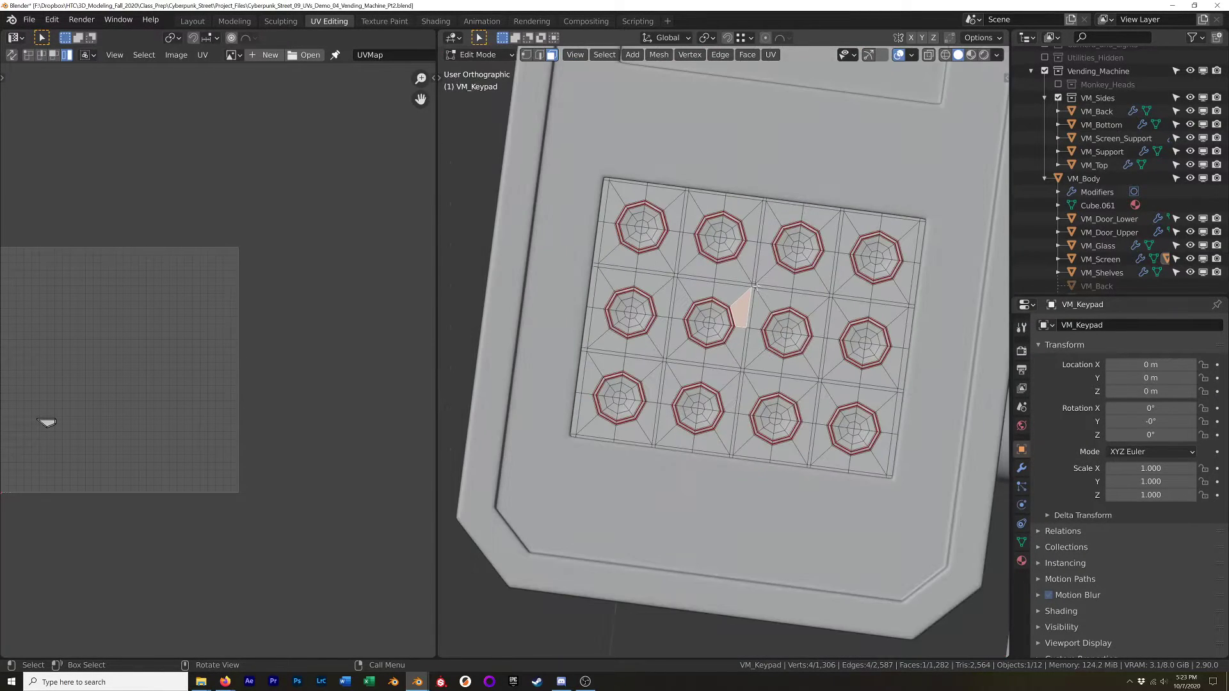
Select the six flat faces, including the narrow strips, between the two central buttons of the keypad.
shift+click(744, 344)
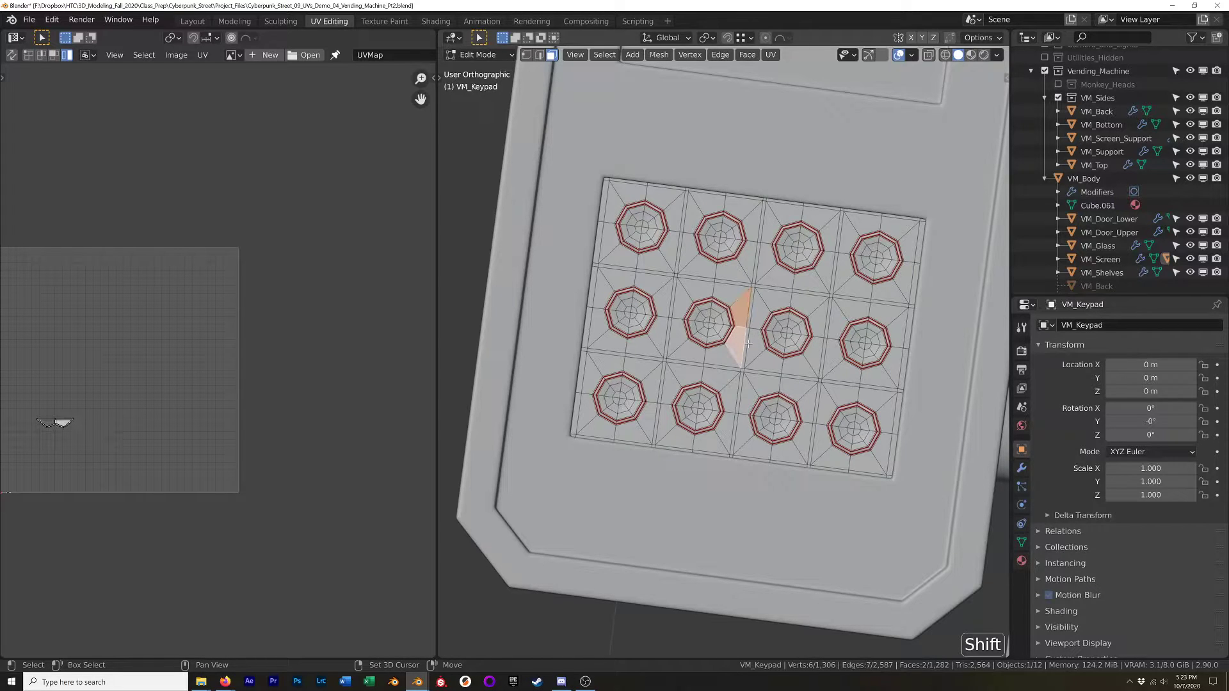
shift+click(753, 344)
shift+click(756, 317)
shift+click(751, 319)
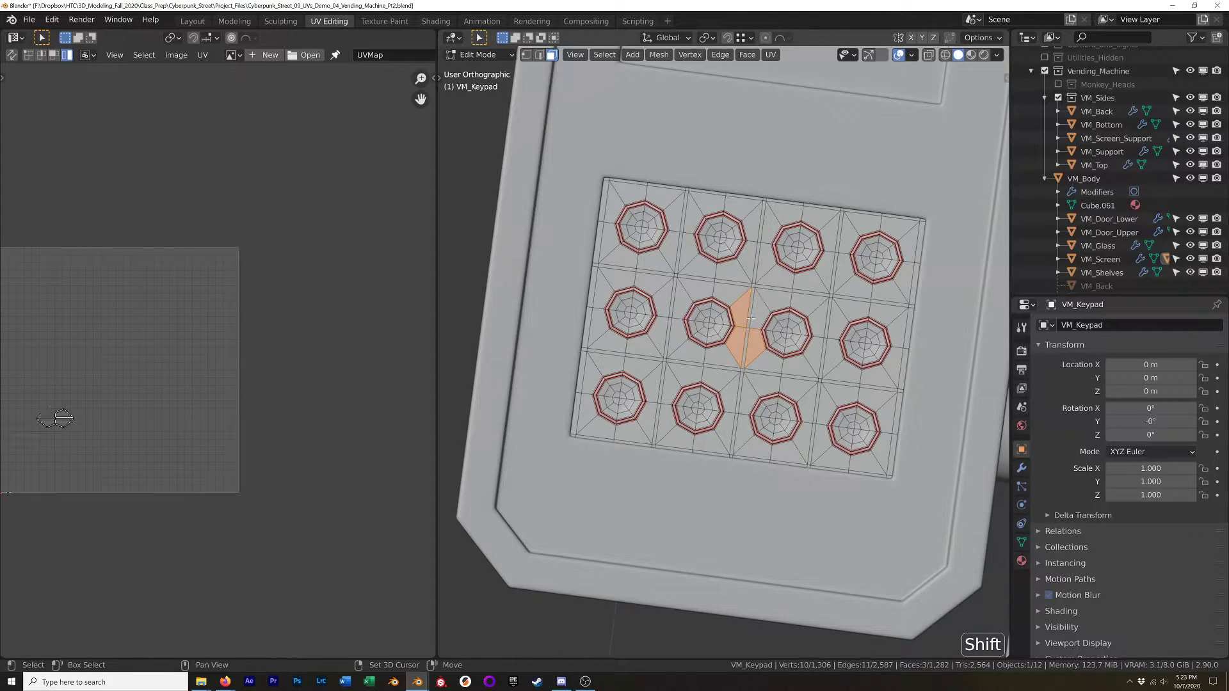
shift+click(751, 313)
shift+click(750, 328)
shift+click(747, 333)
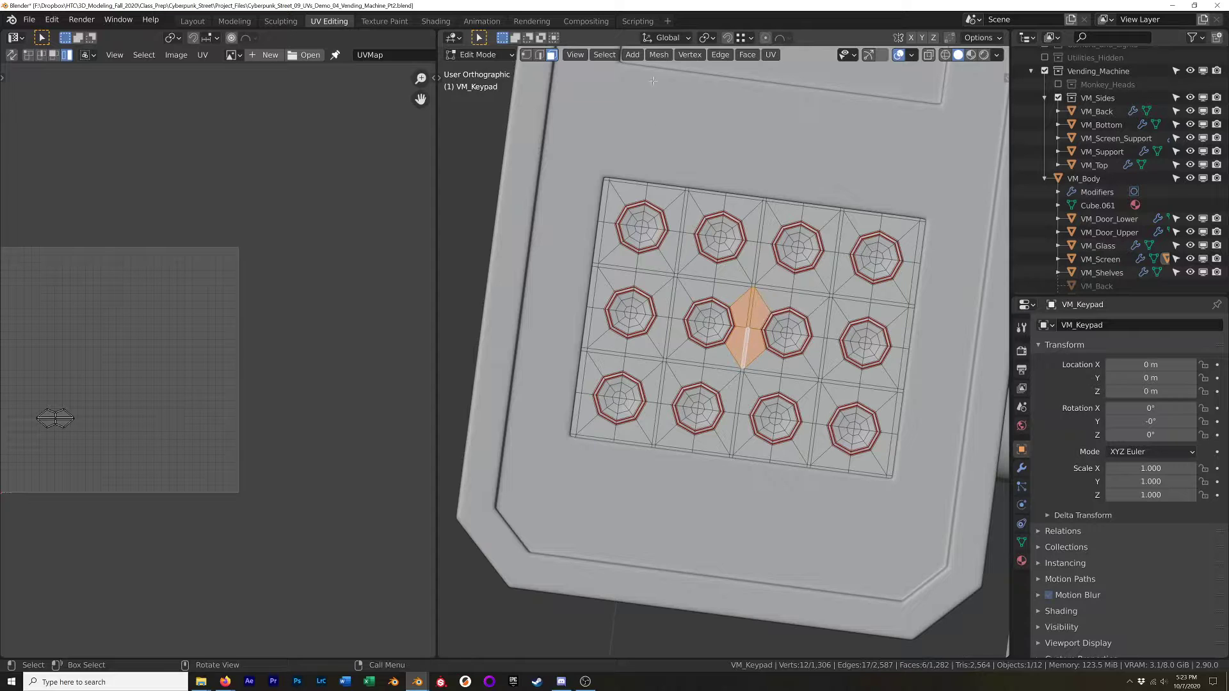
Clear the face selection and try aligning the view to the top of the active element.
key(alt+a)
click(575, 55)
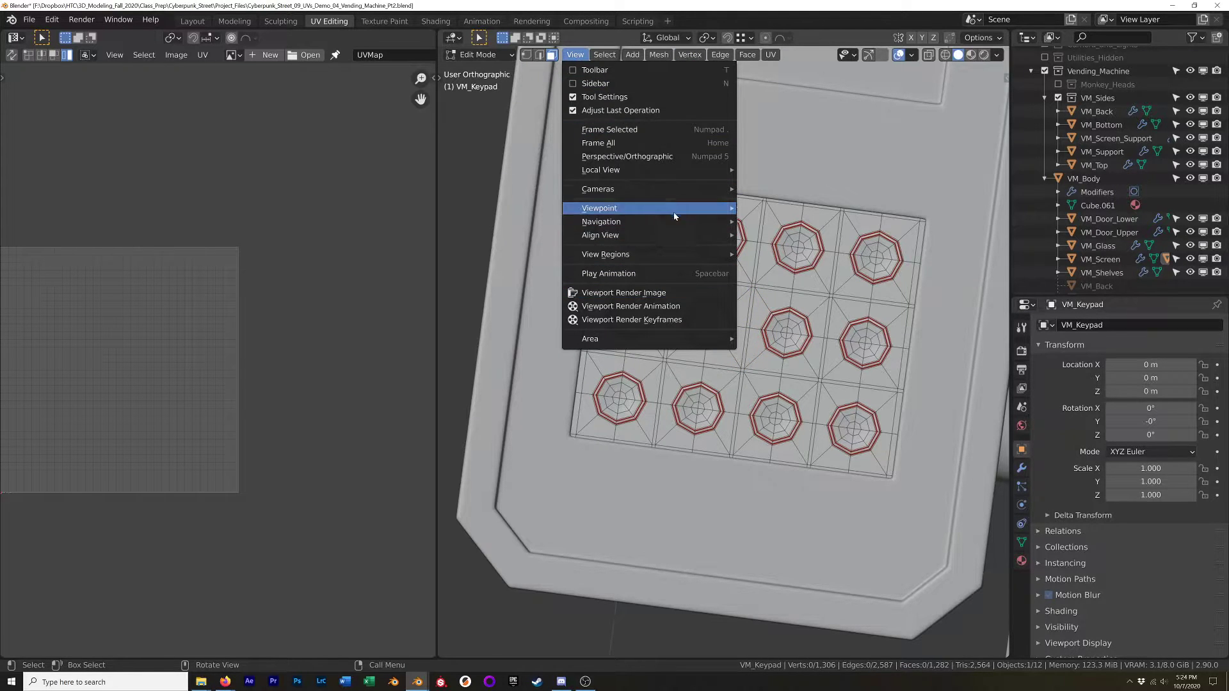
mouse_move(679, 243)
mouse_move(896, 235)
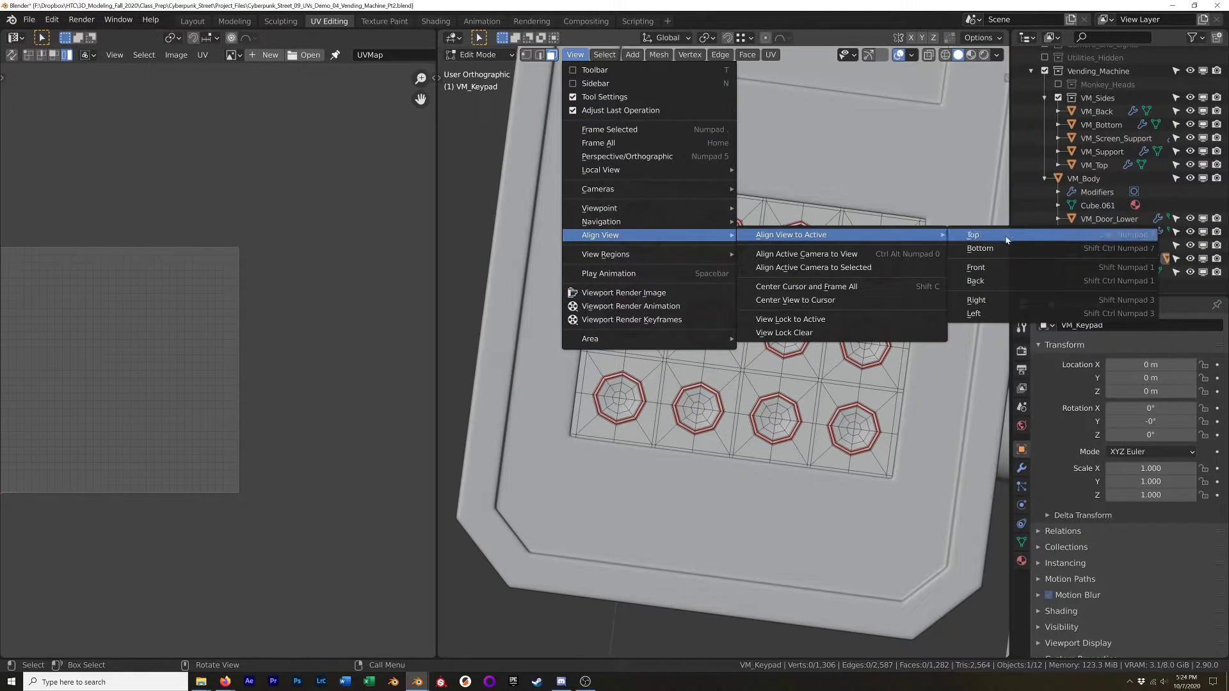
click(1128, 236)
Select one small face on a central button's rim and switch to the standard top view.
scroll(744, 302, up, 10)
shift+middle_drag(758, 515, 655, 332)
scroll(697, 449, up, 9)
click(669, 464)
key(KP_7)
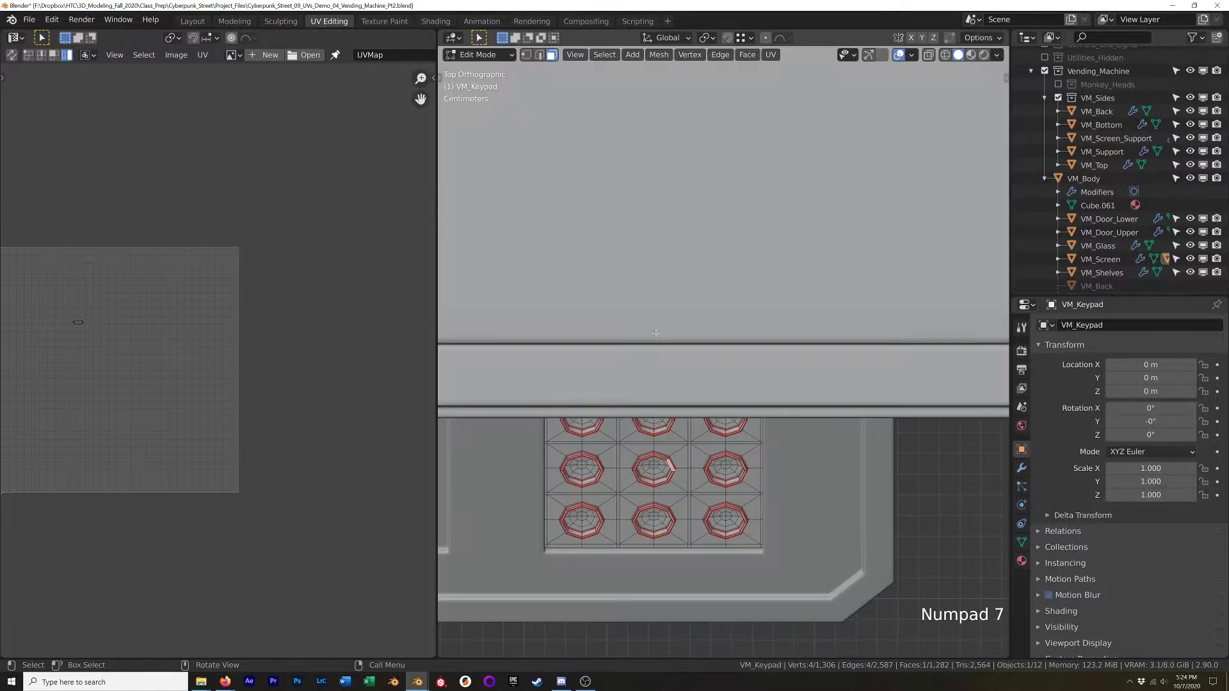
Isolate the keypad object in local view and return to editing its mesh.
middle_drag(680, 478, 678, 424)
scroll(694, 448, down, 8)
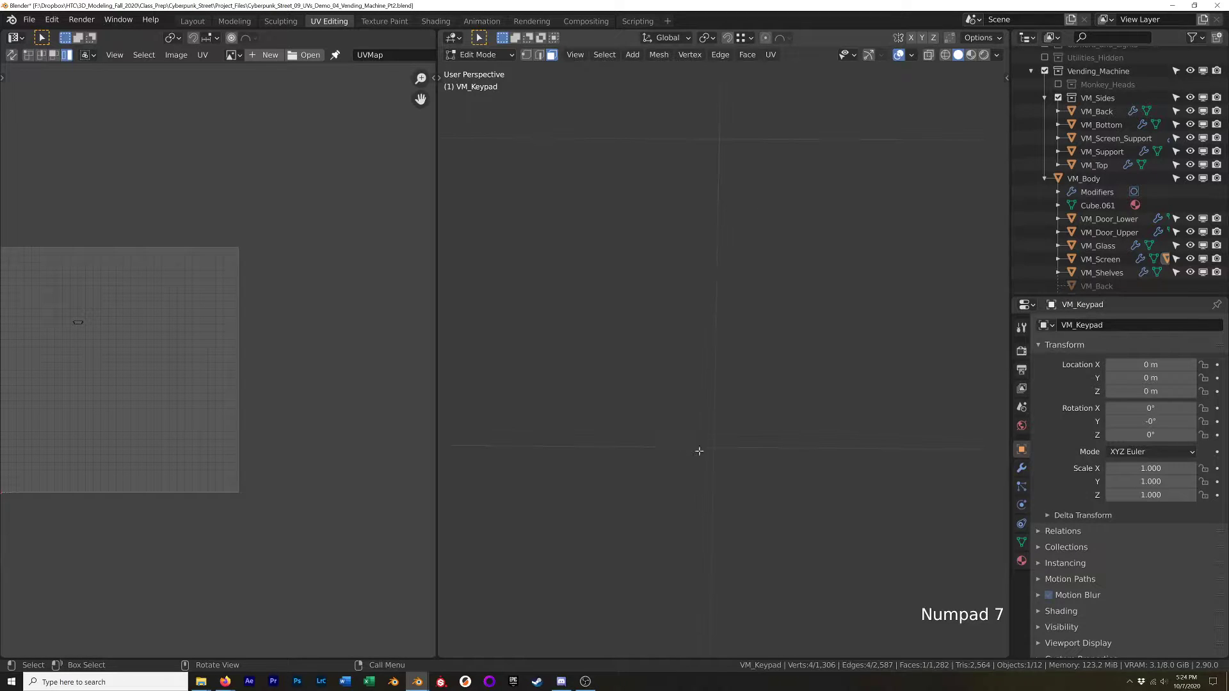
shift+middle_drag(689, 553, 747, 361)
scroll(747, 360, up, 6)
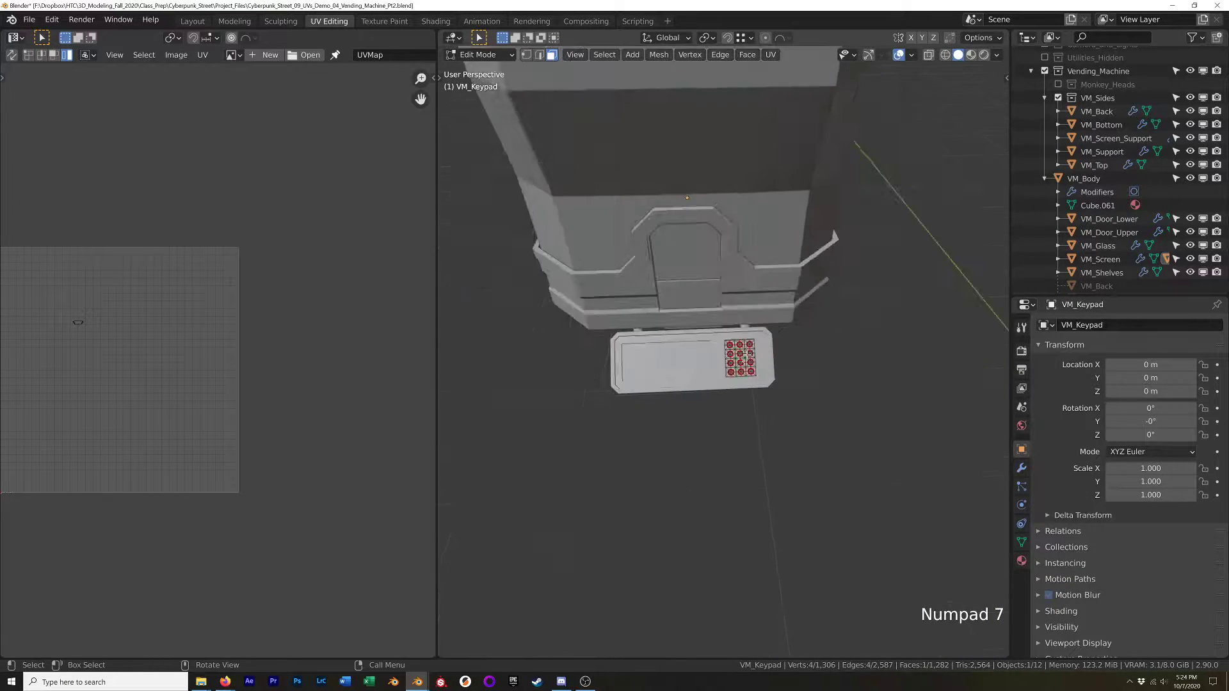
key(Tab)
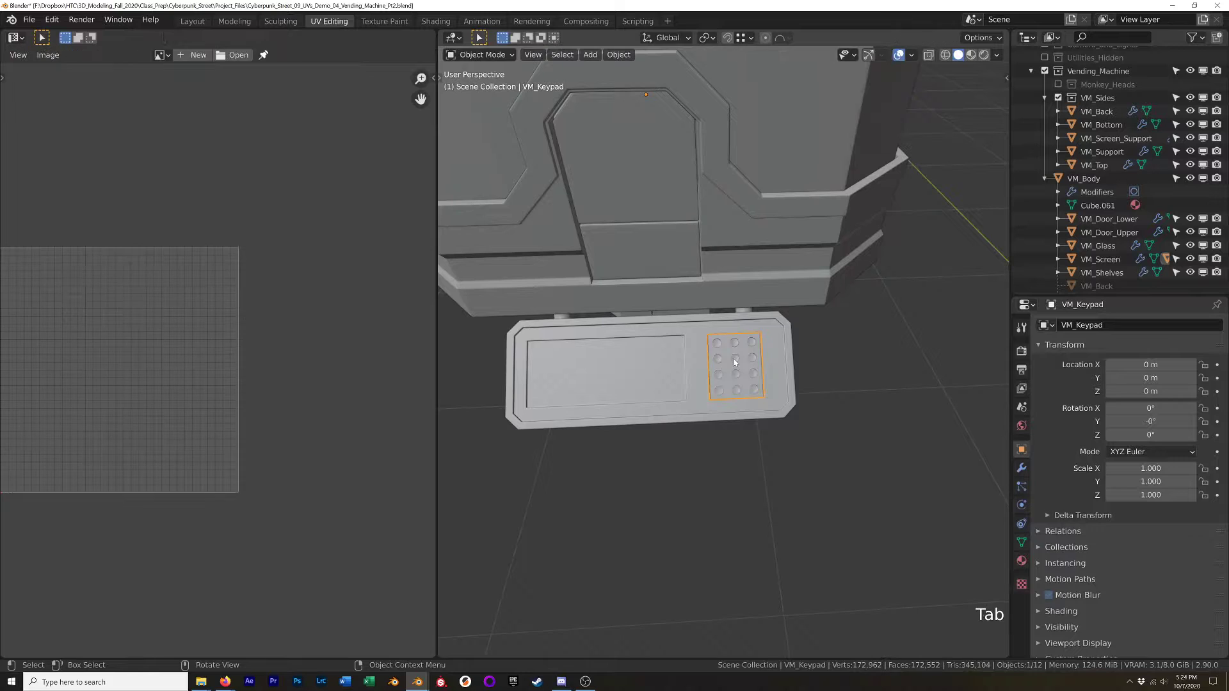
key(KP_Divide)
key(Tab)
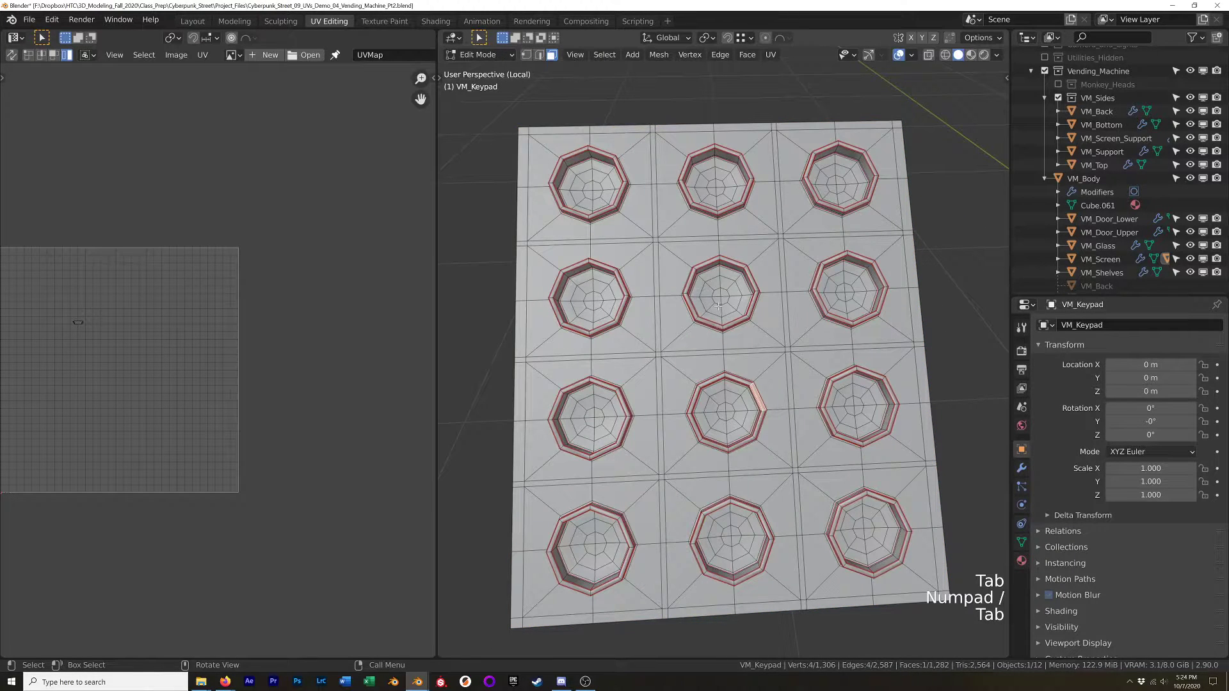
Select the six flat faces between the two central buttons and align the view to the top of the active face.
shift+click(701, 343)
shift+click(749, 360)
shift+click(748, 350)
shift+click(741, 340)
shift+click(712, 364)
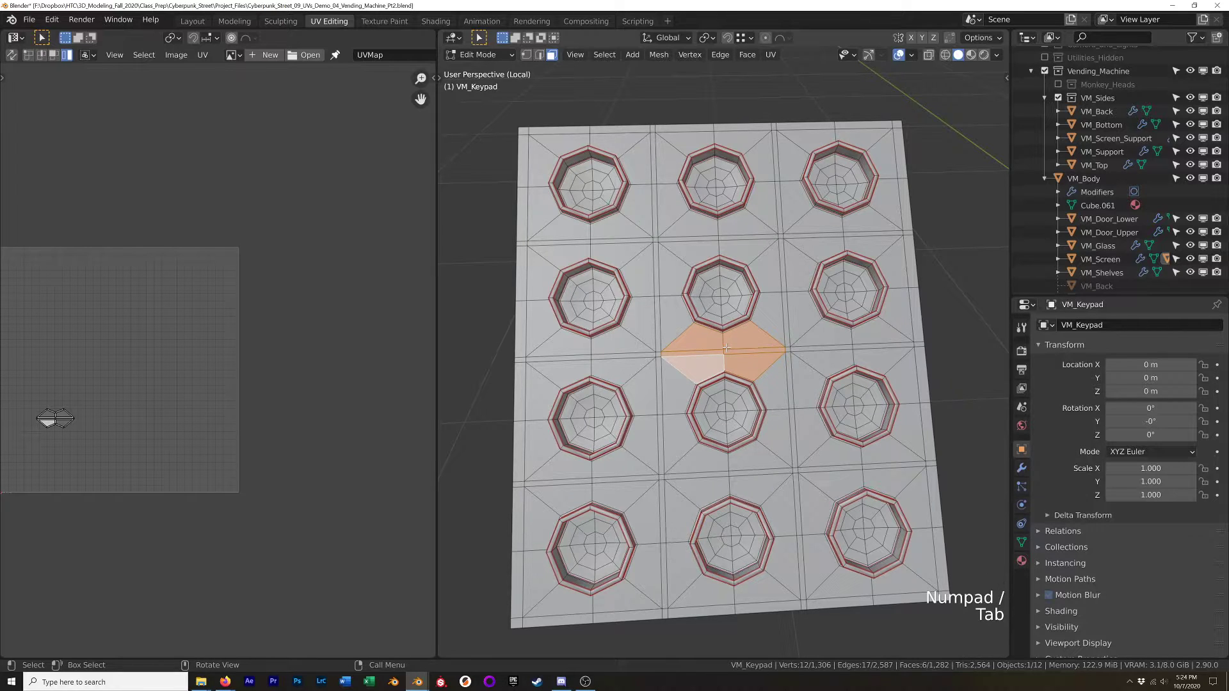
click(575, 55)
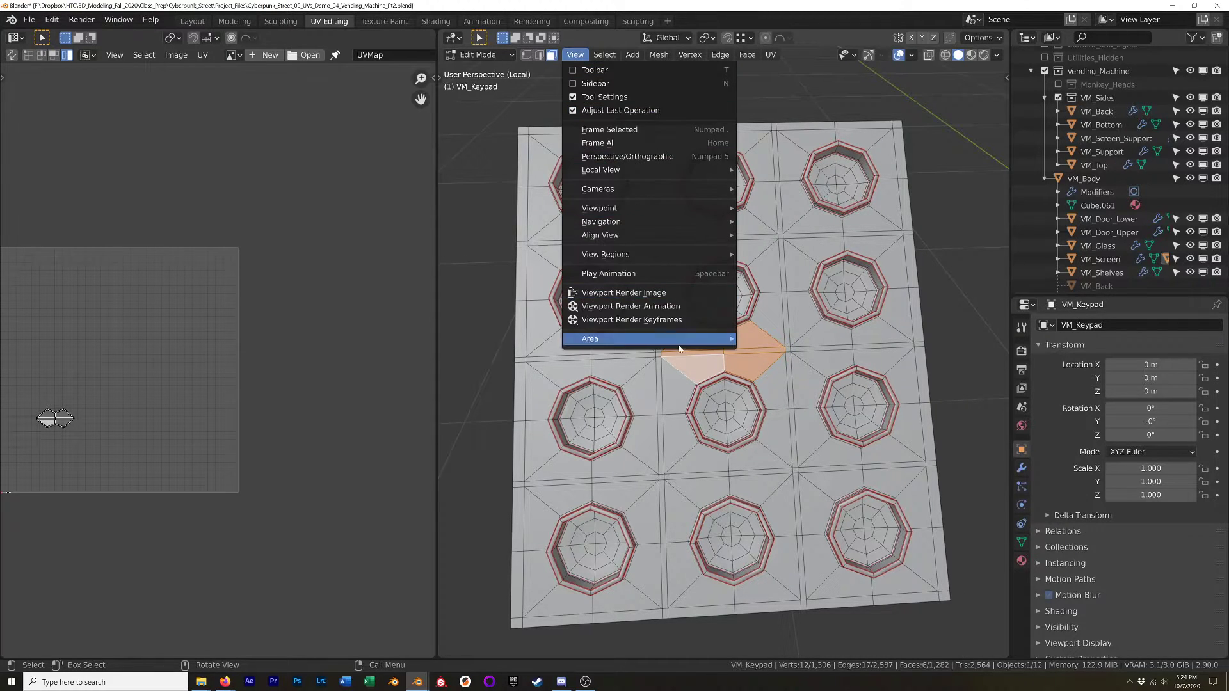
mouse_move(723, 235)
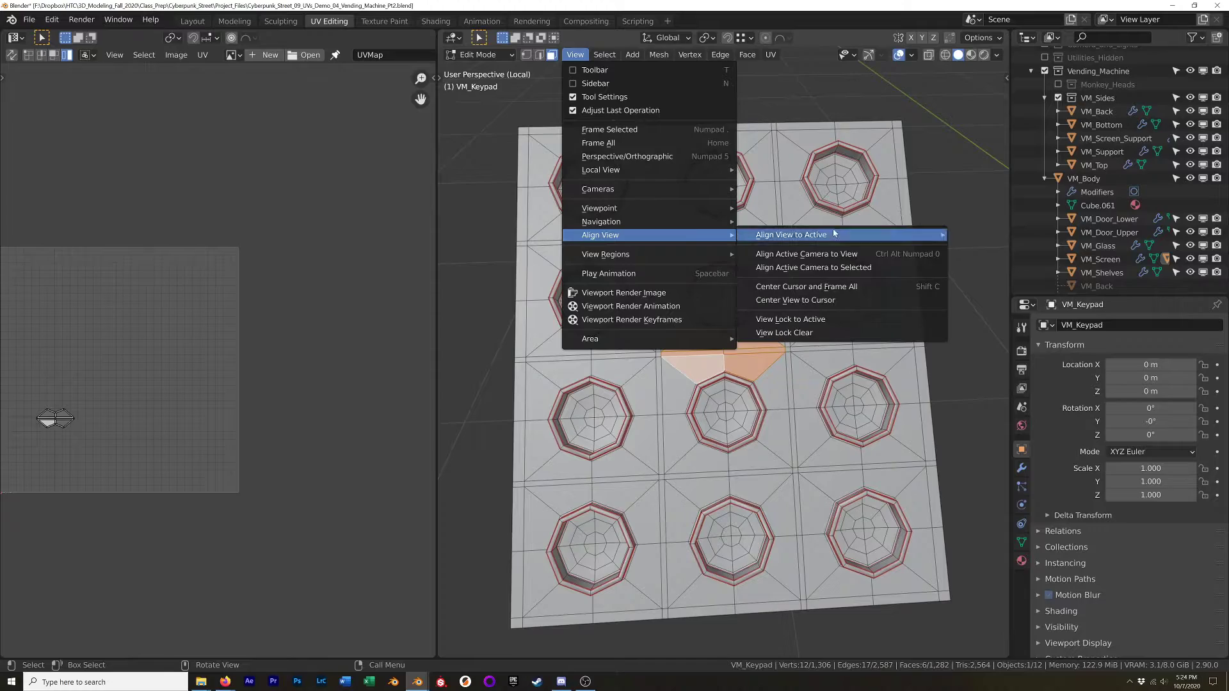
click(960, 237)
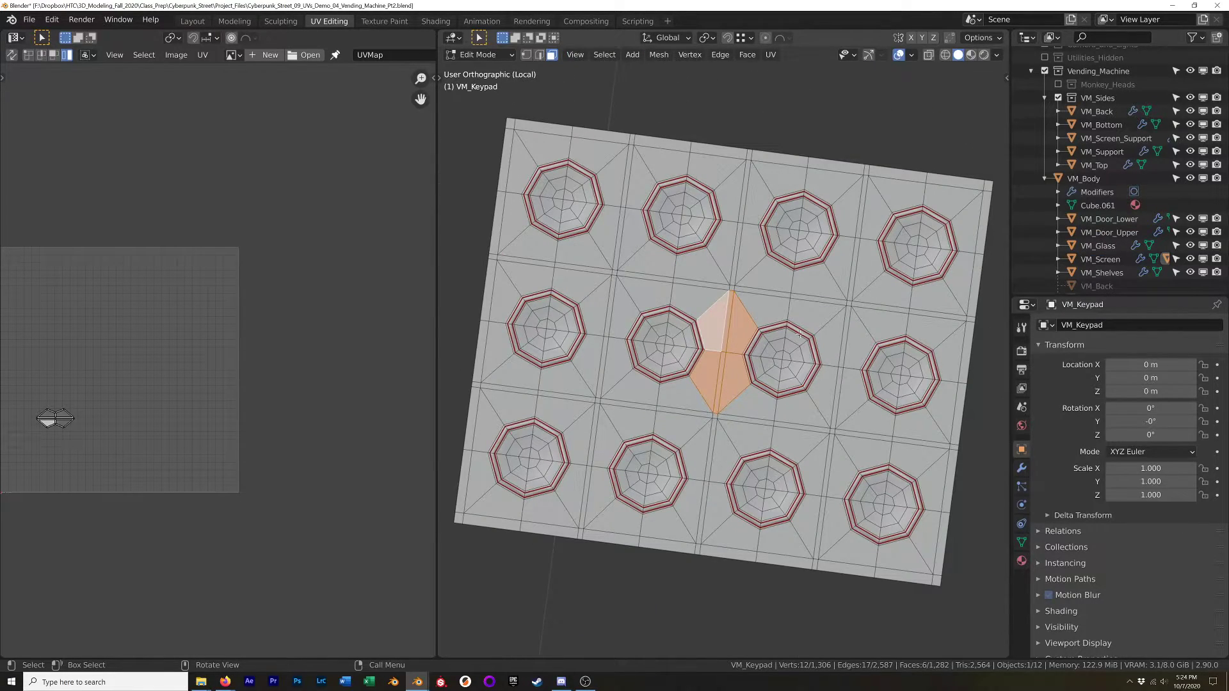
Select the two narrow strip faces between the central buttons and align the view to the top of the active strip.
click(741, 334)
key(shift+KP_7)
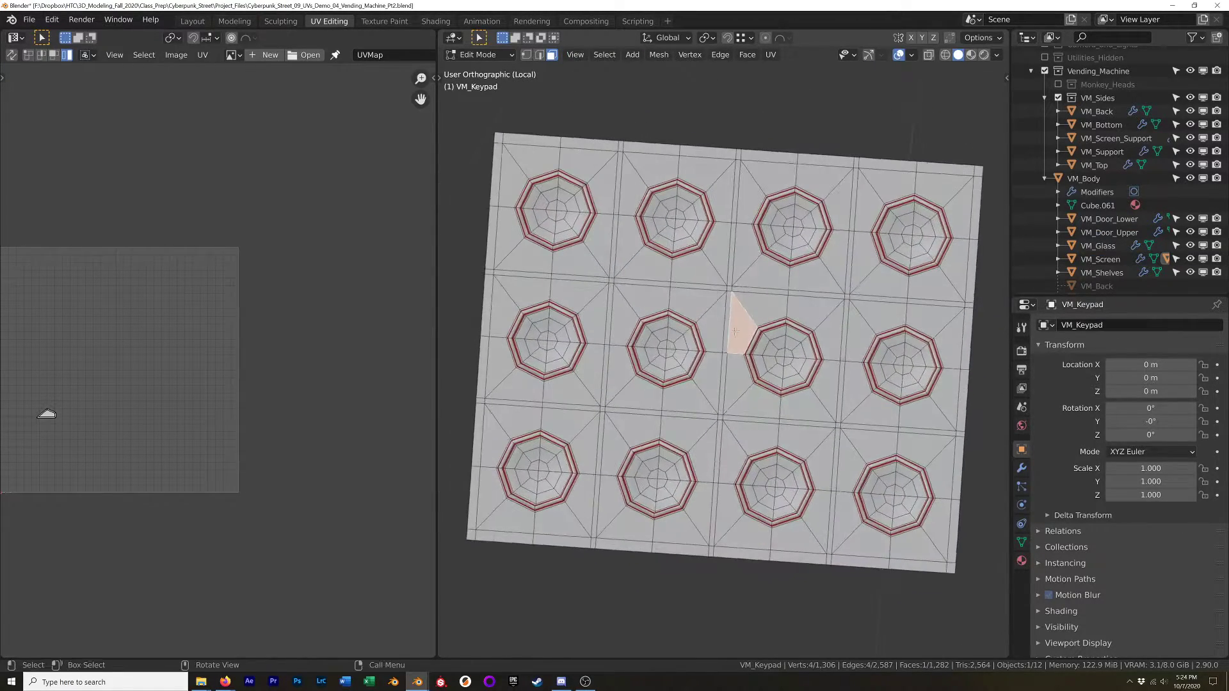
click(727, 331)
shift+click(724, 362)
click(575, 55)
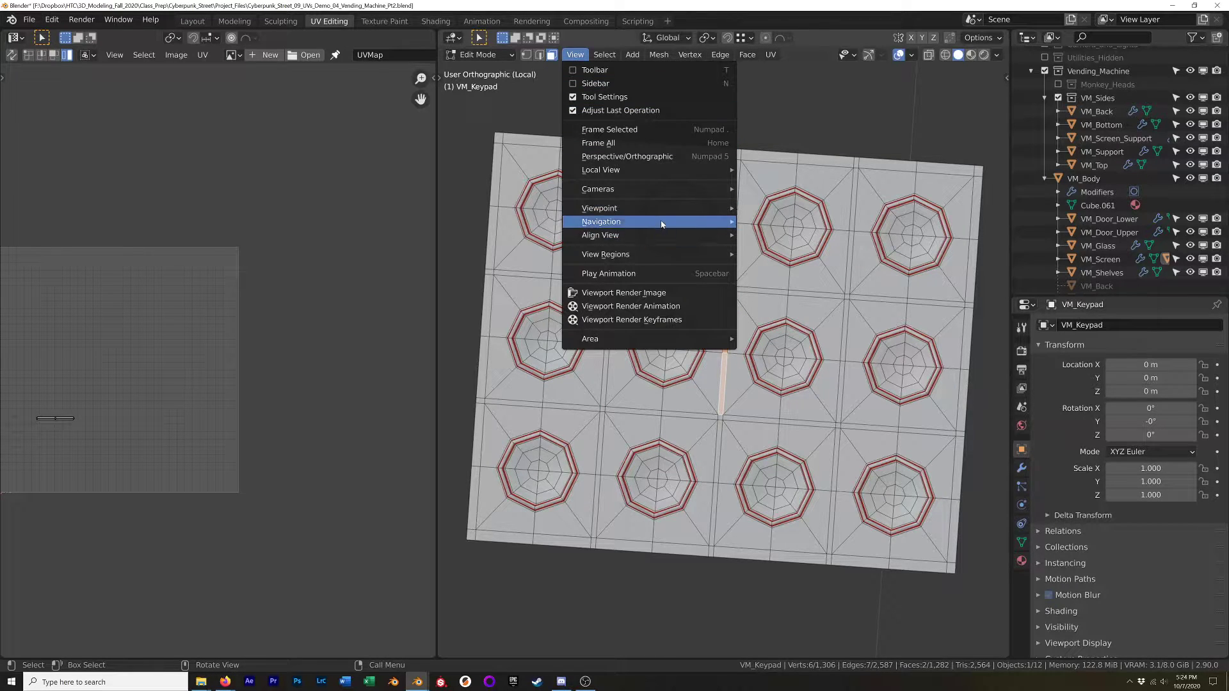
mouse_move(659, 237)
mouse_move(842, 241)
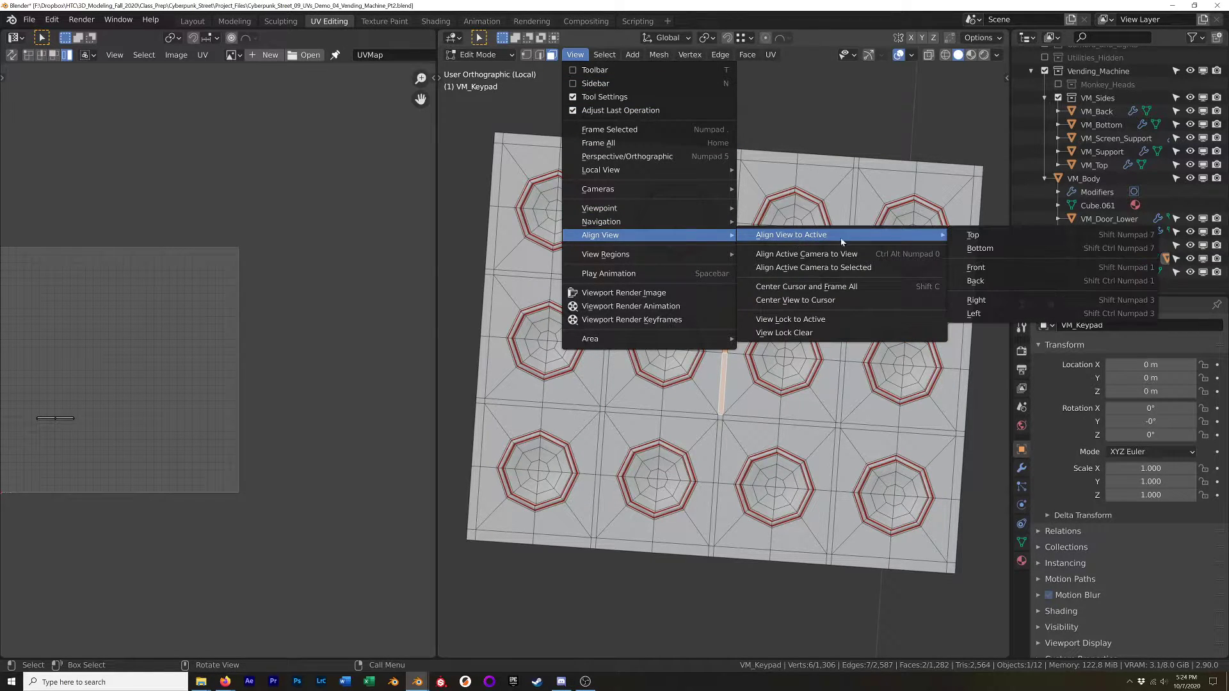
click(974, 235)
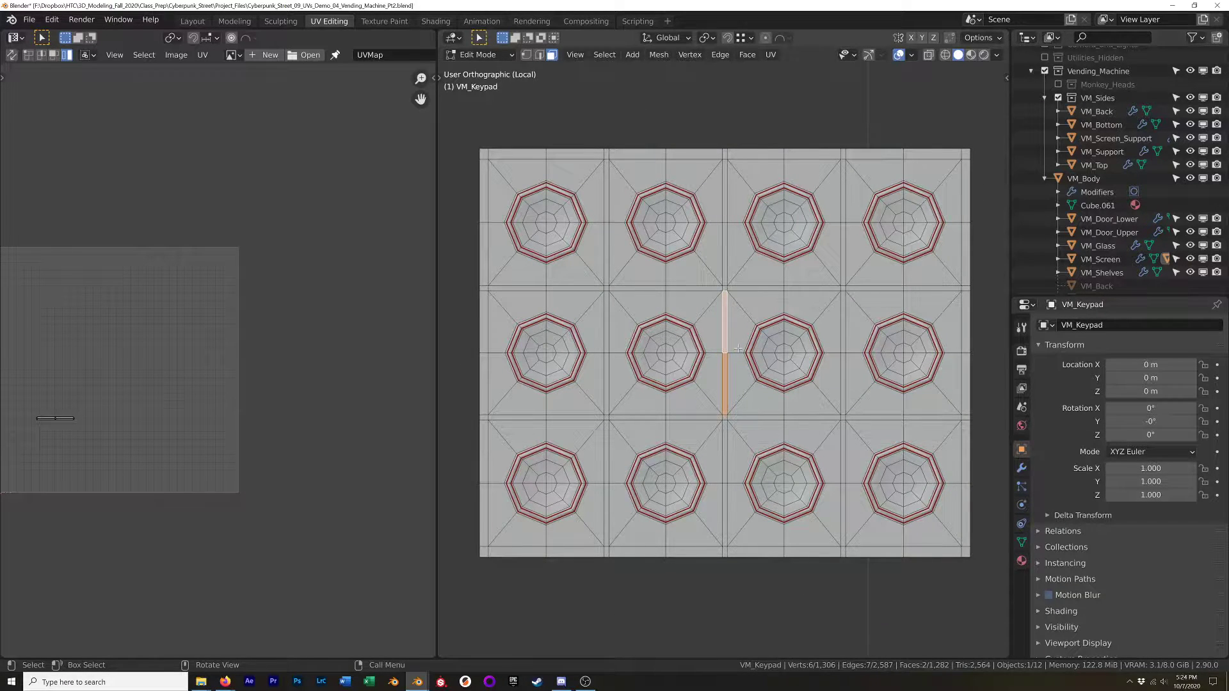
Leave mesh editing and align the view to the top of the keypad object in Object Mode.
scroll(742, 340, down, 7)
middle_drag(741, 340, 705, 247)
key(Tab)
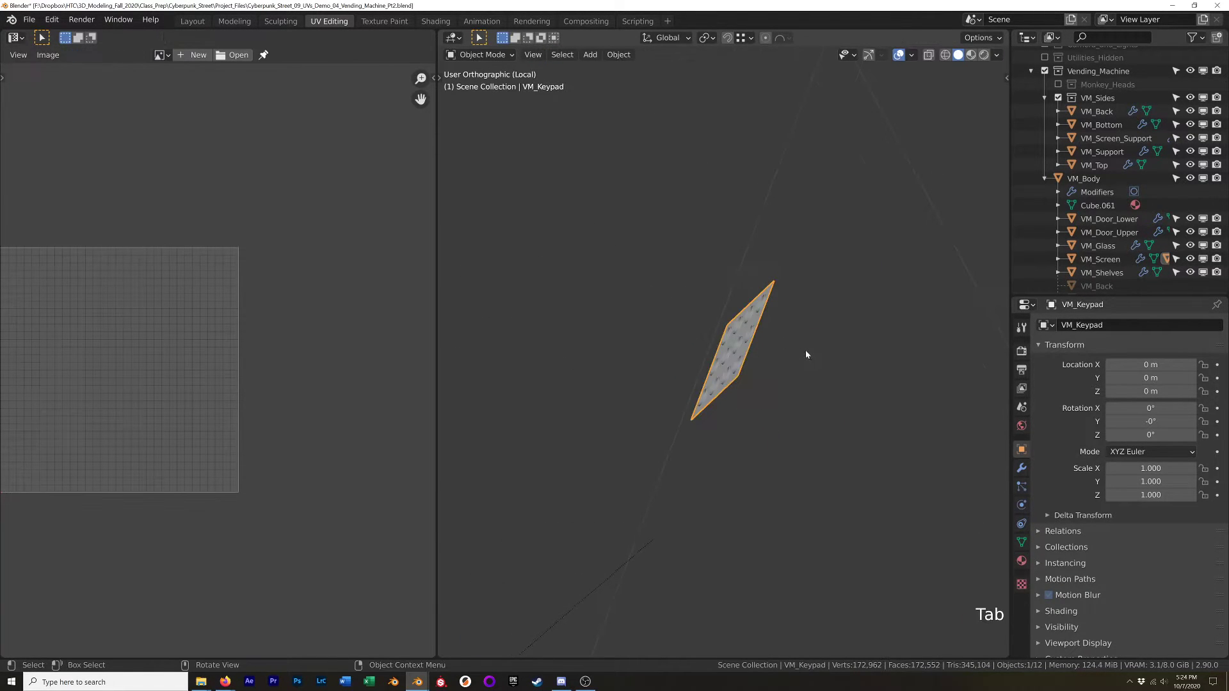
middle_drag(806, 354, 746, 397)
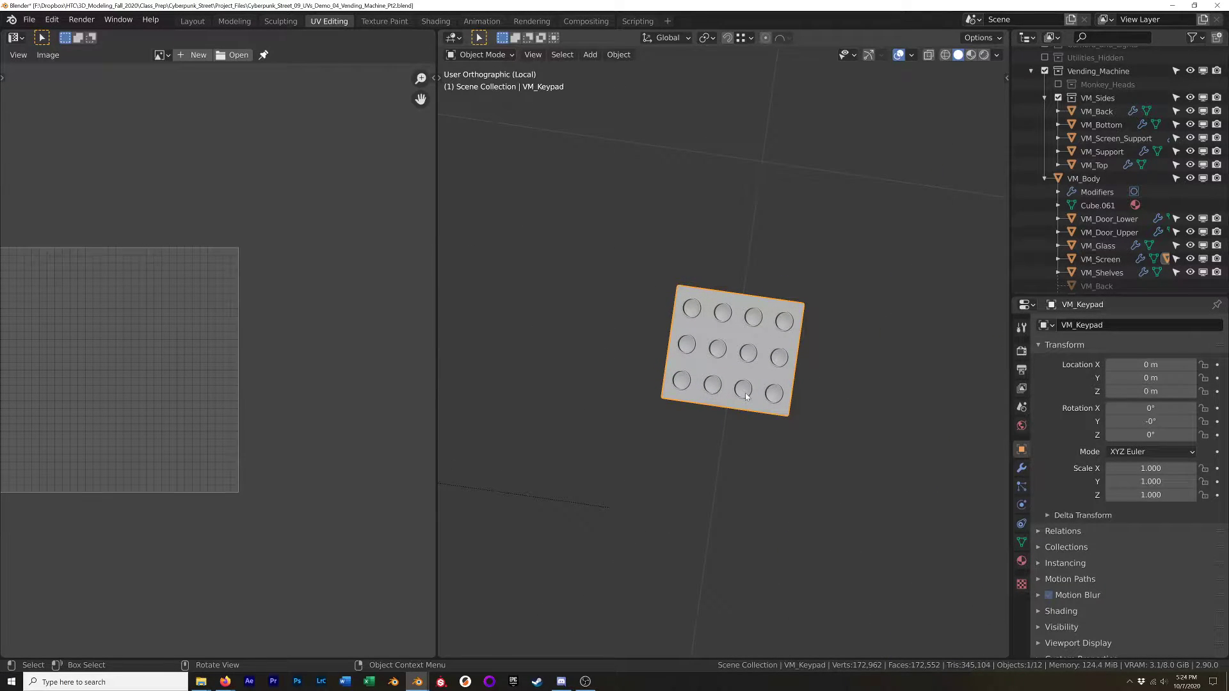
key(ctrl+KP_7)
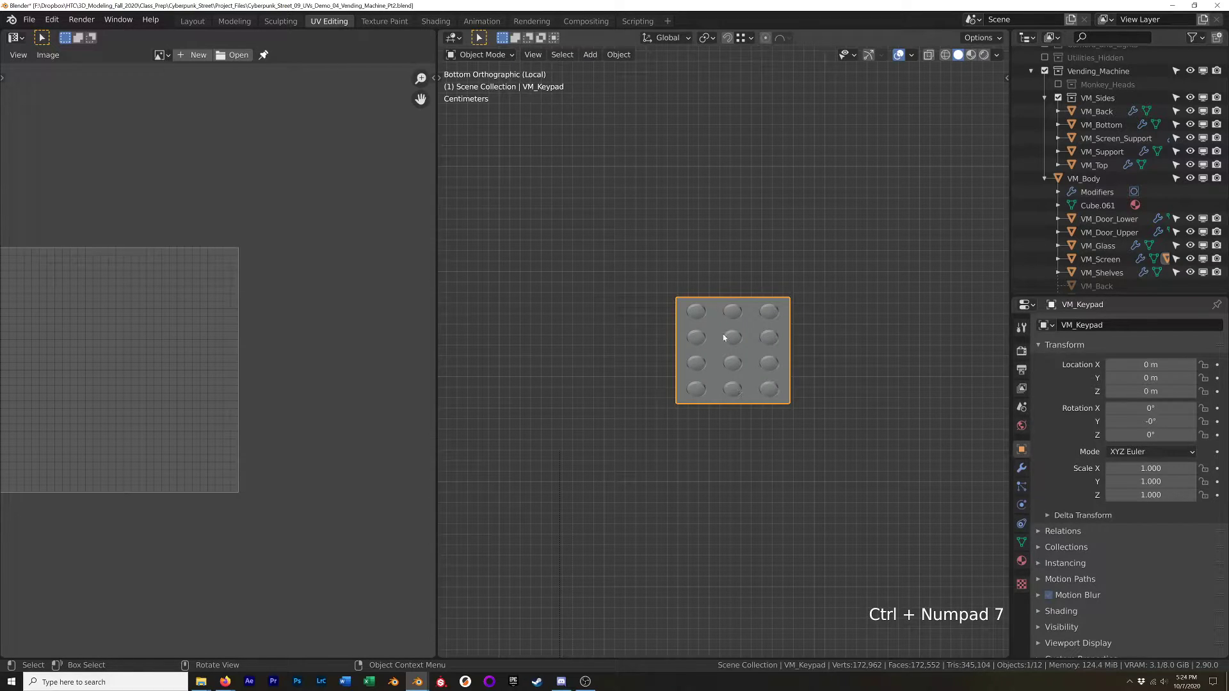
key(shift+KP_7)
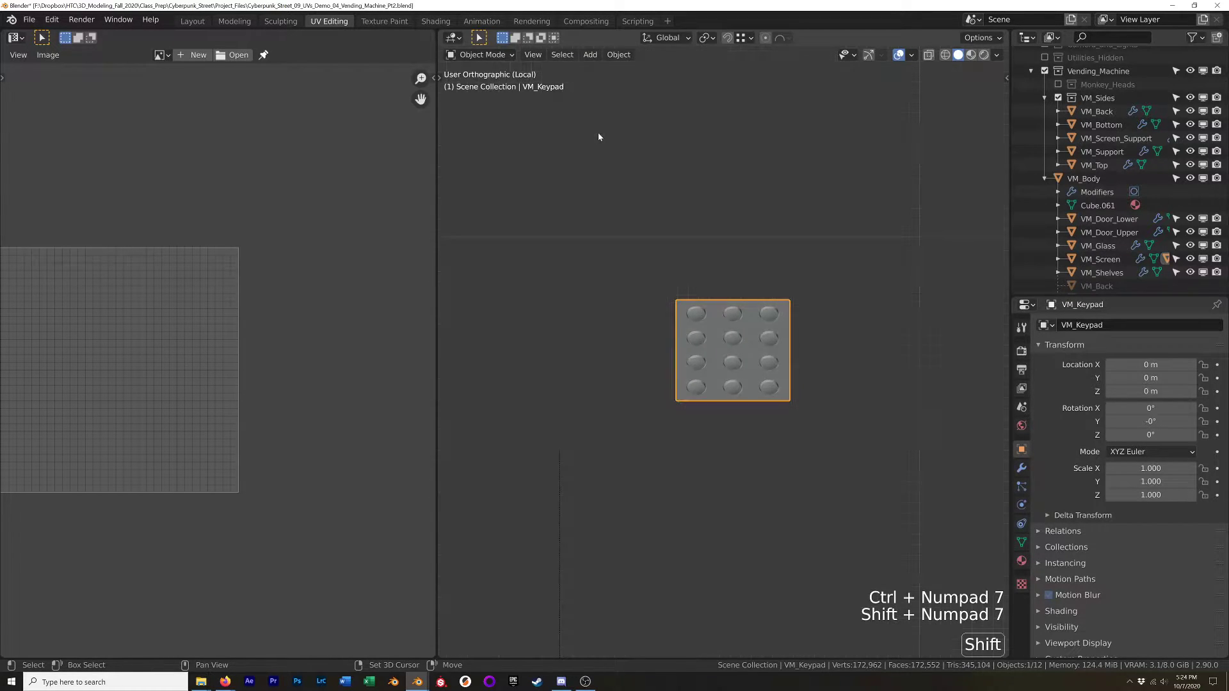
scroll(740, 316, up, 3)
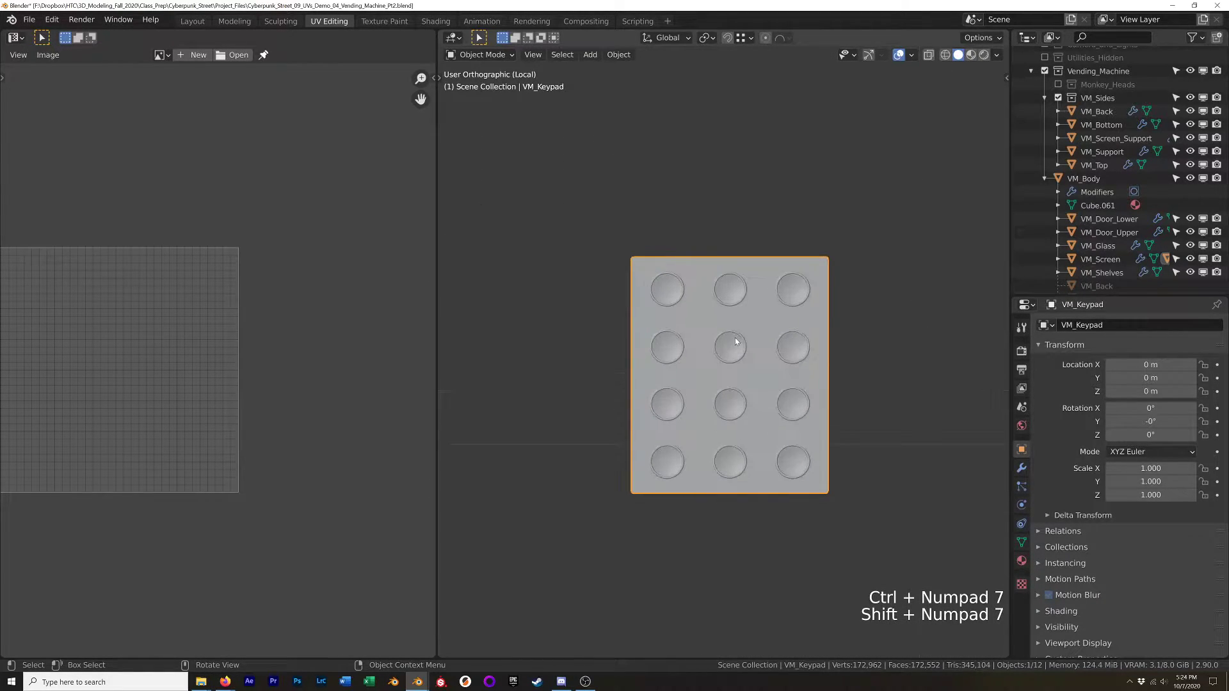
Select the whole keypad mesh in Edit Mode and move the twelve button cap UV islands outside the UV tile.
key(Tab)
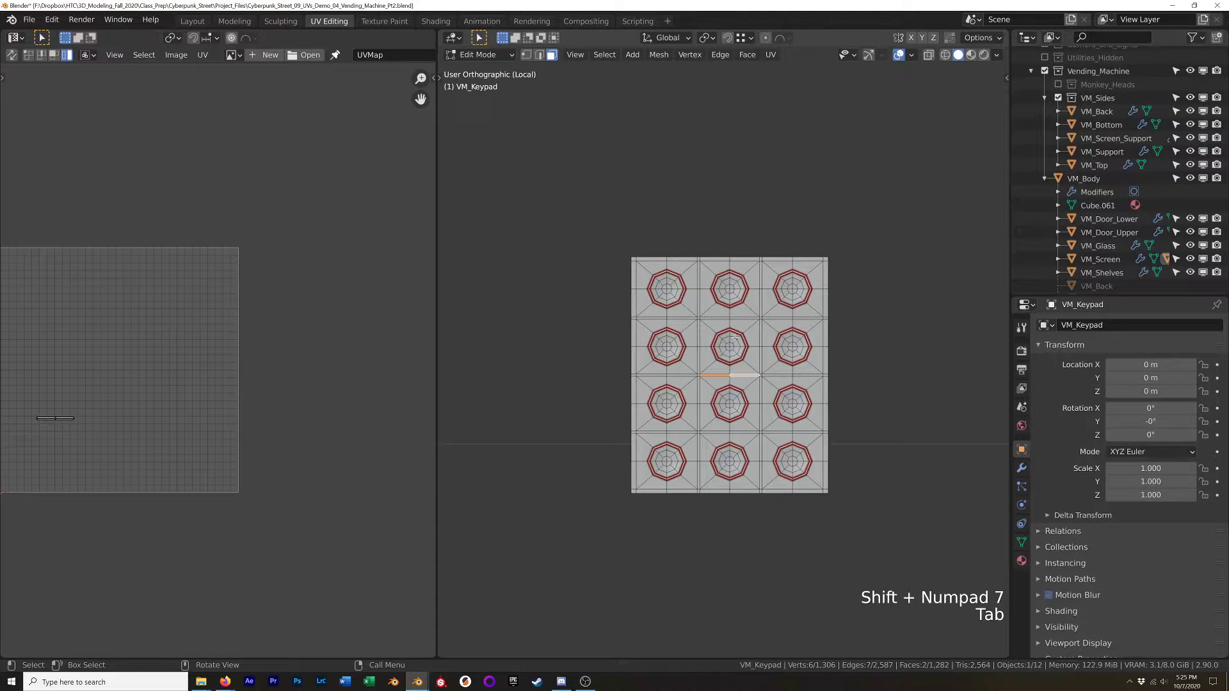
key(a)
scroll(214, 376, down, 3)
shift+middle_drag(199, 386, 302, 347)
scroll(301, 341, up, 4)
scroll(304, 342, up, 2)
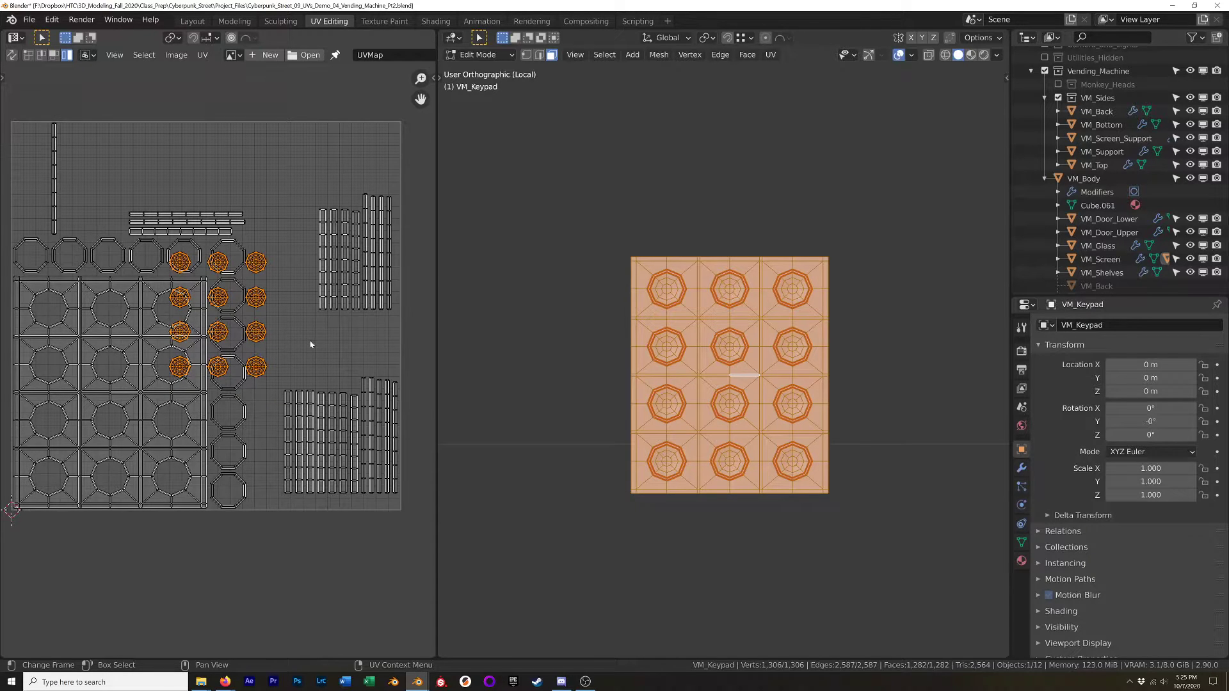
scroll(311, 345, down, 2)
key(g)
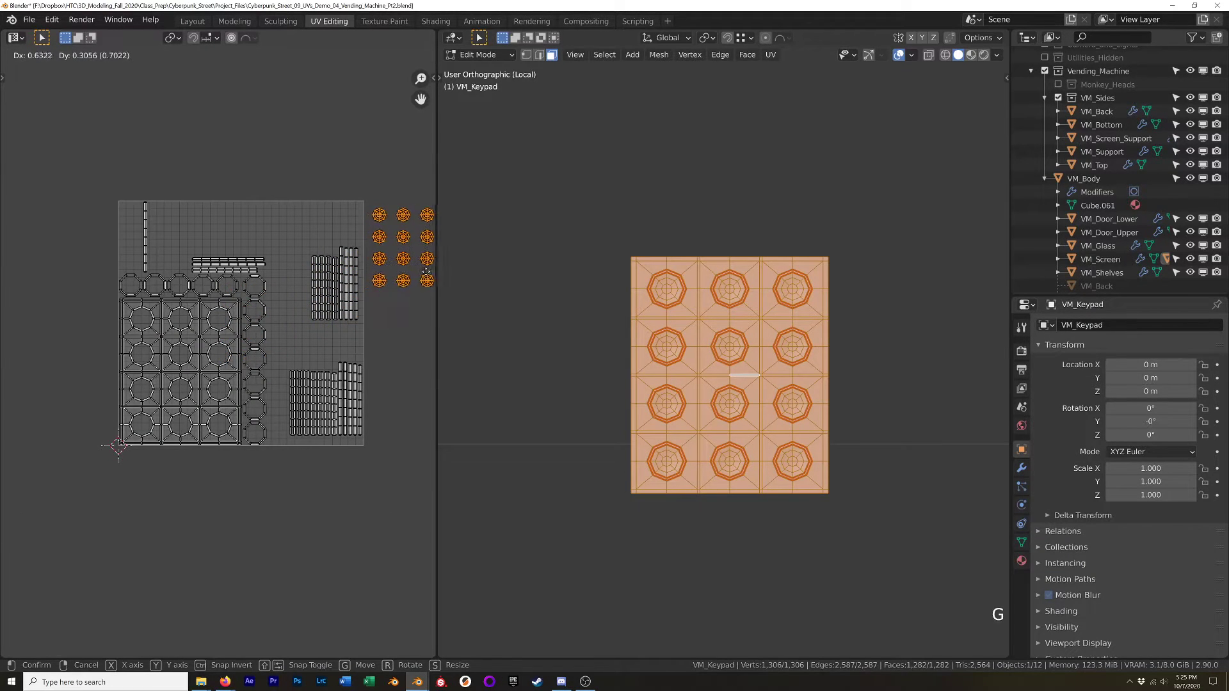
click(427, 273)
Select all twelve button caps as linked faces delimited by seam and project their UVs from the upright keypad view.
click(755, 334)
click(793, 349)
key(l)
key(l)
key(l)
key(l)
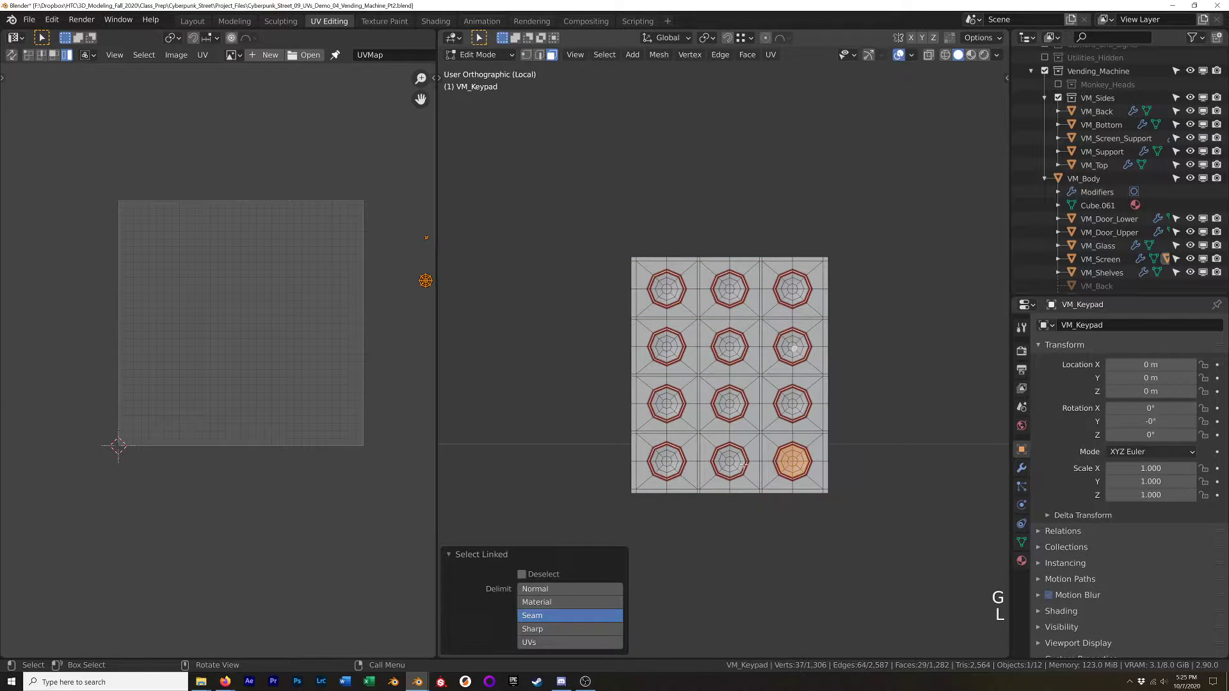
key(l)
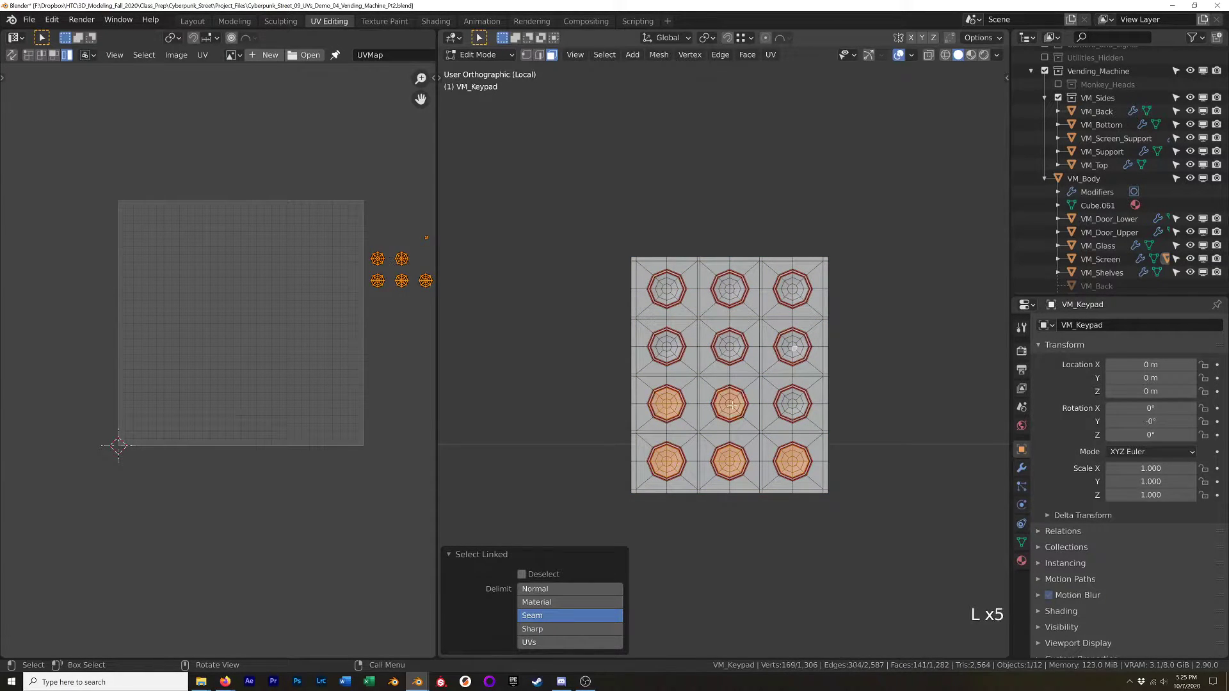
key(l)
key(l)
key(l)
key(l)
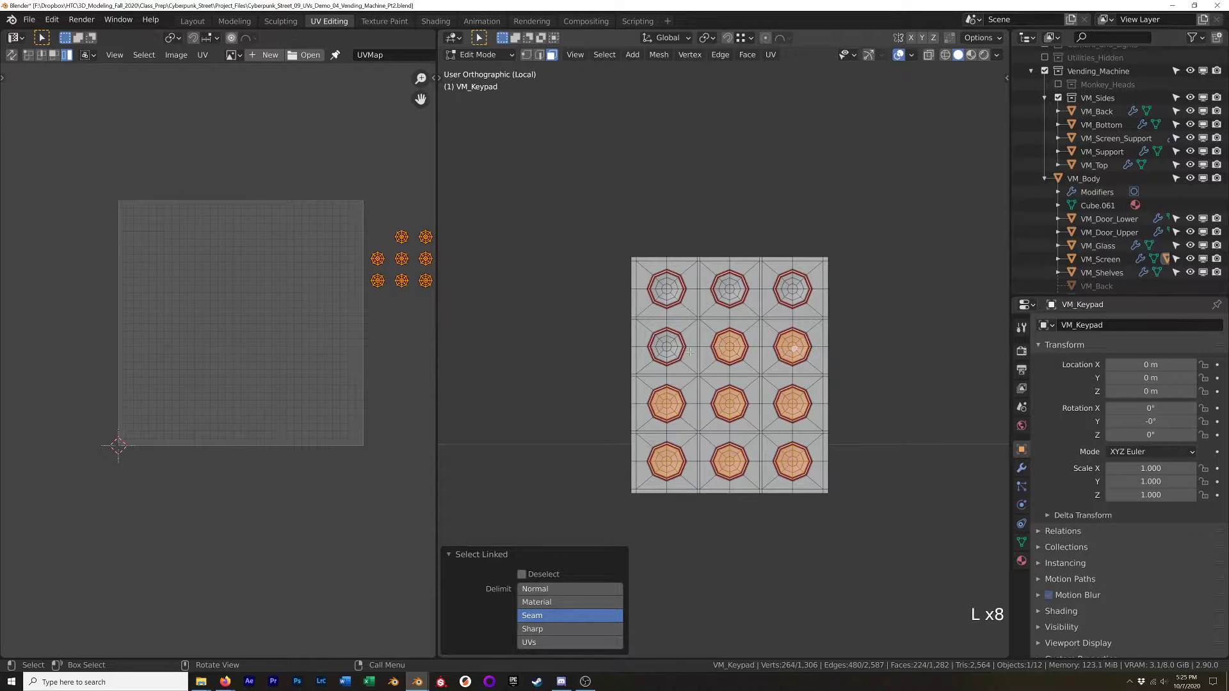
key(l)
key(l)
key(l)
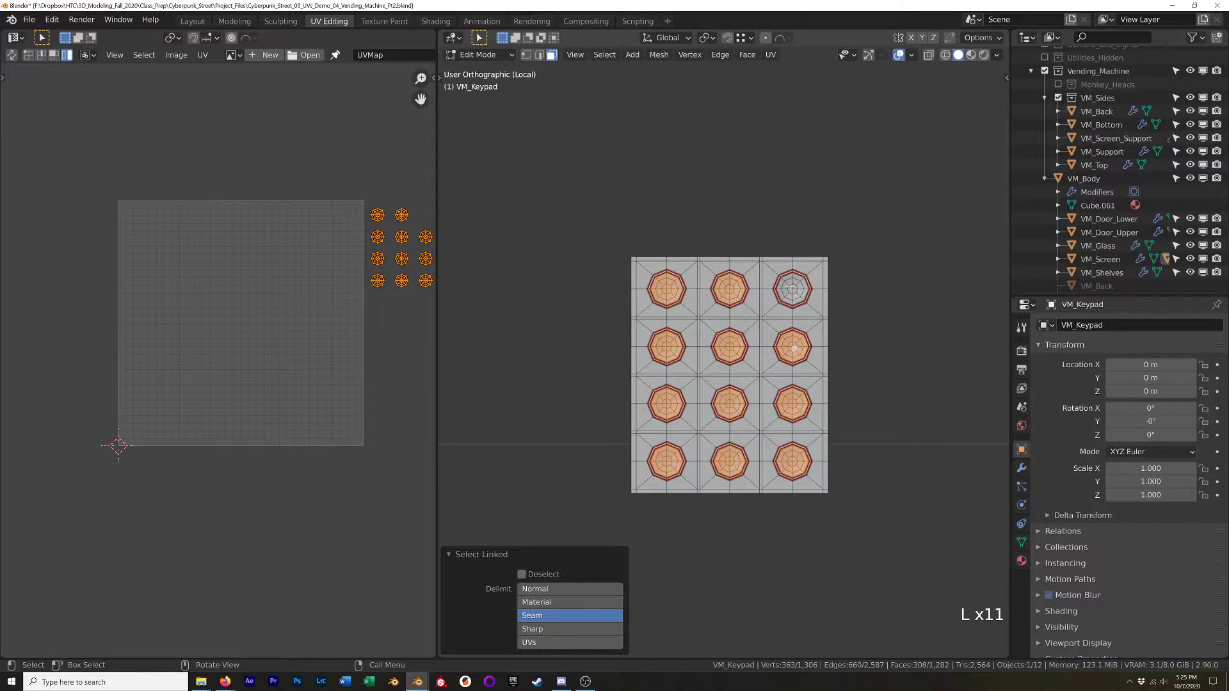
key(u)
click(791, 288)
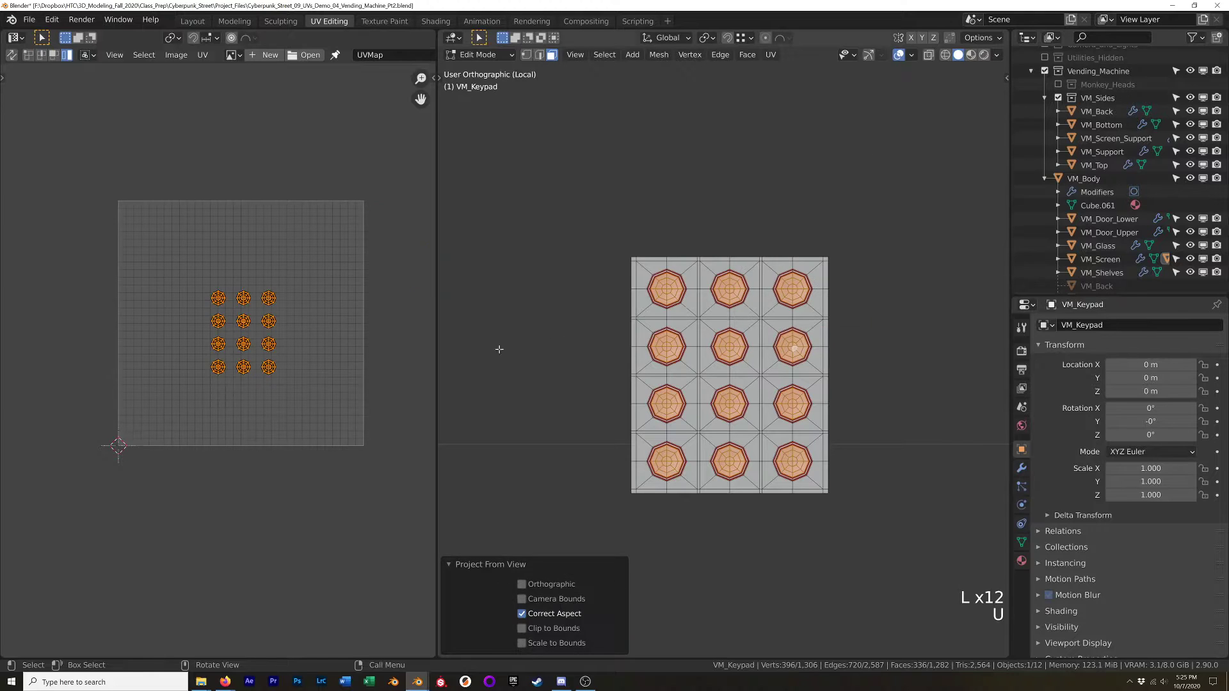
Move the twelve projected button cap UV islands beside the UV tile and leave mesh editing.
key(g)
click(392, 369)
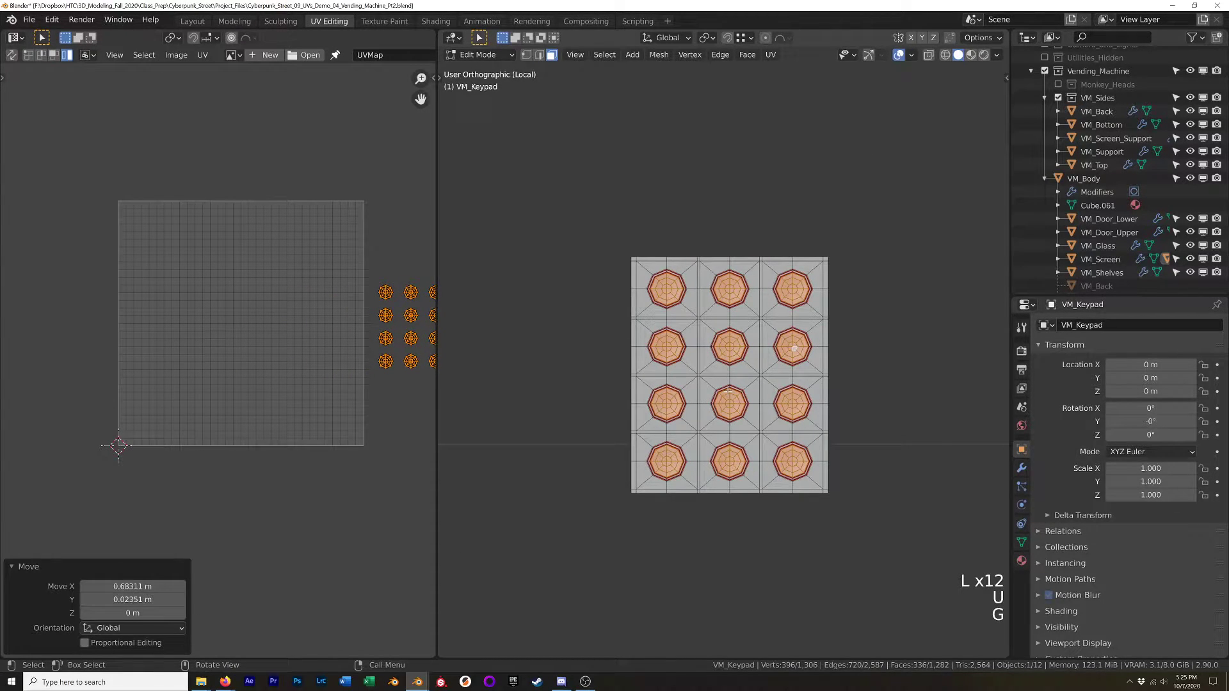
key(Tab)
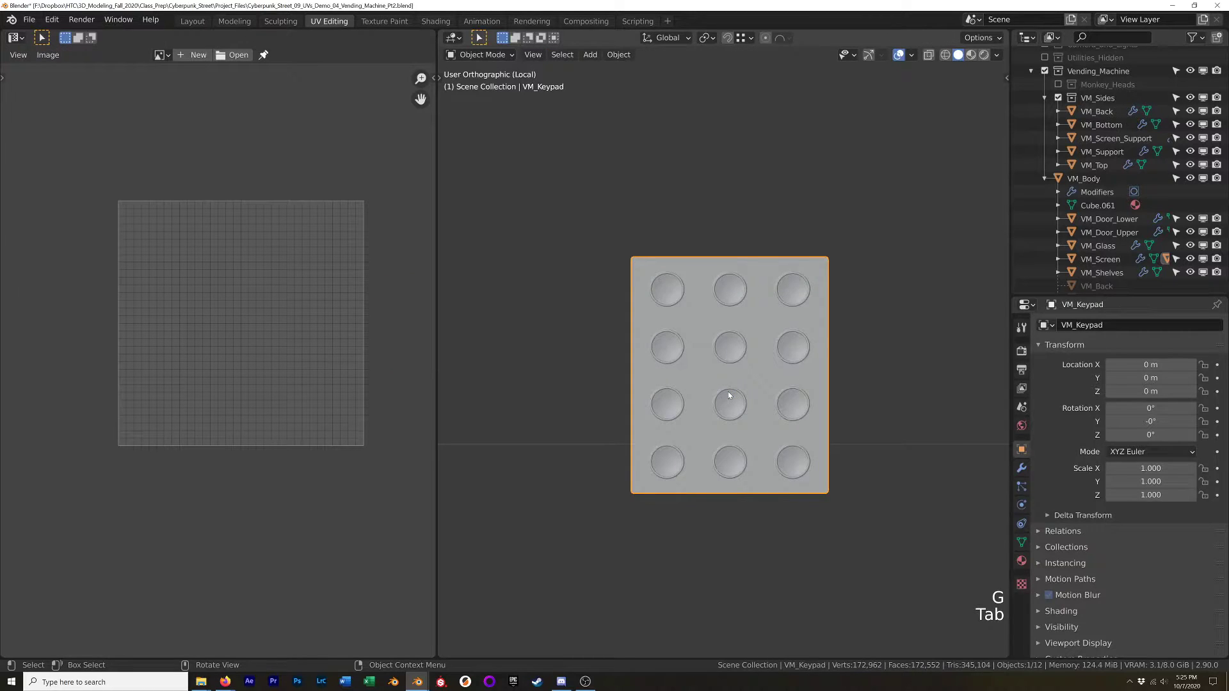
Exit local view and join the keypad into the VM_Screen object.
key(KP_Divide)
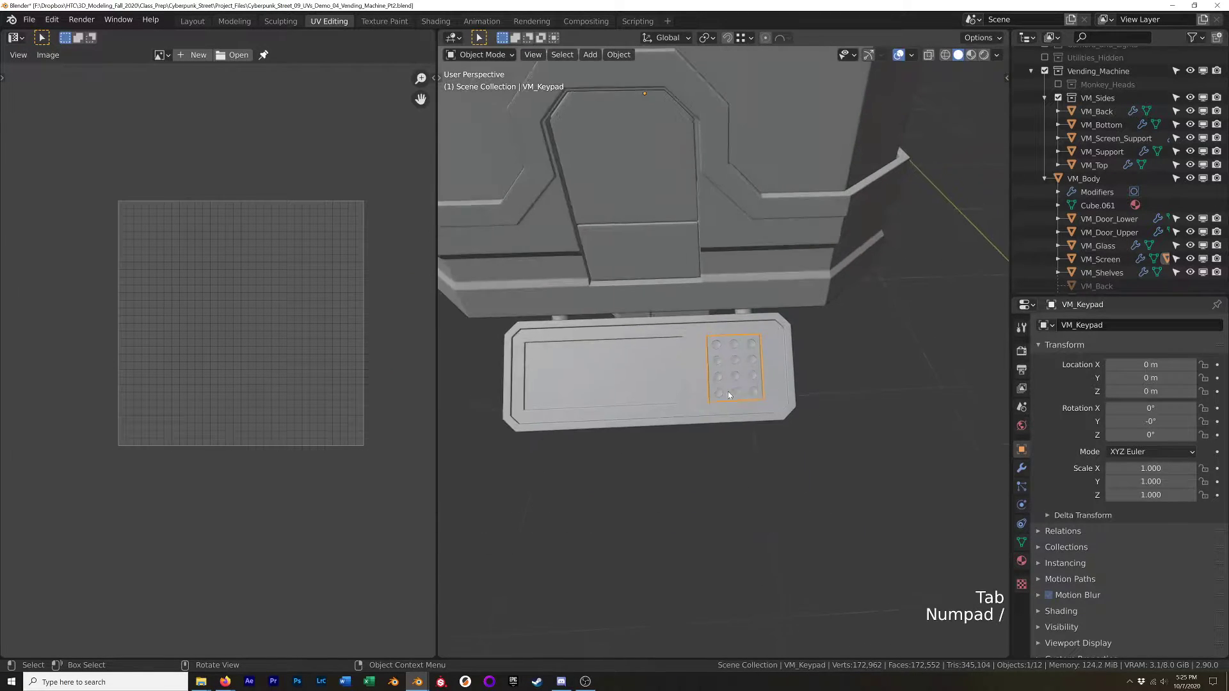
key(shift)
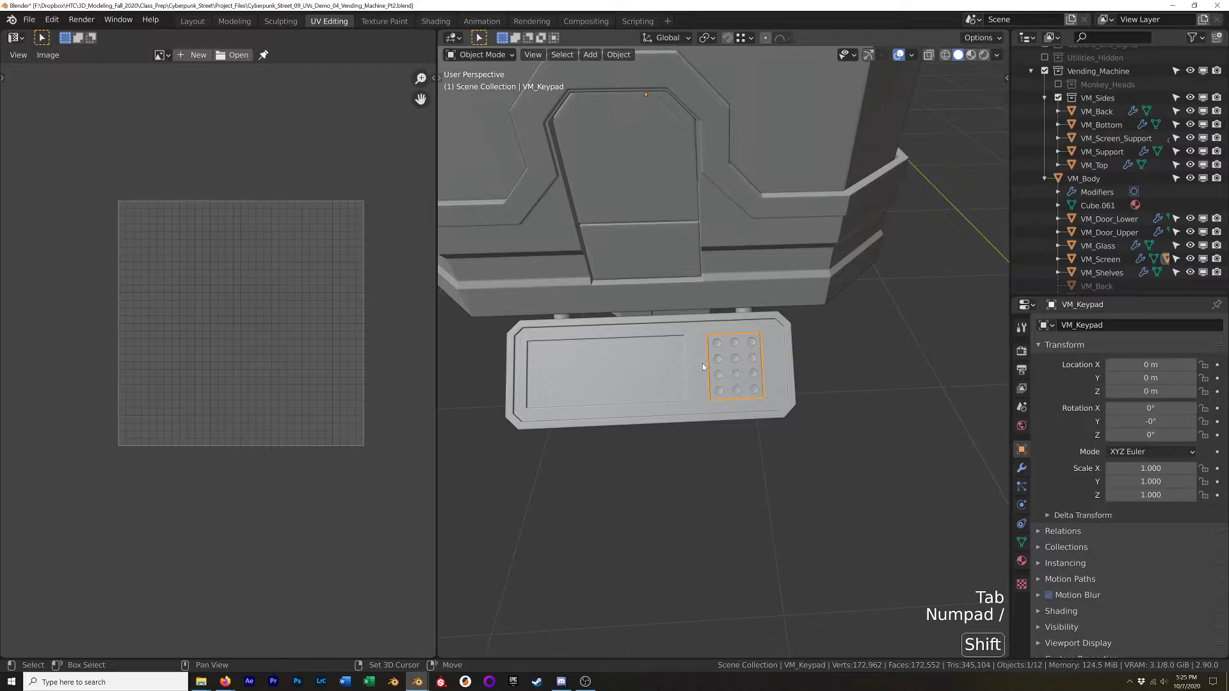
shift+click(692, 370)
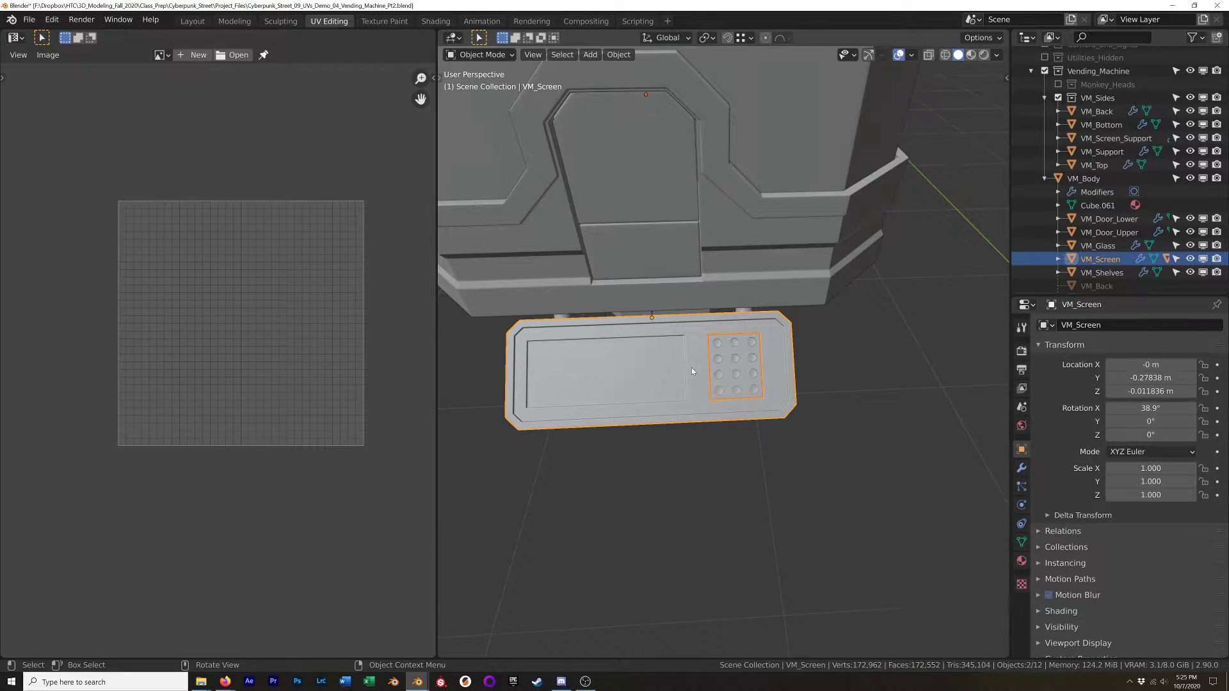
key(ctrl+j)
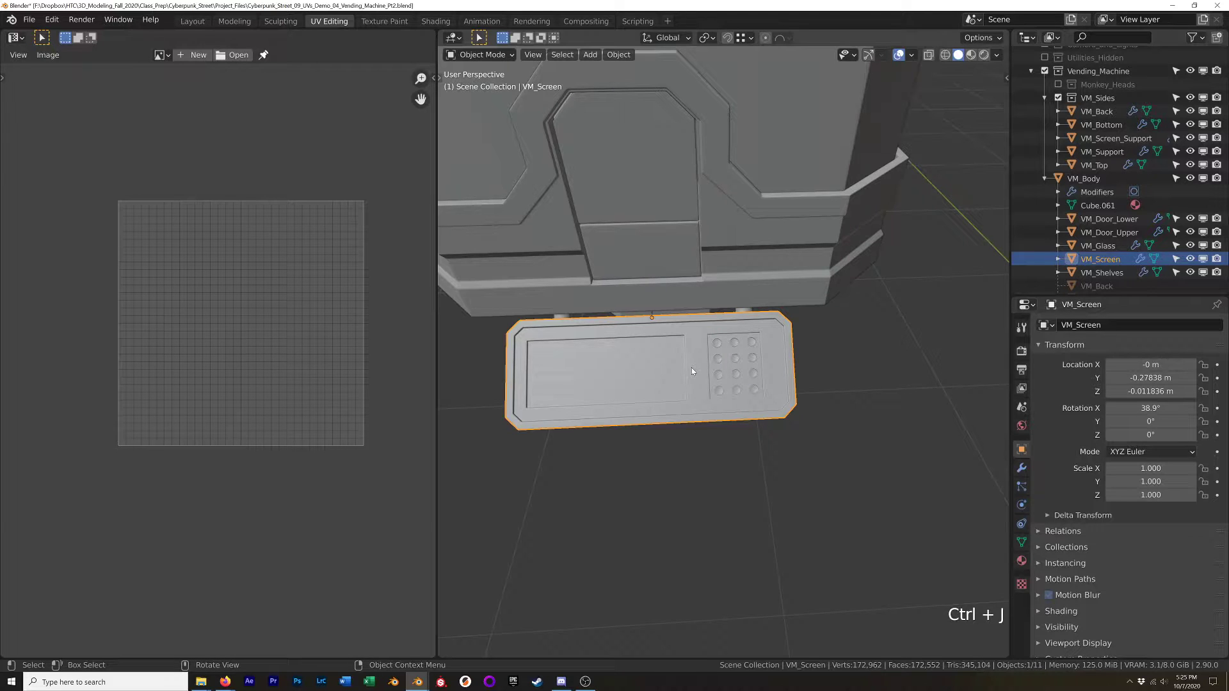
Edit the joined VM_Screen mesh and select all of its geometry.
middle_drag(718, 370, 616, 352)
key(Tab)
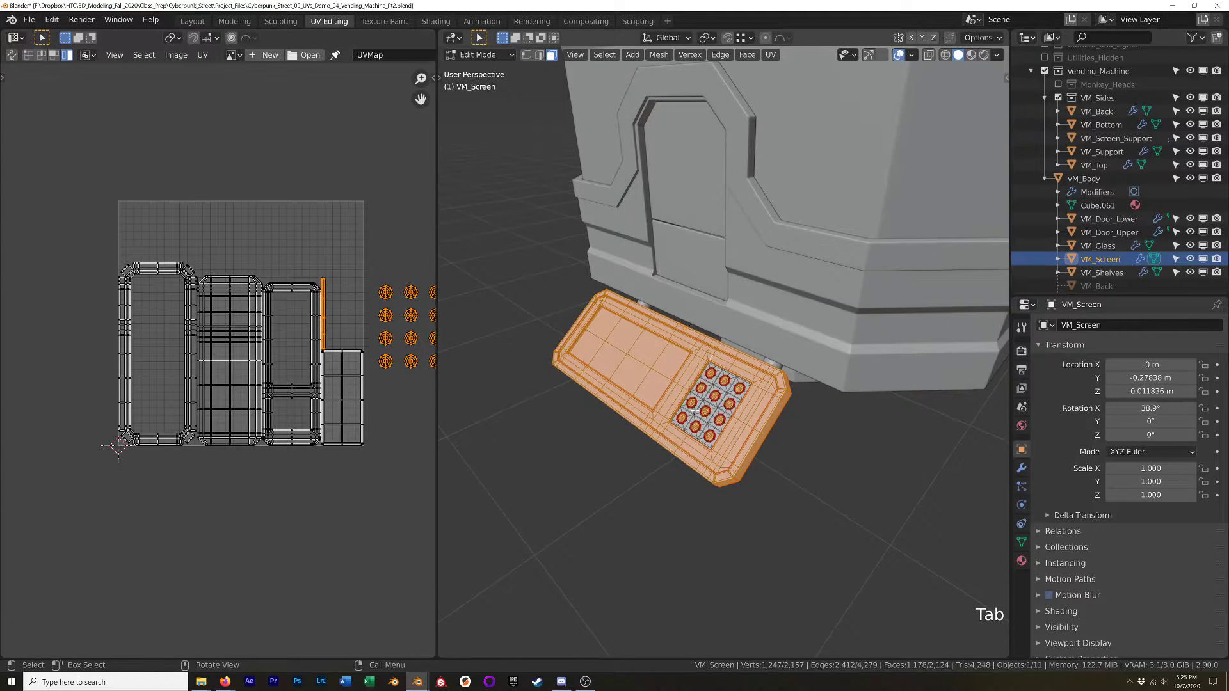
key(a)
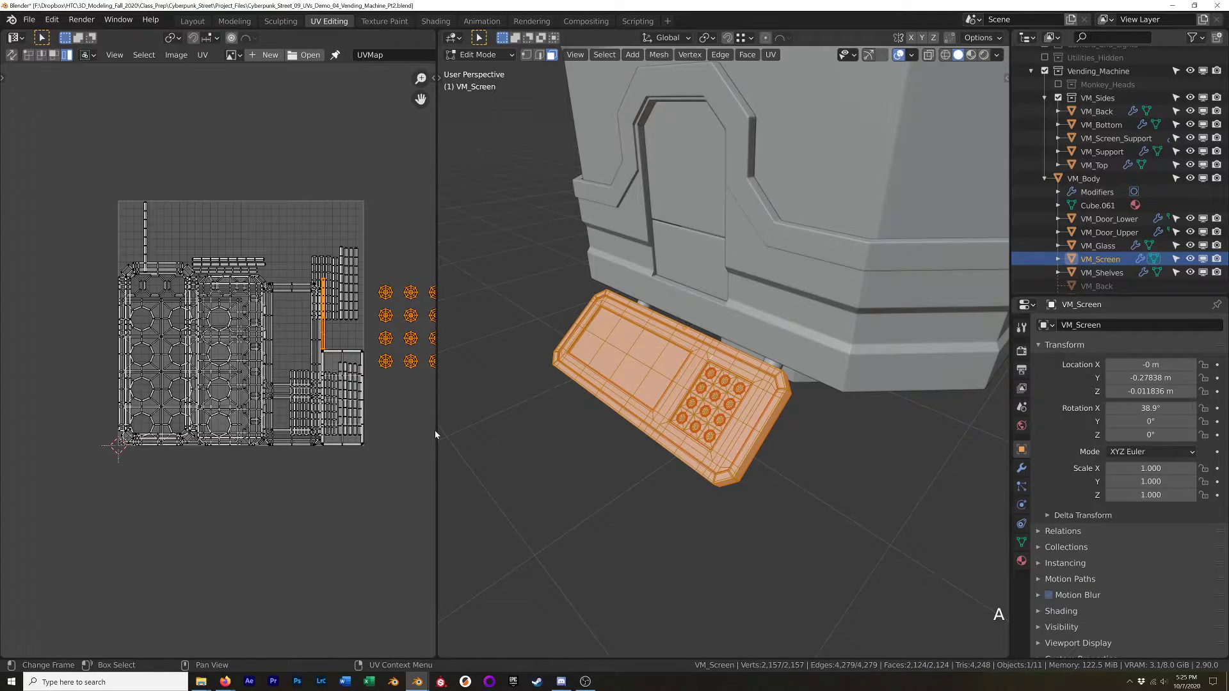
key(q)
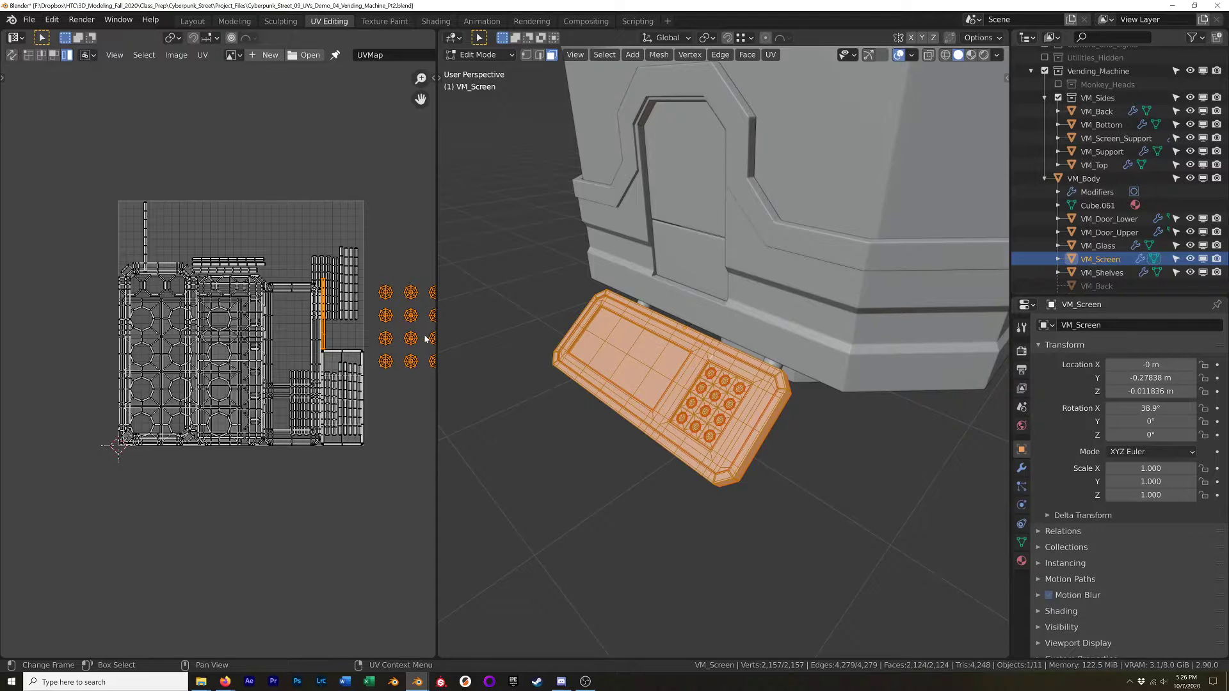
key(ctrl+space)
scroll(634, 450, down, 5)
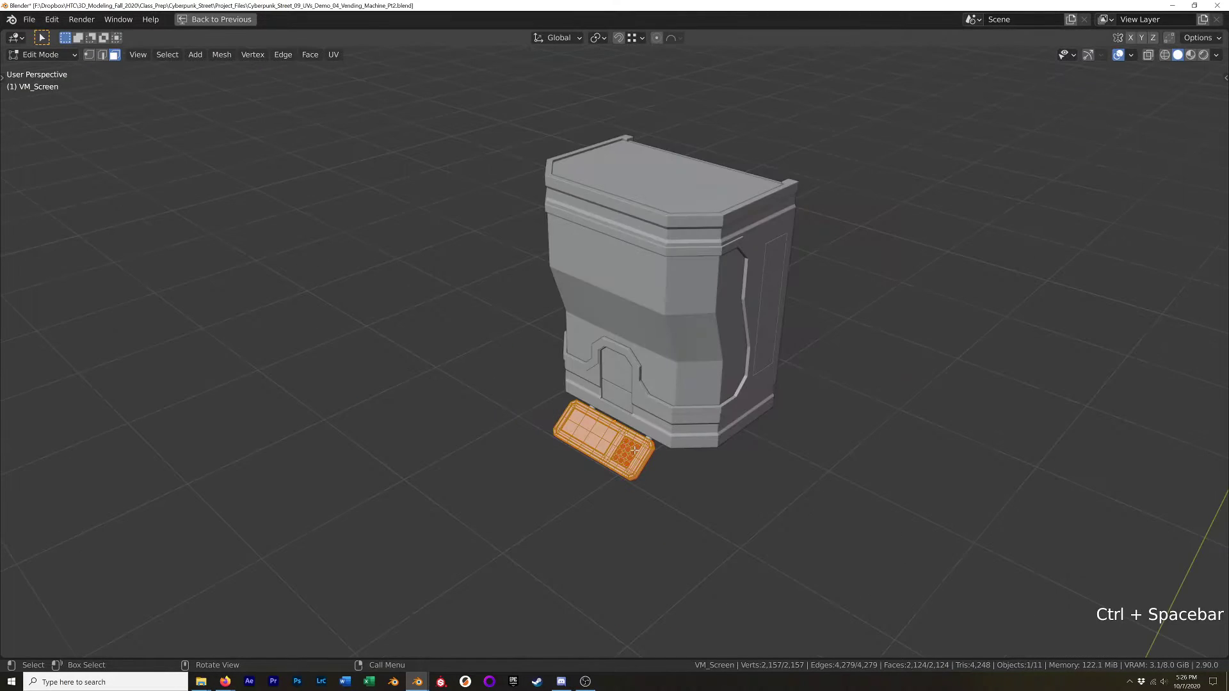
key(ctrl+space)
key(ctrl+space)
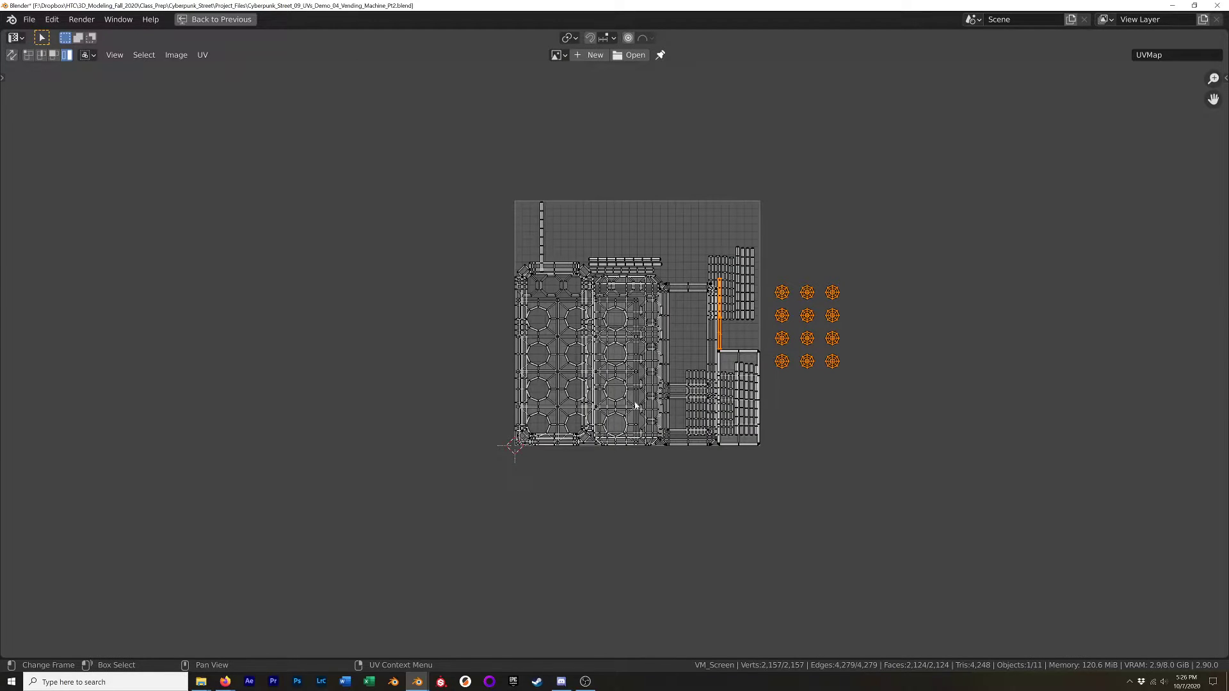
key(ctrl+space)
key(ctrl+space)
key(ctrl+space)
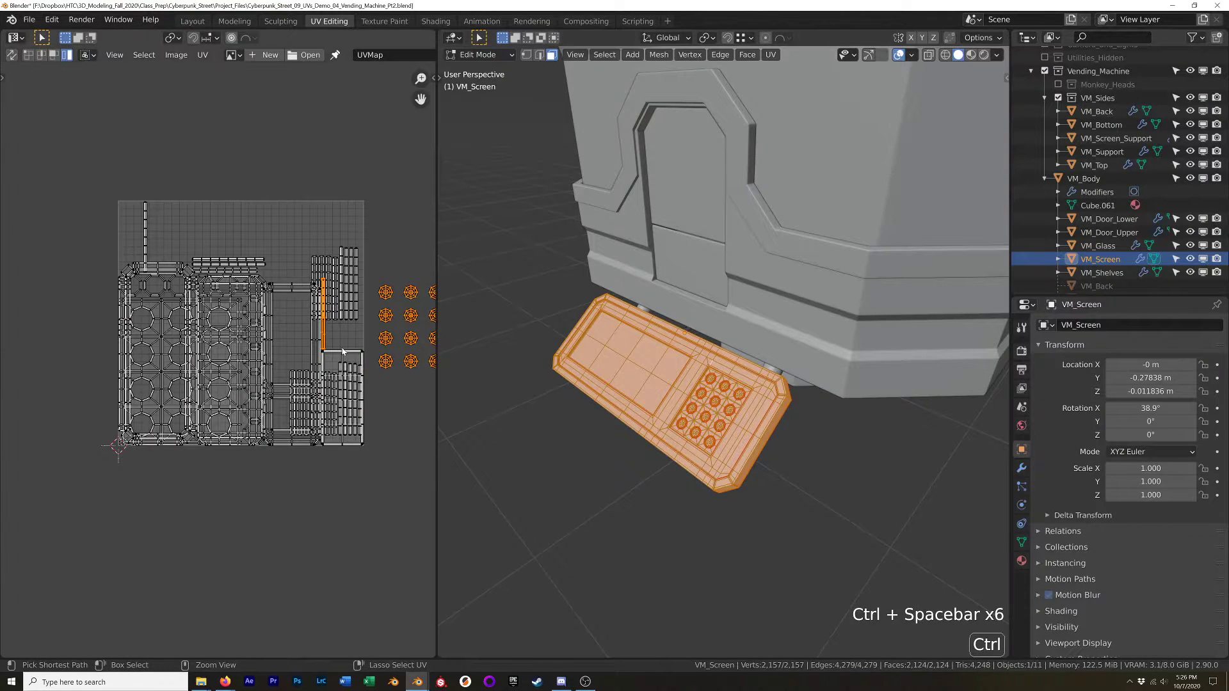
Select every VM_Screen UV island in the maximized UV editor and average the islands' scale.
key(ctrl+space)
scroll(660, 374, up, 2)
middle_drag(661, 375, 639, 431)
key(a)
key(q)
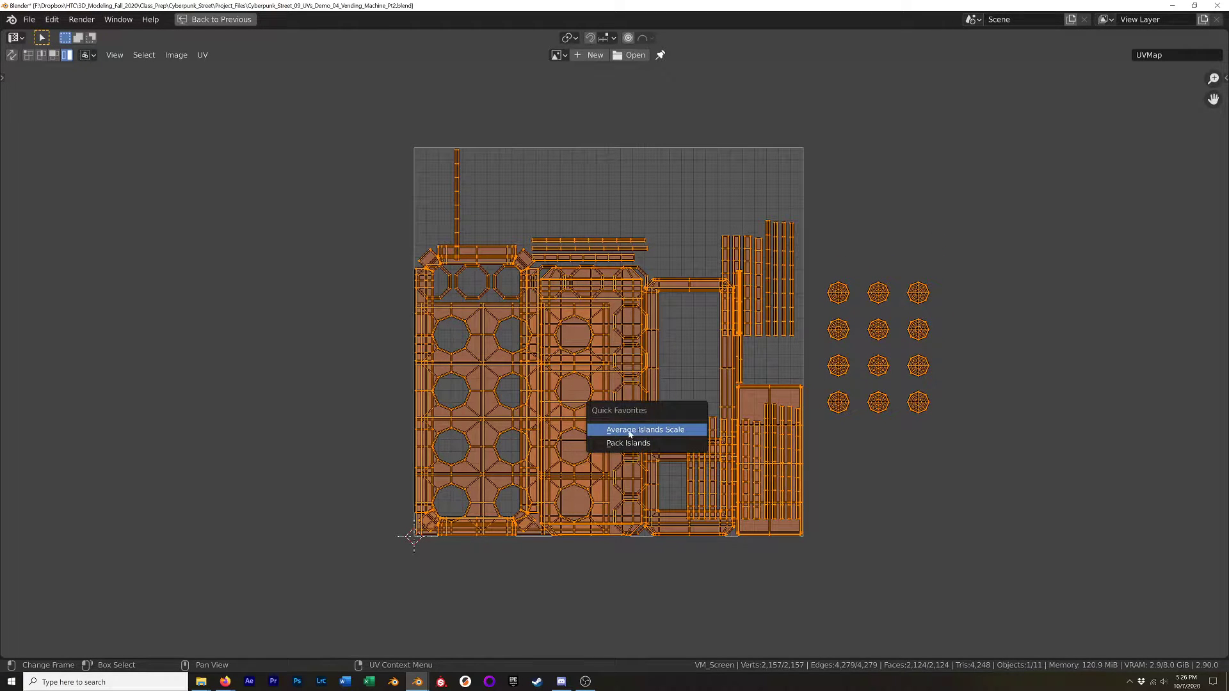
click(667, 432)
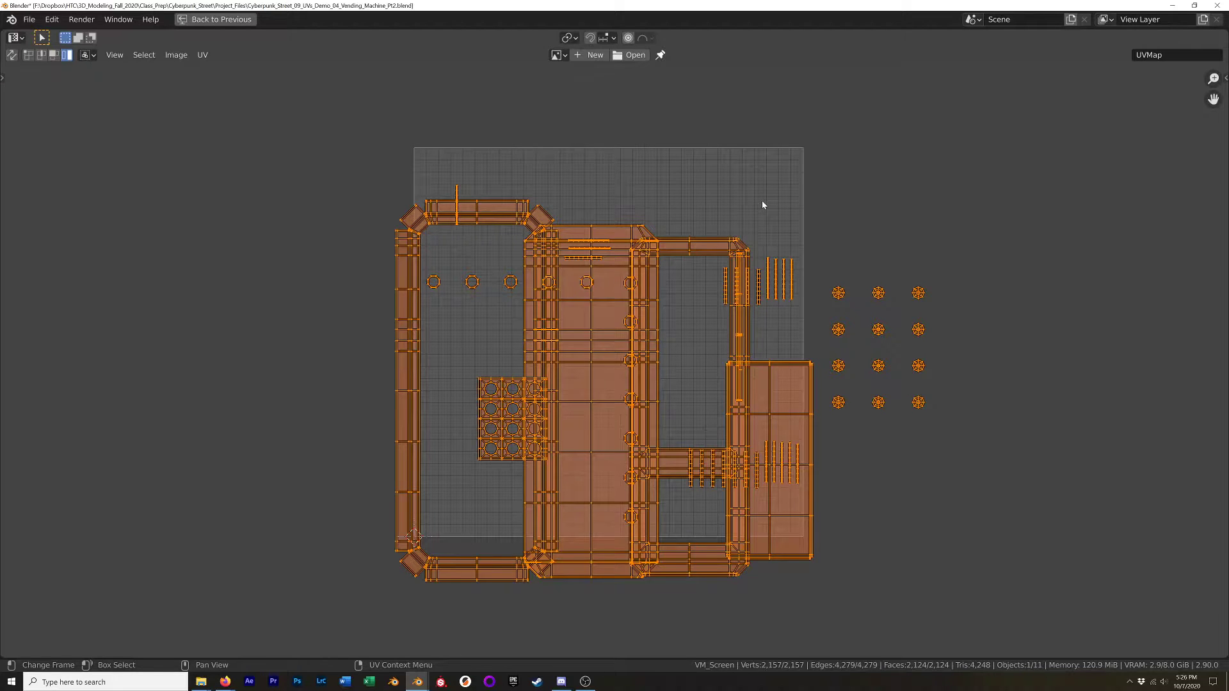
Restore the split layout and show the 3D viewport in Material Preview shading.
key(ctrl+space)
scroll(598, 325, up, 4)
scroll(646, 384, down, 4)
middle_drag(647, 386, 753, 316)
key(z)
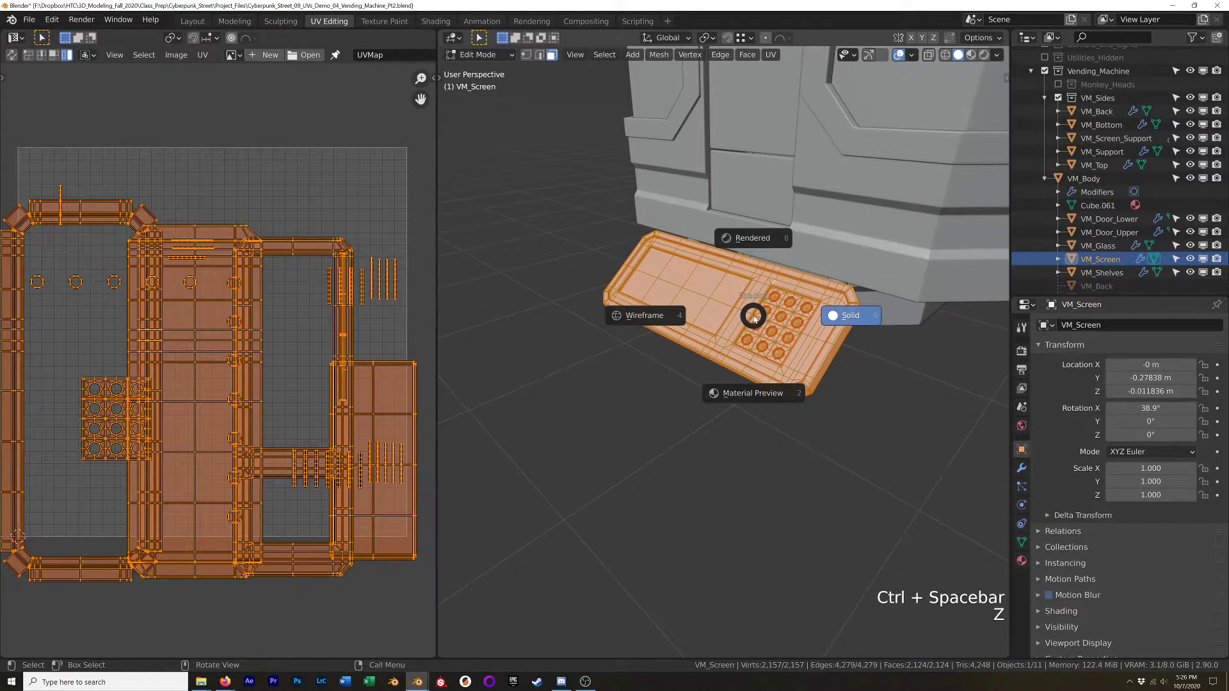
click(736, 388)
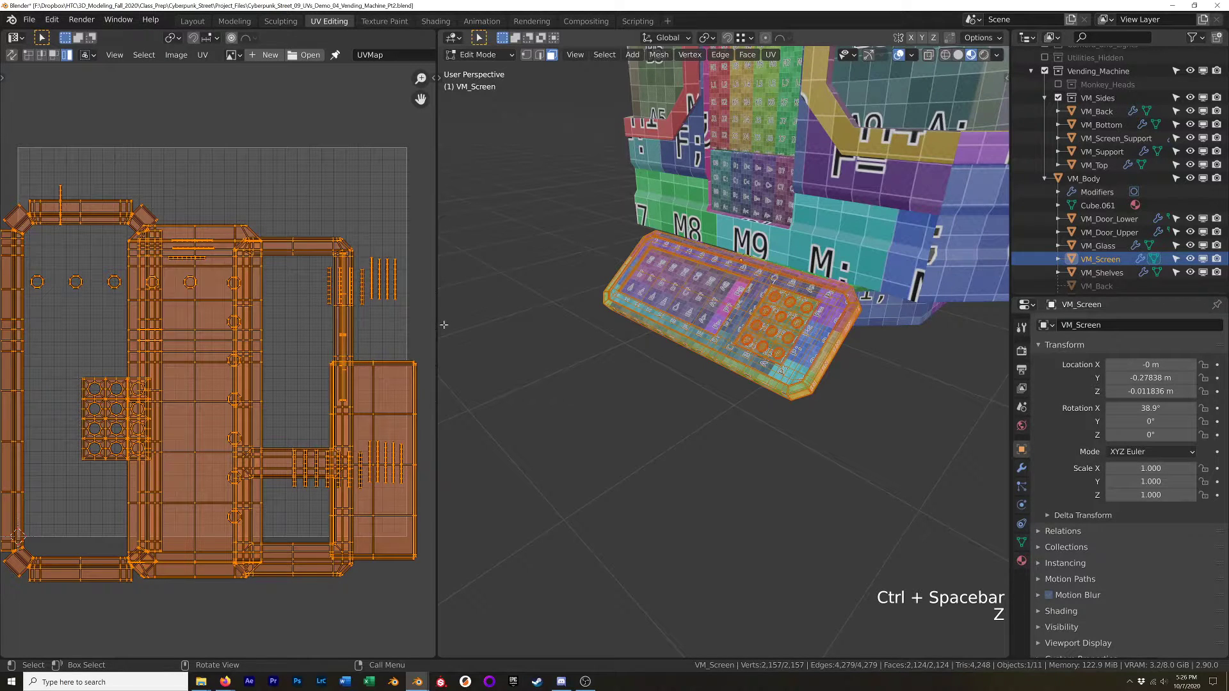
Widen the UV editor until the button cap islands beside the tile fit, keeping the screen model in the 3D view.
drag(437, 322, 662, 326)
scroll(786, 330, up, 4)
scroll(787, 331, down, 4)
middle_drag(786, 331, 808, 333)
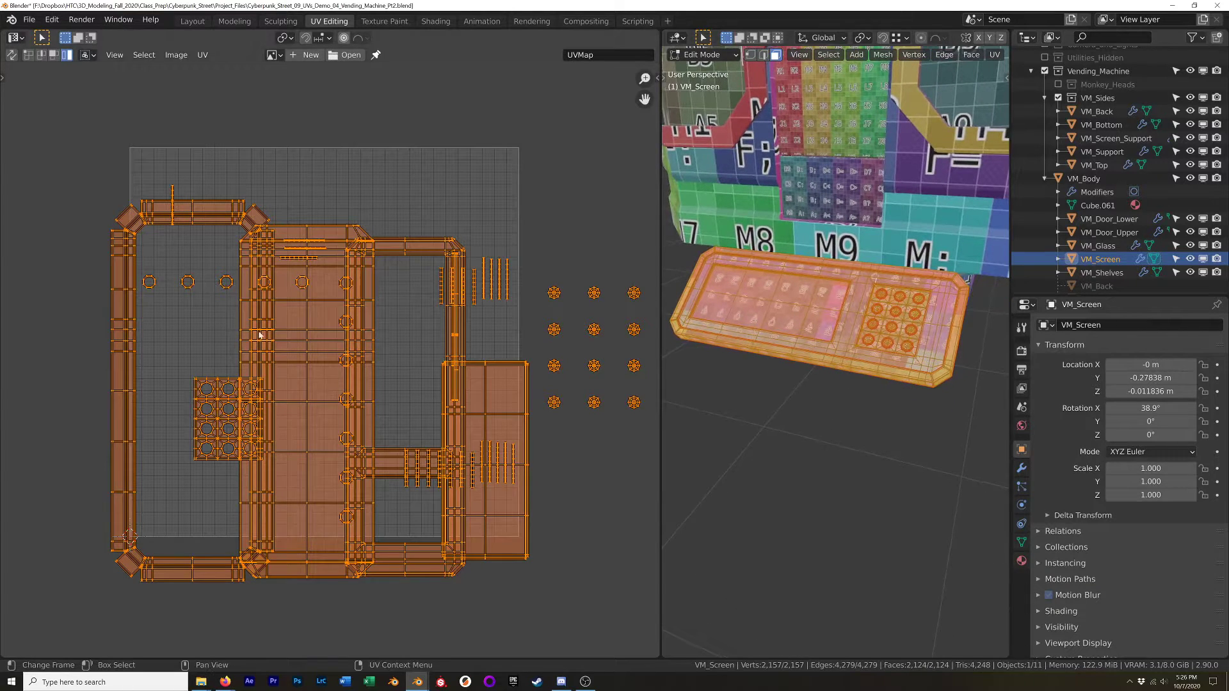
Select the four large screen UV islands and rotate them by -90° around their individual origins.
click(298, 397)
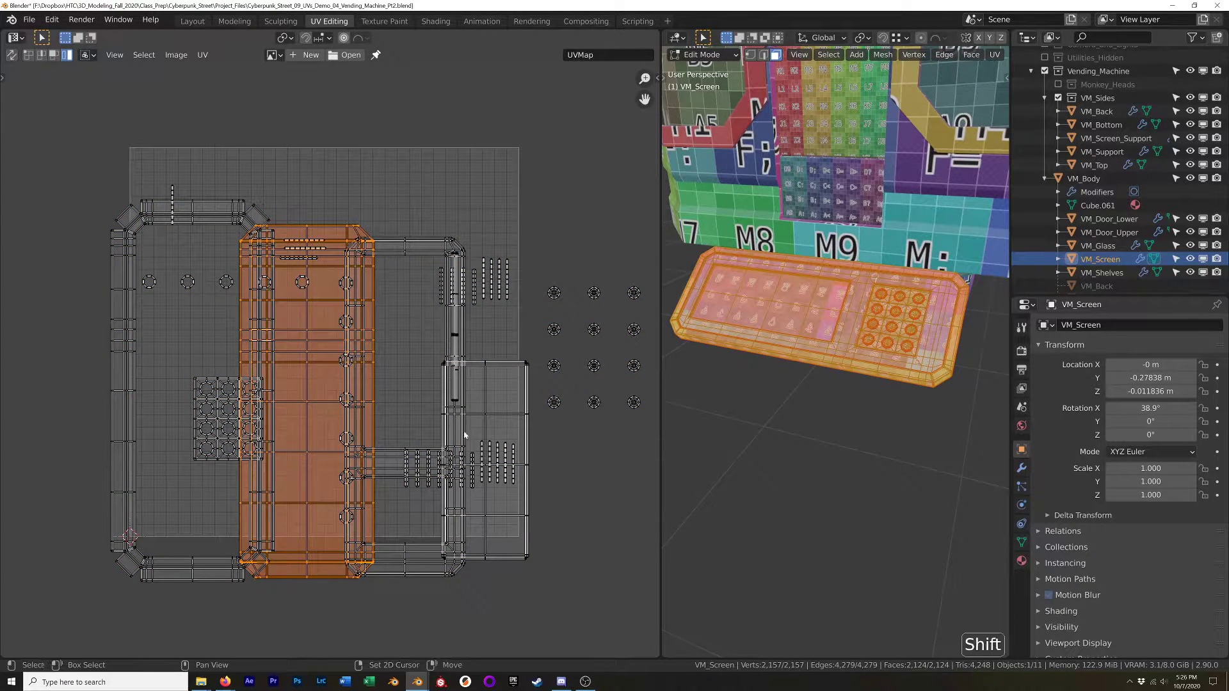
shift+click(471, 343)
shift+click(474, 371)
shift+click(225, 210)
key(period)
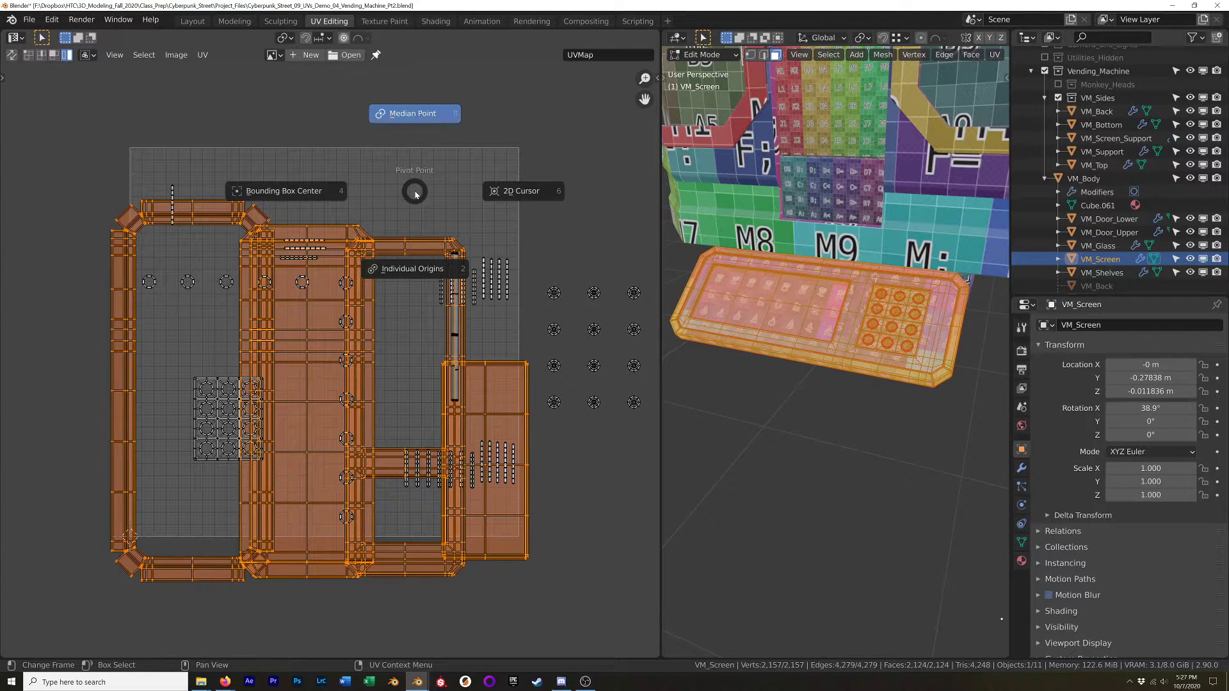
click(415, 271)
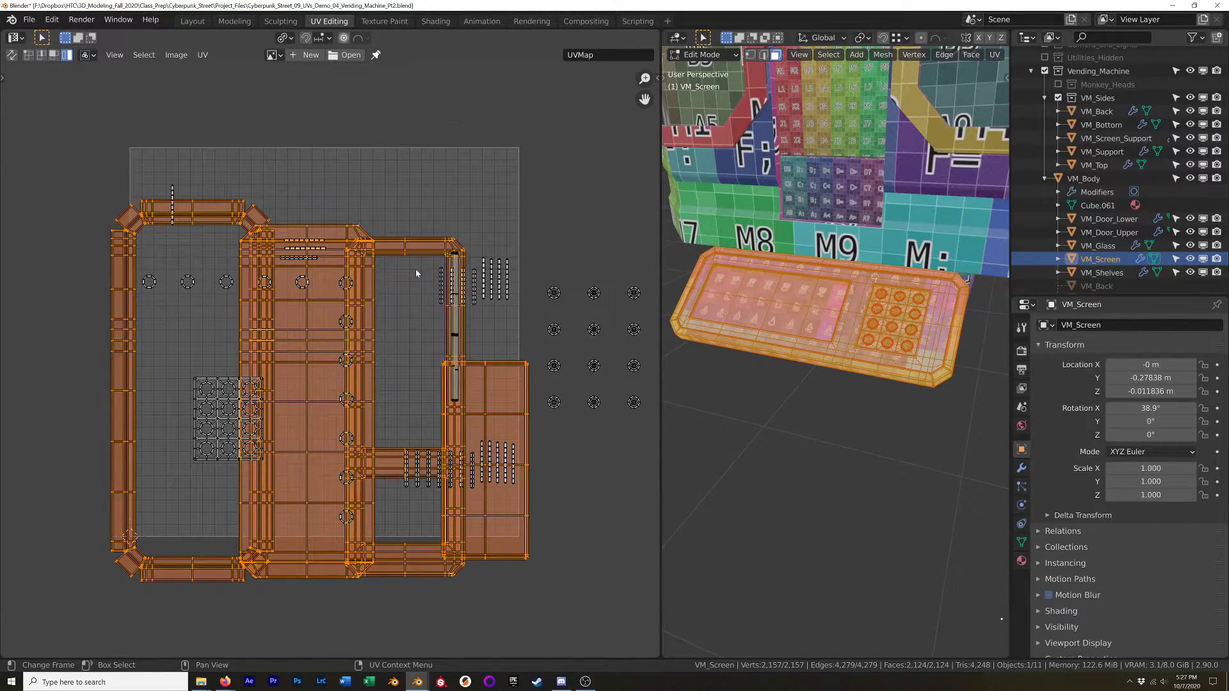
key(r)
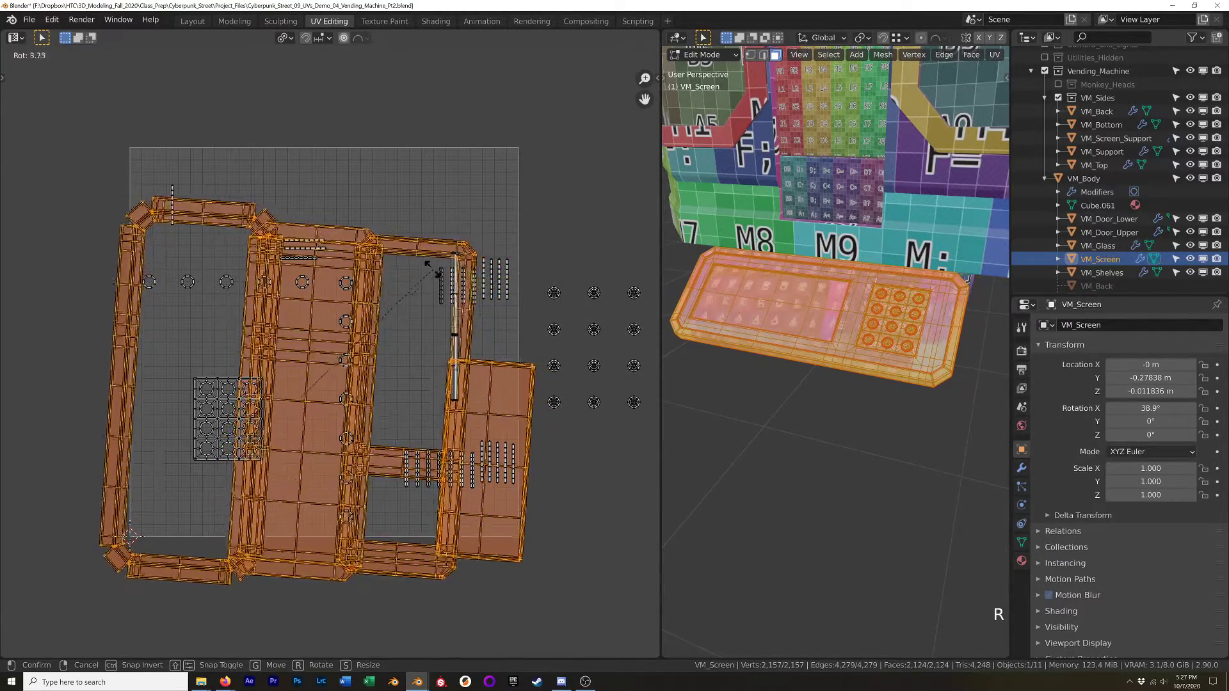
text(-90)
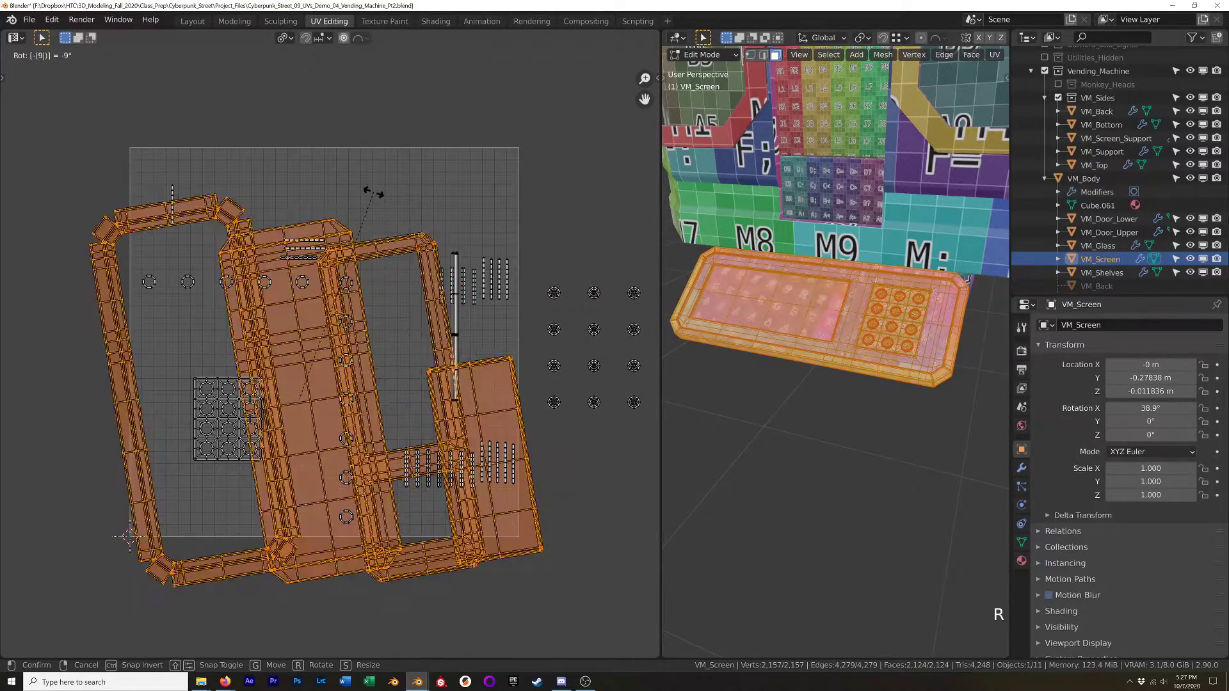
key(Return)
Try rotating the divided front frame island by 180°, and undo that rotation.
scroll(840, 332, up, 3)
scroll(840, 331, down, 1)
shift+middle_drag(915, 392, 901, 371)
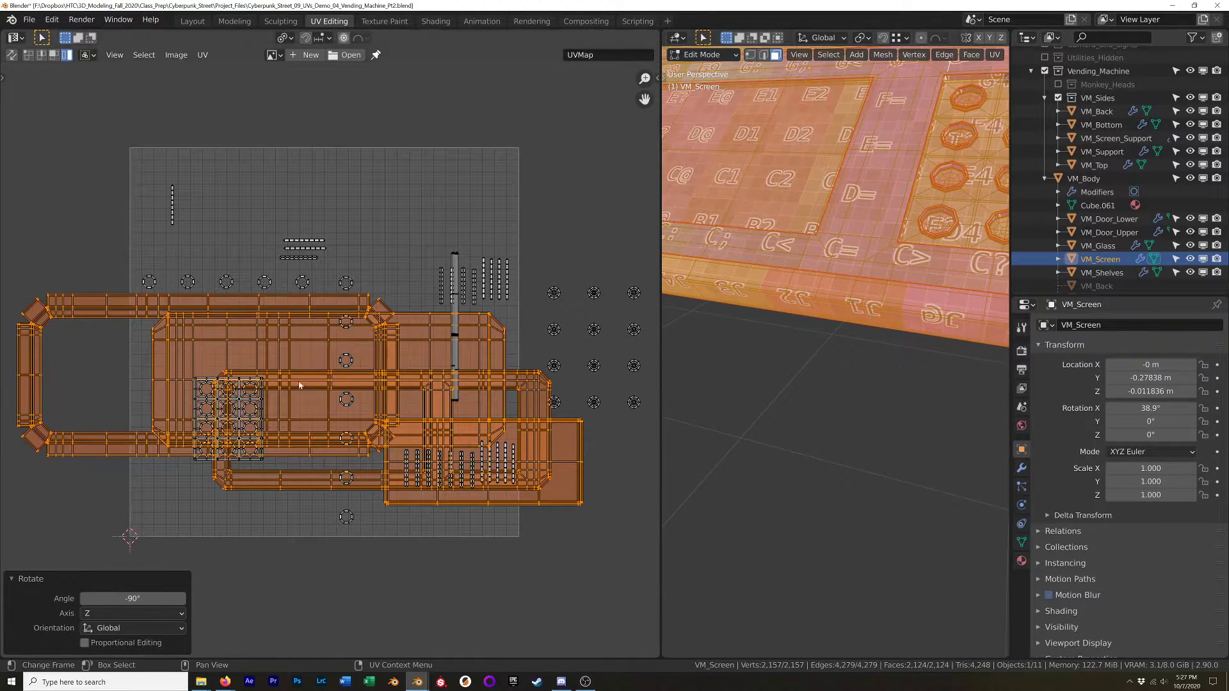
click(287, 487)
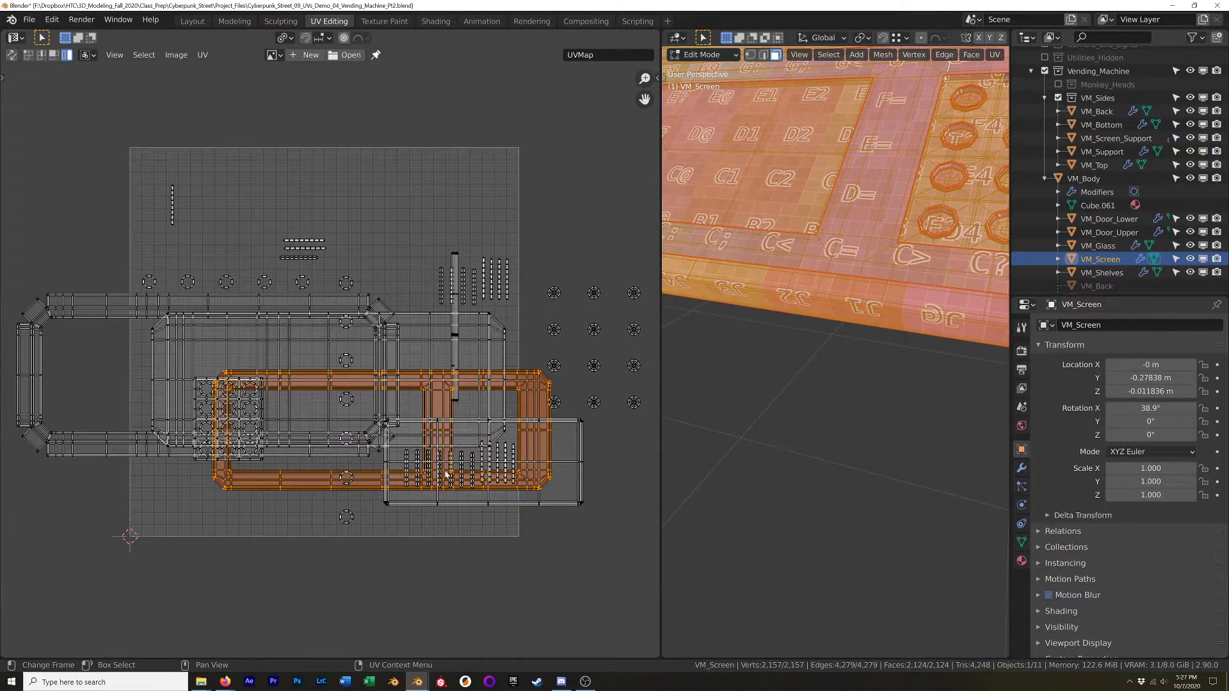
text(r180)
key(Return)
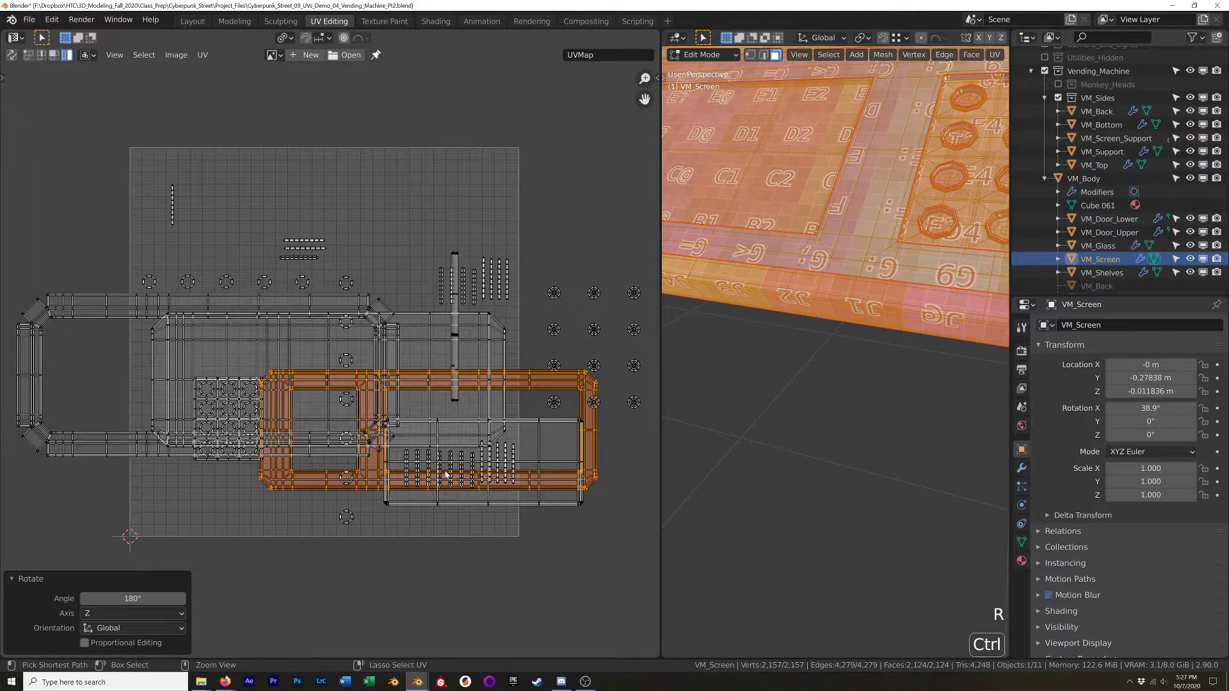
key(ctrl+z)
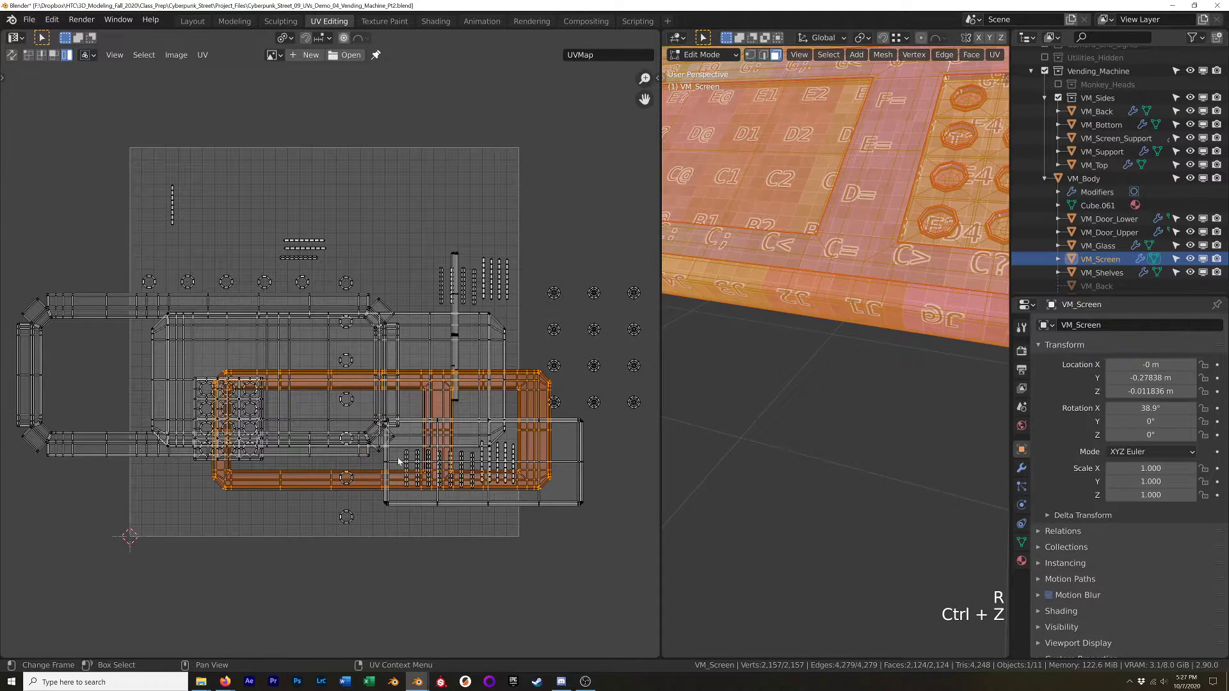
Rotate the outer border island with the separate corner pieces by 180°.
click(124, 307)
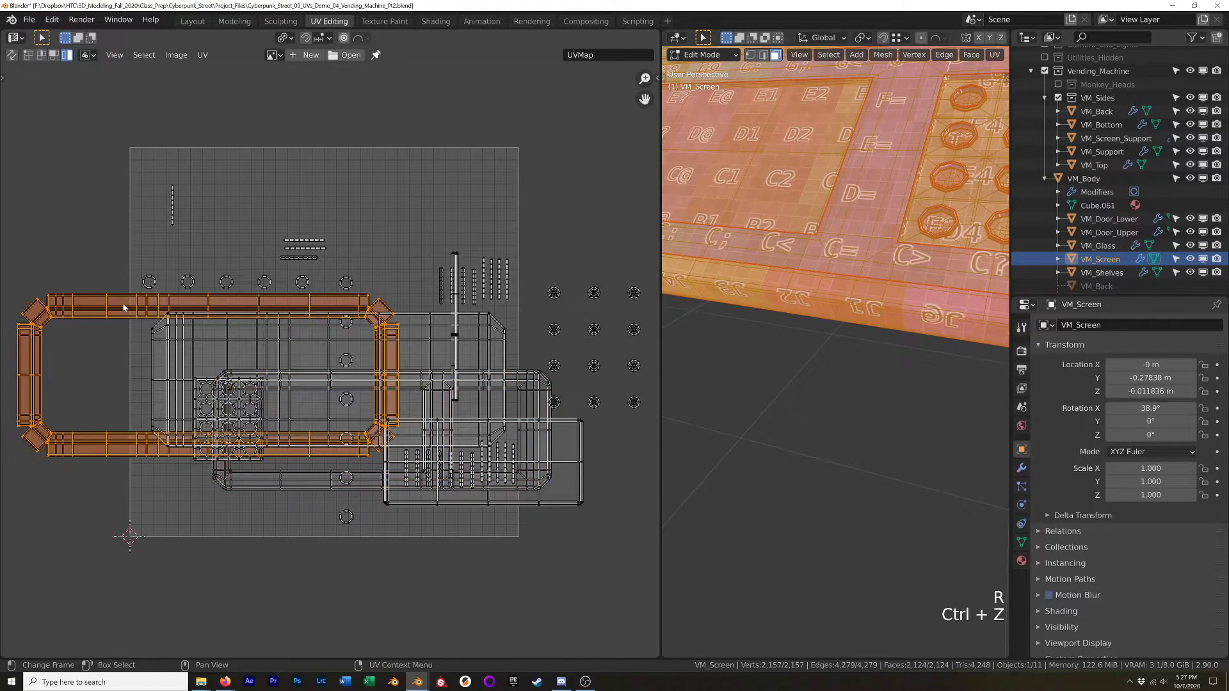
text(r180)
key(Return)
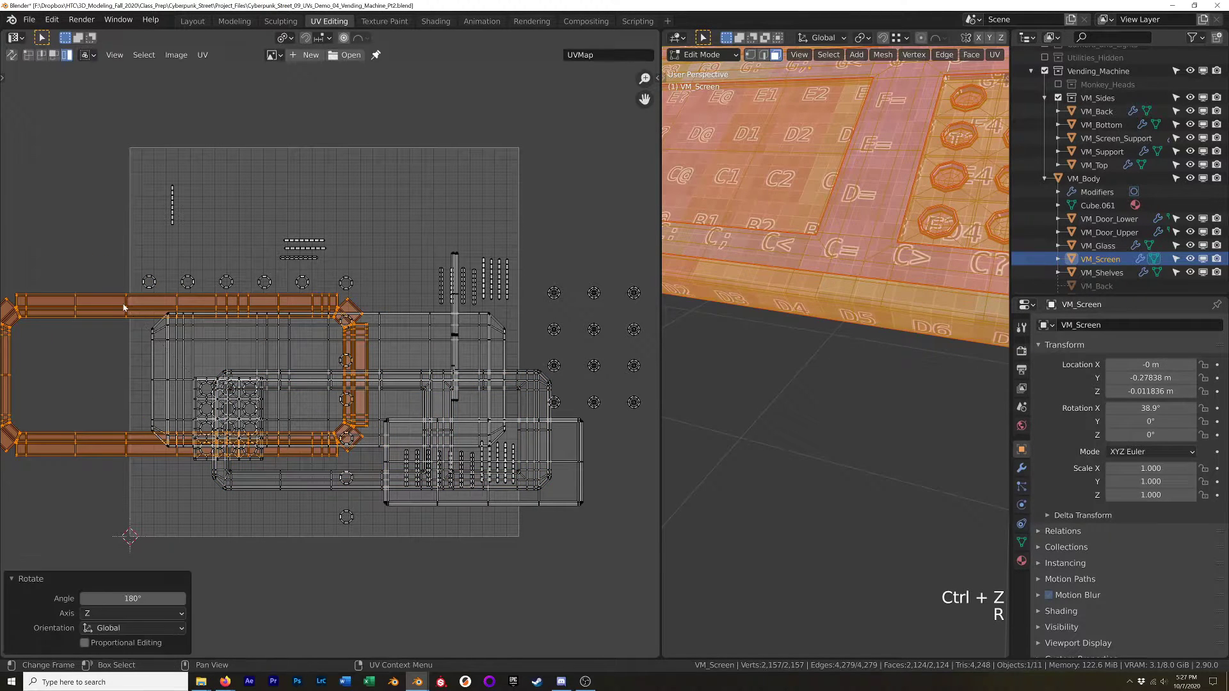
scroll(549, 387, down, 1)
shift+middle_drag(739, 189, 512, 160)
shift+middle_drag(344, 405, 291, 383)
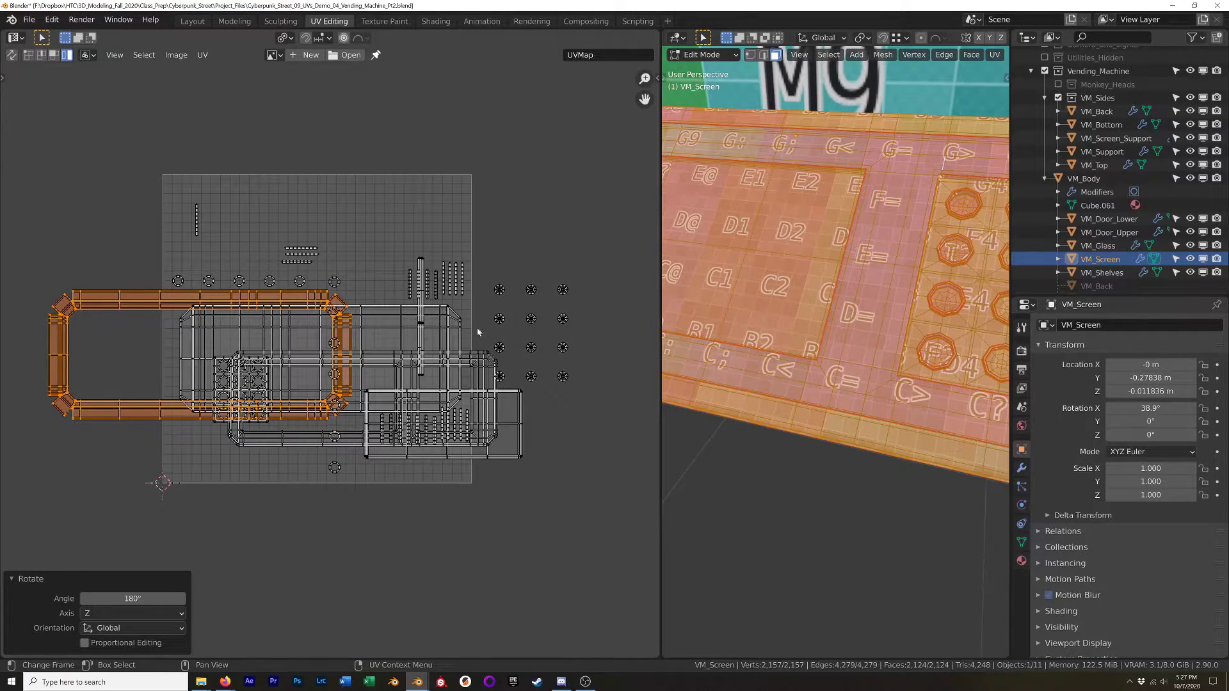
Move the outer border and plain rectangle islands below the UV tile, and the solid chamfered panel island left of it.
shift+middle_drag(474, 388, 516, 275)
key(ctrl+space)
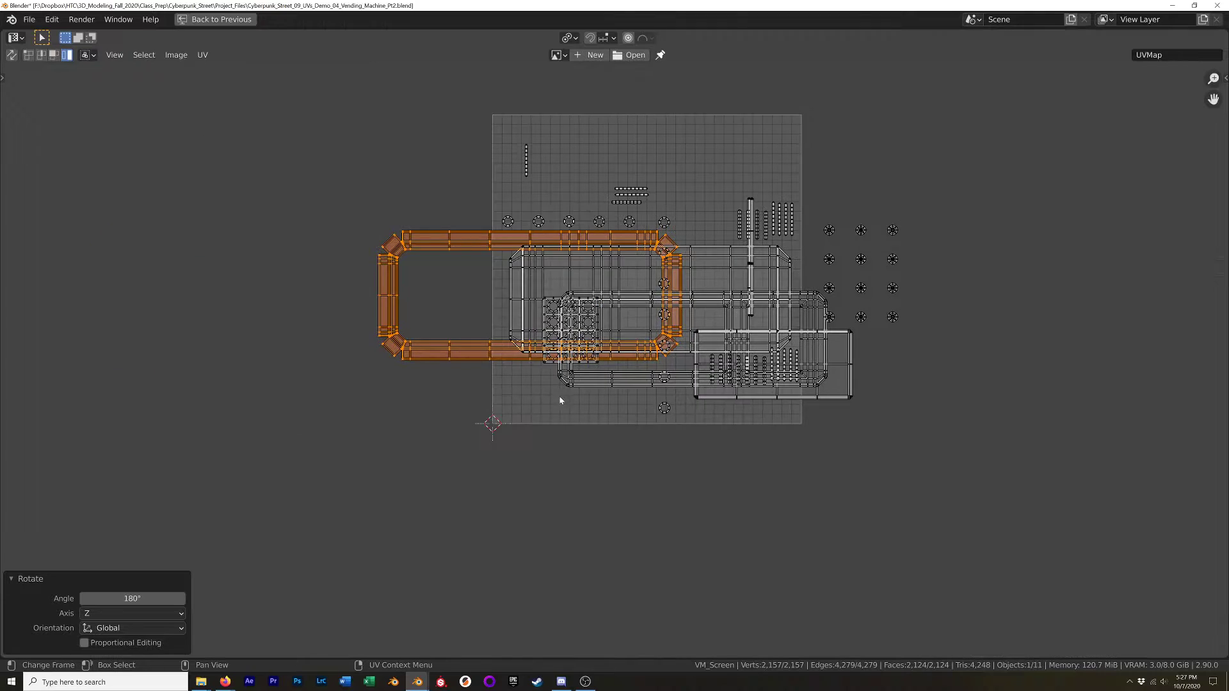
shift+middle_drag(606, 321, 583, 354)
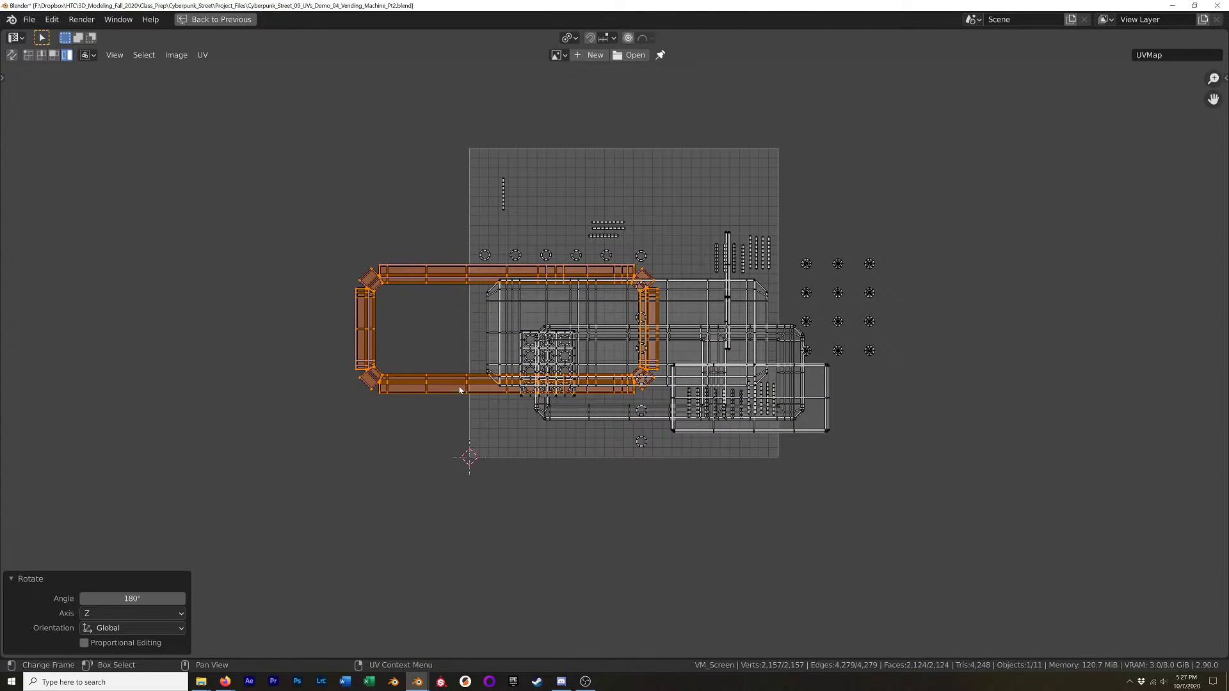
drag(460, 390, 553, 605)
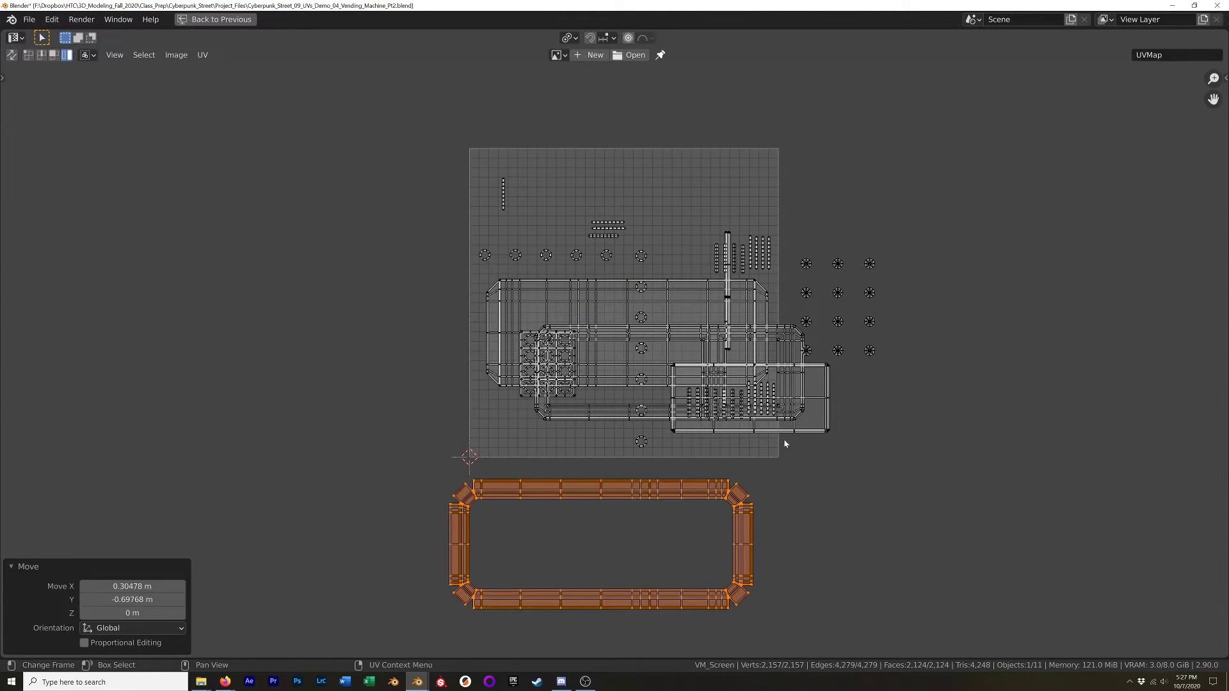
click(803, 434)
drag(803, 434, 926, 582)
drag(512, 310, 199, 351)
Move the divided frame island above the chamfered panel and the keypad grid island beneath the button caps.
click(554, 316)
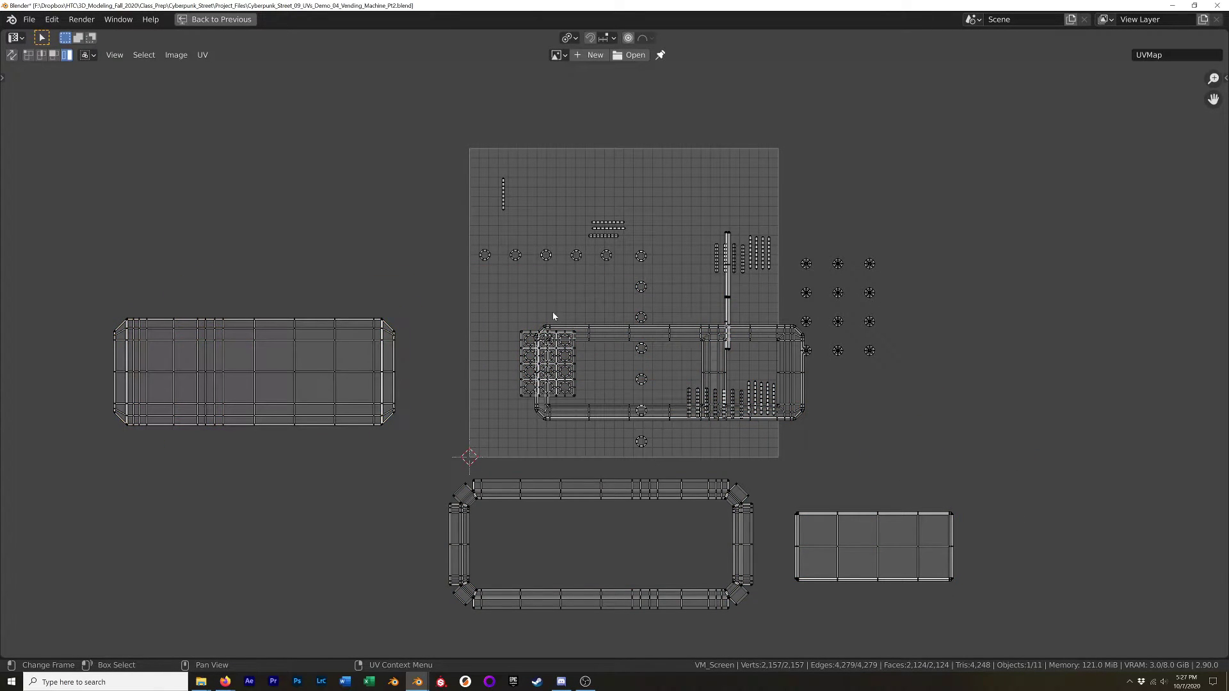
drag(604, 332, 221, 198)
drag(549, 354, 864, 405)
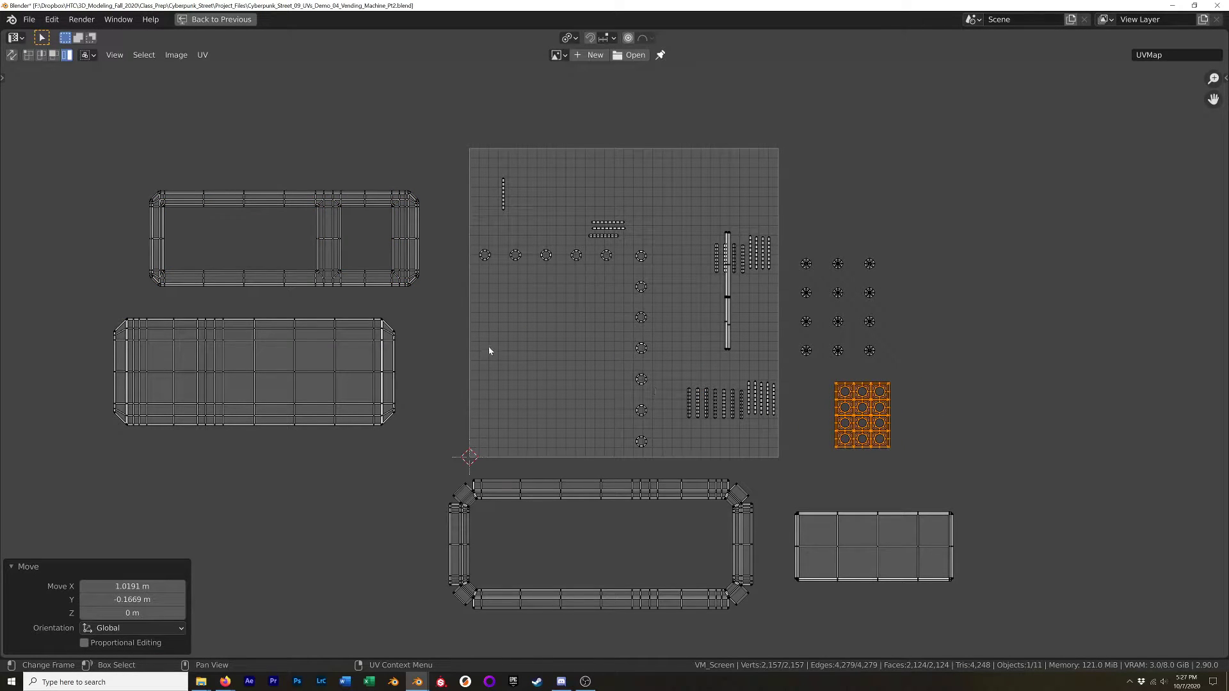
Move all the remaining small strips and ring islands out of the UV tile to the space right of it.
drag(438, 467, 798, 145)
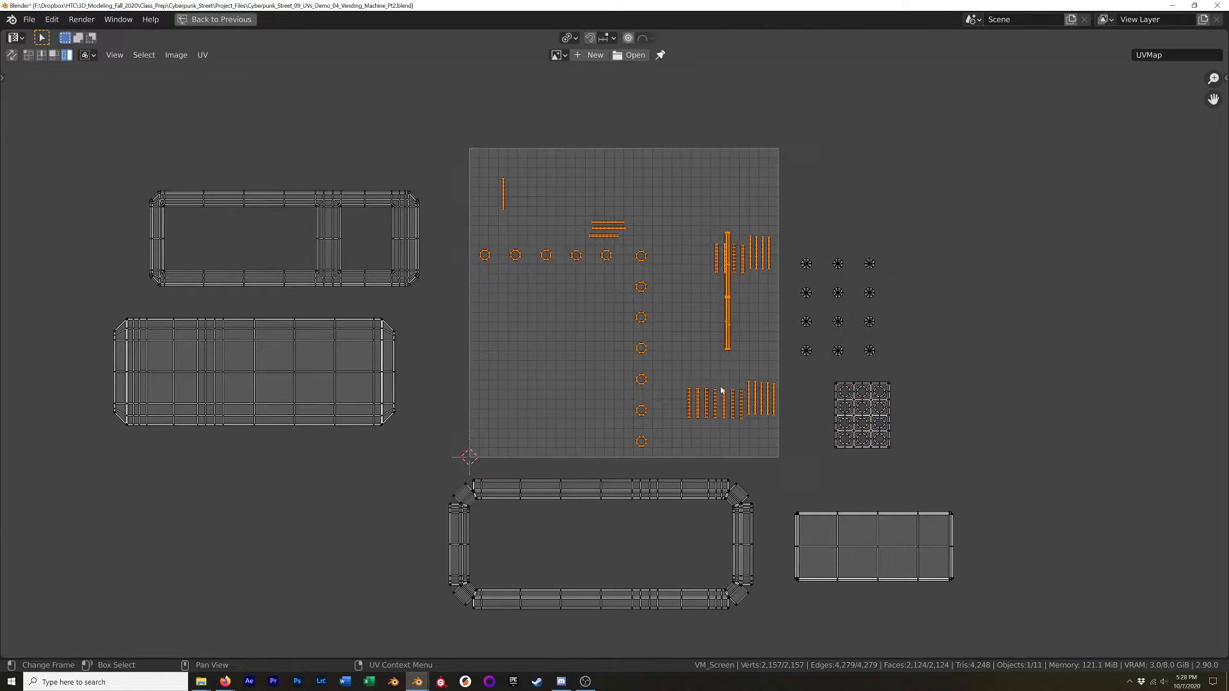
key(g)
click(1038, 294)
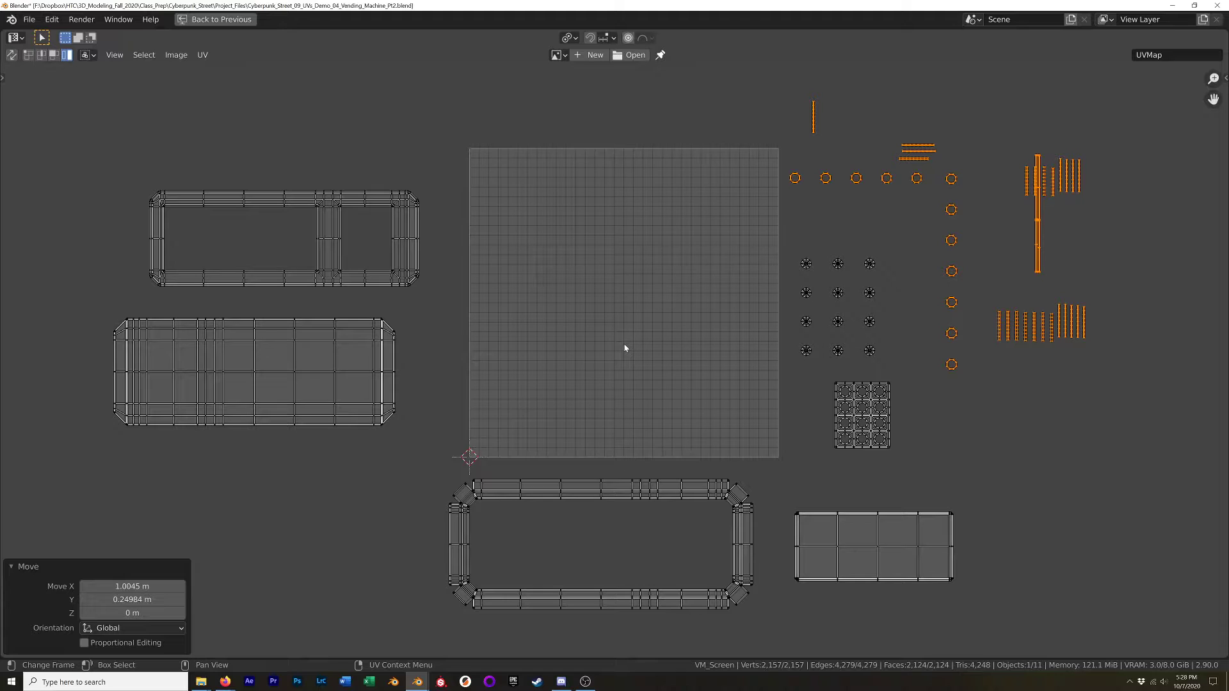
Place the outer border island inside the UV tile, fitted tightly into its lower-left corner.
click(599, 500)
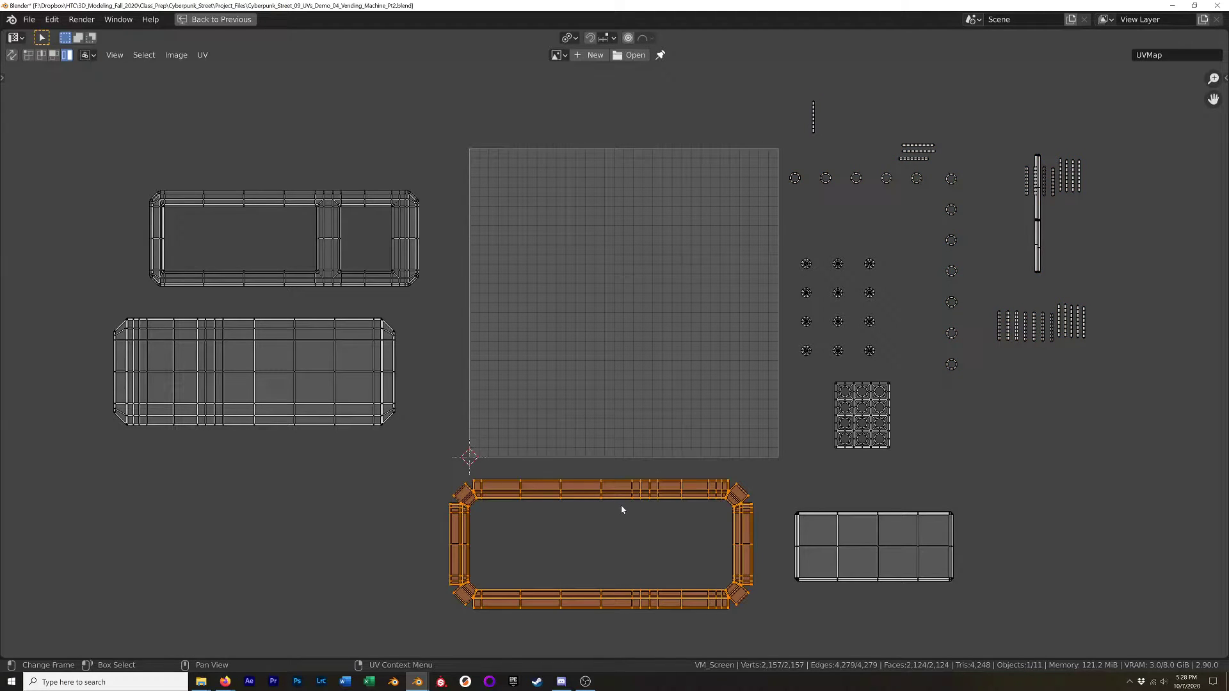
key(g)
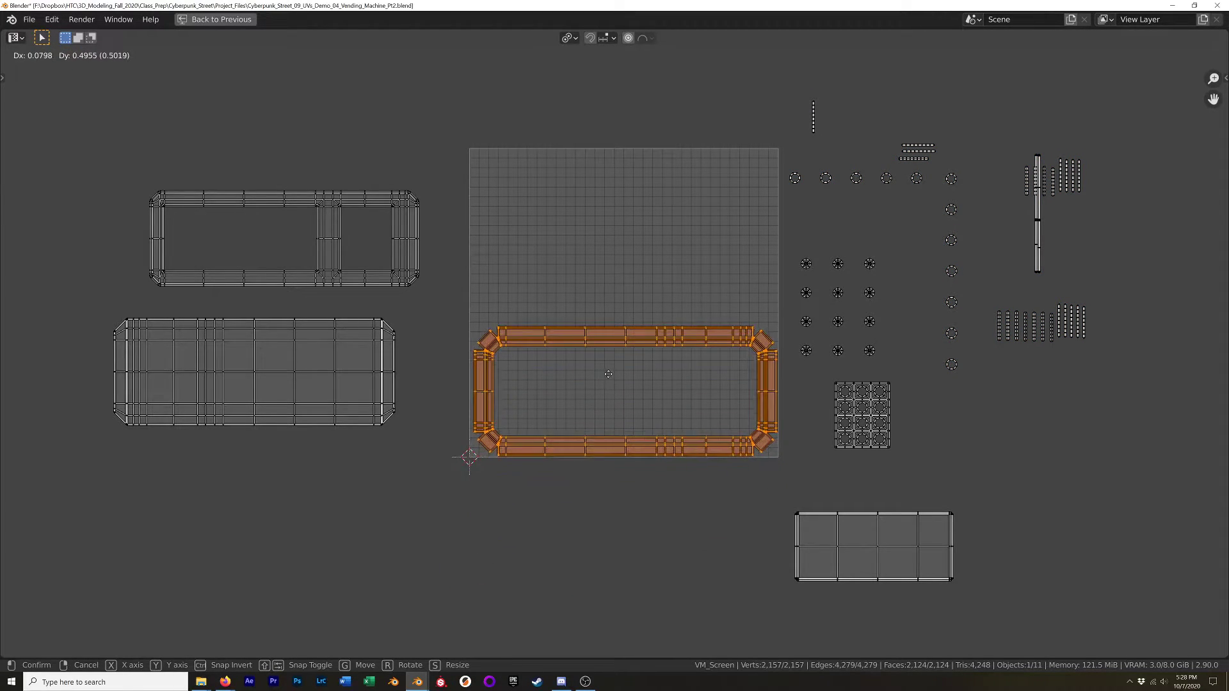
click(537, 417)
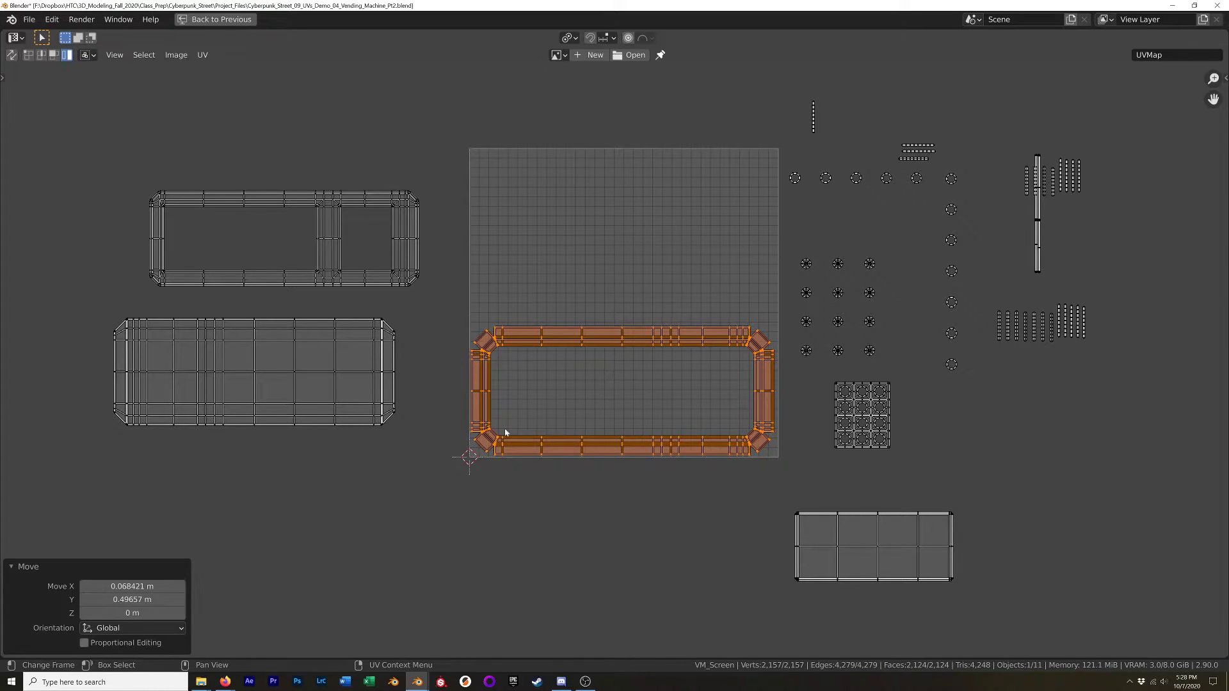
scroll(490, 448, up, 7)
scroll(449, 448, up, 2)
key(g)
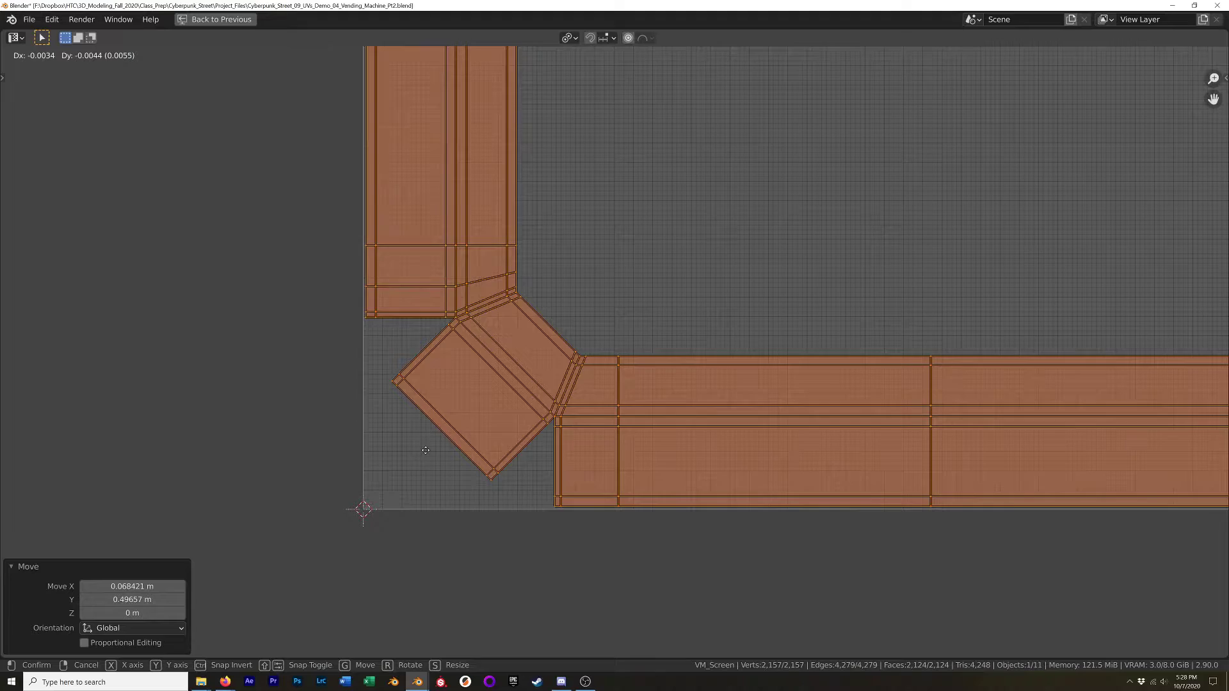
click(426, 450)
scroll(686, 323, down, 8)
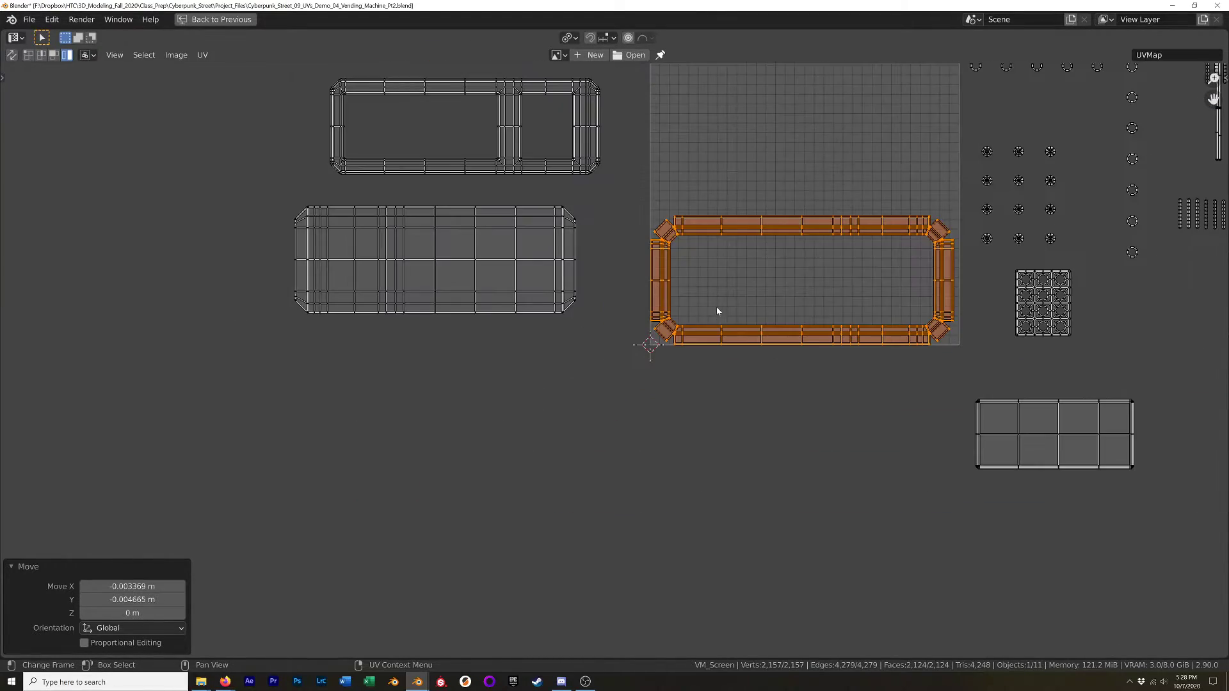
Place the solid chamfered panel island directly above the outer border, against the UV tile's left edge.
middle_drag(426, 387, 384, 429)
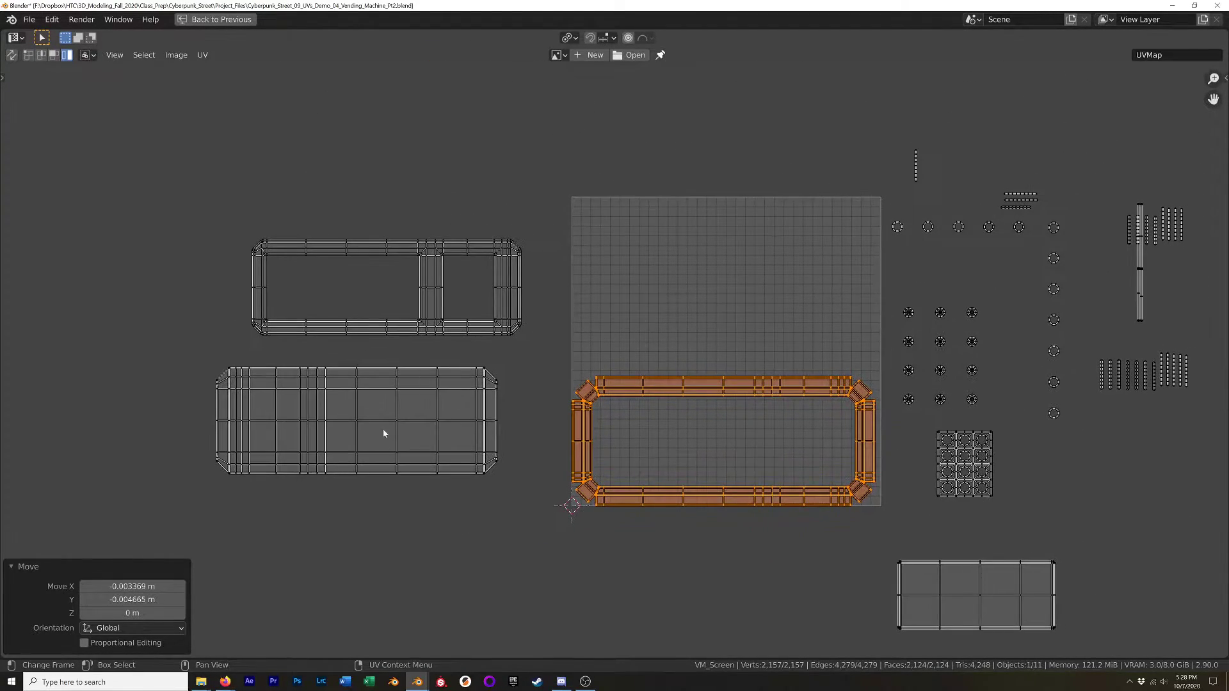
click(384, 429)
key(g)
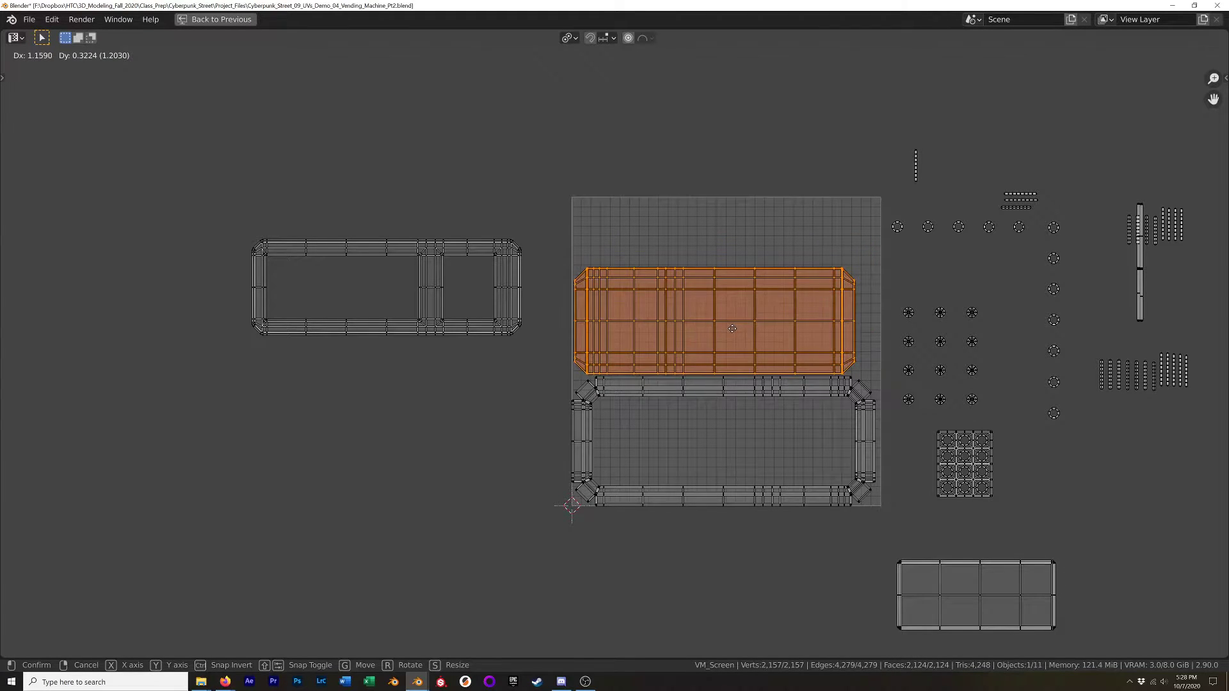
click(733, 328)
scroll(578, 350, up, 2)
scroll(578, 350, up, 3)
key(g)
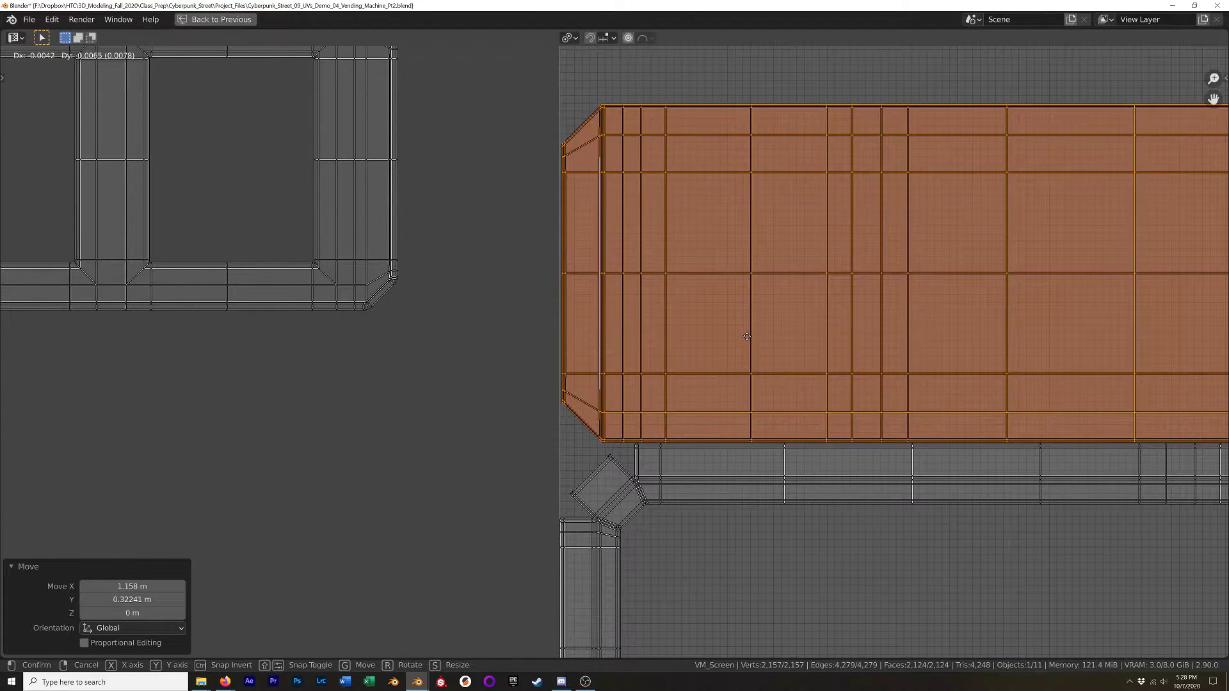
click(748, 335)
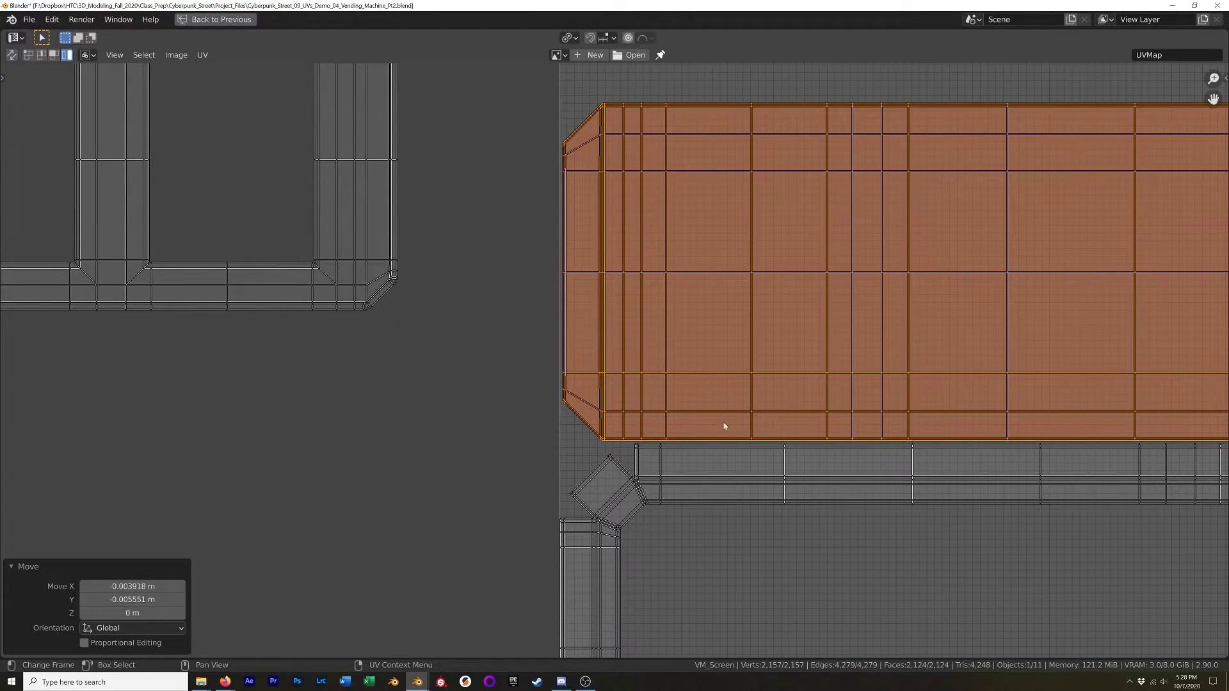
Stack the divided frame island directly above the chamfered panel, against the UV tile's left edge.
scroll(457, 281, down, 5)
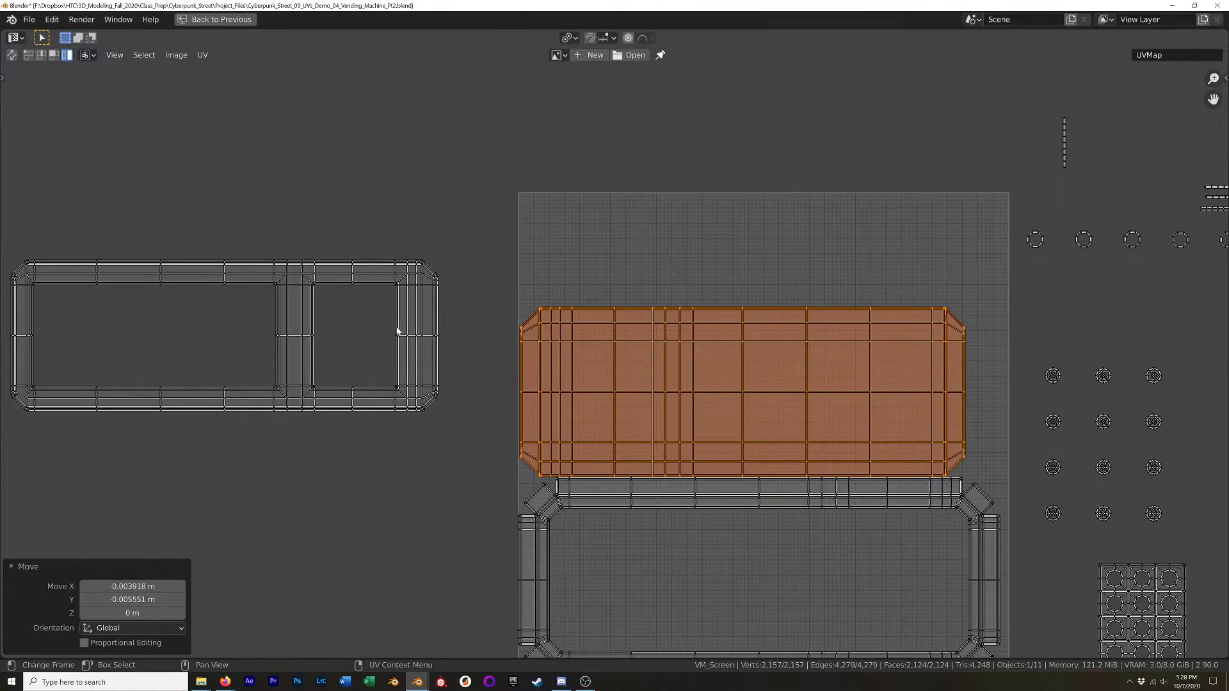
click(382, 386)
key(g)
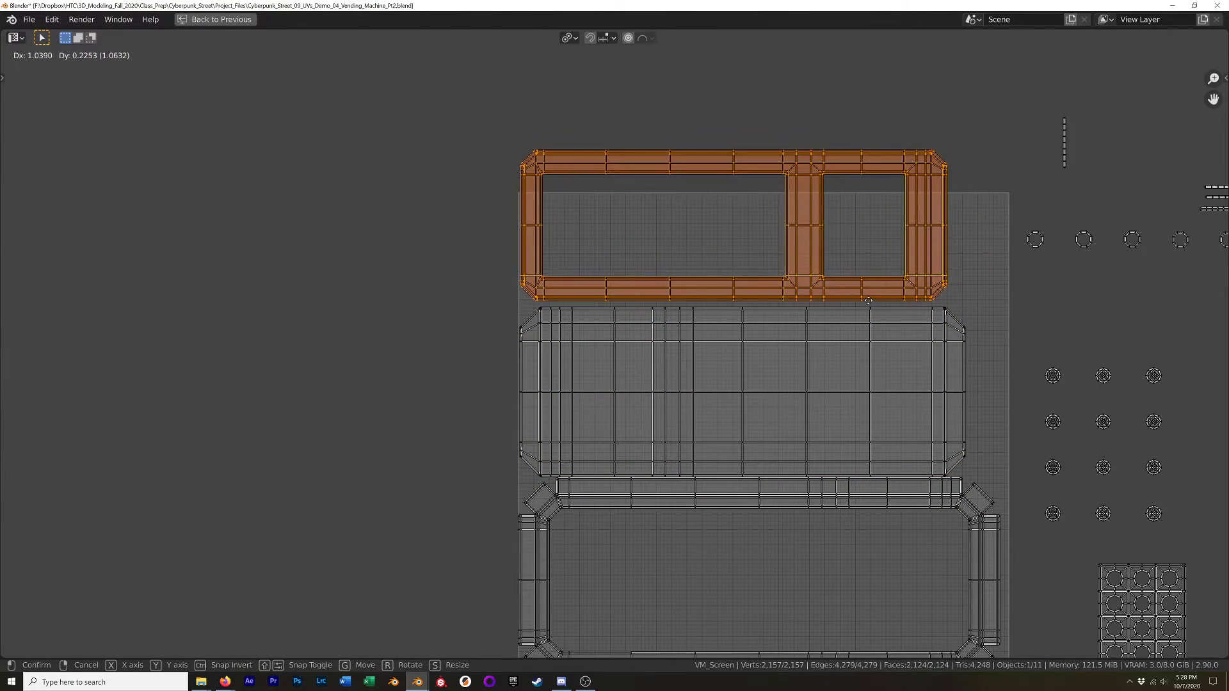
click(870, 309)
scroll(870, 309, up, 5)
key(g)
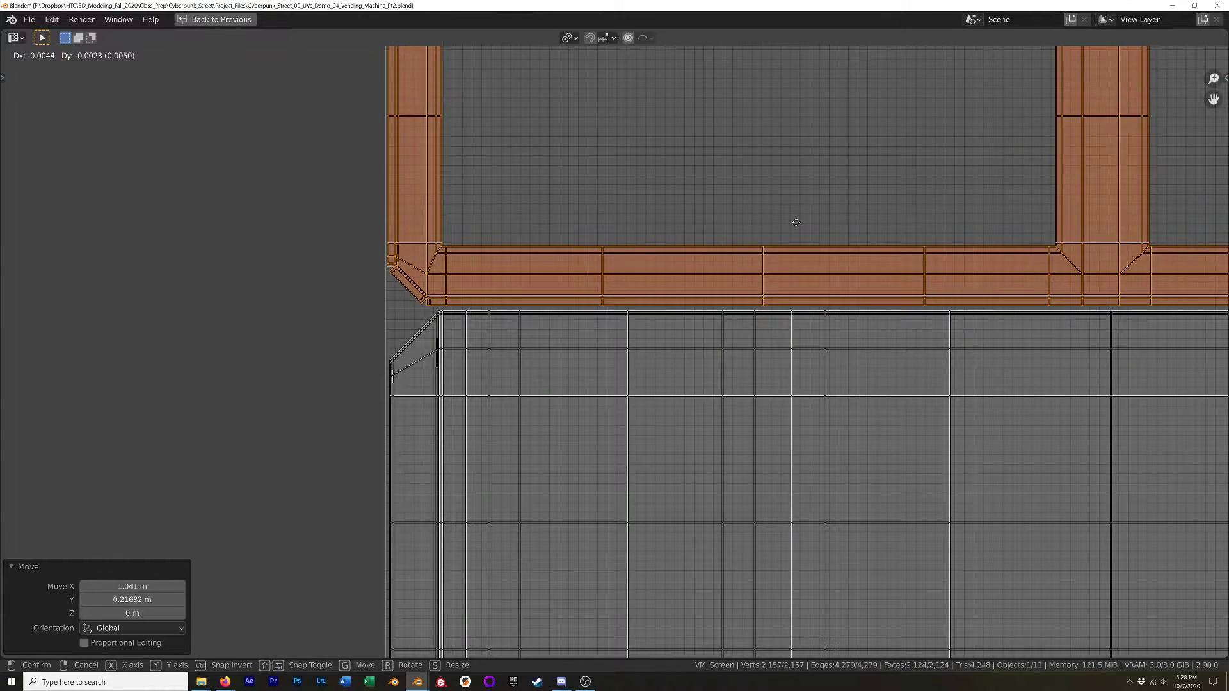
click(796, 223)
scroll(808, 206, down, 6)
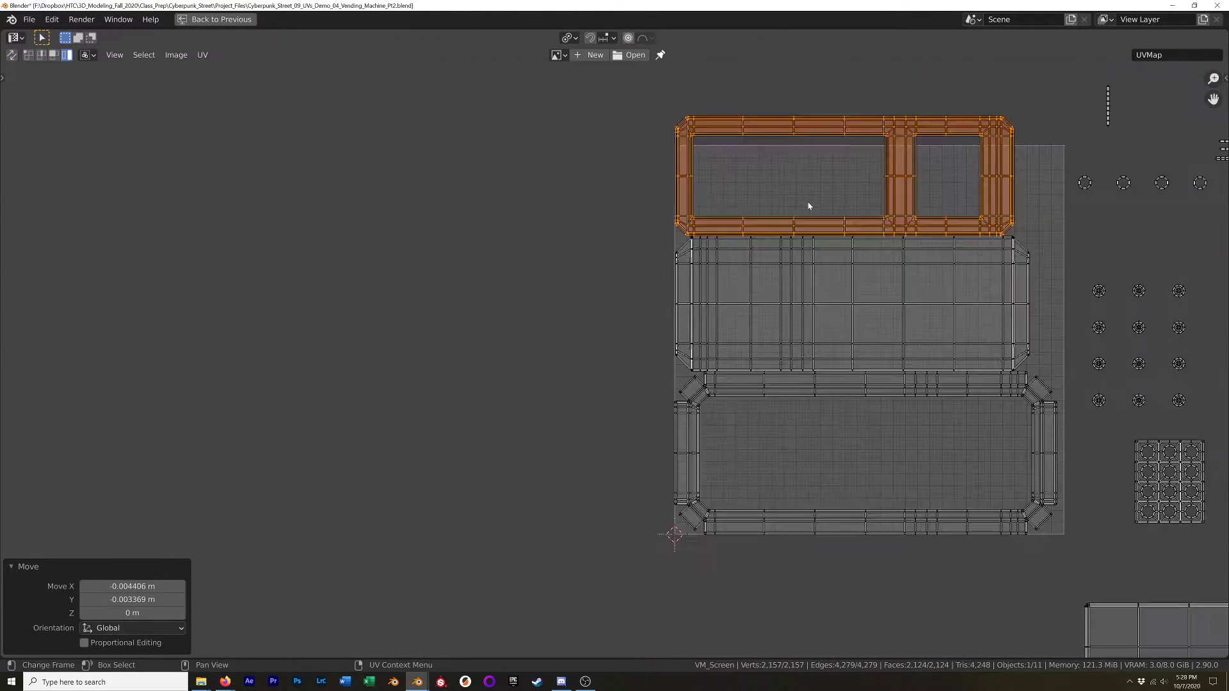
Try packing all the UV islands with rotation and a 0.015 margin, and undo the packing.
middle_drag(815, 276, 614, 310)
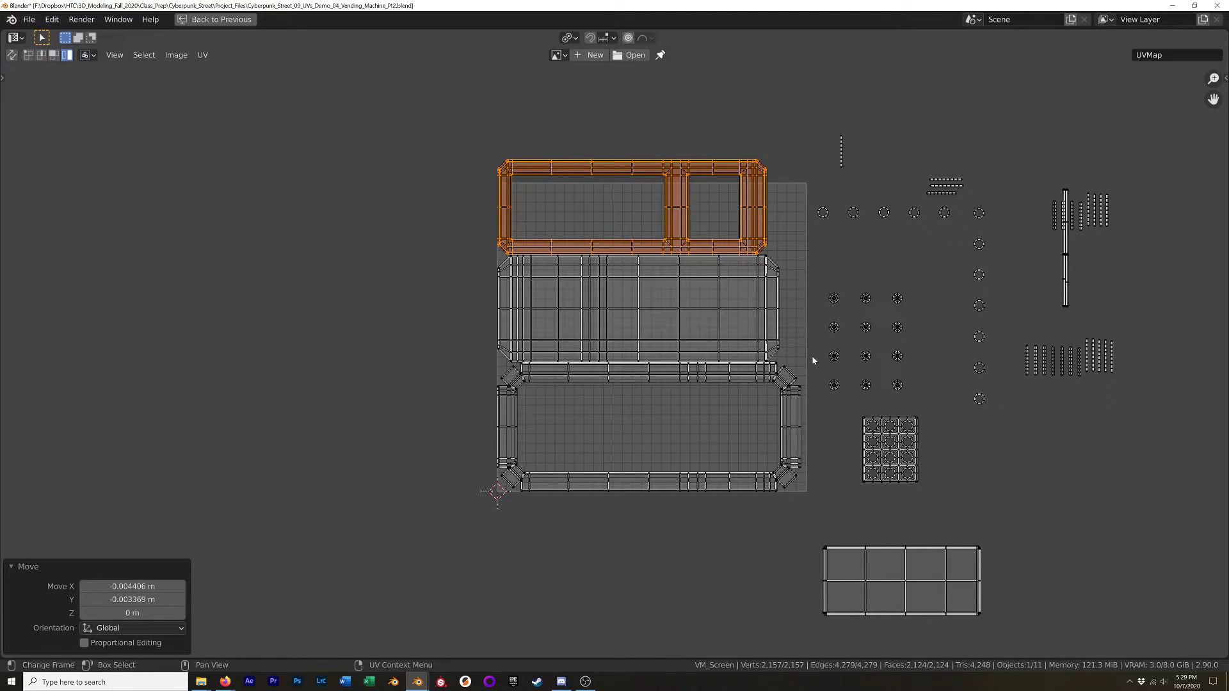
key(a)
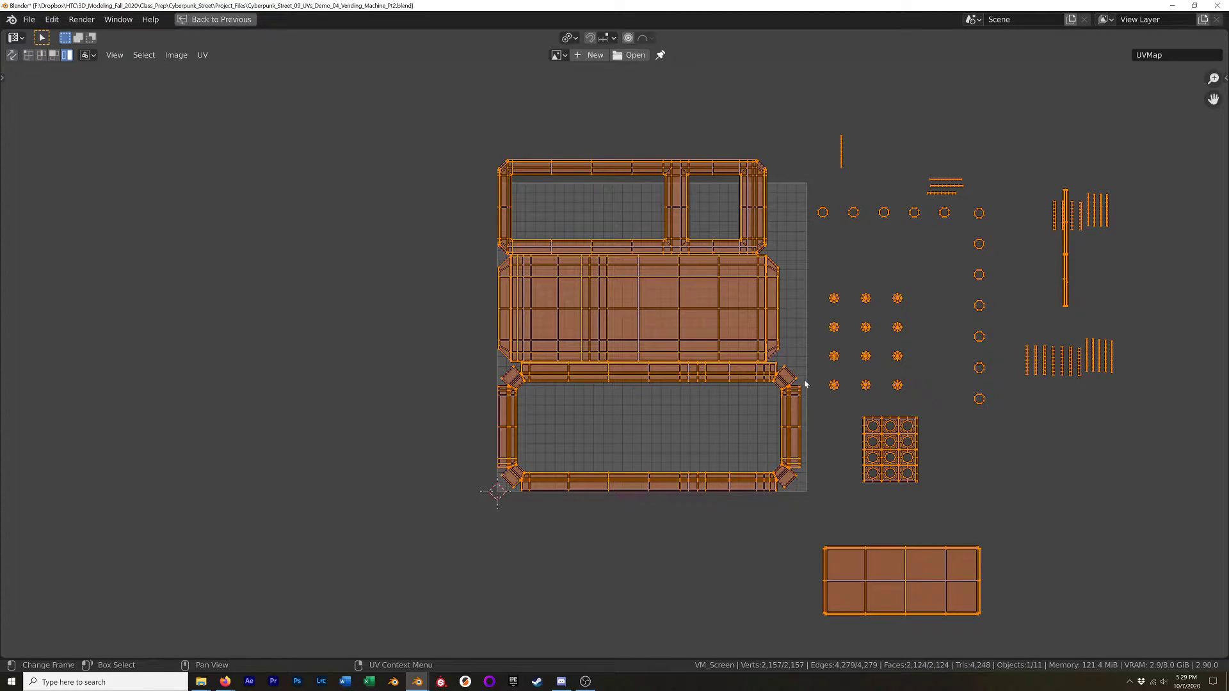
key(q)
click(798, 393)
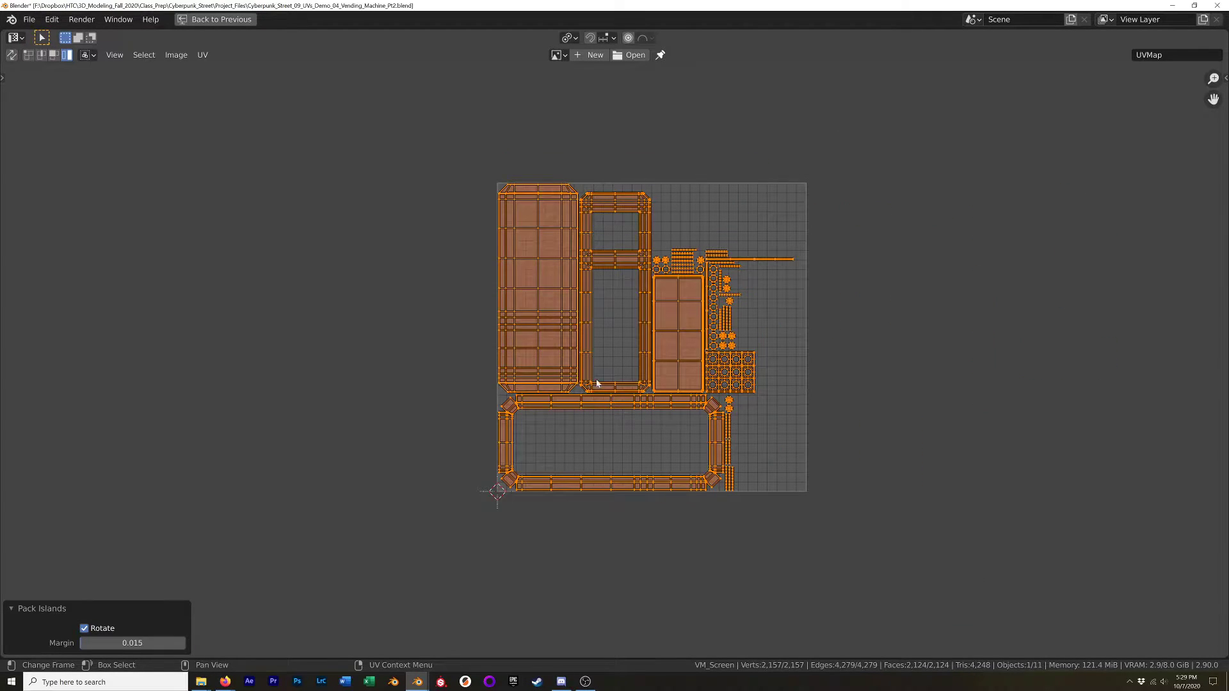
key(ctrl+z)
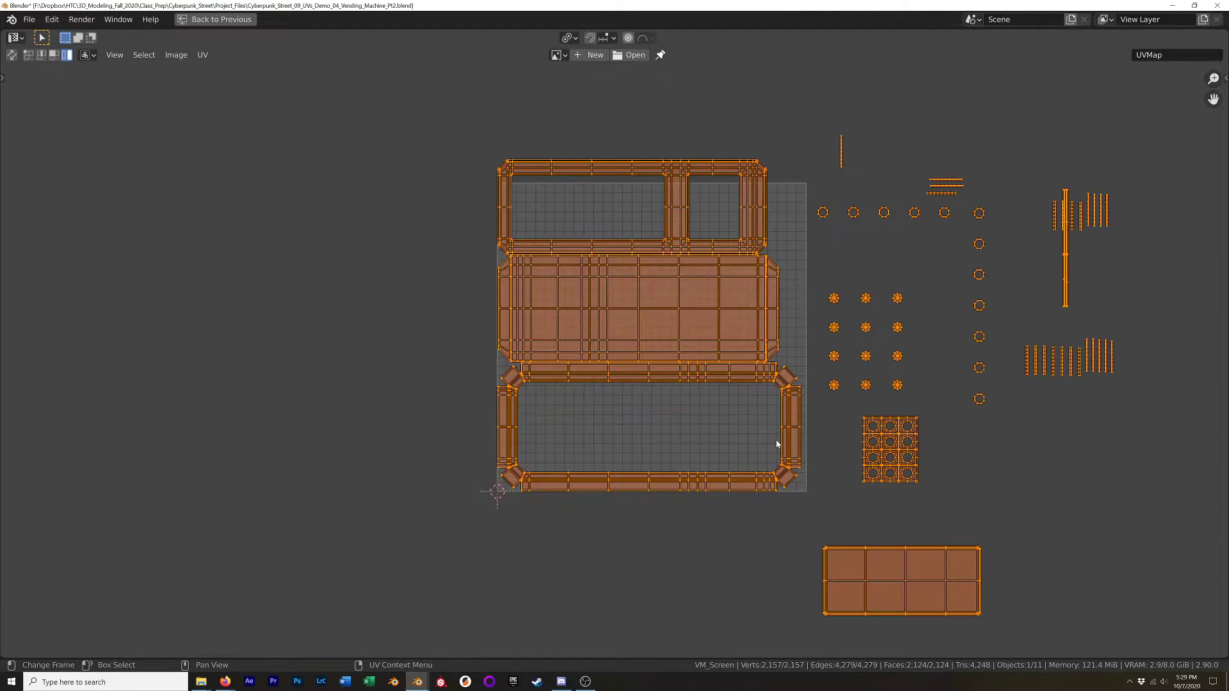
Place the plain rectangle island inside the outer border, with the keypad grid island to its right.
click(921, 578)
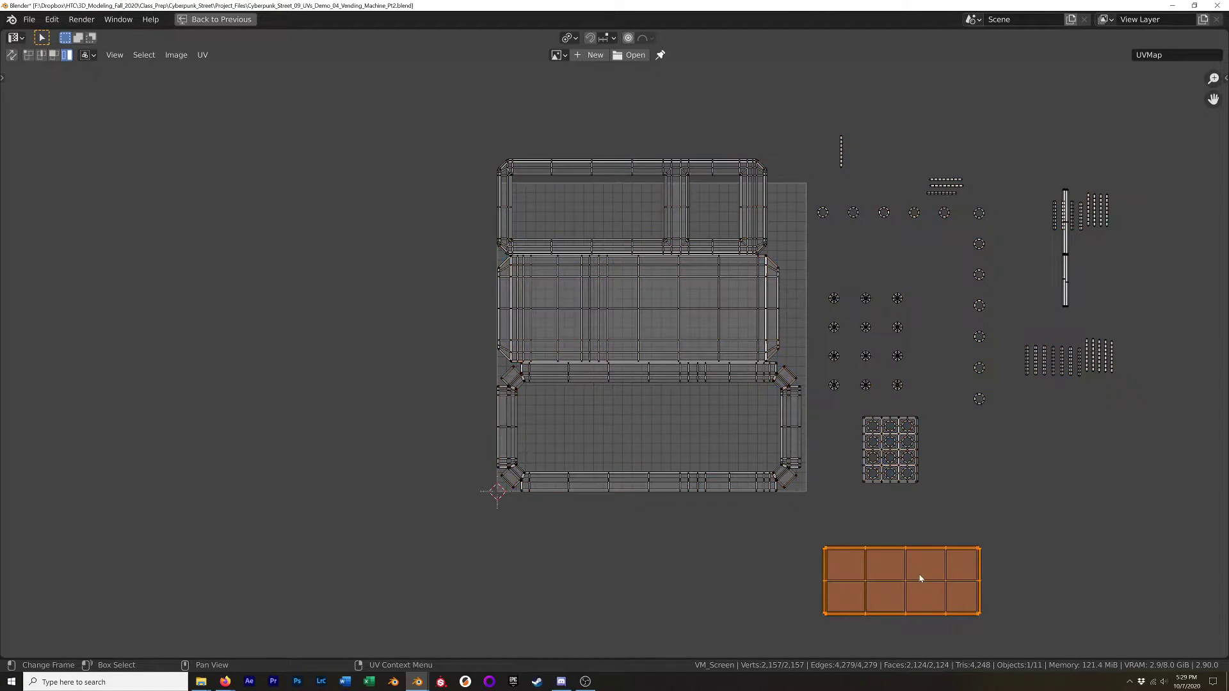
key(g)
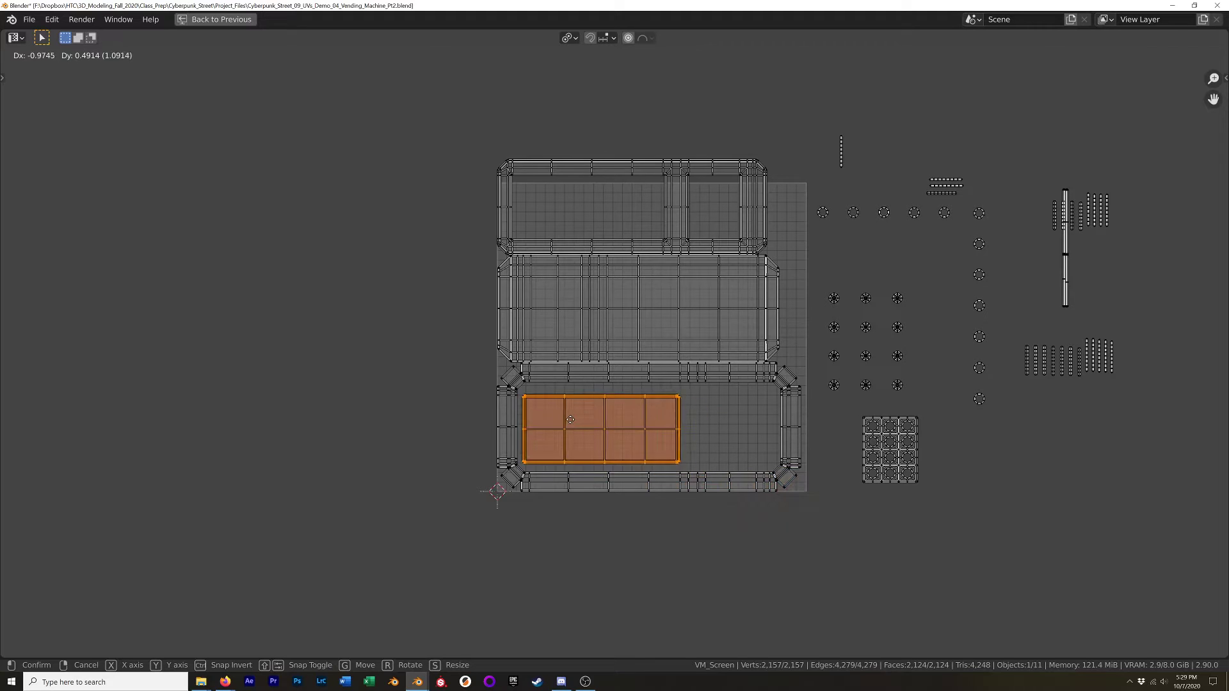
click(574, 419)
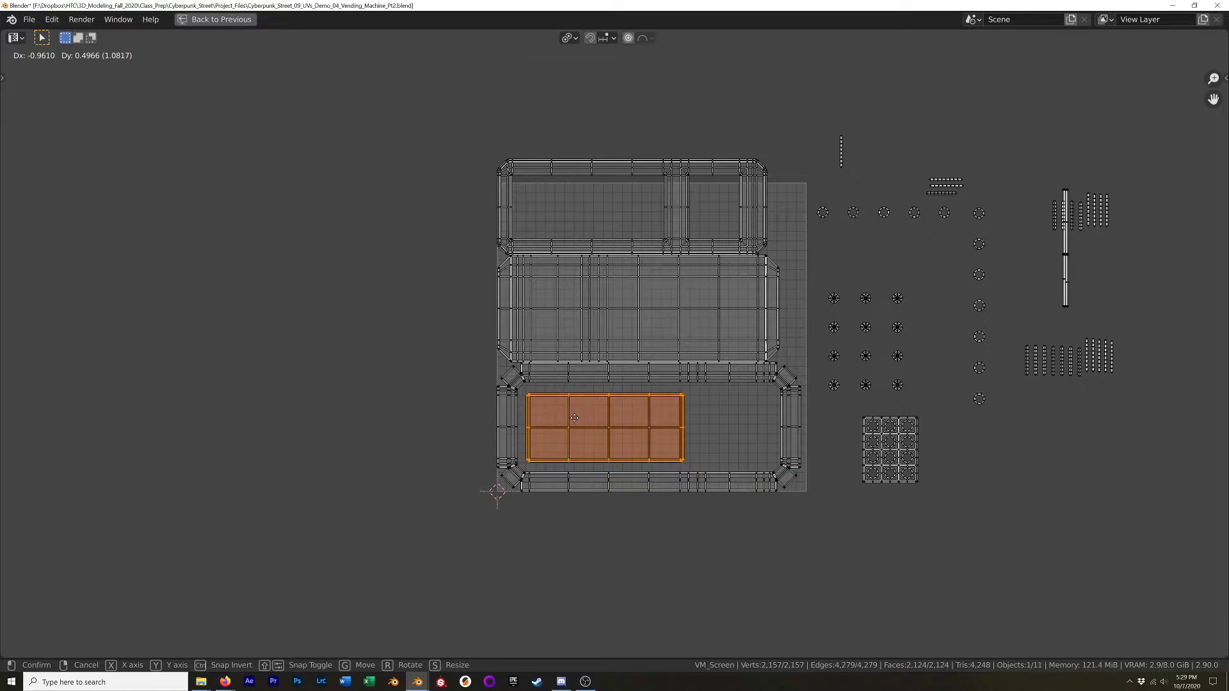
click(895, 450)
key(g)
click(717, 411)
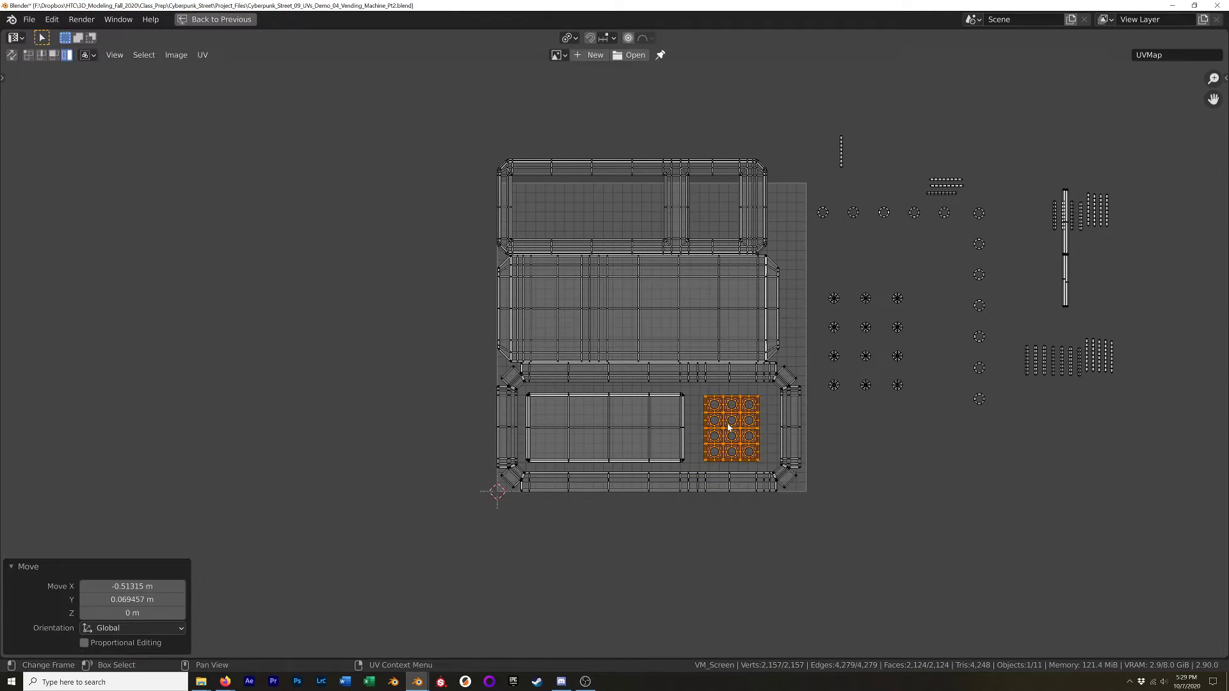
Check the keypad on the model and select the twelve round button cap islands in the UV layout.
scroll(617, 432, up, 1)
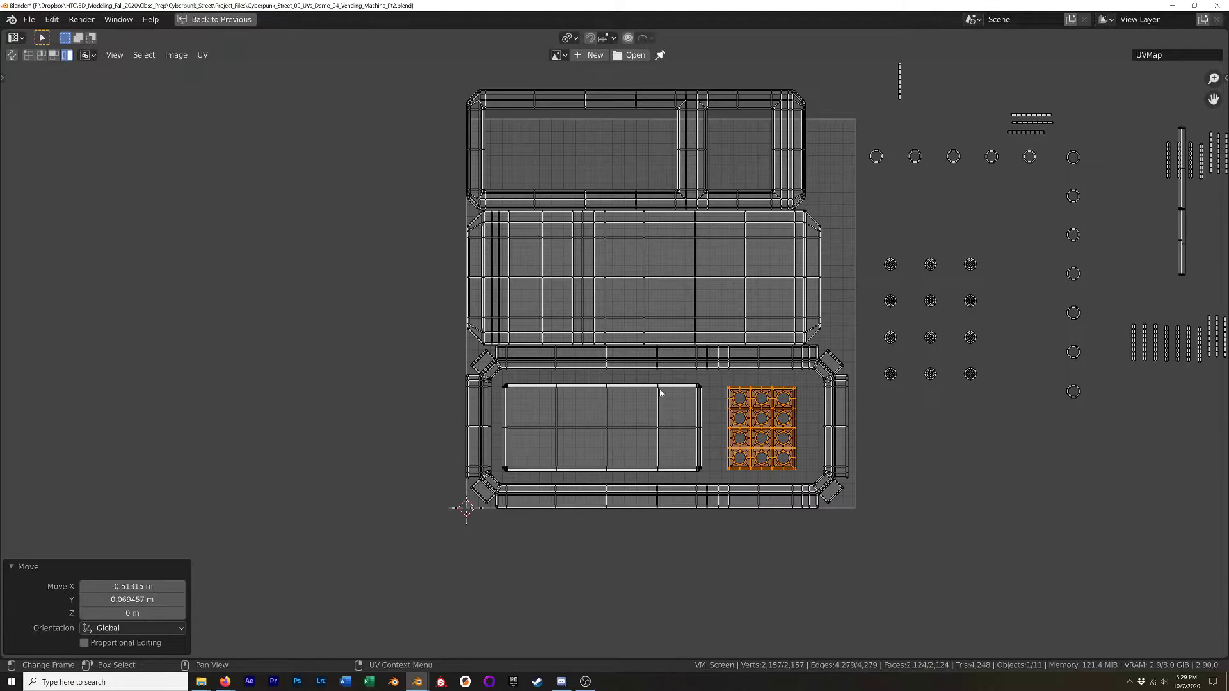
scroll(740, 406, up, 1)
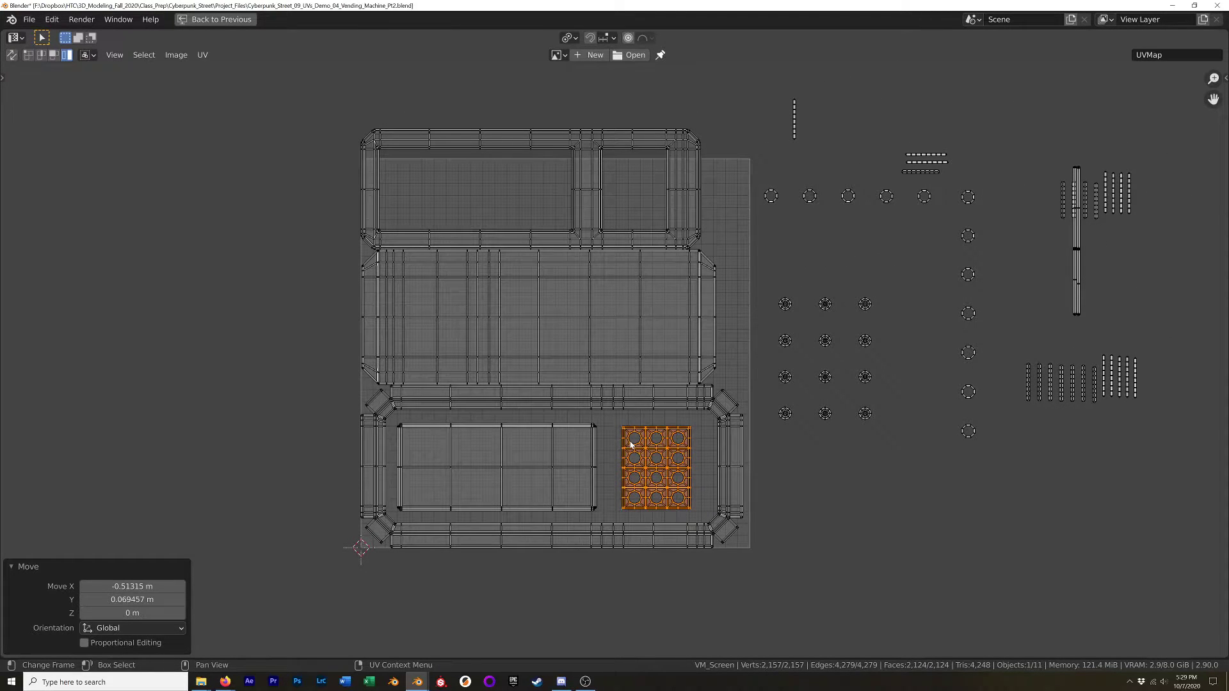
key(ctrl+space)
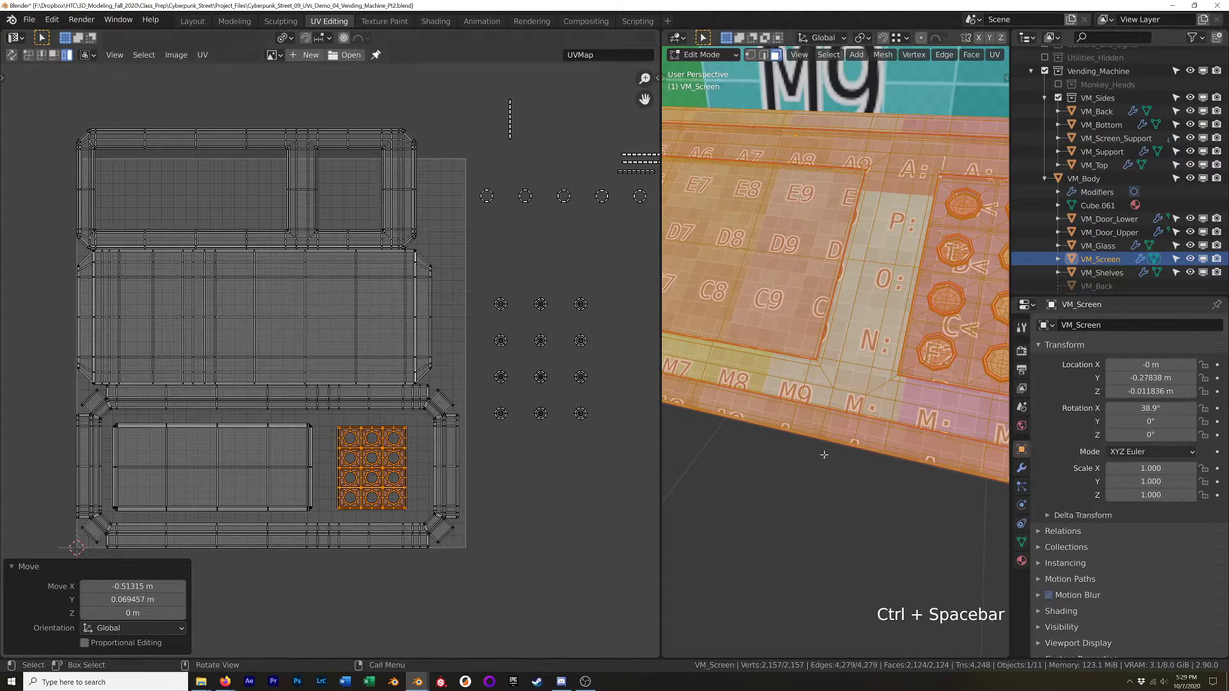
scroll(868, 341, down, 4)
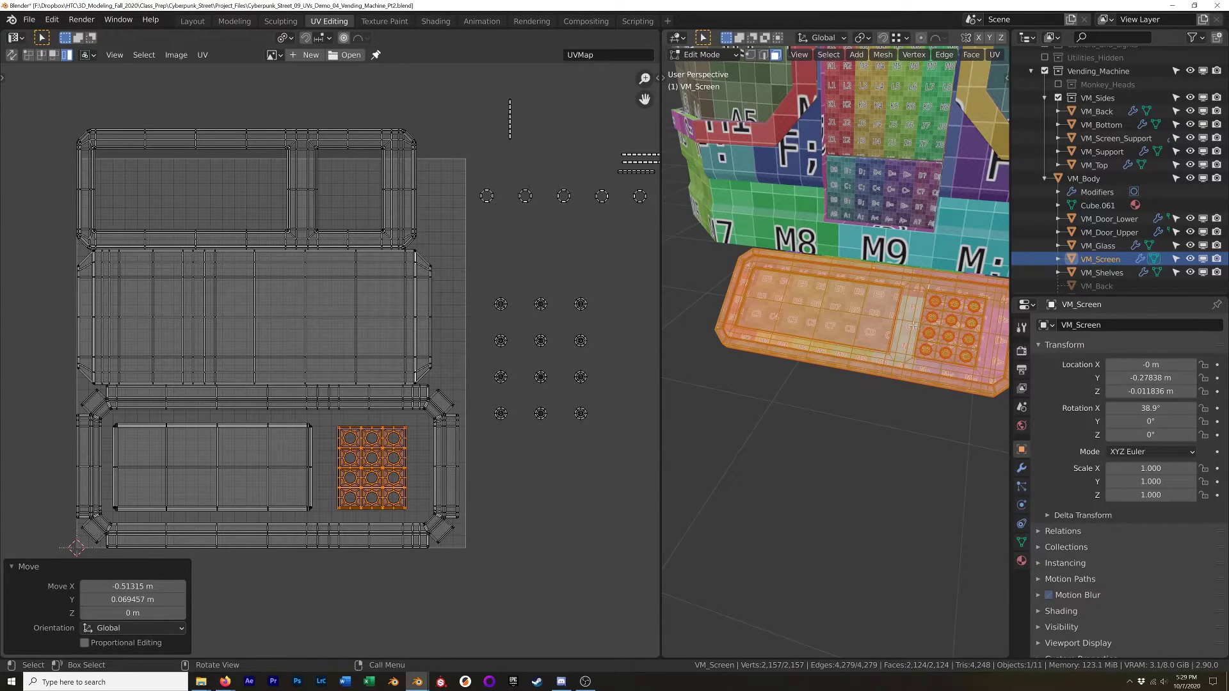
key(ctrl+space)
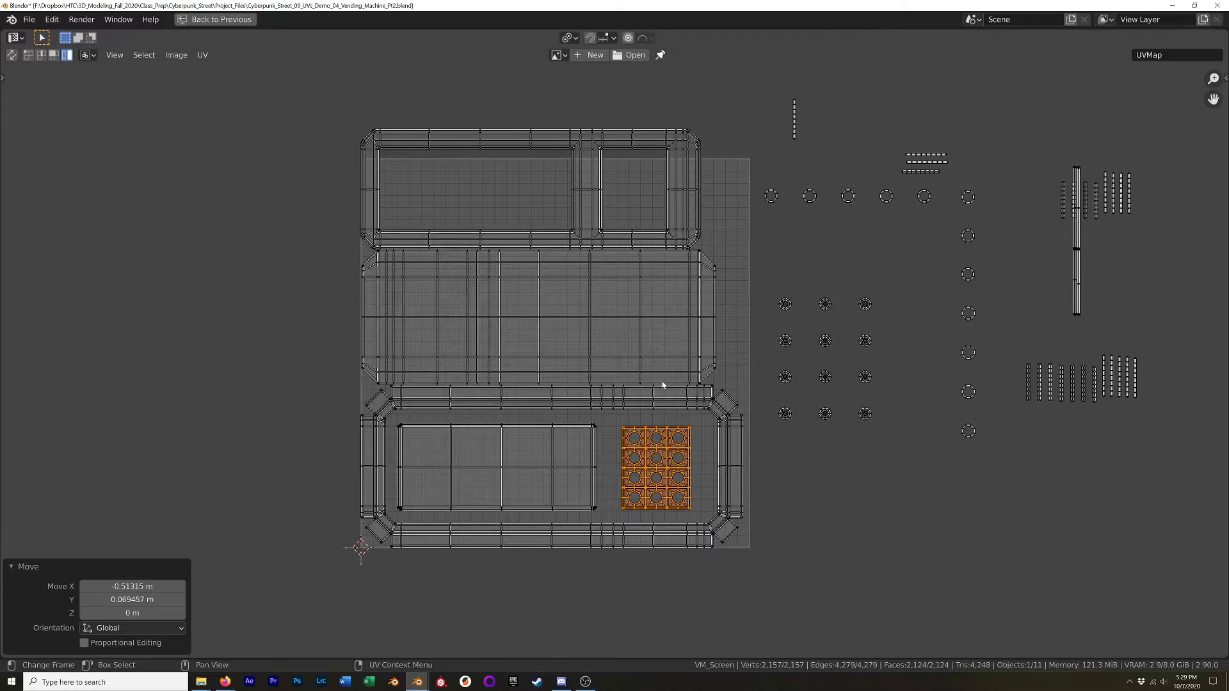
ctrl+middle_drag(661, 382, 892, 316)
drag(954, 283, 777, 482)
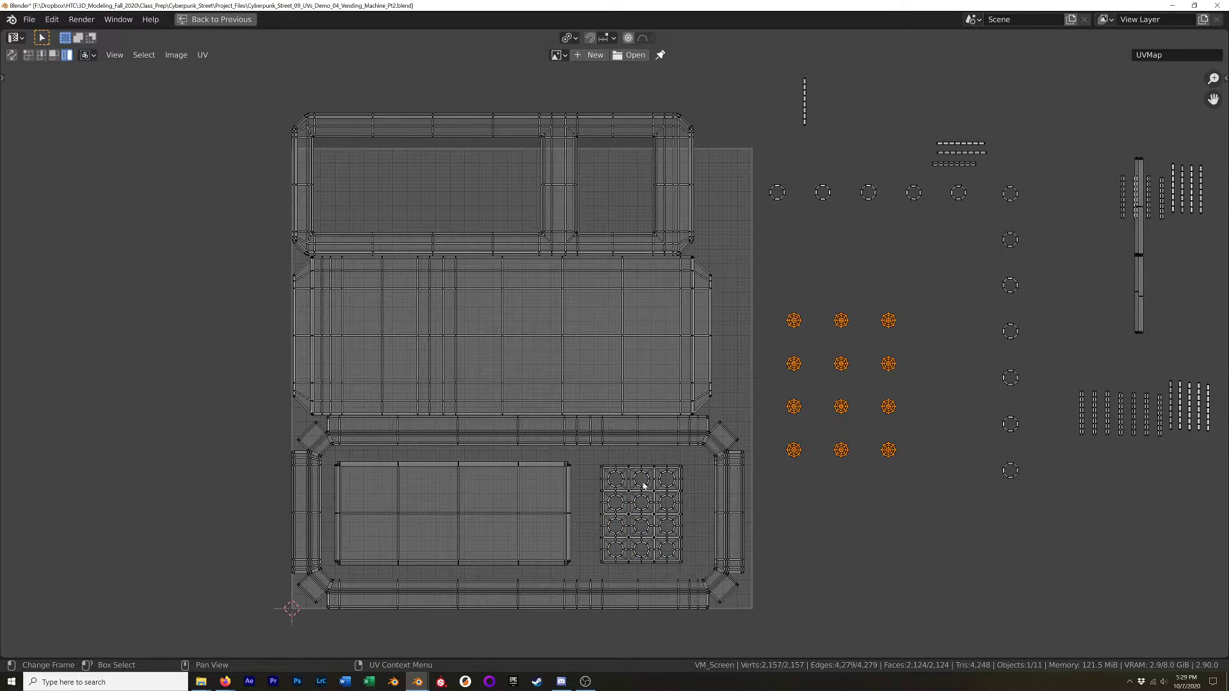
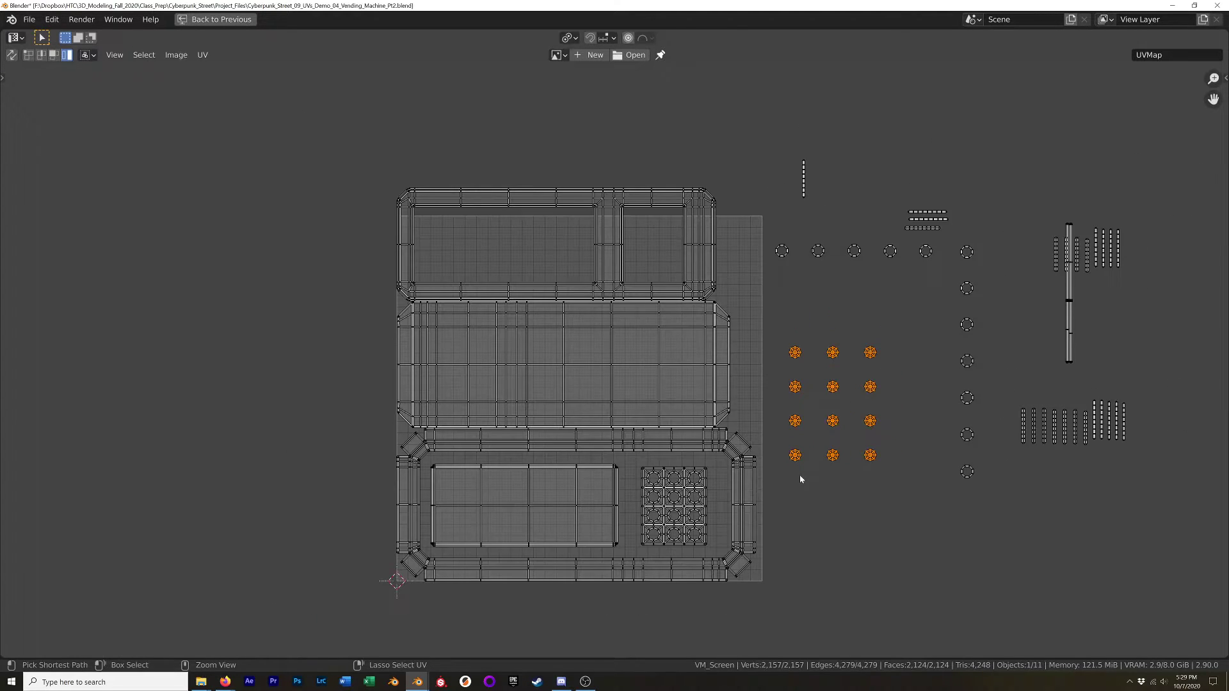
Align the 3D view to the screen object's local top, framing the keypad in Edit Mode.
key(ctrl+space)
shift+middle_drag(917, 320, 878, 342)
key(Tab)
shift+middle_drag(798, 374, 893, 364)
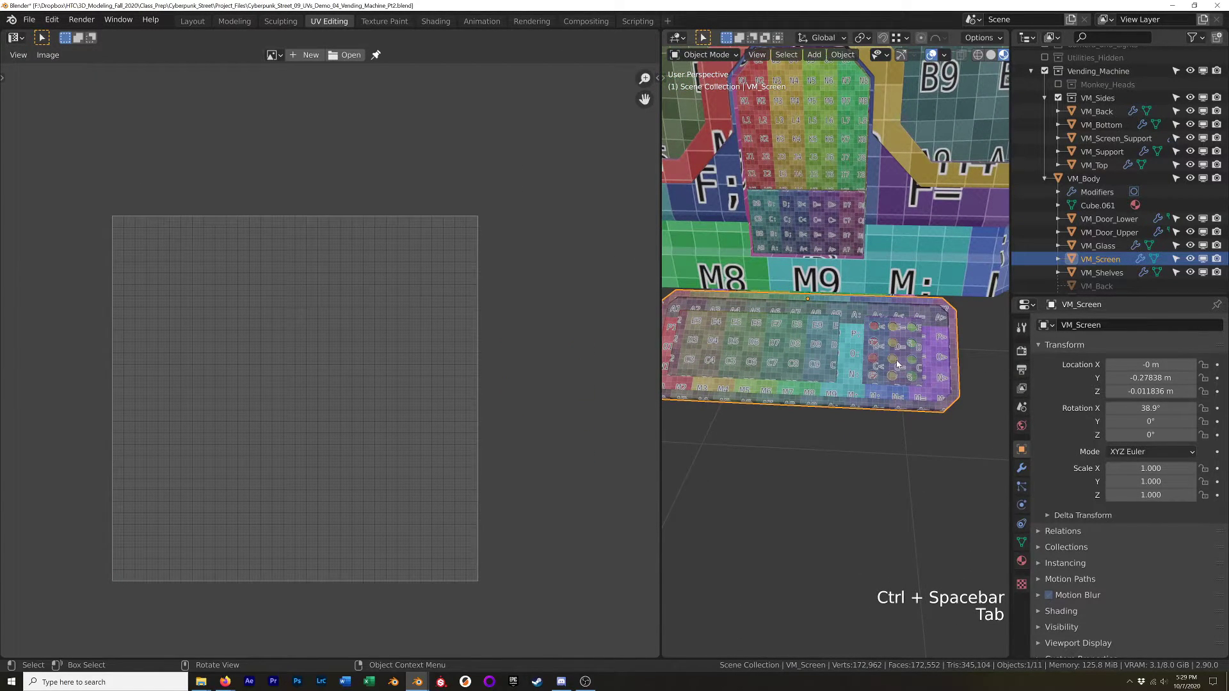
key(shift)
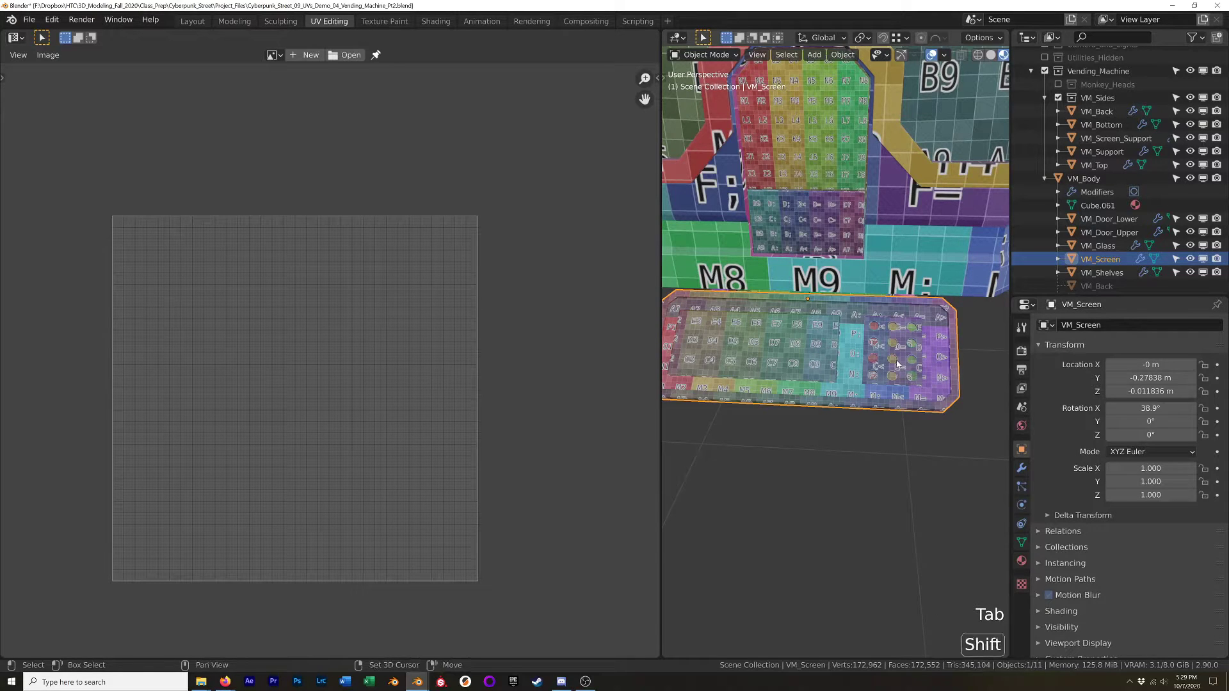
key(shift+KP_7)
scroll(858, 362, up, 5)
key(Tab)
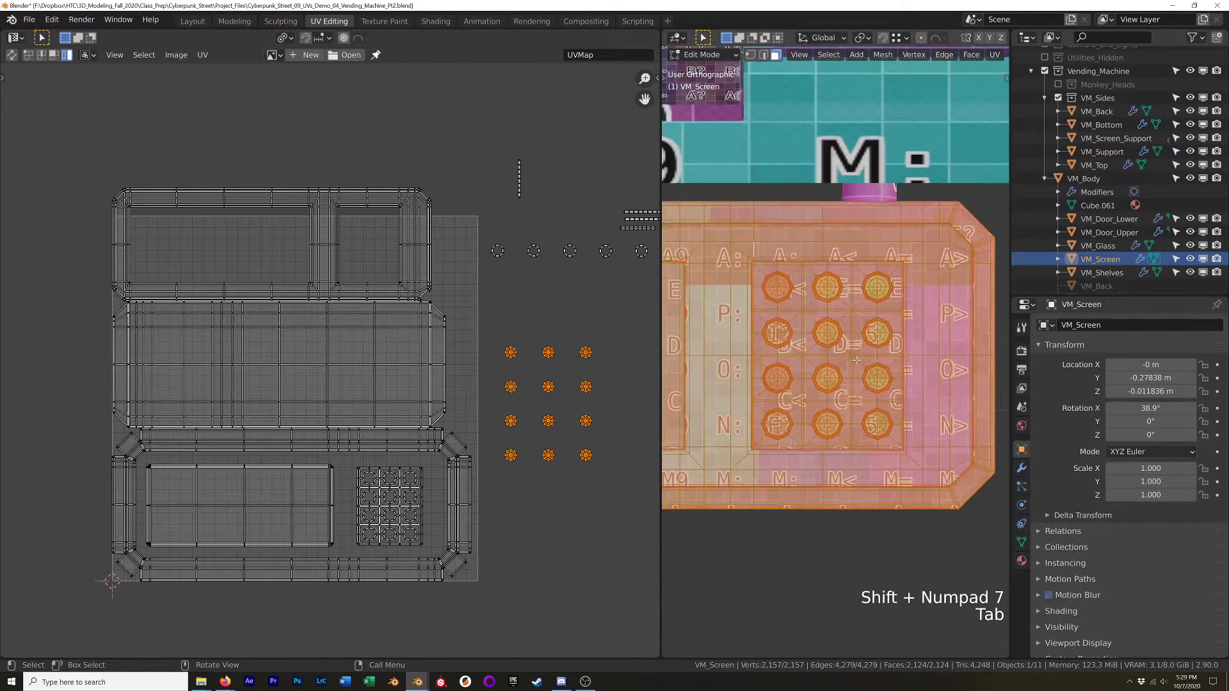
scroll(857, 361, up, 2)
Select all twelve round button caps on the keypad as linked faces delimited by seams.
click(750, 258)
key(l)
key(l)
key(l)
key(l)
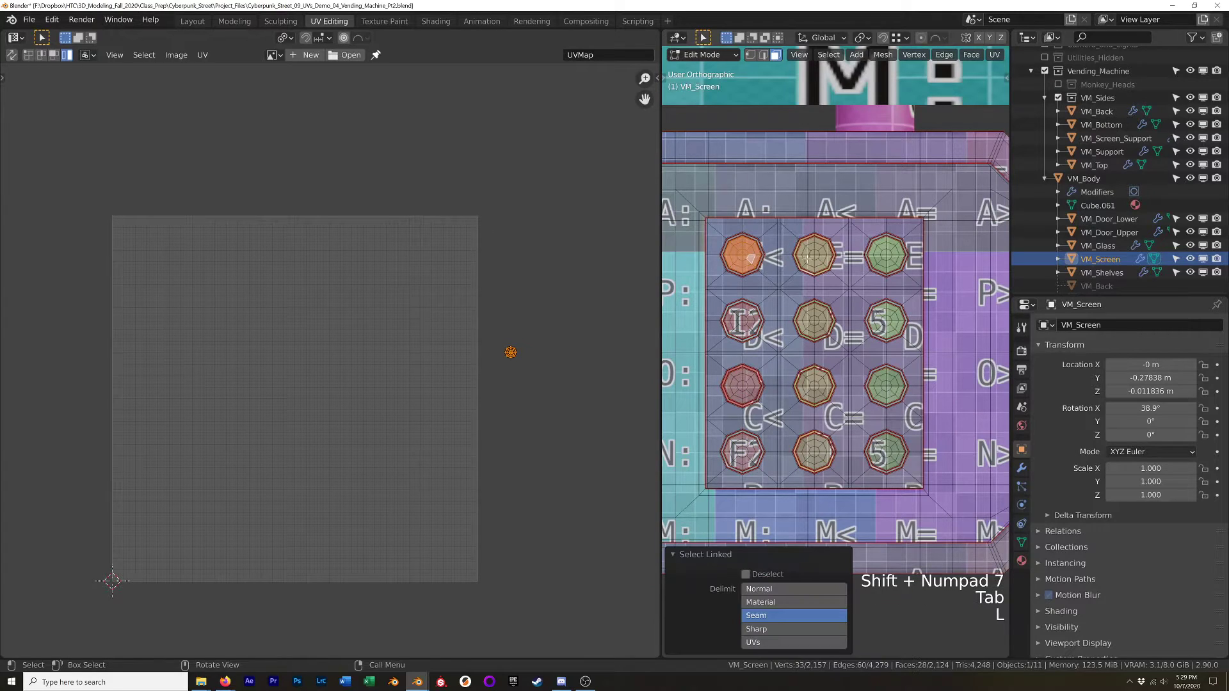
key(l)
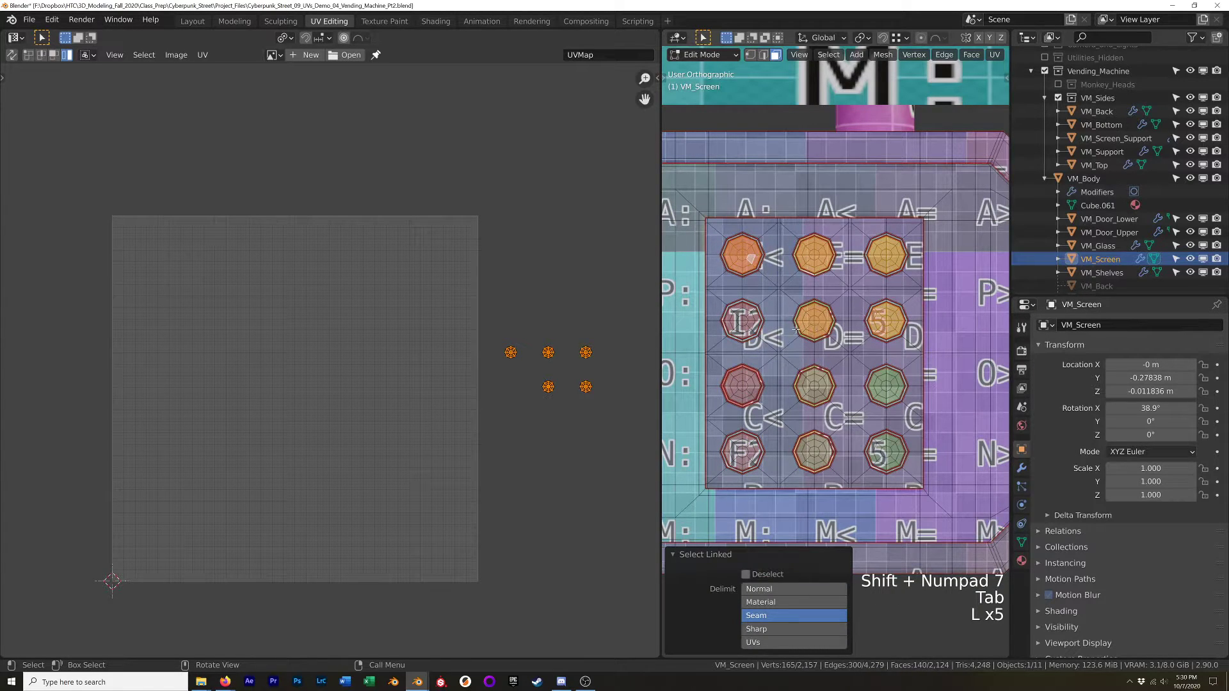
key(l)
key(l)
key(l)
key(l)
key(l)
key(l)
key(l)
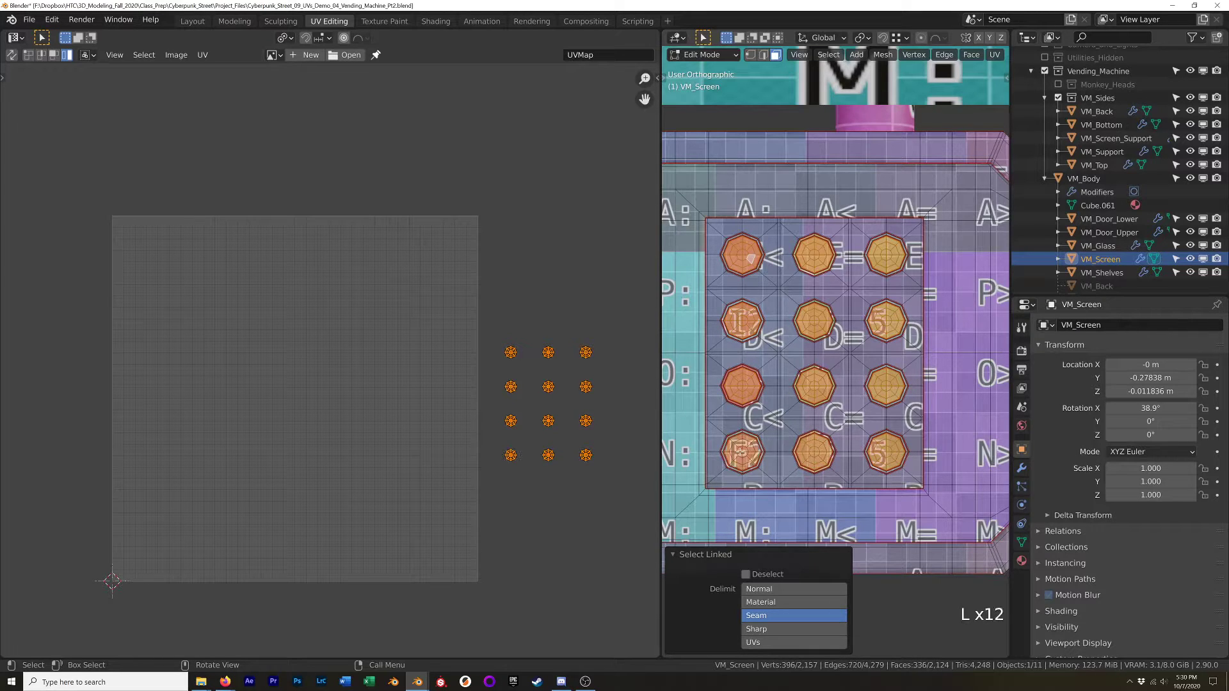
Project the selected caps' UVs from the view, place them right of the UV tile, and show all the screen's islands.
key(u)
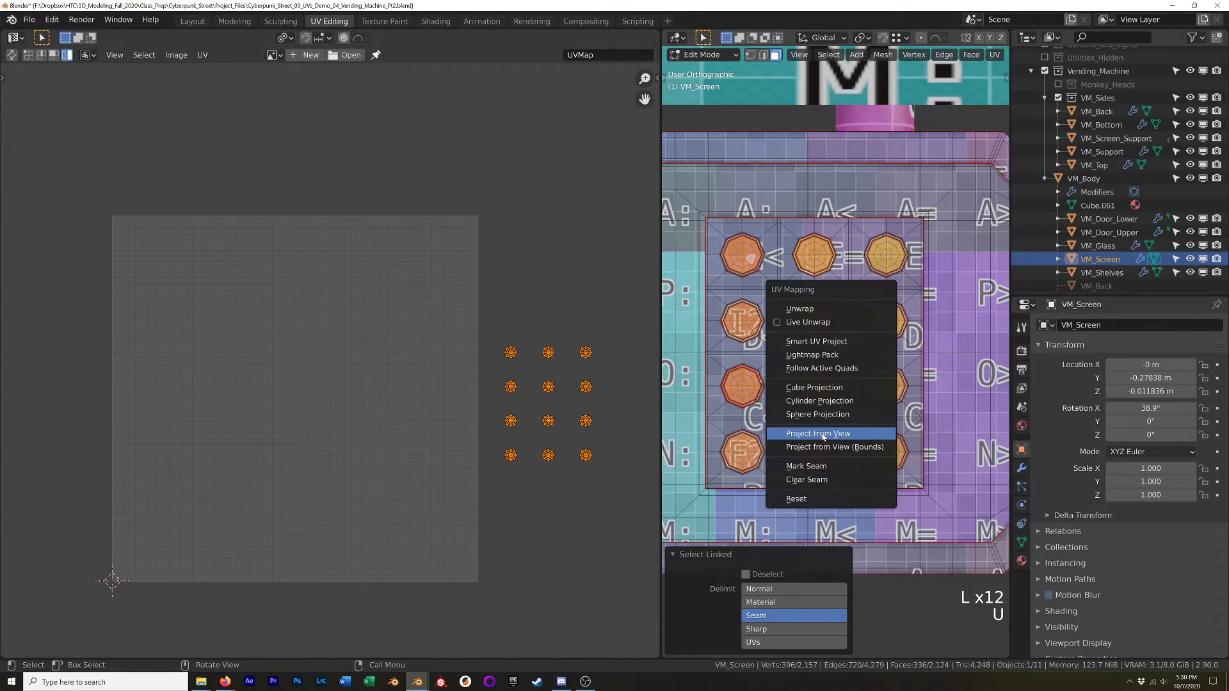
click(823, 436)
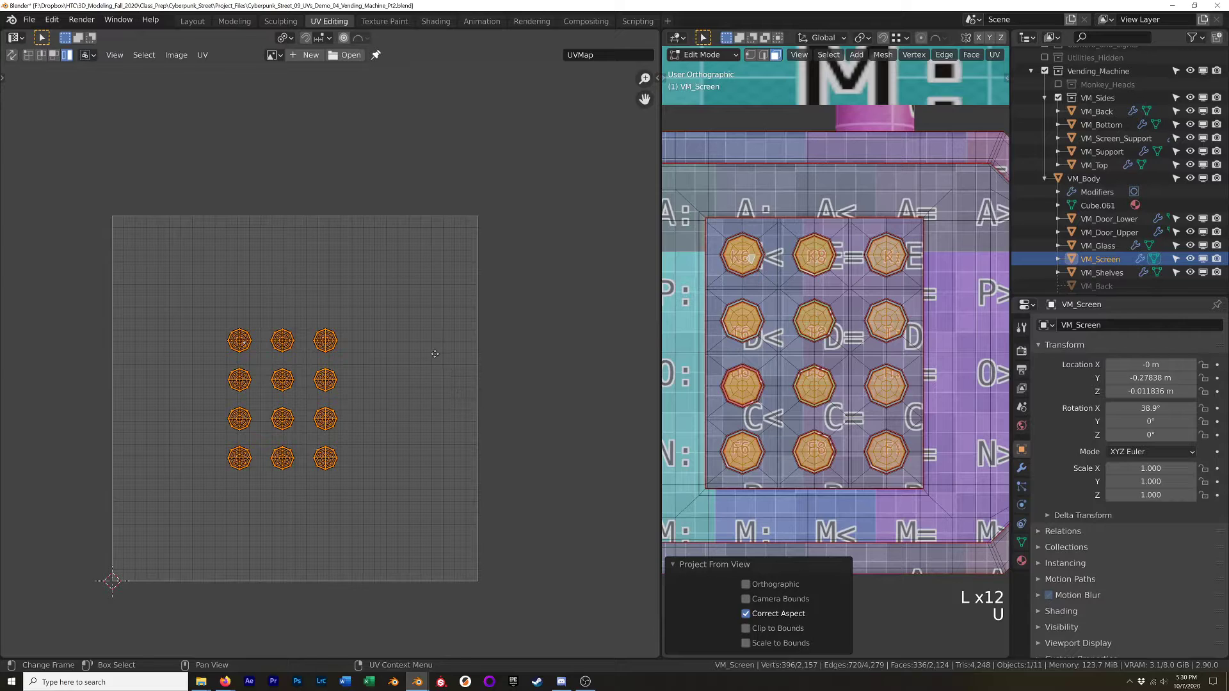
key(g)
click(357, 437)
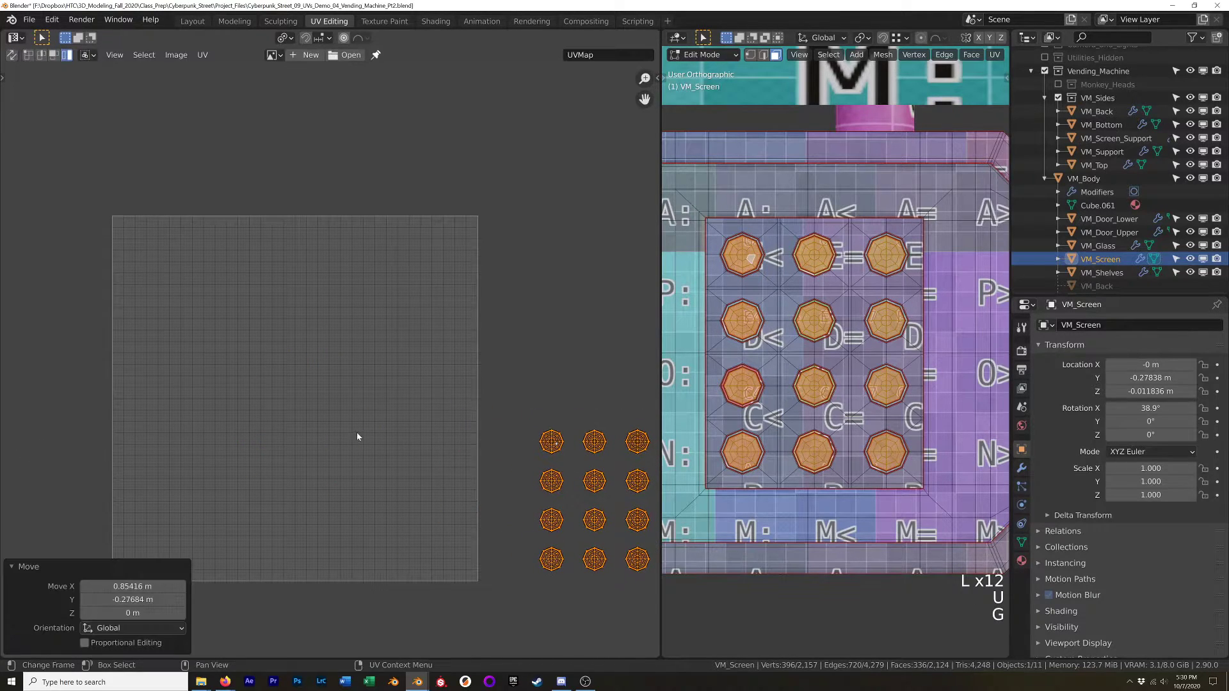
key(a)
scroll(447, 379, down, 3)
shift+middle_drag(447, 379, 364, 377)
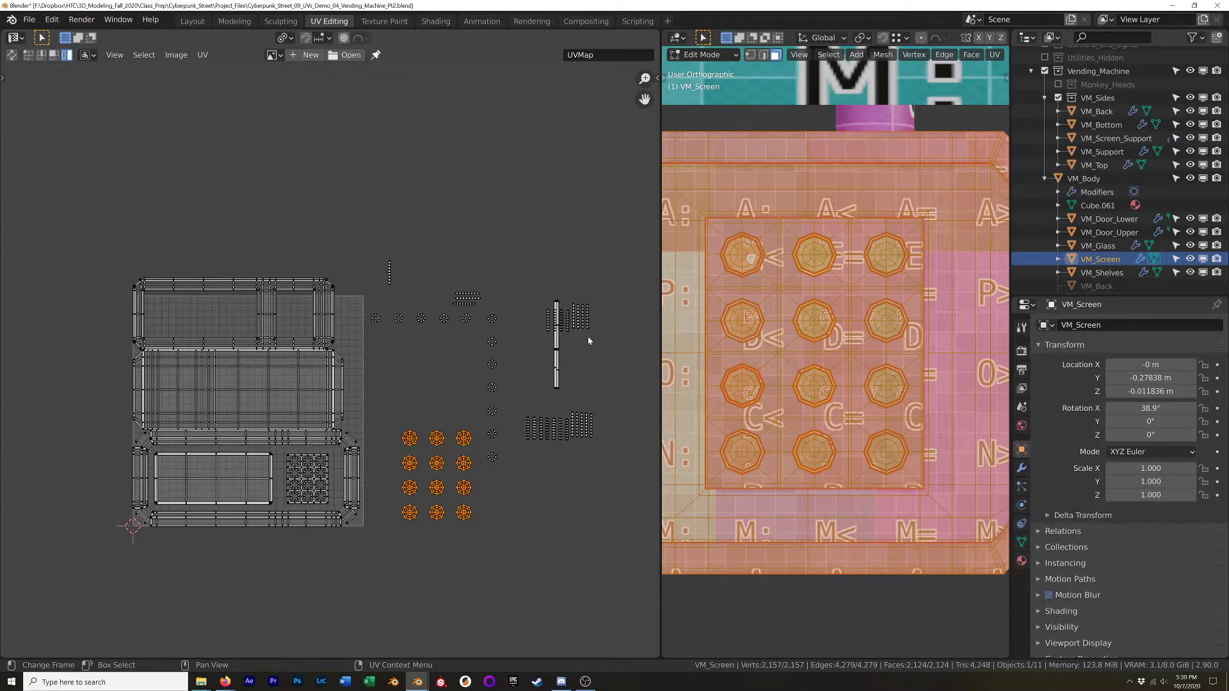
Try averaging the scale of all UV islands, and undo it.
key(a)
key(q)
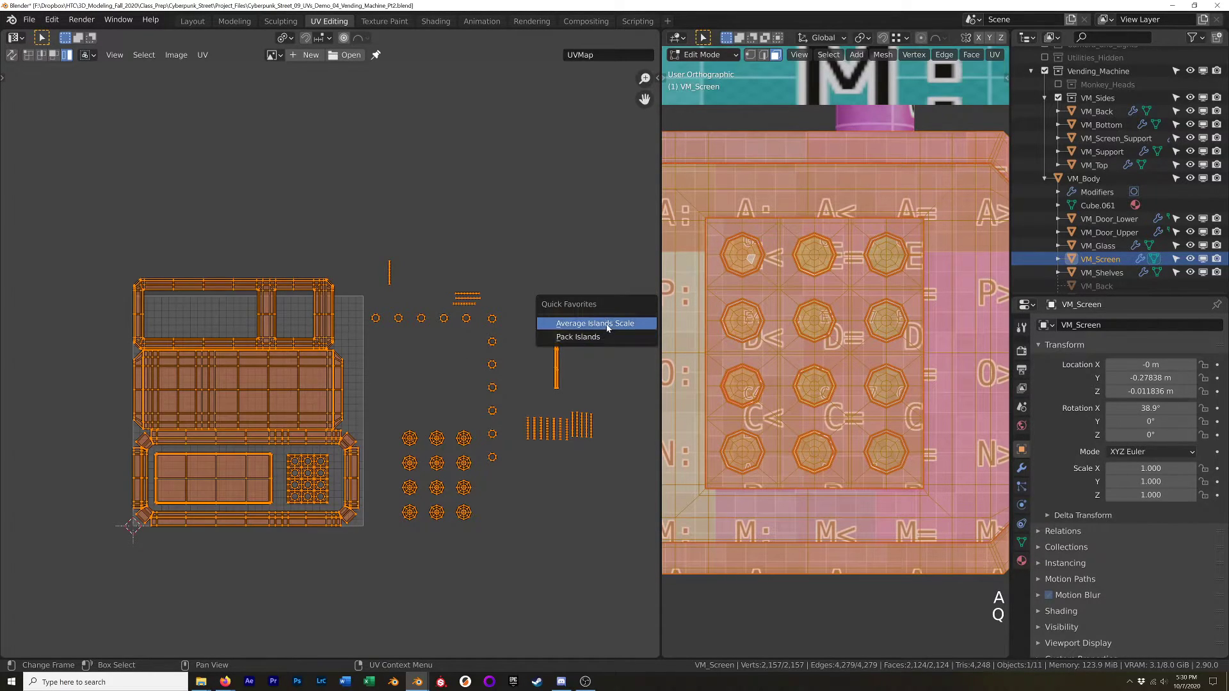
click(608, 324)
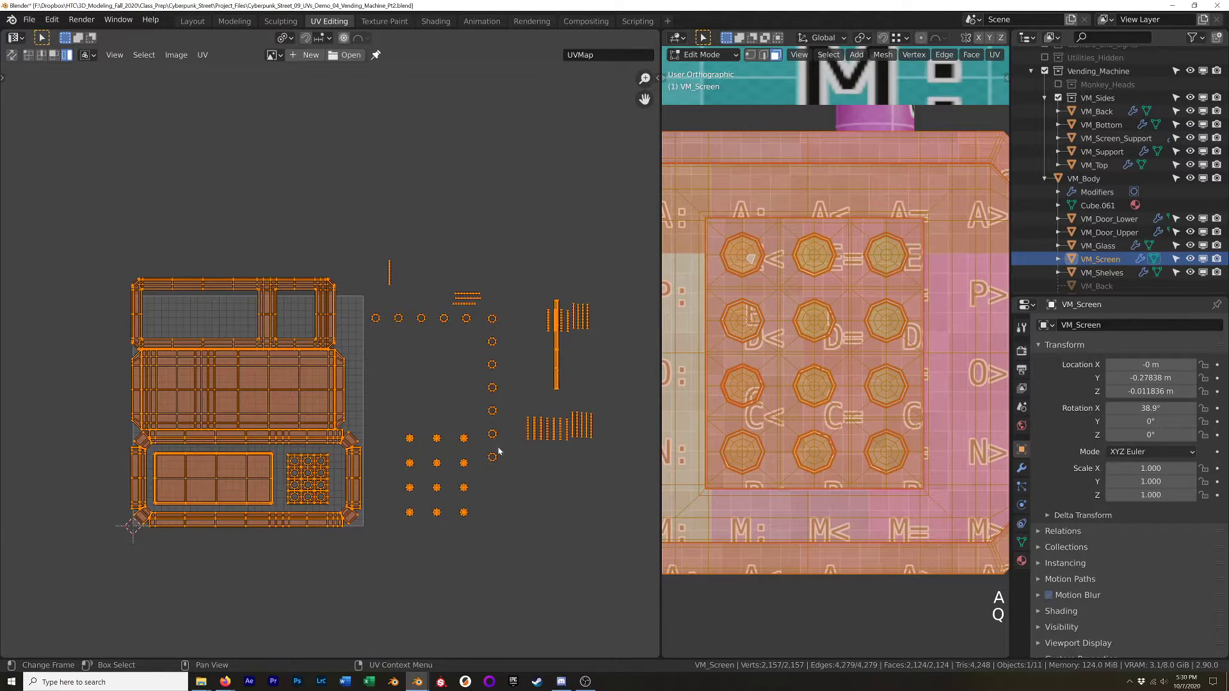
key(ctrl+z)
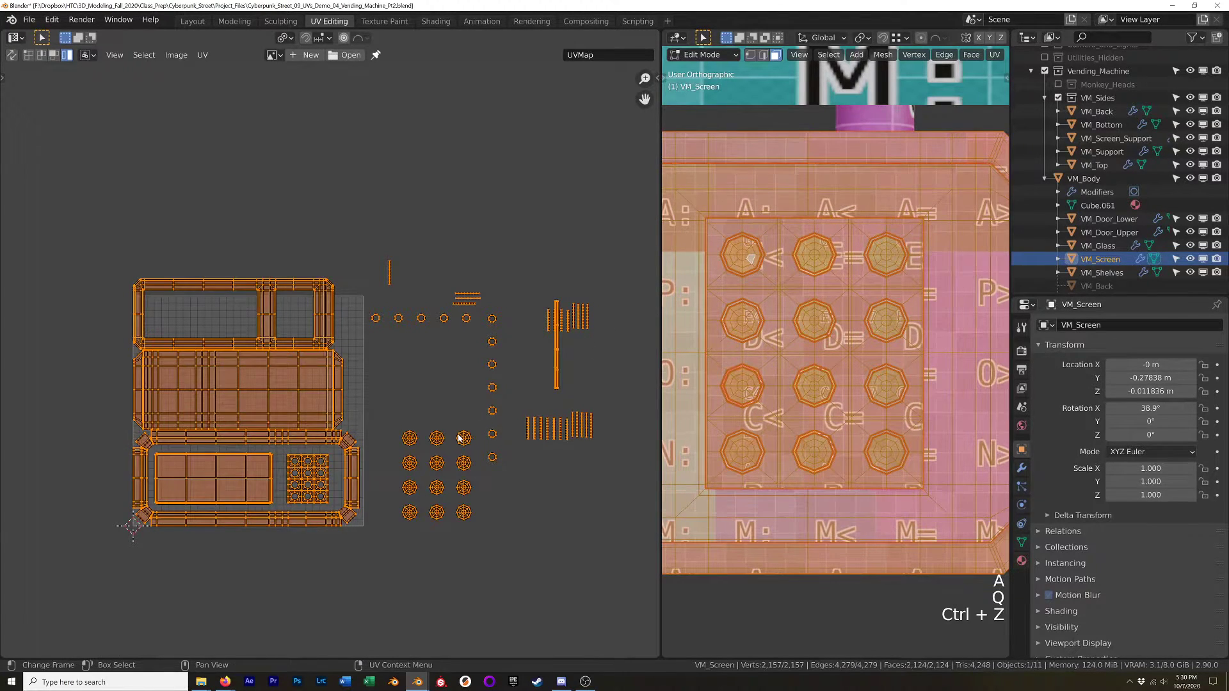
Select the twelve projected cap islands and set the UV pivot to Median Point.
scroll(396, 466, up, 4)
shift+middle_drag(340, 492, 383, 361)
drag(411, 214, 641, 521)
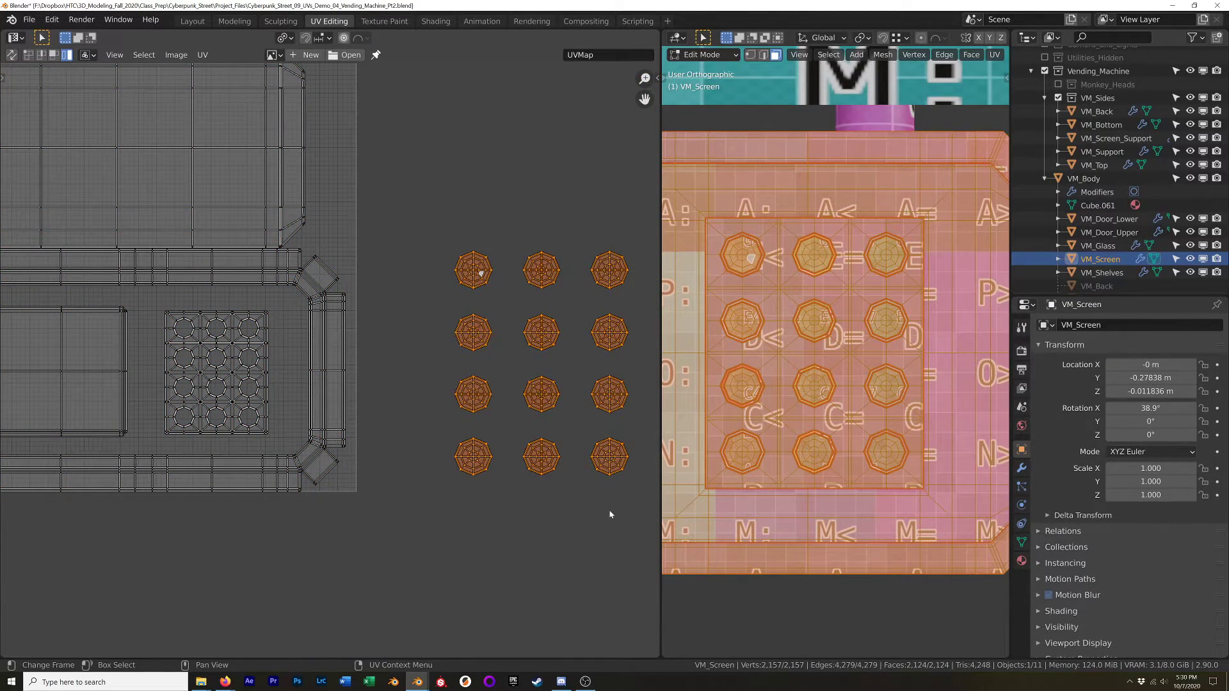
key(s)
right_click(576, 475)
key(period)
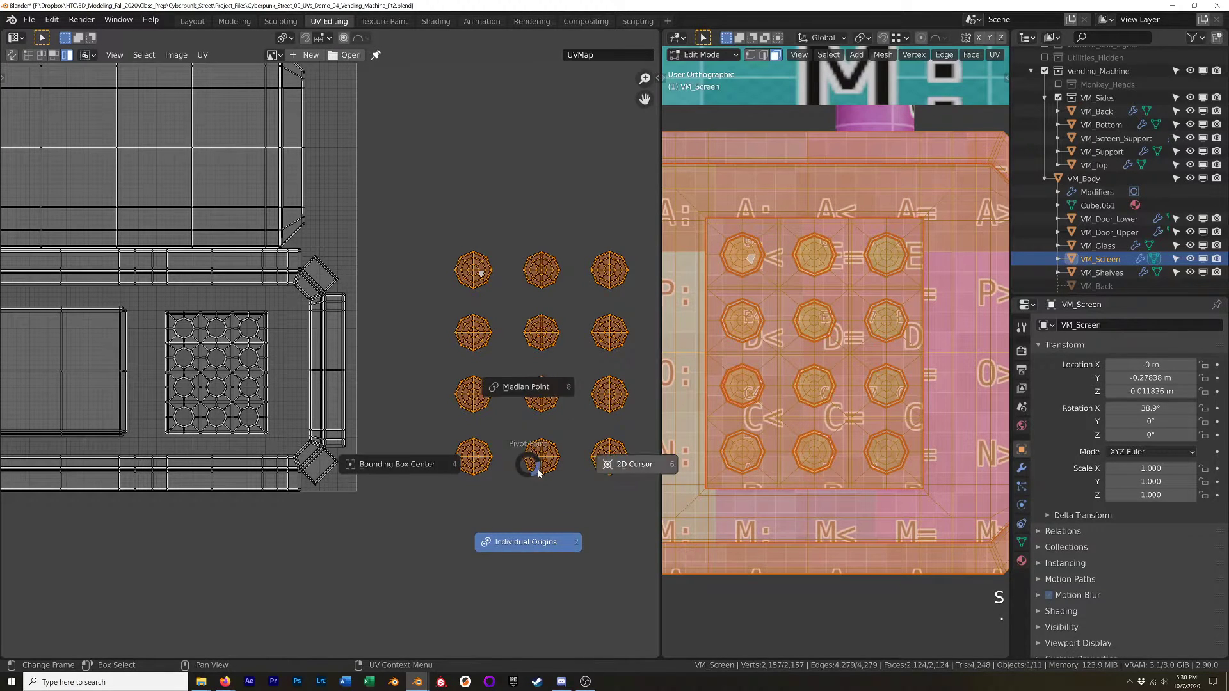
click(525, 387)
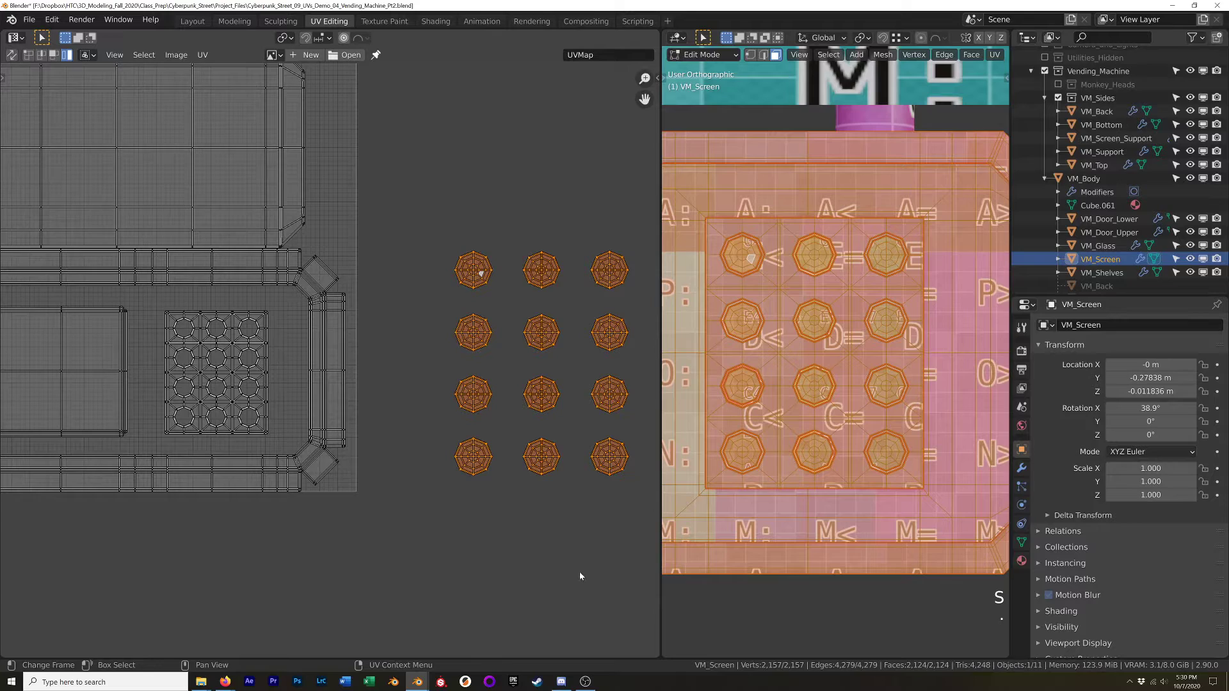
Scale the cap islands by about 0.62, position them over the keypad grid, and scale them by about 0.758 to fit its round holes.
key(s)
click(572, 445)
key(g)
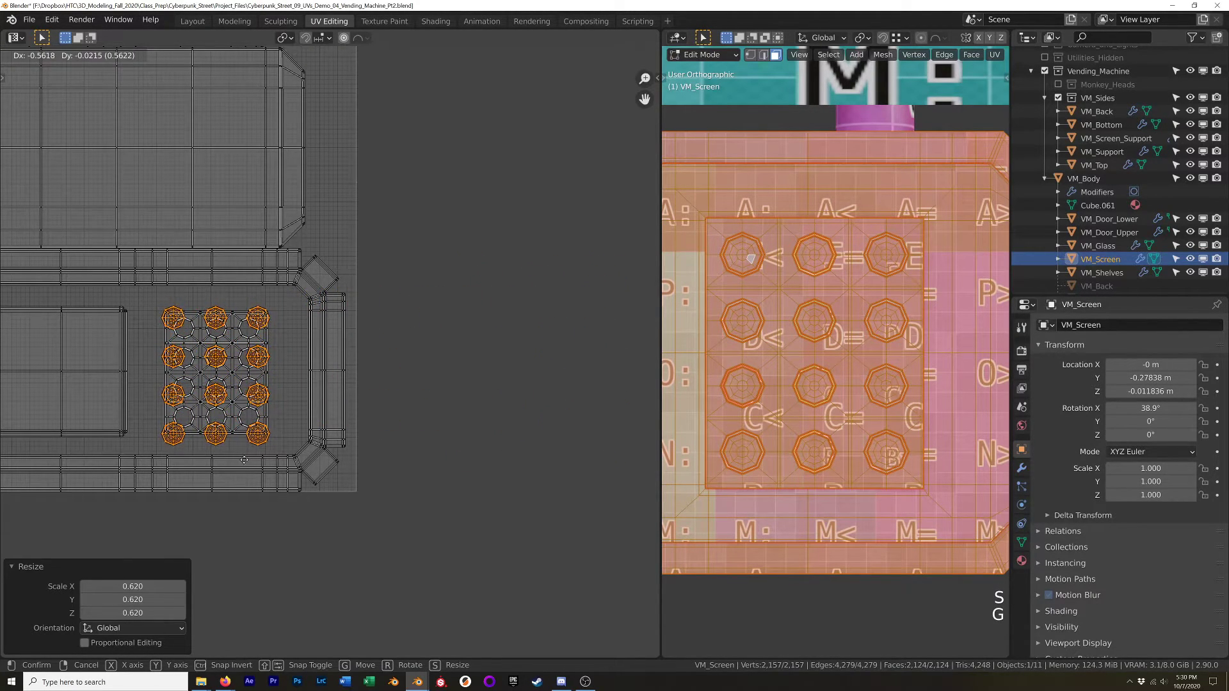
click(244, 460)
scroll(198, 422, up, 3)
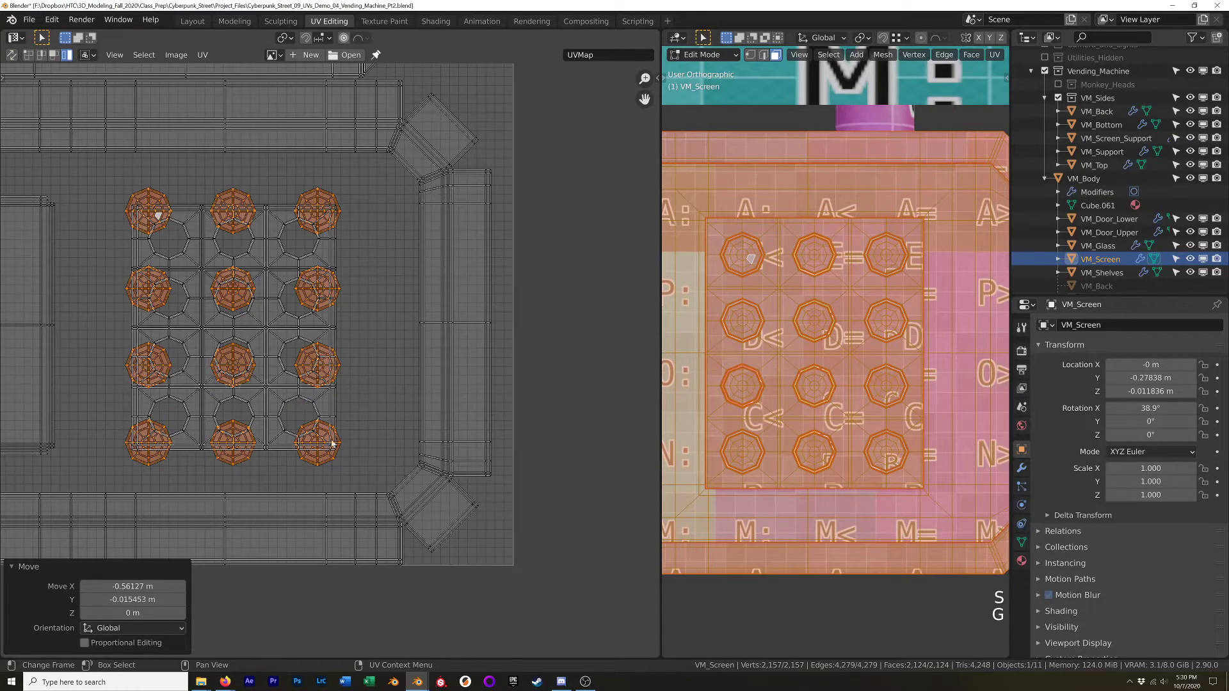
key(s)
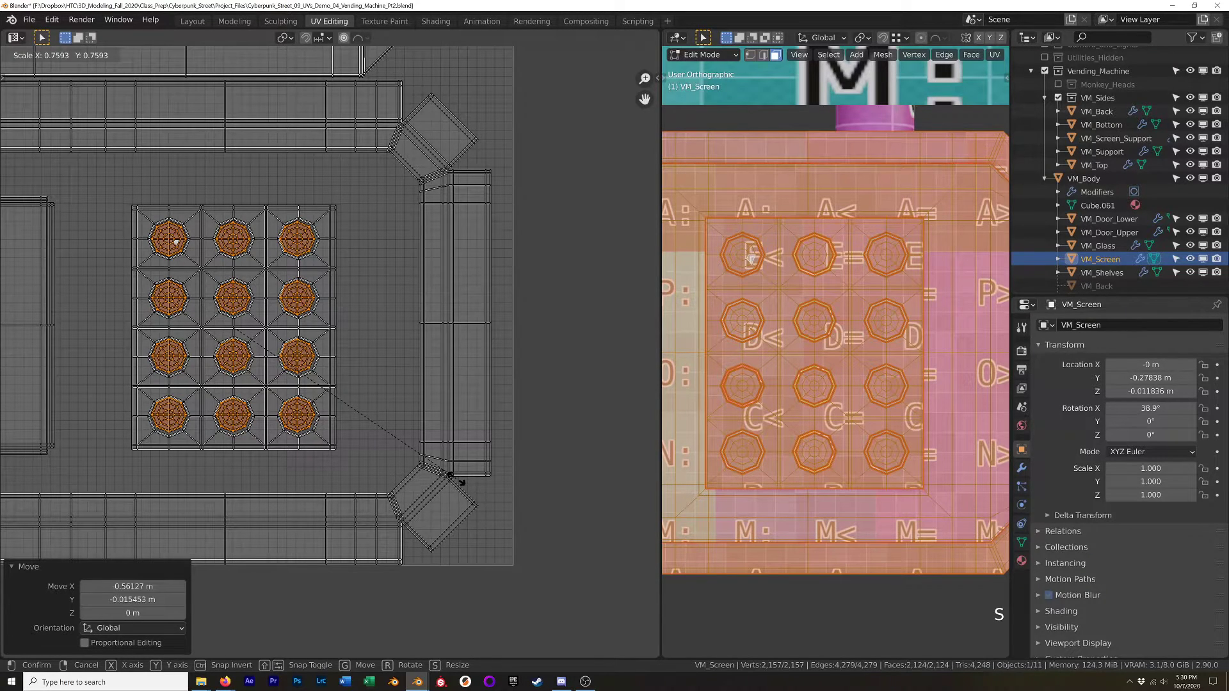
click(457, 482)
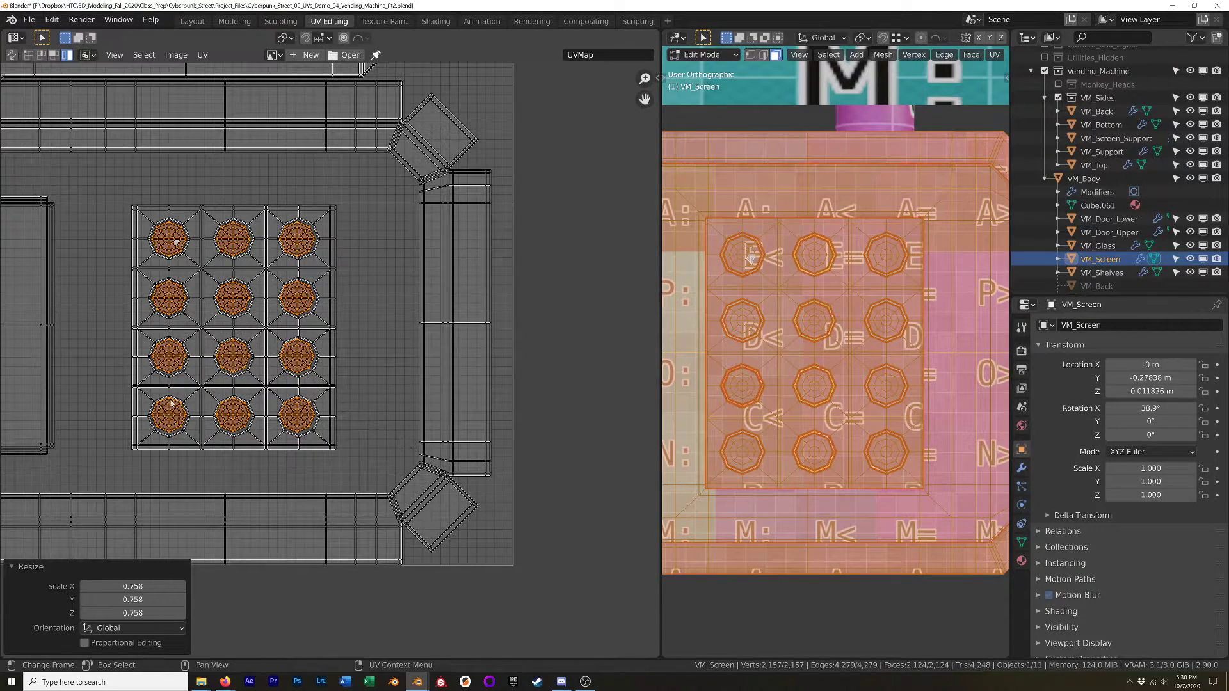
Move the fitted cap islands just right of the UV tile and average the scale of all islands.
key(g)
click(551, 394)
scroll(518, 392, down, 3)
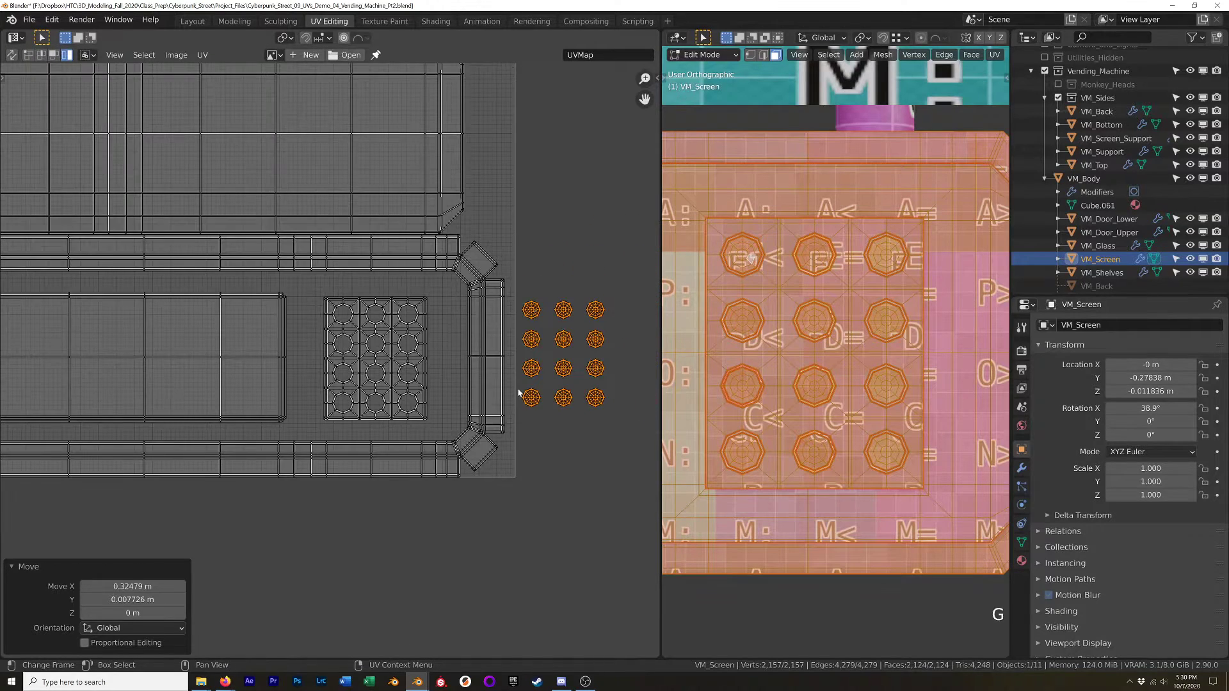
scroll(519, 393, down, 1)
key(a)
key(q)
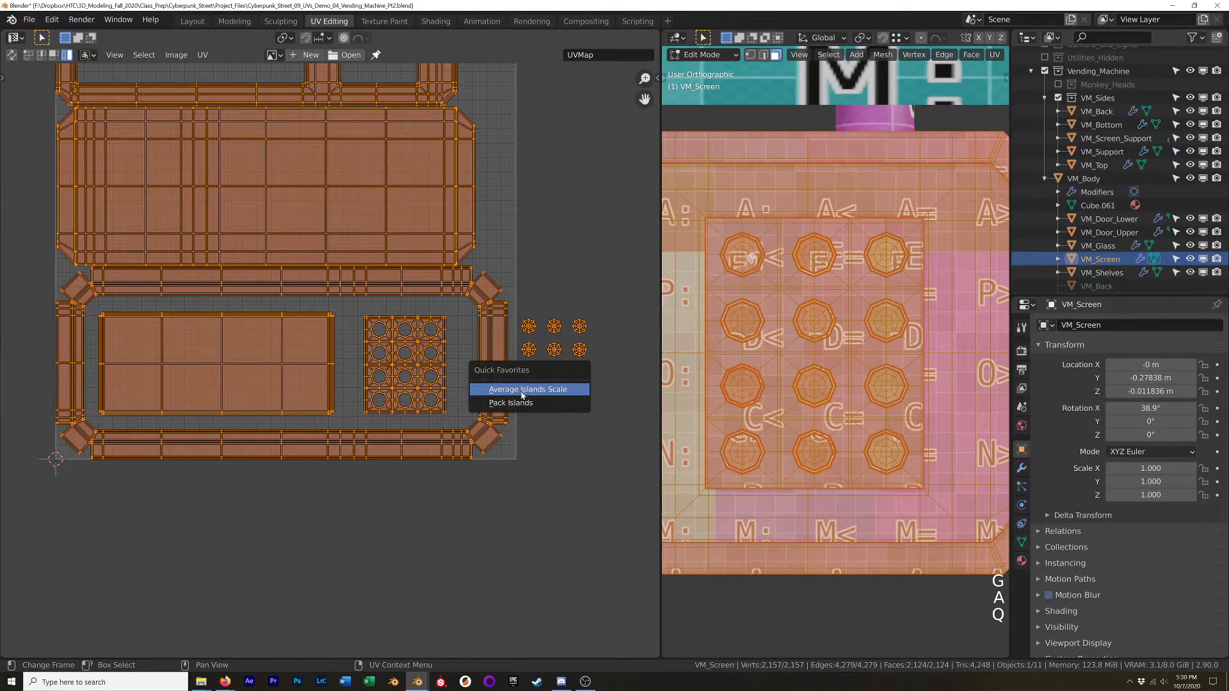
click(529, 390)
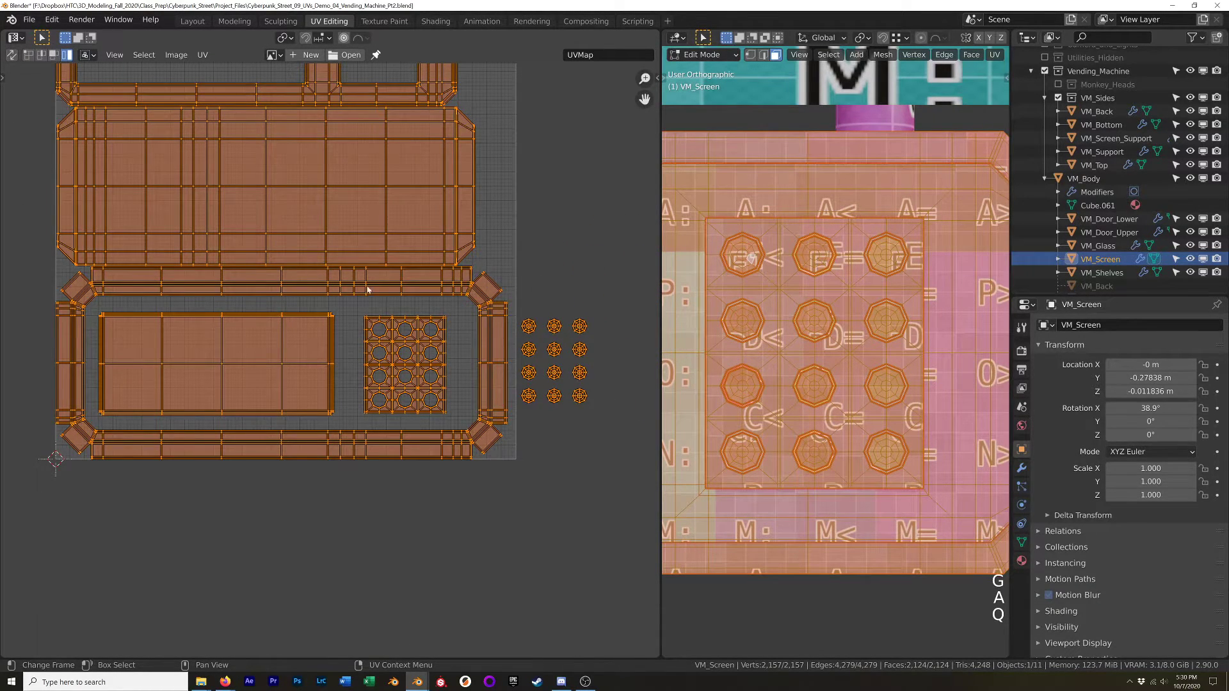
Examine the cap sizes against the keypad holes and the gaps between the large islands and the tile edge.
scroll(373, 293, up, 4)
shift+scroll(506, 349, right, 5)
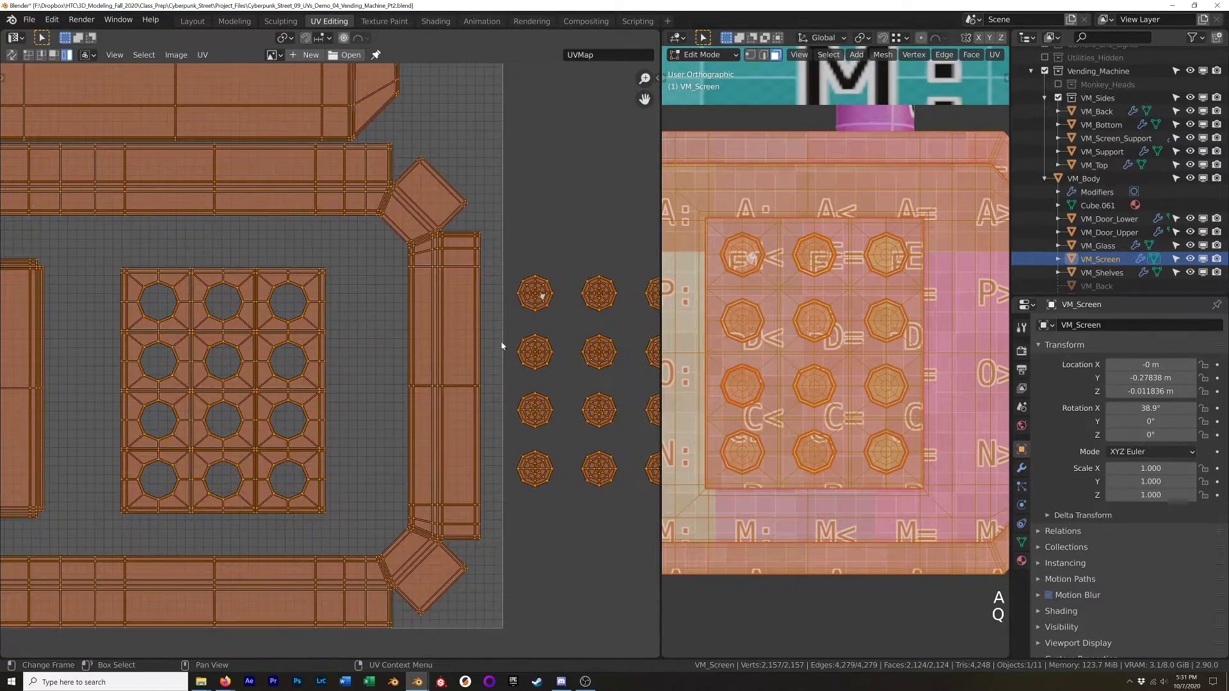
scroll(502, 363, down, 4)
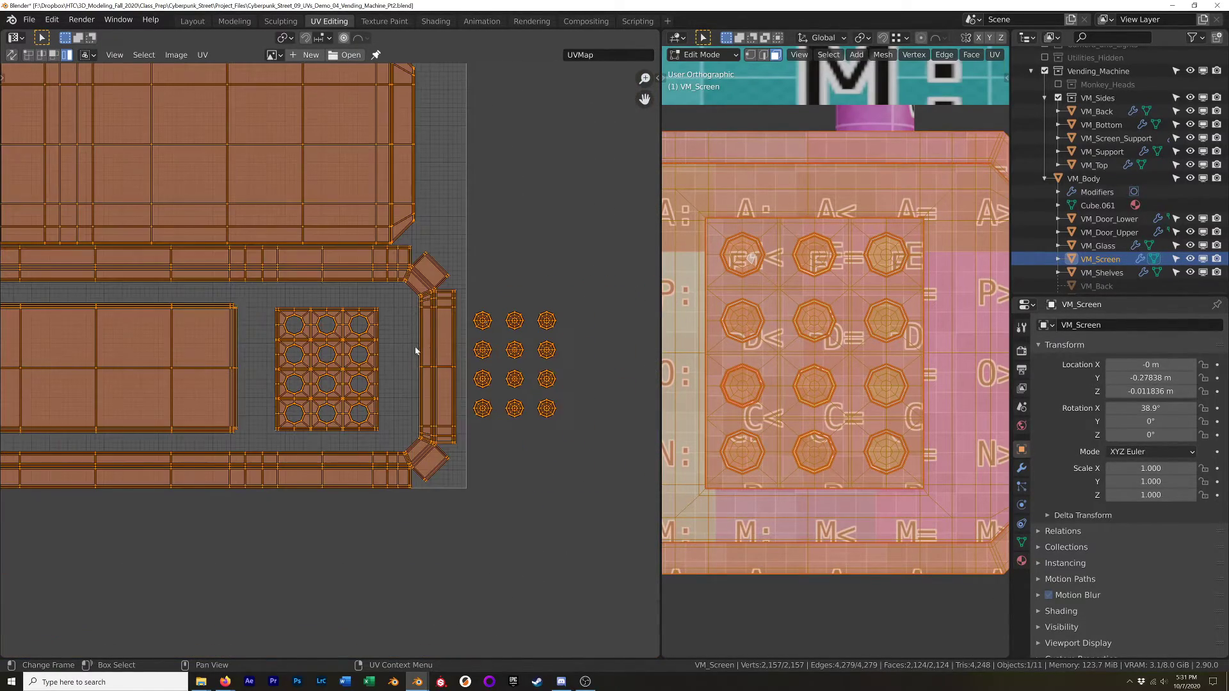
shift+scroll(384, 289, left, 5)
scroll(184, 225, up, 5)
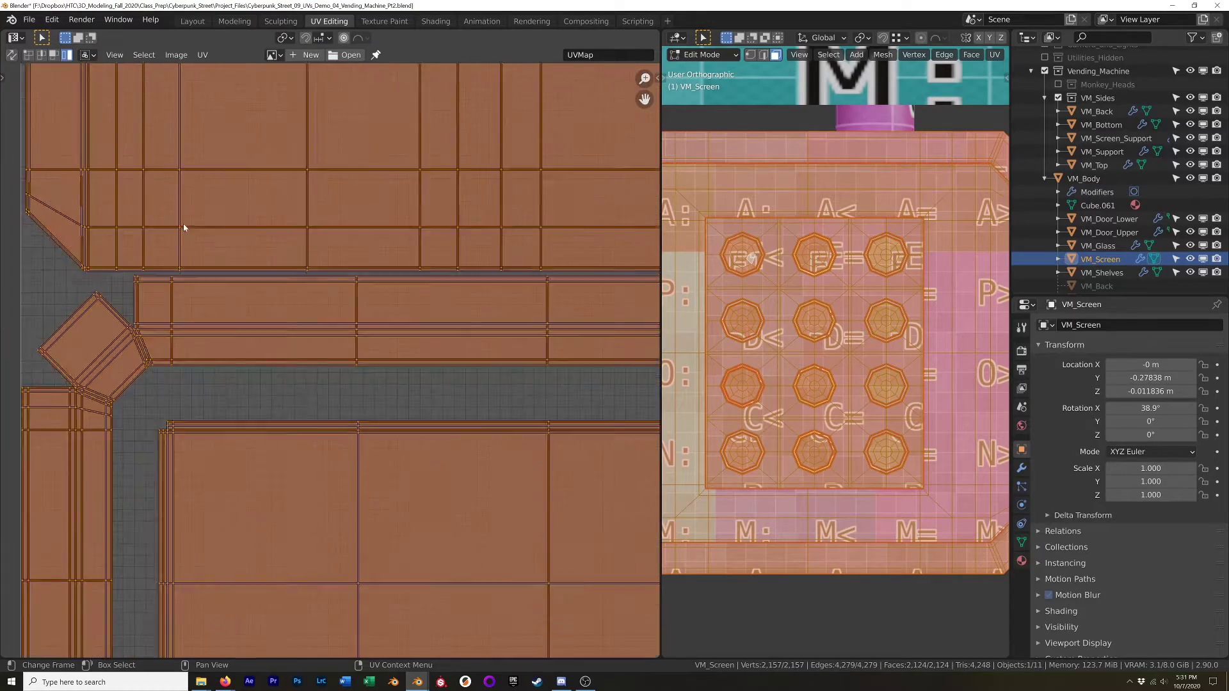
shift+scroll(384, 295, left, 6)
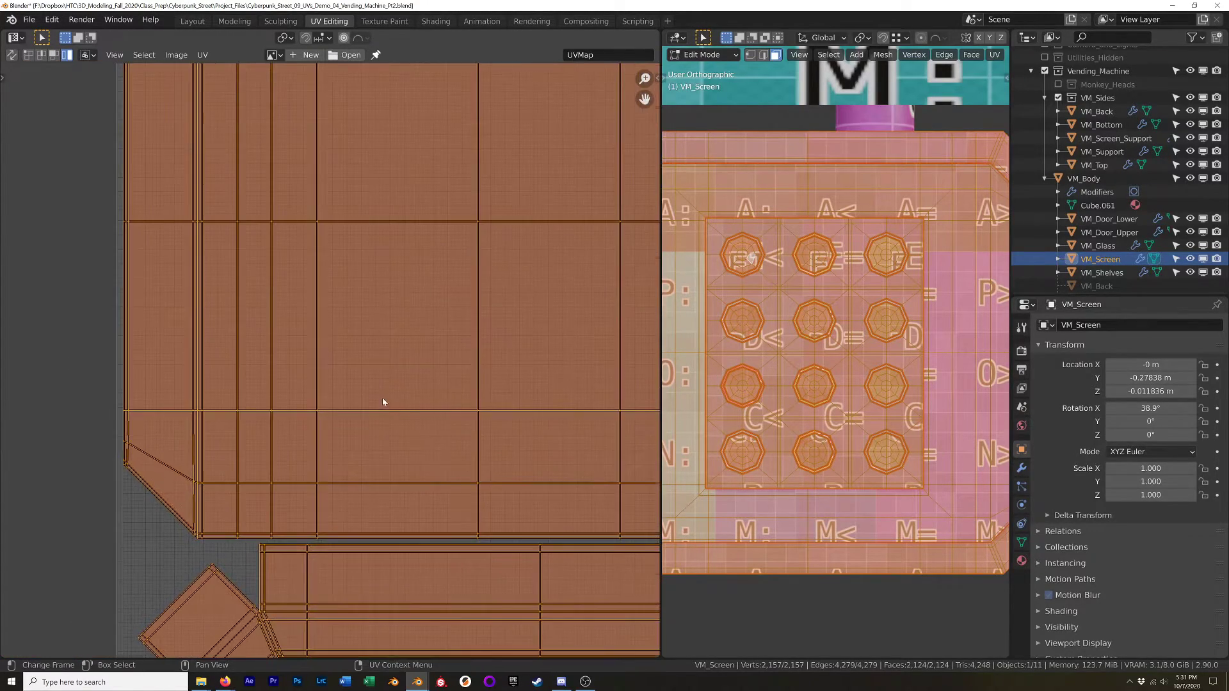
scroll(365, 292, down, 6)
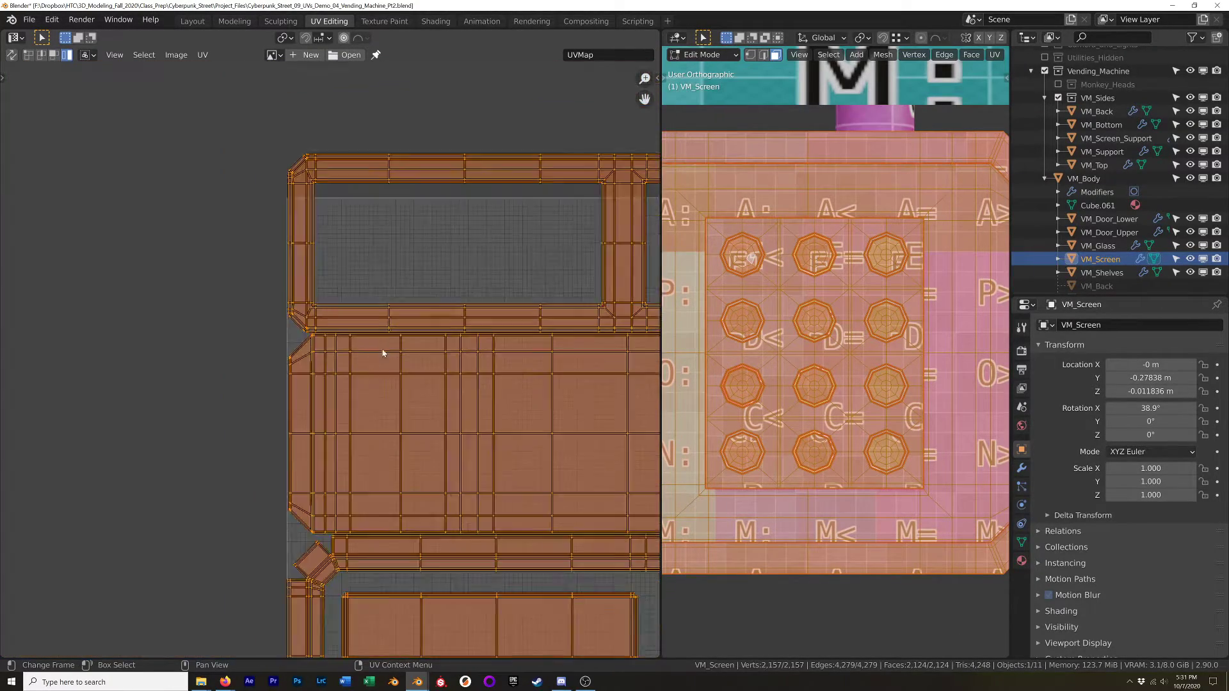
shift+middle_drag(516, 458, 449, 478)
Move the twelve cap islands into the smaller opening of the upper frame island.
scroll(371, 339, up, 3)
click(575, 452)
drag(597, 415, 482, 588)
key(g)
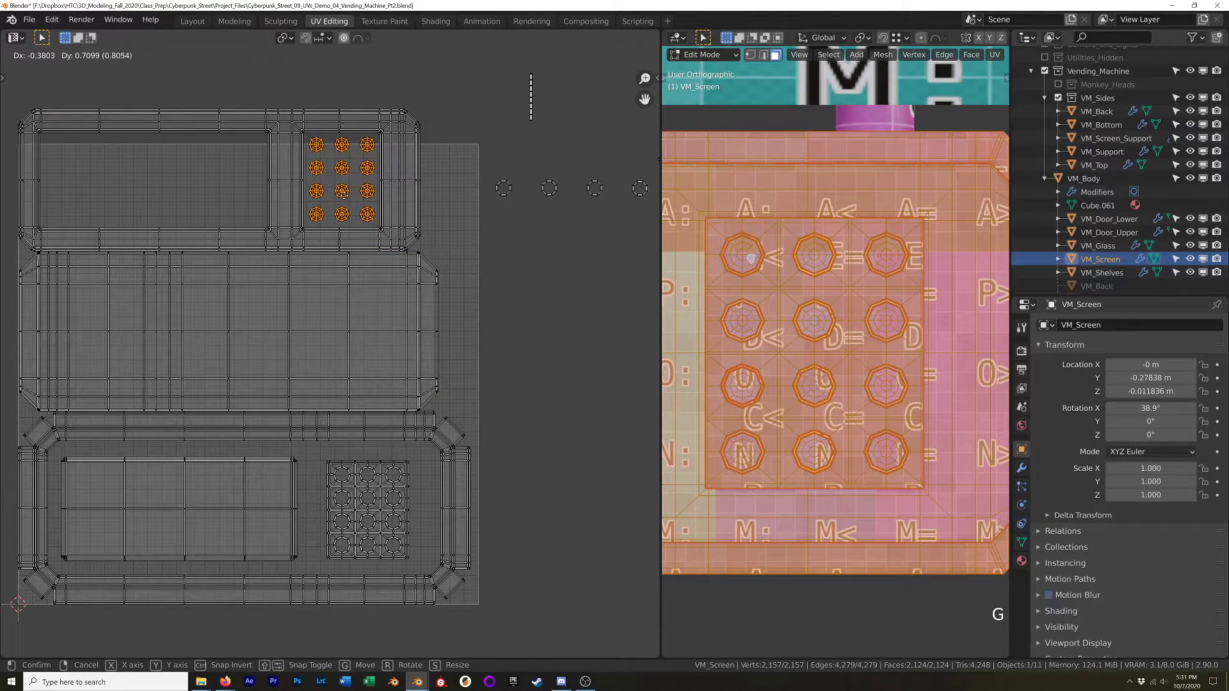
click(343, 194)
Place the long thin strip island vertically beside the right edge of the middle rectangular island.
scroll(516, 250, down, 3)
shift+middle_drag(516, 250, 392, 309)
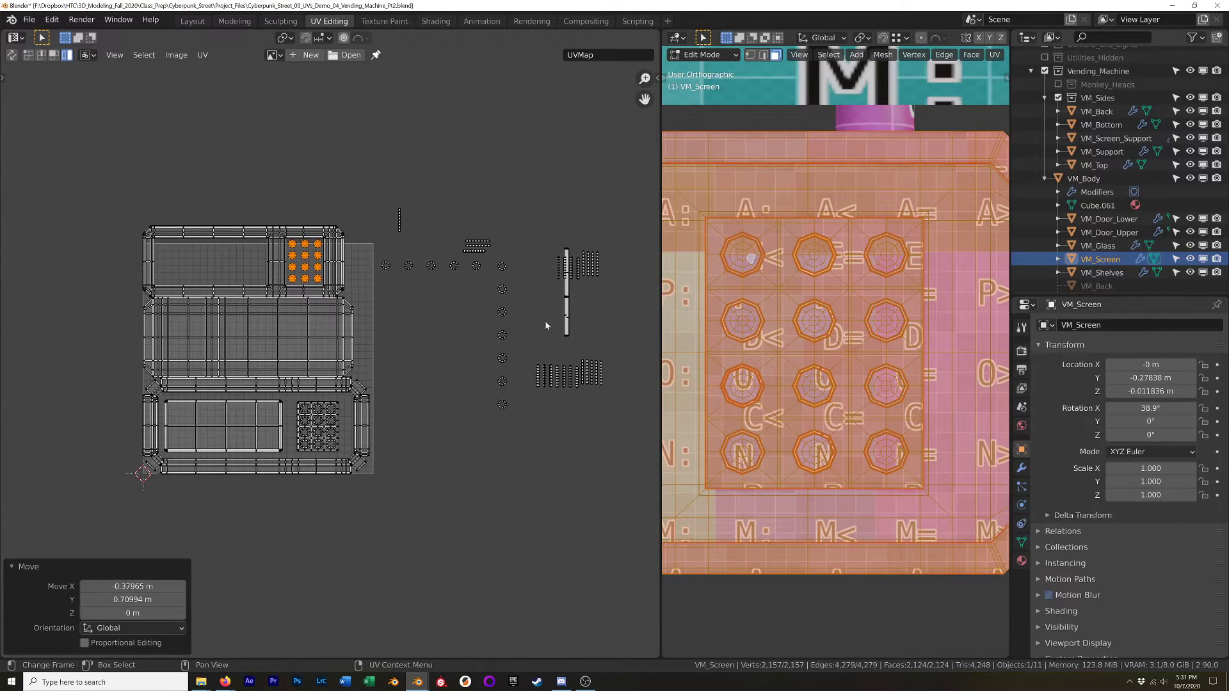
click(566, 300)
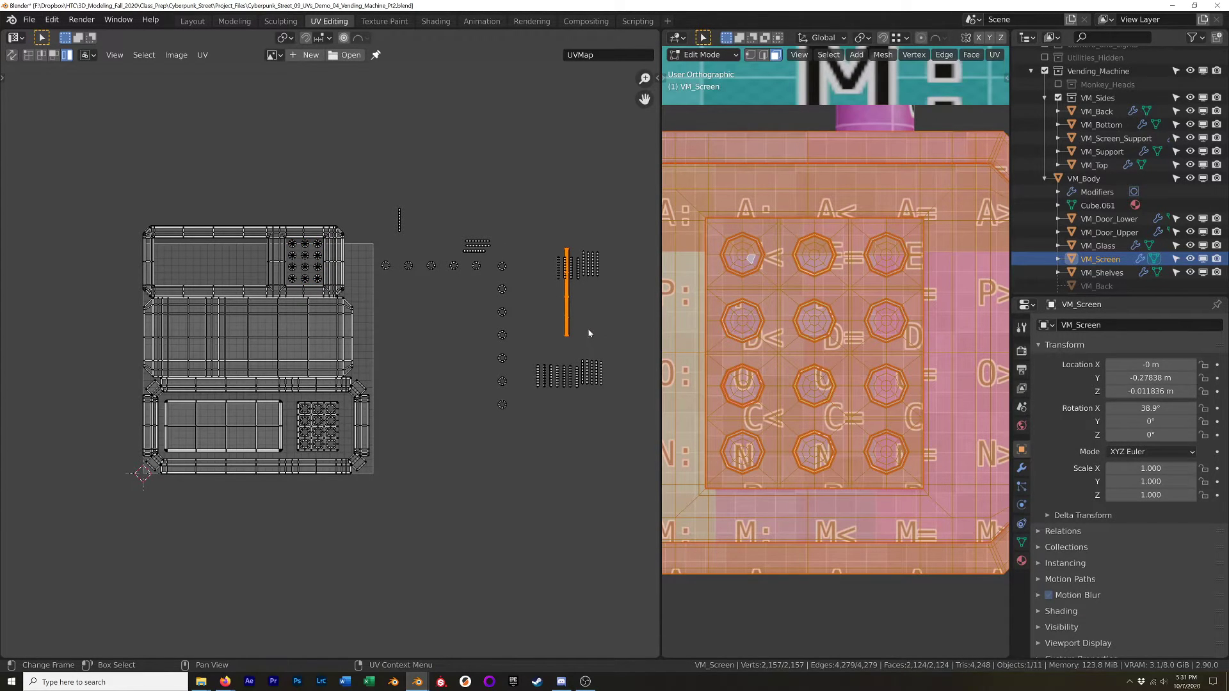
key(g)
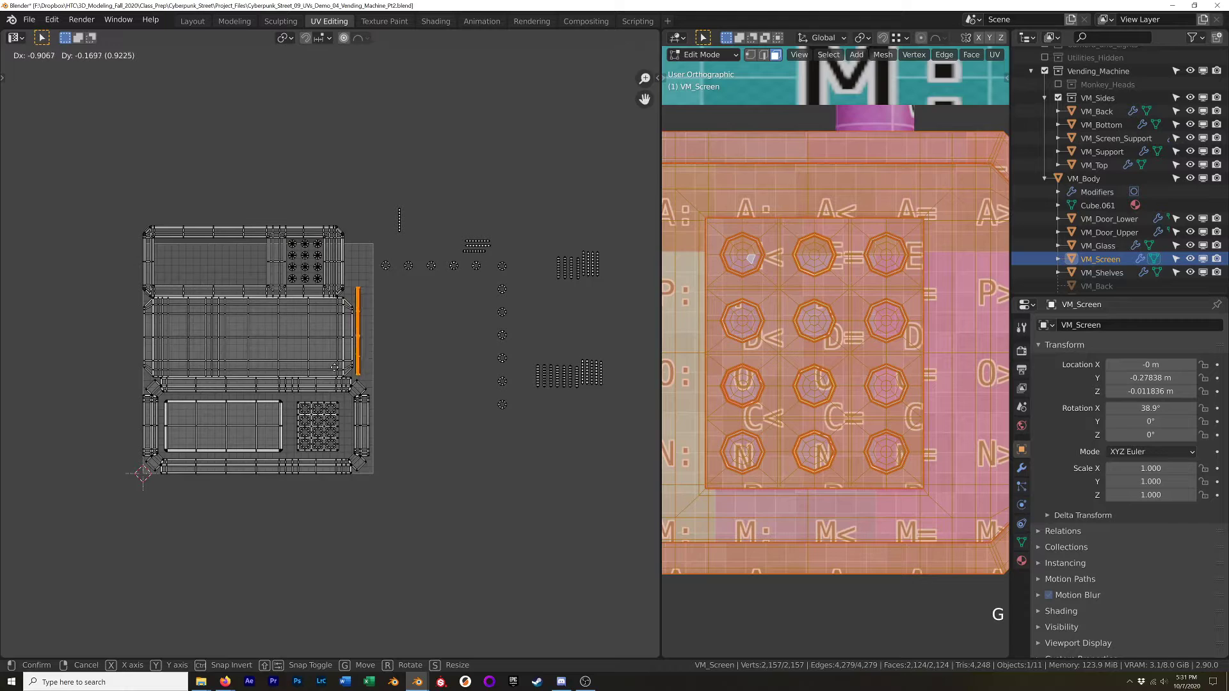
click(335, 370)
Move the two groups of short vertical strip islands side by side into the larger opening of the upper frame island.
drag(620, 350, 504, 411)
key(g)
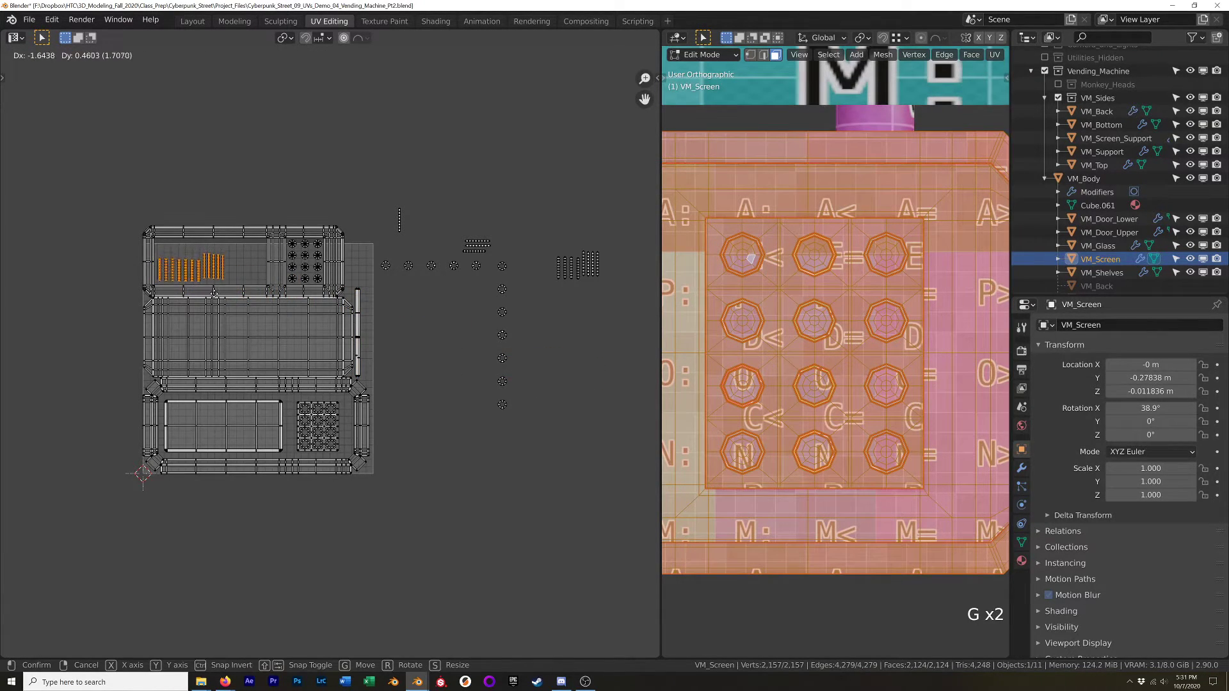
click(216, 296)
drag(616, 239, 531, 286)
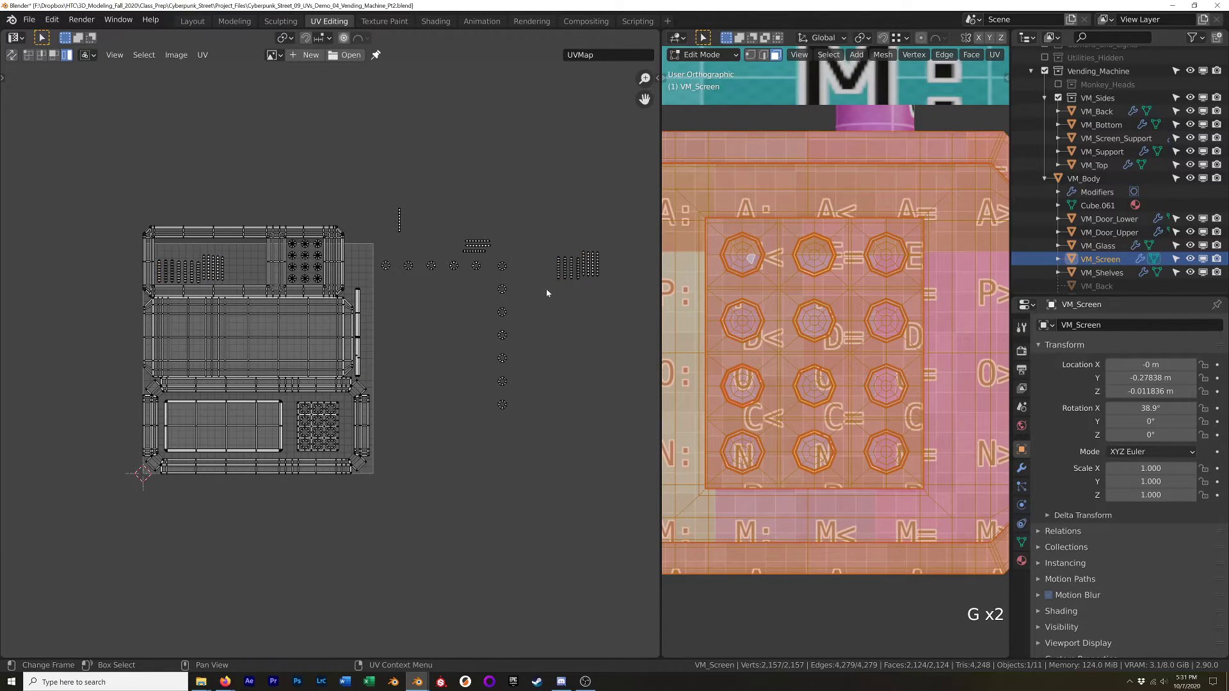
key(g)
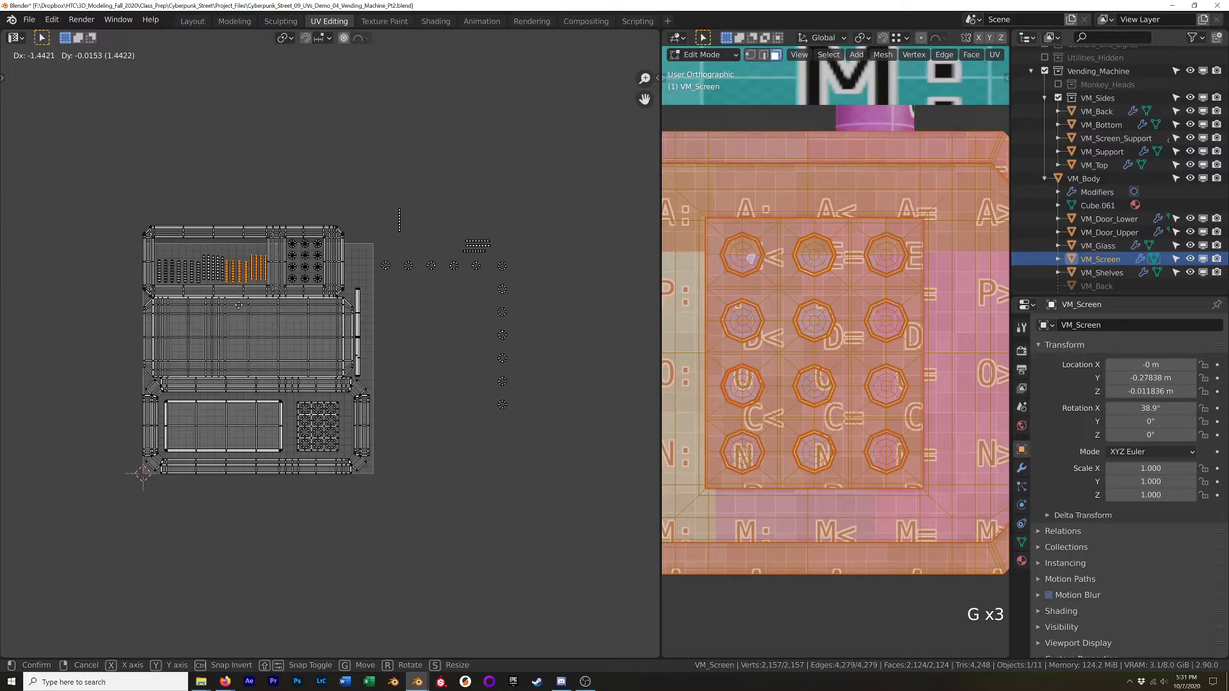
click(239, 305)
Maximize the UV editor and move the first seven vertical strip islands close together at the left end of the upper frame's larger opening.
key(ctrl+space)
scroll(516, 329, up, 3)
middle_drag(525, 333, 475, 497)
scroll(268, 346, up, 3)
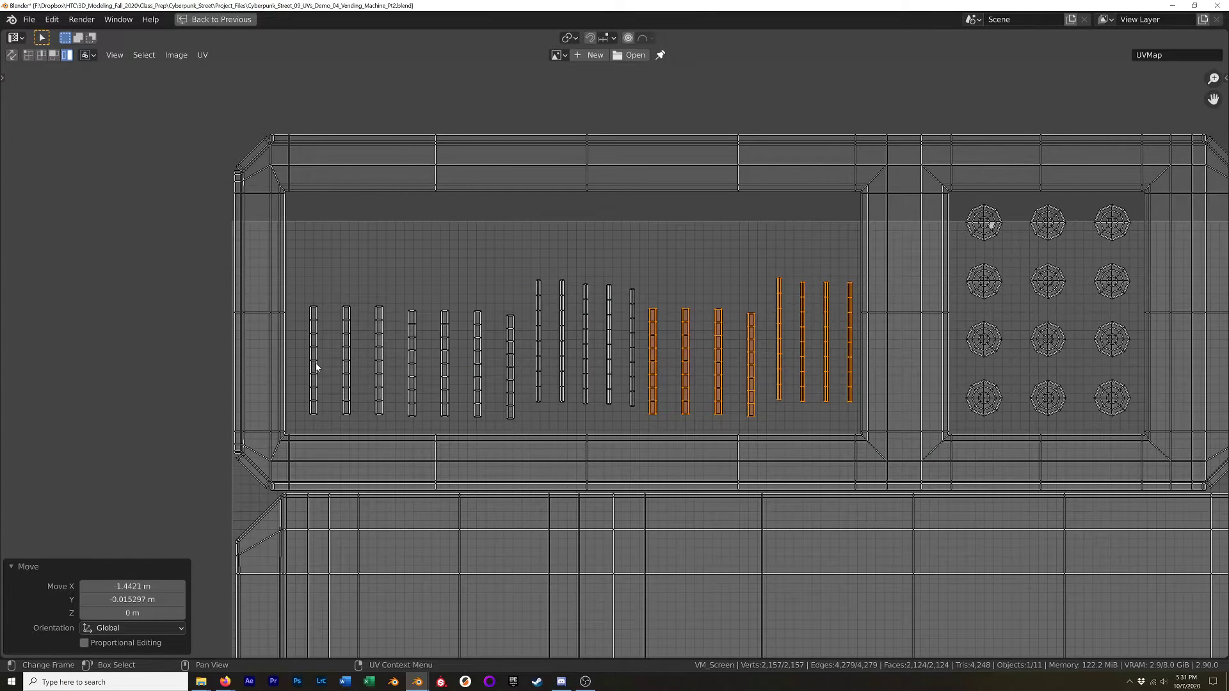
click(315, 371)
drag(312, 370, 364, 368)
click(346, 369)
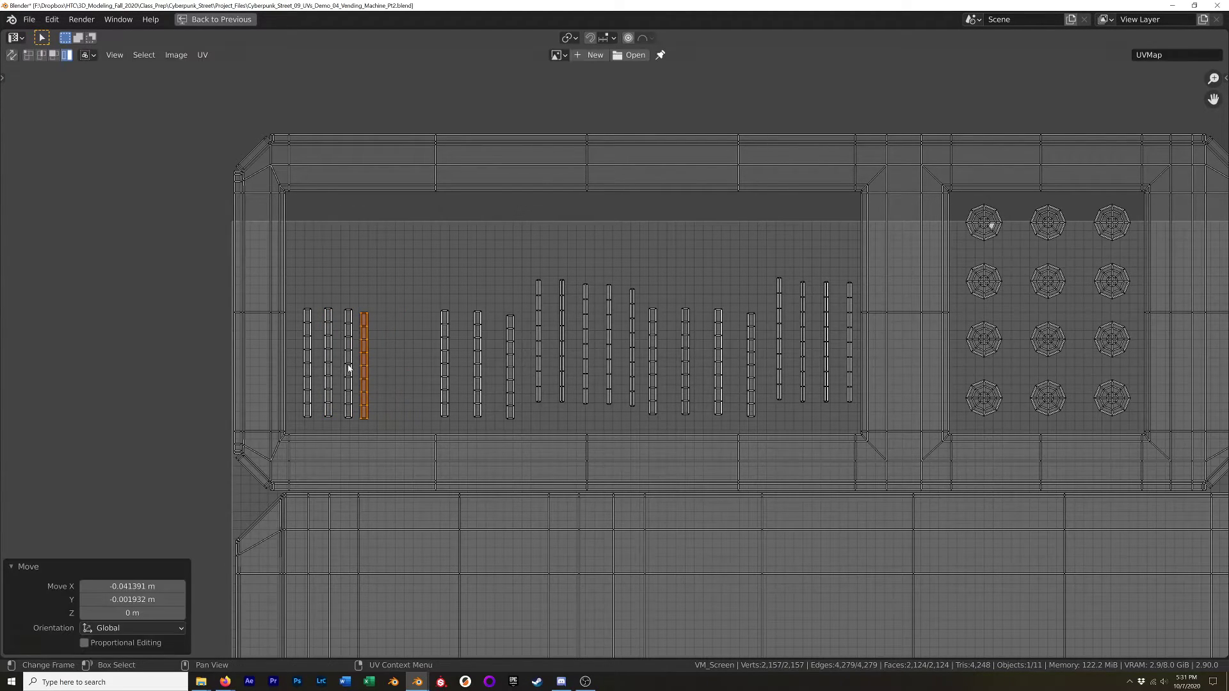
drag(441, 366, 379, 367)
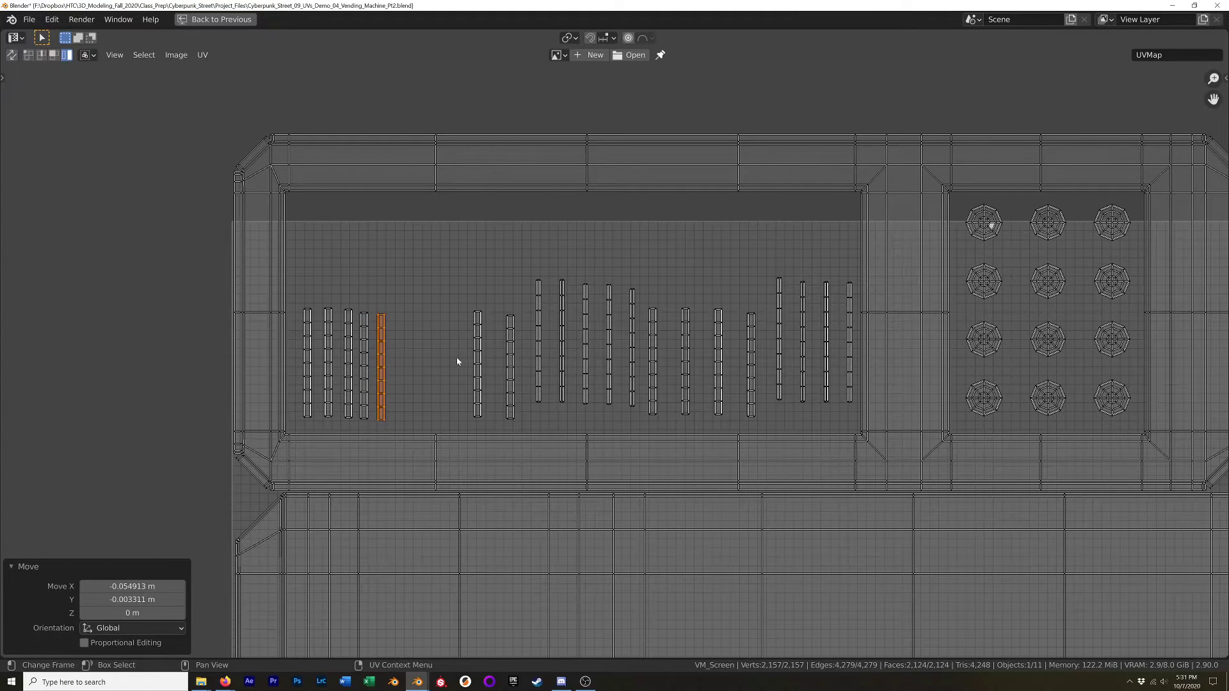
drag(479, 353, 400, 357)
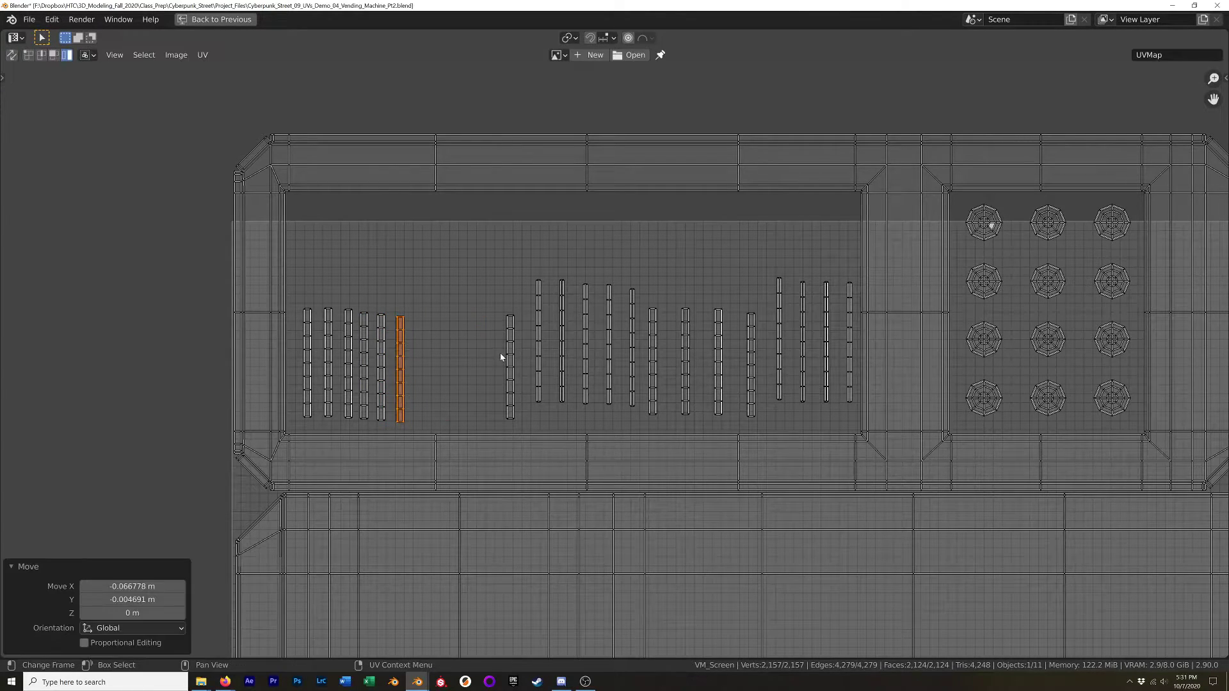
drag(508, 357, 413, 356)
Rotate the three horizontal strip islands outside the tile by 90° and move them into the gap between the strip groups.
scroll(448, 357, down, 3)
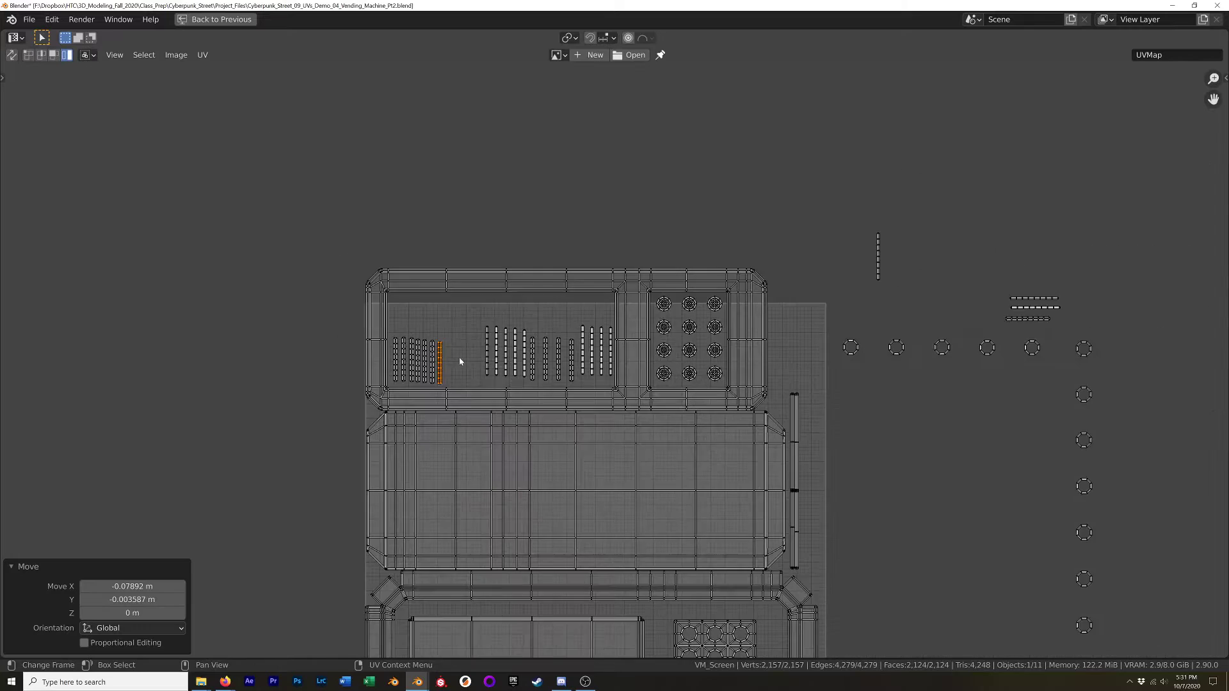
drag(904, 274, 964, 340)
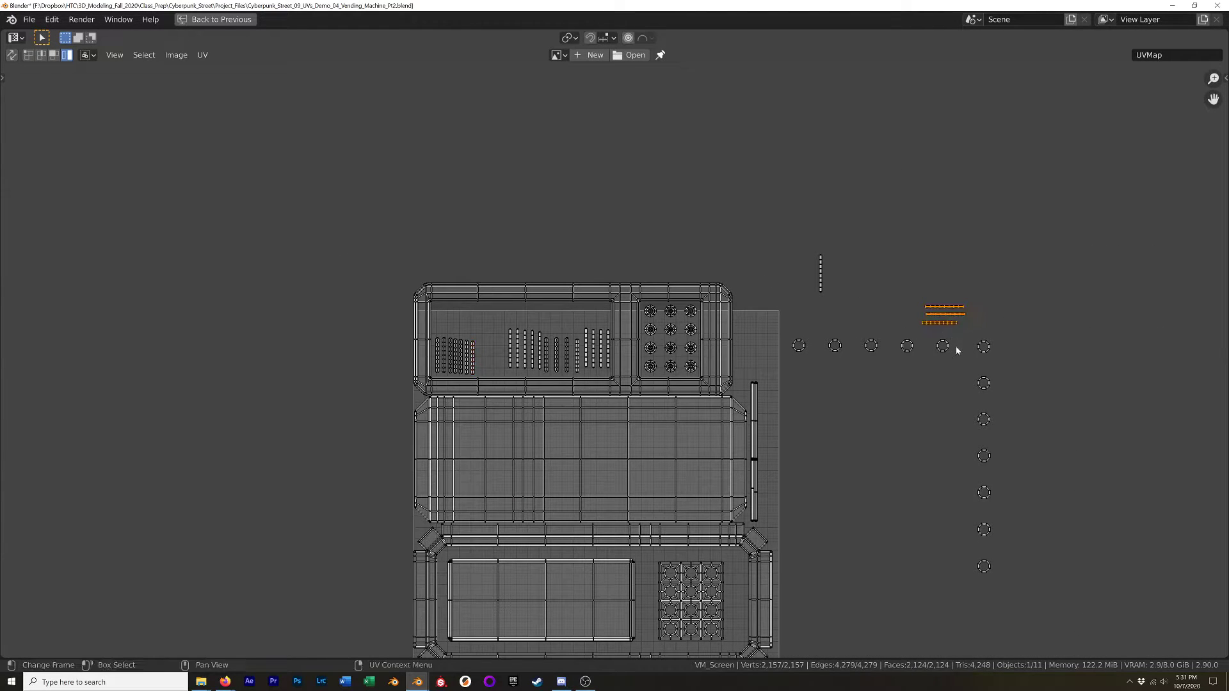
text(r90)
key(Return)
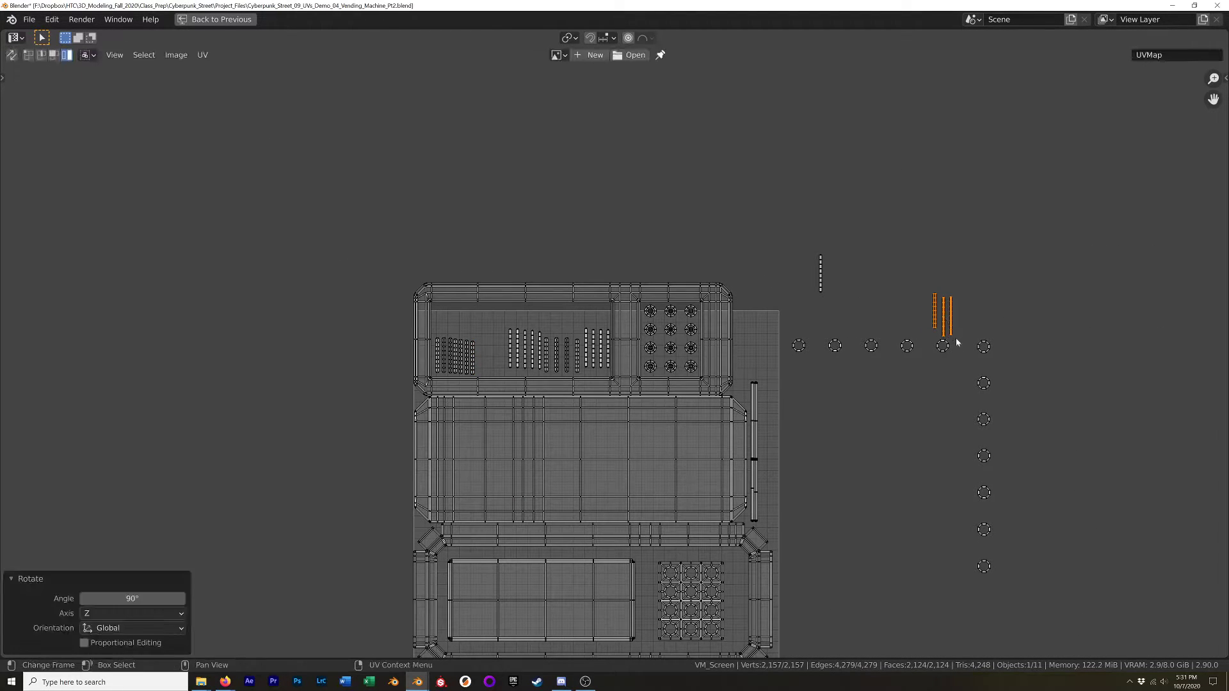
key(g)
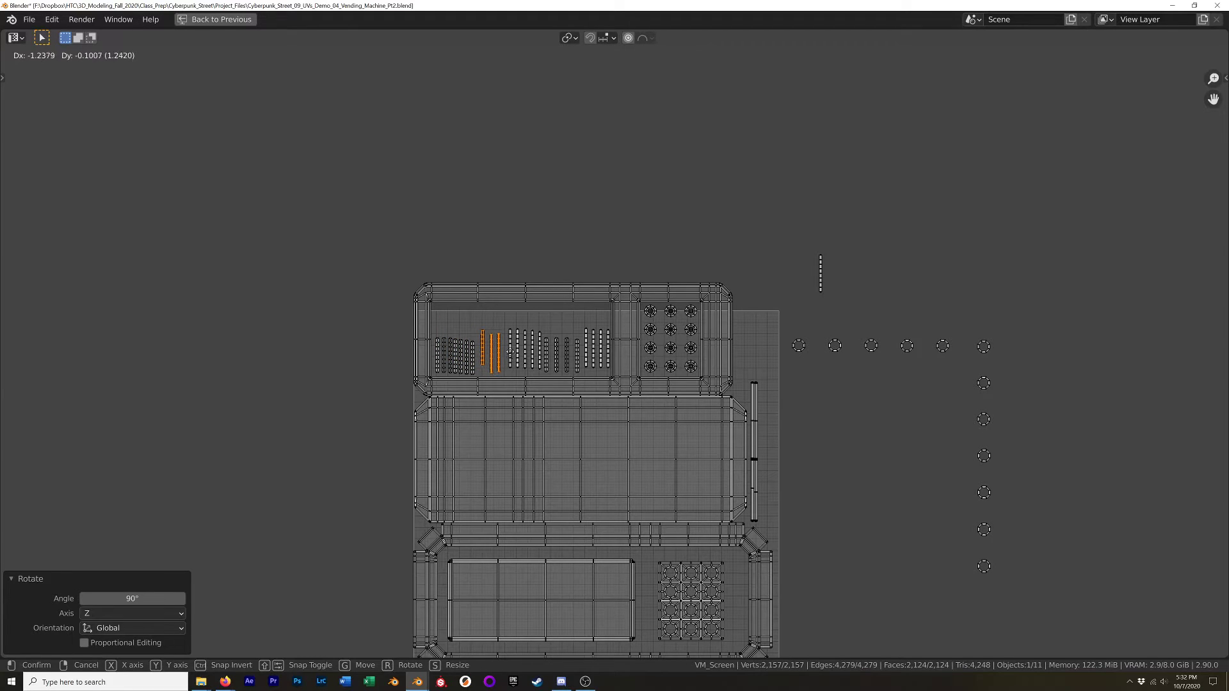
click(490, 354)
Shift the three rotated strip islands left, close beside the tightened group of seven strips.
scroll(491, 358, up, 4)
scroll(491, 358, up, 5)
click(472, 356)
click(444, 346)
key(g)
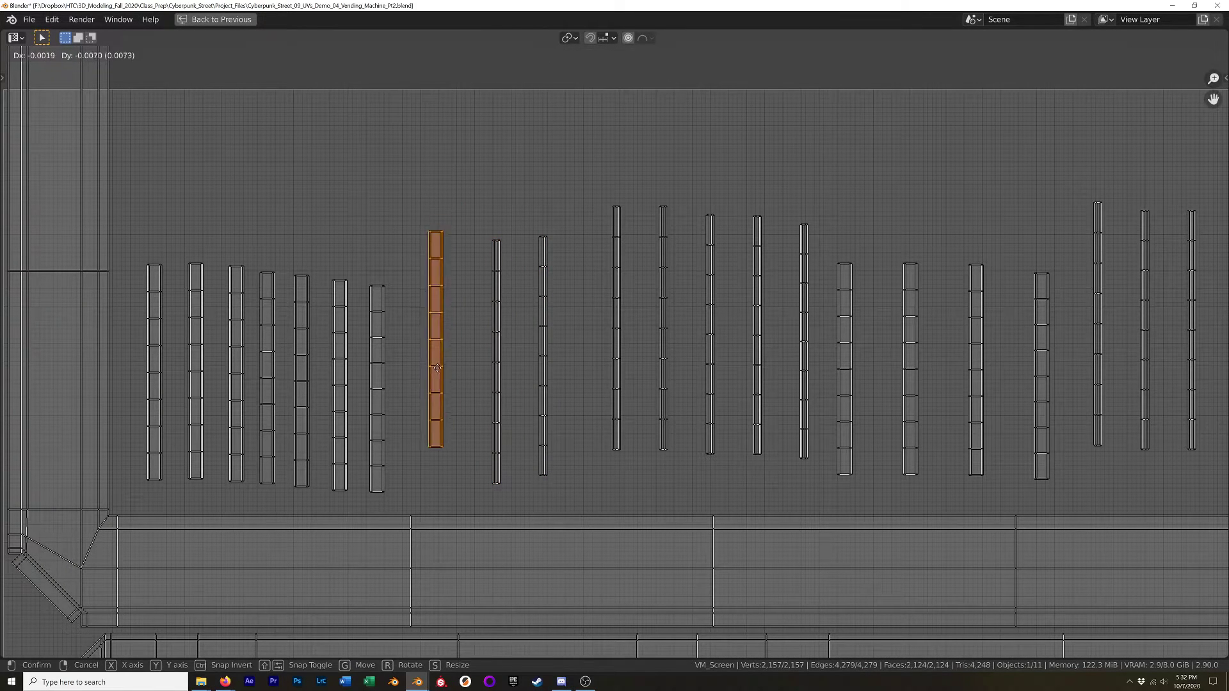
click(412, 395)
drag(562, 298, 481, 372)
key(g)
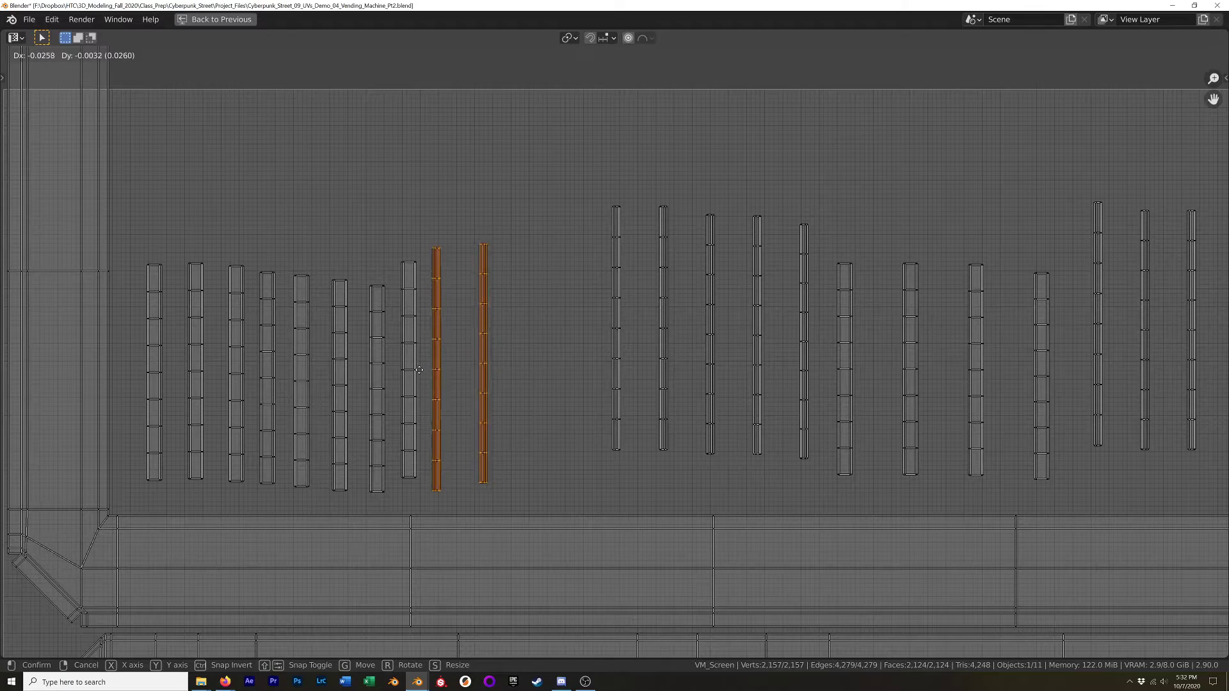
click(421, 379)
Move the last single vertical strip island from outside the tile into the remaining gap between the strip groups.
scroll(536, 355, down, 1)
scroll(536, 354, down, 4)
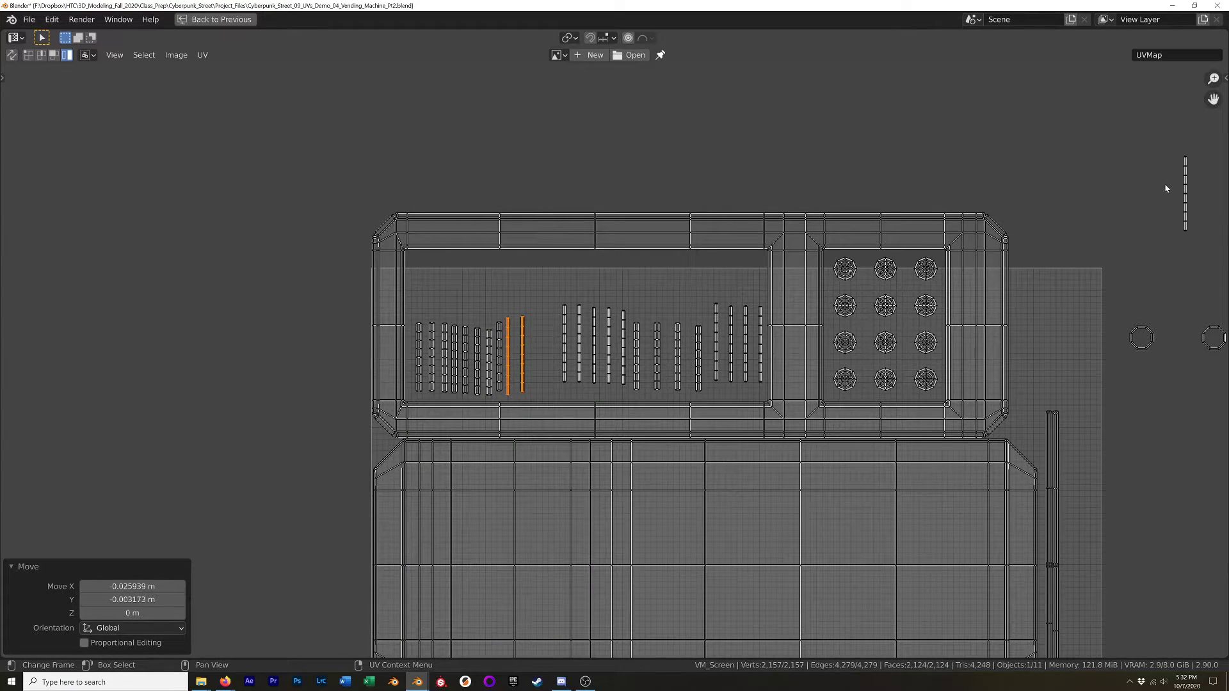
click(1185, 179)
key(g)
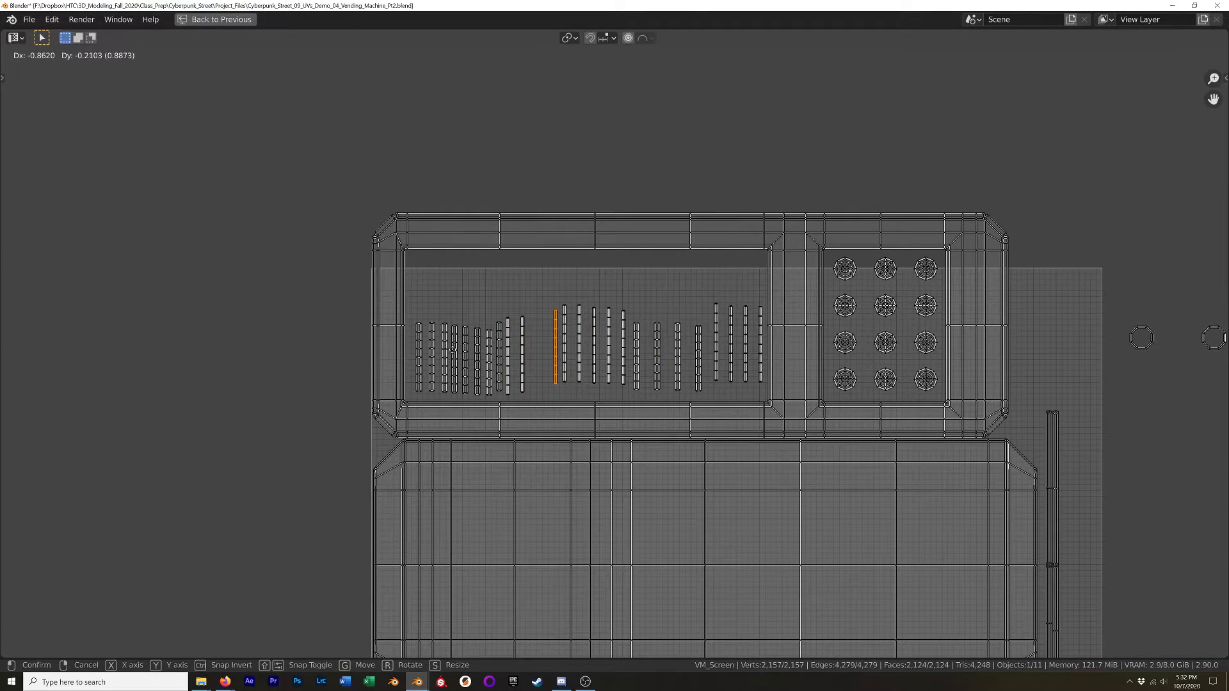
click(452, 352)
Move the horizontal row of six ring islands into the upper frame's larger opening, above the strips.
scroll(623, 335, down, 2)
scroll(963, 362, down, 1)
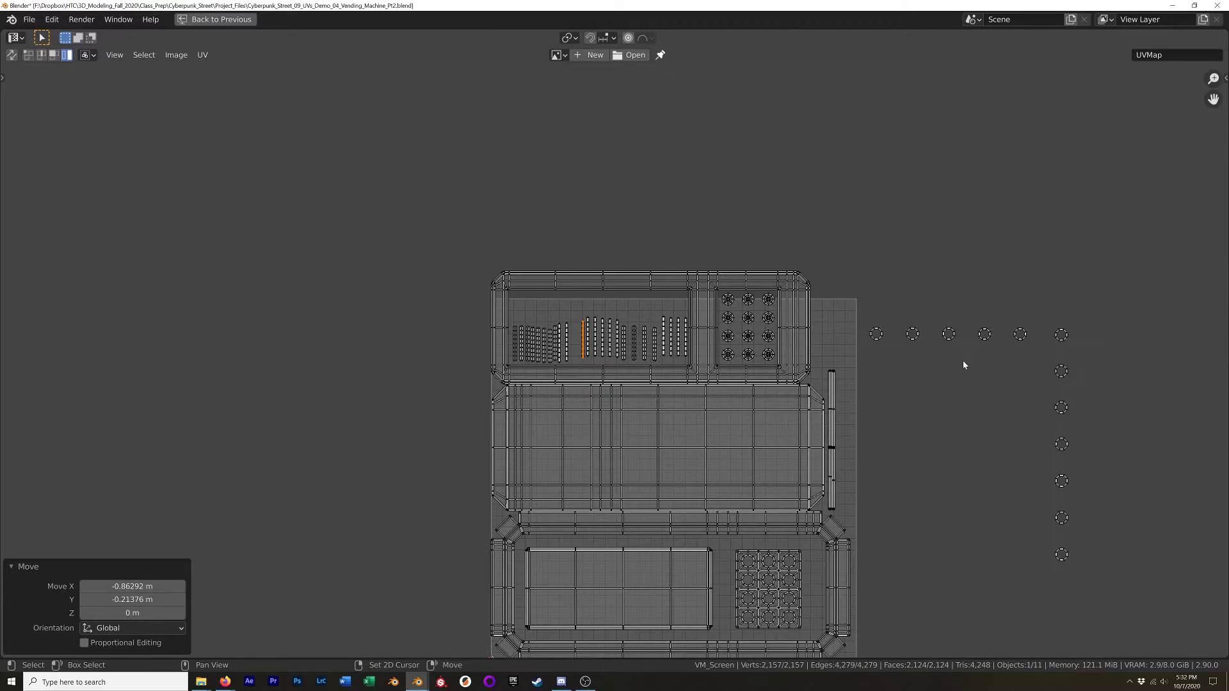
scroll(909, 357, up, 1)
drag(826, 325, 1037, 354)
key(g)
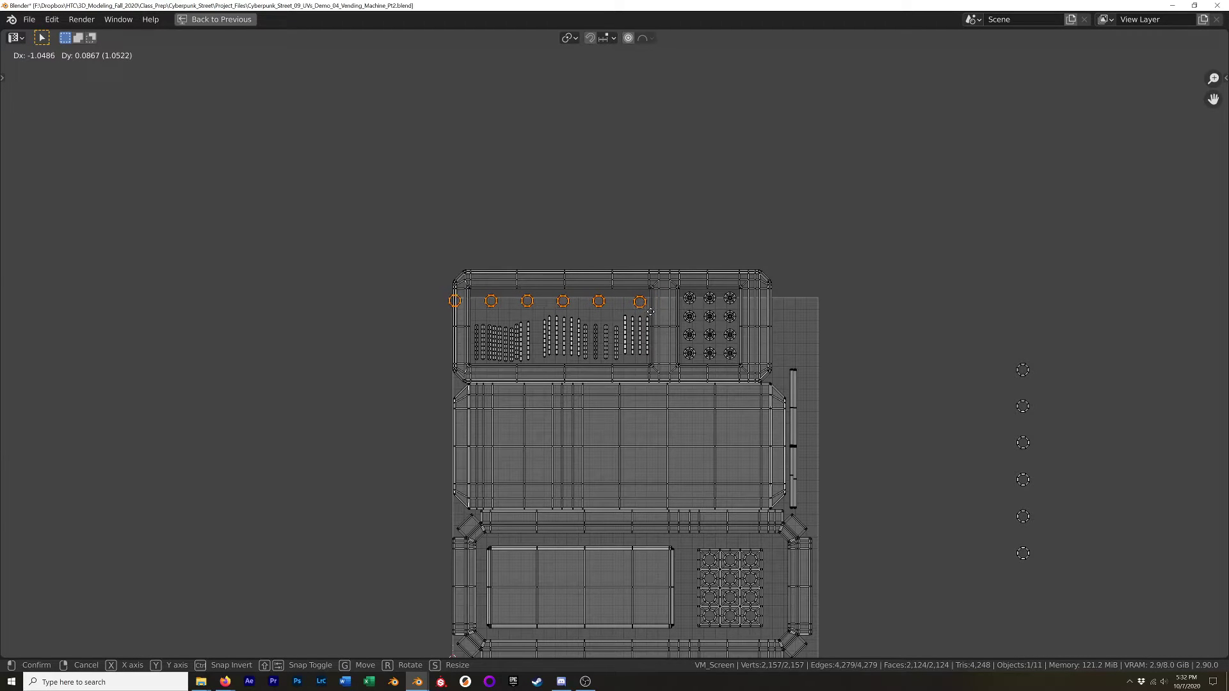
click(650, 311)
Pack four of the ring islands side by side next to the rightmost ring in the larger opening.
scroll(611, 313, up, 5)
click(574, 304)
key(g)
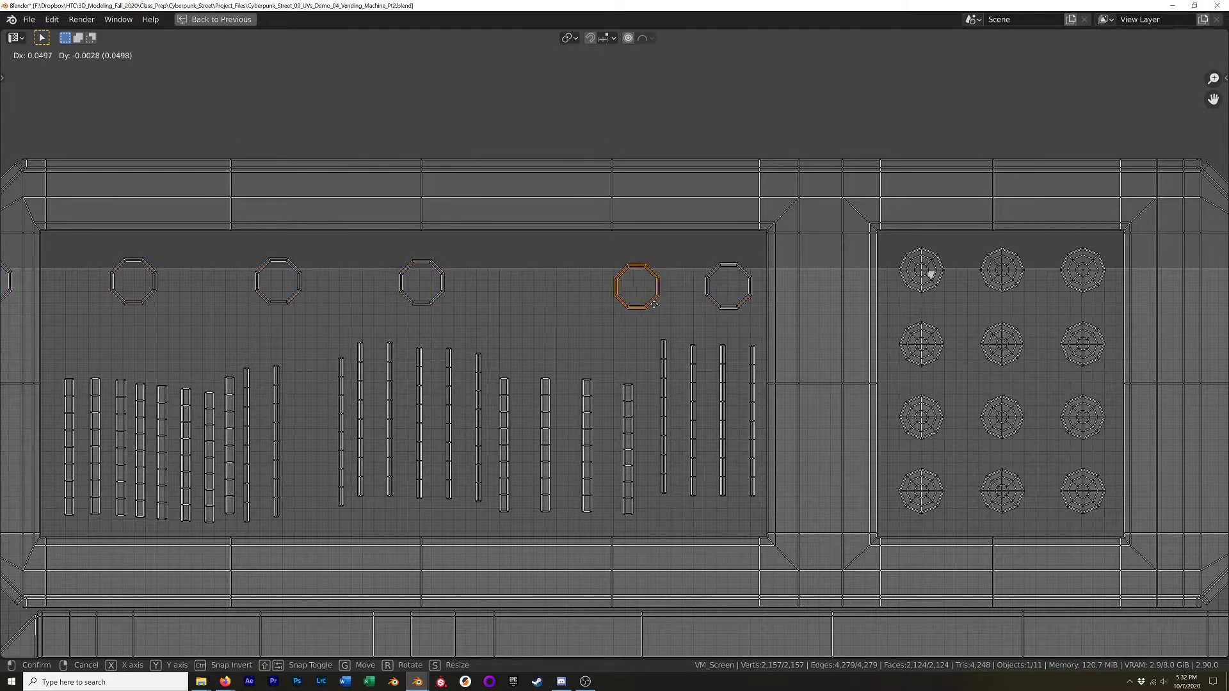
click(687, 311)
key(g)
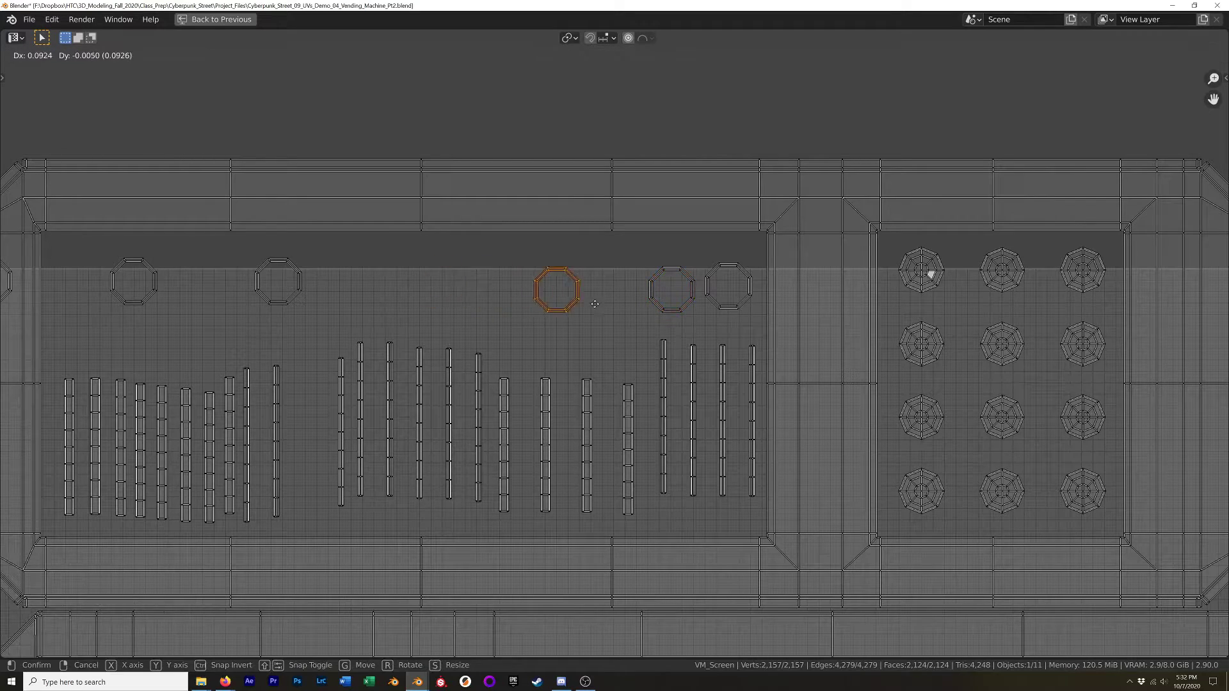
click(395, 296)
click(297, 287)
key(g)
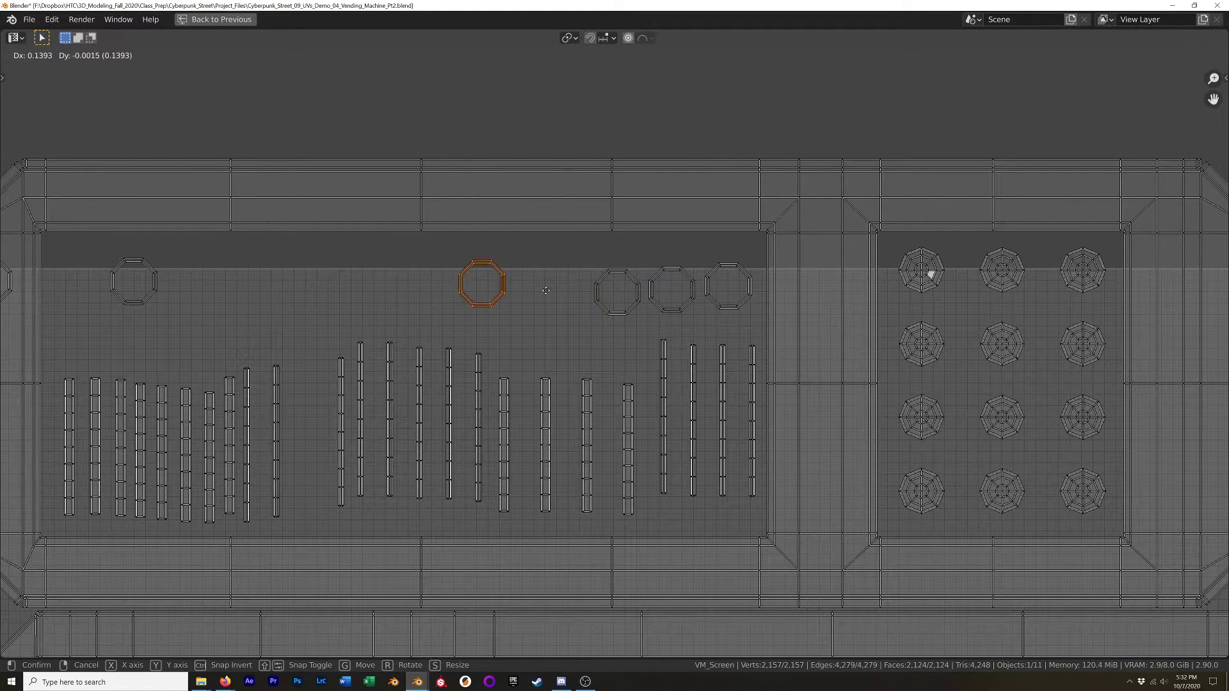
click(594, 296)
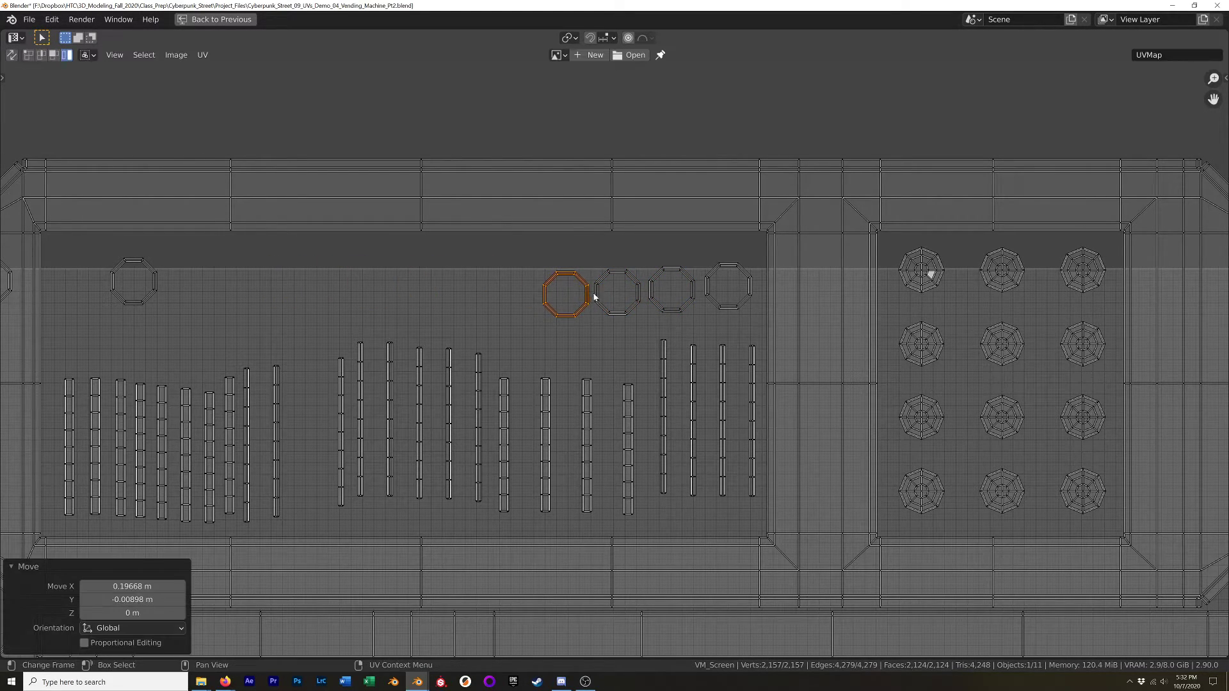
click(151, 293)
key(g)
click(522, 307)
Move the vertical column of six ring islands over the upper frame so its lowest ring joins the ring row.
scroll(617, 326, down, 6)
drag(999, 342, 1071, 607)
key(g)
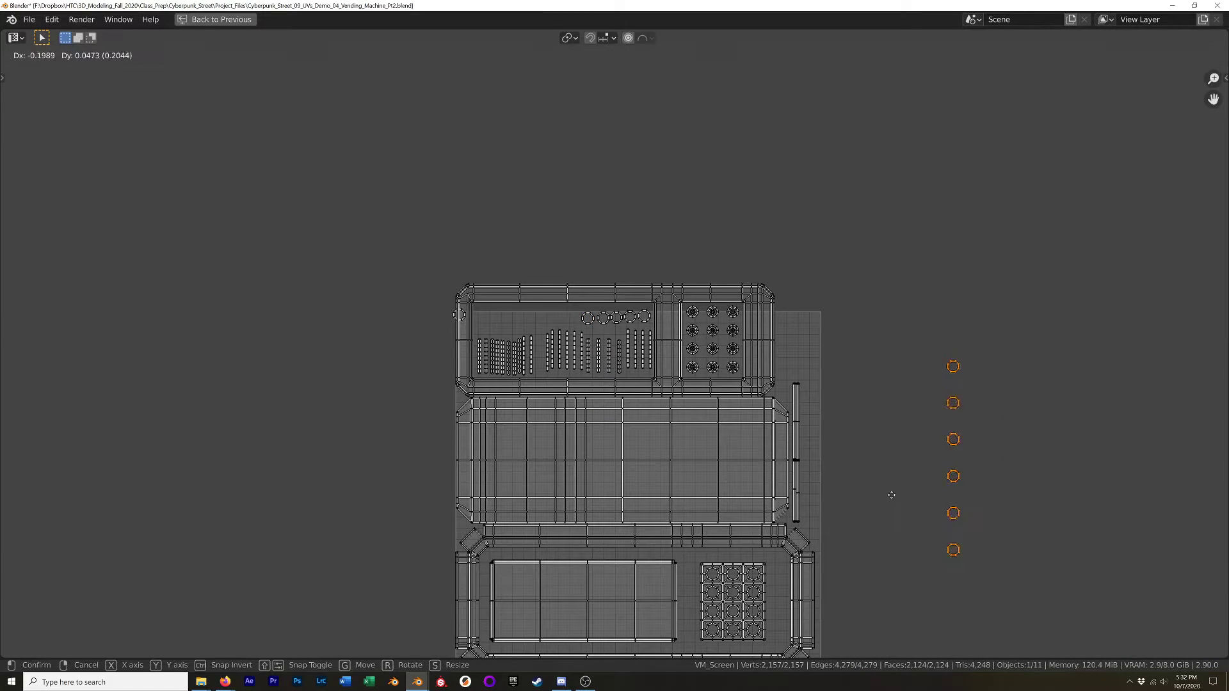
click(404, 370)
scroll(334, 473, up, 5)
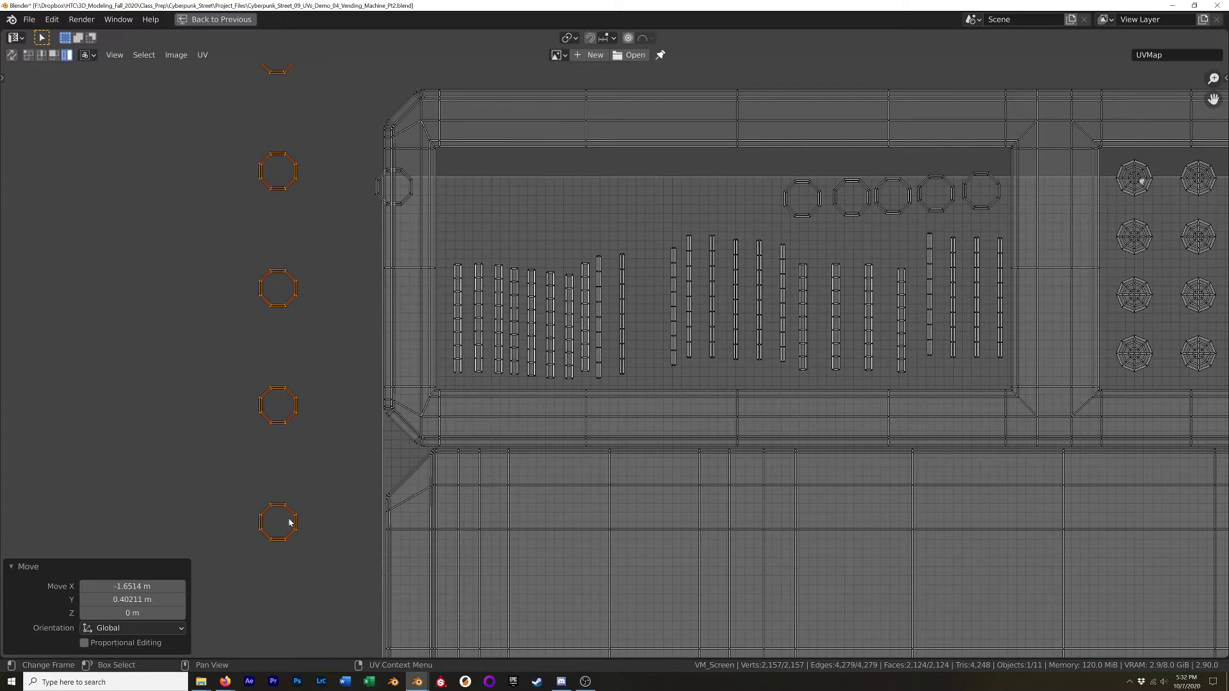
key(g)
click(723, 213)
Move the two lowest rings still above the frame down to the left end of the ring row.
scroll(723, 213, down, 1)
scroll(723, 213, down, 2)
middle_drag(724, 213, 732, 424)
click(759, 354)
key(g)
click(732, 416)
click(750, 300)
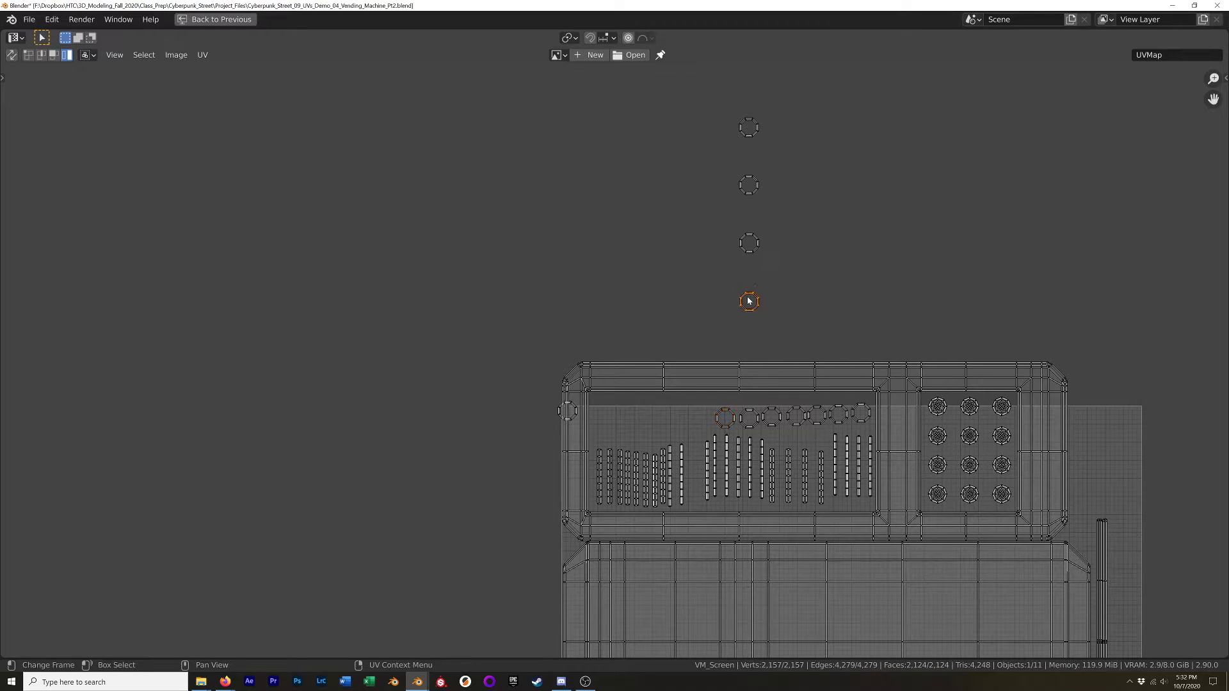
key(g)
click(681, 479)
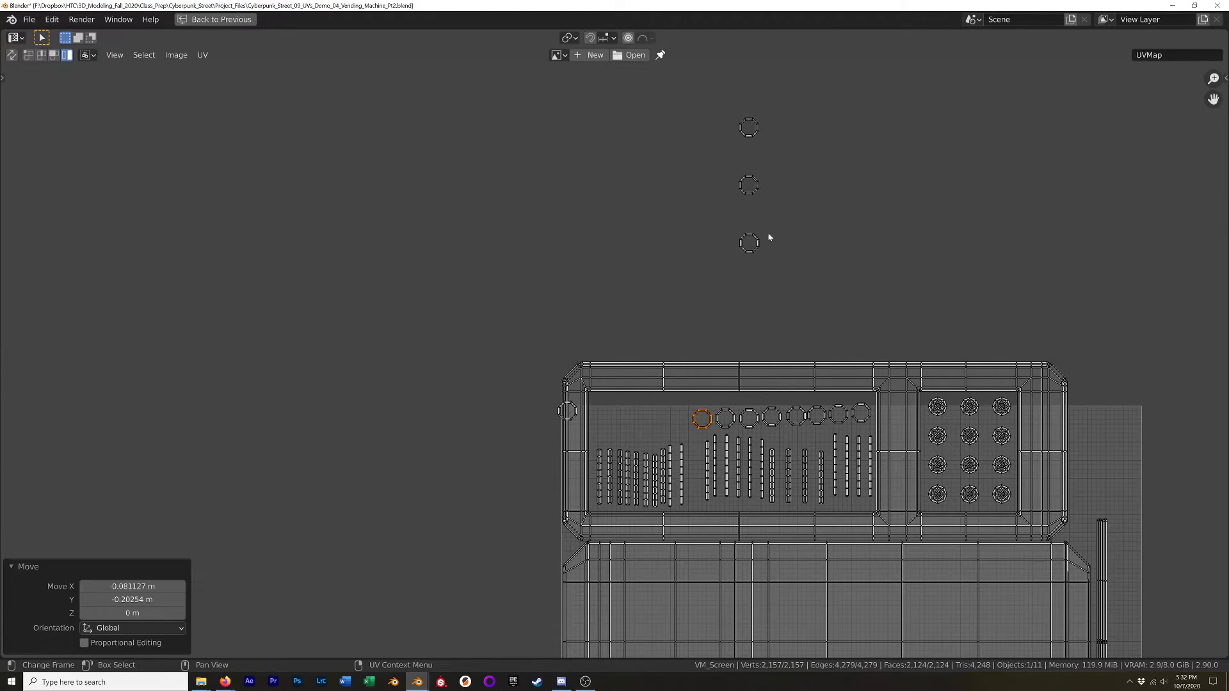
Place the last three rings of the column one after another at the left end of the ring row.
click(757, 244)
key(g)
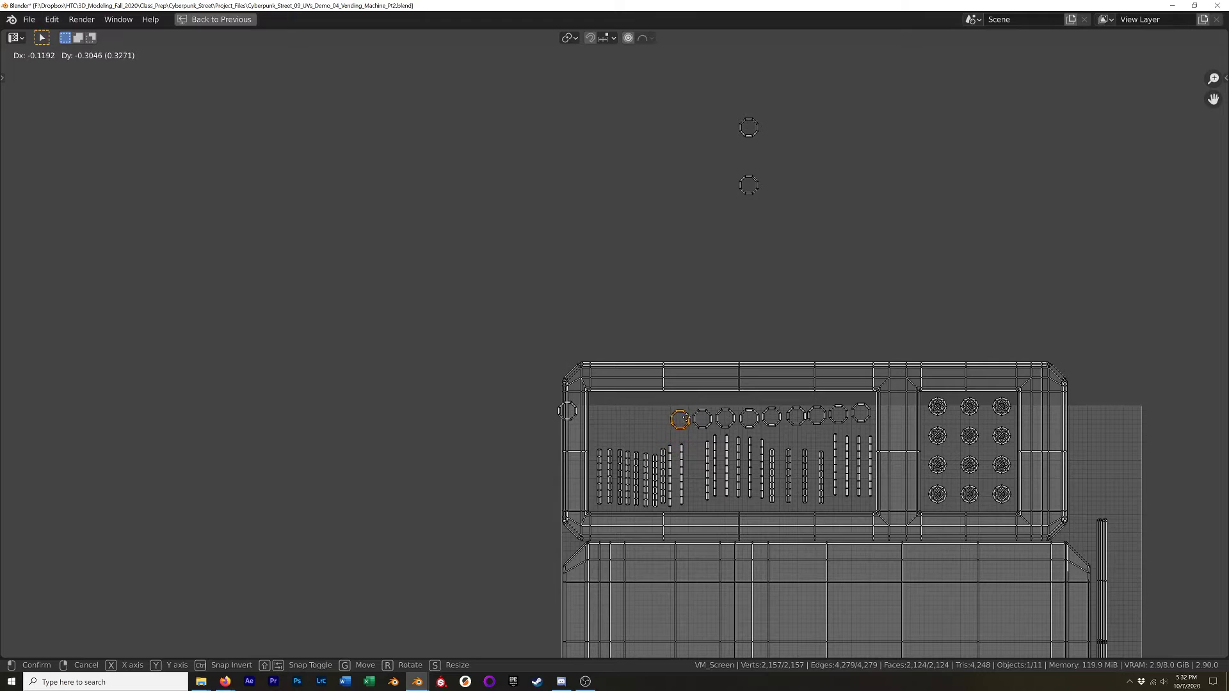
click(685, 417)
click(753, 193)
key(g)
click(660, 434)
click(748, 140)
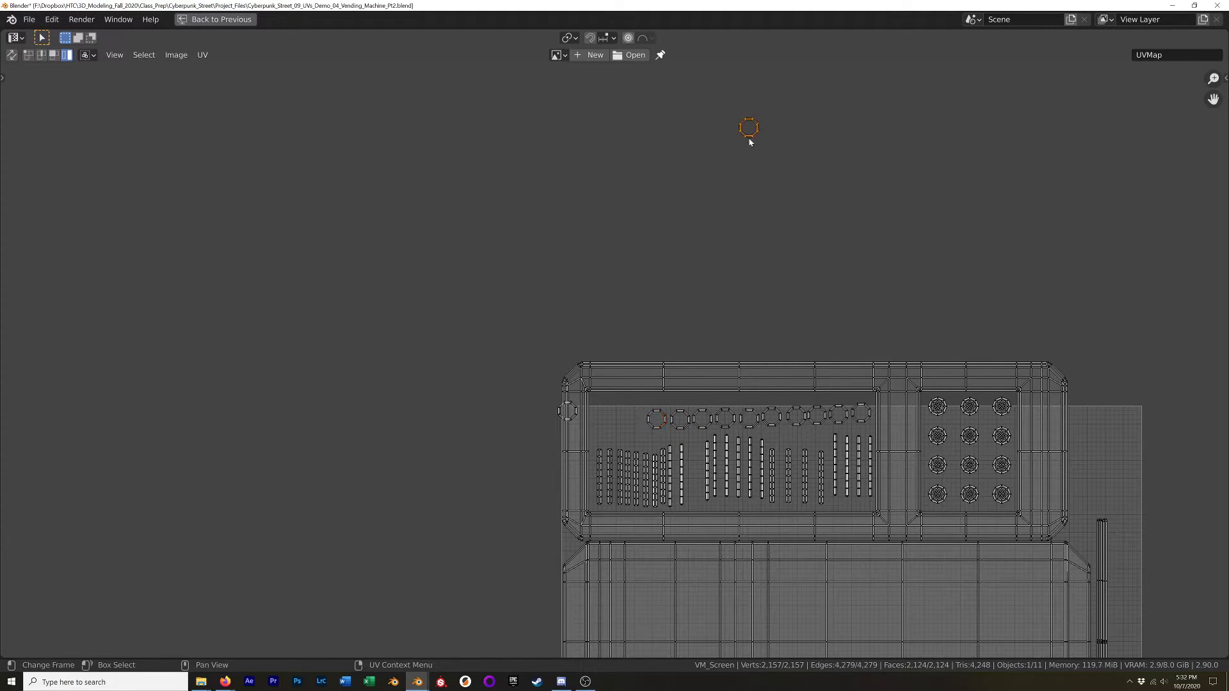
key(g)
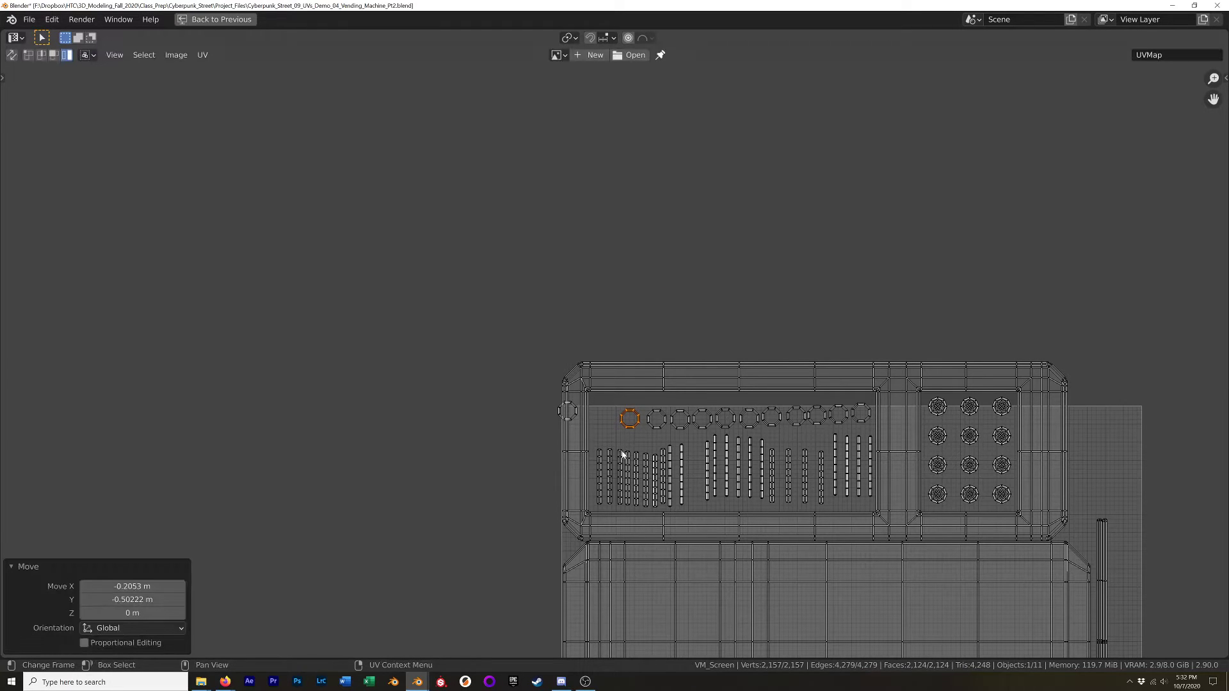
click(658, 329)
Move the ring island overlapping the frame's left border into the free spot at the left end of the ring row.
key(n)
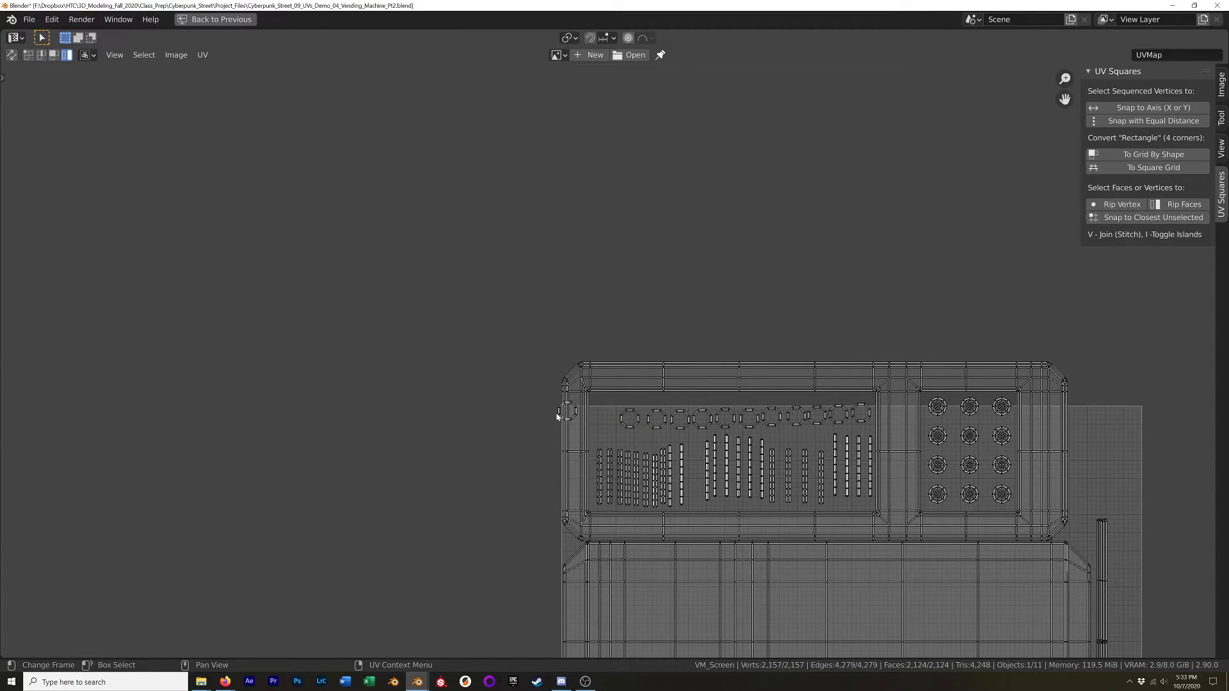
key(g)
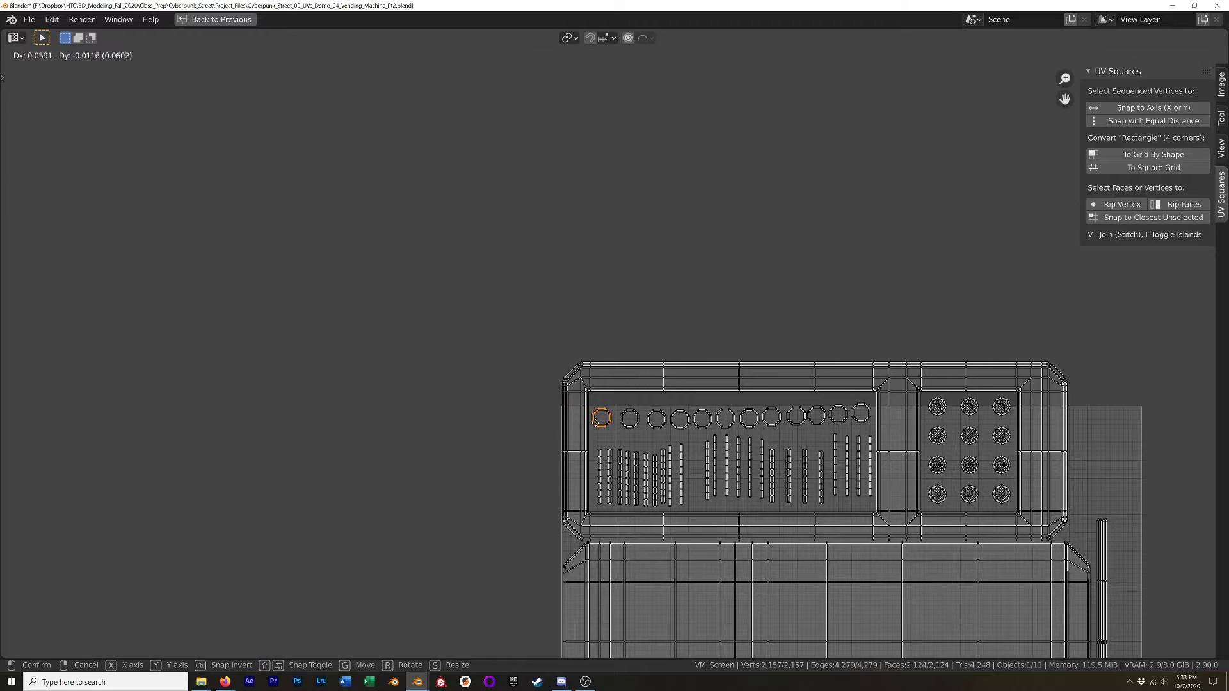
click(598, 424)
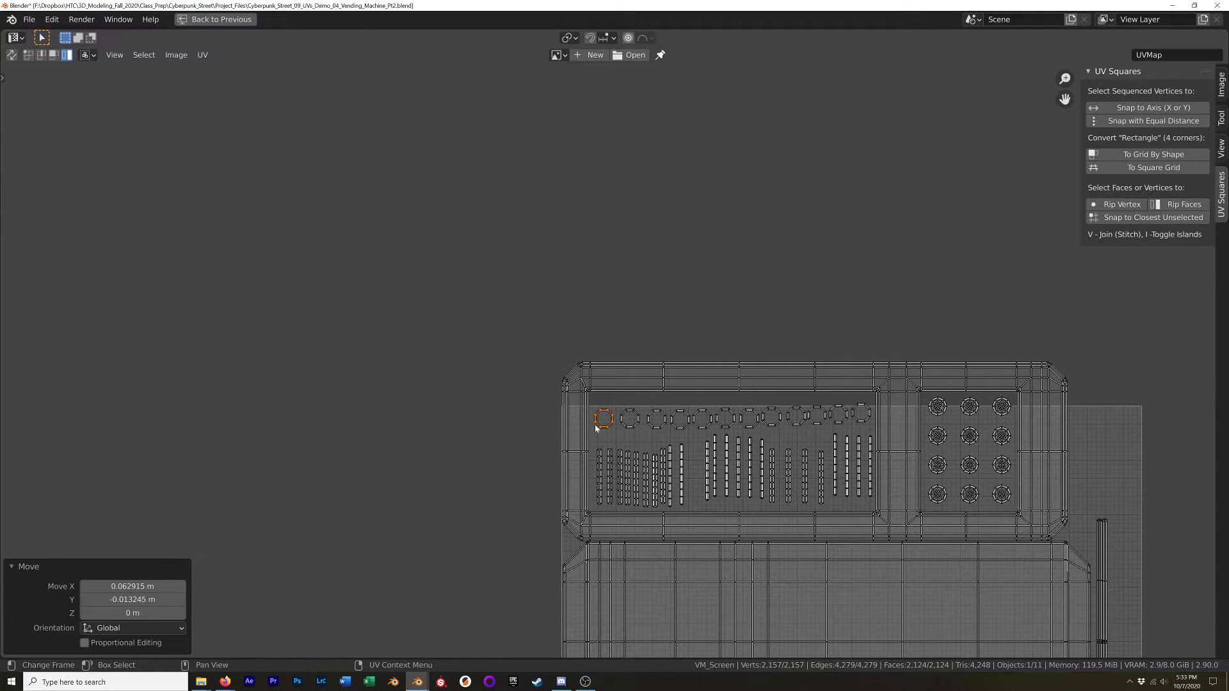
key(ctrl+z)
Set the pivot to the 2D cursor and scale all UV islands by 0.924 to fit the layout inside the tile.
scroll(452, 417, down, 3)
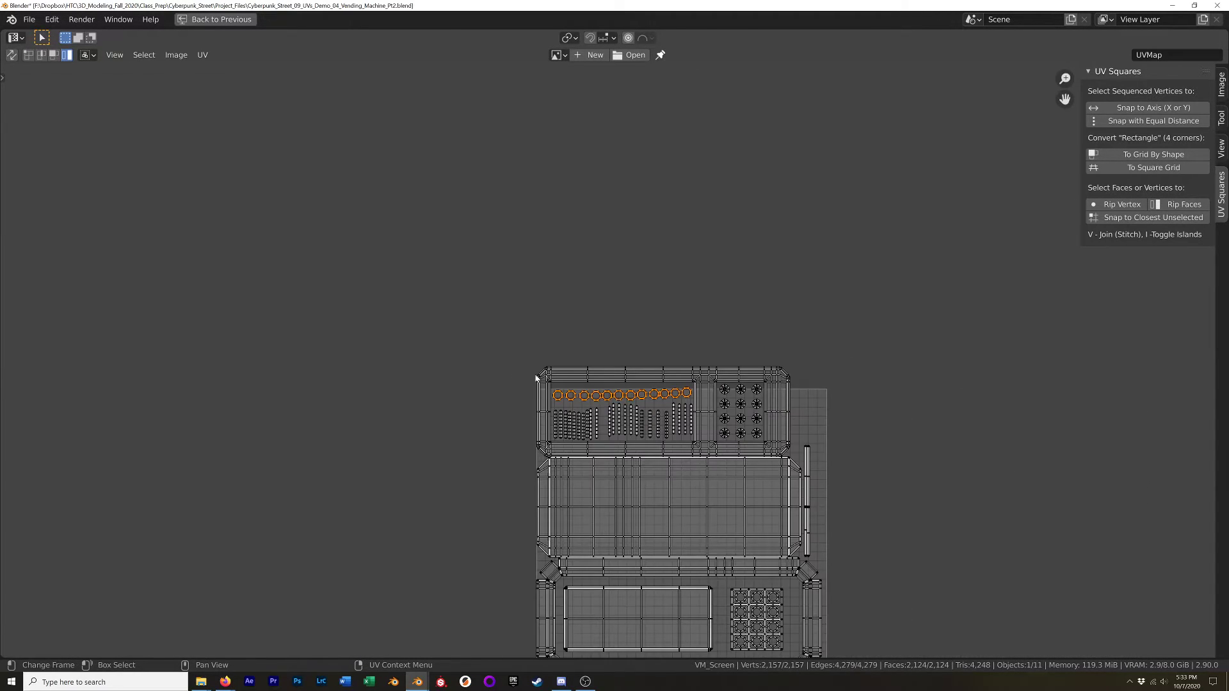
middle_drag(506, 282, 502, 287)
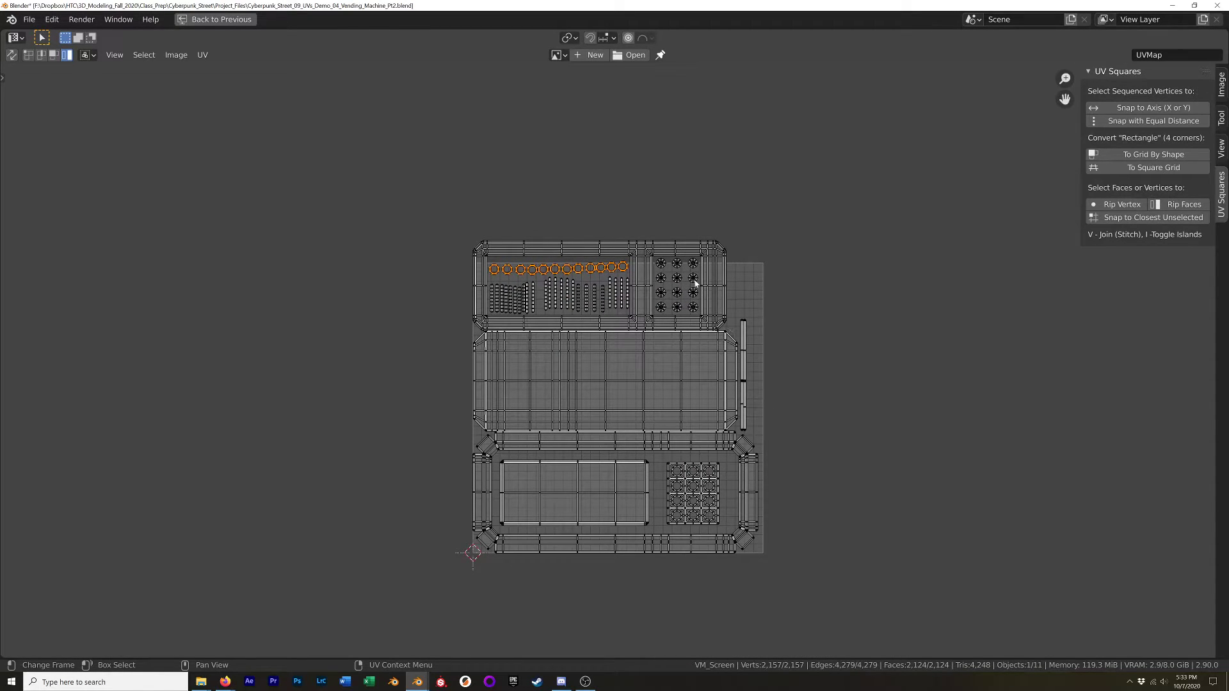
key(a)
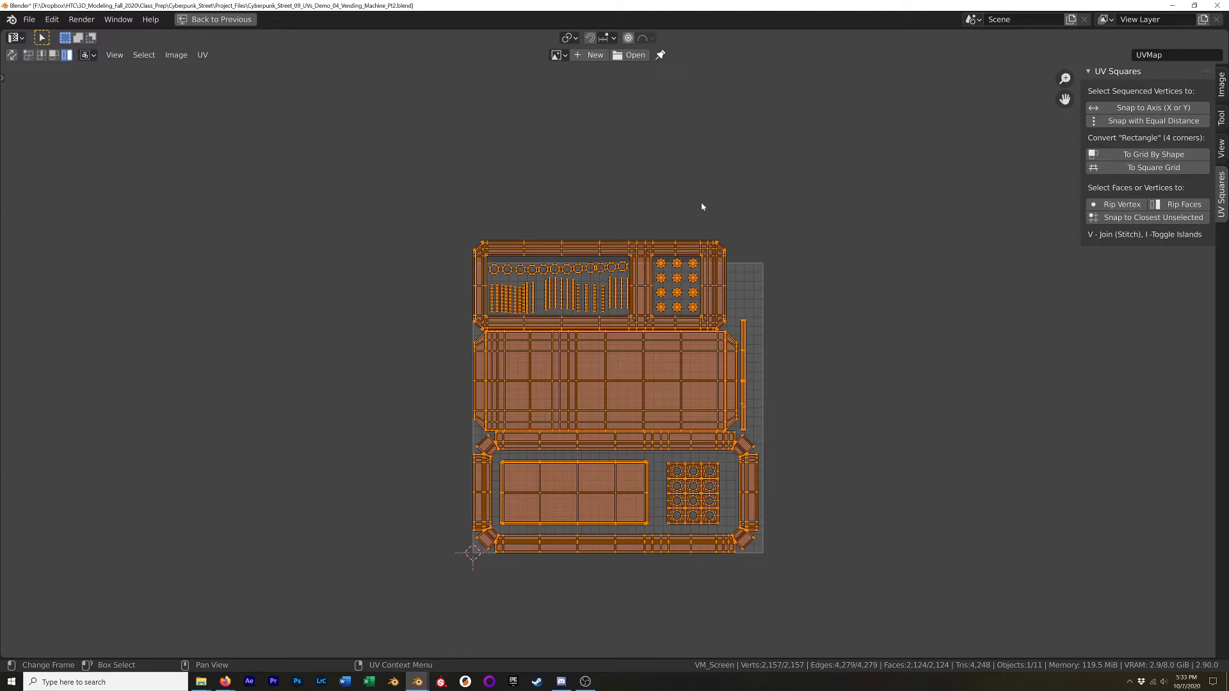
key(period)
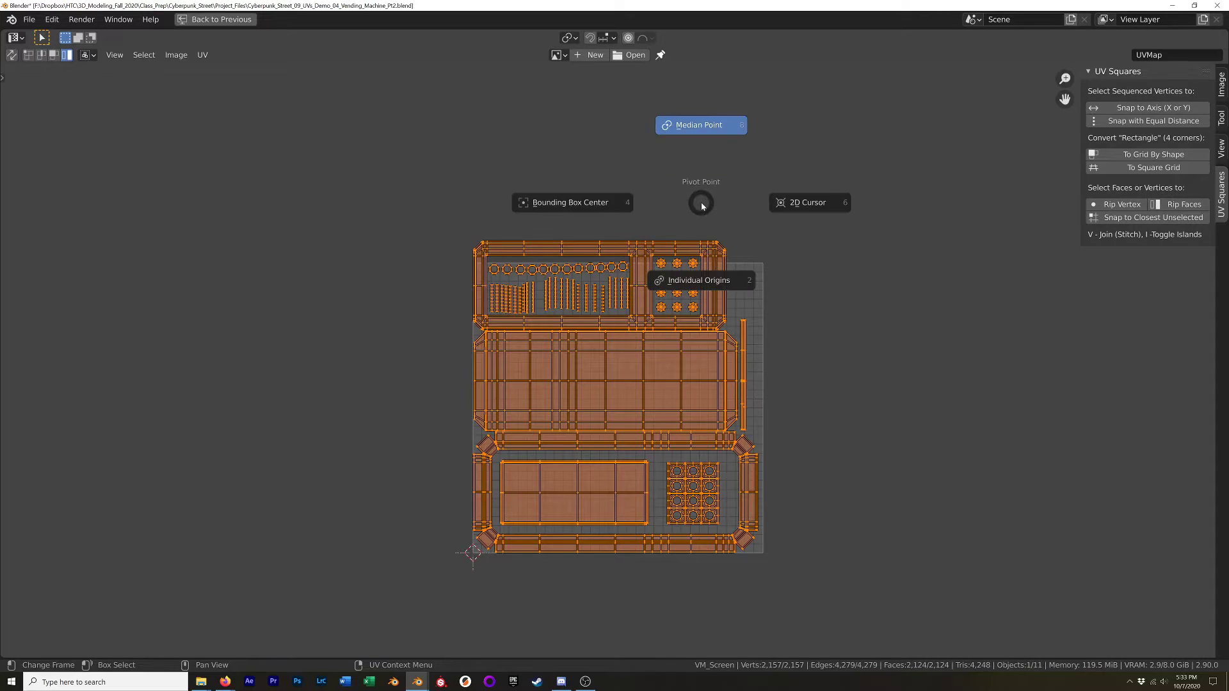
click(821, 205)
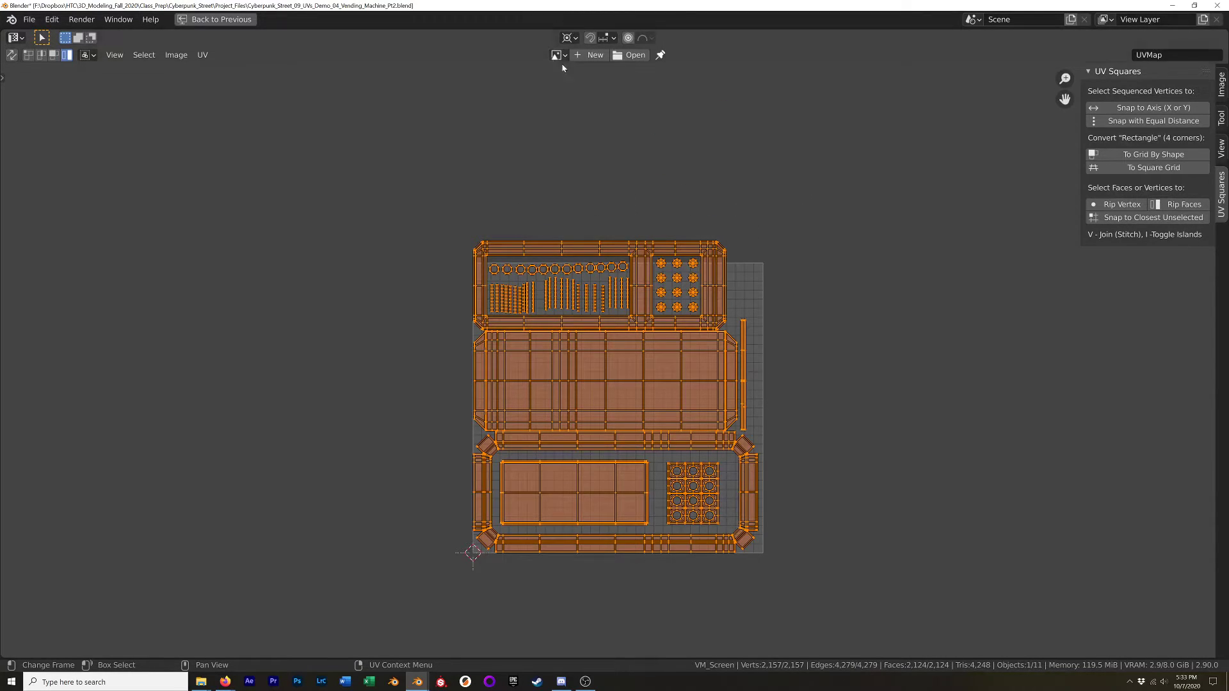
click(577, 39)
key(s)
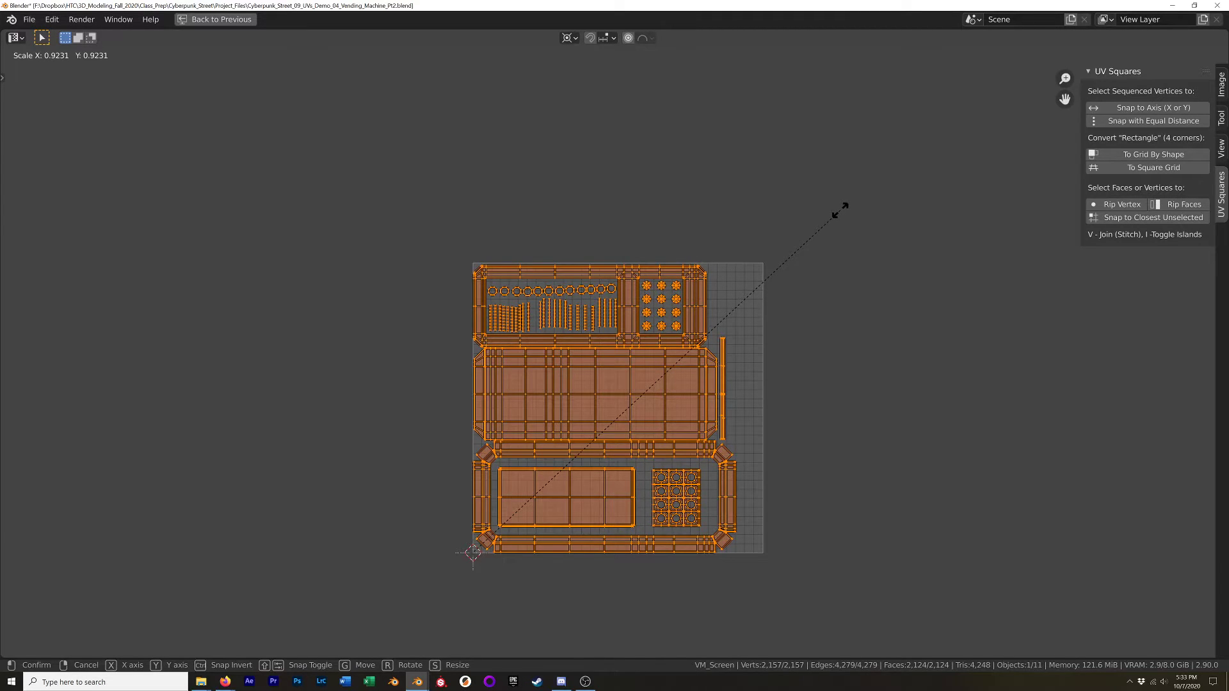
click(840, 209)
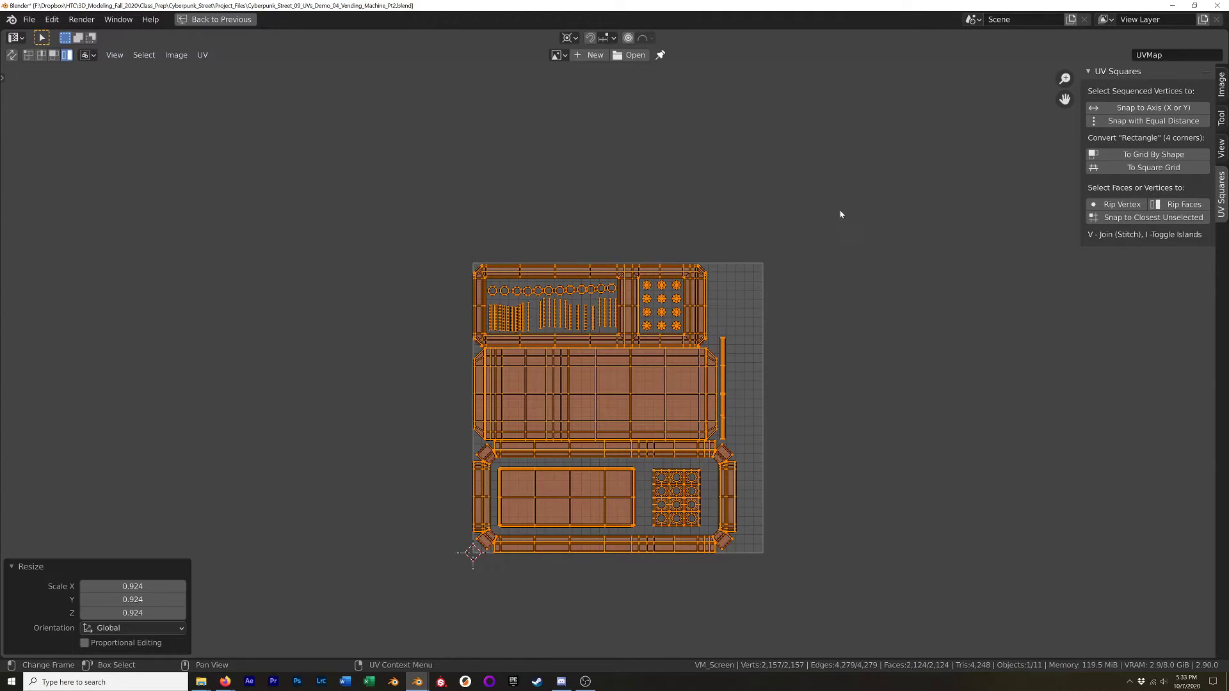
Examine the scaled UV layout inside the tile and return to the split UV and 3D view layout.
scroll(616, 565, up, 5)
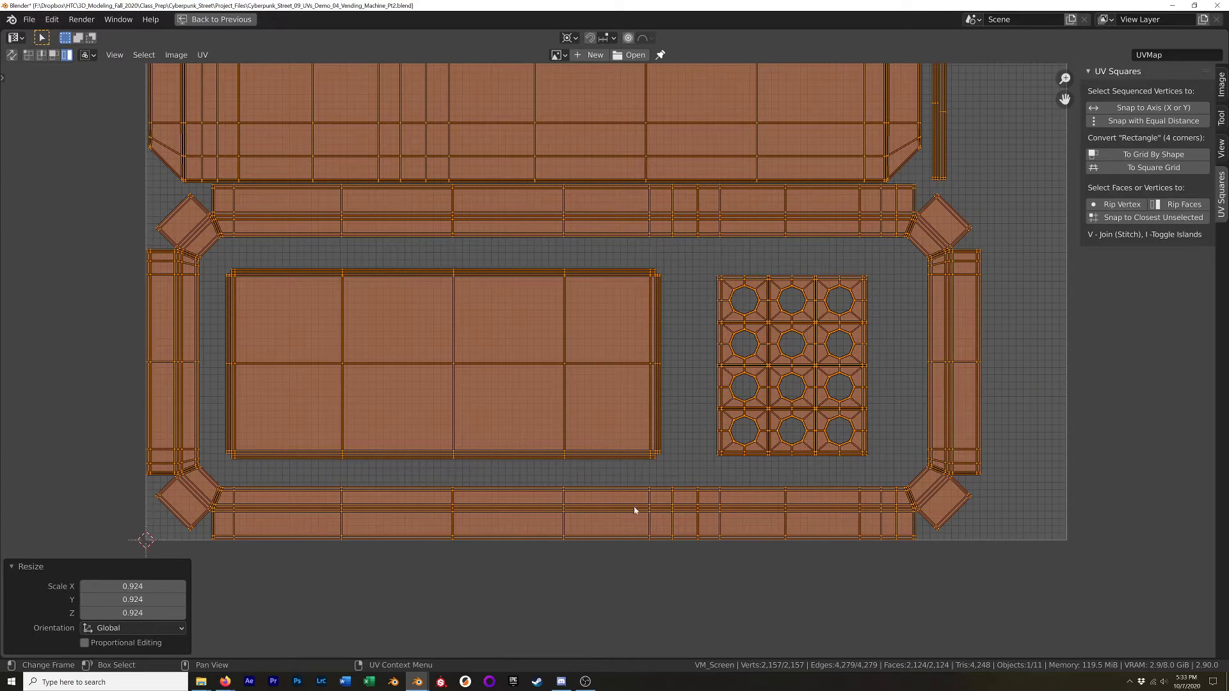
scroll(636, 510, down, 3)
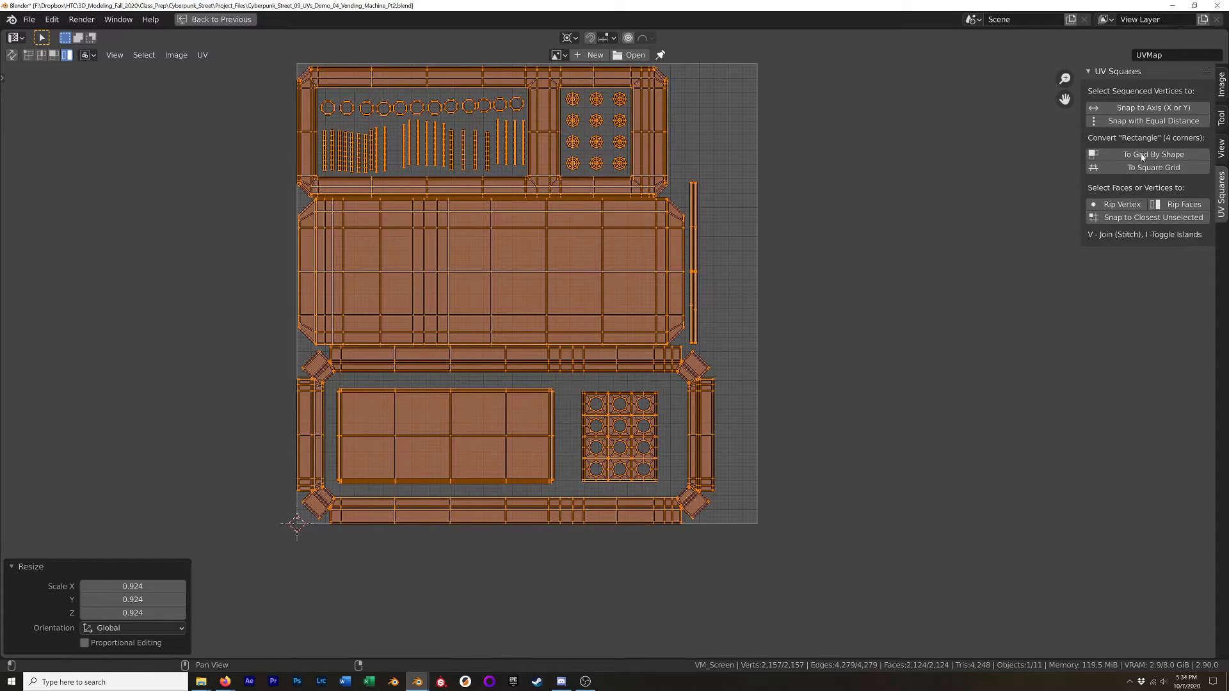
click(1222, 147)
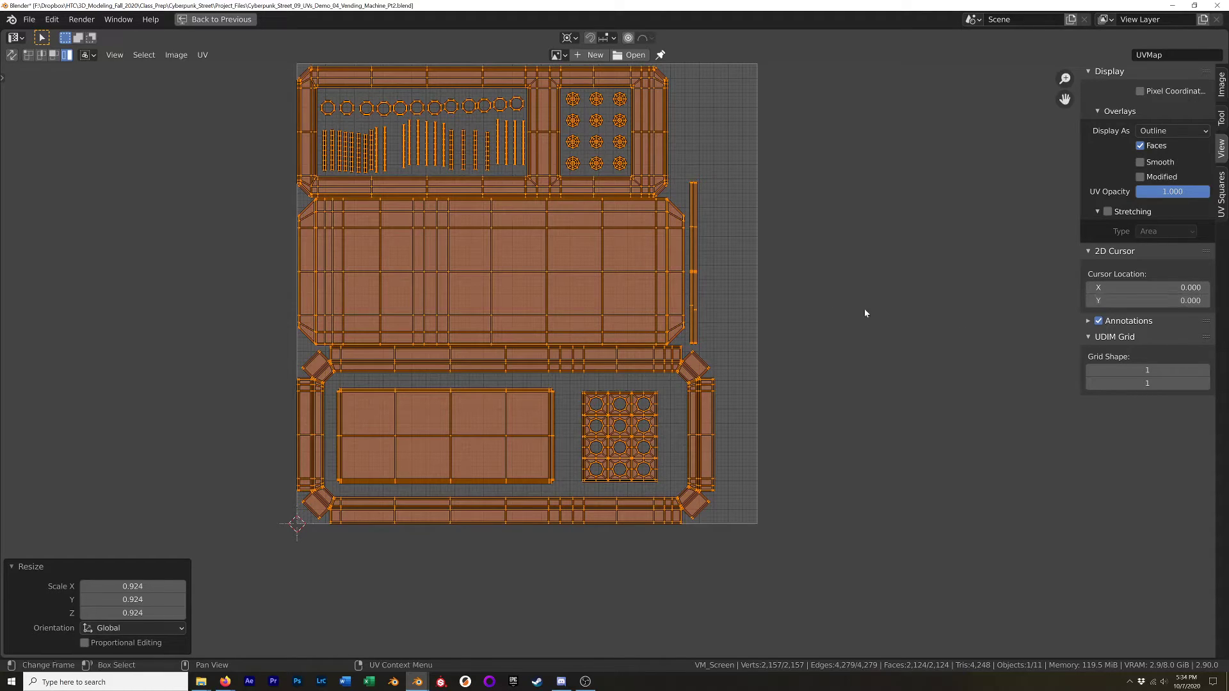
scroll(680, 242, down, 1)
scroll(604, 212, up, 2)
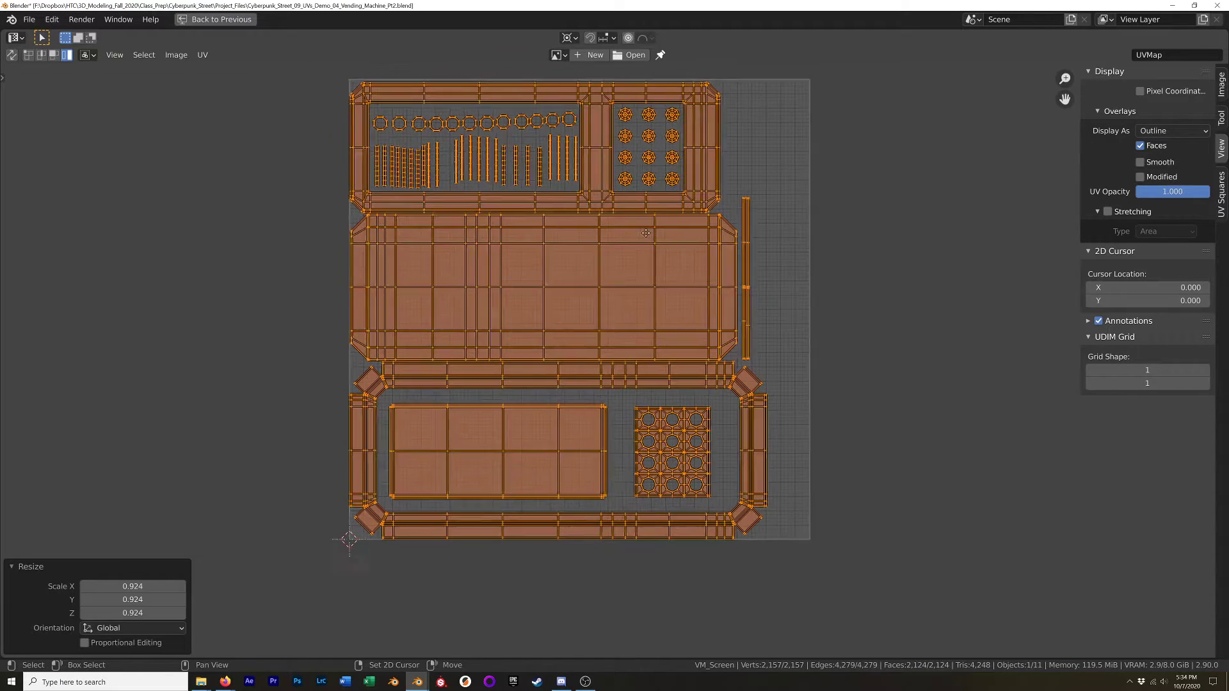
key(ctrl+space)
scroll(766, 327, down, 2)
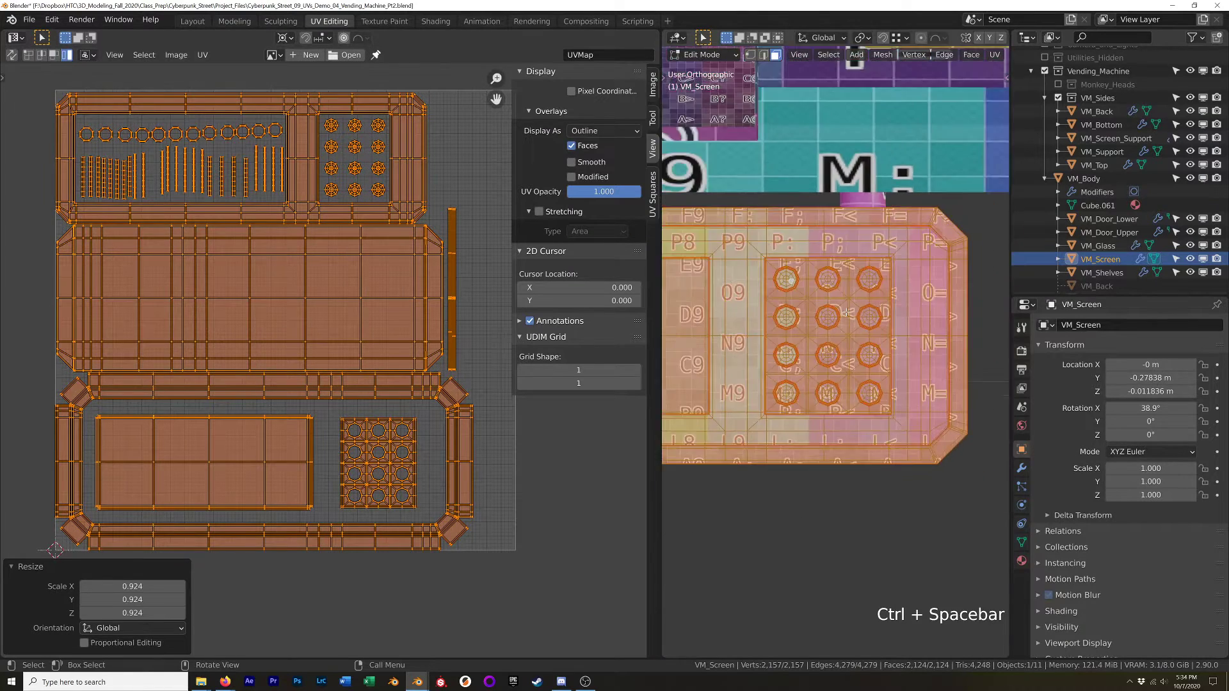
Leave edit mode and local view to show the vending machine screen together with the rest of the machine.
key(Tab)
middle_drag(765, 327, 943, 299)
key(ctrl+space)
middle_drag(712, 298, 905, 256)
scroll(901, 238, down, 6)
shift+middle_drag(912, 148, 830, 281)
key(KP_Divide)
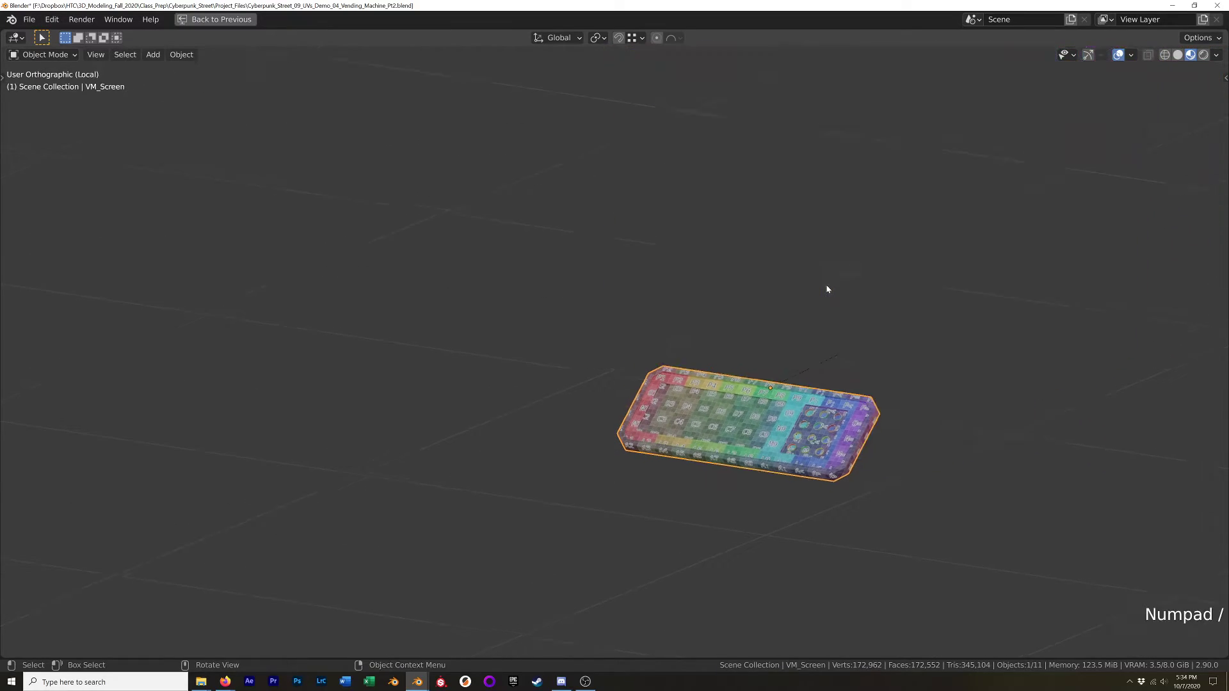
key(KP_Divide)
shift+middle_drag(841, 268, 805, 392)
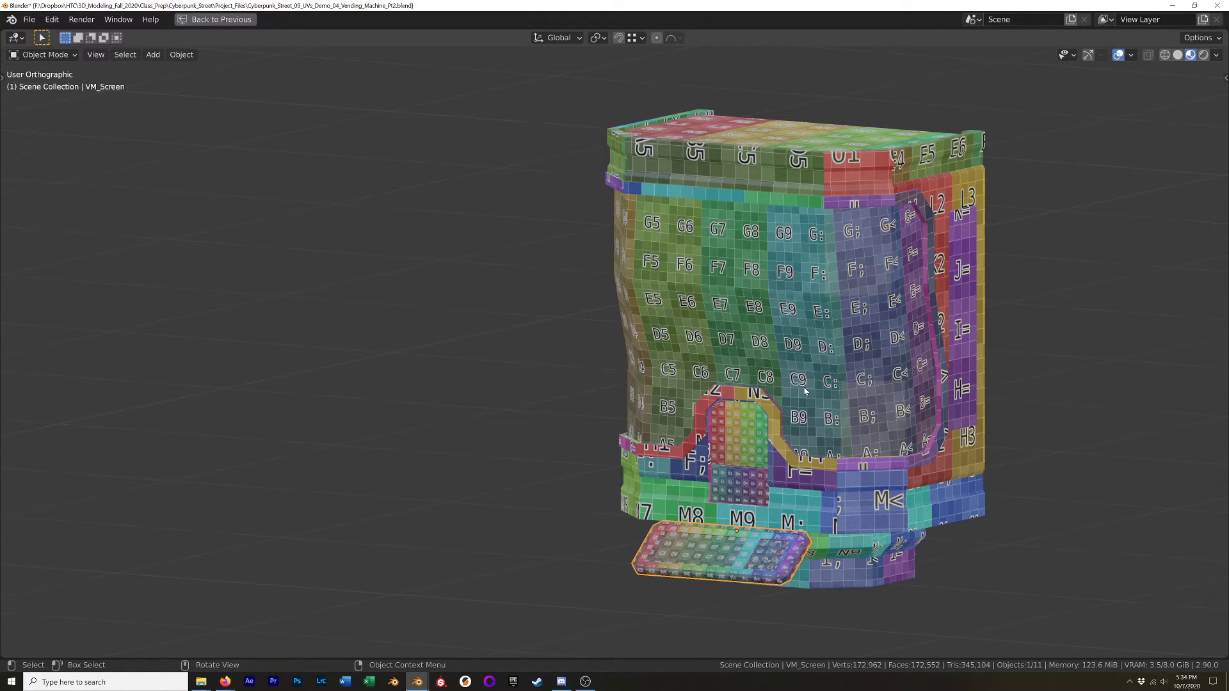
Widen the 3D viewport and enable the Collection, Truss, Rivets and Electrical_Panels collections.
key(ctrl+space)
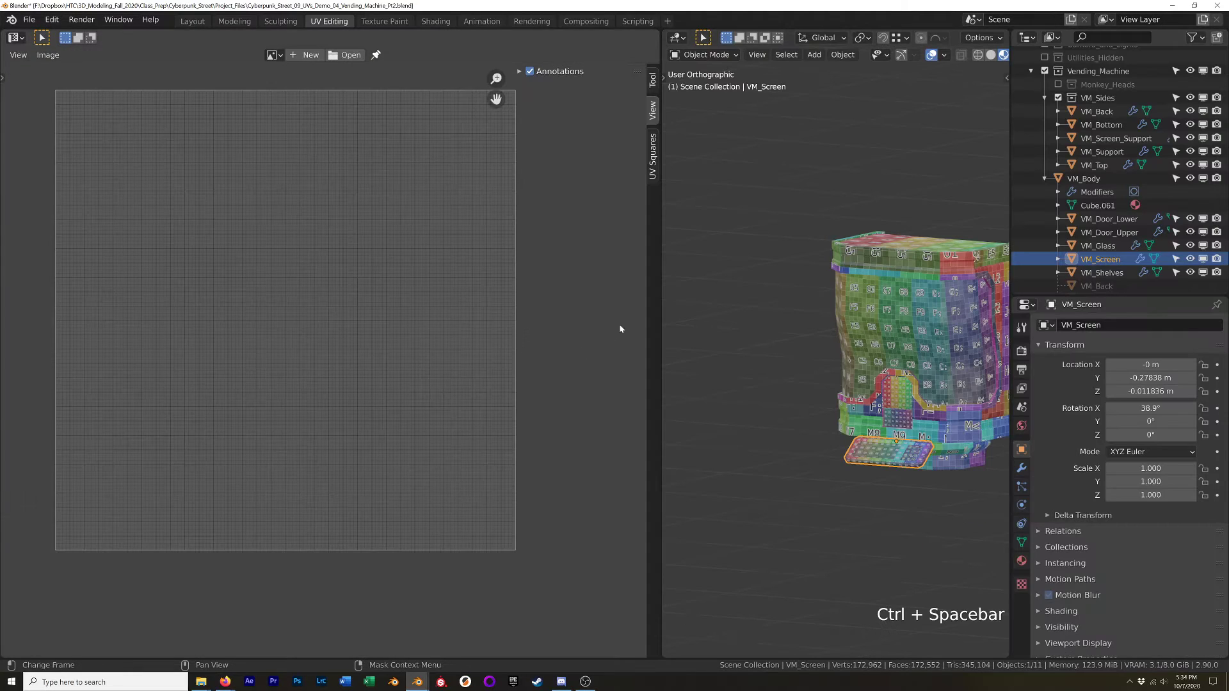
drag(661, 311, 420, 314)
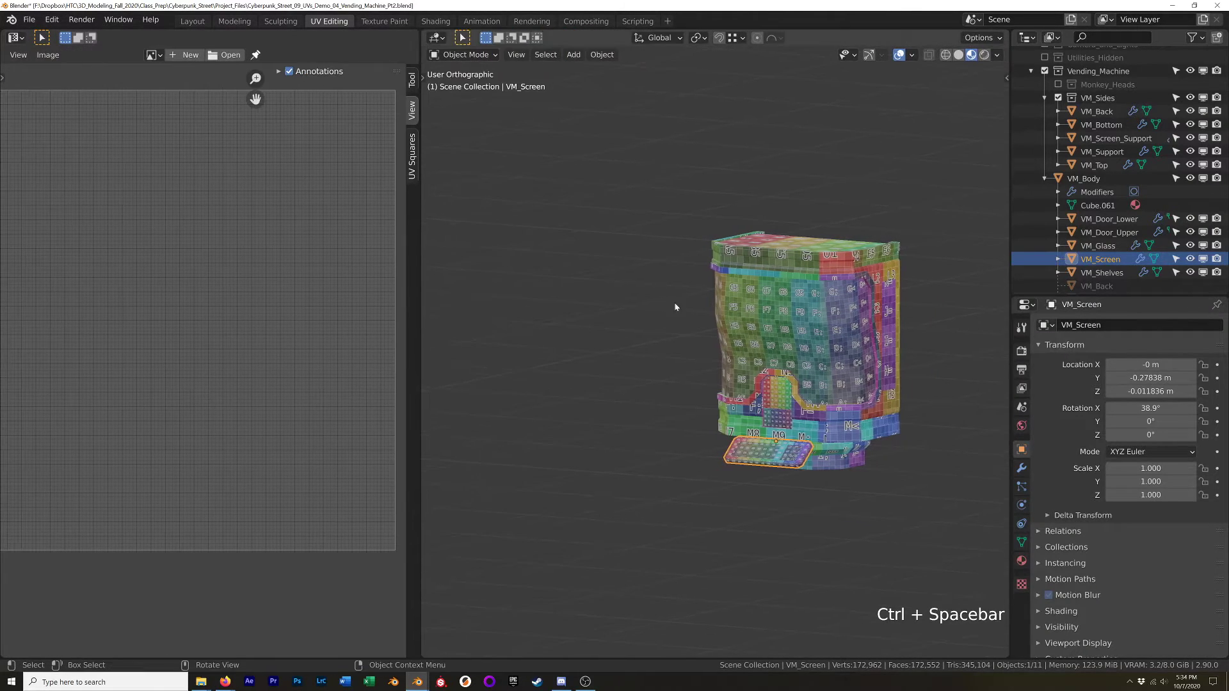
scroll(1116, 251, up, 1)
scroll(1115, 252, up, 5)
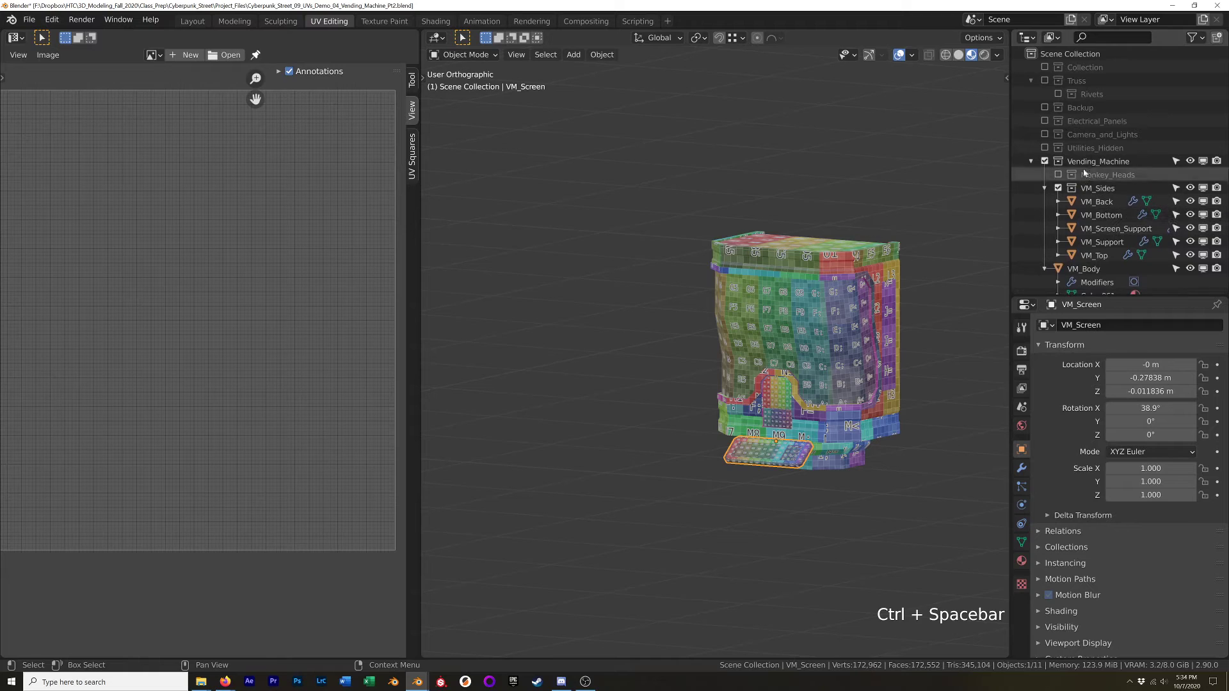
click(1045, 67)
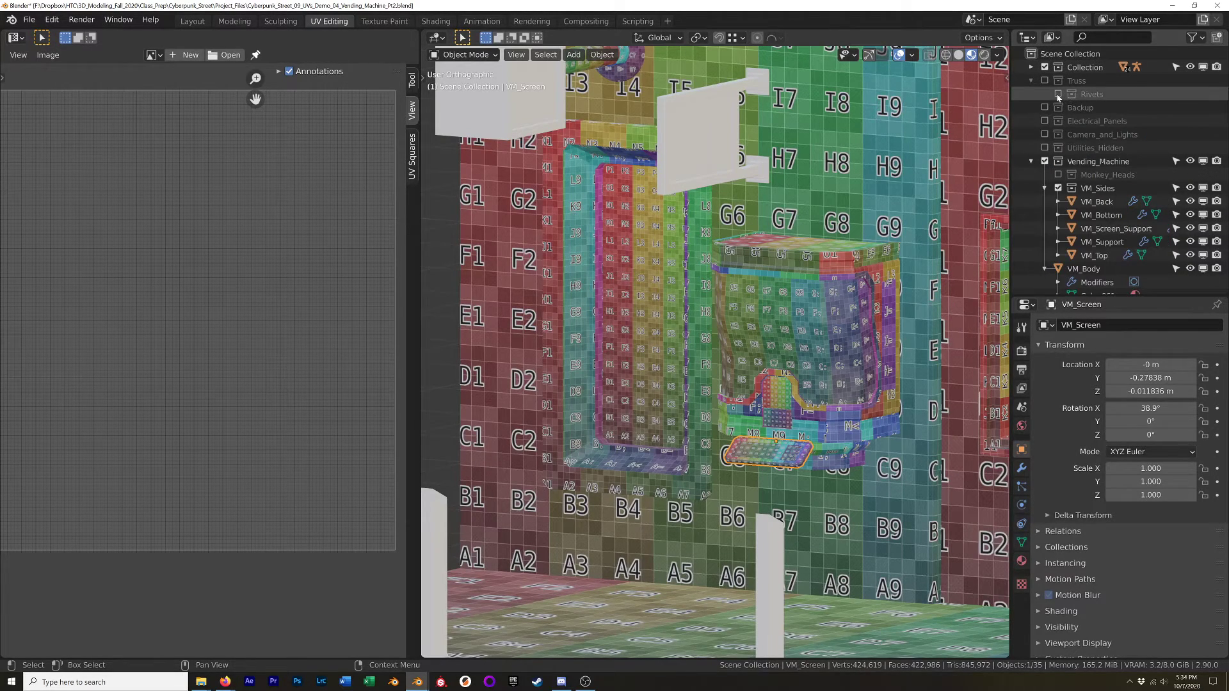
click(1058, 94)
click(1044, 81)
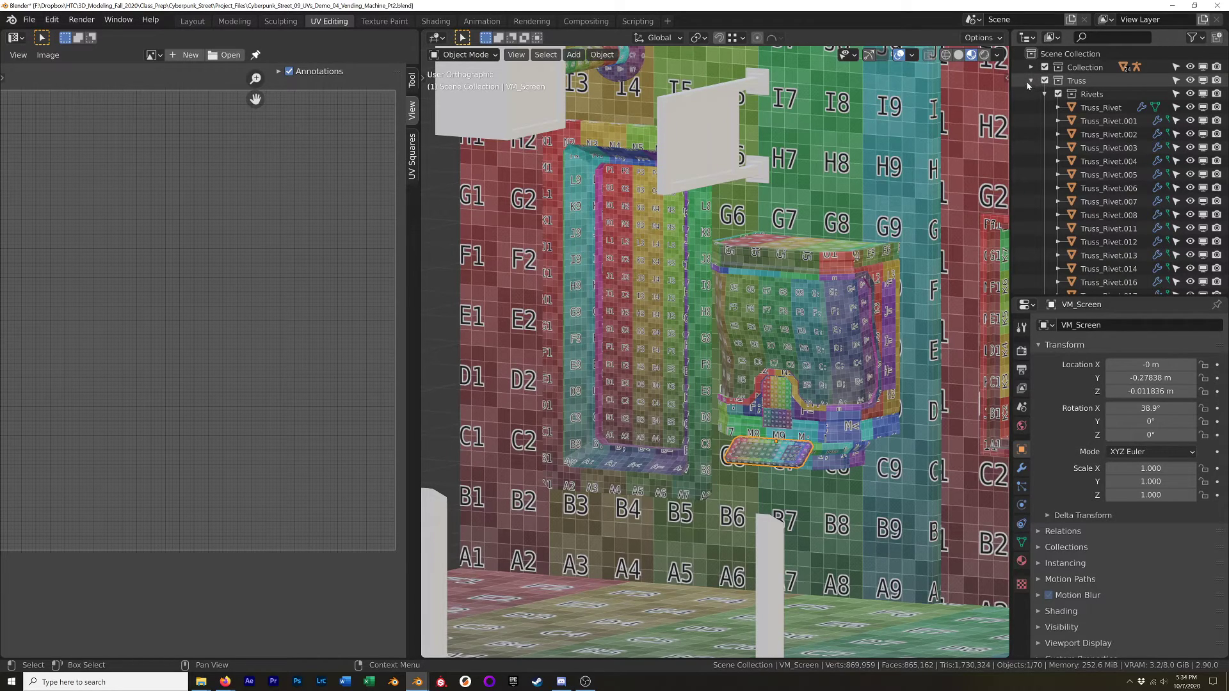
click(1029, 82)
click(1045, 108)
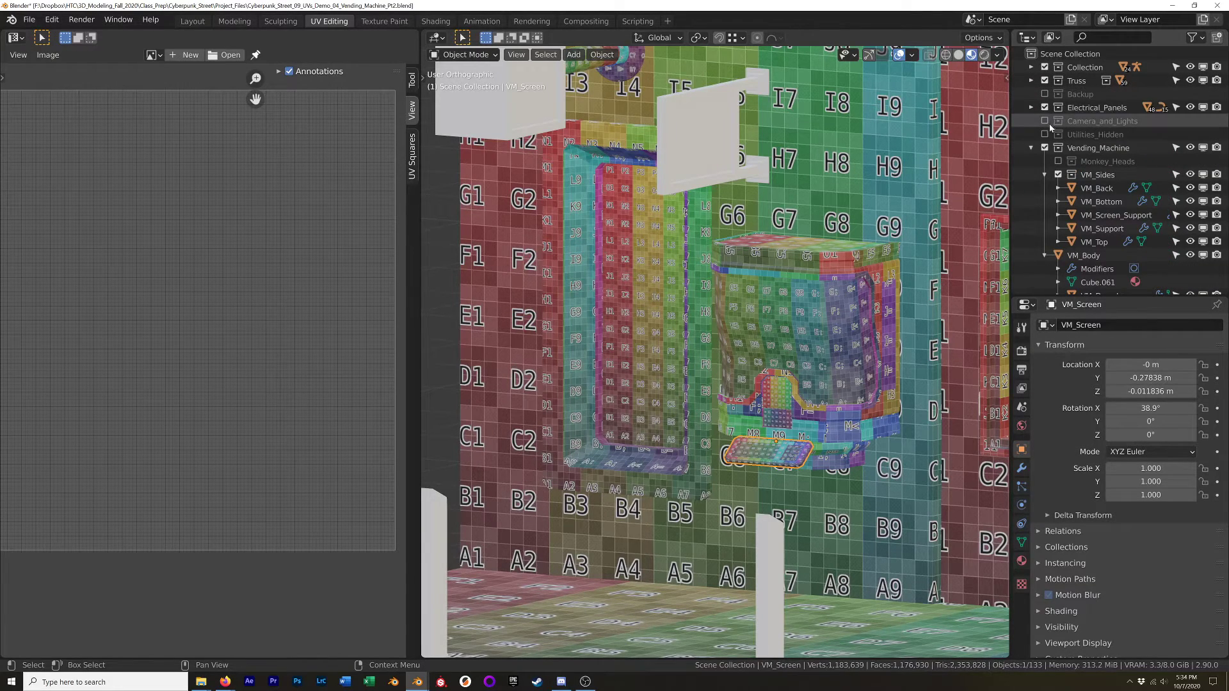
Enable the Monkey_Heads and Extra_Cables collections and bring the whole street scene into view.
scroll(1050, 128, down, 5)
click(1058, 71)
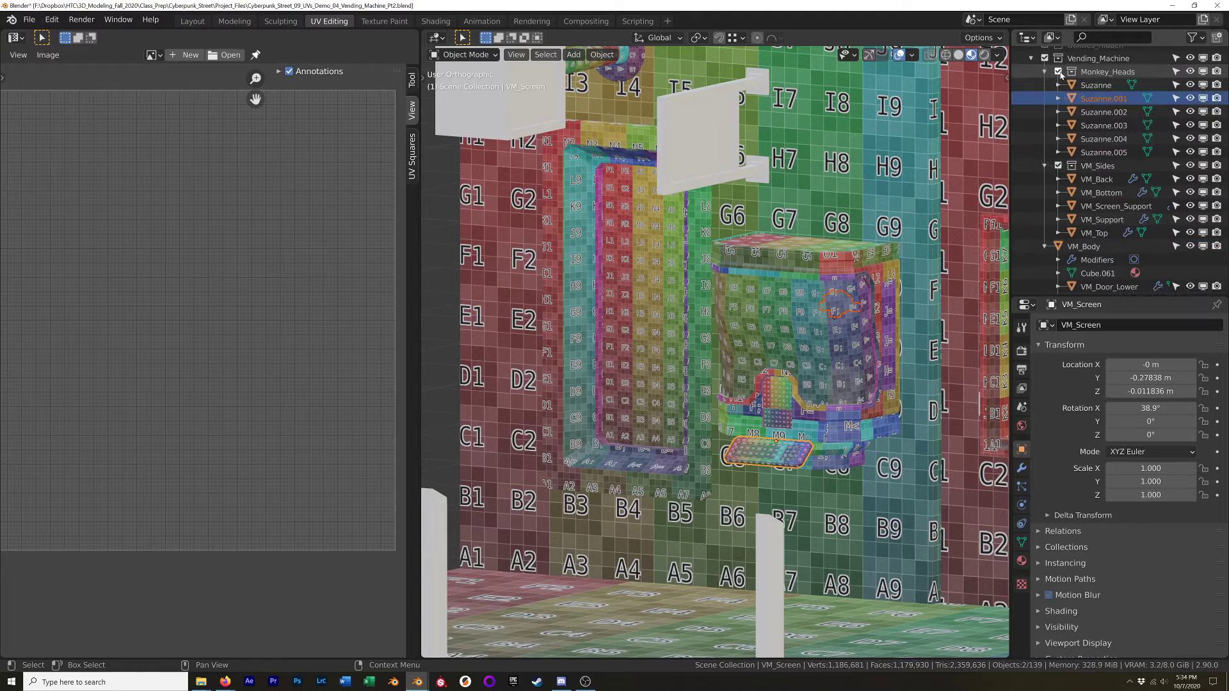
scroll(1112, 231, down, 3)
scroll(1112, 230, down, 5)
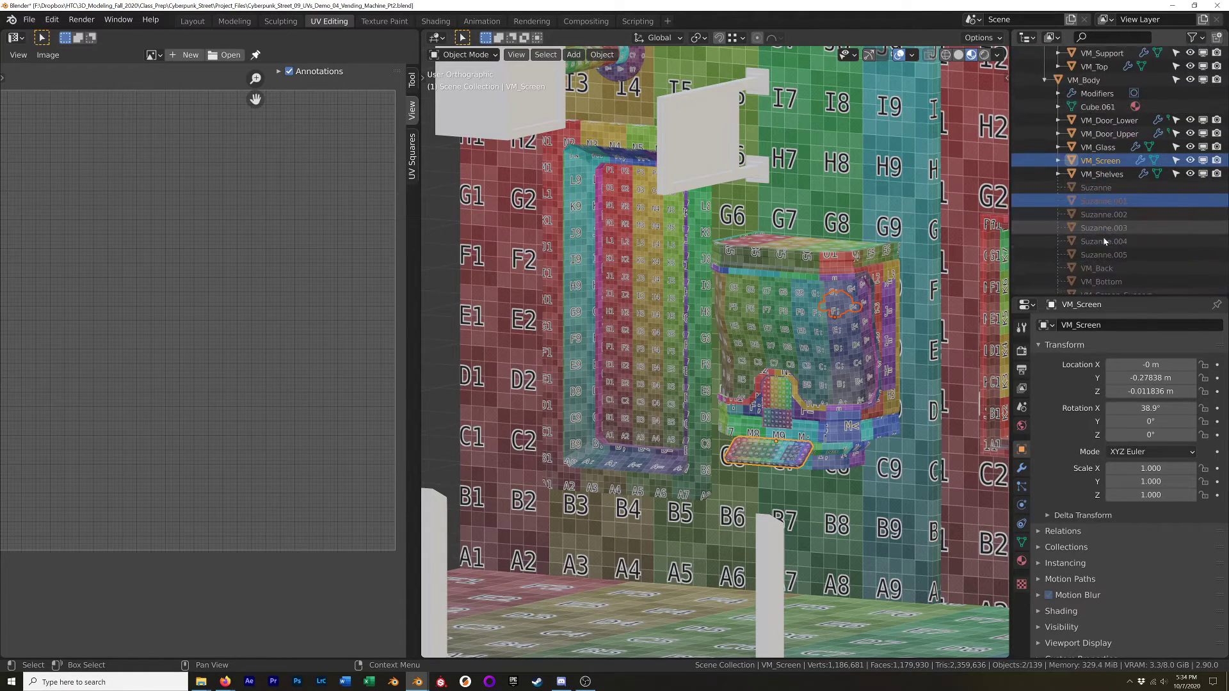
click(1045, 270)
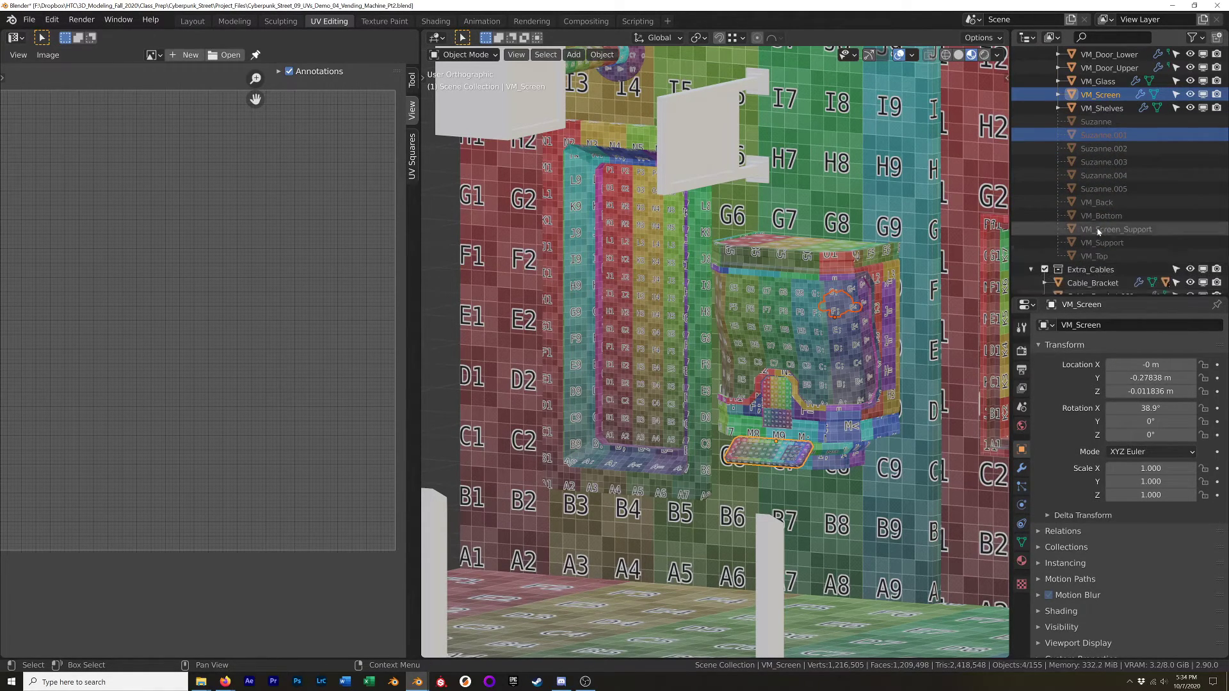
scroll(1097, 219, up, 2)
scroll(1097, 220, up, 5)
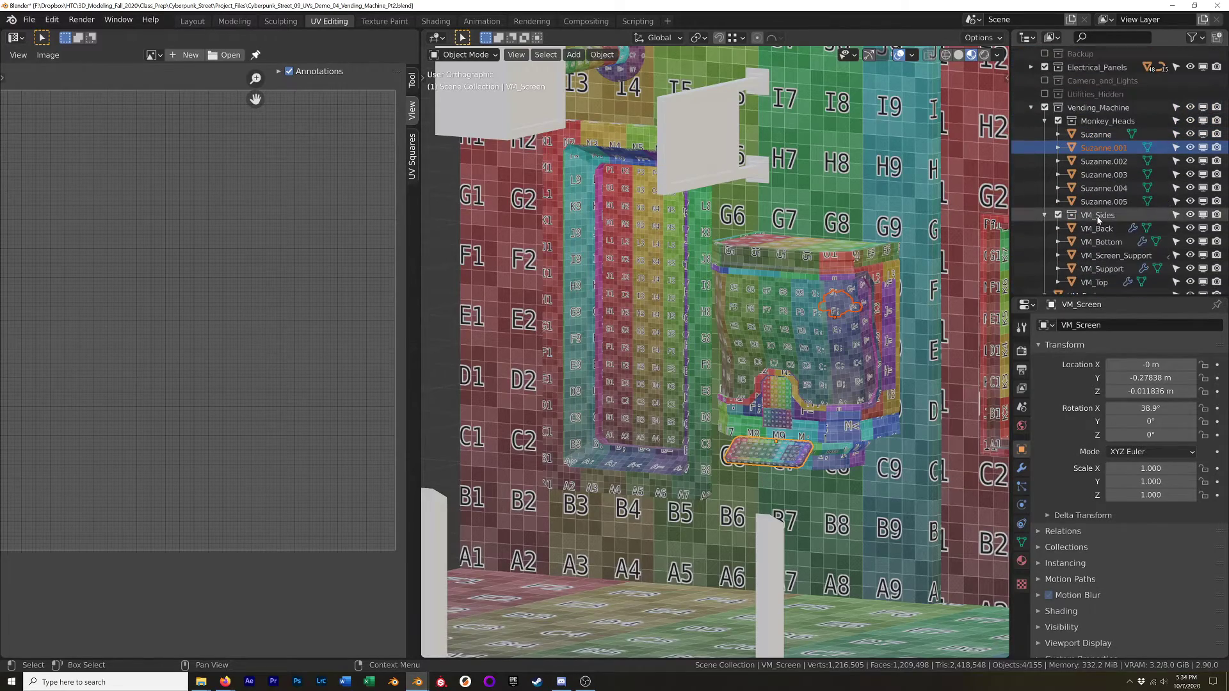
scroll(800, 317, down, 8)
scroll(845, 256, up, 1)
shift+middle_drag(865, 259, 771, 290)
middle_drag(771, 290, 794, 301)
Switch to the Blender window with Cyberpunk_Street_10_Material_Testing_2.blend and show its whole scene in Material Preview.
key(alt+Tab)
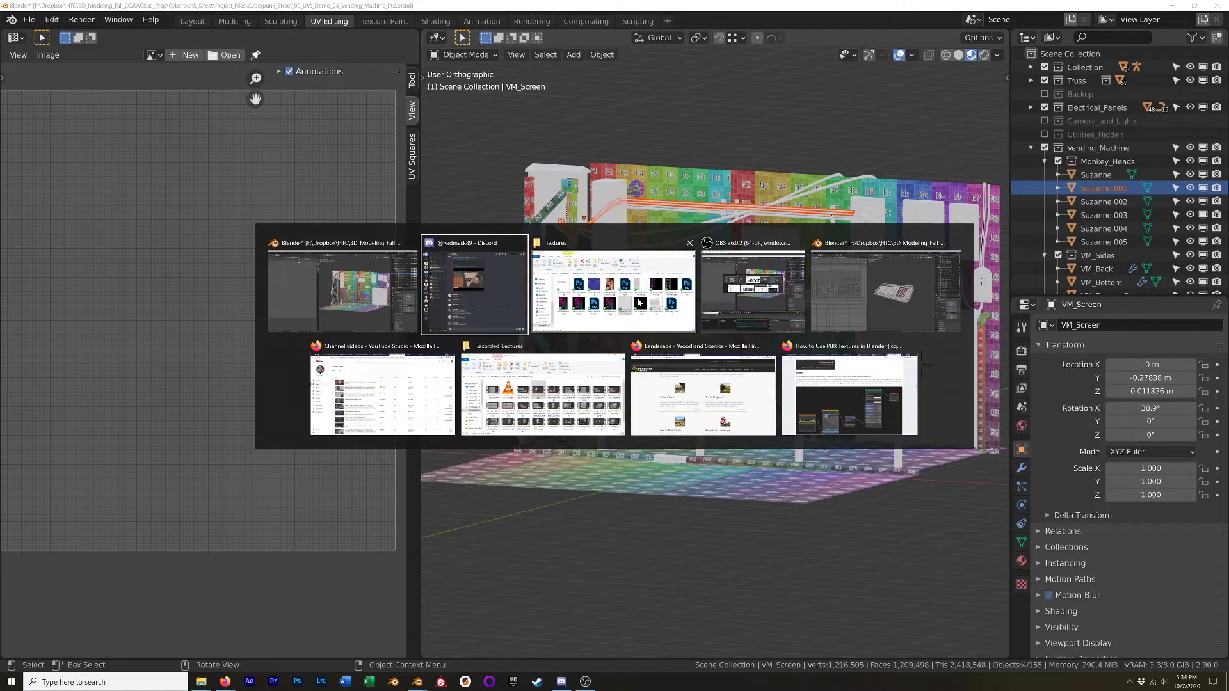
click(861, 301)
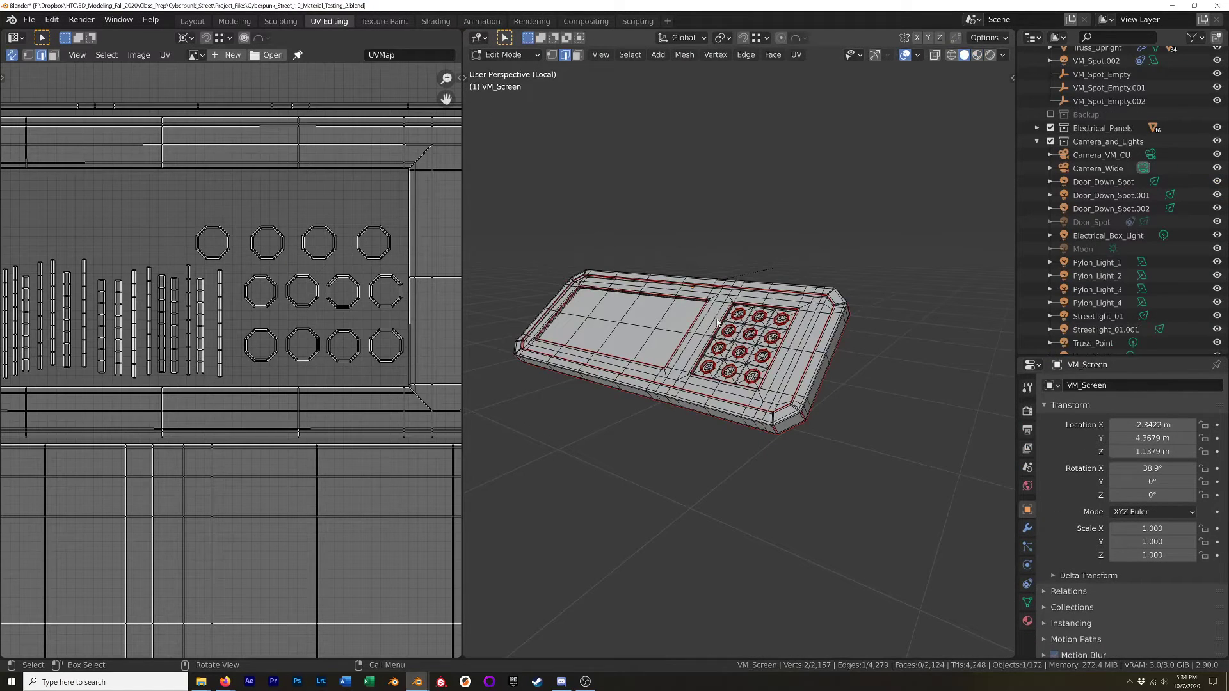
key(Tab)
key(z)
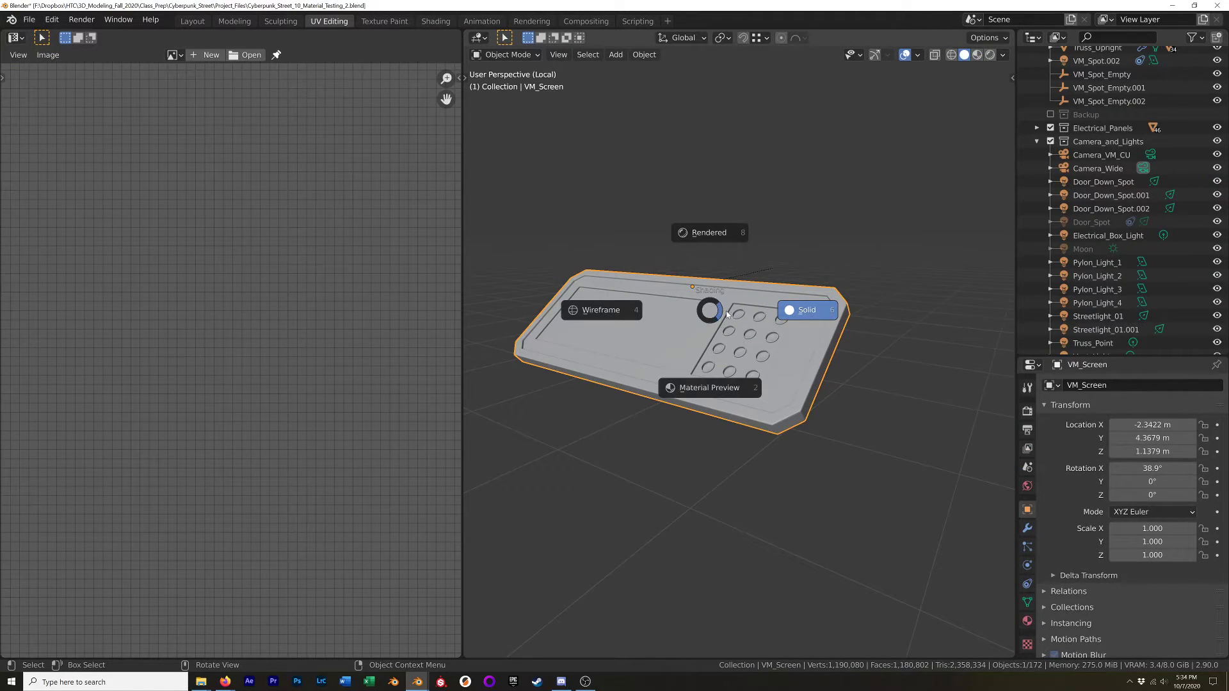
click(709, 395)
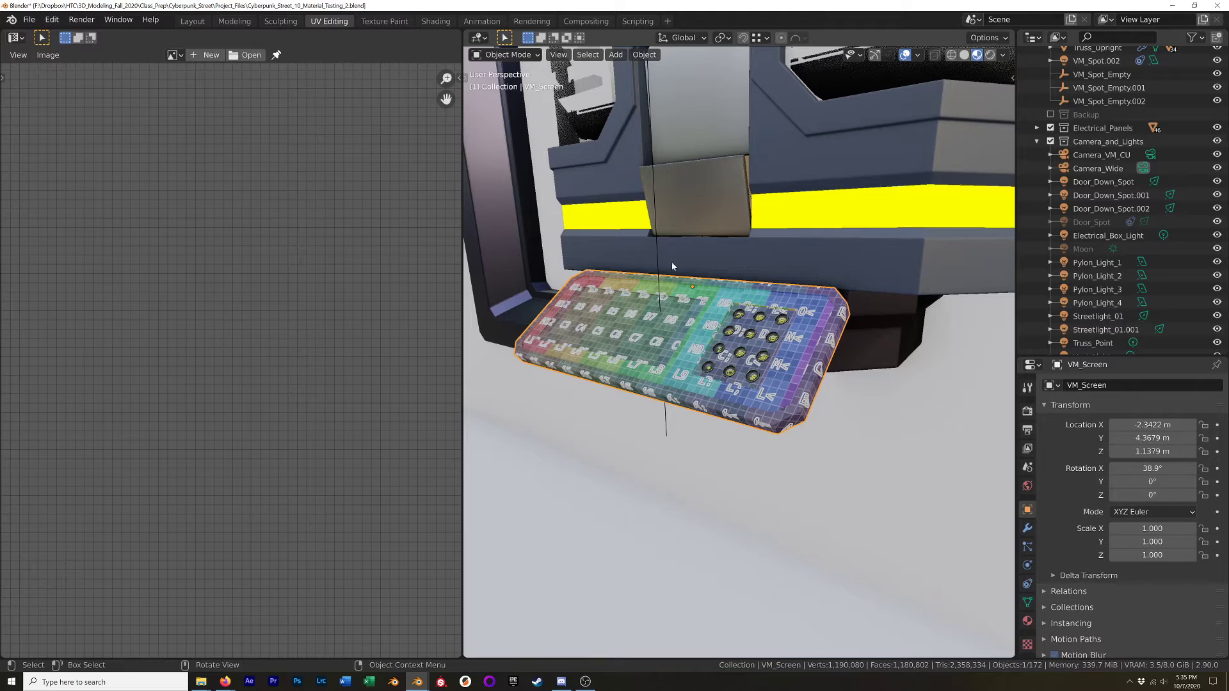
key(Home)
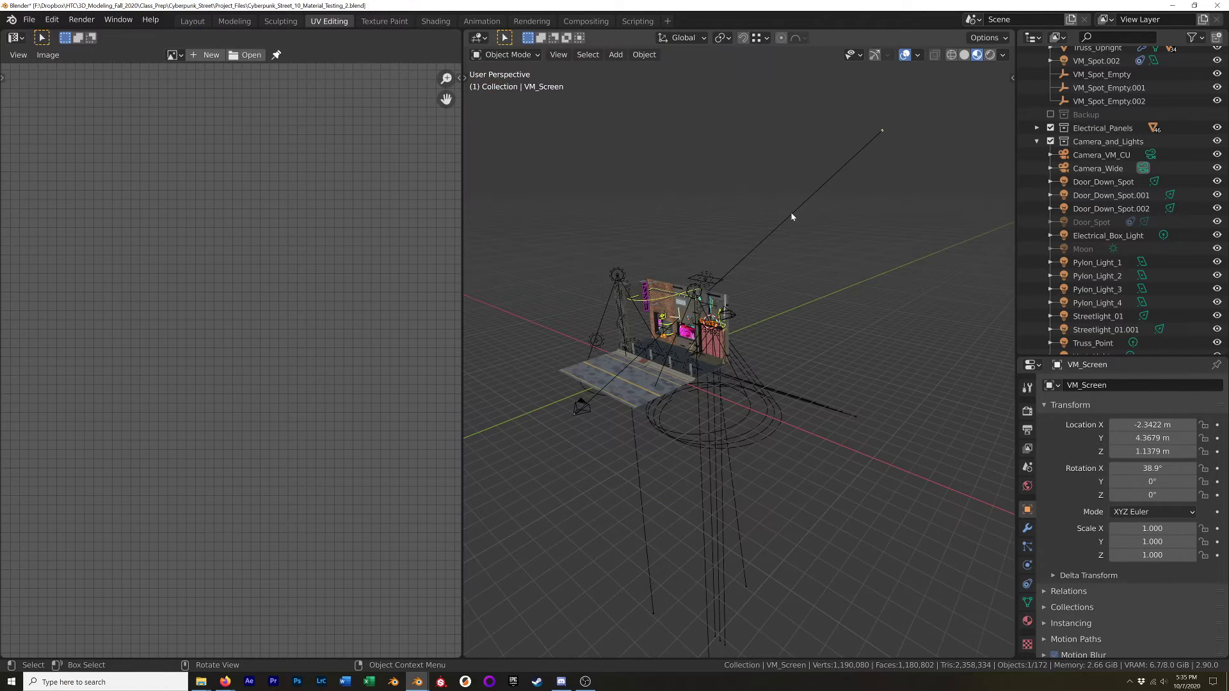
scroll(653, 352, up, 8)
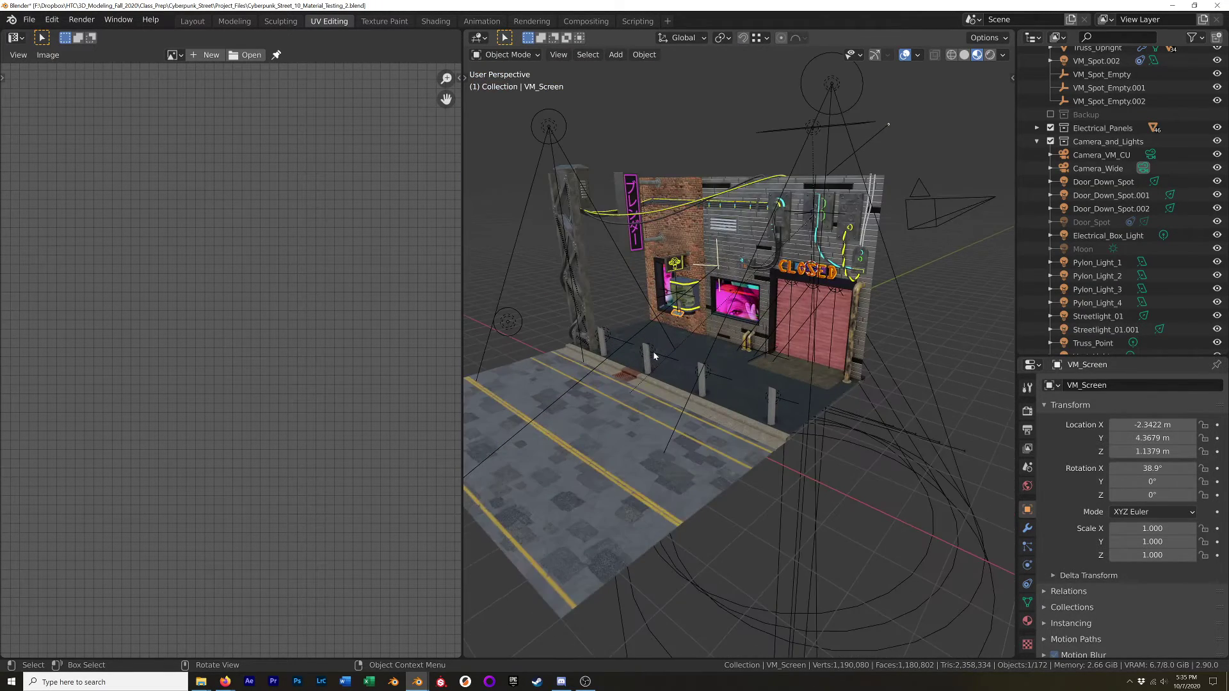
scroll(698, 338, up, 5)
middle_drag(699, 339, 743, 326)
scroll(706, 368, down, 3)
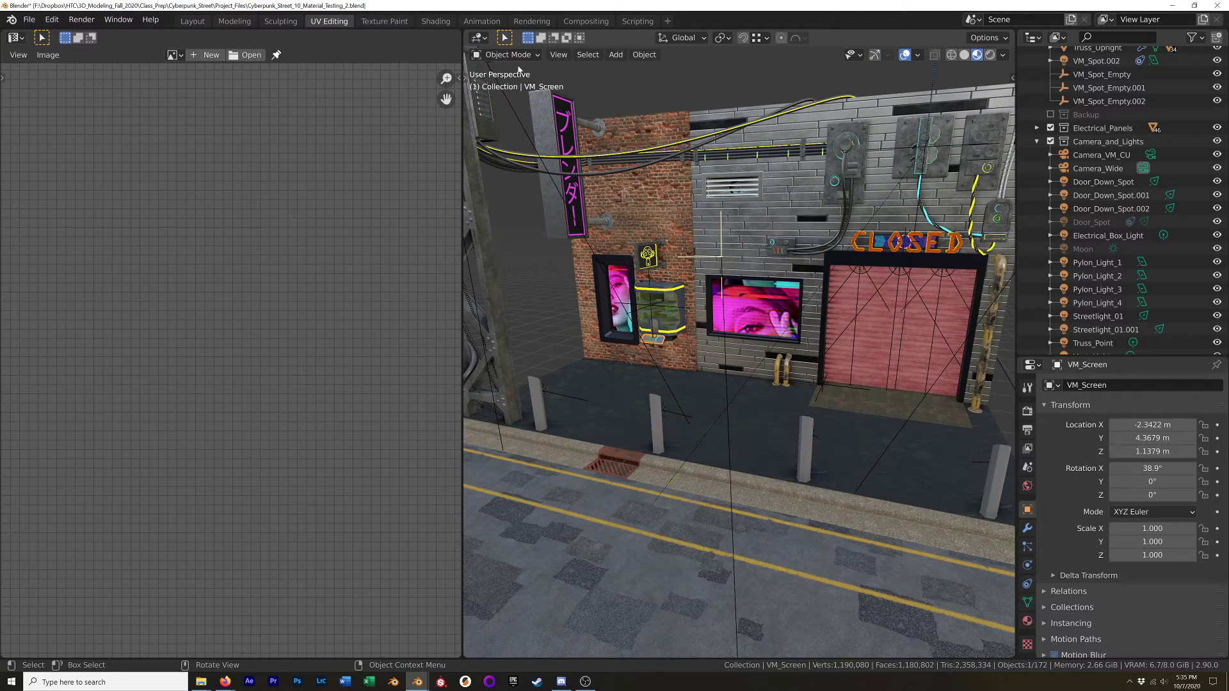
Display the project files as a vertical list and open Cyberpunk_Street_09_UVs_Testing.blend.
click(29, 20)
mouse_move(77, 62)
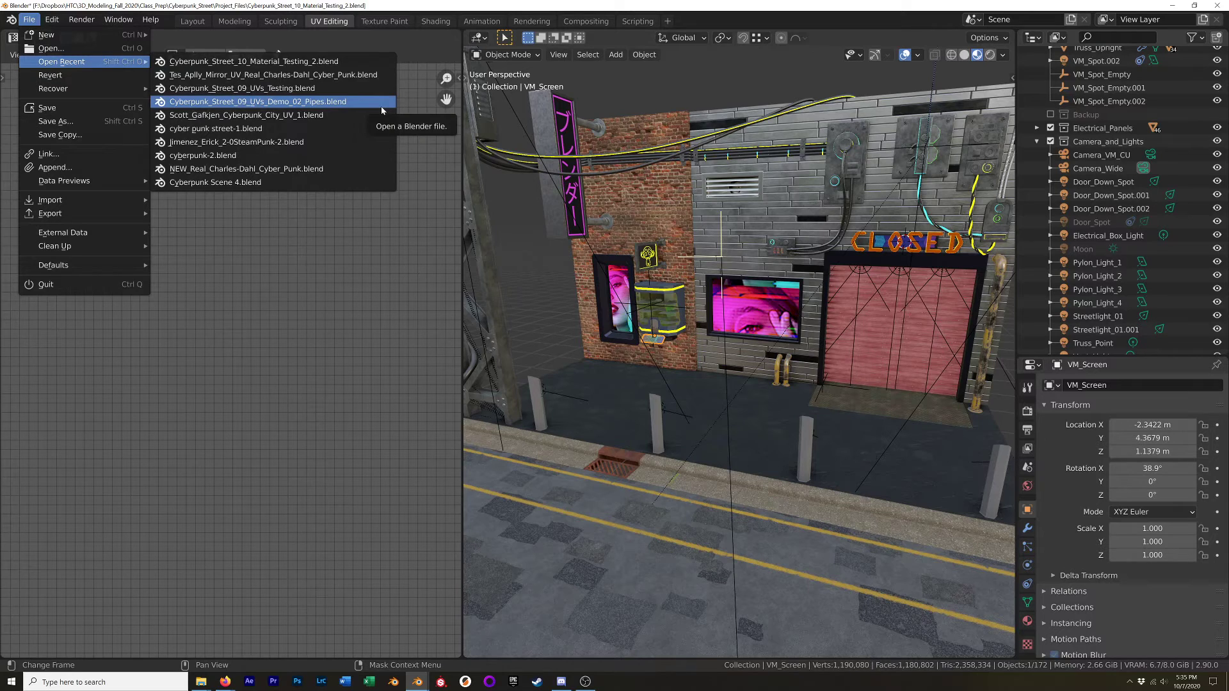
click(83, 51)
click(641, 365)
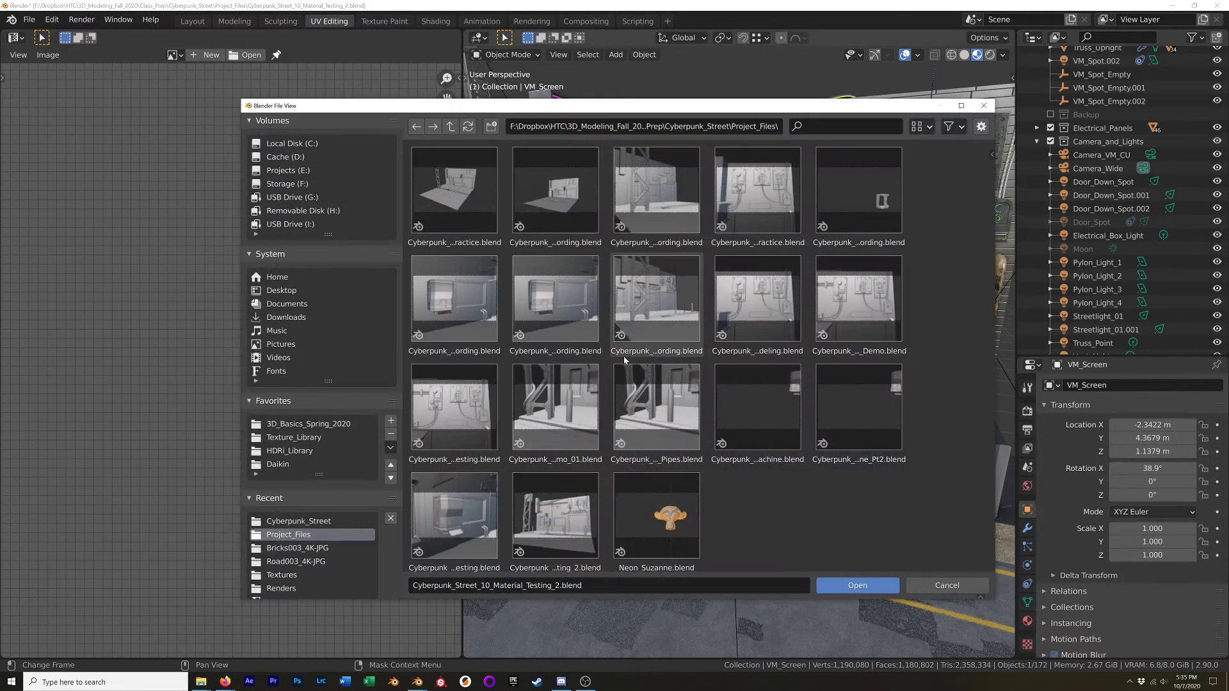
click(922, 126)
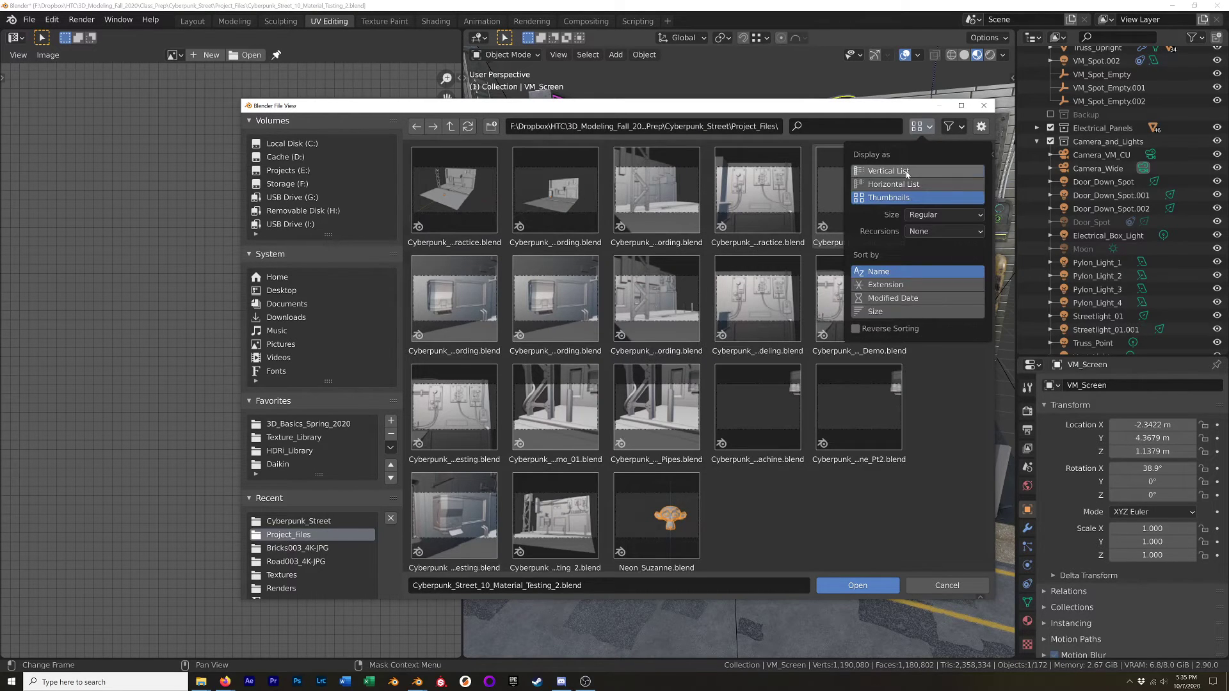
click(889, 144)
click(523, 364)
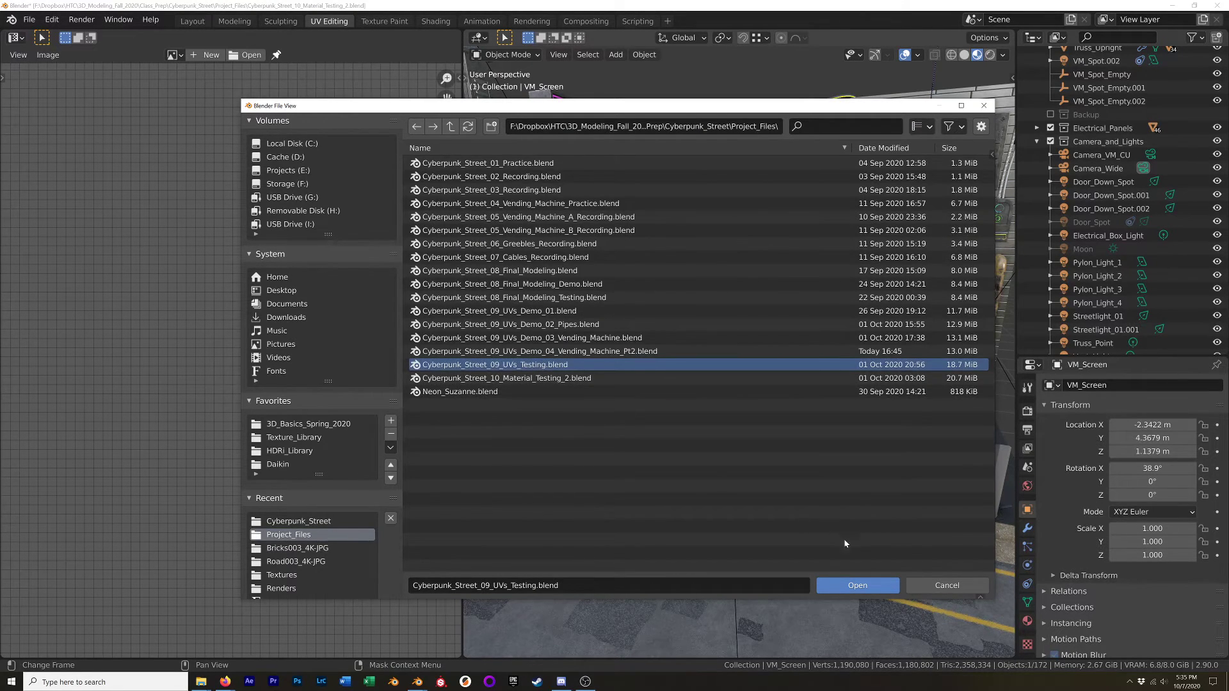
click(857, 585)
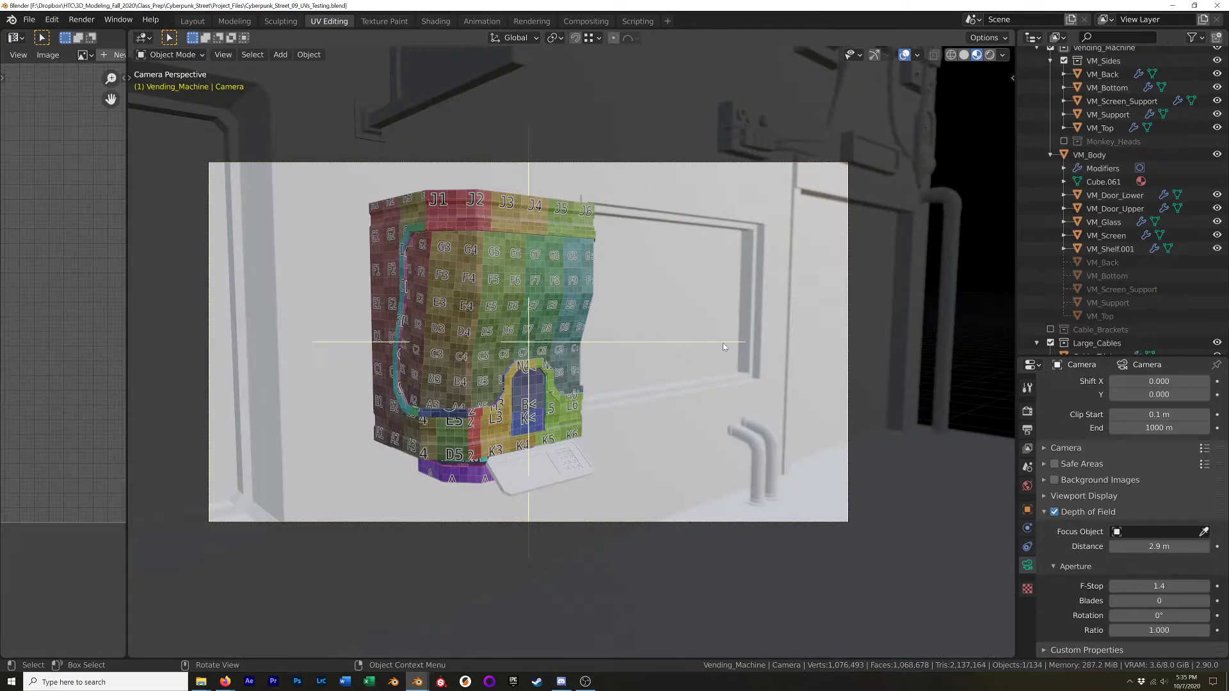
Select all scene objects with VM_Glass active, link its material to them, and deselect everything.
middle_drag(822, 314, 778, 343)
scroll(852, 317, down, 6)
key(z)
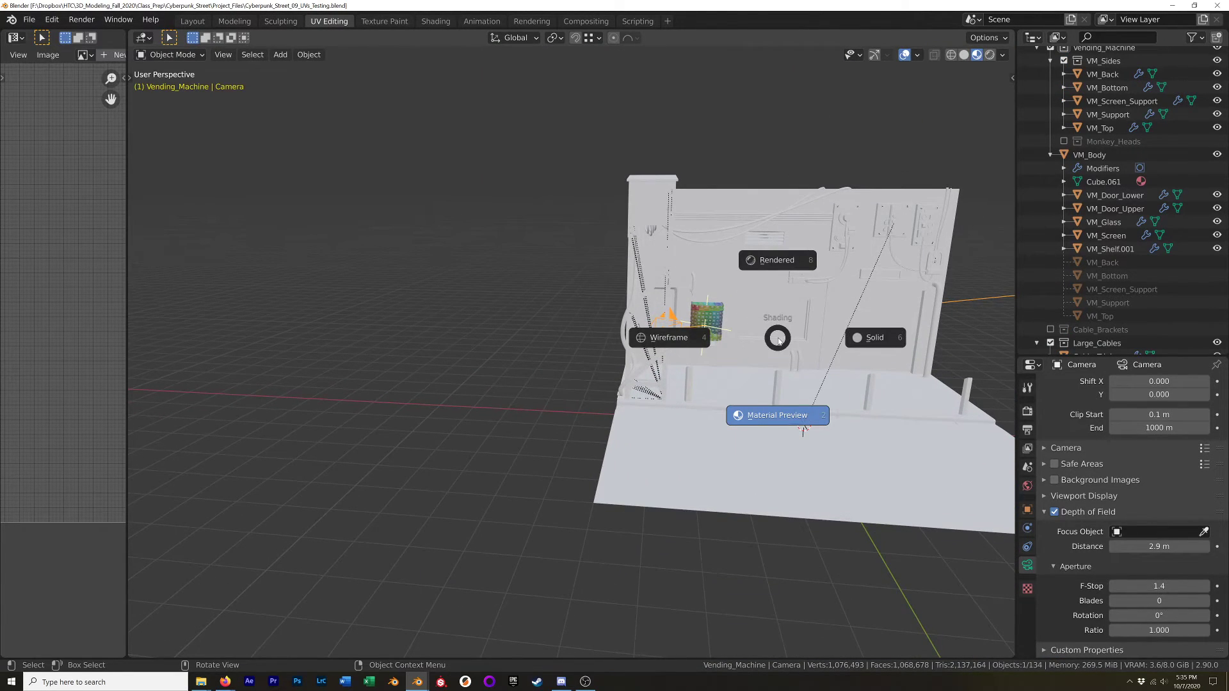
key(Escape)
drag(557, 100, 843, 408)
shift+middle_drag(831, 364, 709, 346)
drag(413, 88, 944, 574)
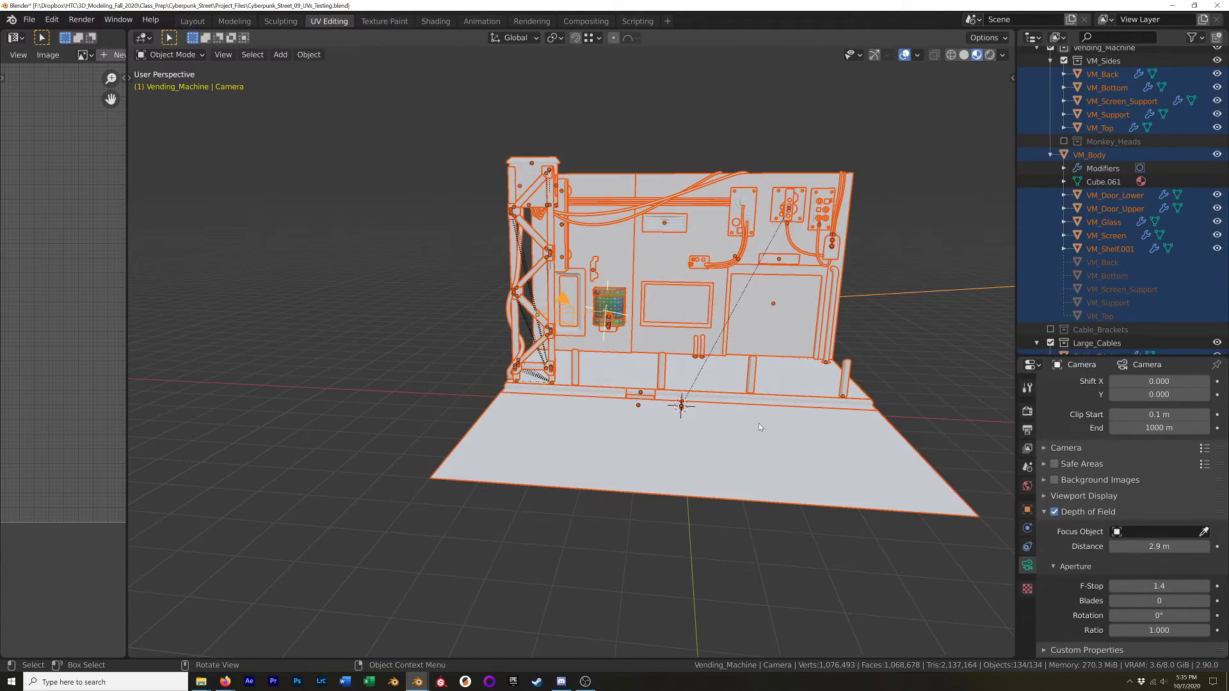
scroll(652, 288, up, 6)
shift+click(650, 271)
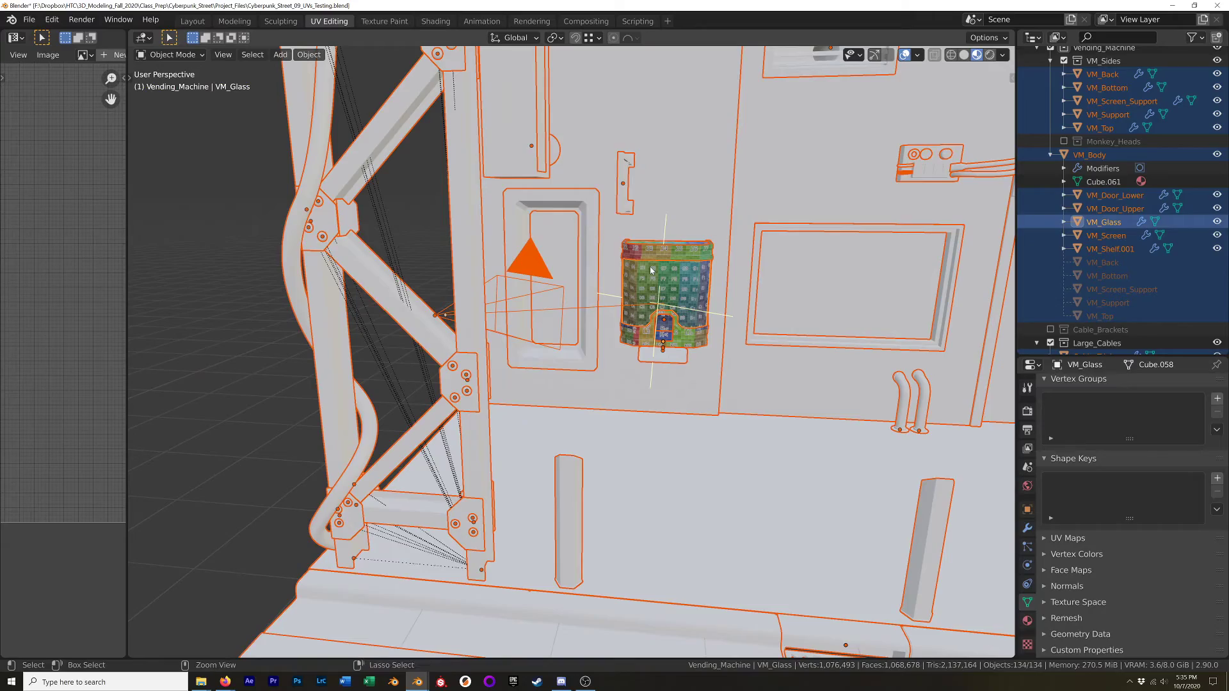
key(ctrl+l)
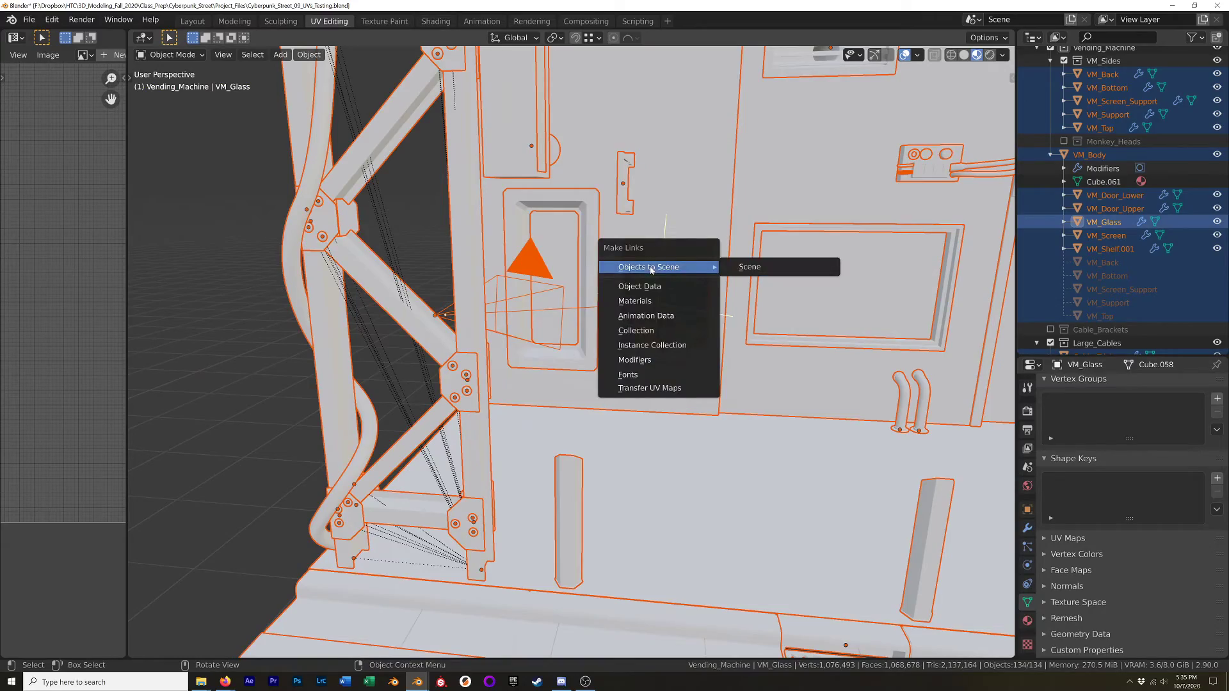
click(669, 307)
click(412, 221)
Examine the checker texture on the wall, vending machine, signs, cables and truss.
middle_drag(412, 222, 551, 281)
scroll(577, 295, up, 3)
shift+middle_drag(800, 288, 814, 205)
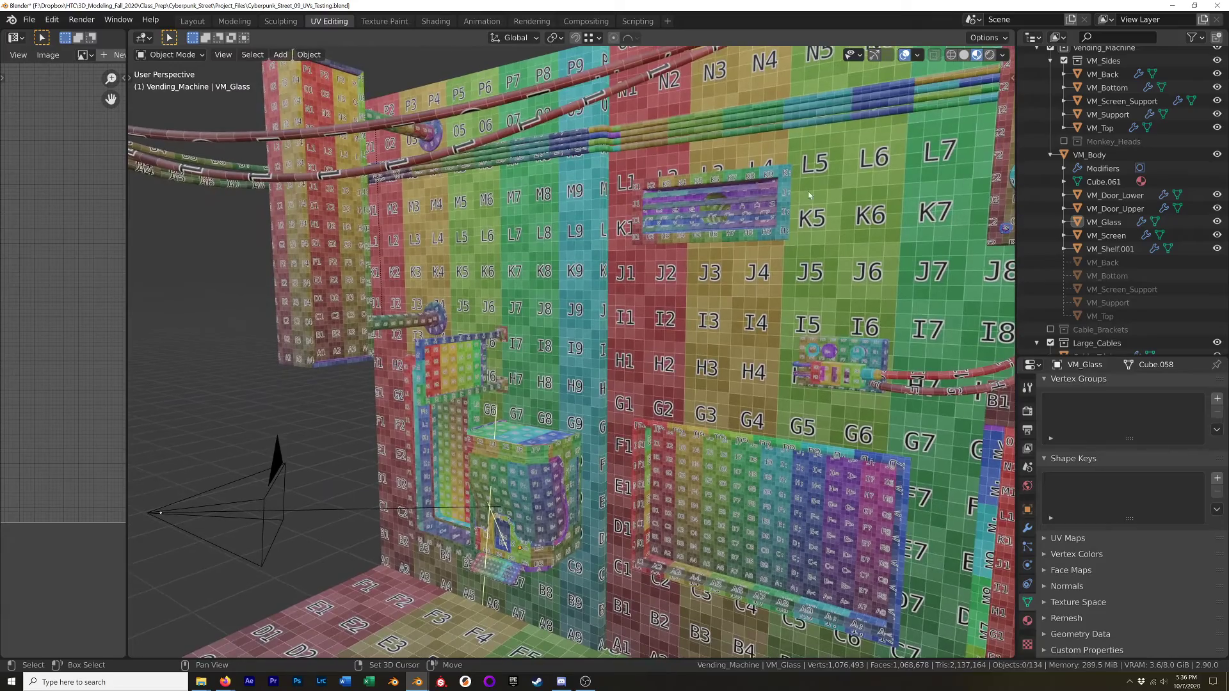
shift+middle_drag(667, 441, 757, 281)
scroll(579, 424, up, 5)
scroll(578, 425, down, 5)
shift+middle_drag(510, 430, 539, 533)
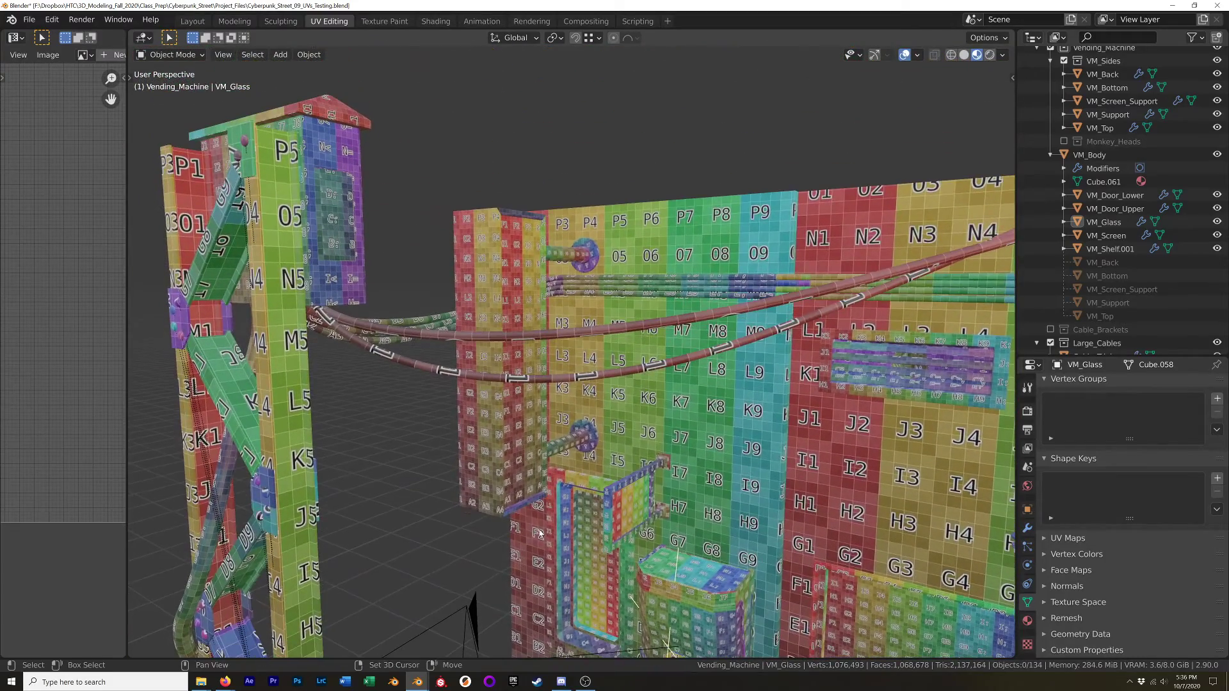
Widen the UV editor and examine the UV layouts of the large hanging sign's panels and case.
click(506, 446)
key(Tab)
drag(126, 338, 510, 338)
key(Home)
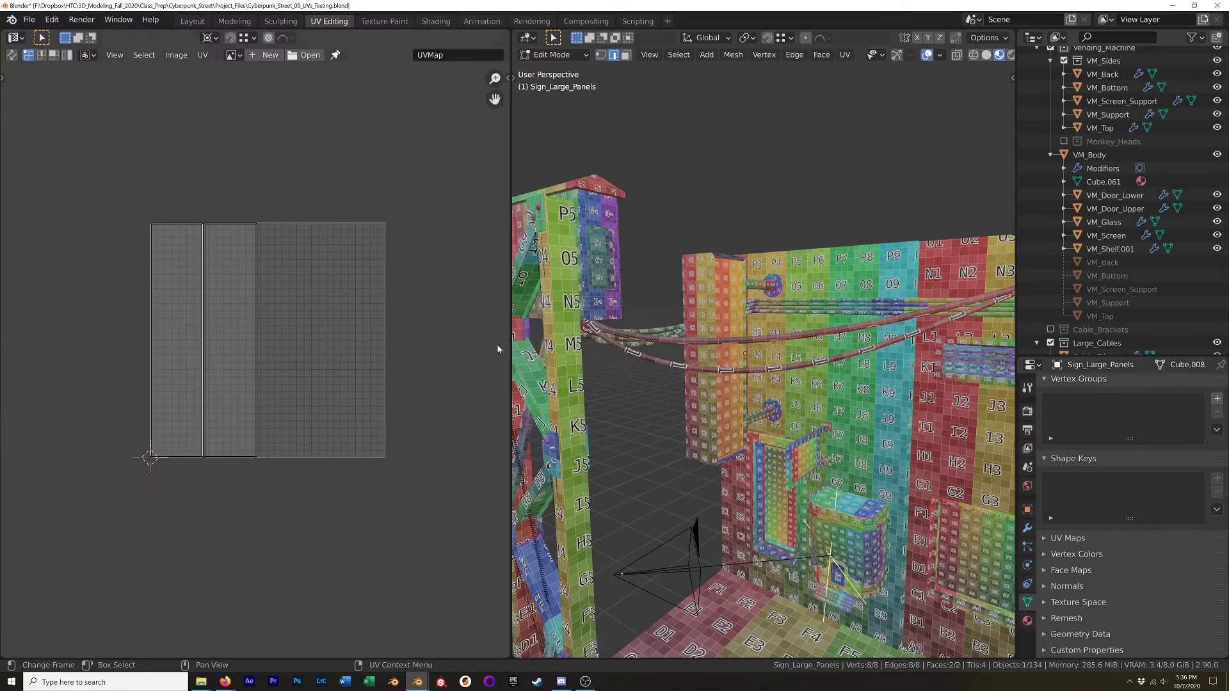
scroll(673, 336, up, 10)
scroll(710, 327, down, 10)
key(Tab)
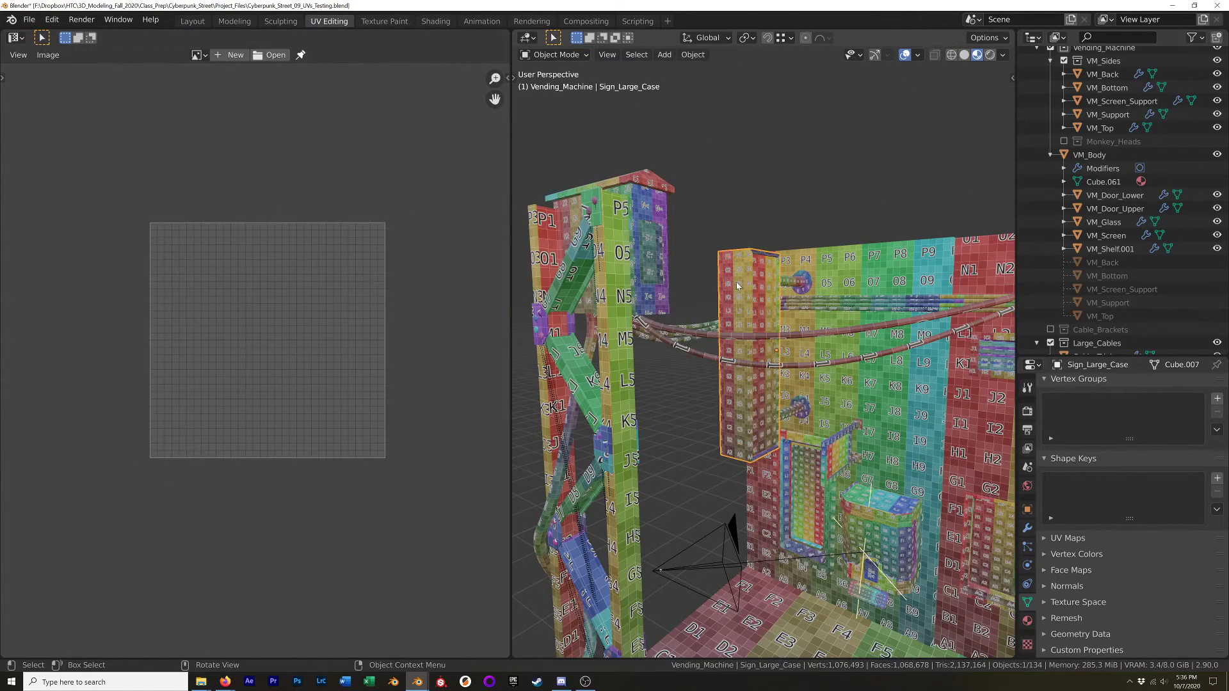
click(737, 285)
key(Tab)
key(Tab)
Open the electrical box on top of the truss in edit mode and examine its UV layout.
click(666, 214)
mouse_move(666, 215)
middle_down()
mouse_move(567, 262)
mouse_move(576, 240)
mouse_move(653, 208)
middle_up()
key(Tab)
scroll(570, 250, up, 3)
middle_drag(676, 268, 695, 314)
shift+middle_drag(695, 314, 816, 348)
scroll(768, 470, down, 8)
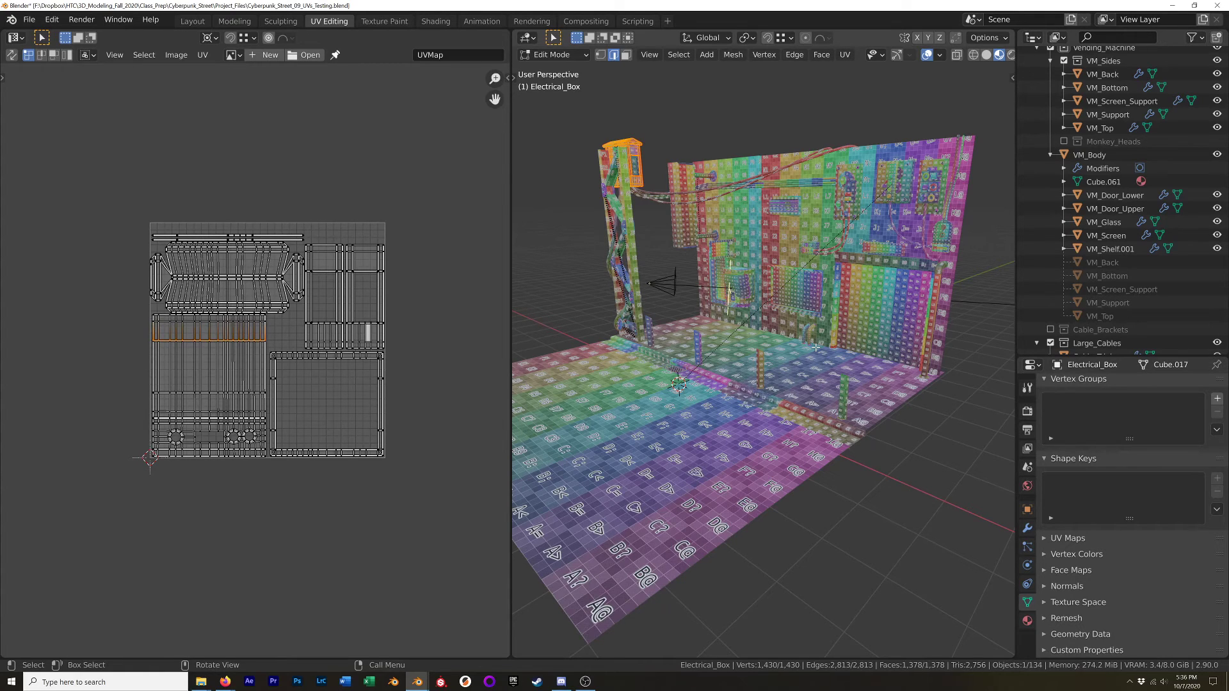
Deselect the electrical box's geometry and view the street scene in Solid shading.
key(alt+a)
key(a)
key(alt+a)
key(z)
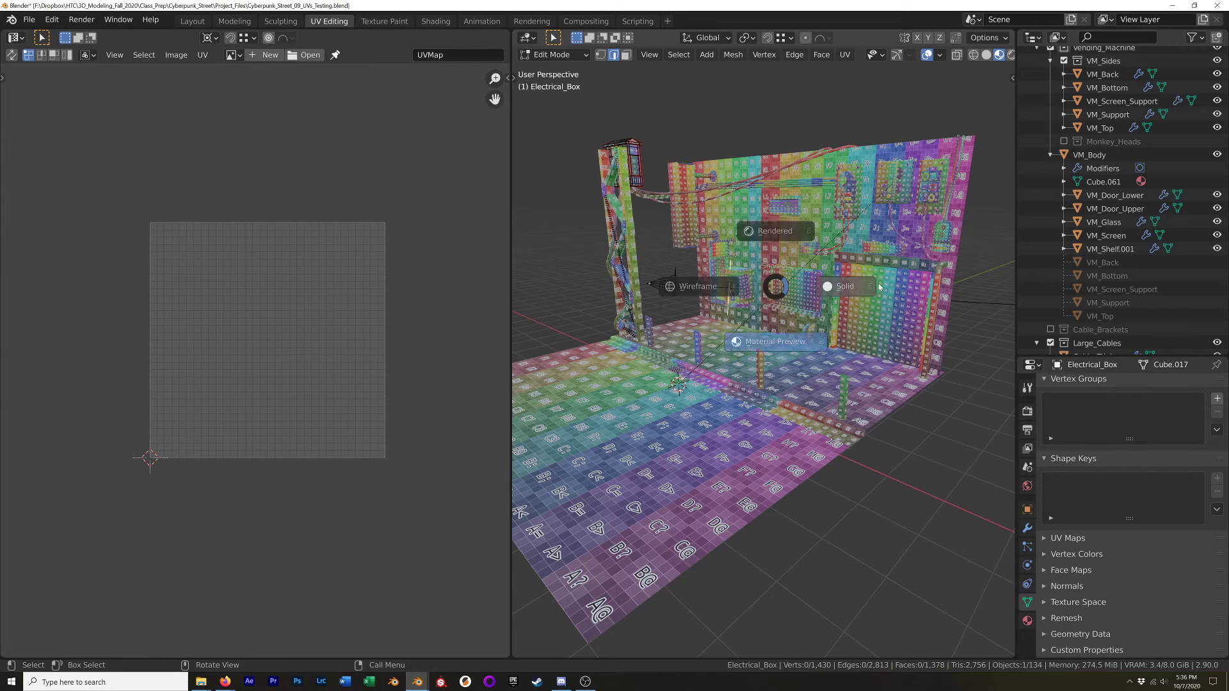
click(805, 287)
mouse_move(808, 312)
middle_down()
mouse_move(860, 301)
mouse_move(858, 320)
mouse_move(743, 298)
mouse_move(789, 298)
middle_up()
scroll(740, 303, up, 10)
scroll(740, 306, down, 6)
scroll(708, 281, up, 3)
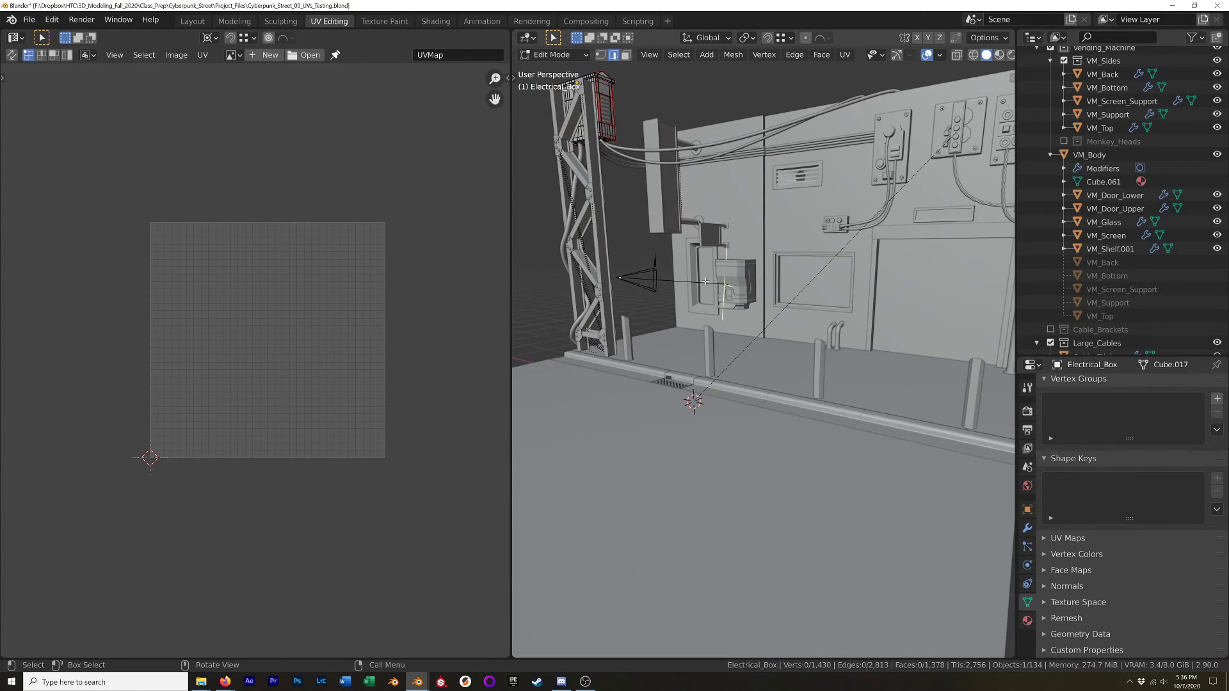